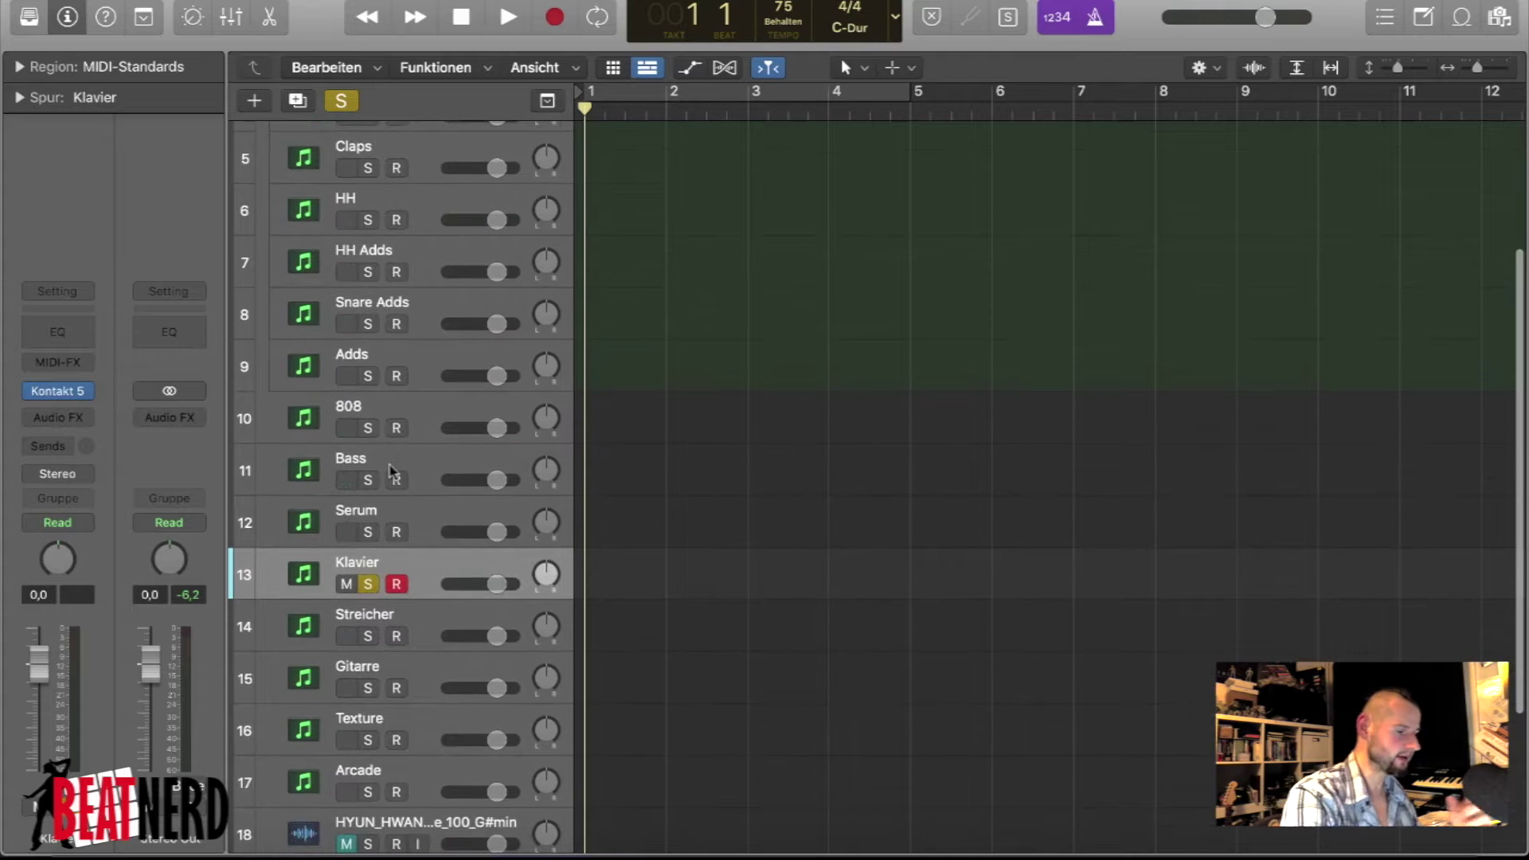
pyautogui.scroll(-5, 694, 536)
pyautogui.scroll(1, 694, 536)
pyautogui.hscroll(15, 694, 536)
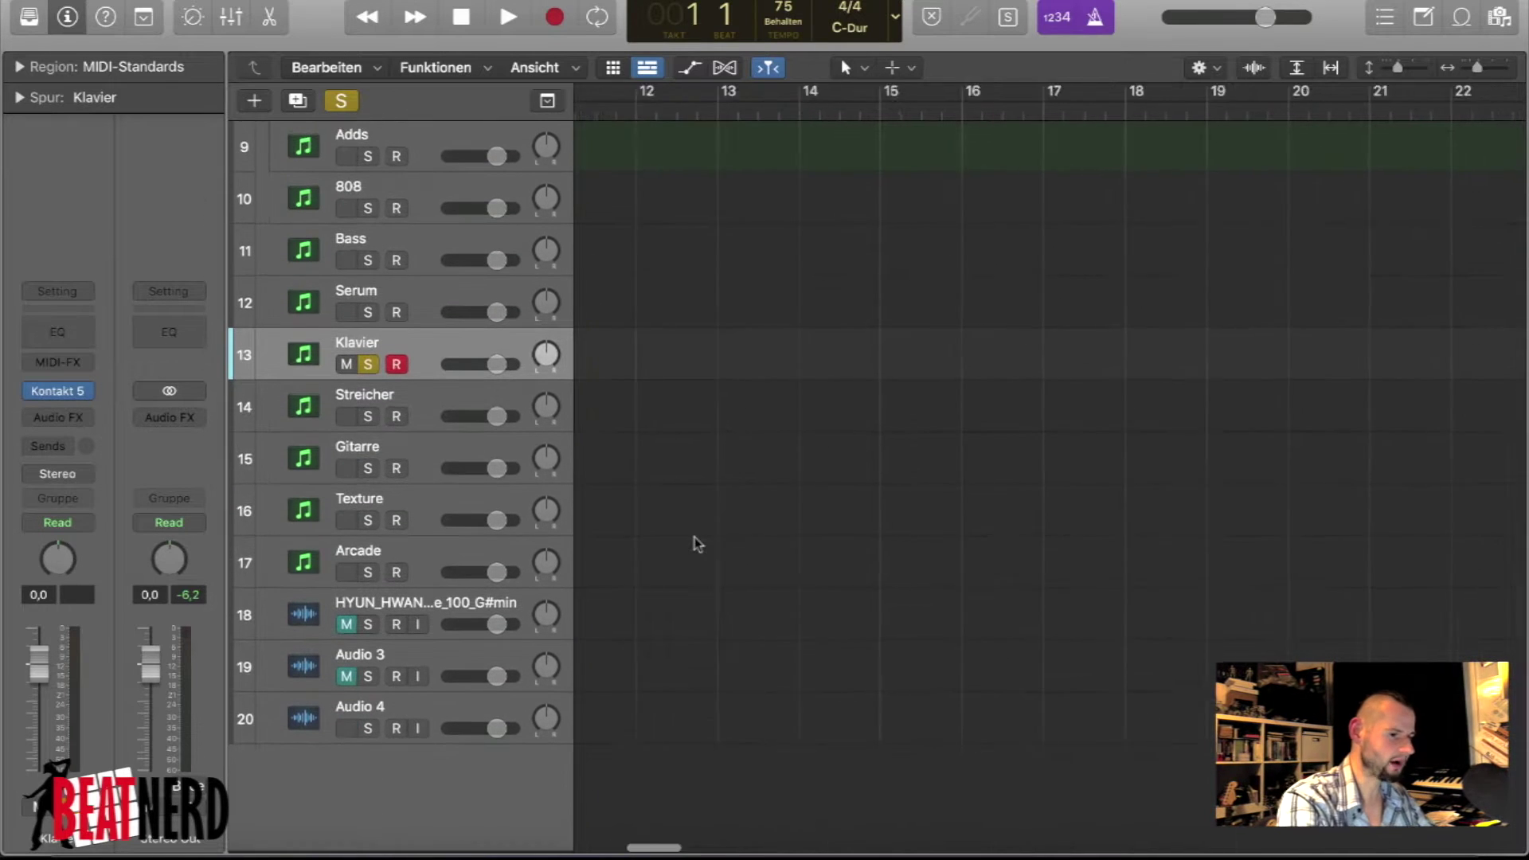
pyautogui.hscroll(-14, 694, 537)
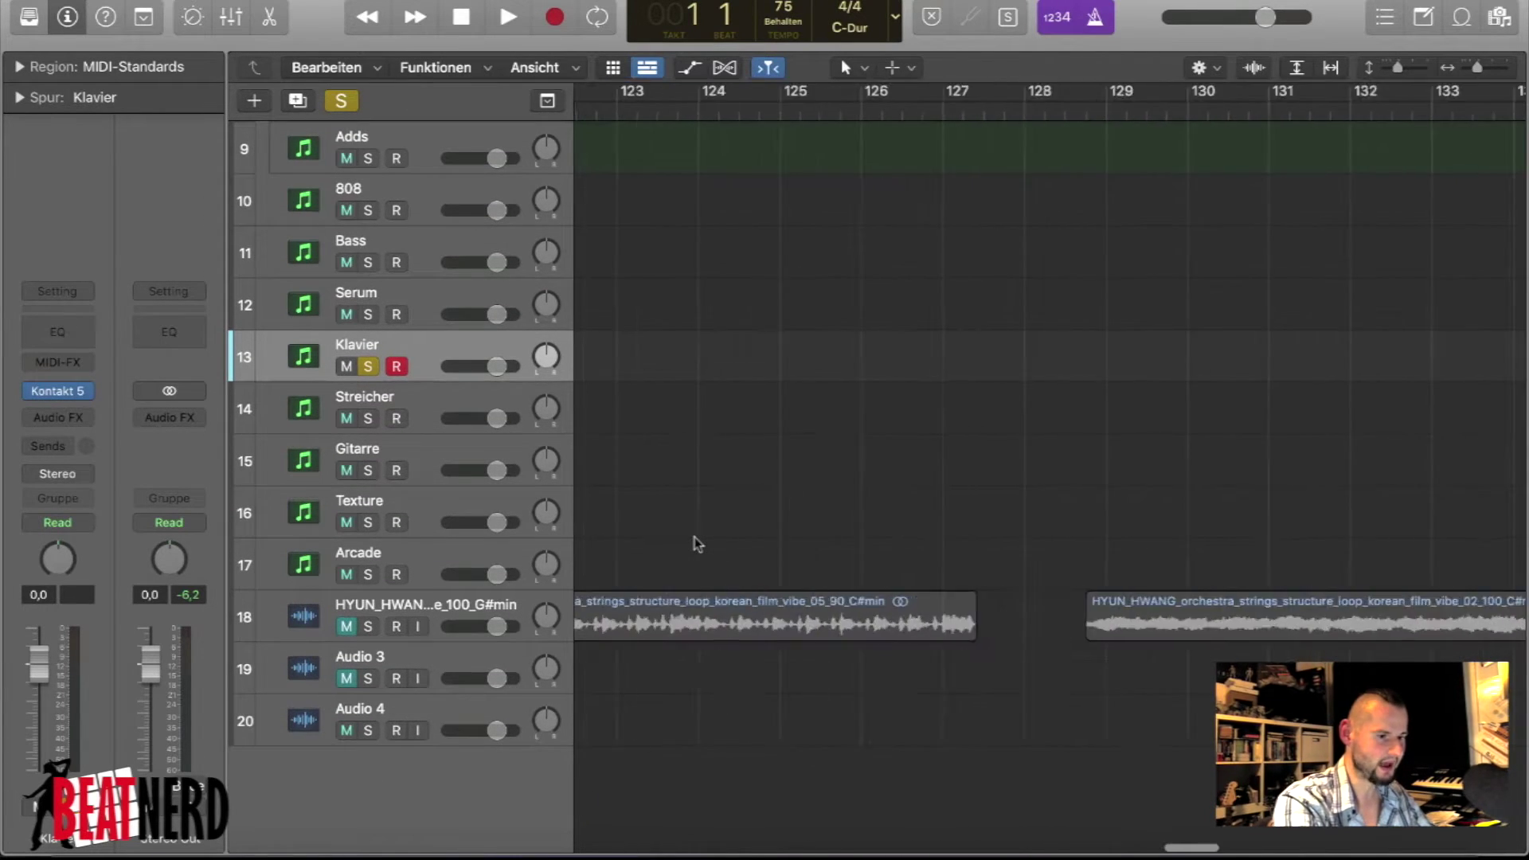
pyautogui.hscroll(-7, 694, 537)
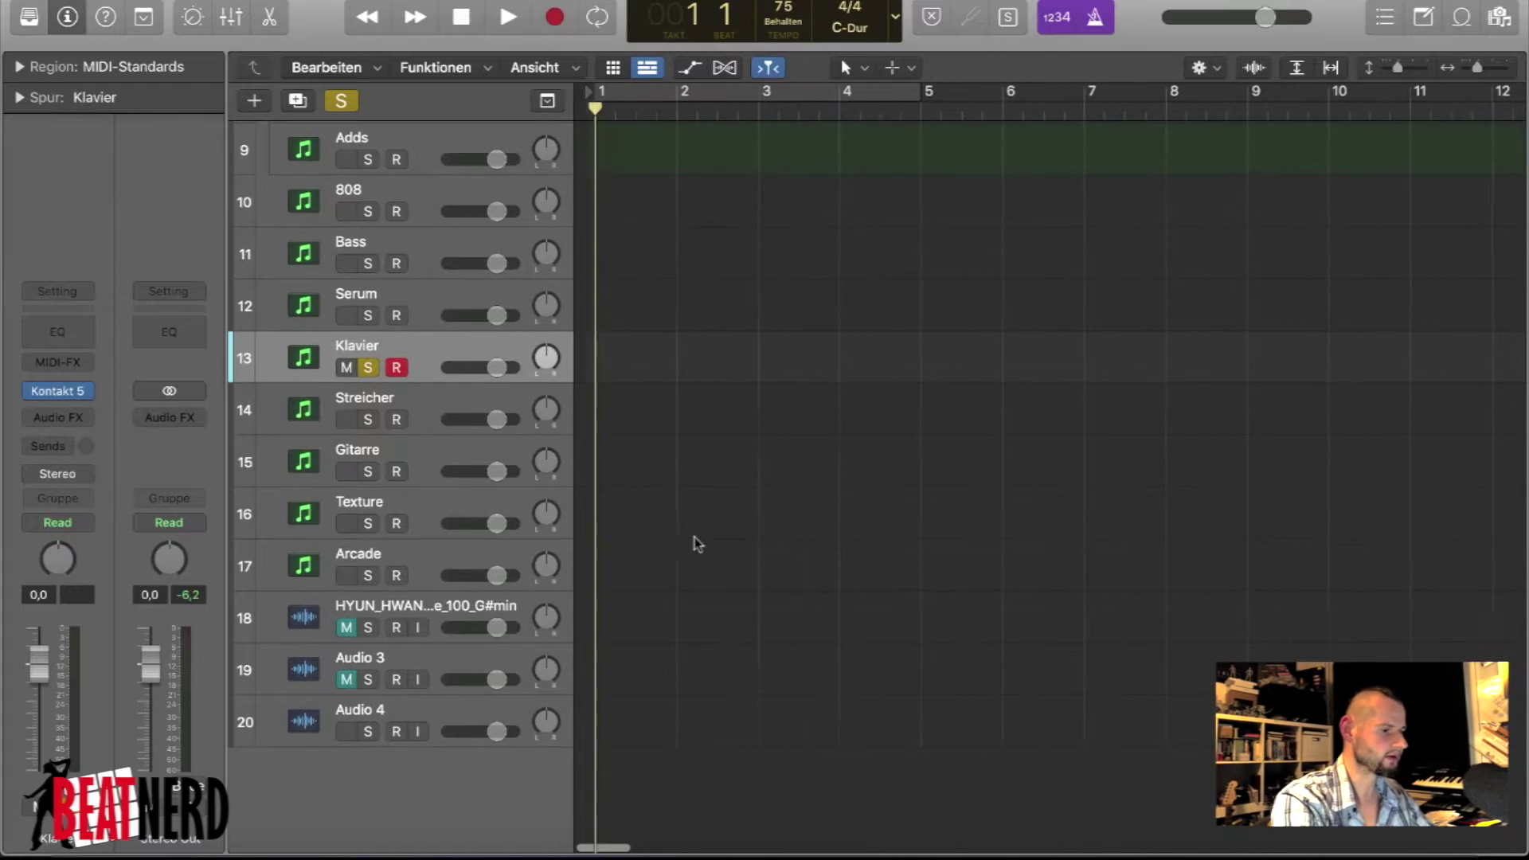
pyautogui.scroll(4, 694, 537)
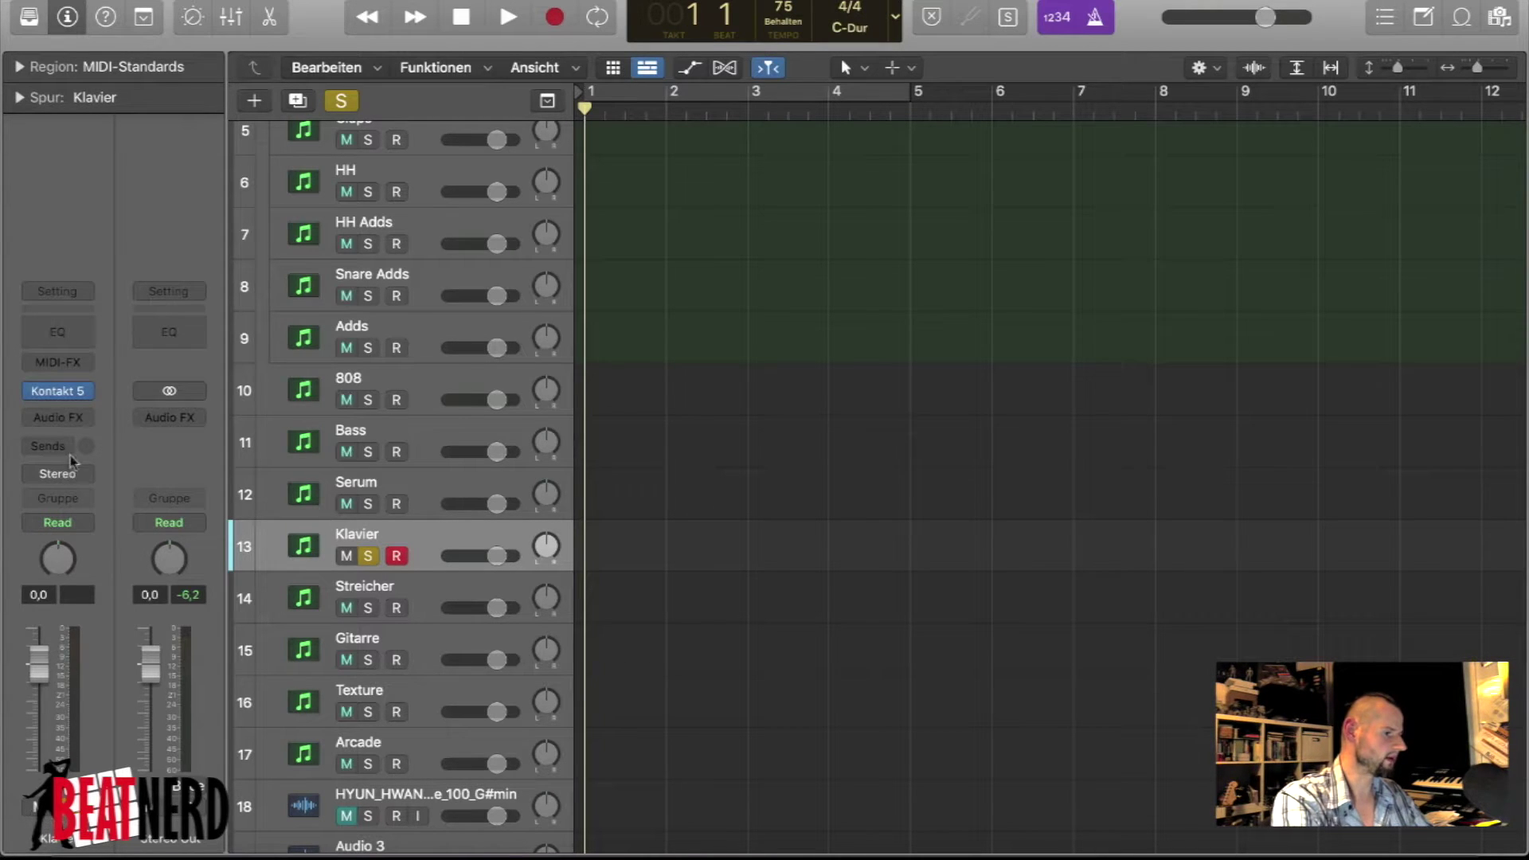
pyautogui.click(80, 422)
pyautogui.moveTo(247, 808)
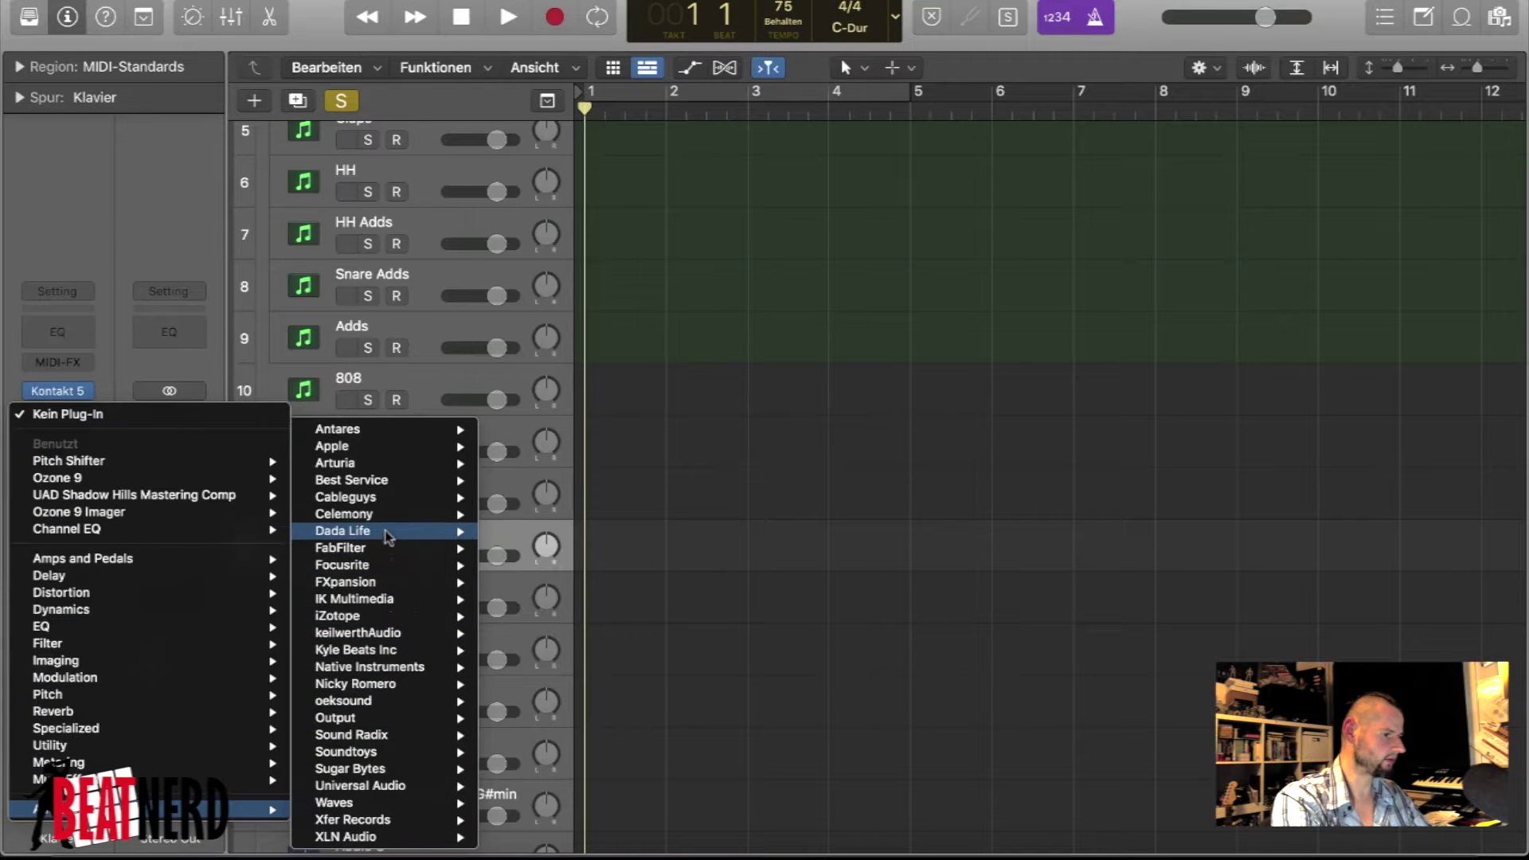
pyautogui.moveTo(387, 532)
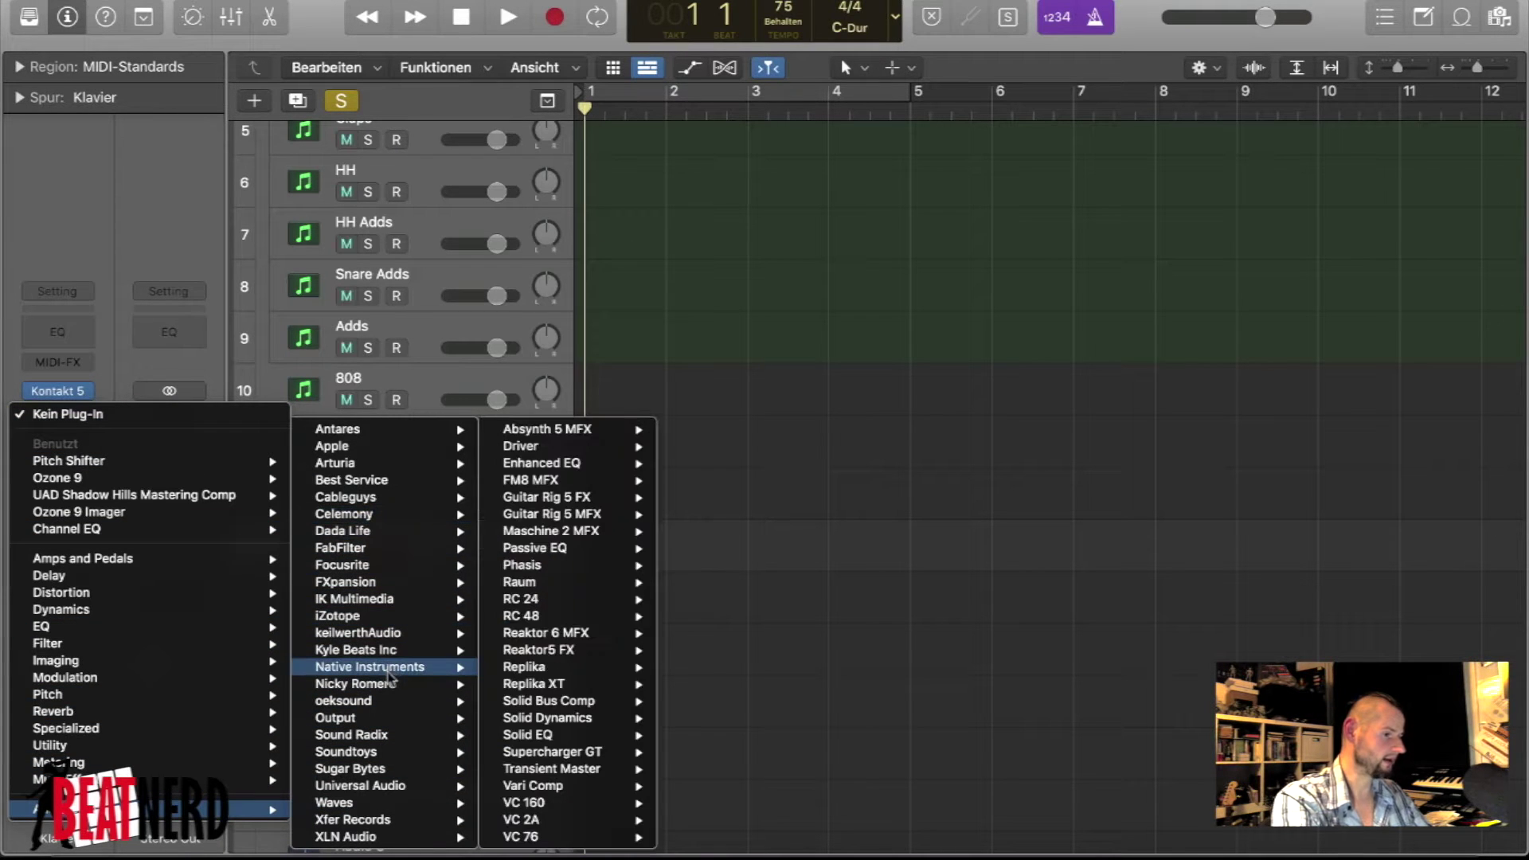
pyautogui.moveTo(380, 700)
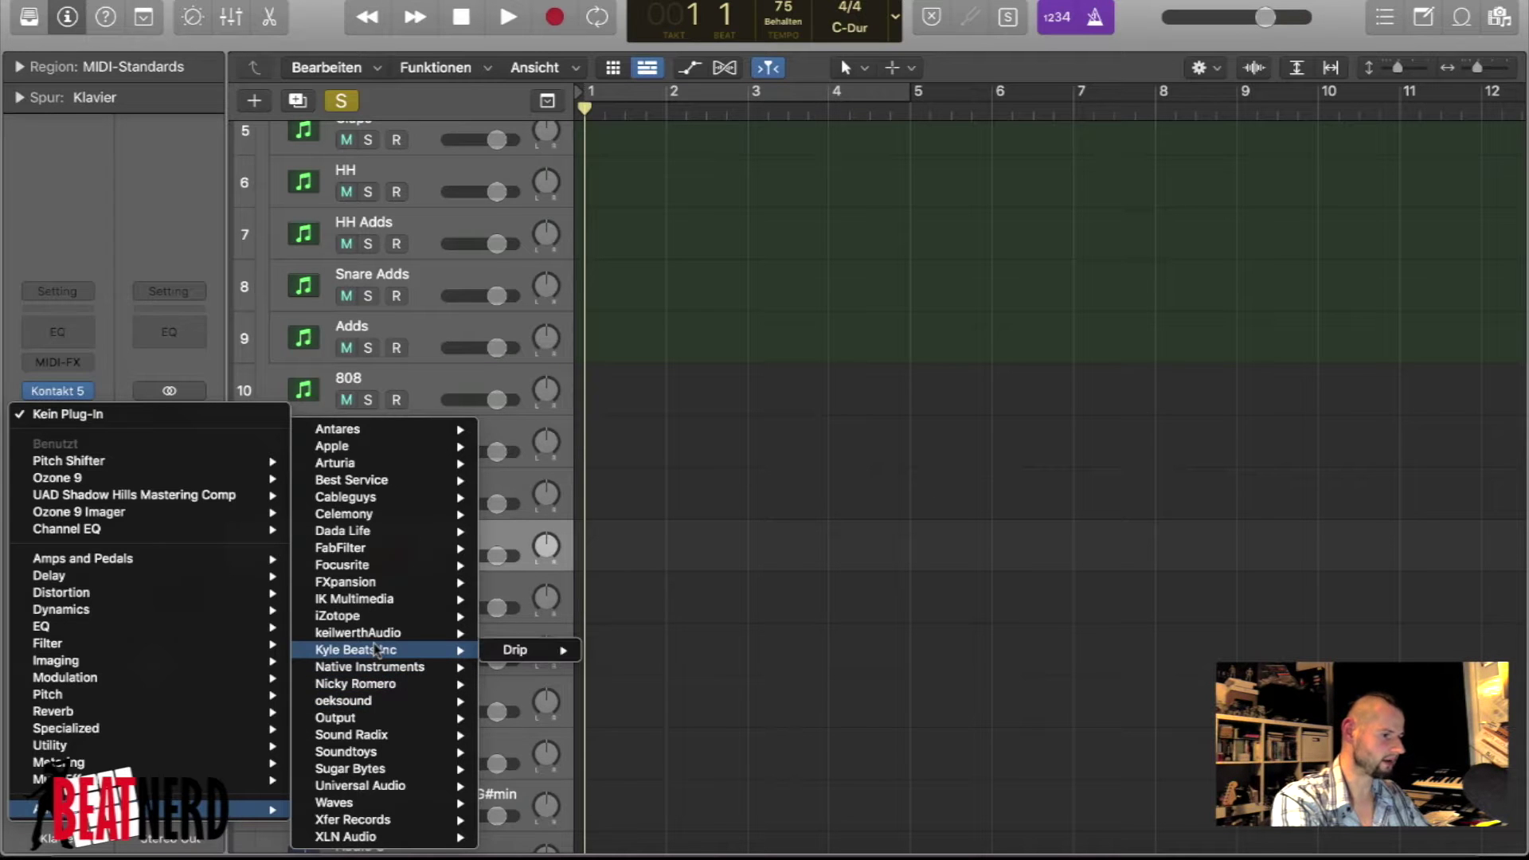
pyautogui.moveTo(373, 617)
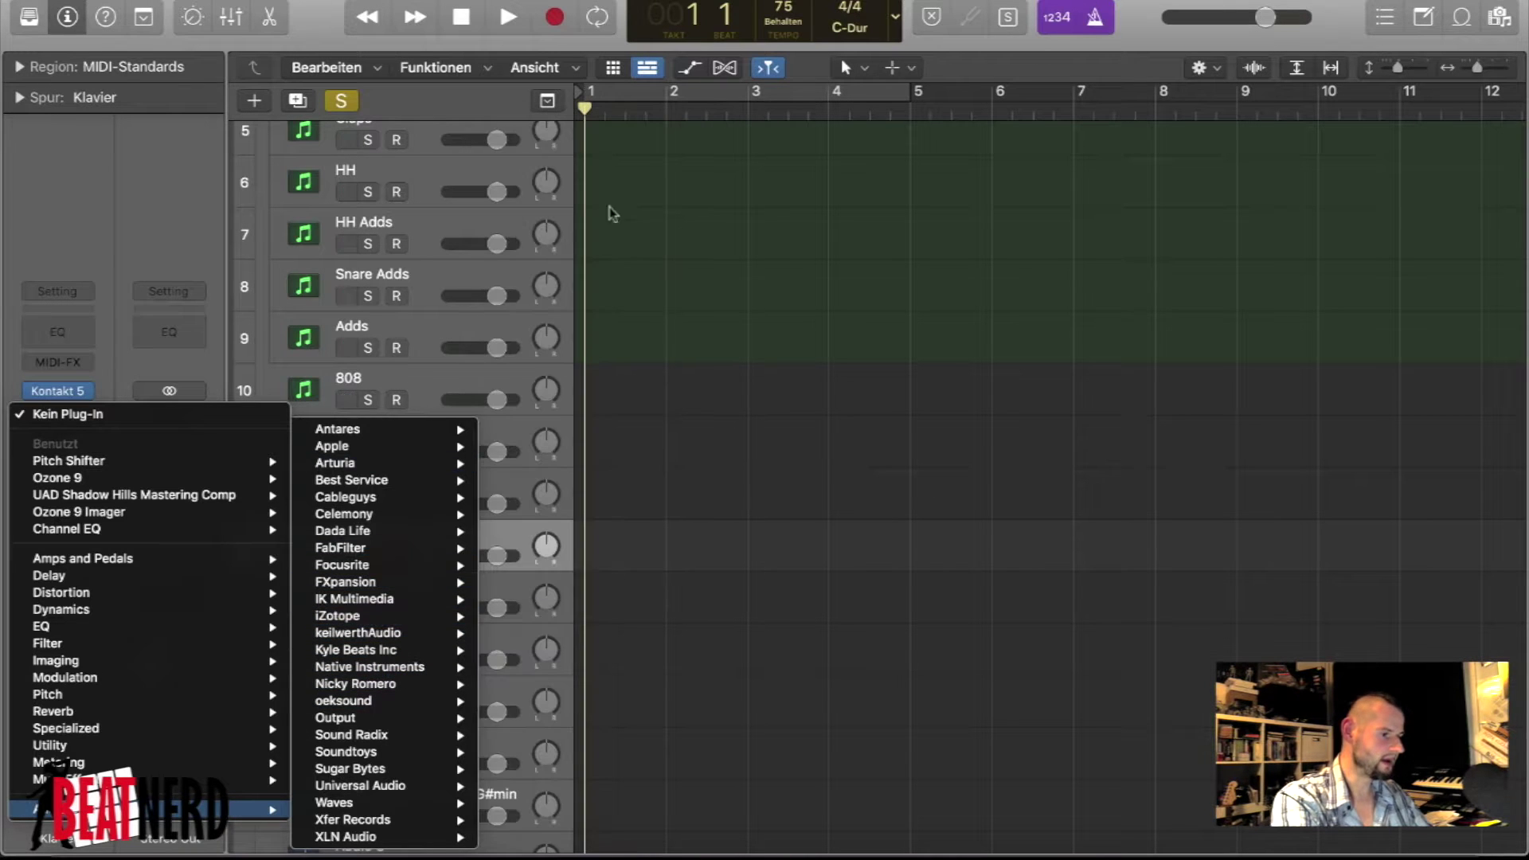
pyautogui.click(628, 194)
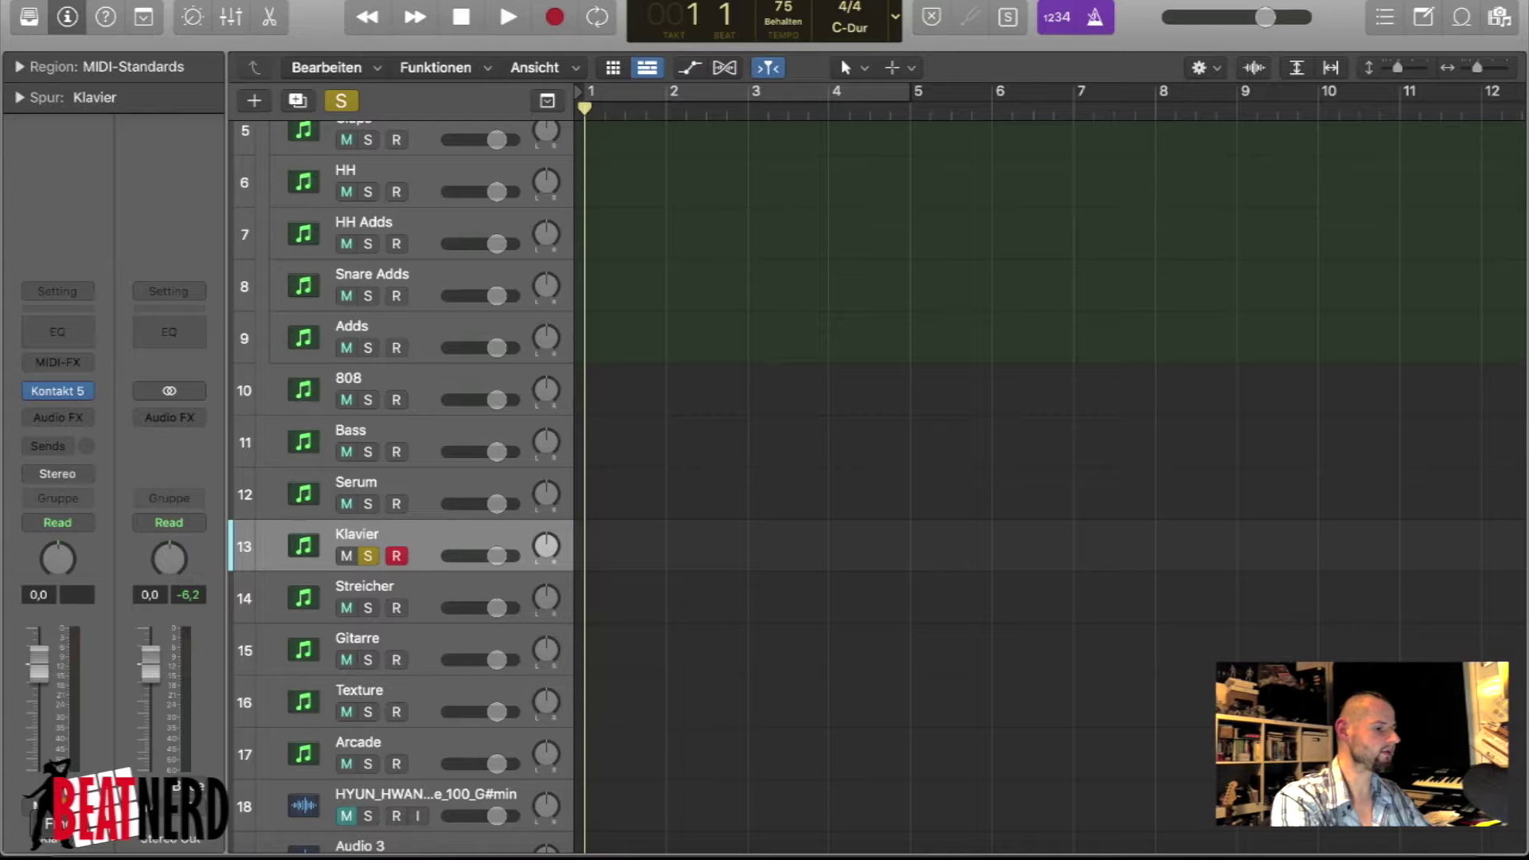
# - Switch to Finder and open the Dm-G-Am-F (ii-V-vi-IV) folder inside Niko's MIDI Pack, 130-160bpm
pyautogui.press('super+Tab')
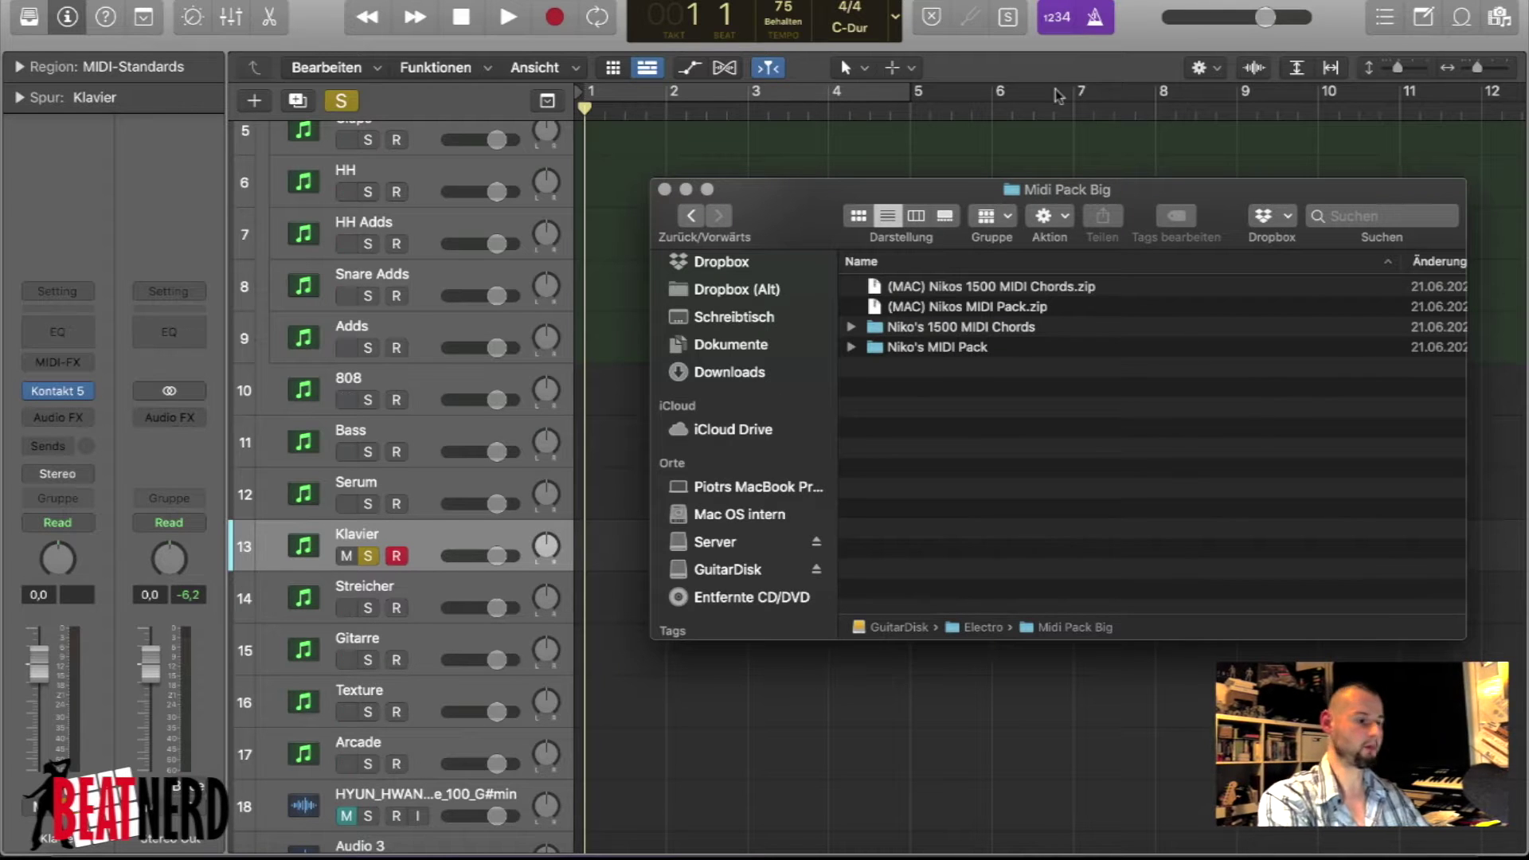
pyautogui.doubleClick(940, 349)
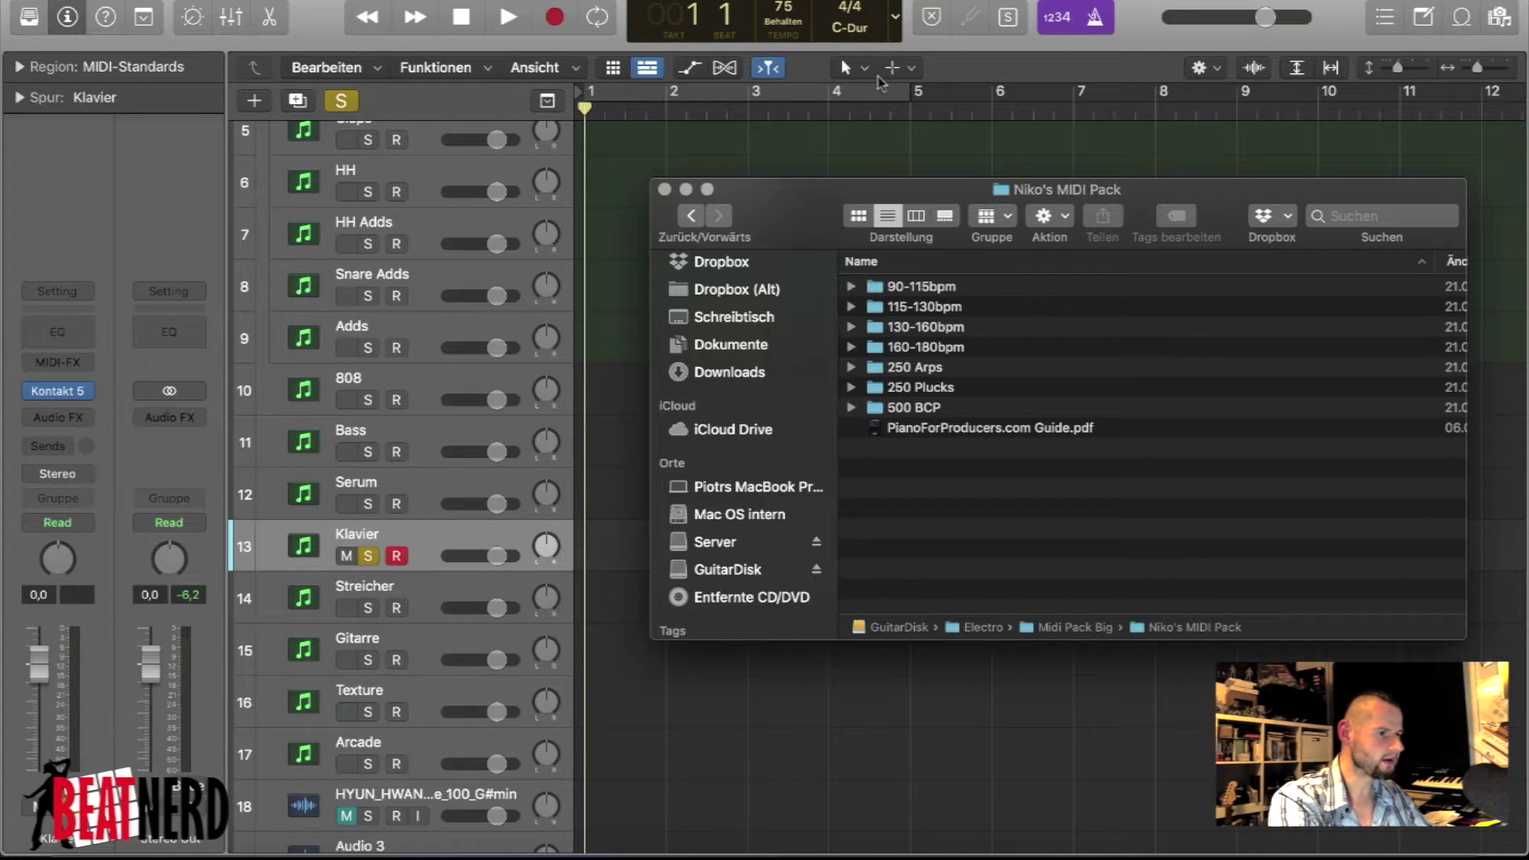
pyautogui.doubleClick(918, 331)
pyautogui.scroll(-10, 947, 390)
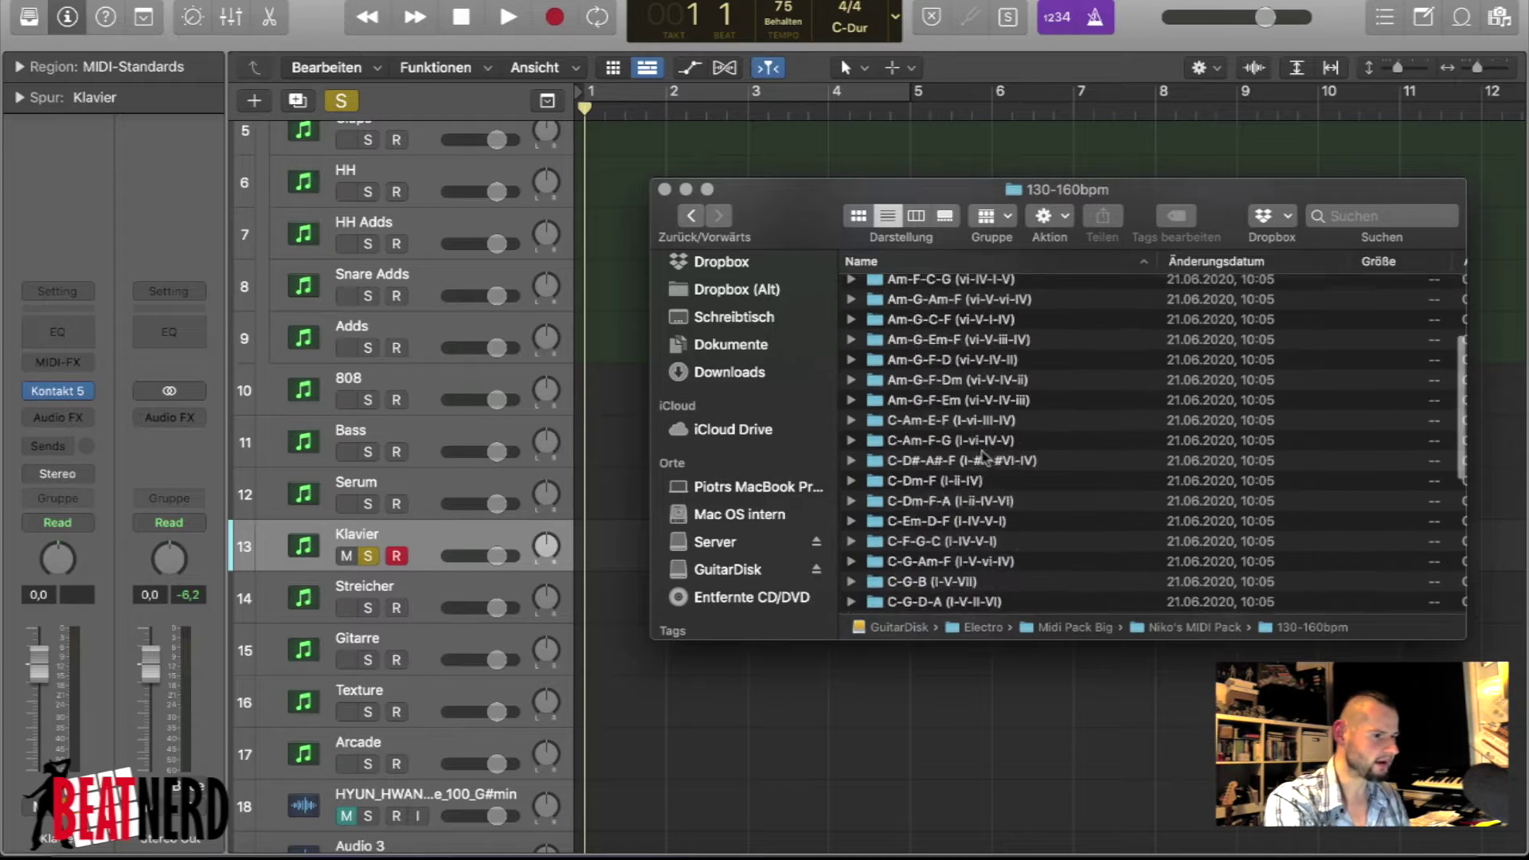
pyautogui.scroll(8, 984, 457)
pyautogui.scroll(-10, 984, 458)
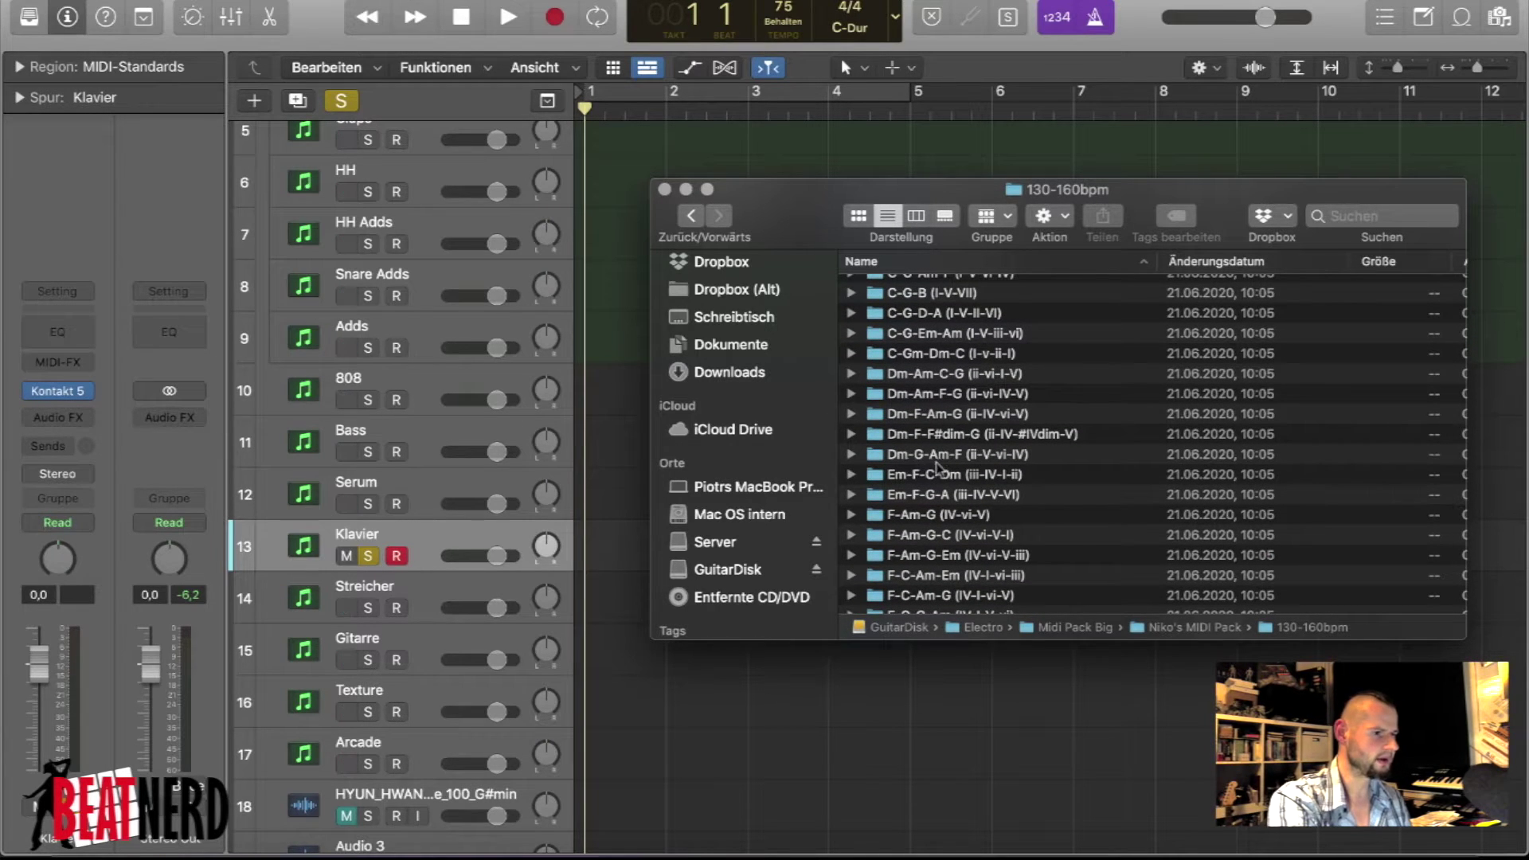
pyautogui.doubleClick(938, 466)
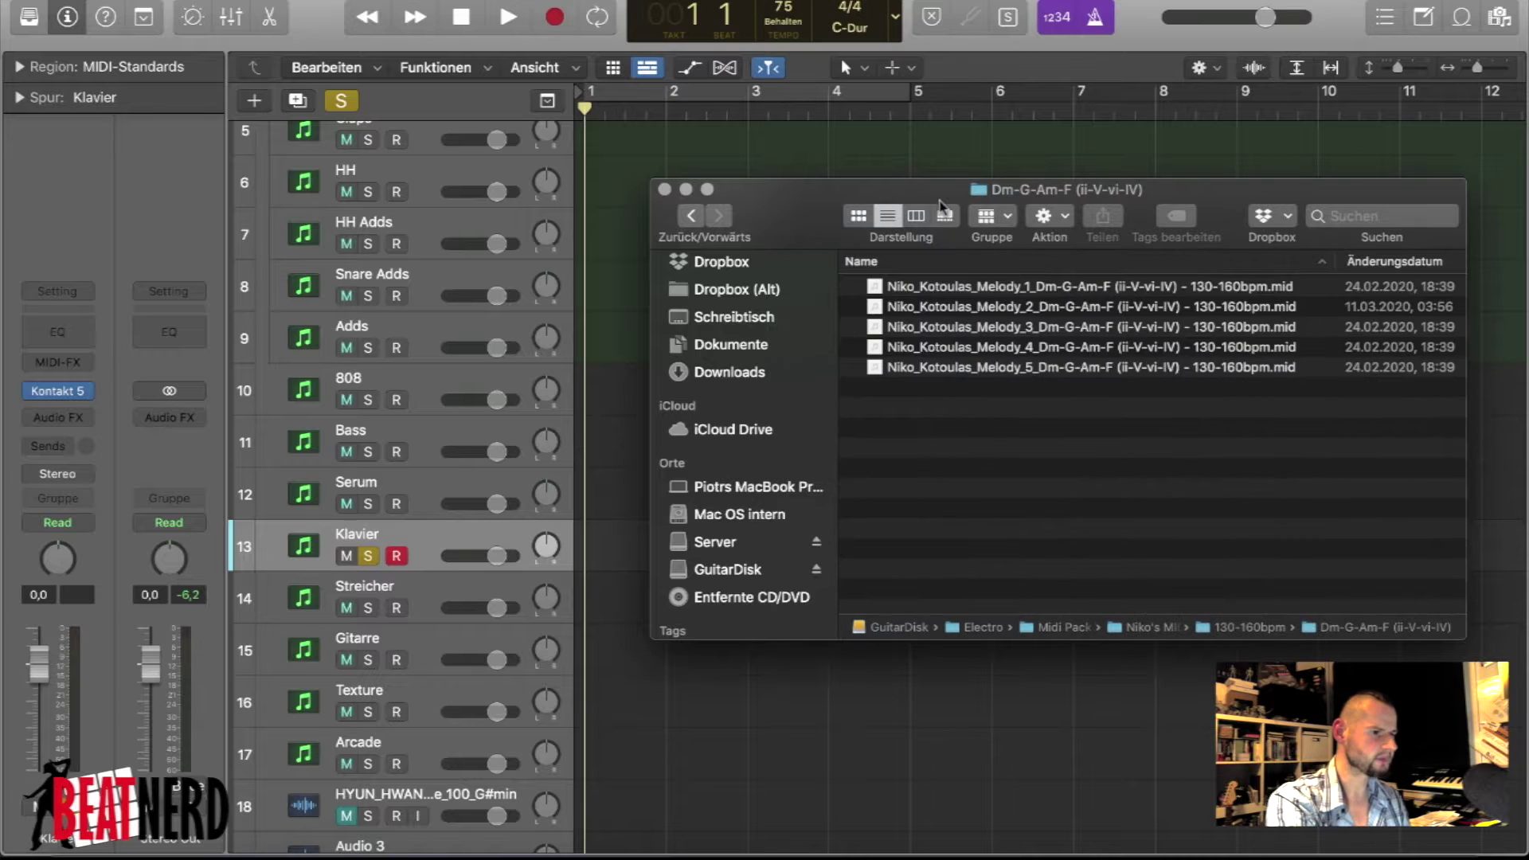
# - Import the Melody_1 Dm-G-Am-F MIDI file onto the Klavier track, starting at bar 1
pyautogui.moveTo(942, 203); pyautogui.dragTo(945, 117)
pyautogui.click(993, 203)
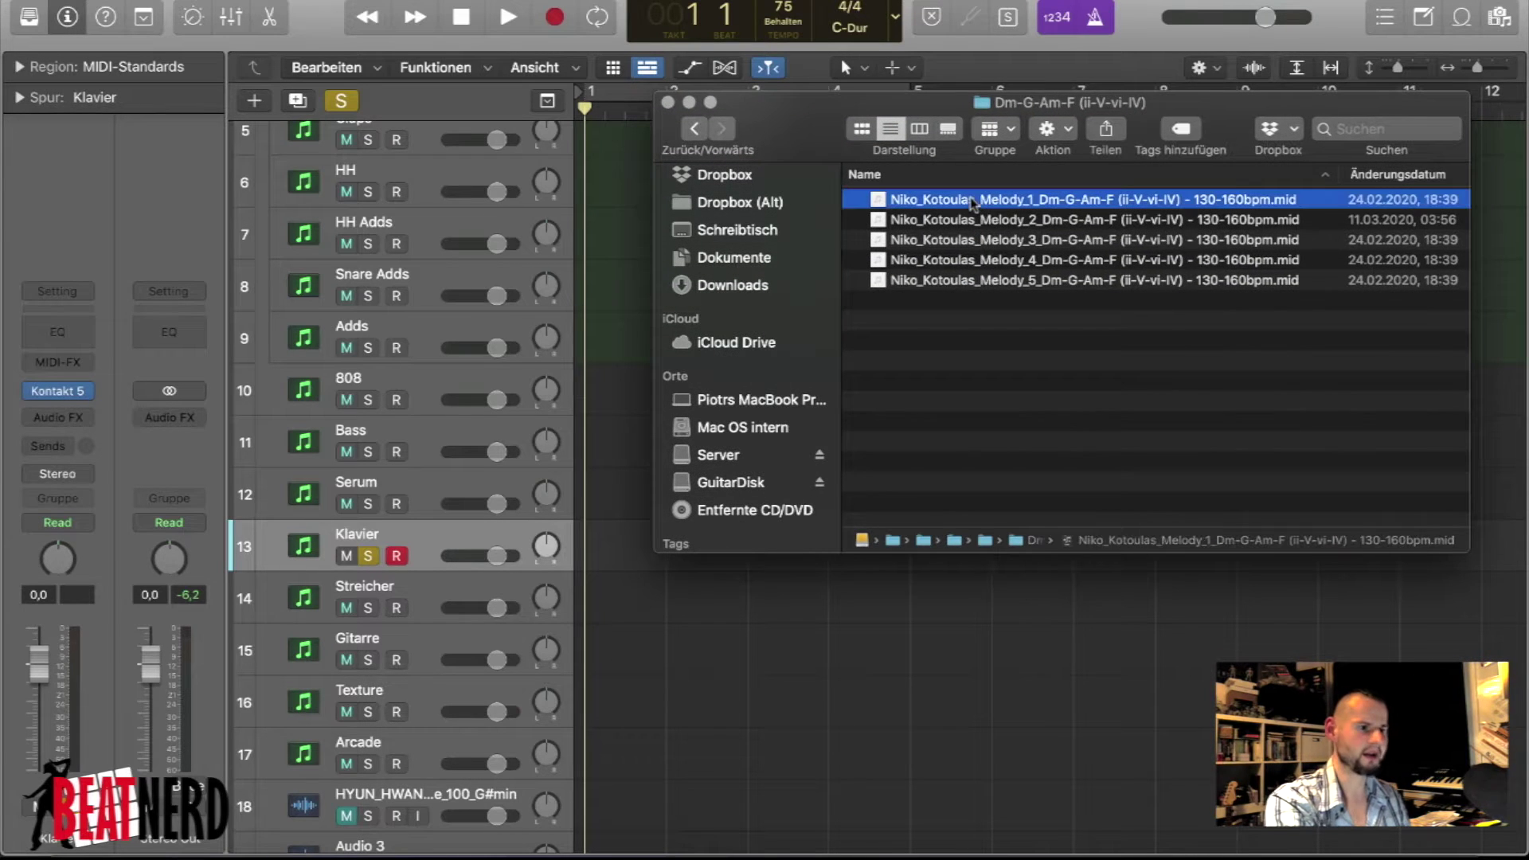
pyautogui.moveTo(993, 203); pyautogui.dragTo(589, 545)
pyautogui.click(625, 590)
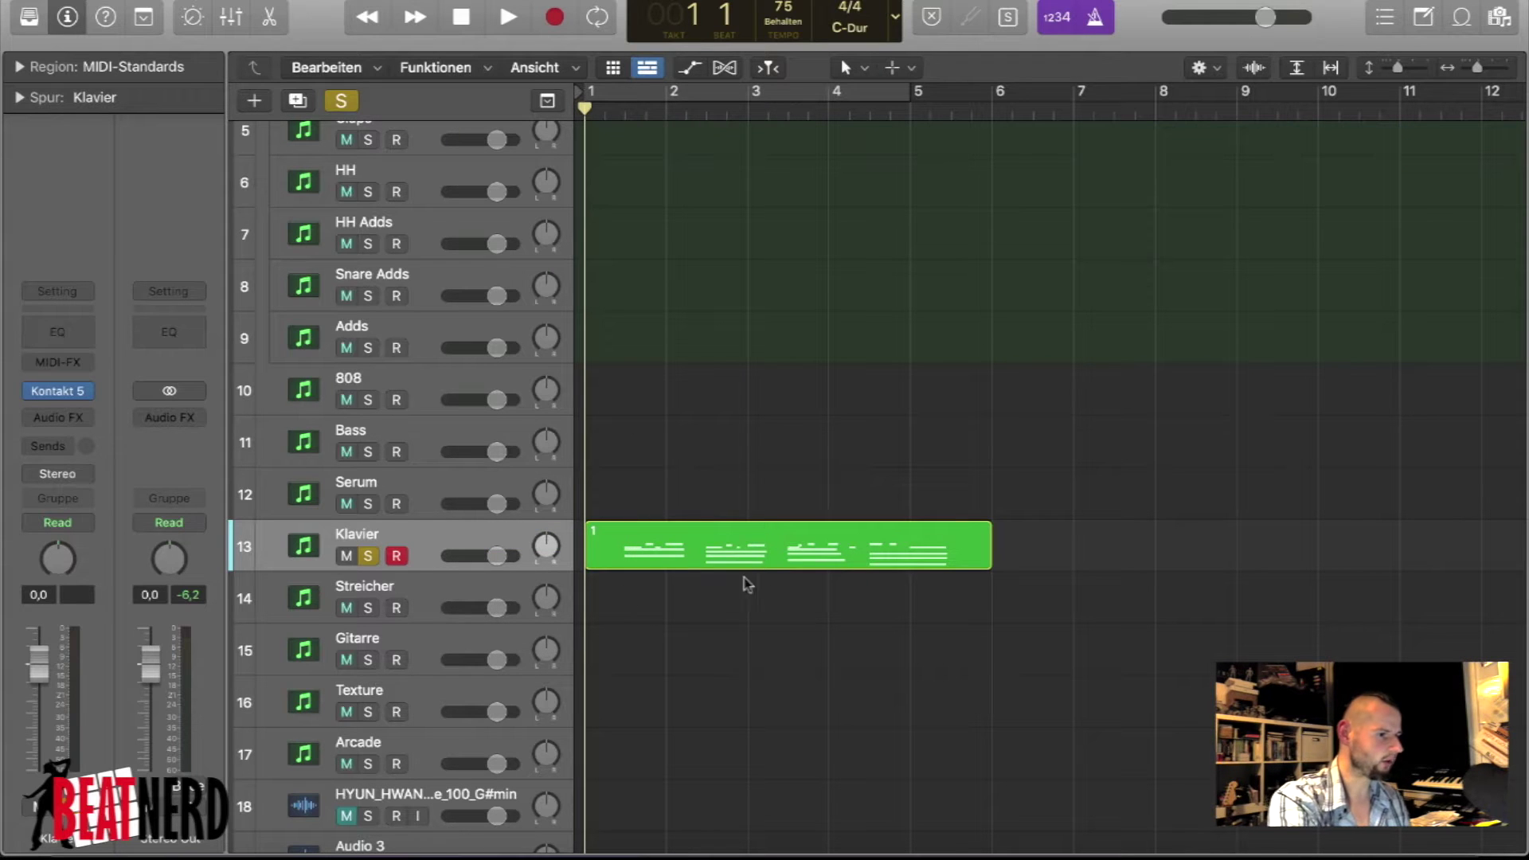
# - Set a cycle range from bar 1 to bar 6 over the Klavier region and play it back
pyautogui.click(752, 551)
pyautogui.click(753, 551)
pyautogui.press('super+Right')
pyautogui.press('super+Right')
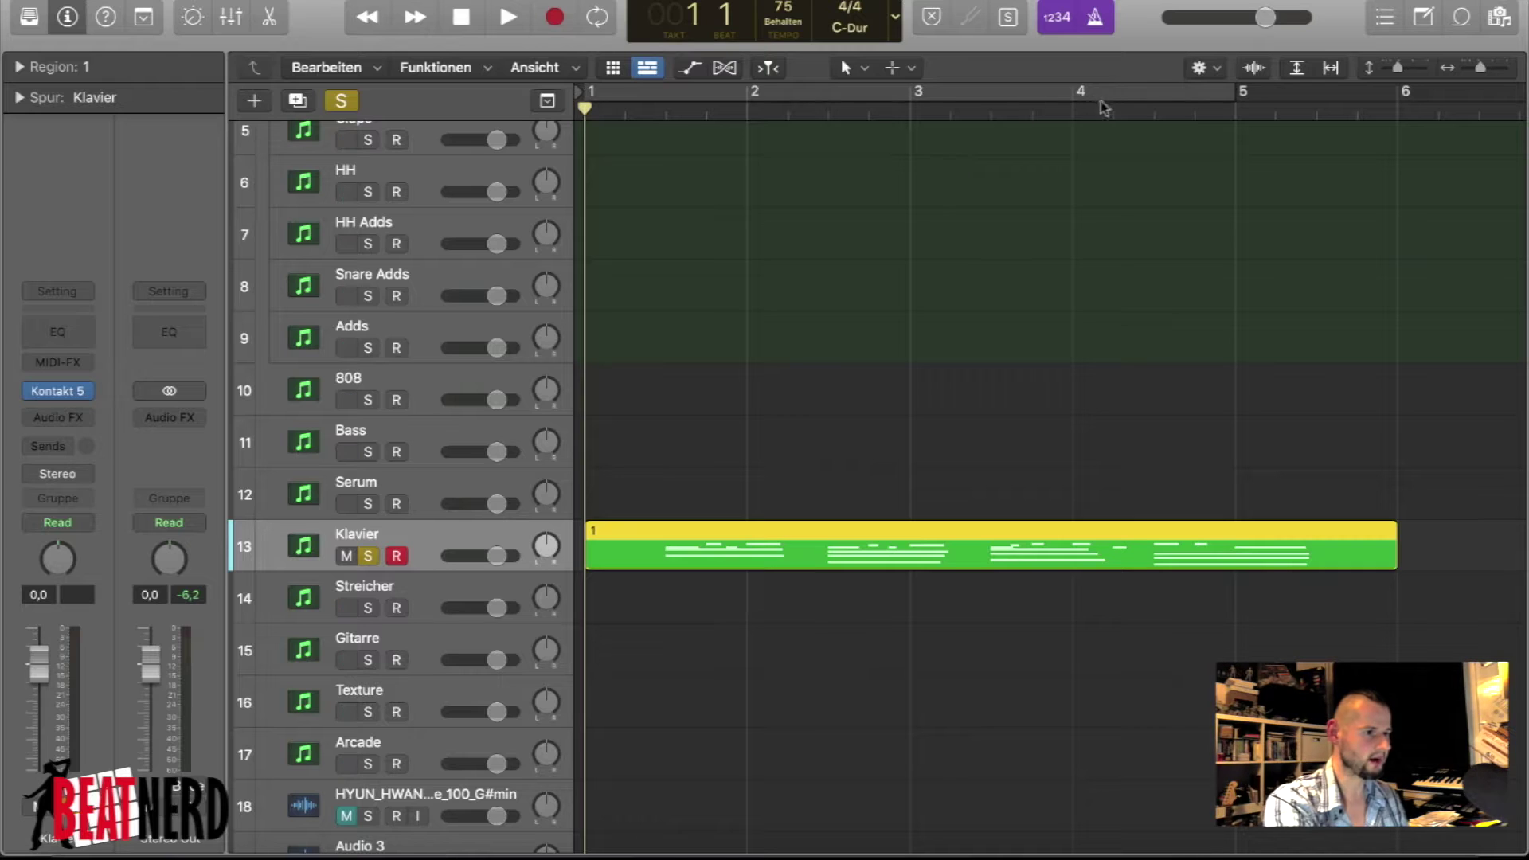
pyautogui.click(1103, 95)
pyautogui.moveTo(1218, 95); pyautogui.dragTo(1397, 99)
pyautogui.press('space')
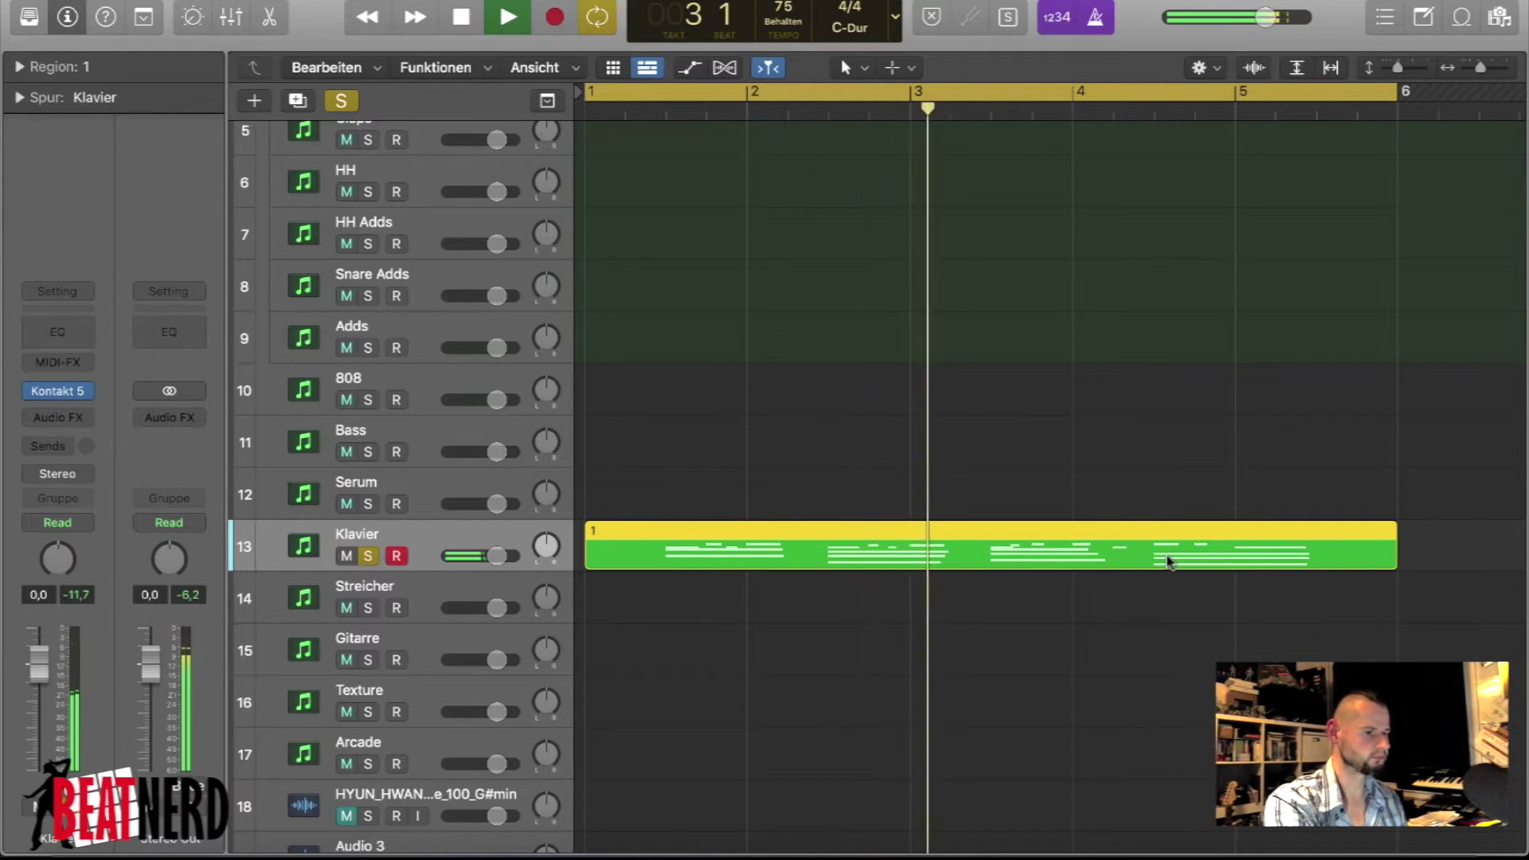
pyautogui.press('super+Left')
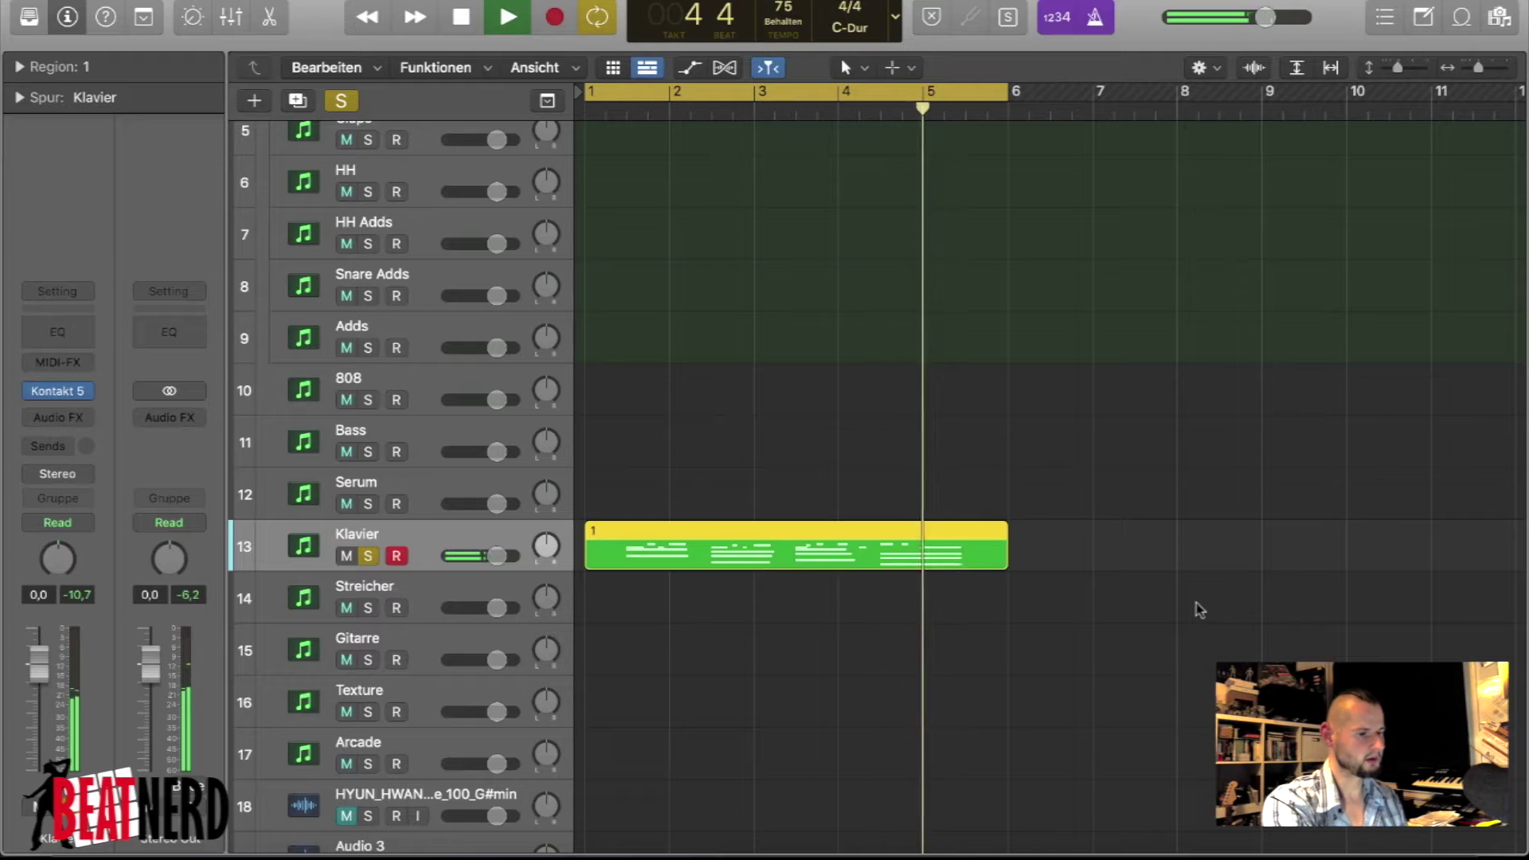
pyautogui.press('space')
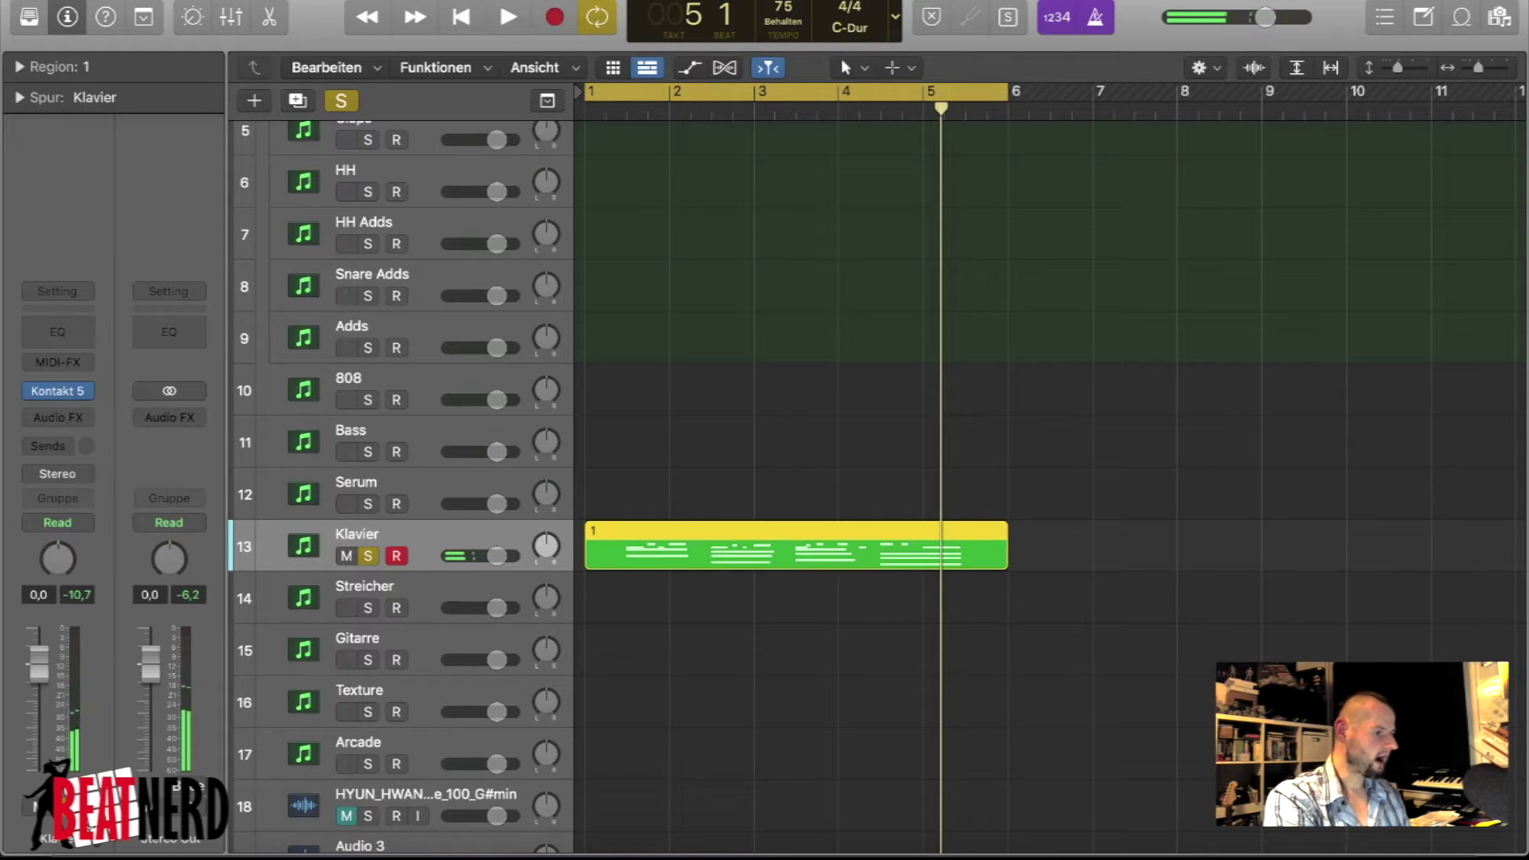
# - Import the Melody_2 Dm-G-Am-F MIDI file from Finder onto the Klavier track at bar 7
pyautogui.press('super+Tab')
pyautogui.moveTo(1010, 106); pyautogui.dragTo(486, 99)
pyautogui.moveTo(471, 217); pyautogui.dragTo(1102, 564)
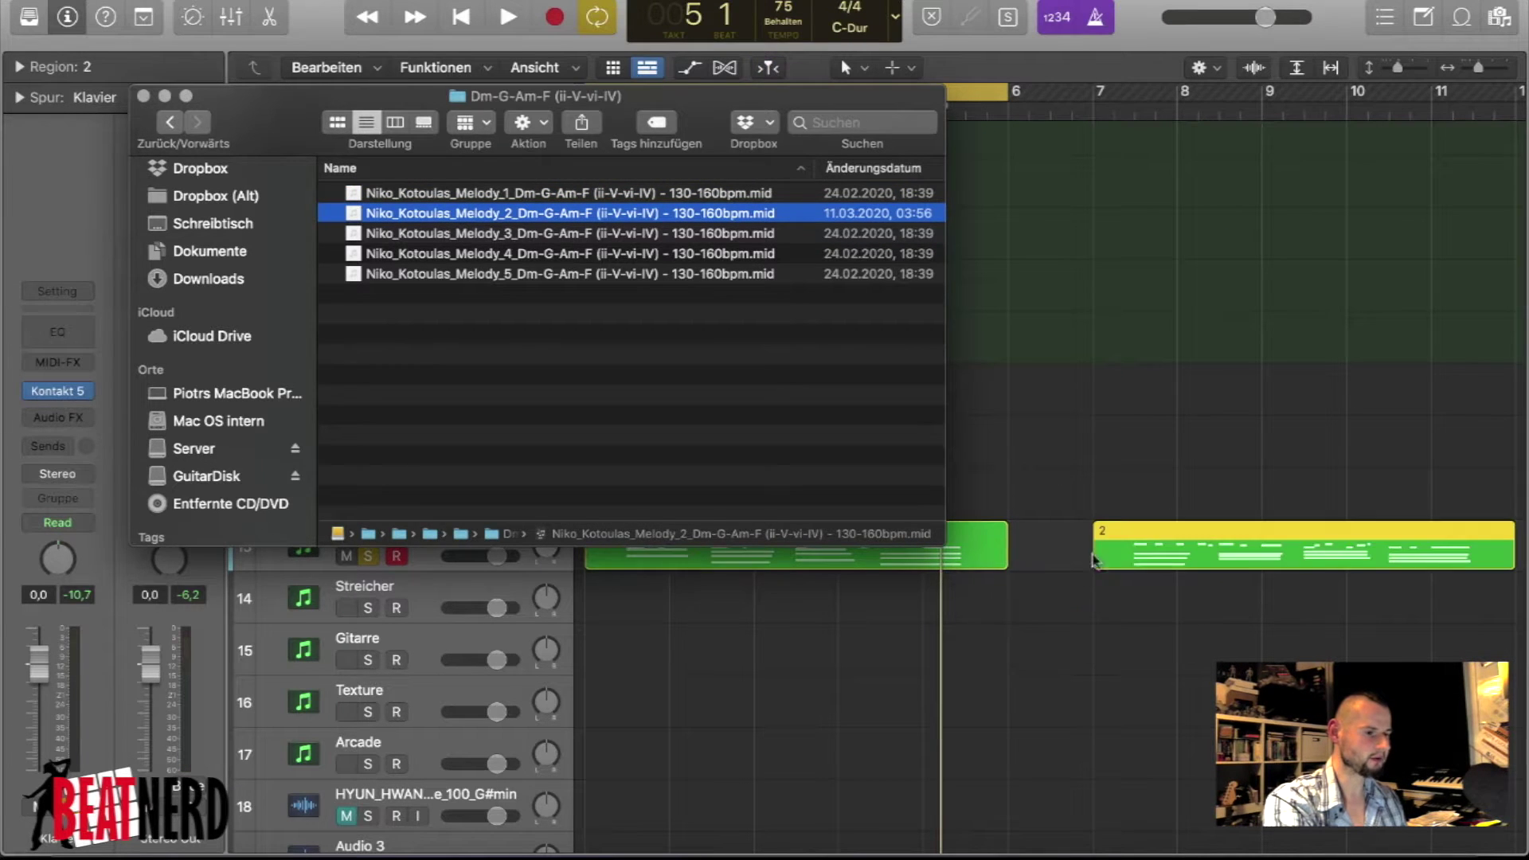
pyautogui.click(1111, 496)
# - Delete region 1 and move region 2 forward on the Klavier track so its first notes fall on bar 2
pyautogui.click(682, 546)
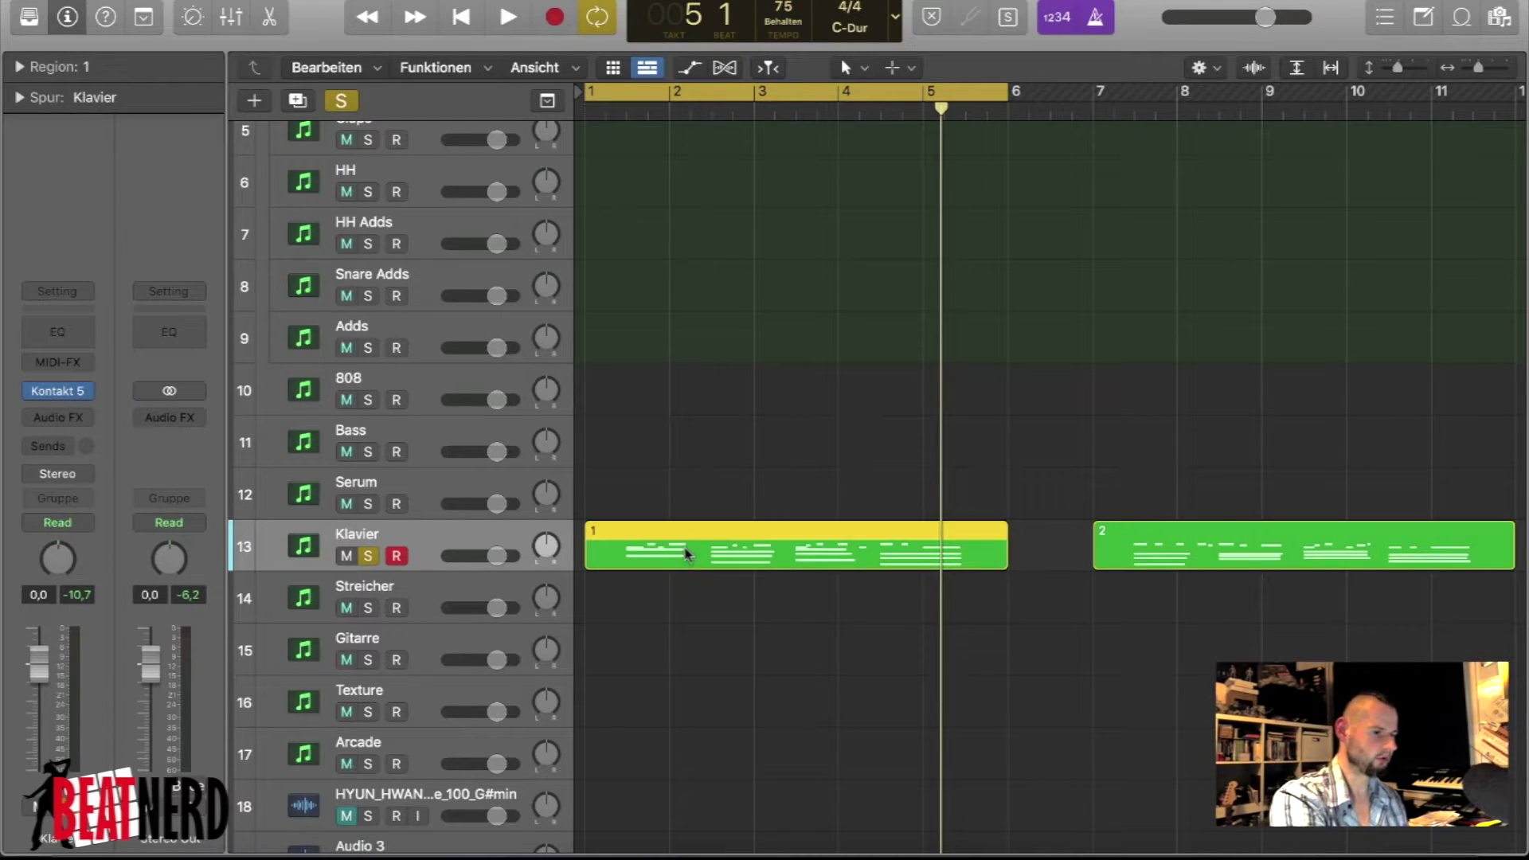
pyautogui.press('Delete')
pyautogui.moveTo(1143, 568); pyautogui.dragTo(680, 538)
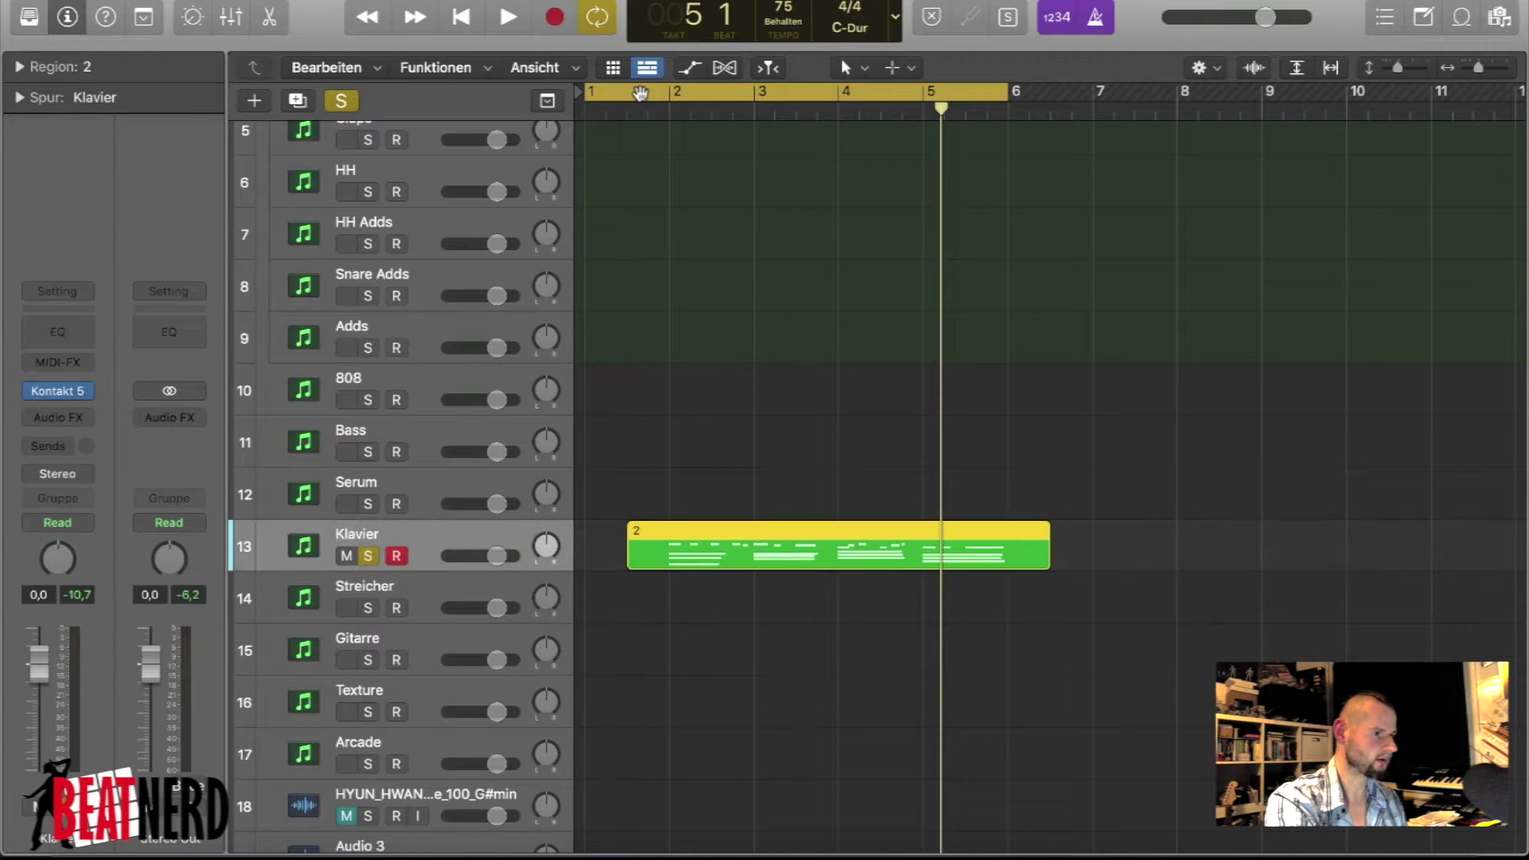
# - Set the cycle range to bars 2 through 6 and play back the second melody
pyautogui.moveTo(641, 90); pyautogui.dragTo(719, 95)
pyautogui.moveTo(1094, 92); pyautogui.dragTo(1008, 92)
pyautogui.press('space')
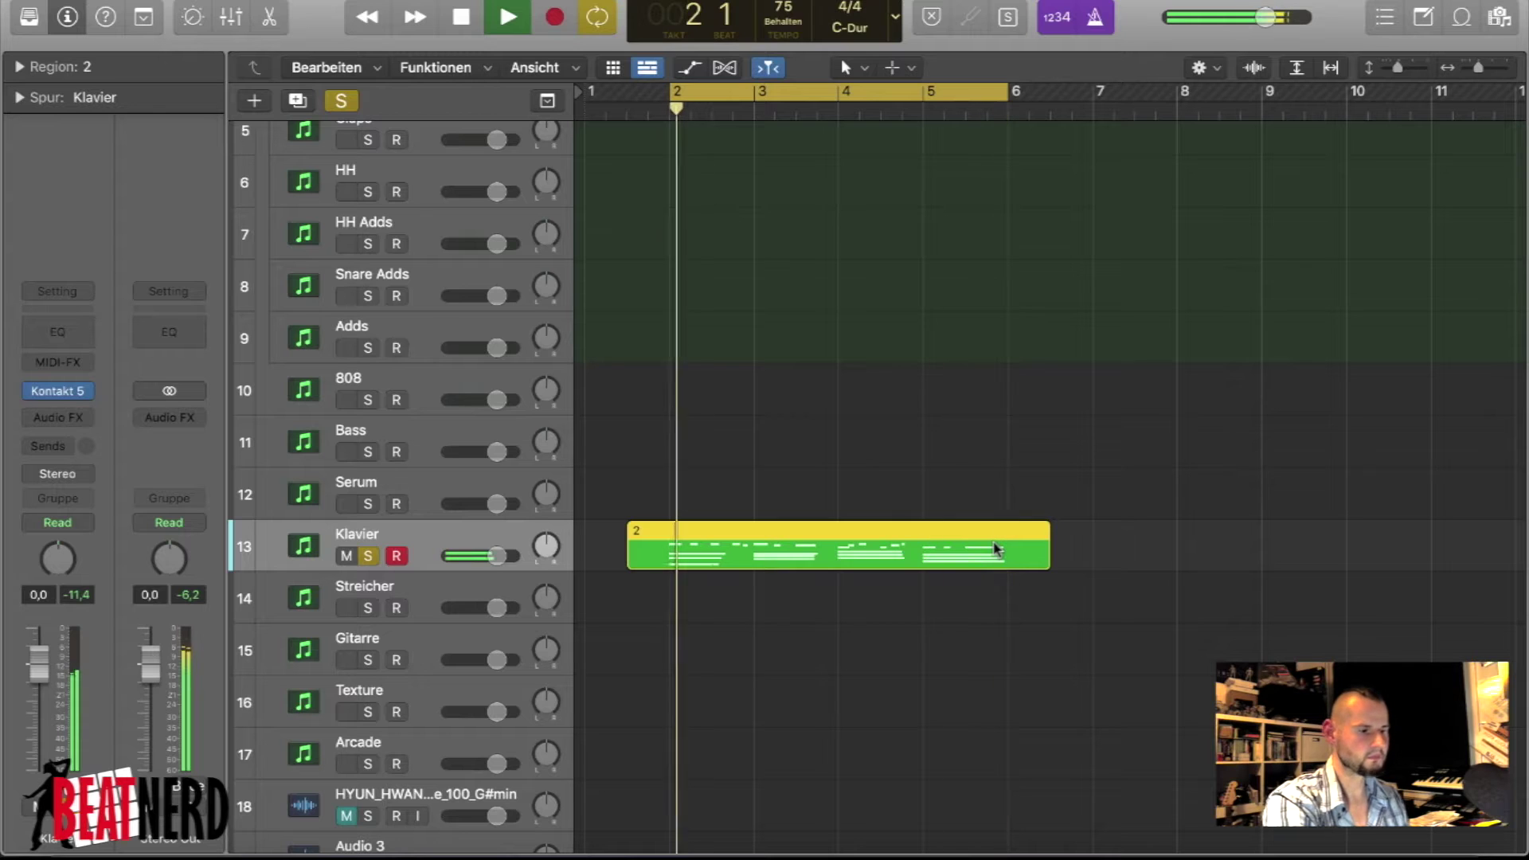
pyautogui.press('space')
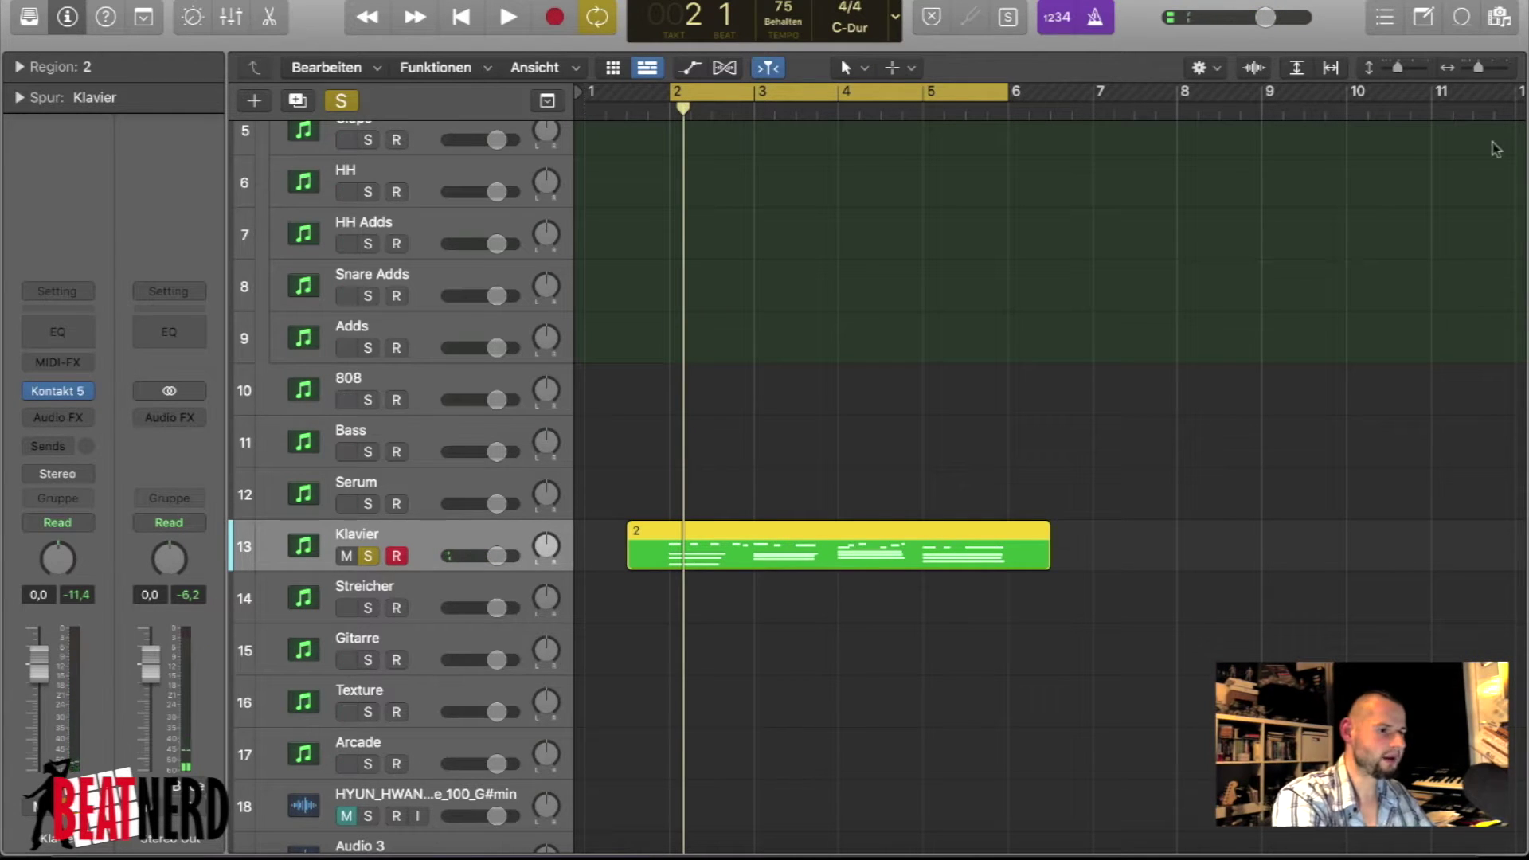
# - Enlarge the tracks and trim the start of region 2 on the Klavier track to bar 2
pyautogui.moveTo(1397, 68); pyautogui.dragTo(1403, 71)
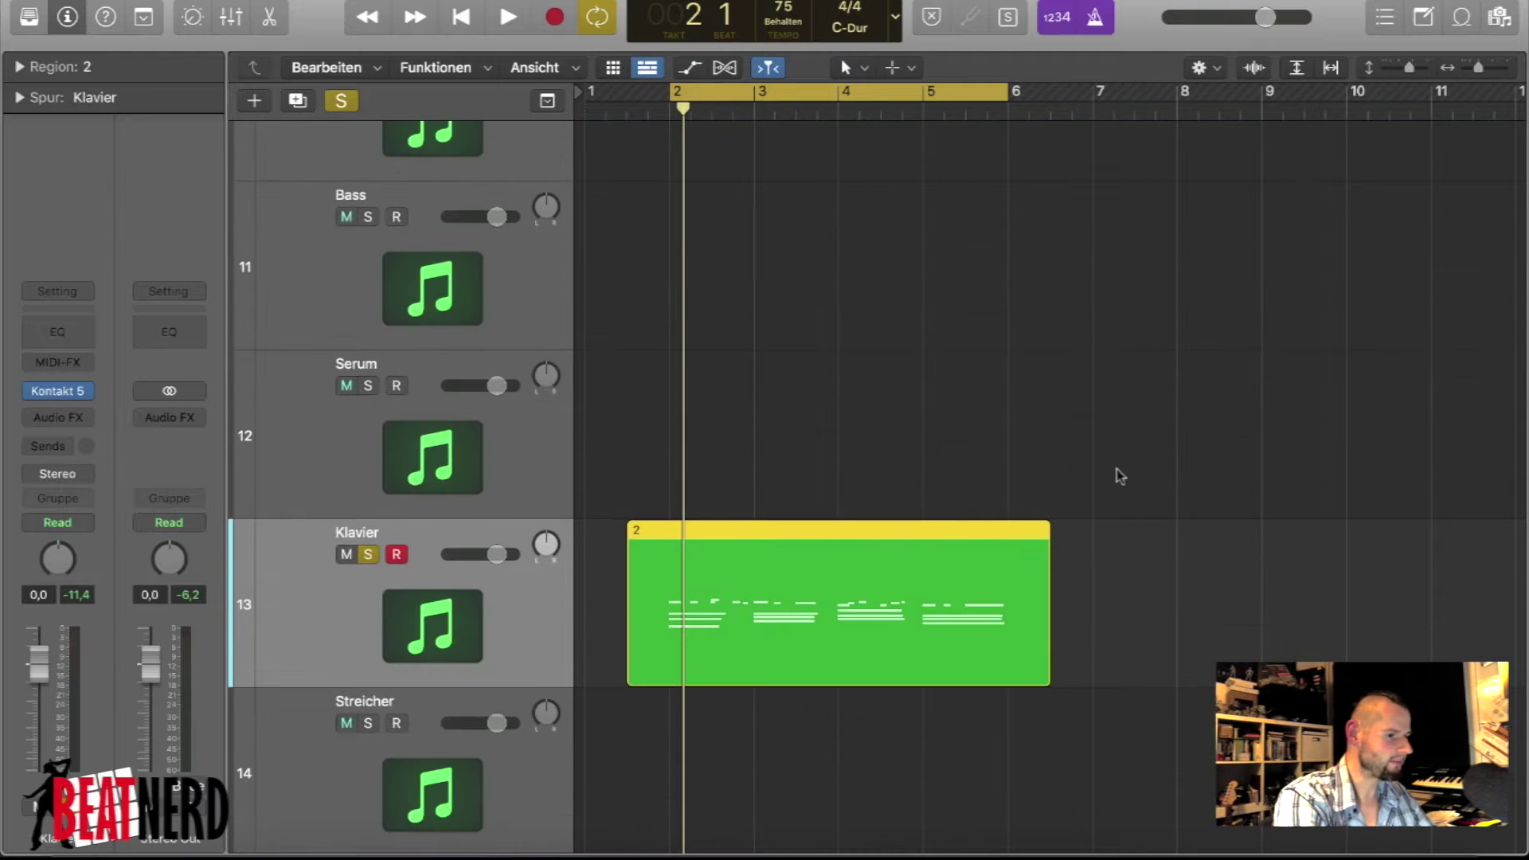
pyautogui.click(934, 503)
pyautogui.press('super+Right')
pyautogui.press('super+Right')
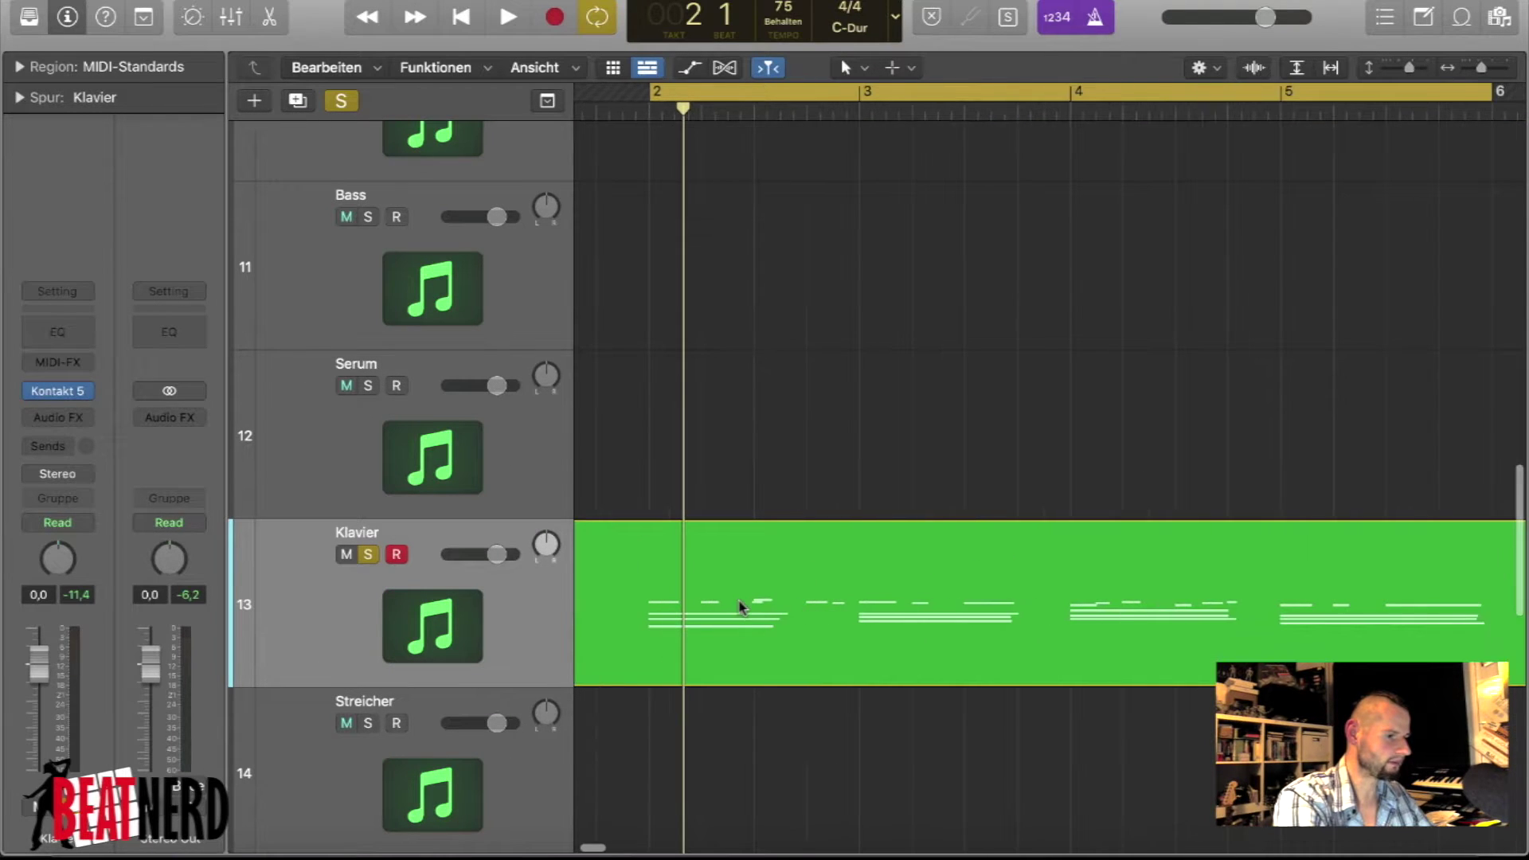
pyautogui.moveTo(631, 682); pyautogui.dragTo(736, 682)
# - Open region 2 in the piano roll and play it while examining its melody and chord notes
pyautogui.doubleClick(780, 633)
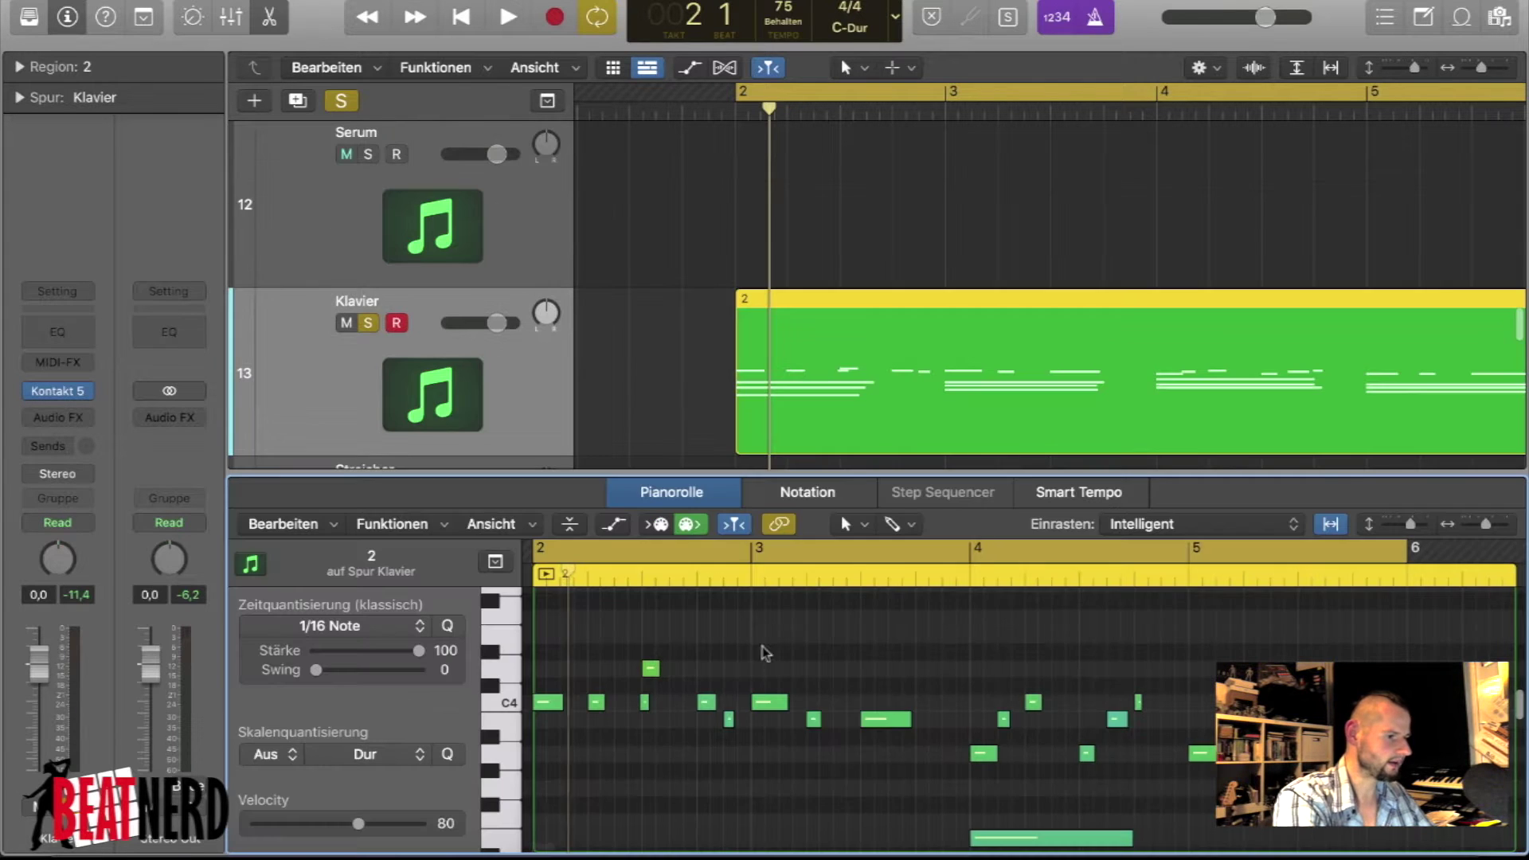
pyautogui.press('super+Right')
pyautogui.press('super+Right')
pyautogui.scroll(4, 694, 663)
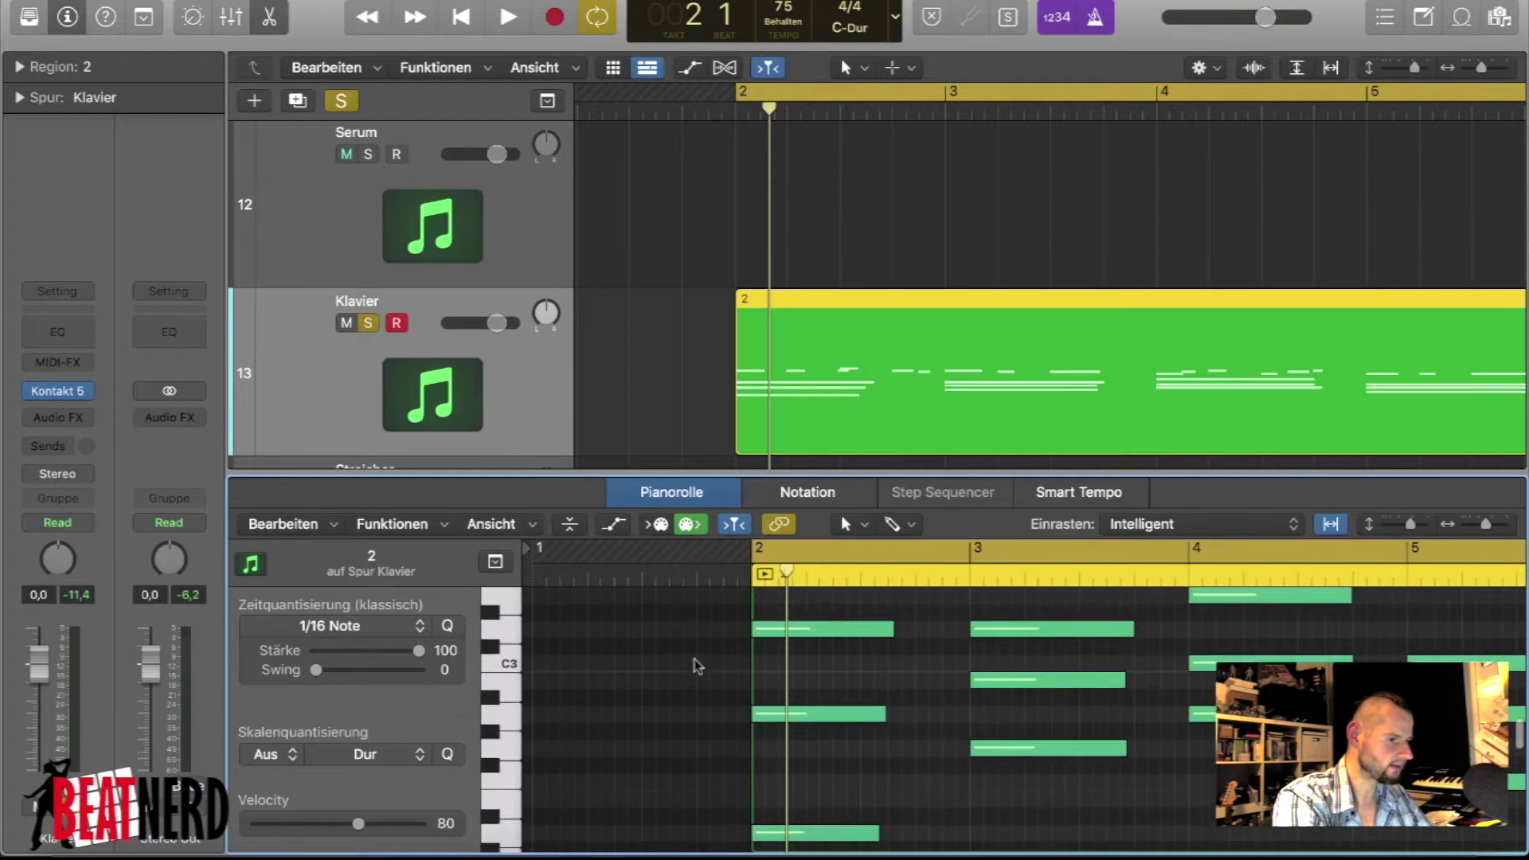
pyautogui.press('space')
pyautogui.hscroll(3, 1200, 402)
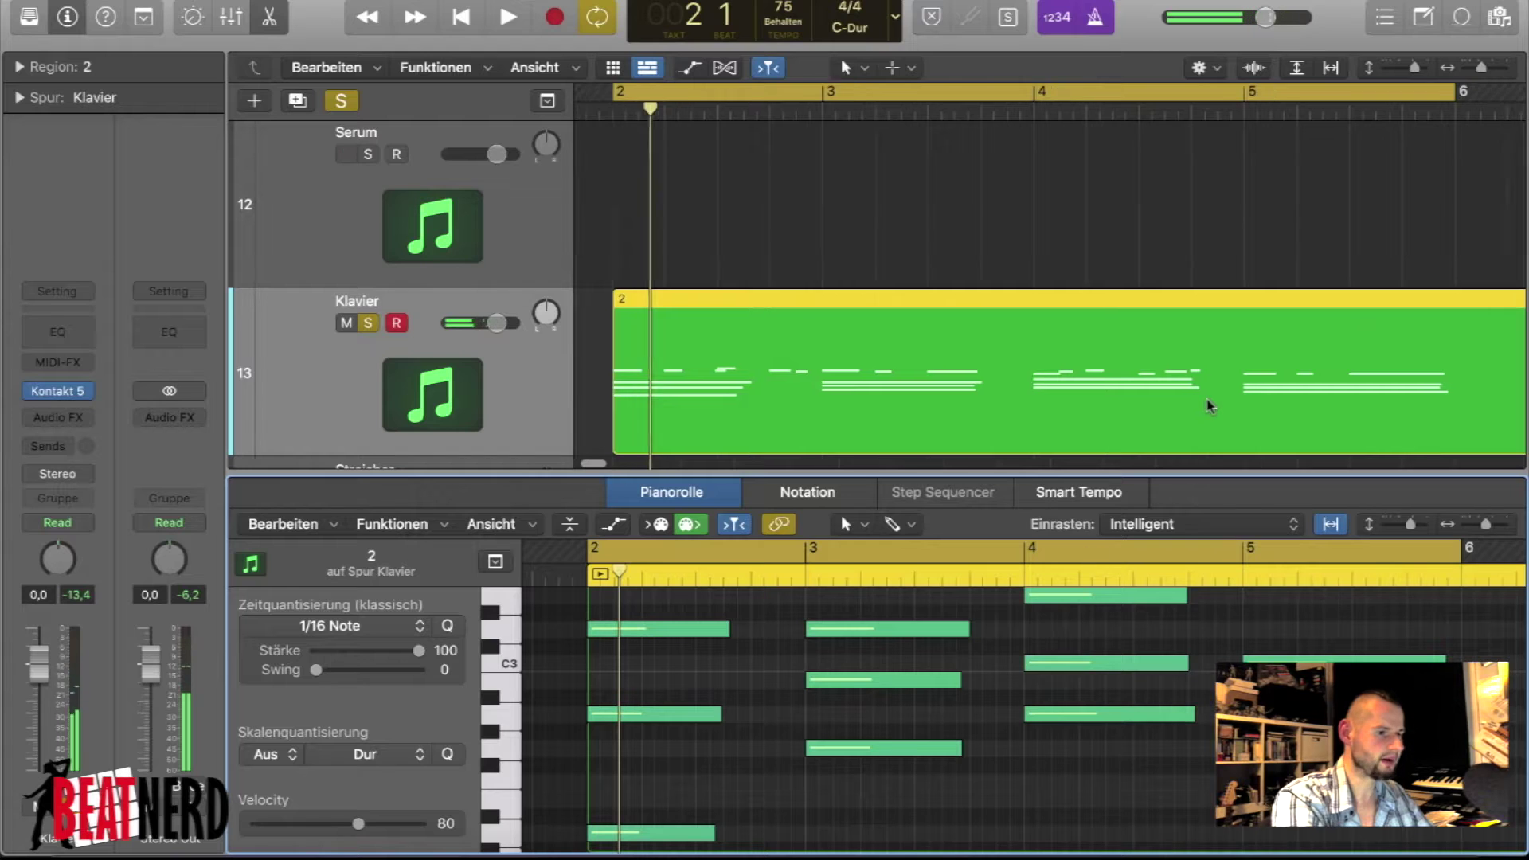
# - Trim the end of region 2 on the Klavier track to bar 6
pyautogui.moveTo(1414, 434); pyautogui.dragTo(1307, 430)
pyautogui.press('super+Left')
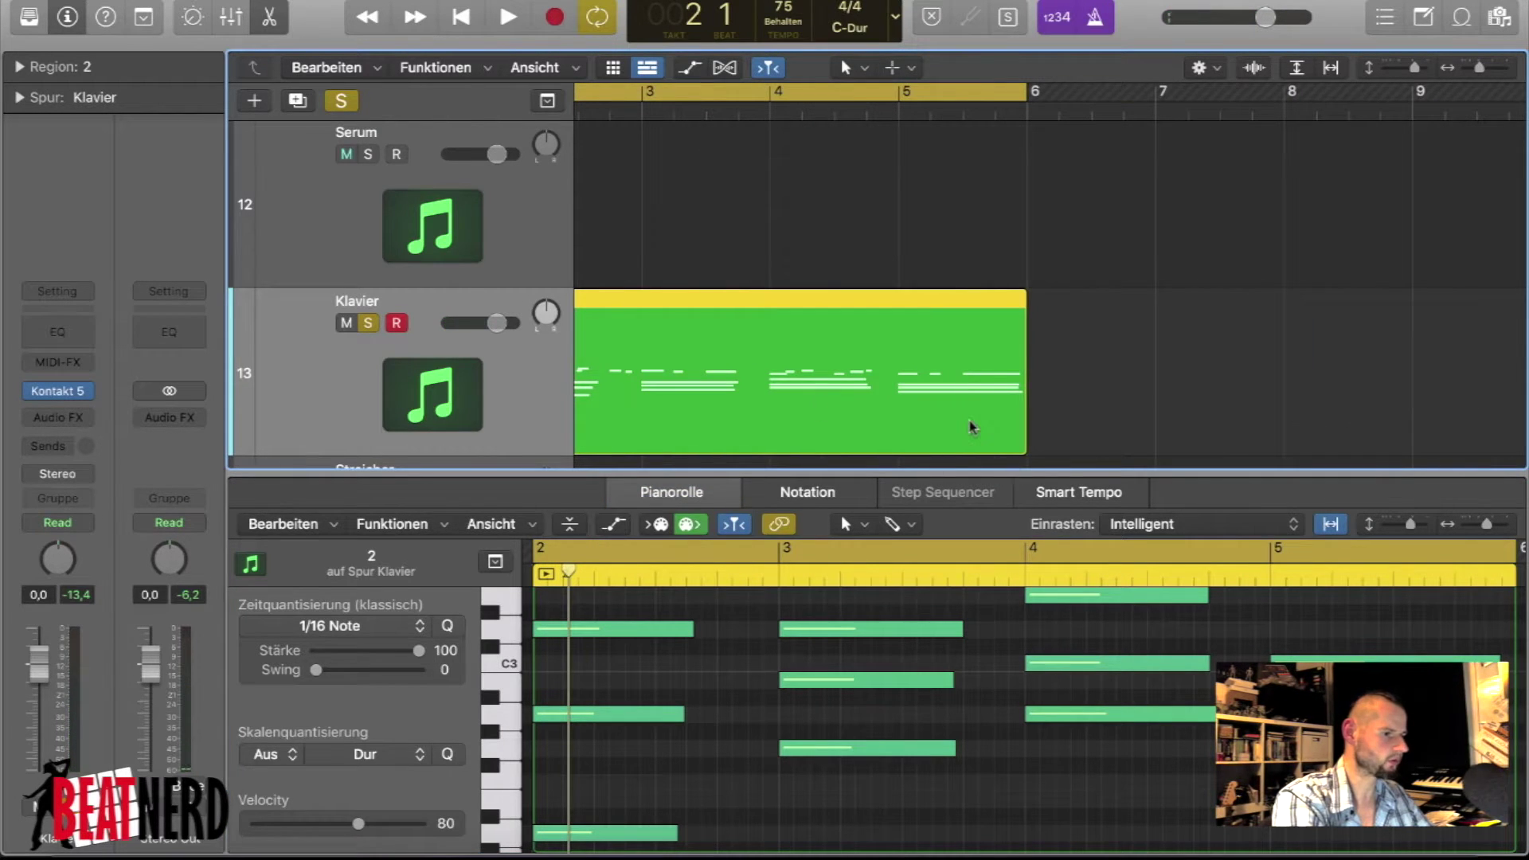
pyautogui.hscroll(-3, 969, 427)
# - Minimize the Finder window with the MIDI files and close the piano roll editor
pyautogui.press('super+Tab')
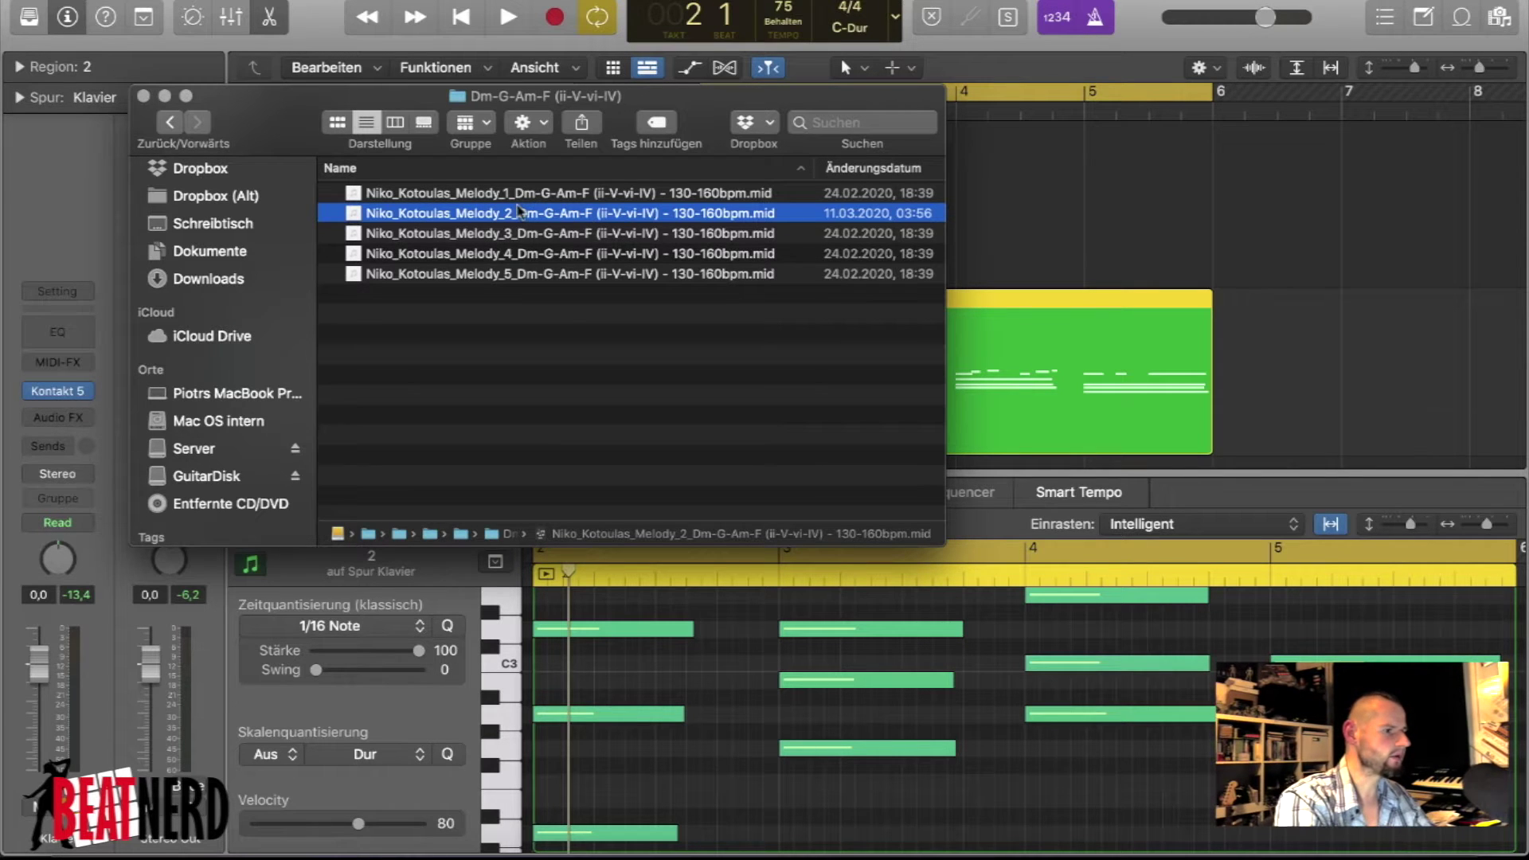
pyautogui.click(165, 95)
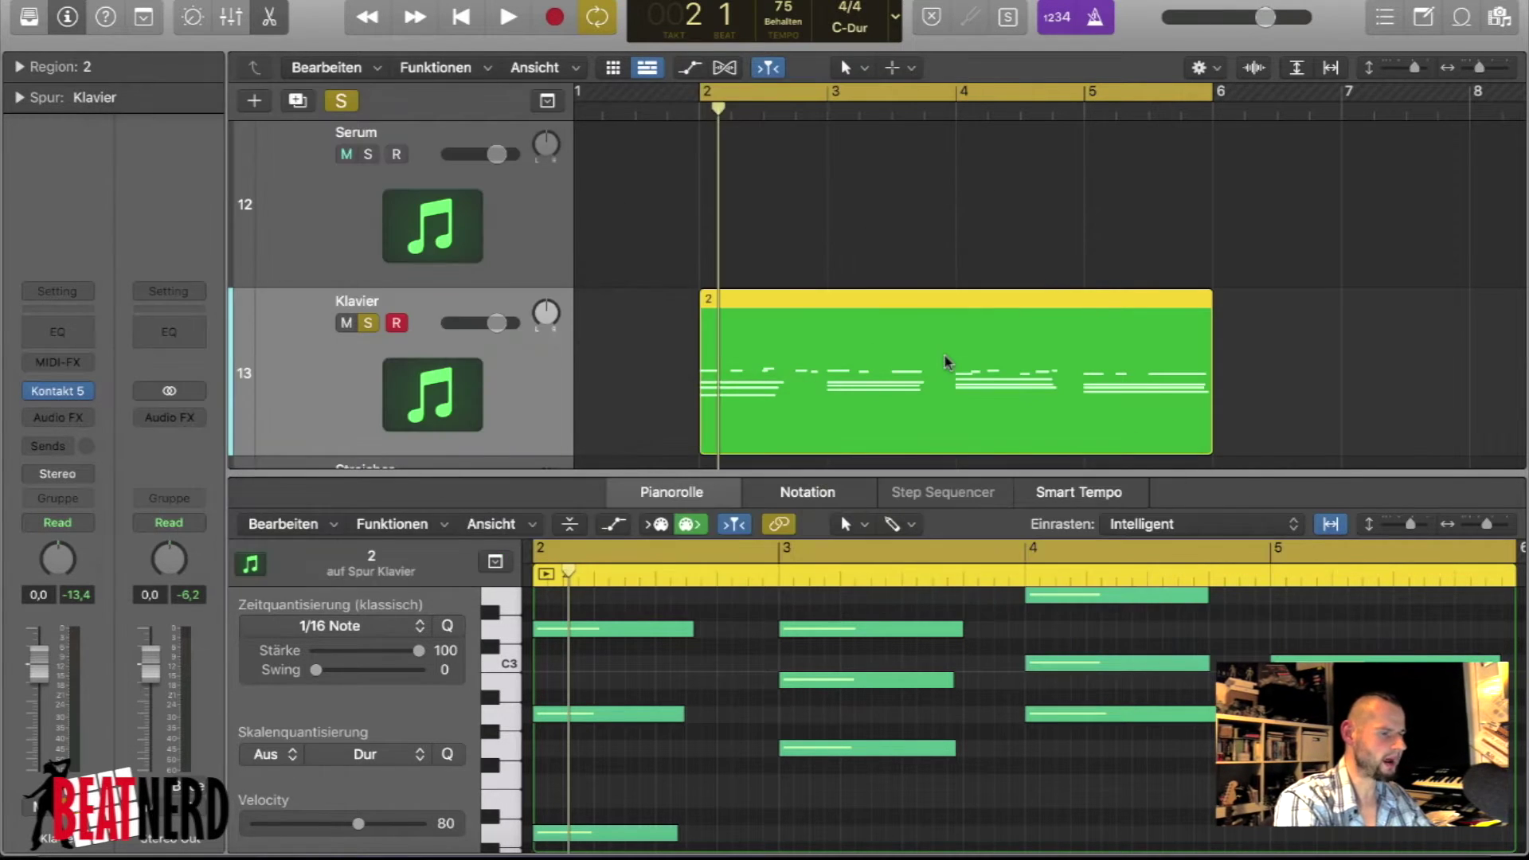
pyautogui.scroll(-3, 946, 360)
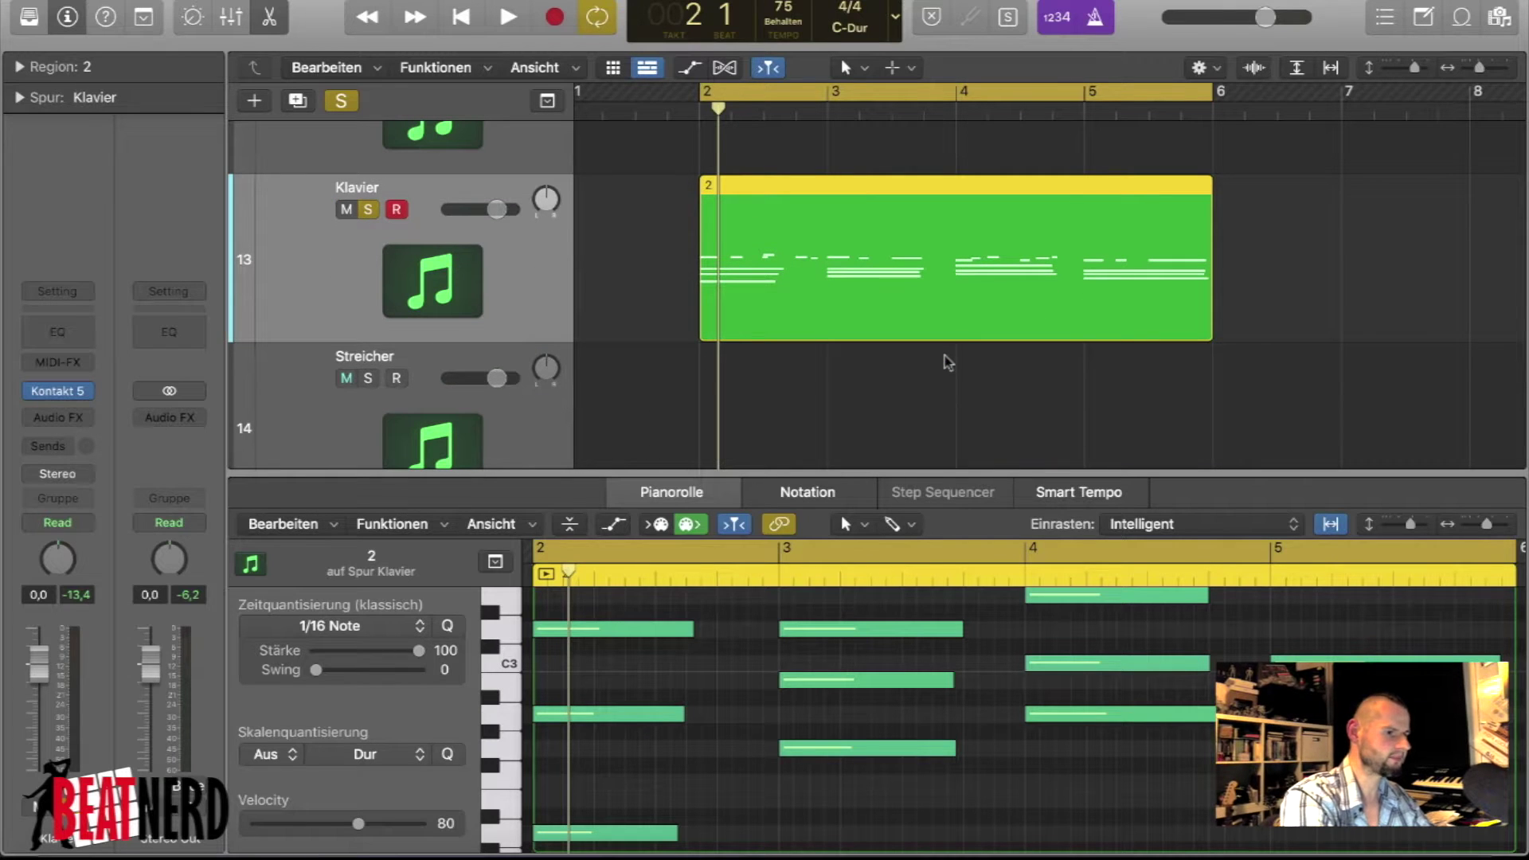
pyautogui.click(947, 362)
pyautogui.press('e')
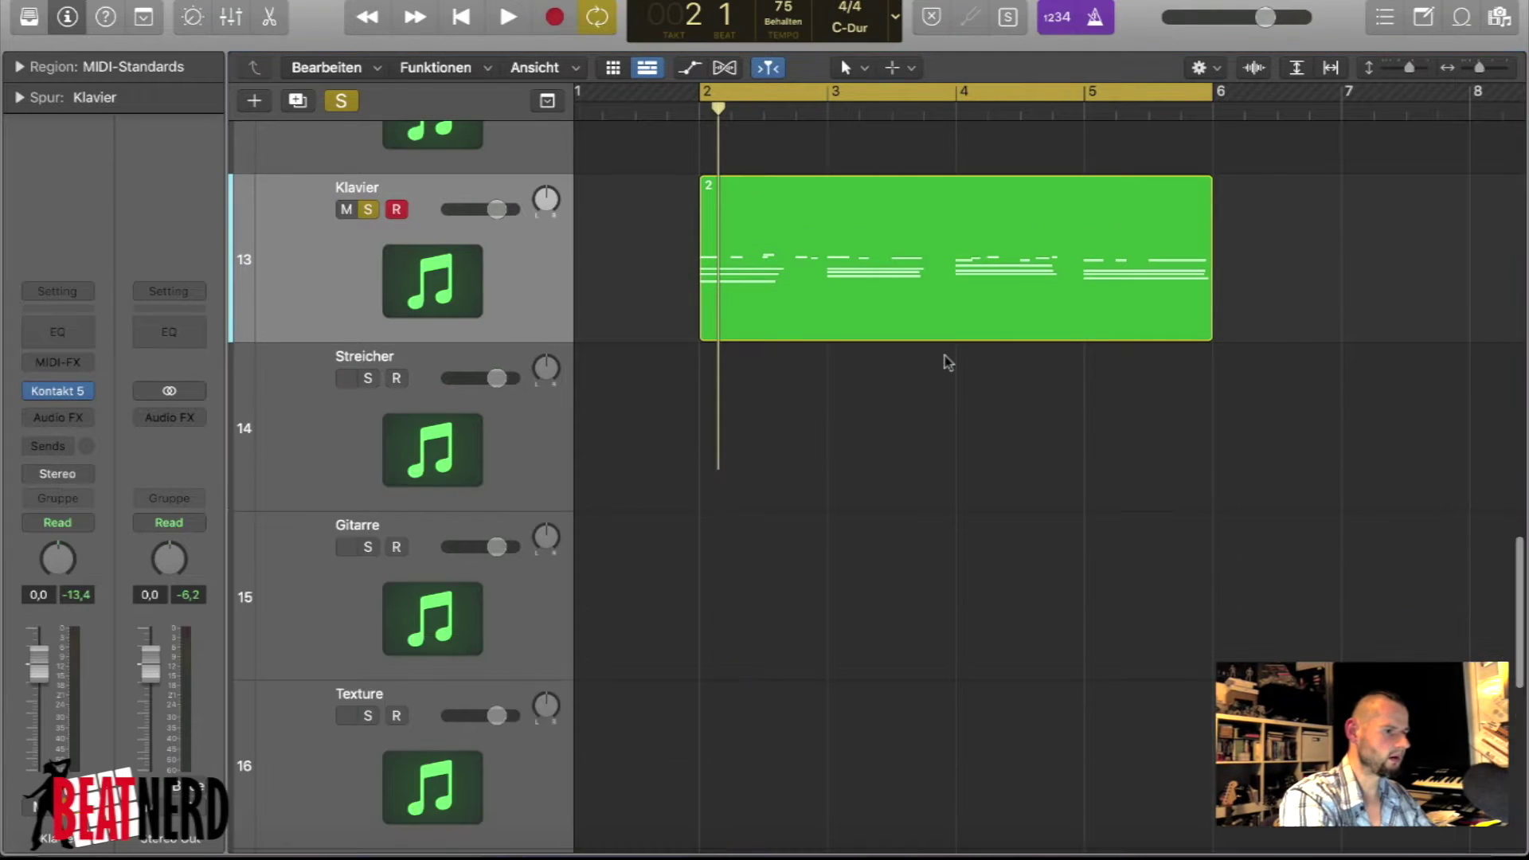
# - Move region 2 on the Klavier track so that it starts at bar 1
pyautogui.press('e')
pyautogui.press('e')
pyautogui.scroll(4, 944, 355)
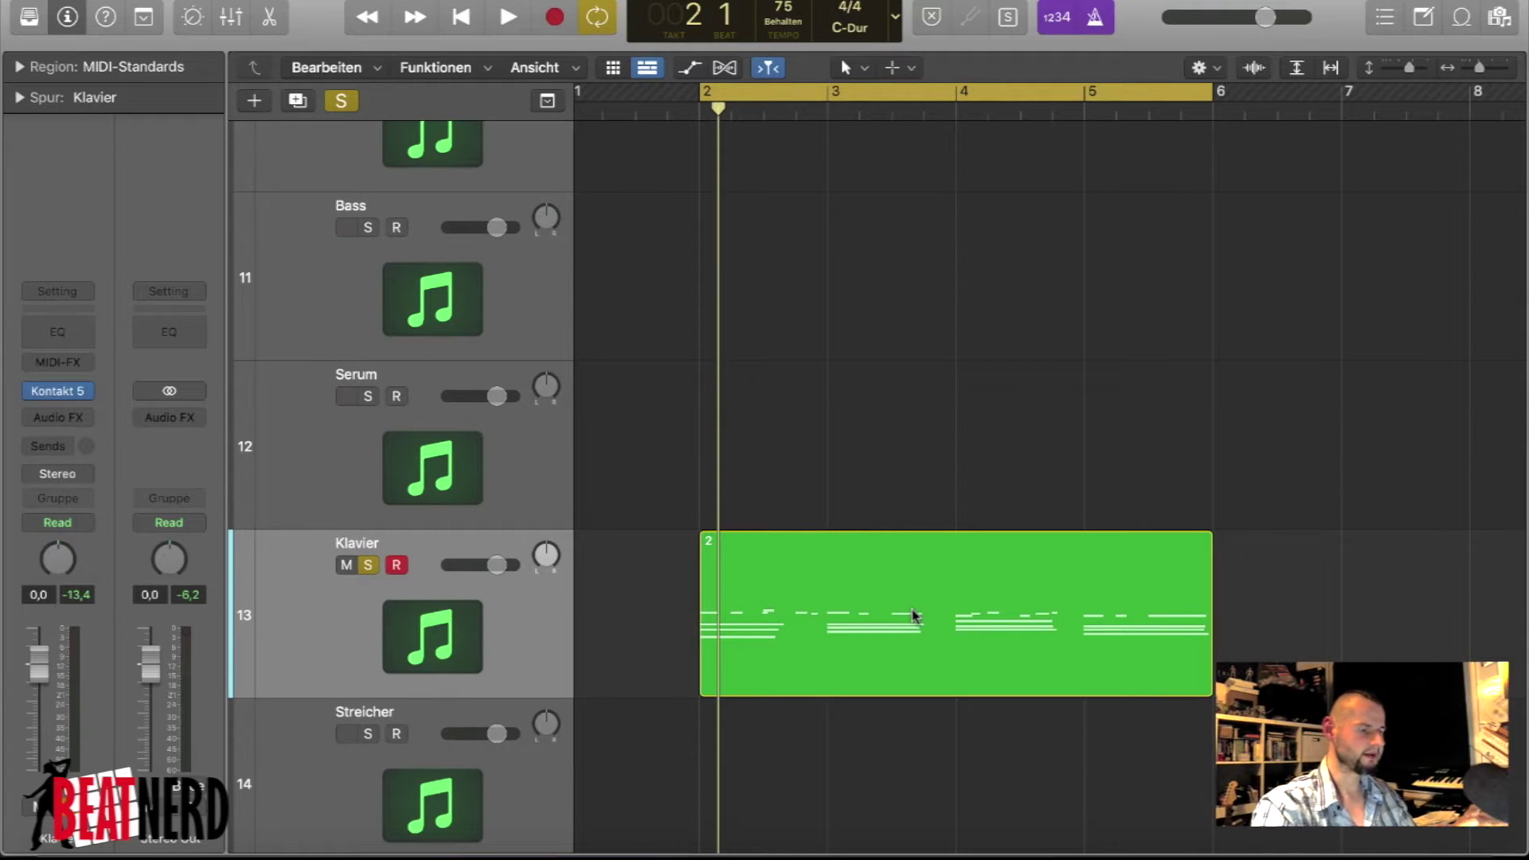
pyautogui.hscroll(-1, 912, 611)
pyautogui.moveTo(921, 613); pyautogui.dragTo(751, 611)
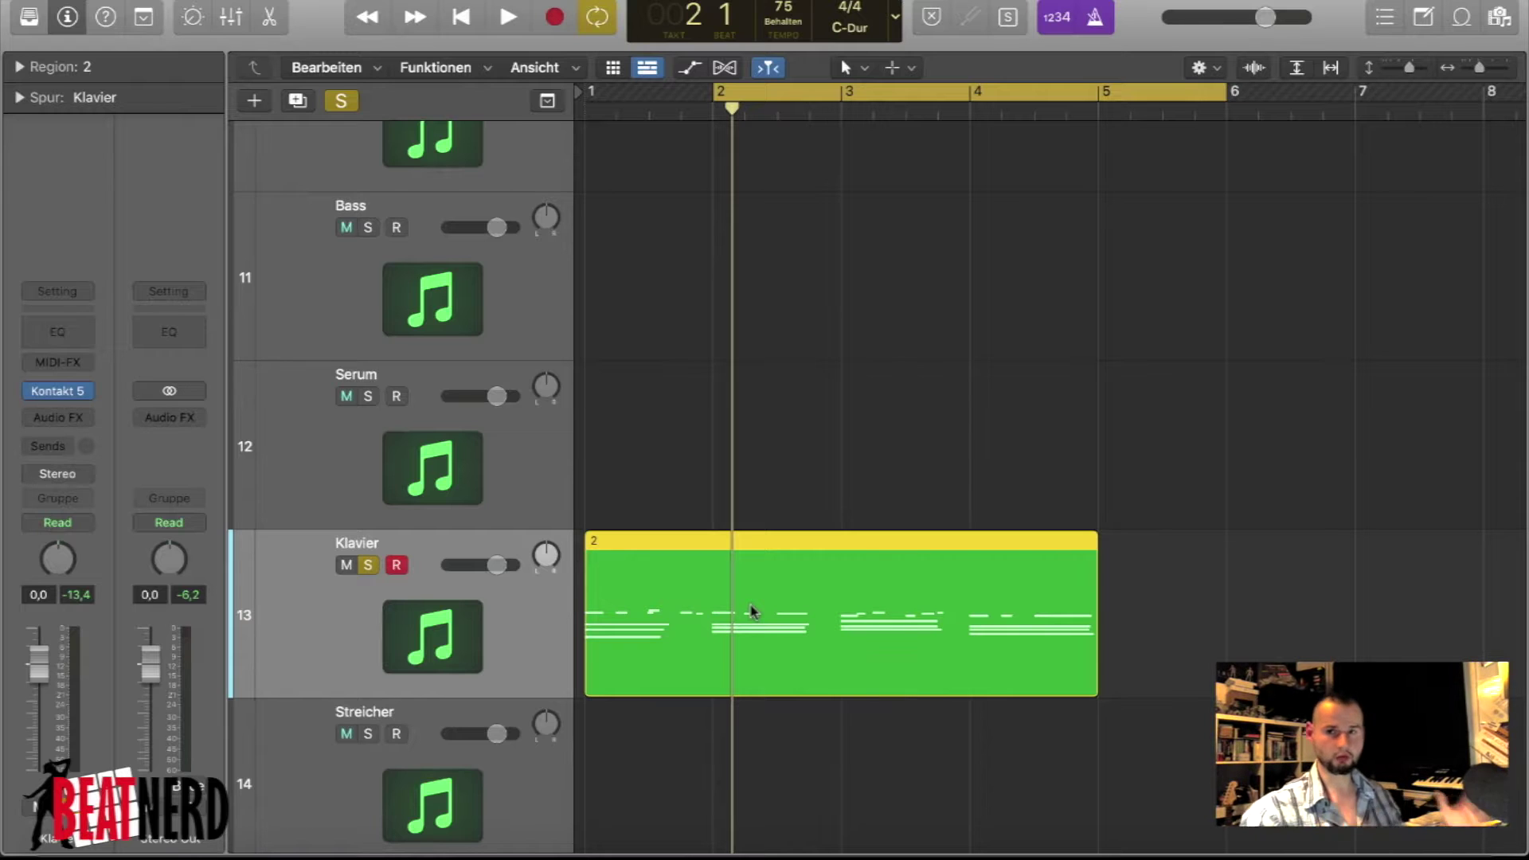
# - Load 808 - Cookin Up.nki from the Trap Sinatra 808s folder into Kontakt on the 808 track and lower the track's volume to -3.7 dB
pyautogui.scroll(2, 752, 612)
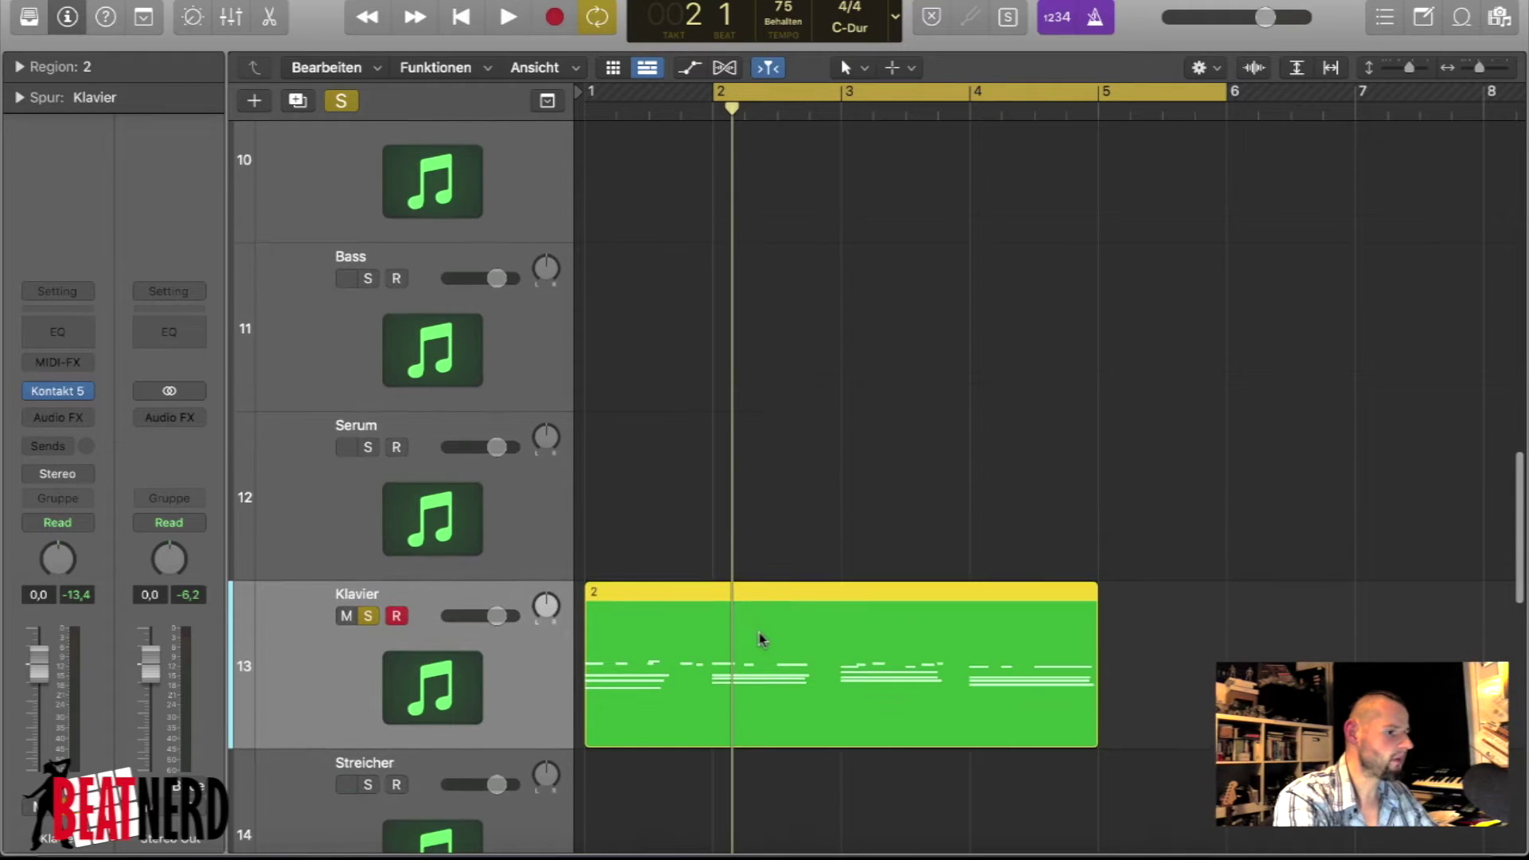
pyautogui.scroll(3, 629, 460)
pyautogui.click(431, 241)
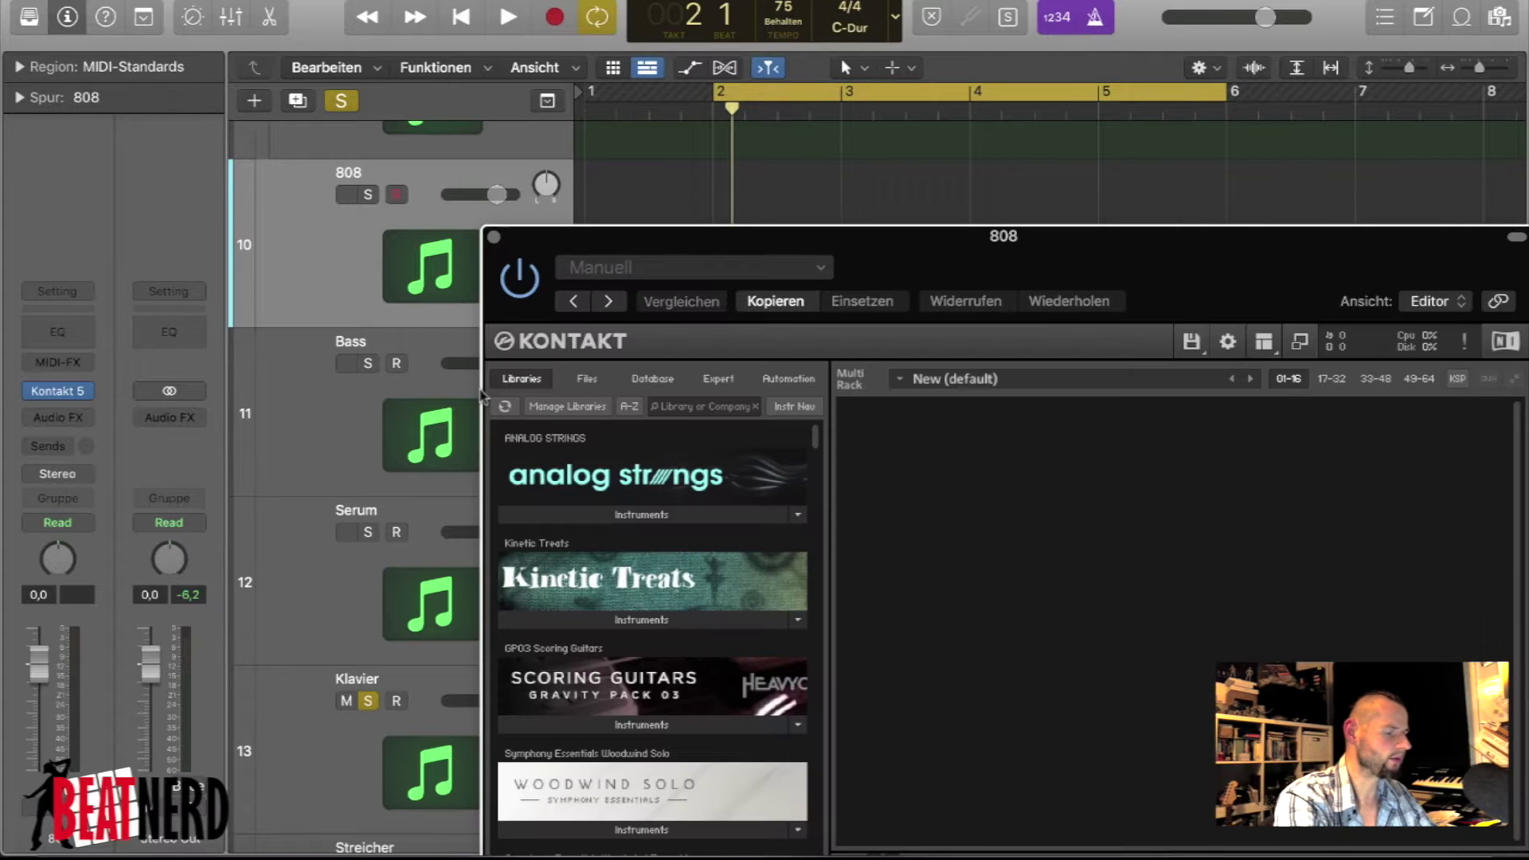
pyautogui.moveTo(606, 249); pyautogui.dragTo(393, 44)
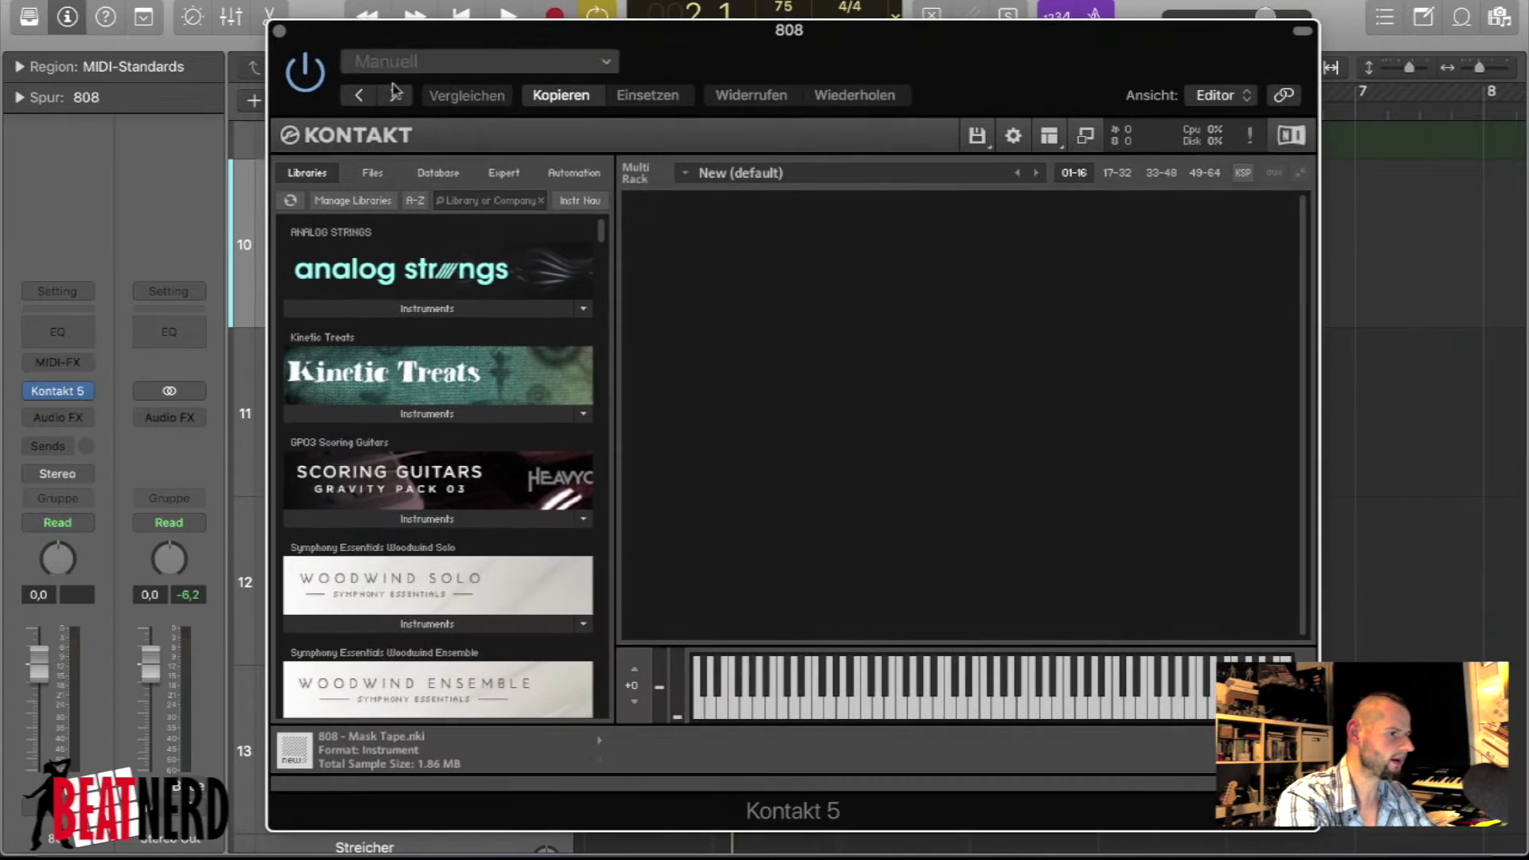
pyautogui.click(438, 172)
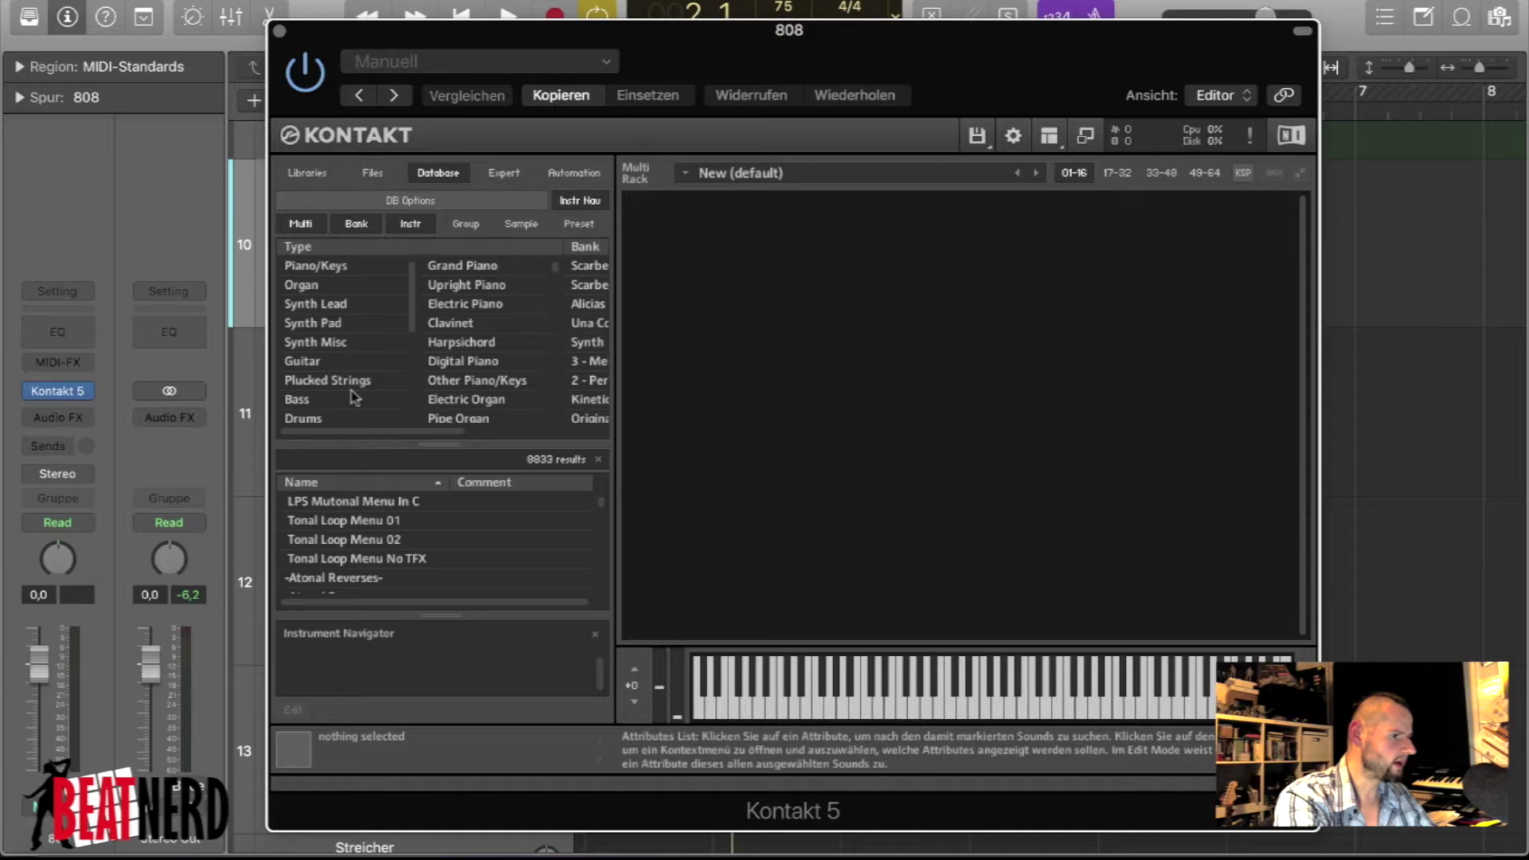
pyautogui.click(380, 178)
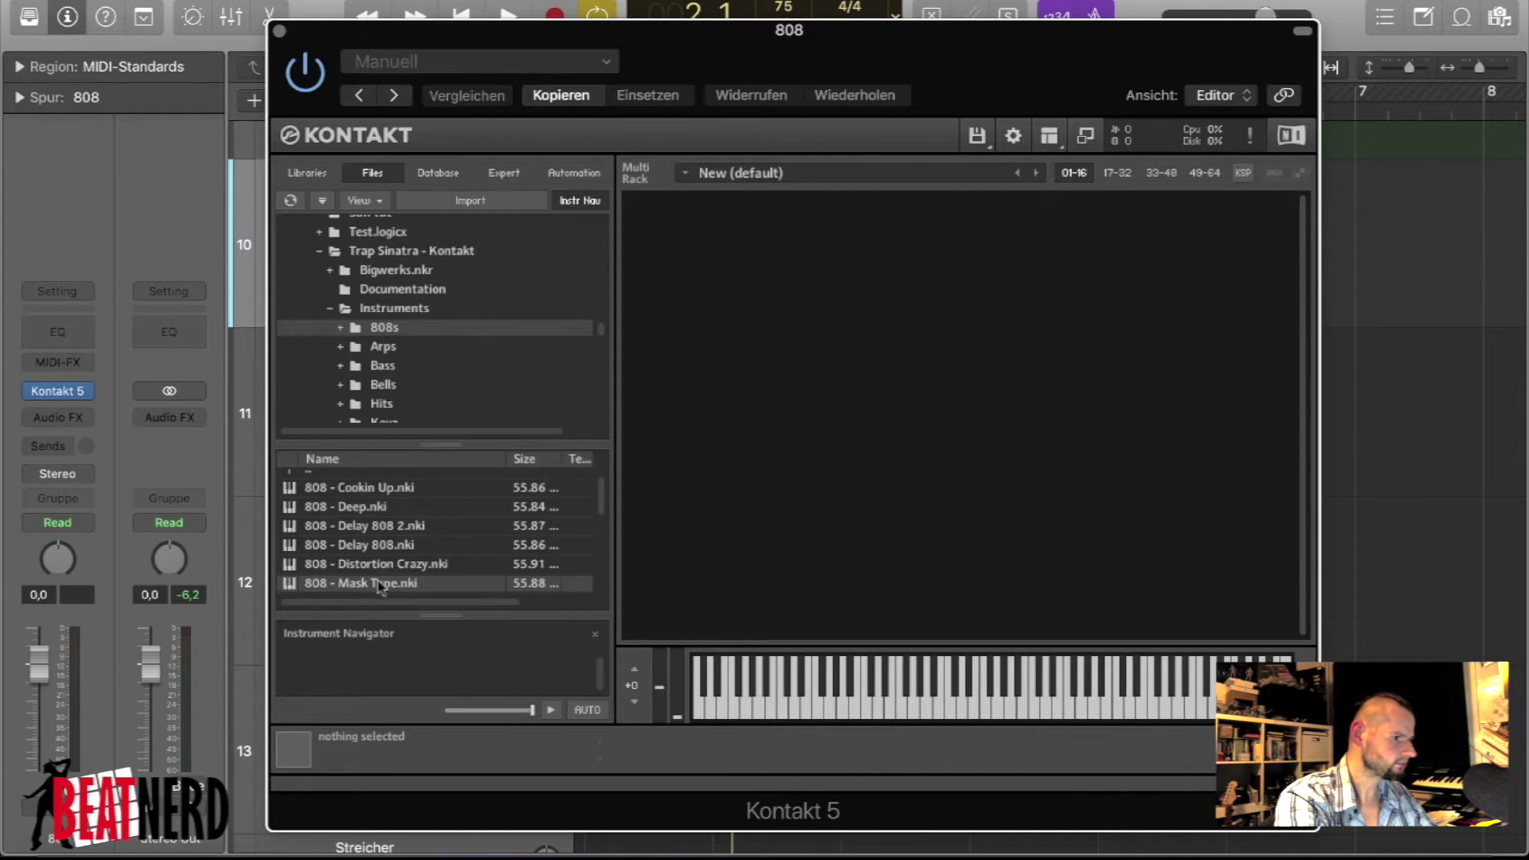
pyautogui.scroll(1, 375, 529)
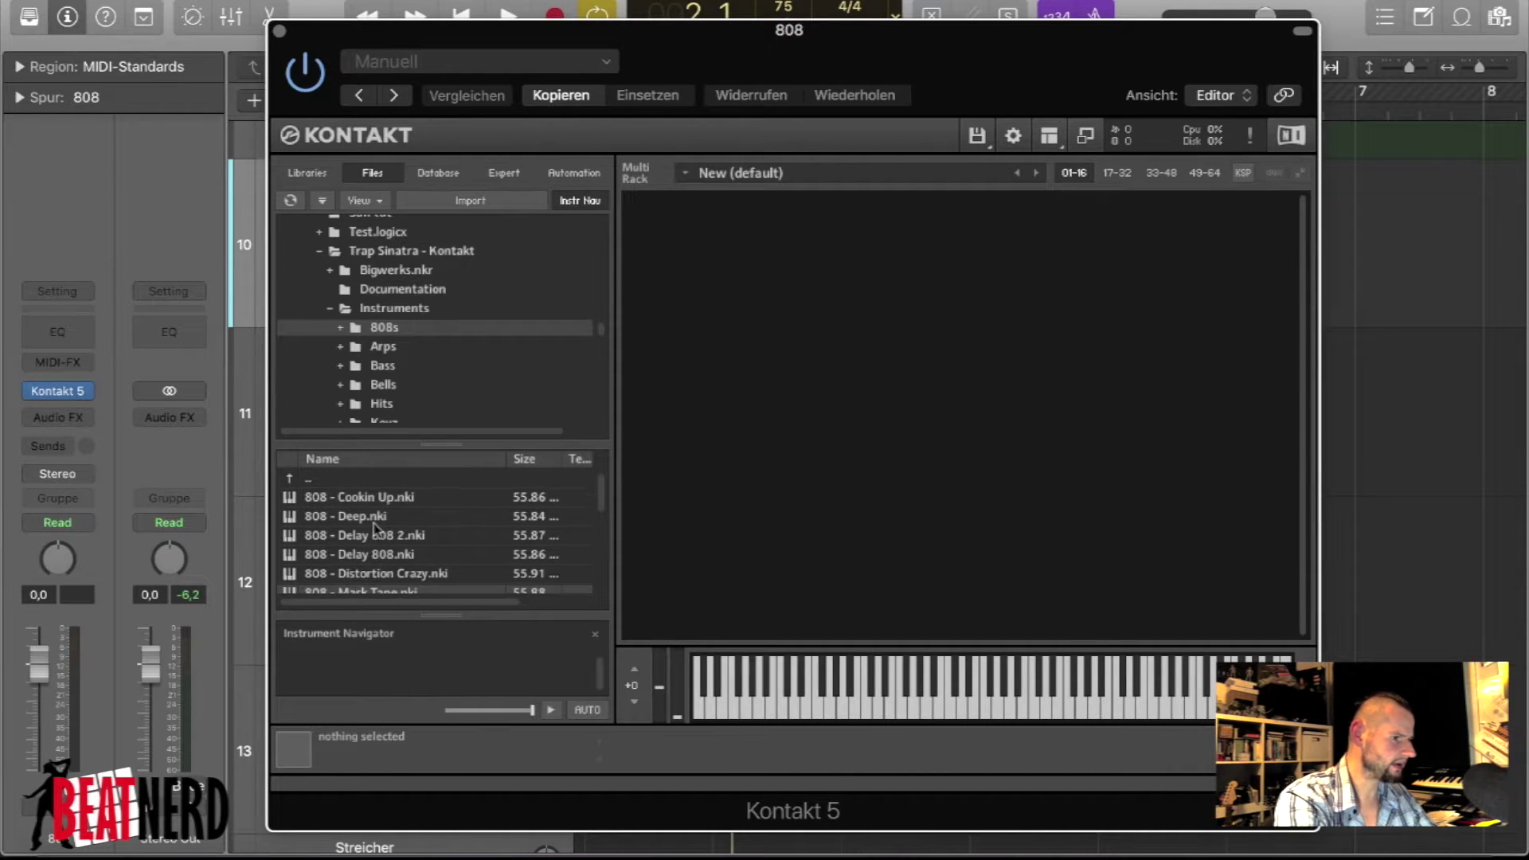
pyautogui.moveTo(364, 500); pyautogui.dragTo(851, 460)
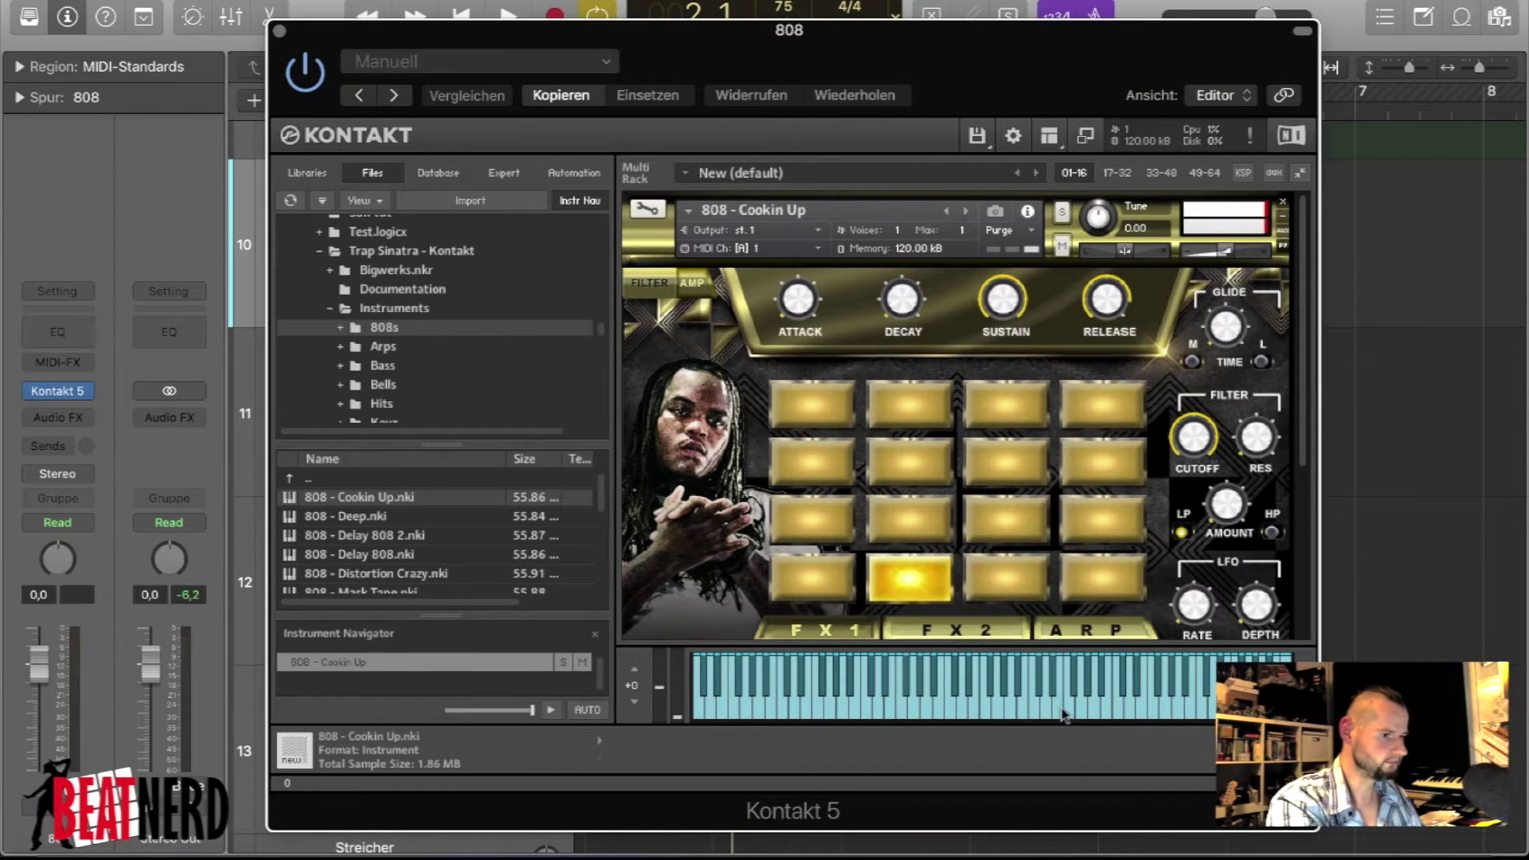
pyautogui.click(277, 31)
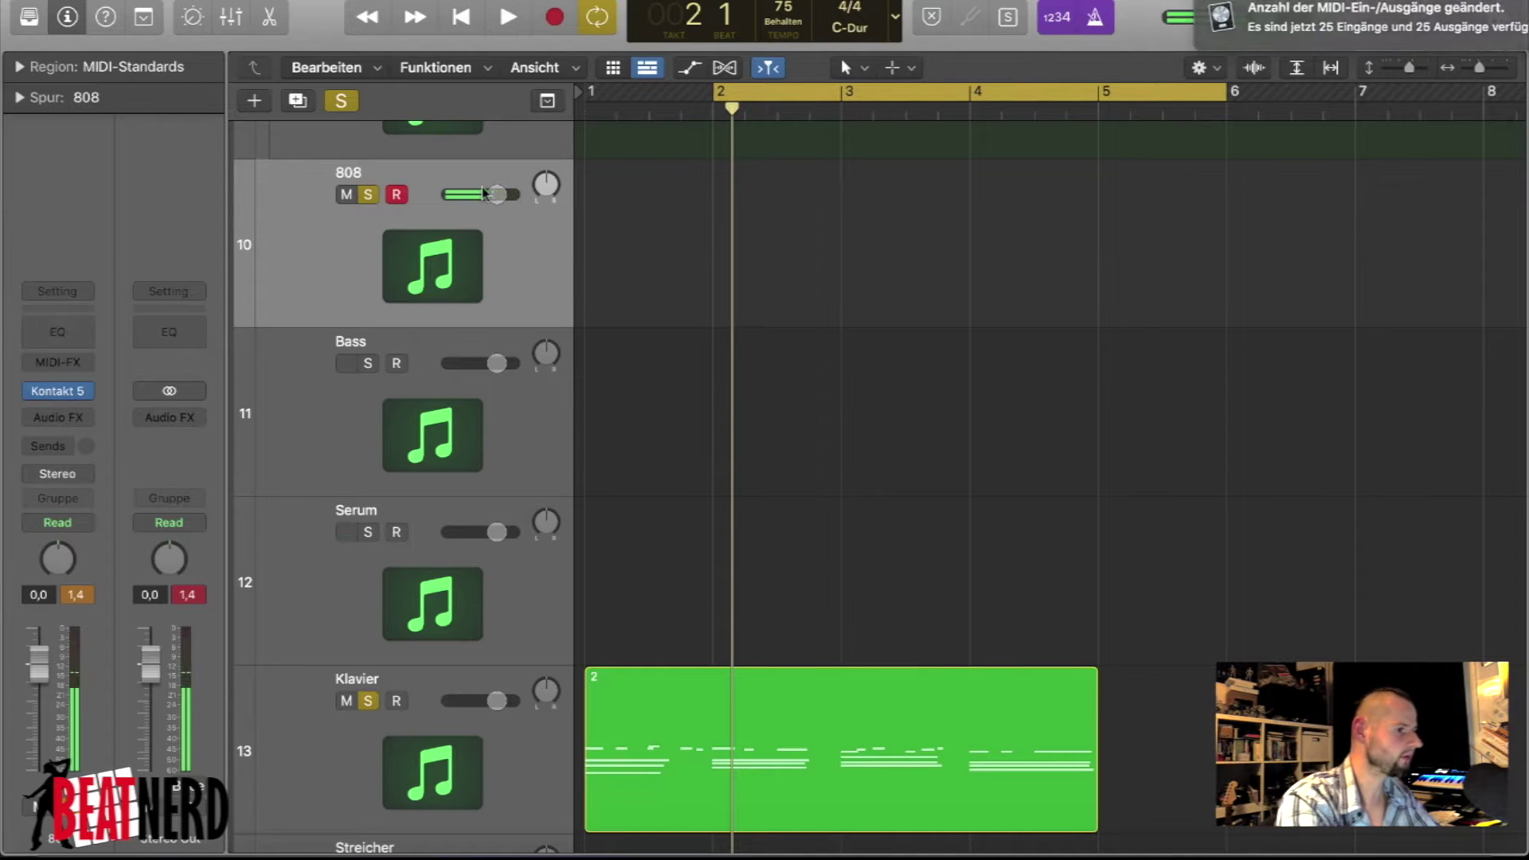
pyautogui.moveTo(496, 194); pyautogui.dragTo(485, 194)
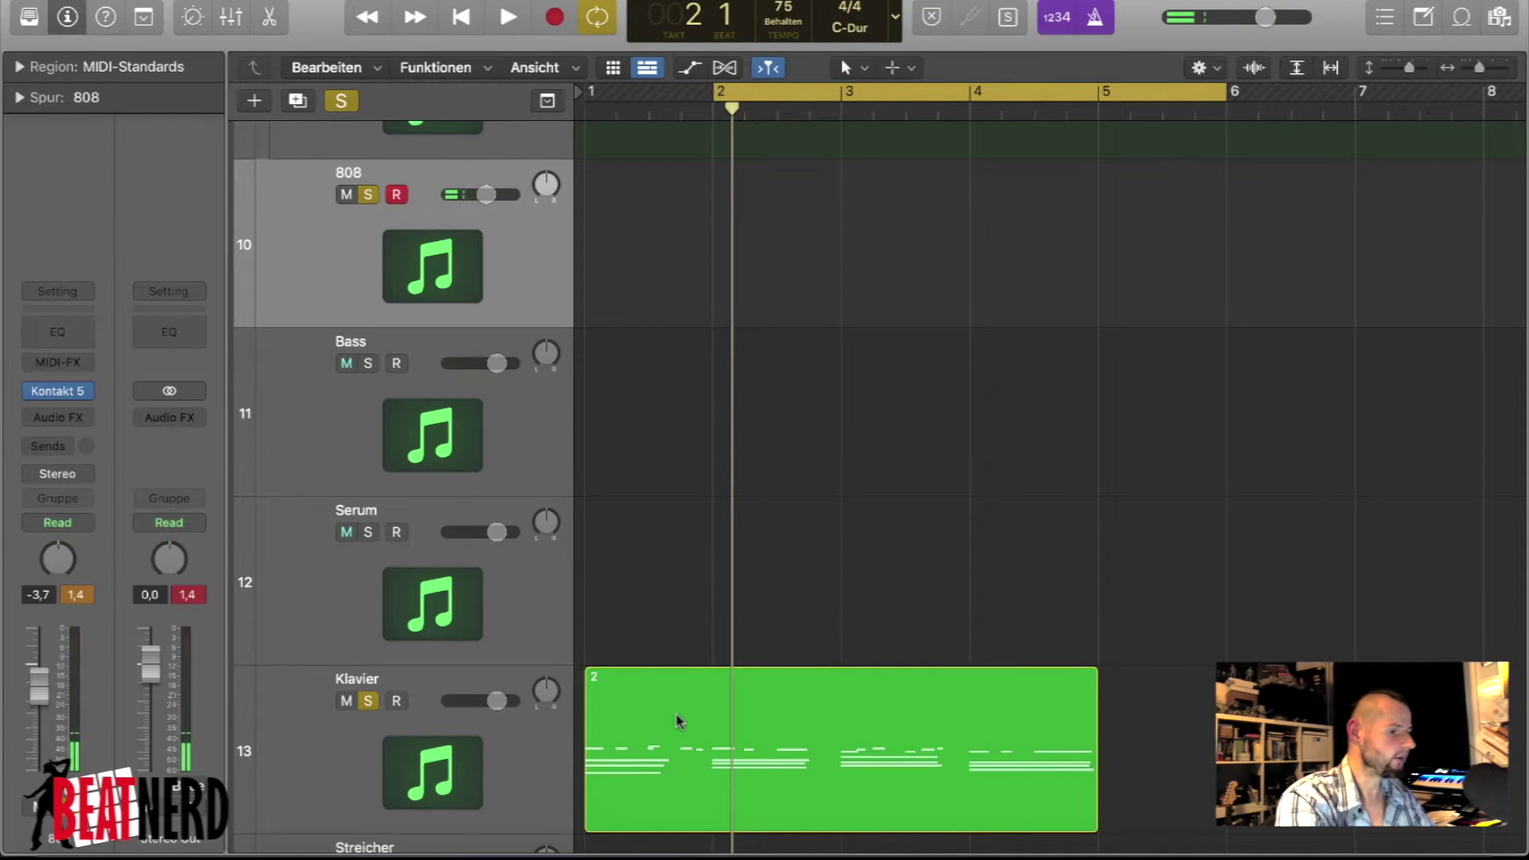
# - Copy region 2 from the Klavier track to the 808 track at bar 1 and turn off Klavier's solo
pyautogui.moveTo(677, 721); pyautogui.dragTo(684, 275)
pyautogui.click(369, 700)
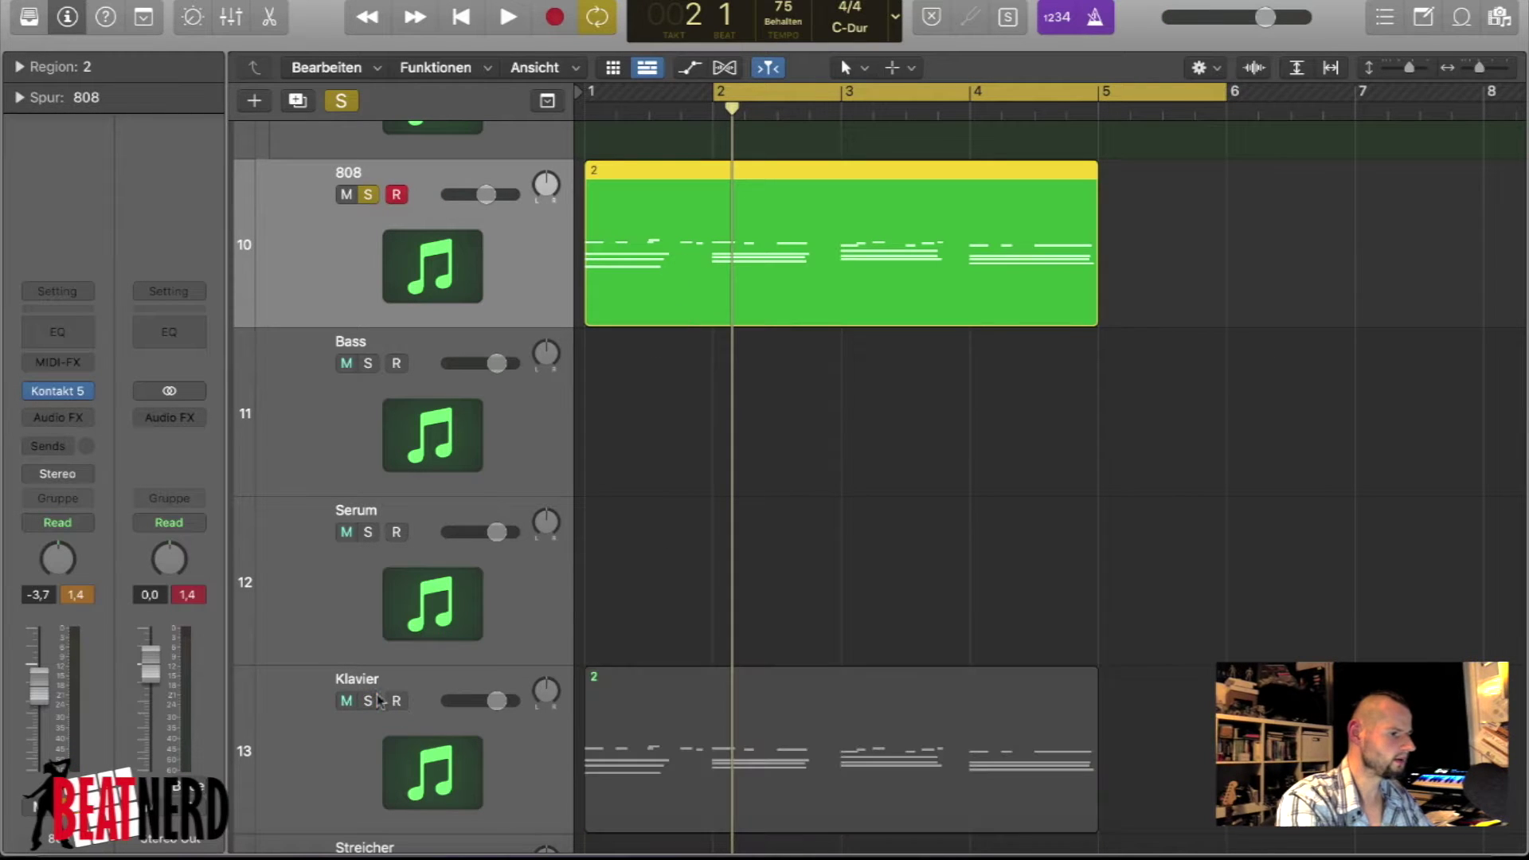
# - Open the copied 808 region in an enlarged piano roll and audition the lowest note of each chord
pyautogui.doubleClick(700, 288)
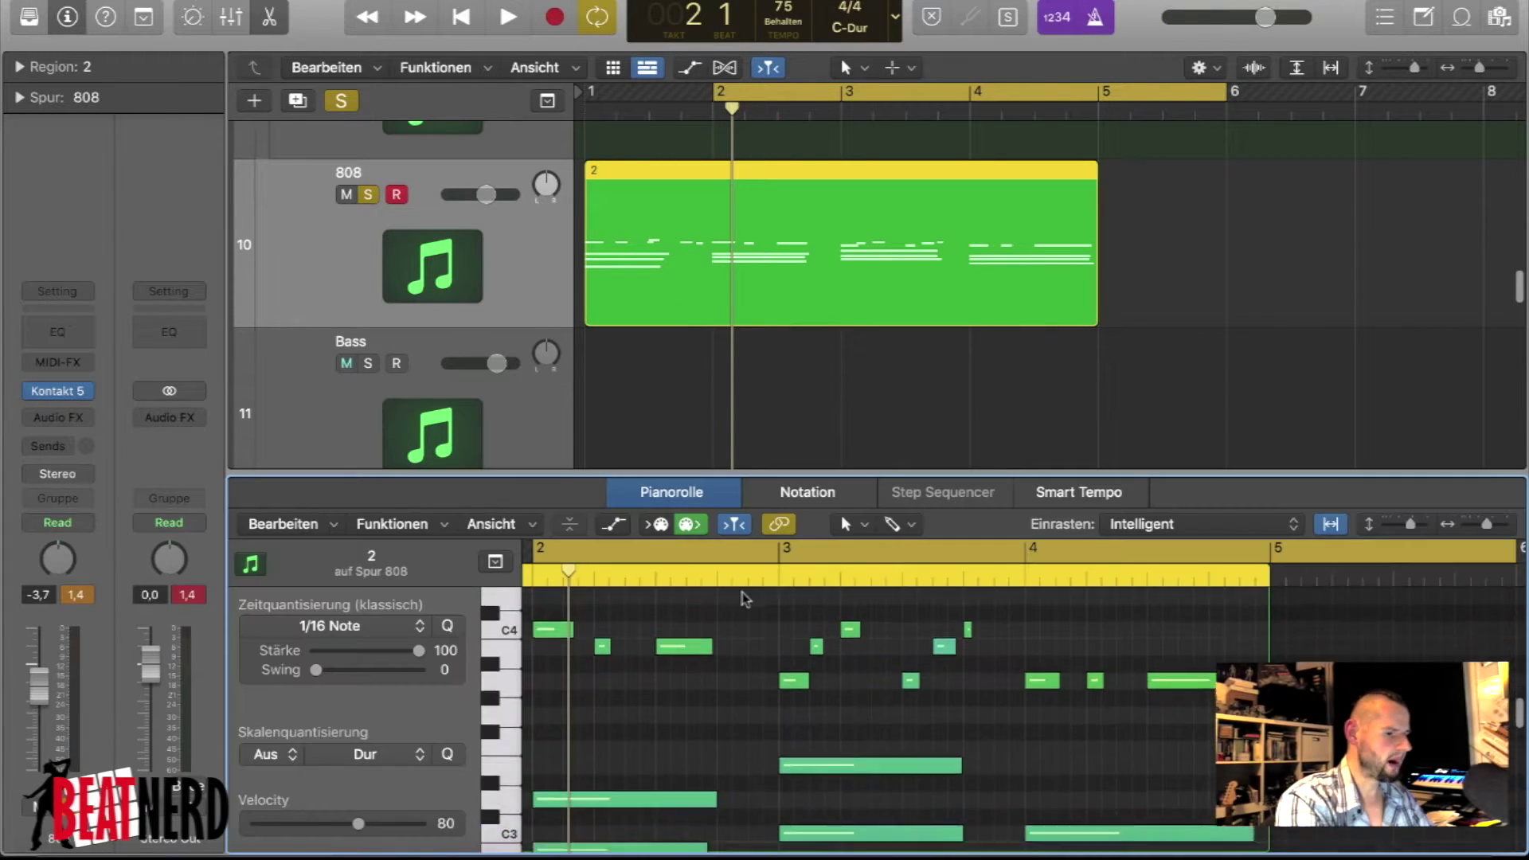
pyautogui.moveTo(832, 473); pyautogui.dragTo(832, 298)
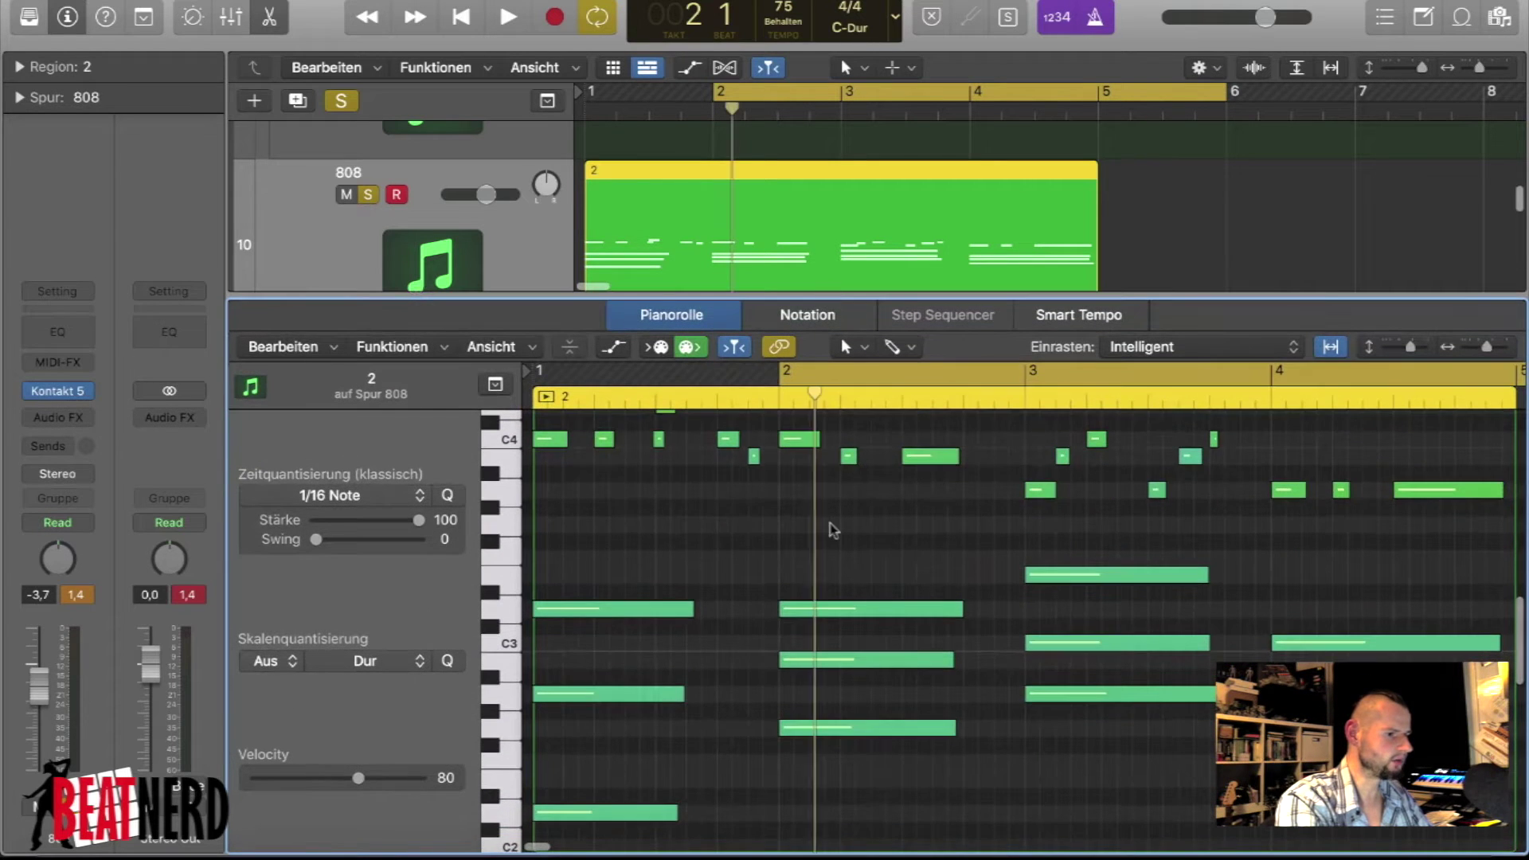
pyautogui.press('z')
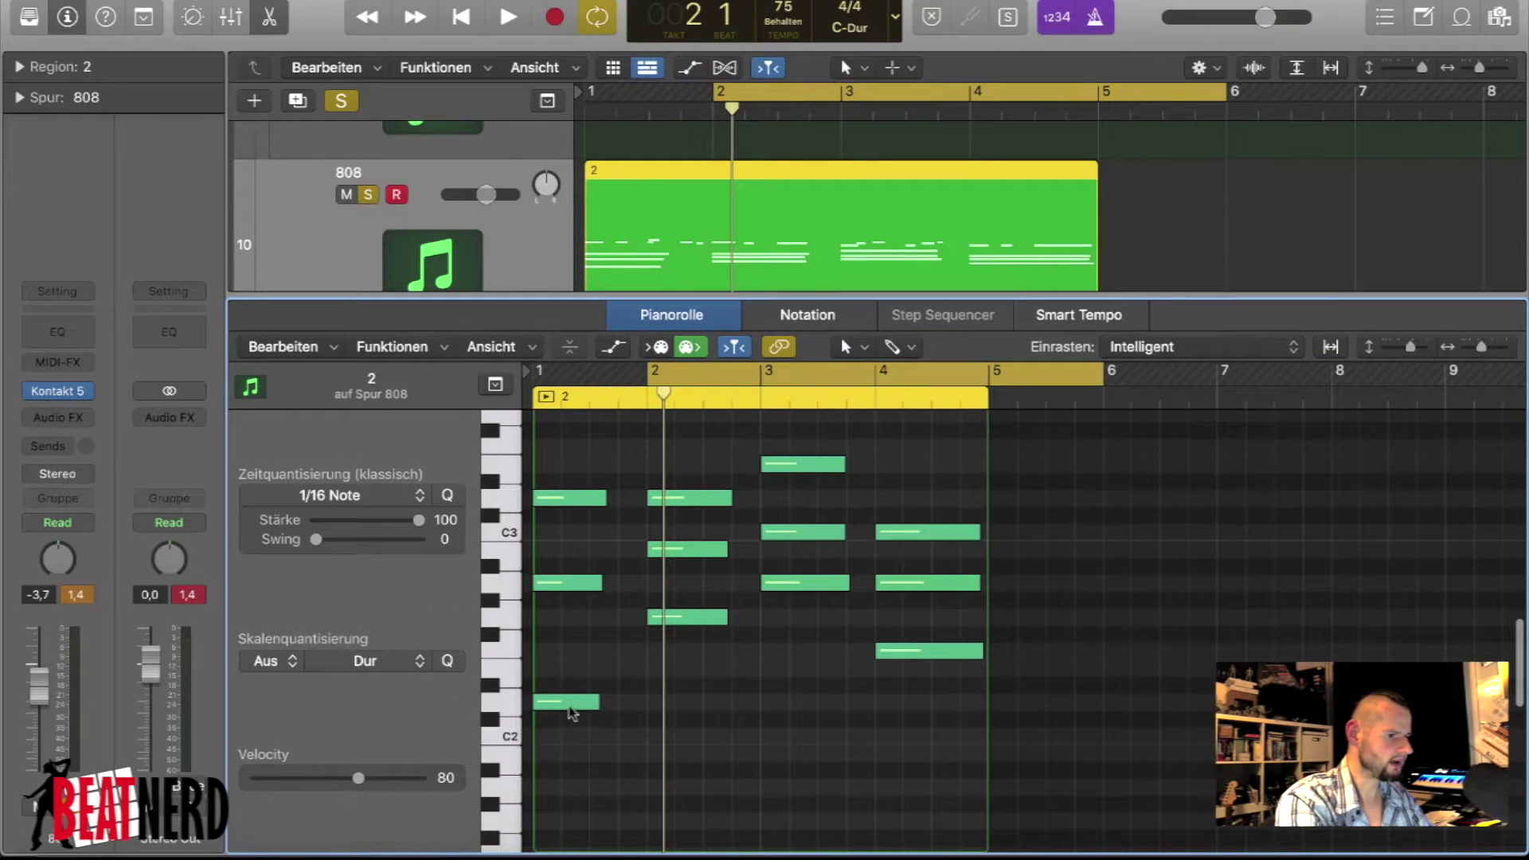
pyautogui.click(570, 704)
pyautogui.click(679, 617)
pyautogui.click(892, 651)
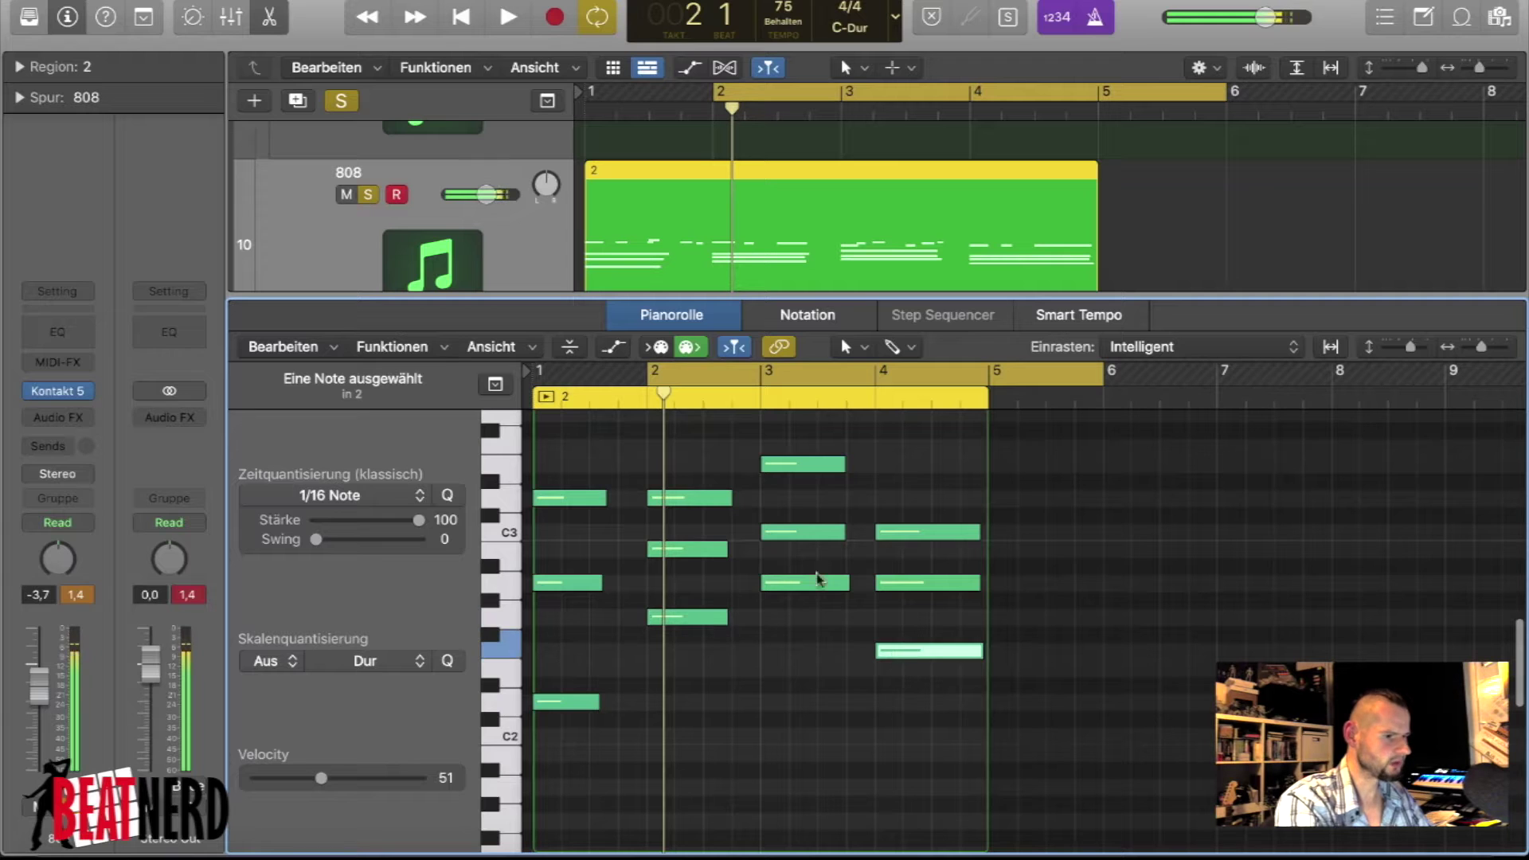
pyautogui.click(796, 584)
pyautogui.scroll(3, 881, 610)
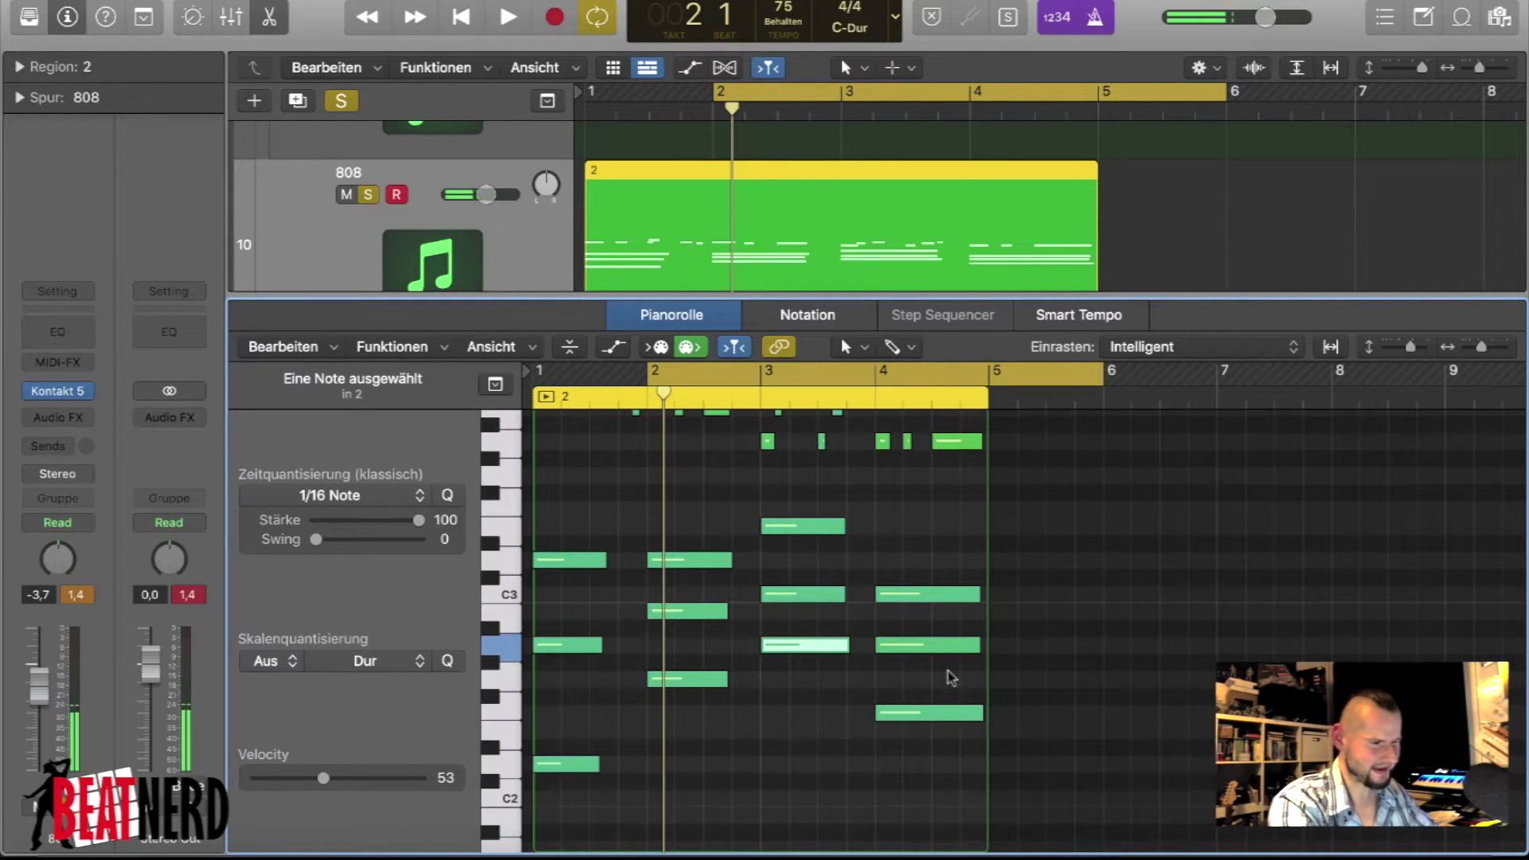
# - Delete all melody notes above the chords in the 808 region
pyautogui.scroll(5, 948, 670)
pyautogui.moveTo(961, 579); pyautogui.dragTo(530, 443)
pyautogui.press('Delete')
# - Delete the upper chord notes in bars 1 to 4 of the 808 region, keeping only the lowest note of each chord
pyautogui.scroll(-4, 629, 564)
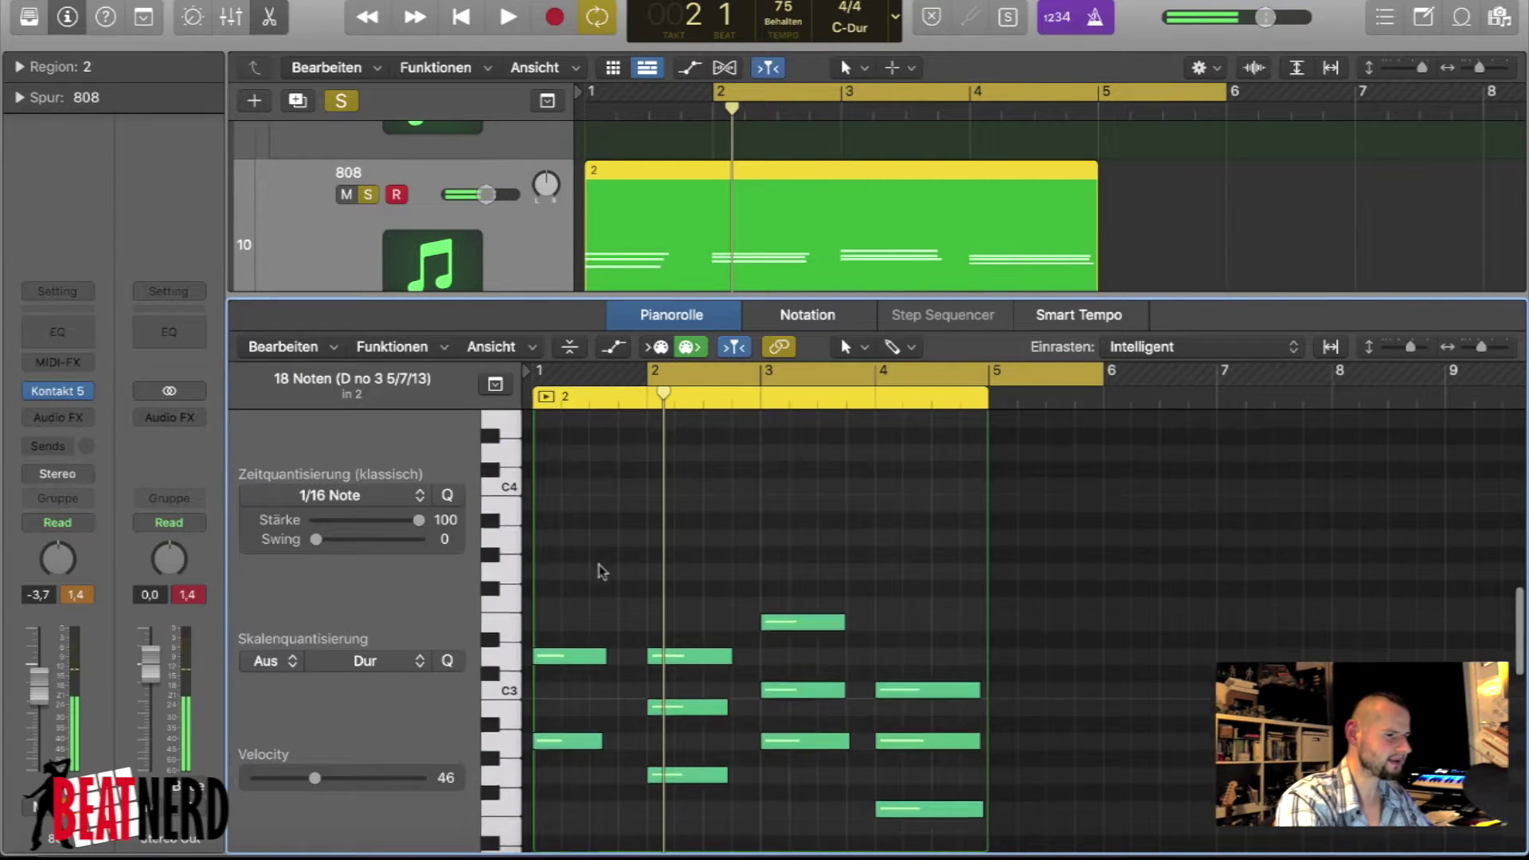
pyautogui.moveTo(584, 493); pyautogui.dragTo(585, 655)
pyautogui.press('Delete')
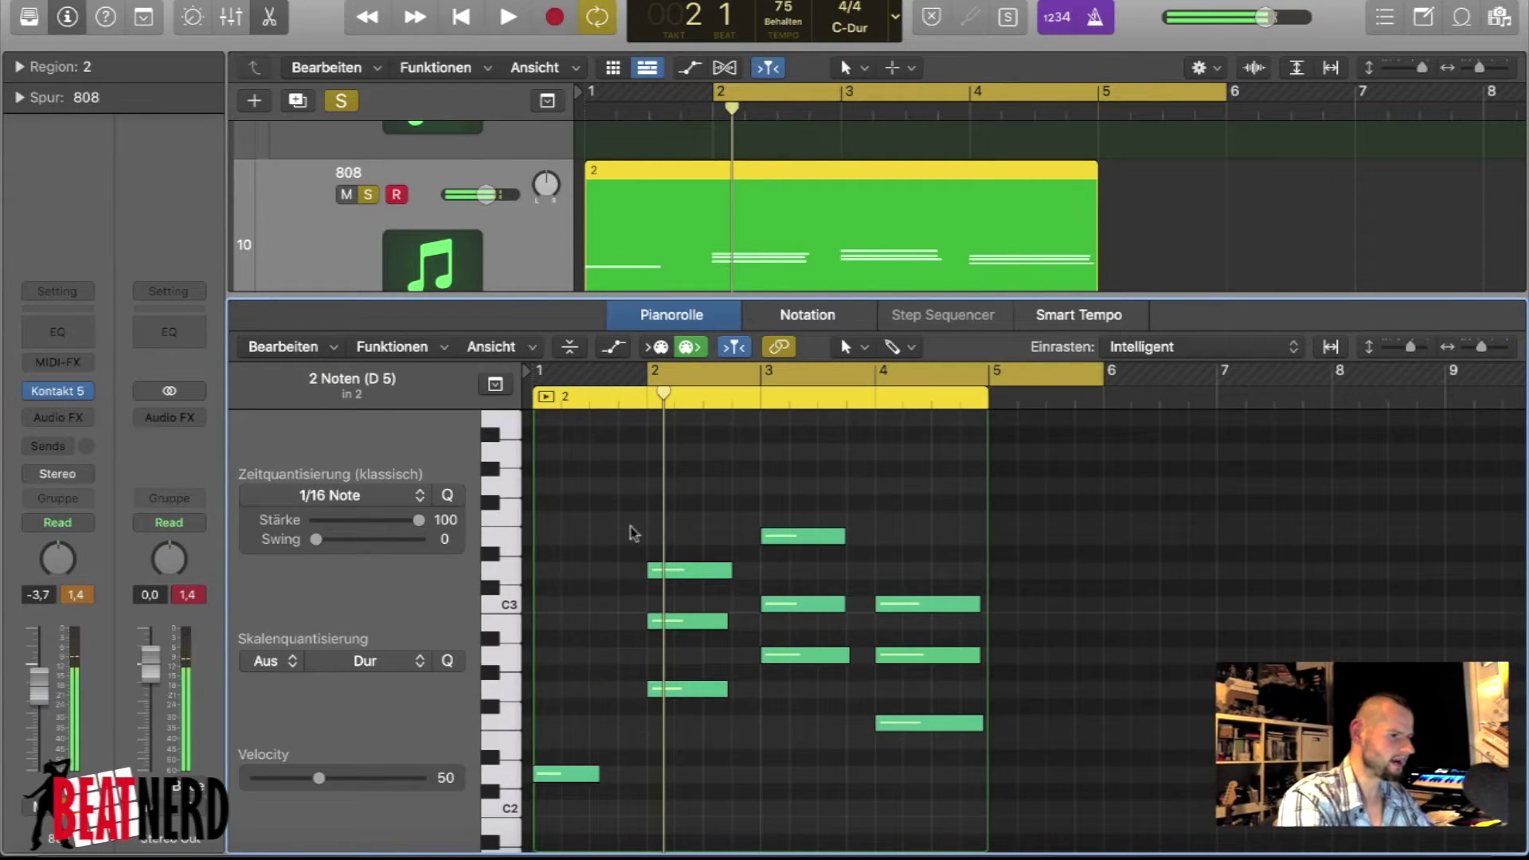
pyautogui.keyDown('shift'); pyautogui.click(714, 574); pyautogui.keyUp('shift')
pyautogui.press('Delete')
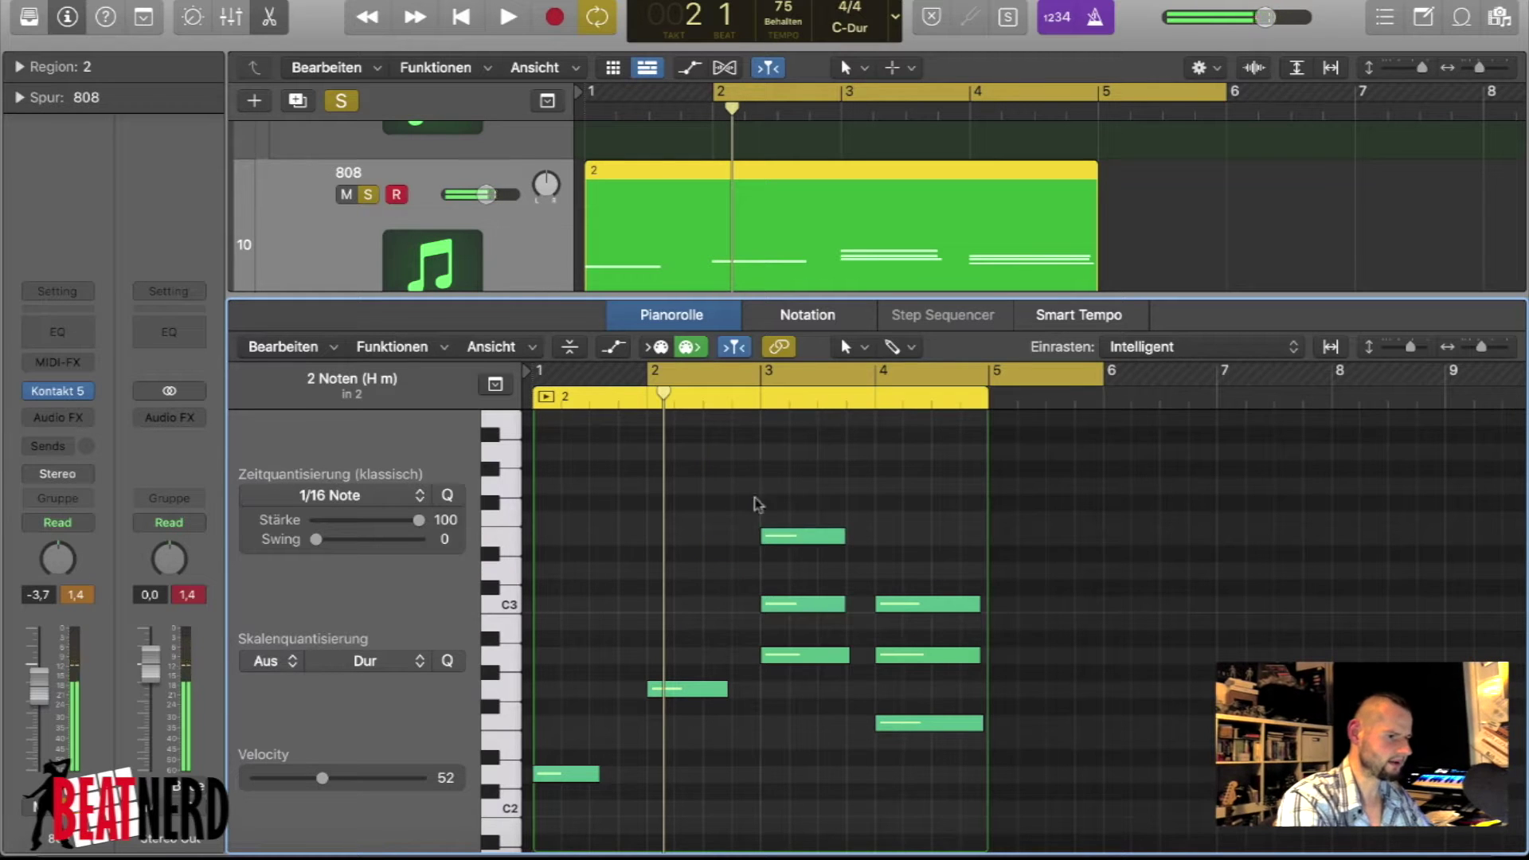
pyautogui.moveTo(754, 476); pyautogui.dragTo(900, 625)
pyautogui.press('Delete')
pyautogui.press('Delete')
pyautogui.click(908, 655)
pyautogui.press('Delete')
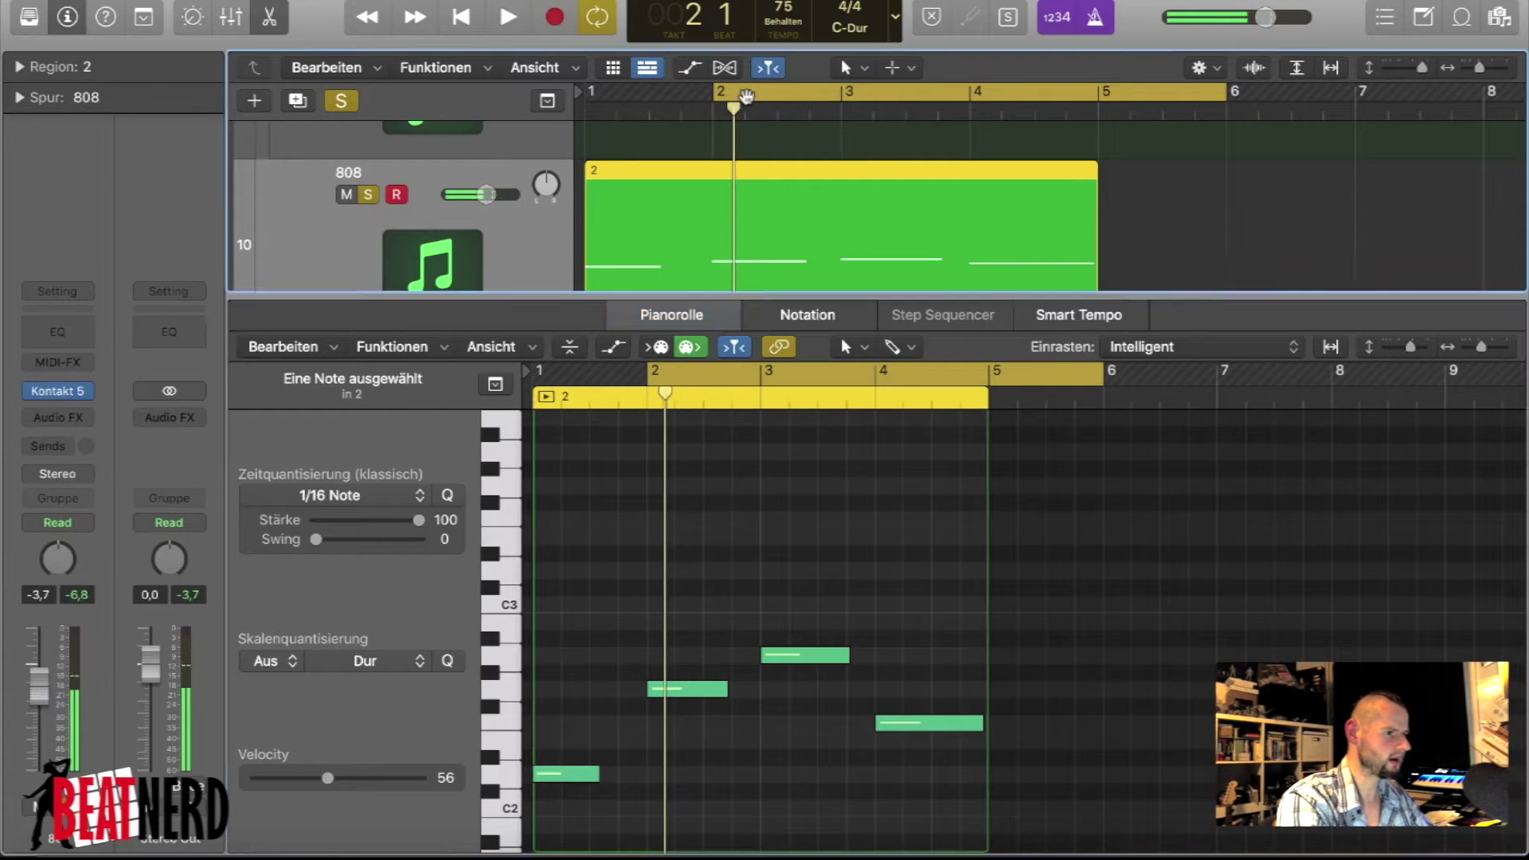
# - Set the cycle range to bars 1 to 5 and briefly play the 808 bass line
pyautogui.moveTo(721, 93); pyautogui.dragTo(592, 93)
pyautogui.press('space')
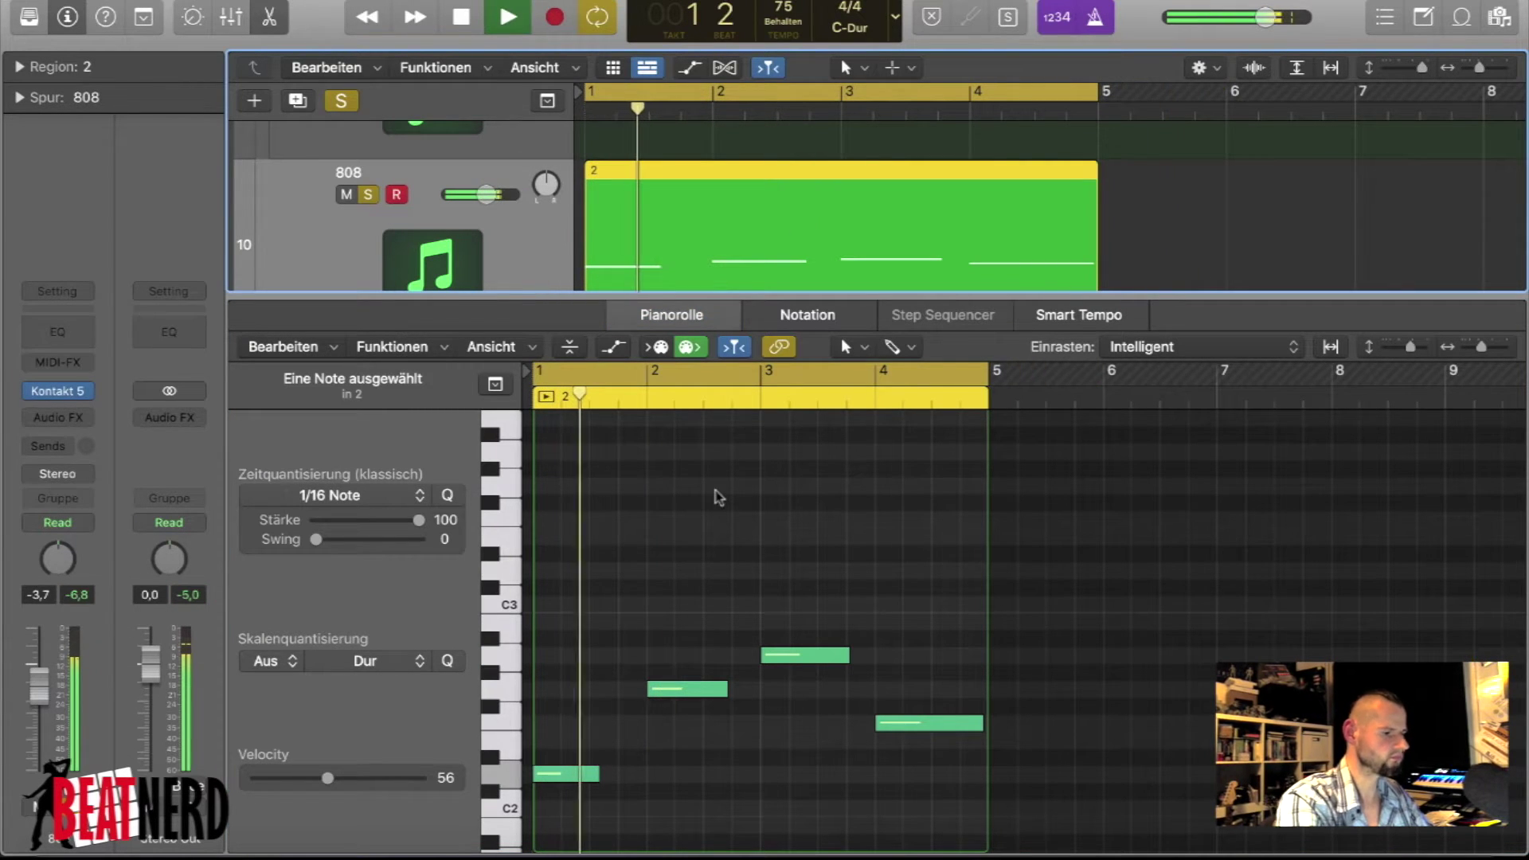
pyautogui.press('space')
# - Set the velocity of all four 808 notes to 119 and play the first note
pyautogui.click(558, 774)
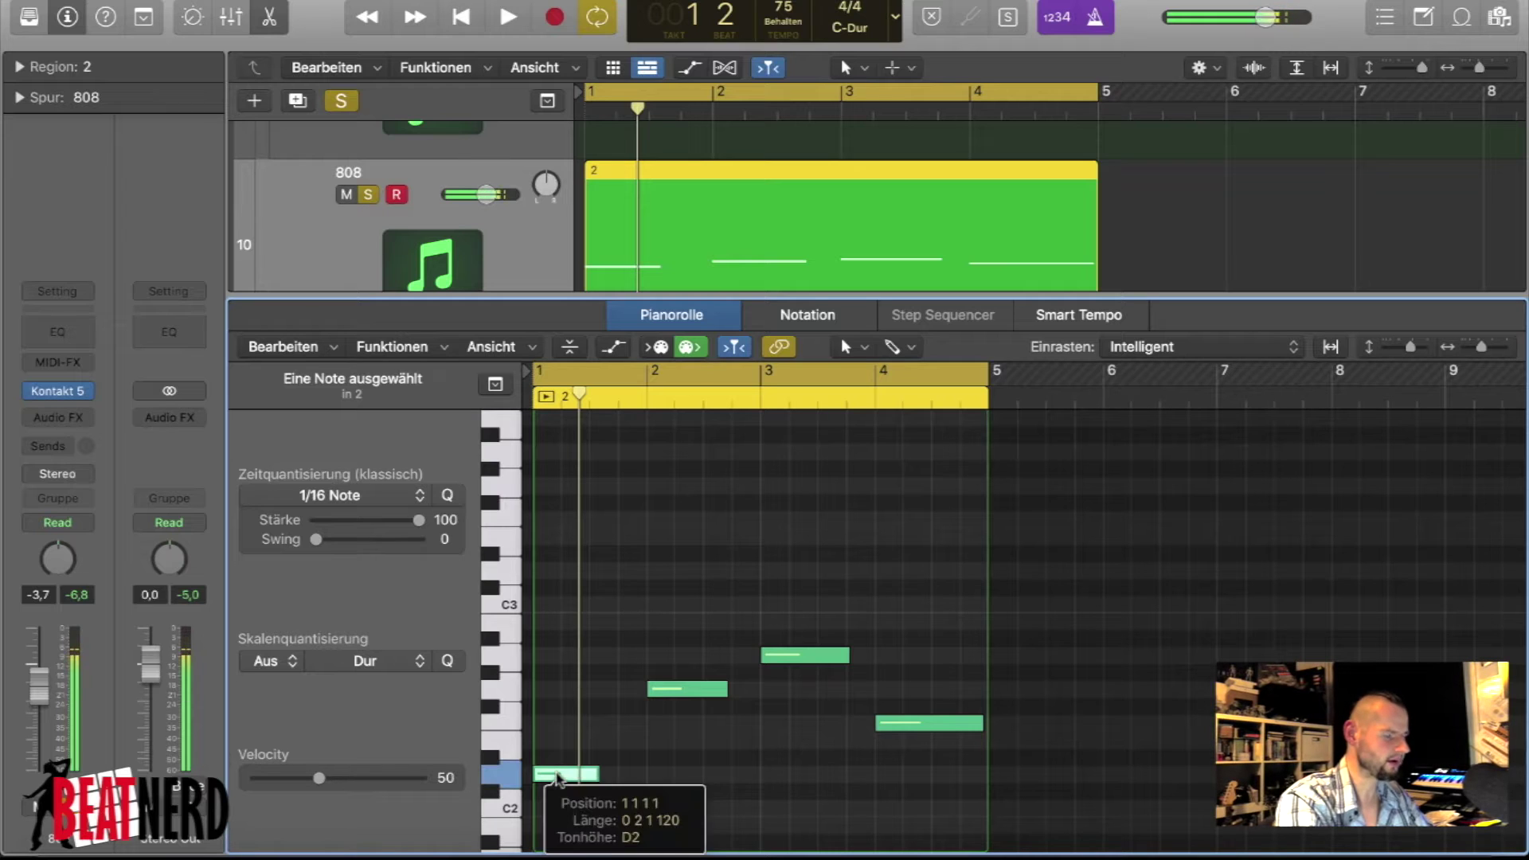
pyautogui.moveTo(589, 576); pyautogui.dragTo(886, 831)
pyautogui.moveTo(319, 778); pyautogui.dragTo(409, 778)
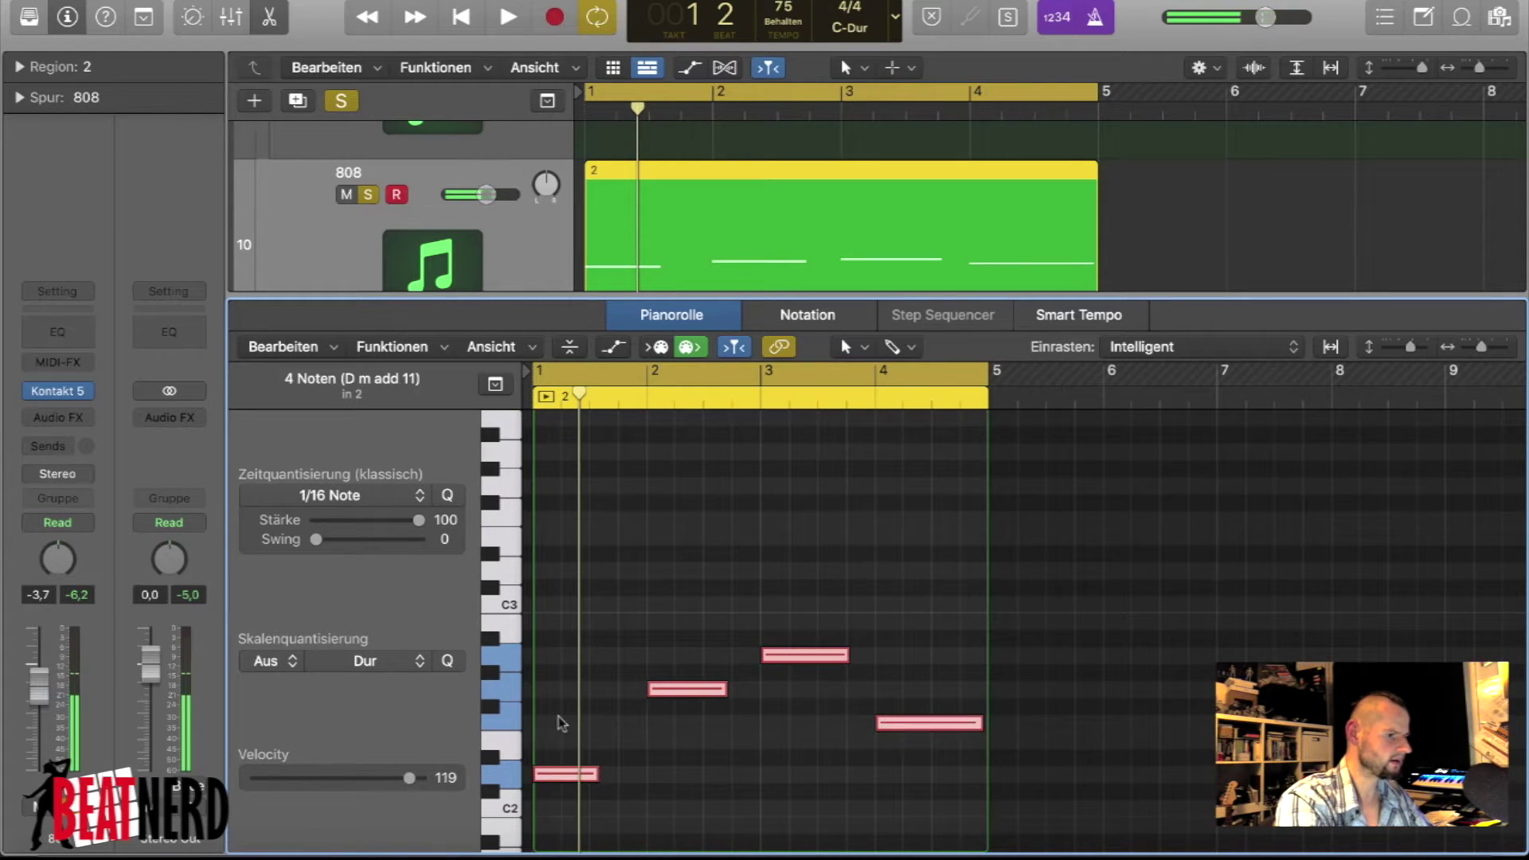
pyautogui.click(557, 715)
pyautogui.click(560, 776)
pyautogui.press('space')
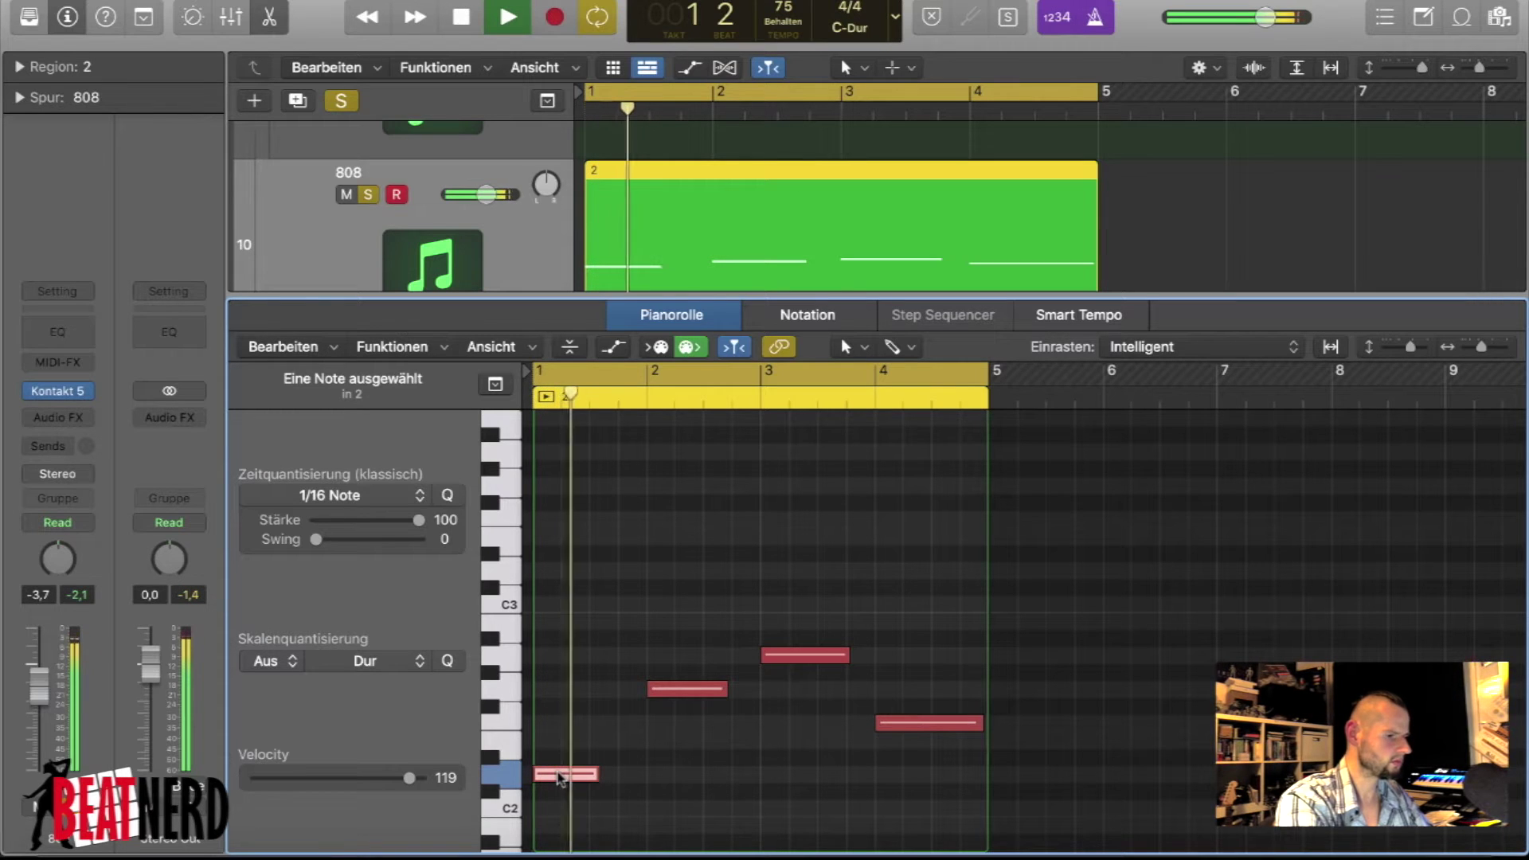
pyautogui.press('space')
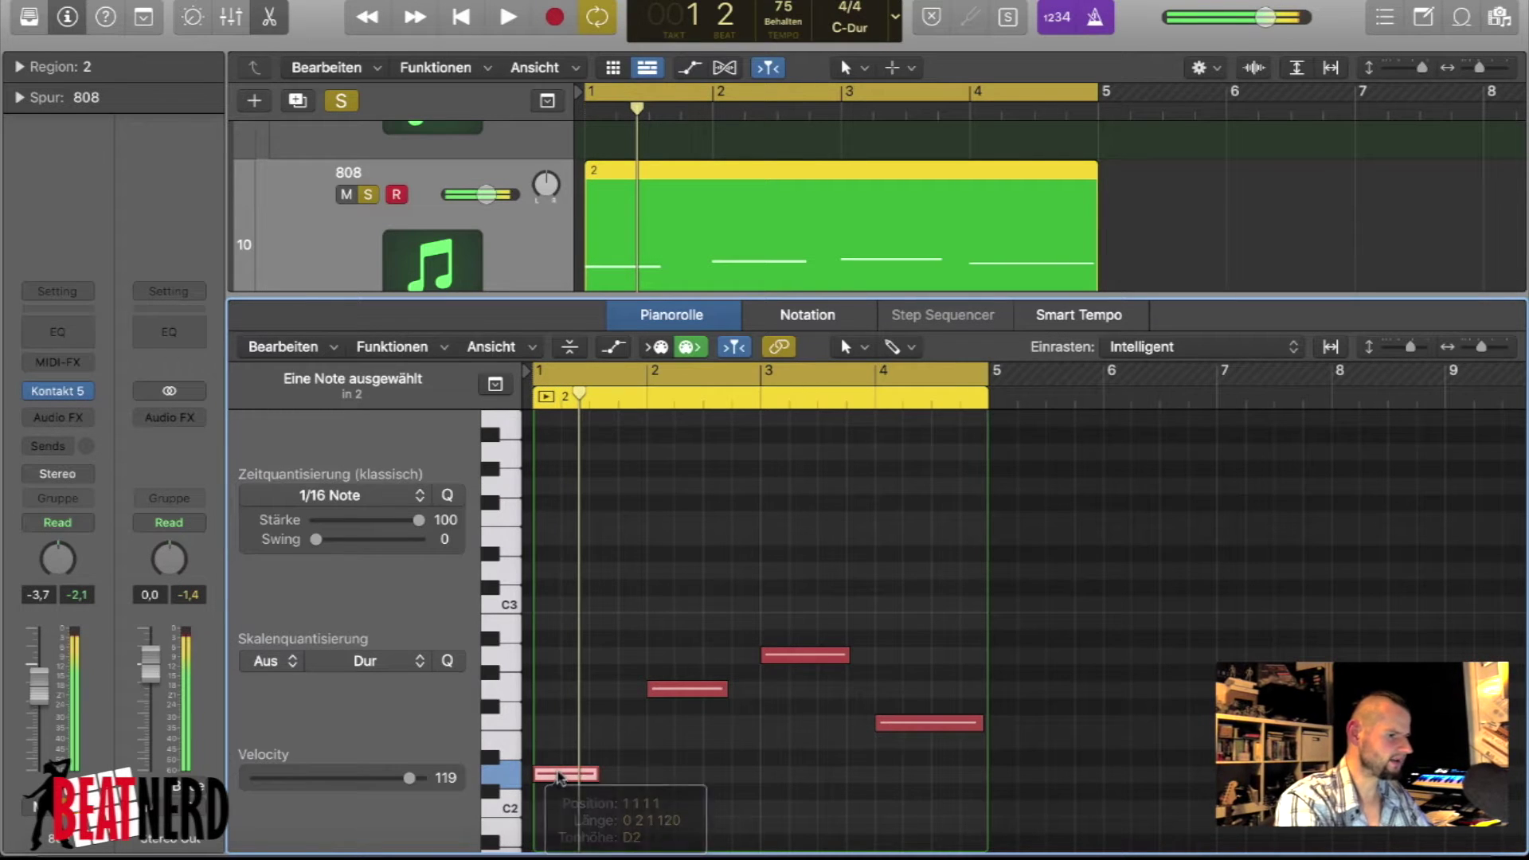
# - Raise the first 808 note by one octave to D3 and play back the bass line
pyautogui.scroll(-1, 562, 761)
pyautogui.moveTo(562, 756); pyautogui.dragTo(555, 564)
pyautogui.press('space')
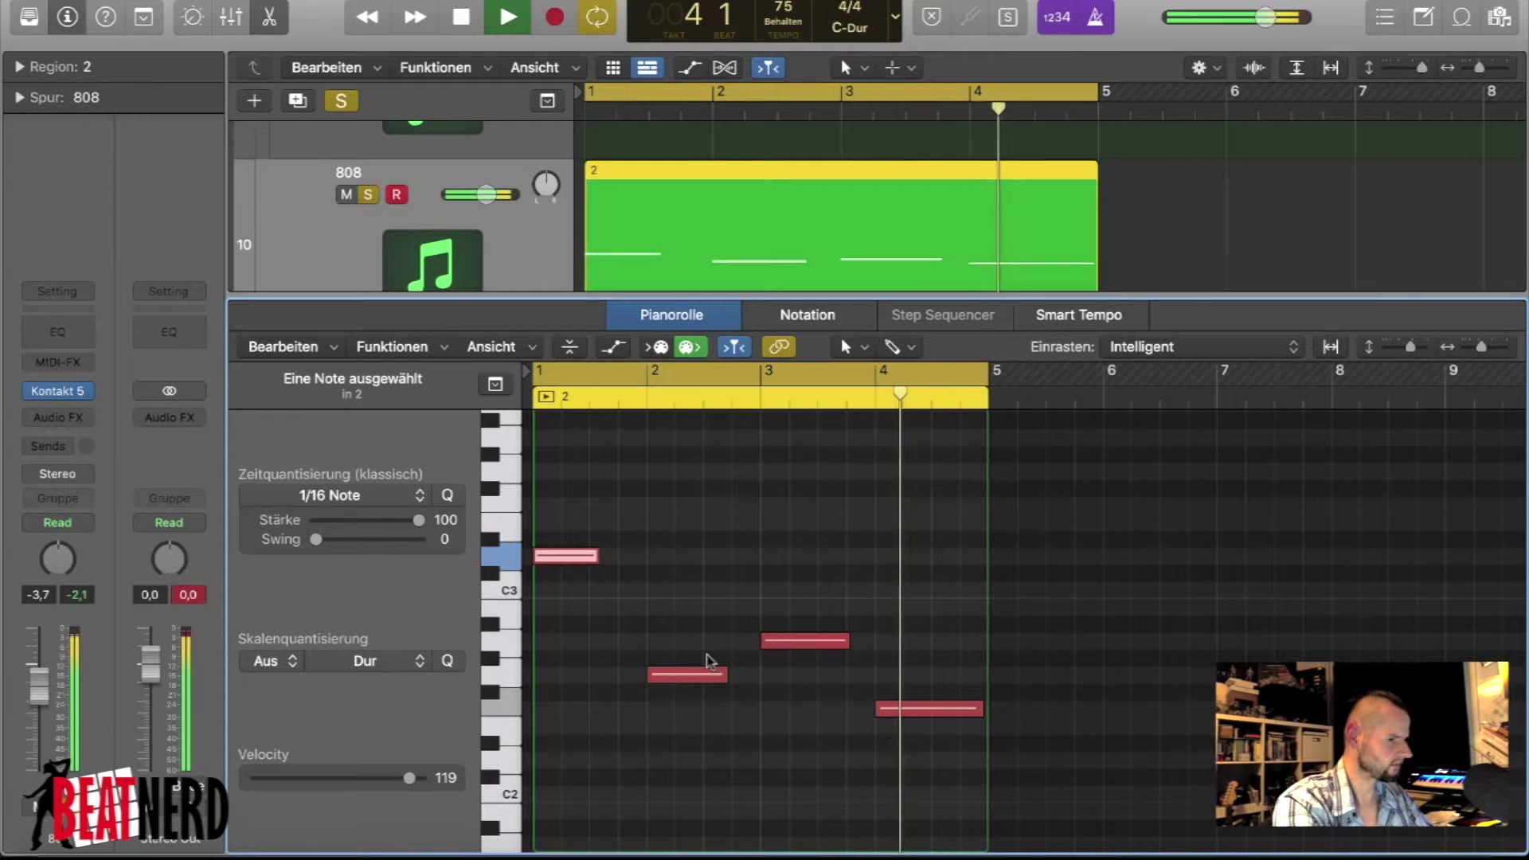
pyautogui.press('space')
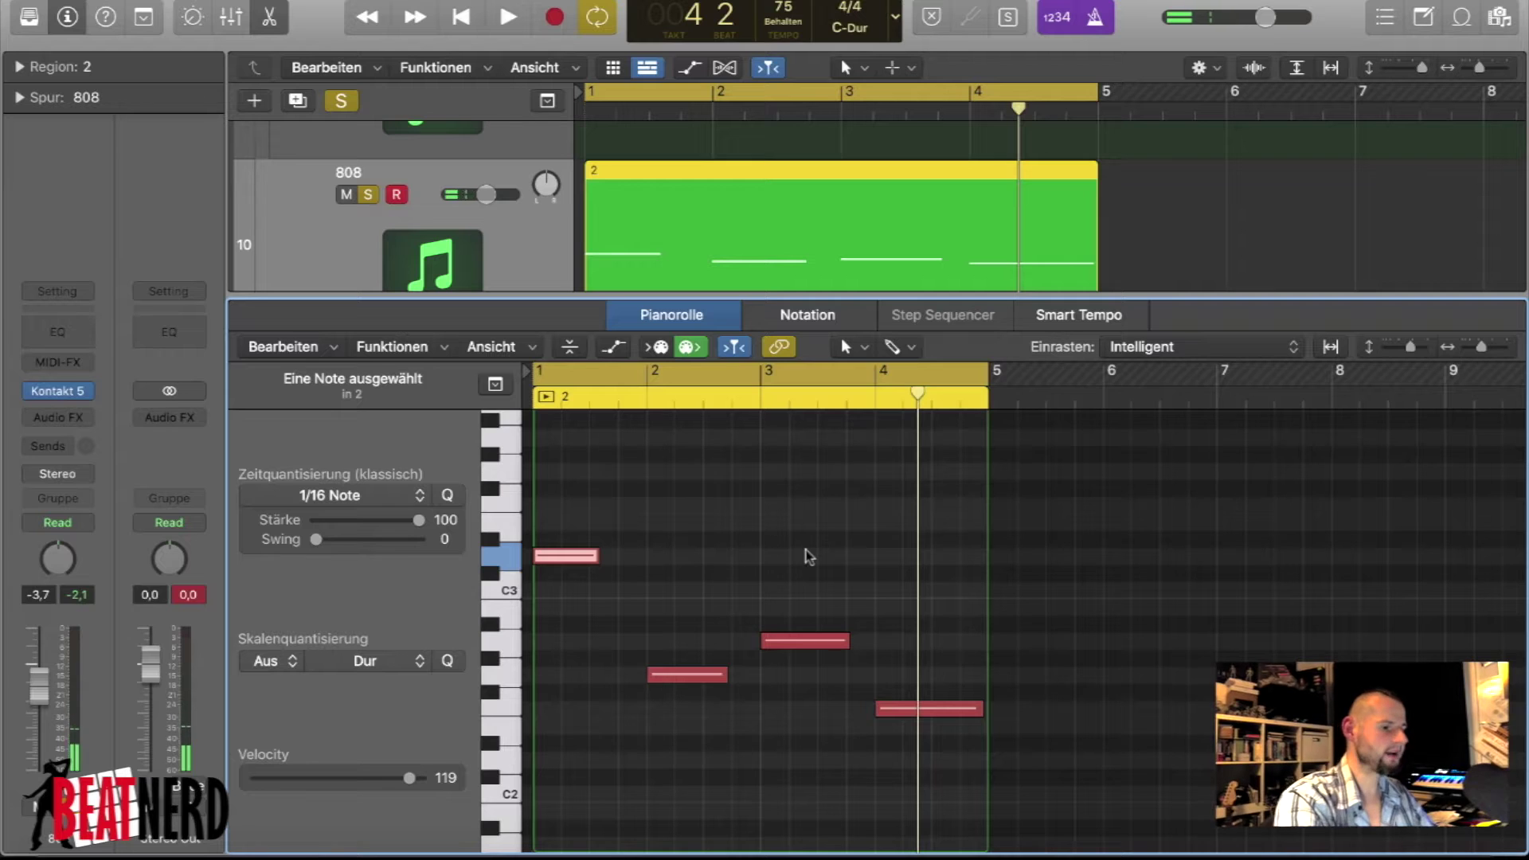
# - Zoom the piano roll in on the first 808 note and audition it
pyautogui.scroll(-2, 809, 556)
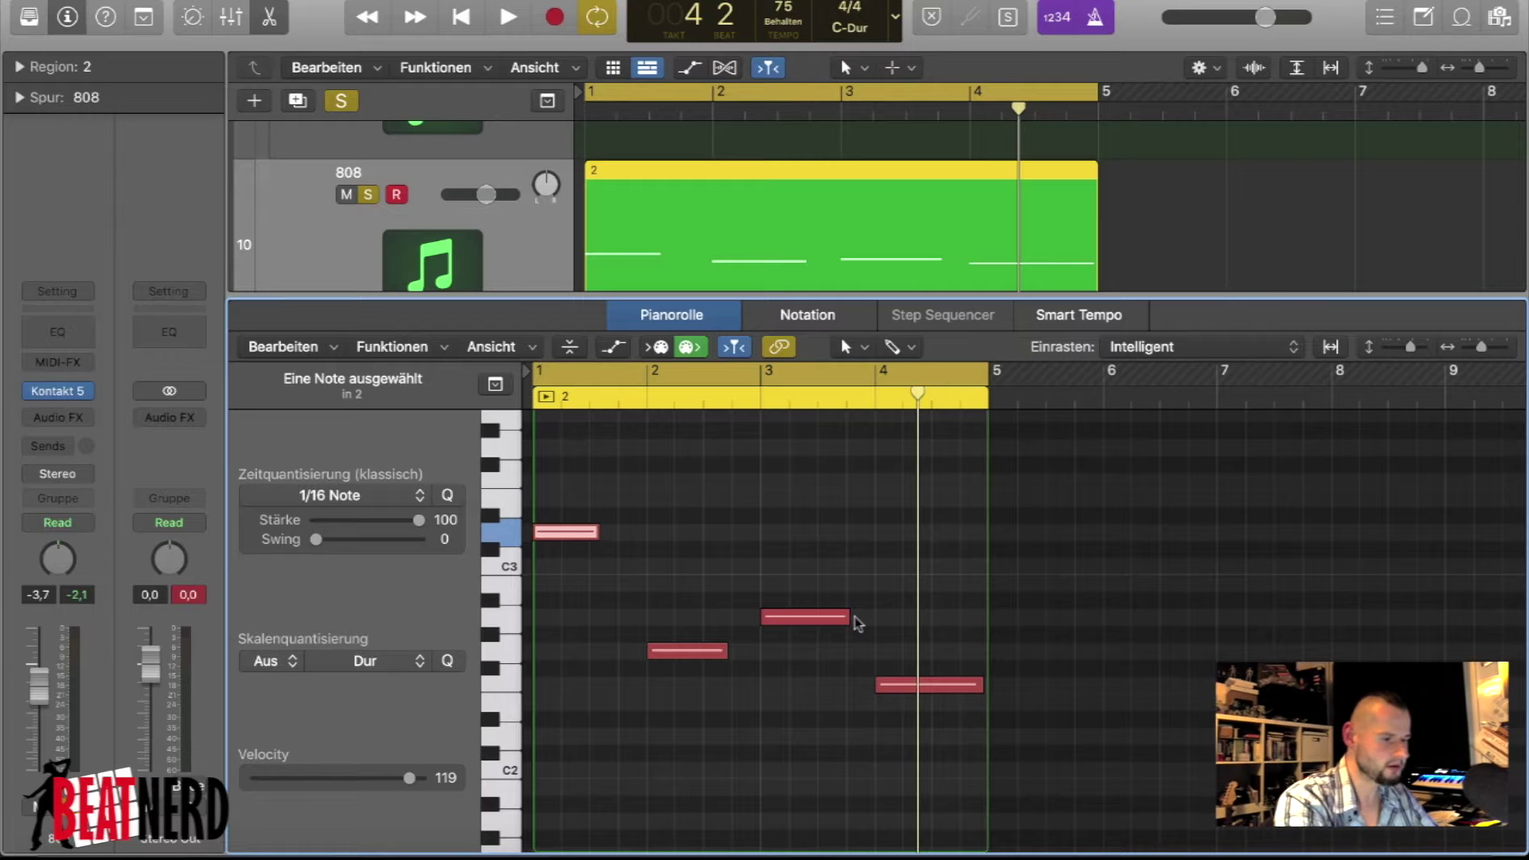
pyautogui.press('super+Right')
pyautogui.press('super+Right')
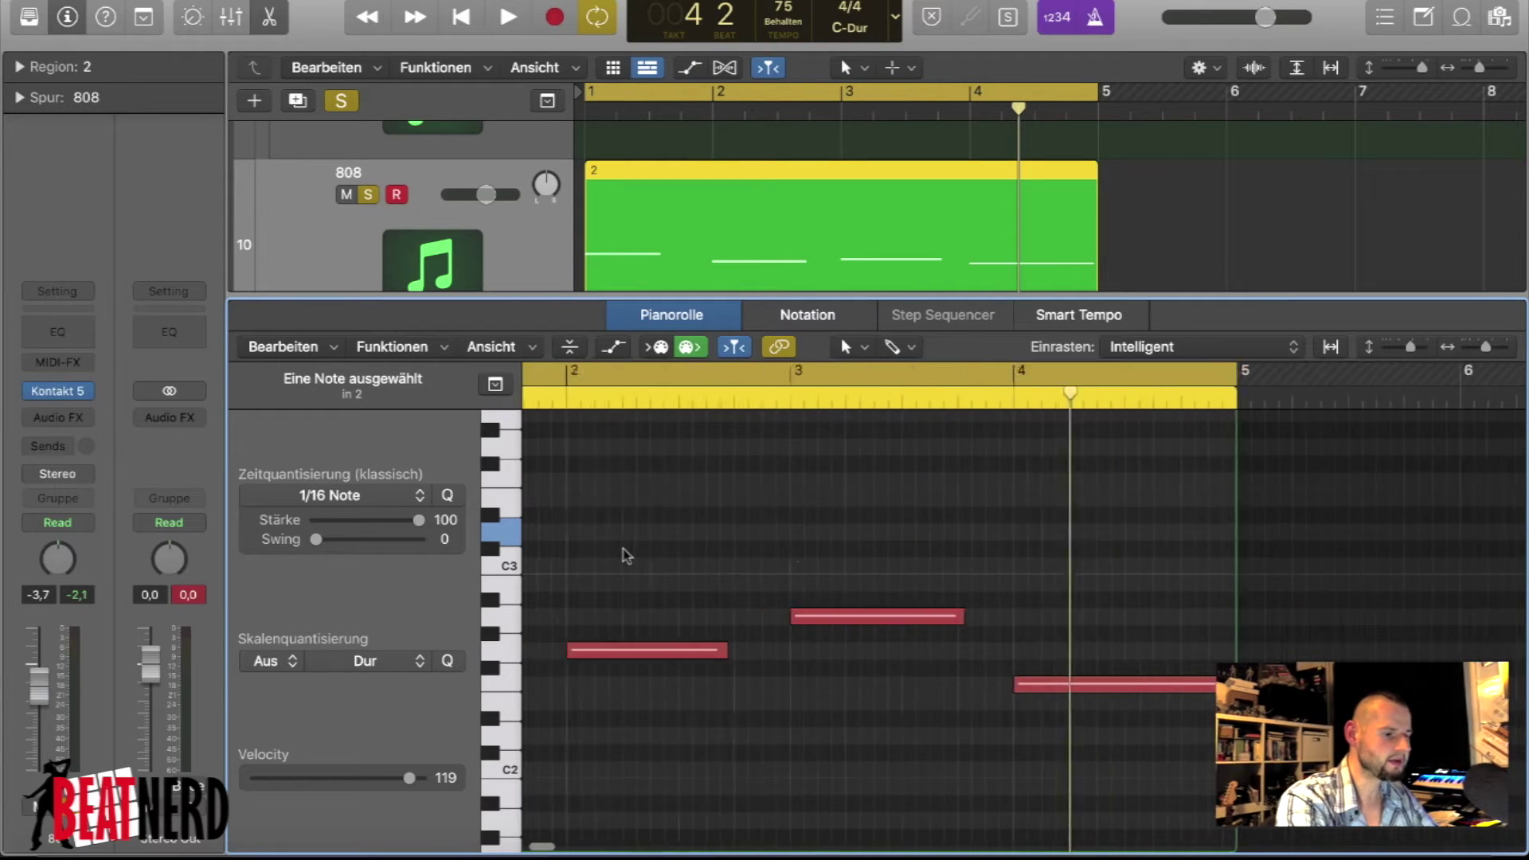
pyautogui.scroll(2, 727, 586)
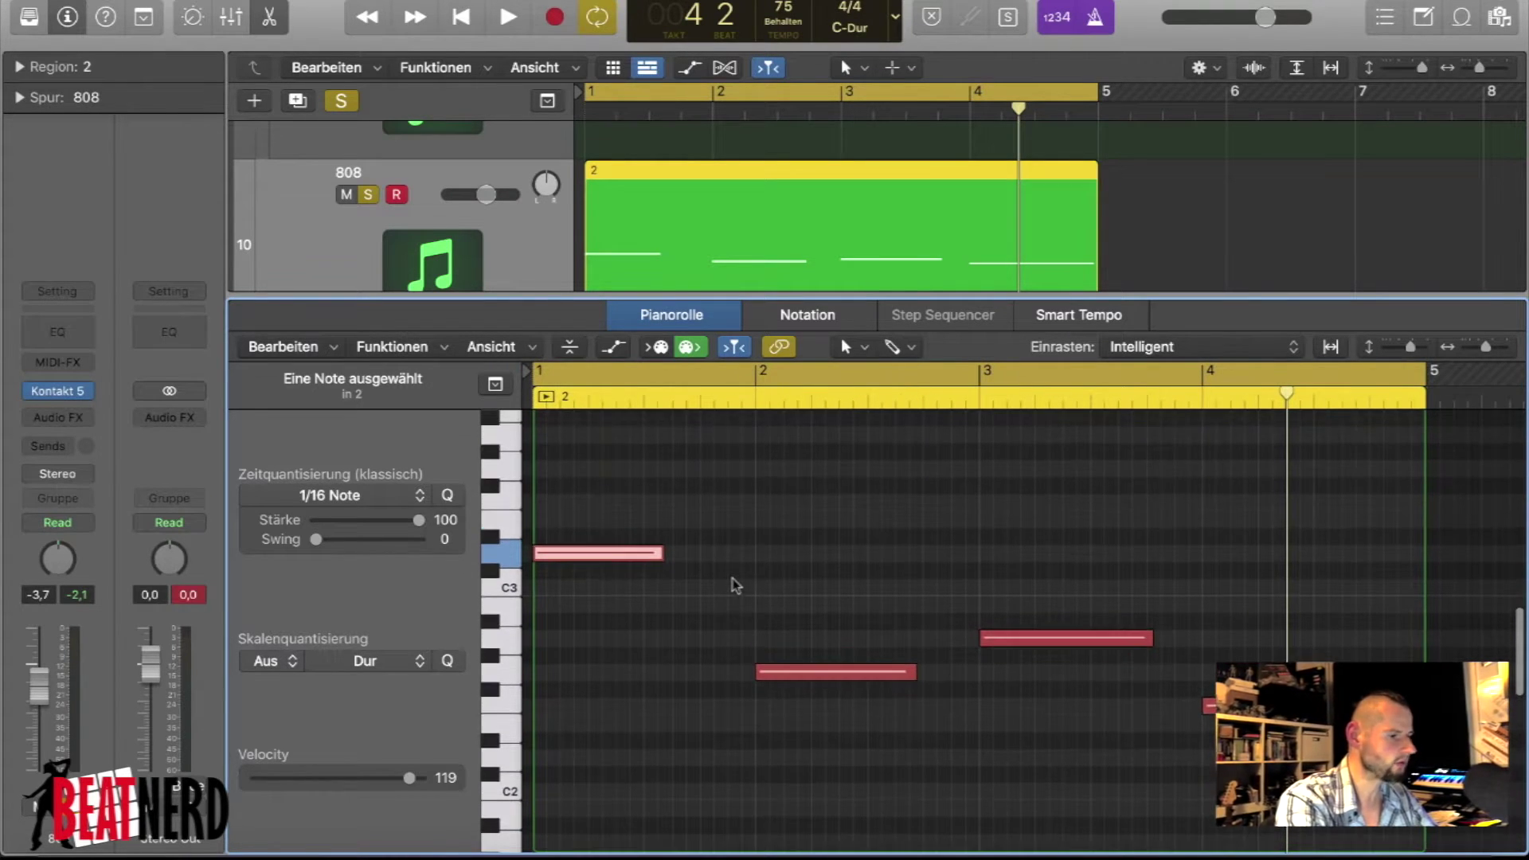
pyautogui.press('super+Right')
pyautogui.press('super+Right')
pyautogui.hscroll(-5, 700, 582)
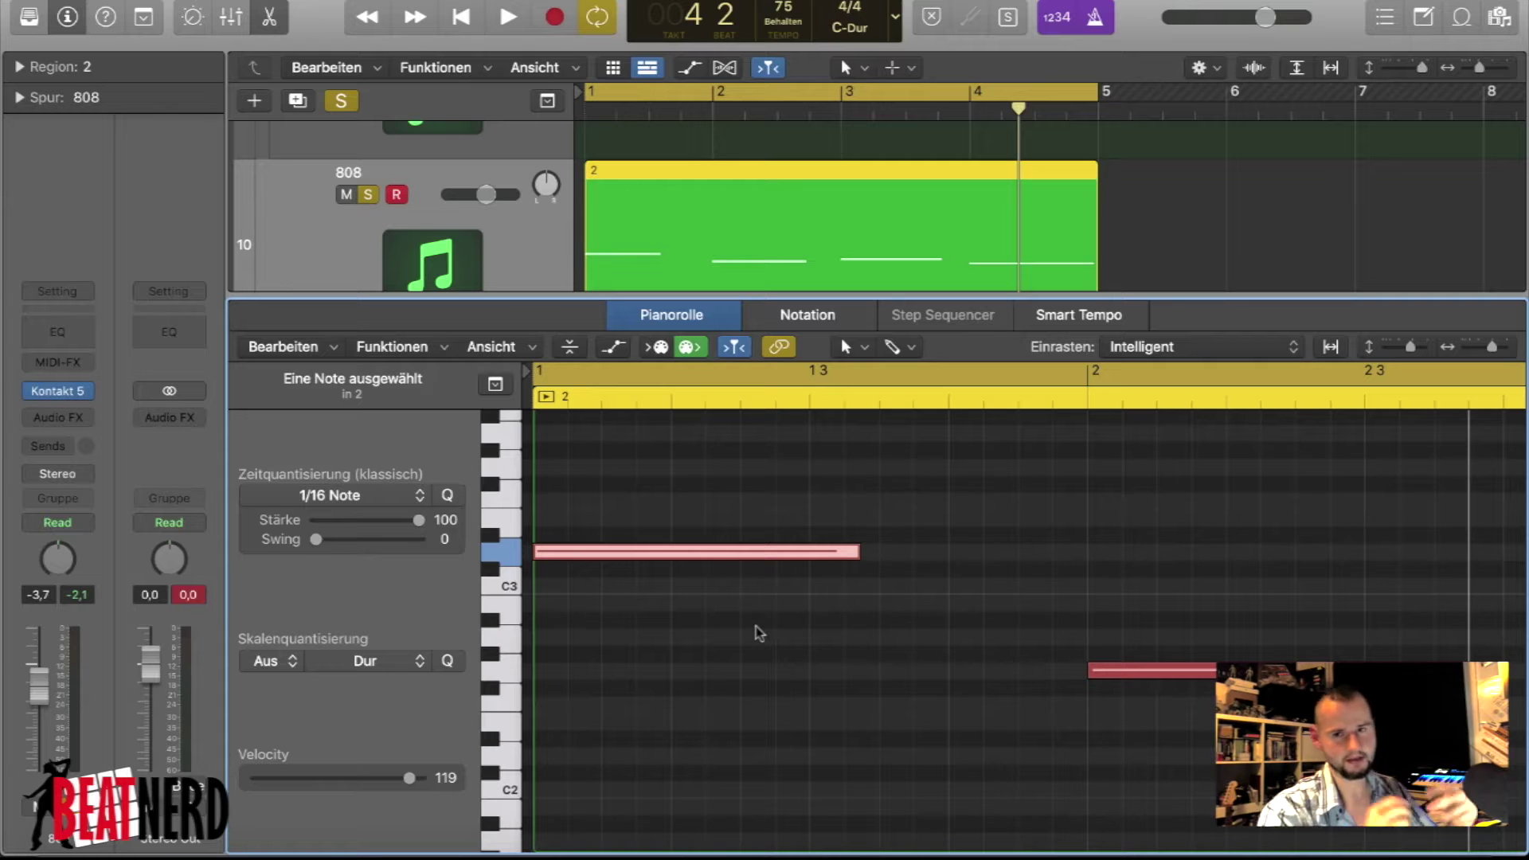
pyautogui.moveTo(710, 555)
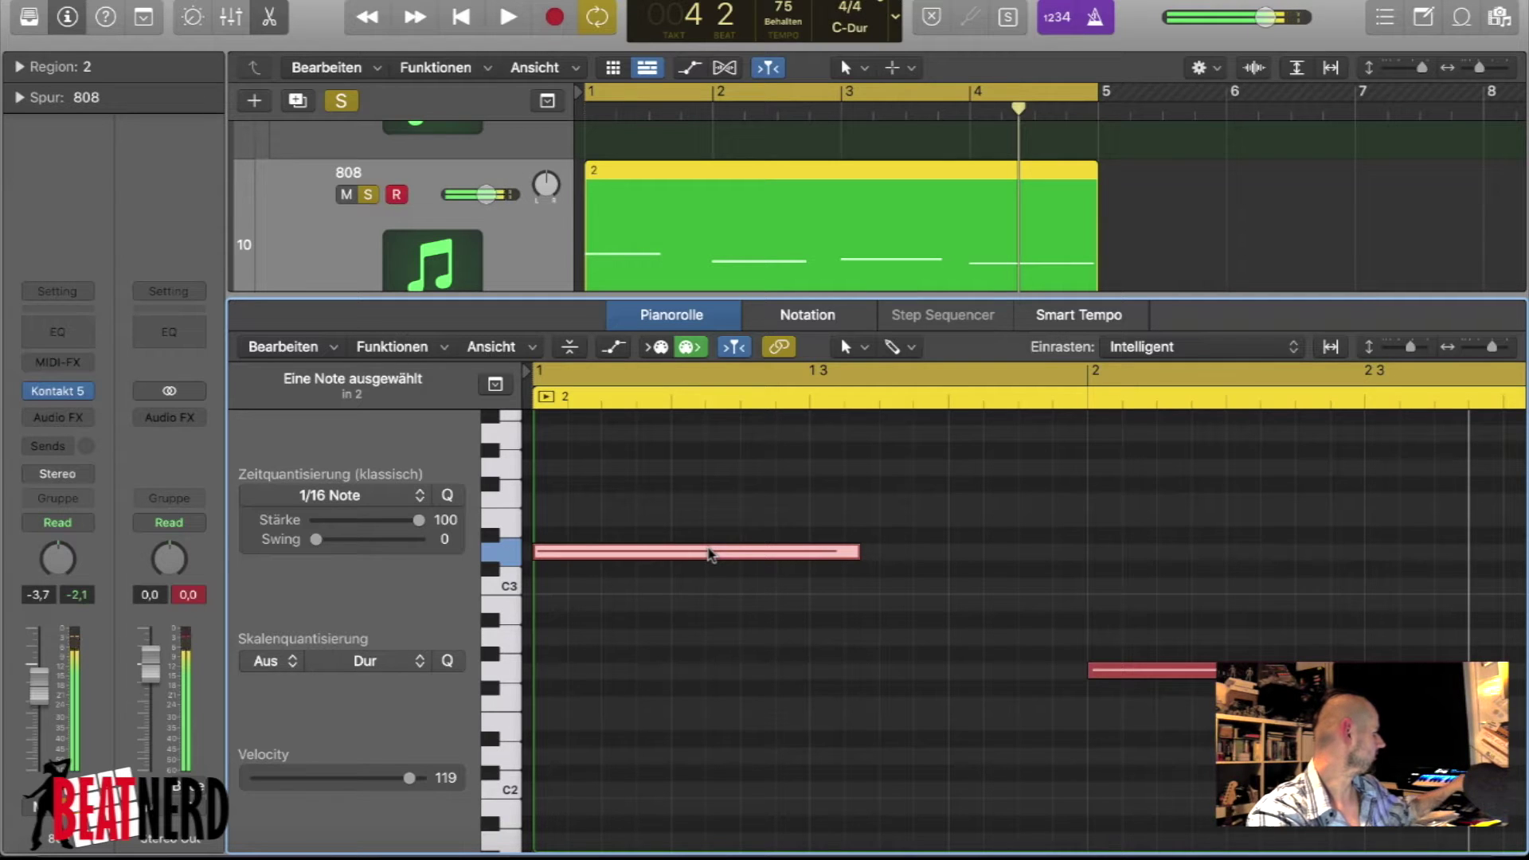
pyautogui.click(711, 555)
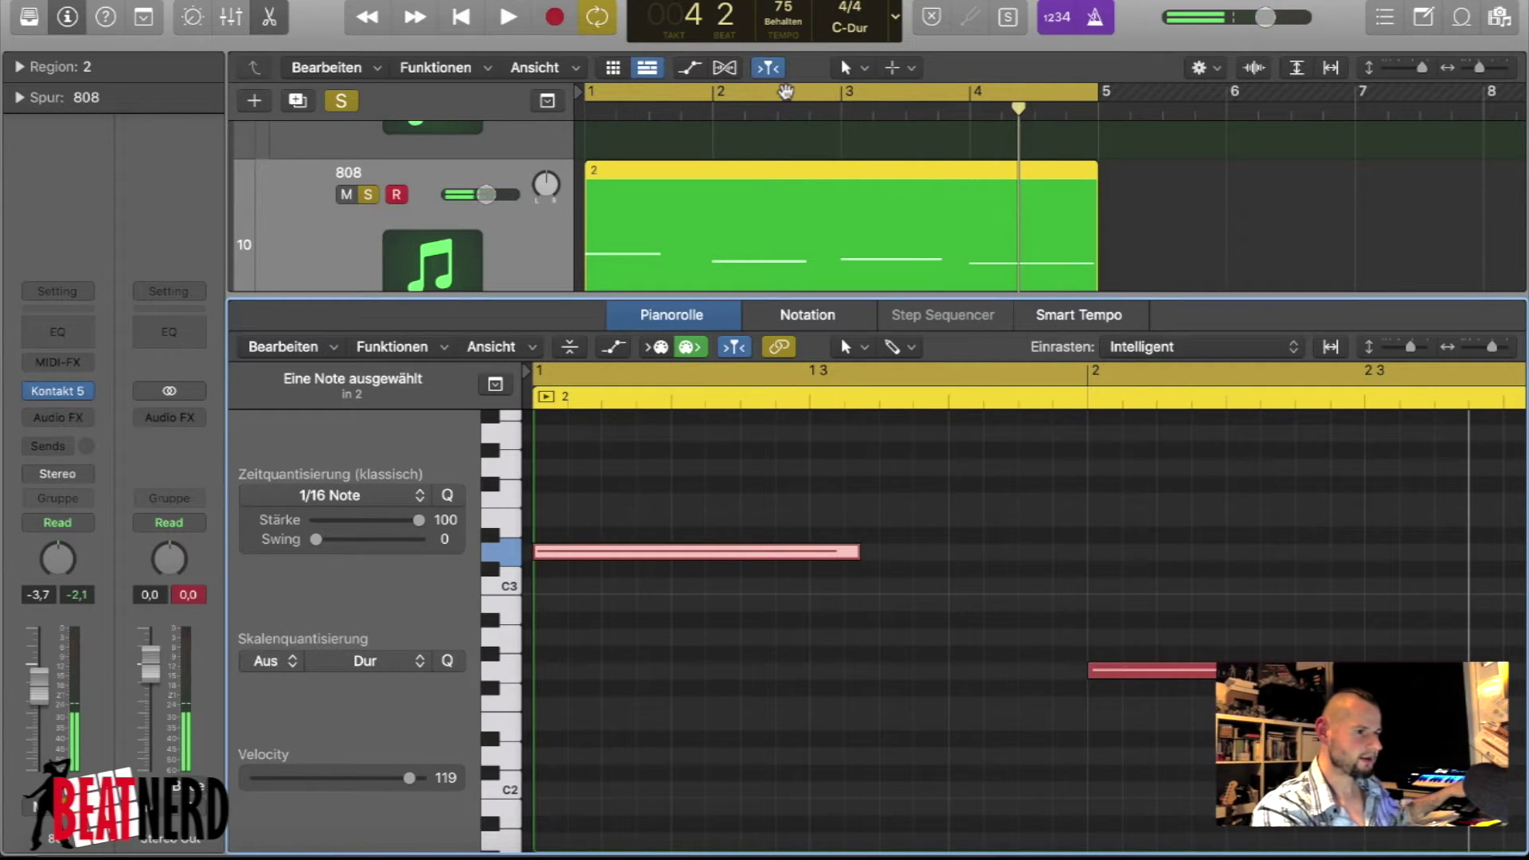
# - Move the cycle range to bars 7 to 11
pyautogui.moveTo(795, 94); pyautogui.dragTo(1298, 95)
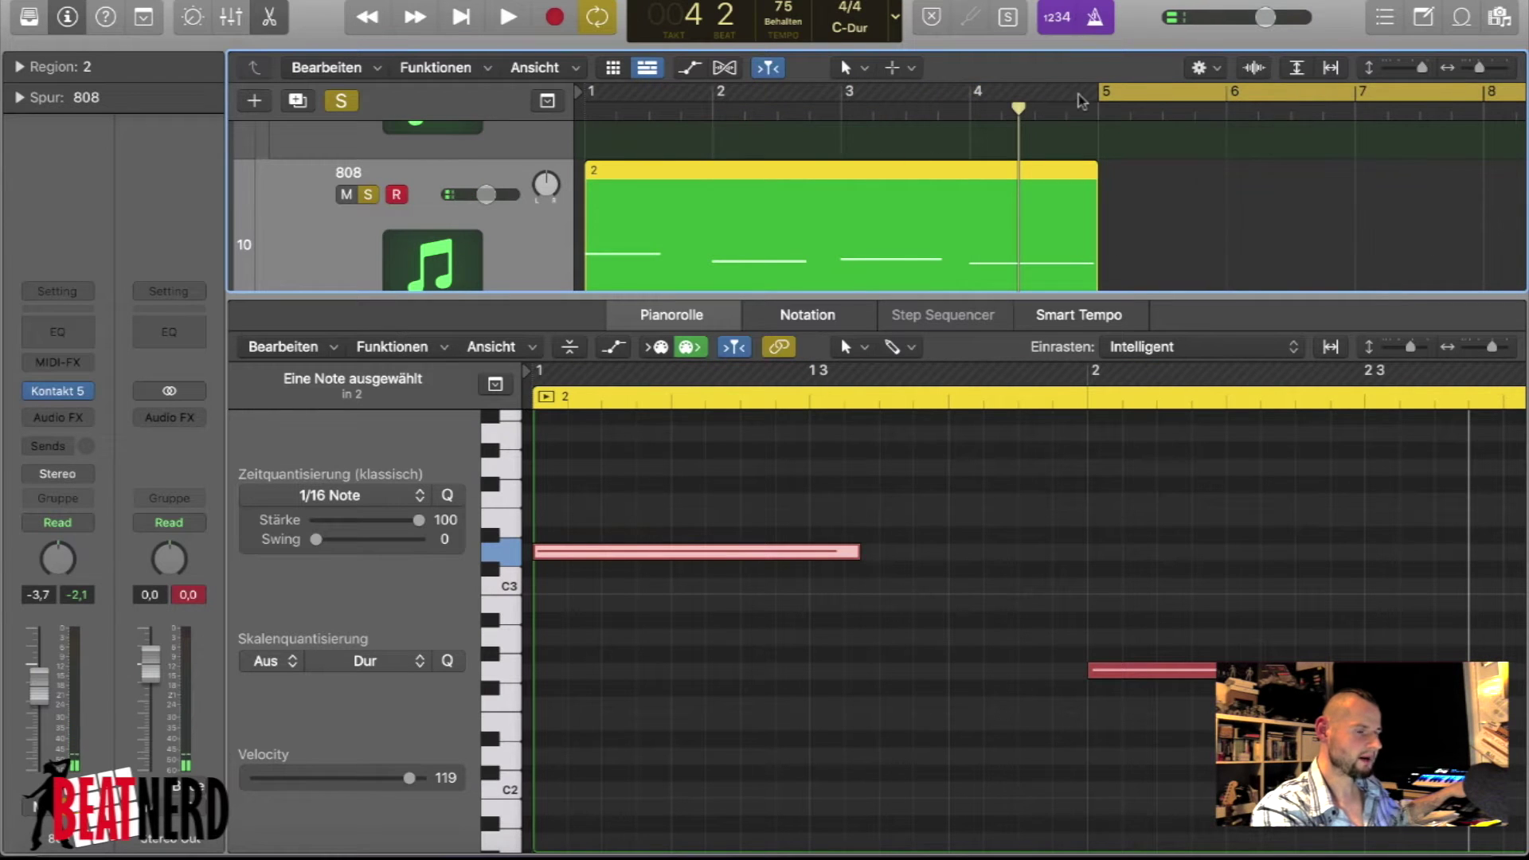
pyautogui.press('super+Left')
pyautogui.moveTo(1031, 89); pyautogui.dragTo(1183, 88)
# - Record an 808 take starting at bar 7 and undo the recording
pyautogui.click(551, 20)
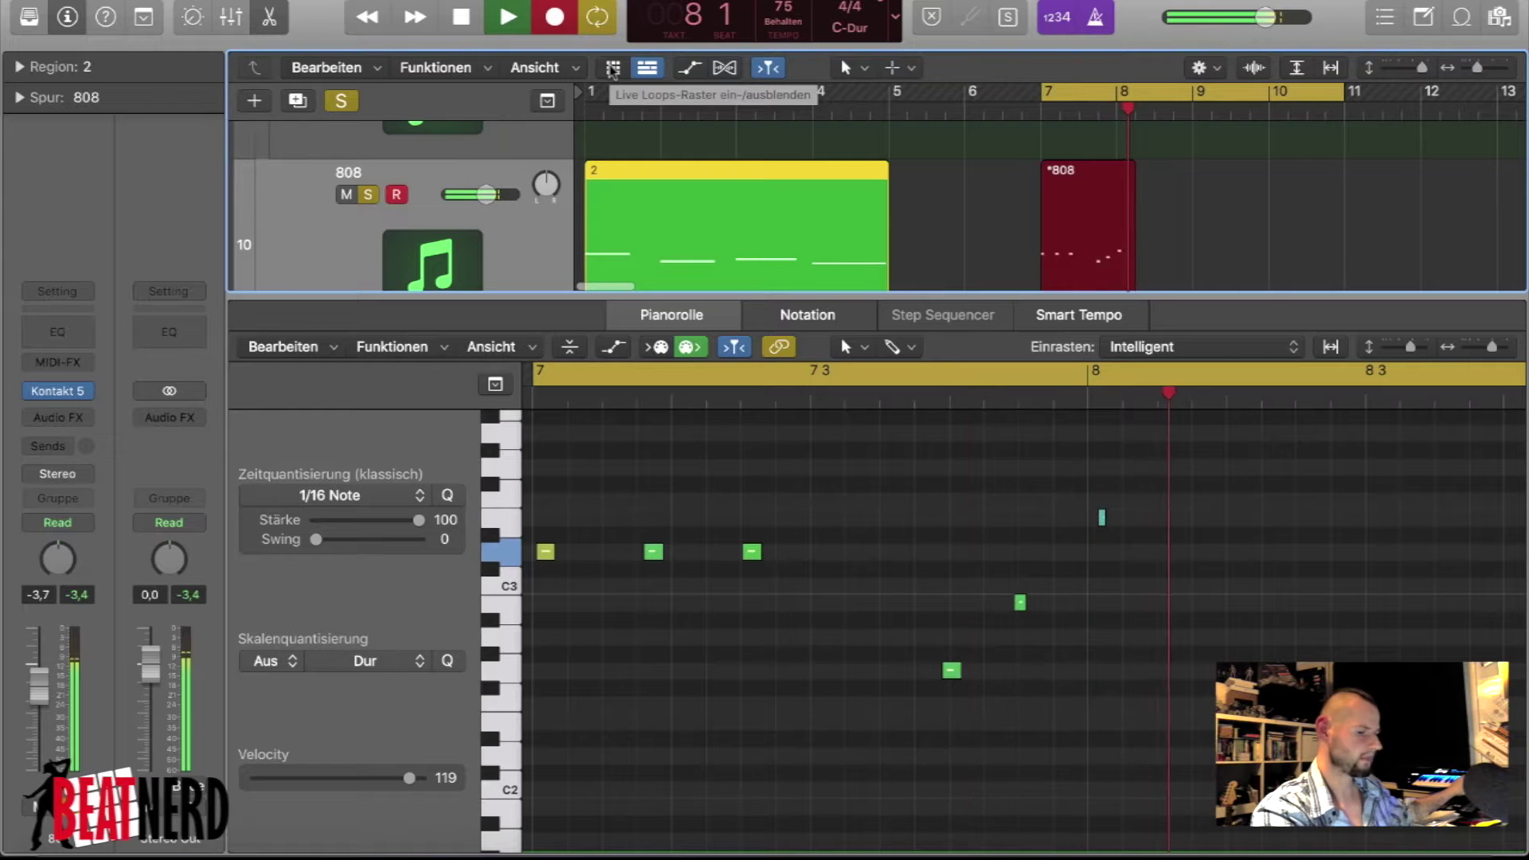
pyautogui.press('space')
pyautogui.press('super+z')
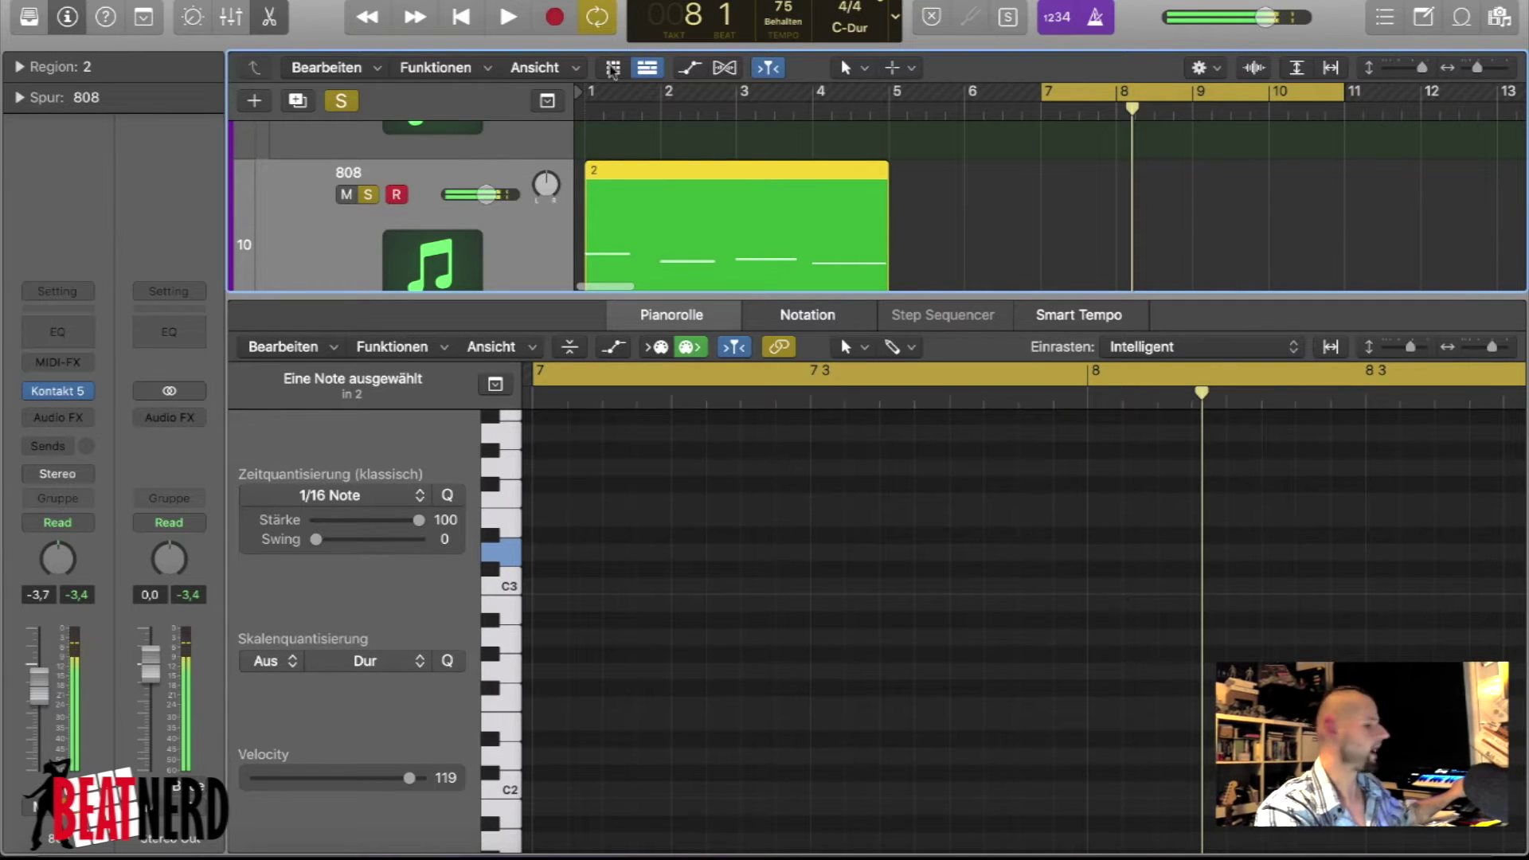
# - Record a new 808 phrase from bar 7 and trim its region to end at bar 9
pyautogui.click(555, 18)
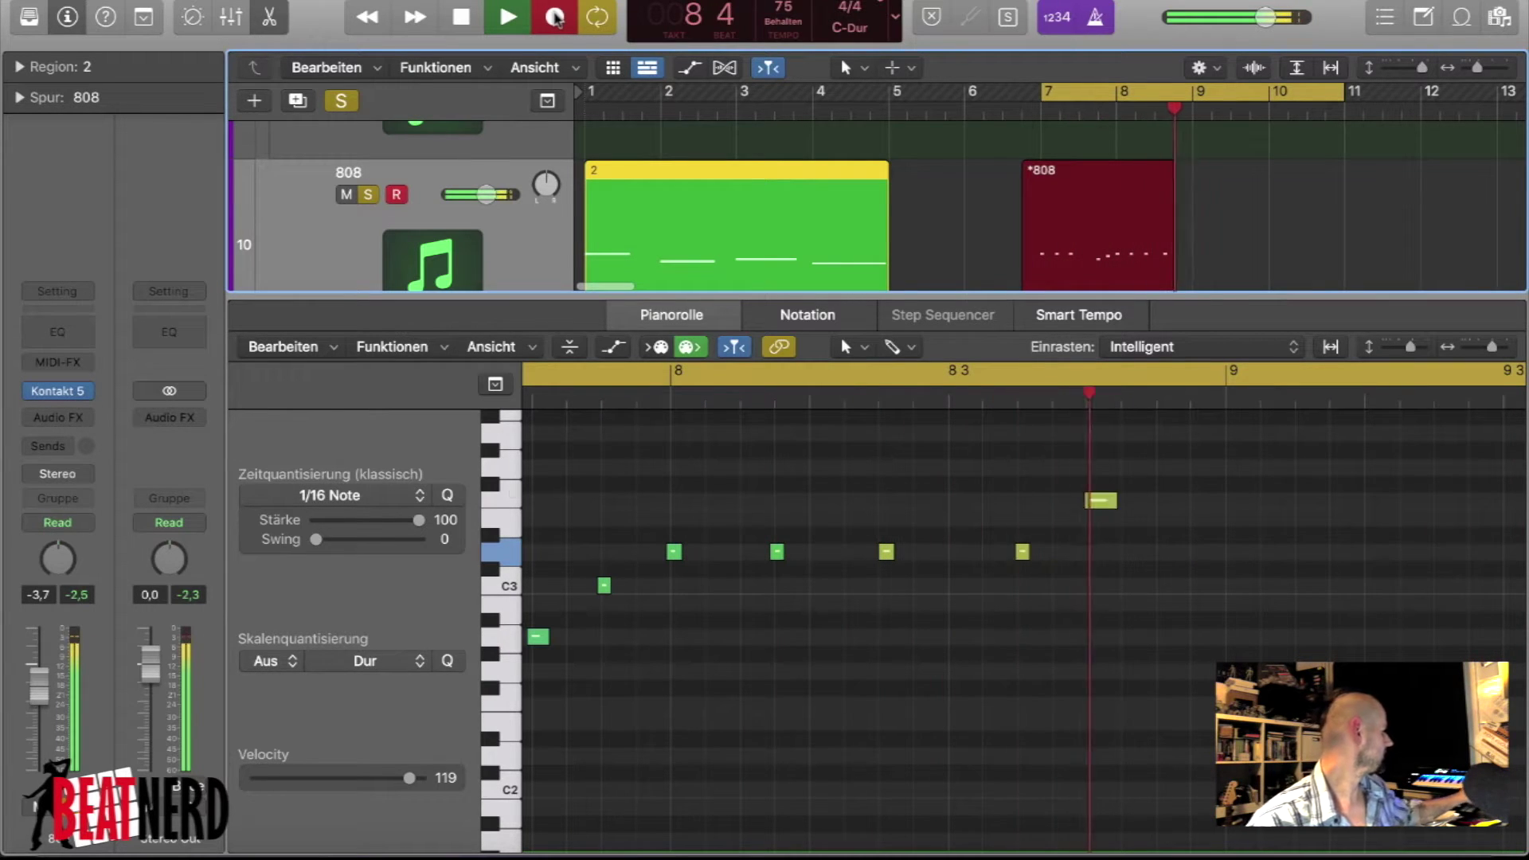
pyautogui.press('space')
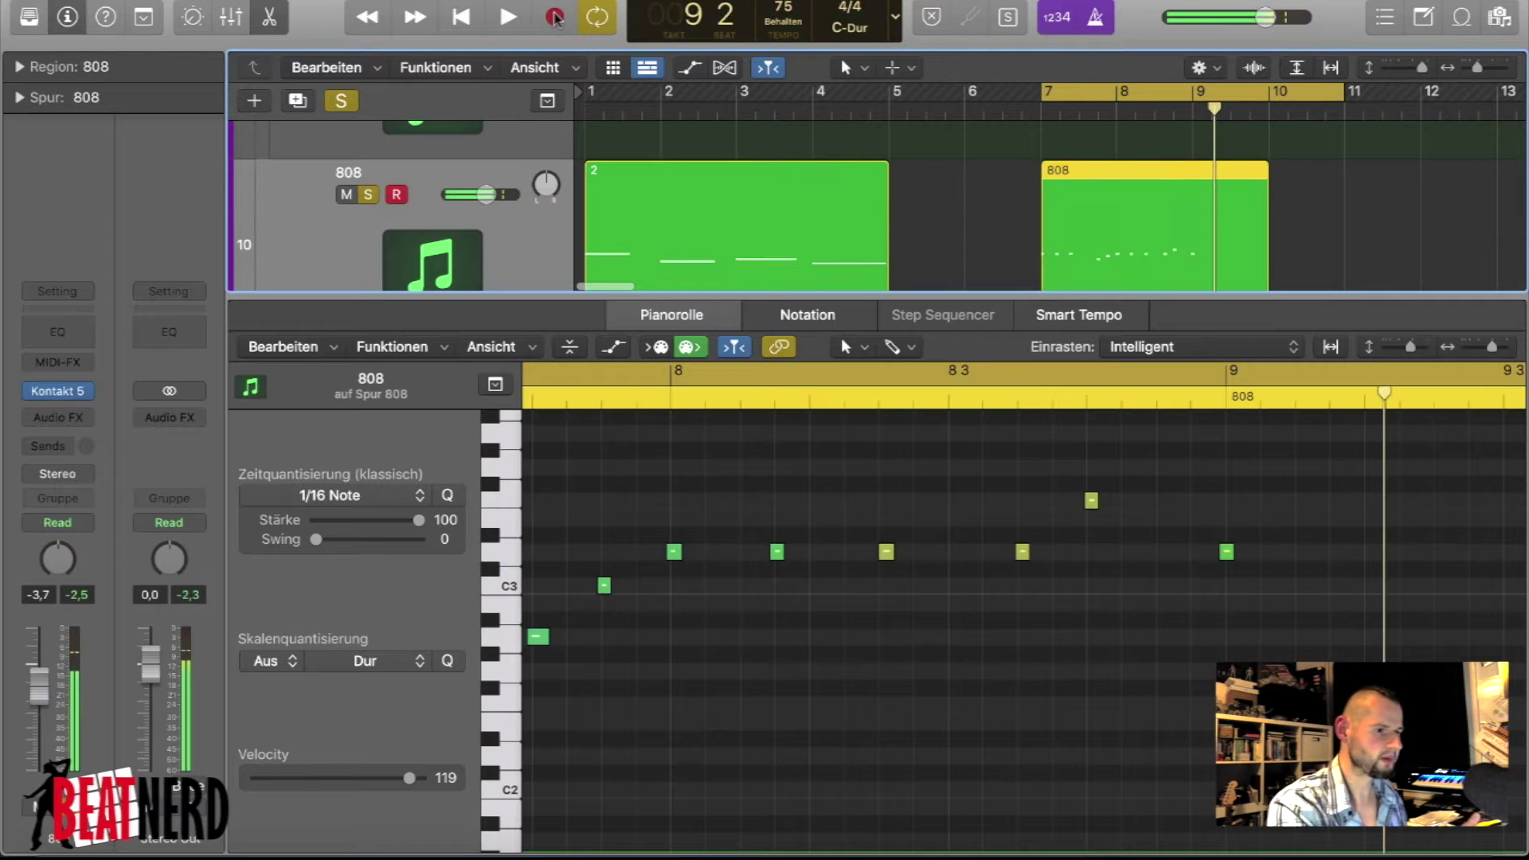
pyautogui.press('e')
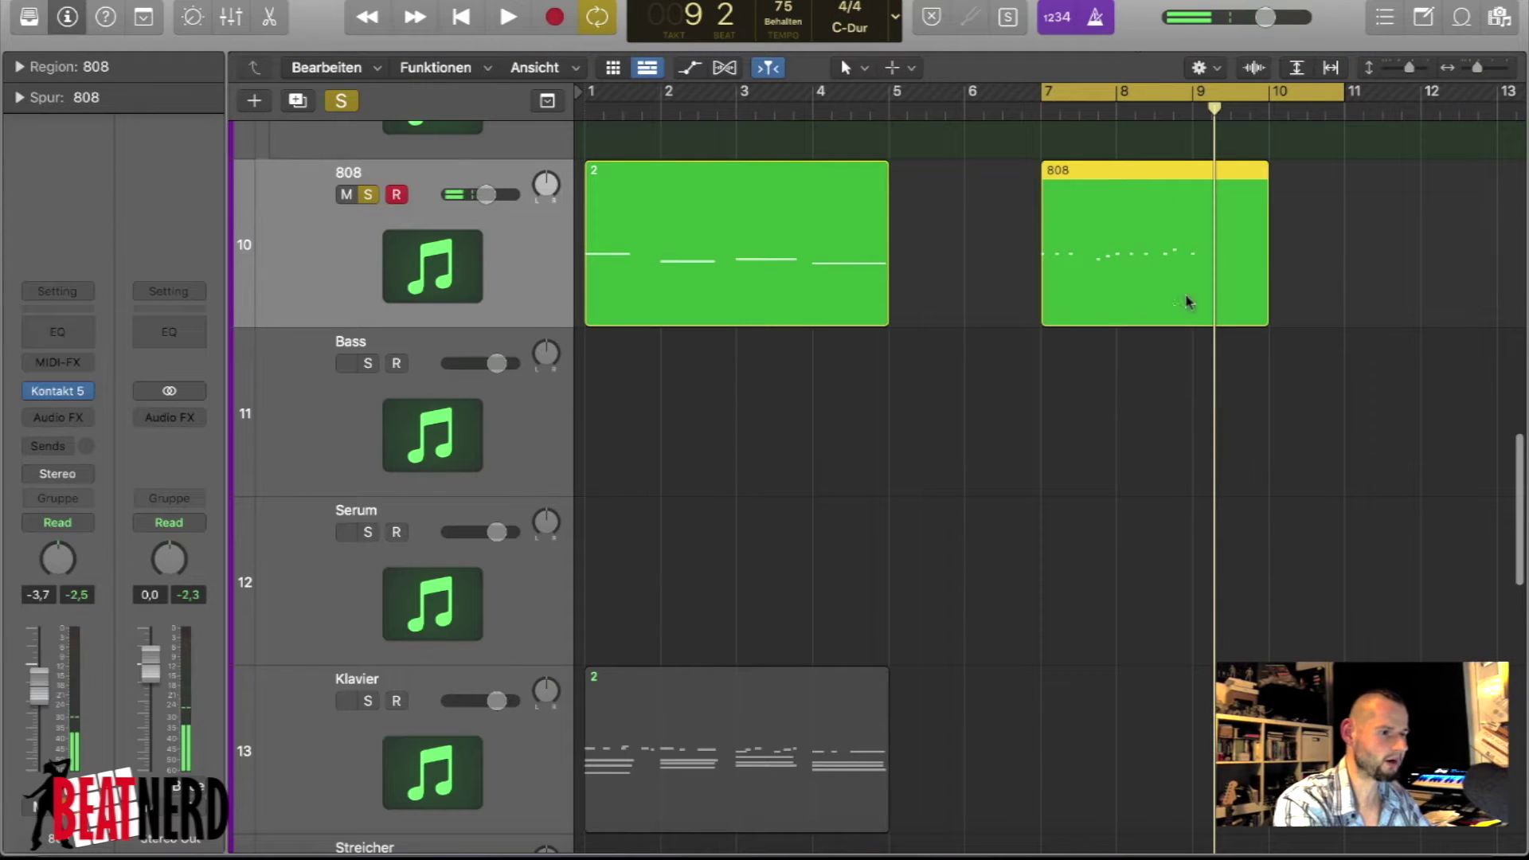
pyautogui.click(1188, 358)
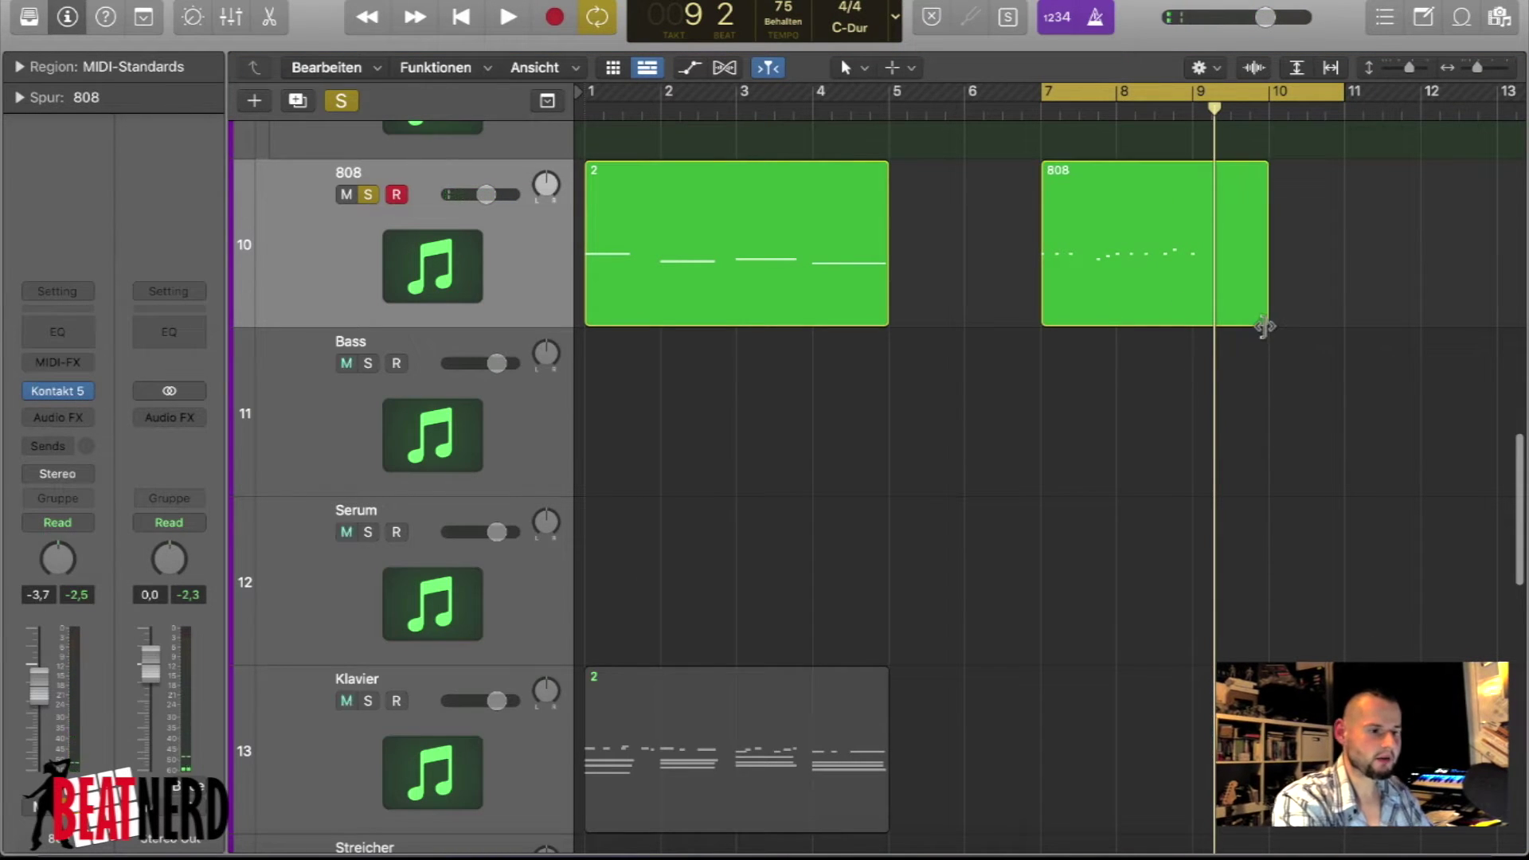
pyautogui.moveTo(1265, 326); pyautogui.dragTo(1175, 333)
pyautogui.press('super+Right')
pyautogui.press('super+Right')
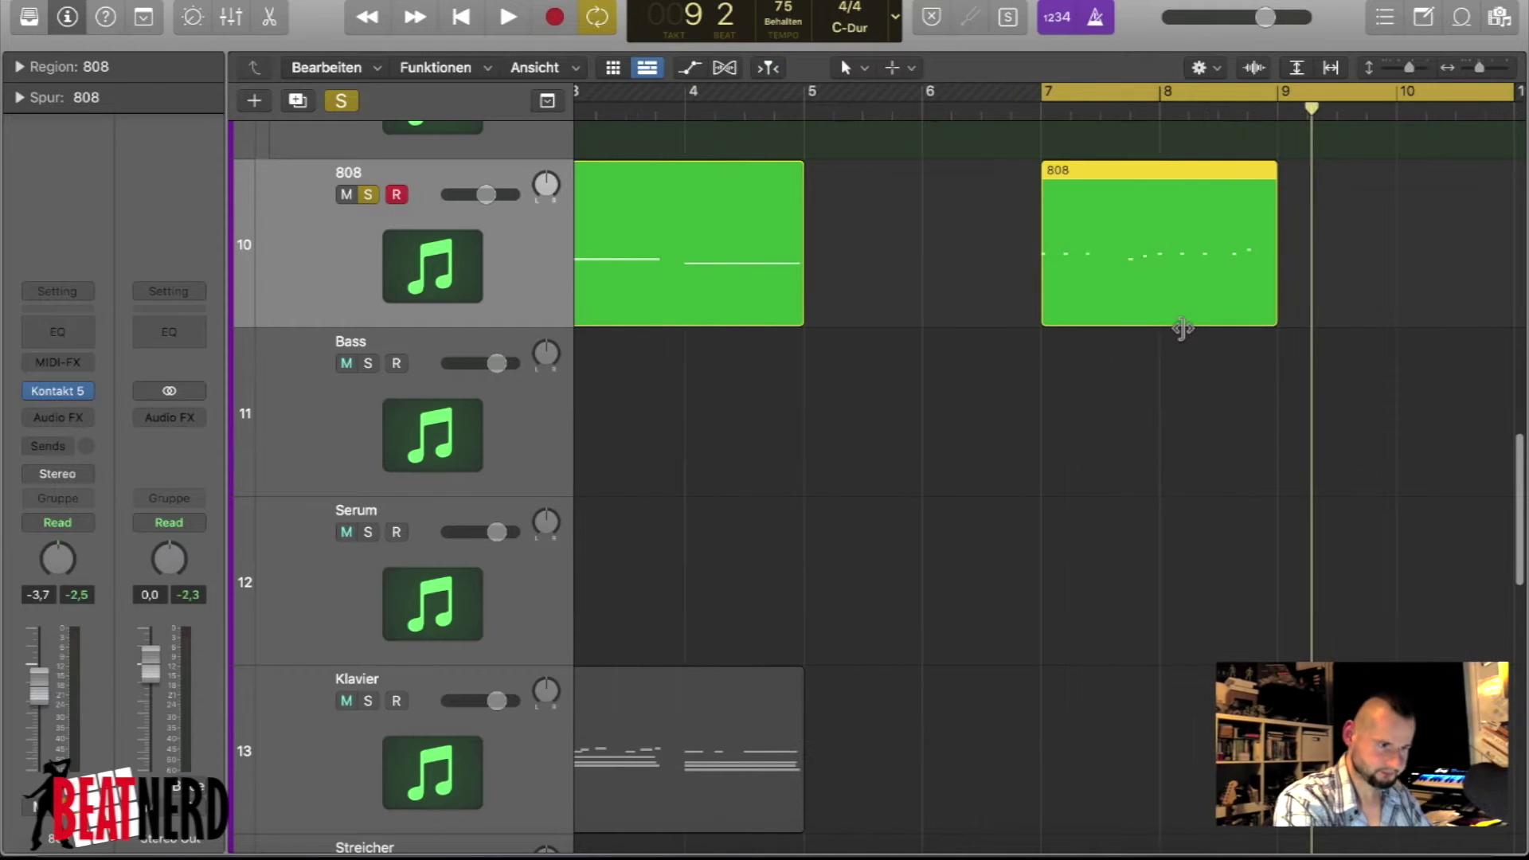
# - Quantize the eight notes from late bar 7 onward in the recorded 808 region to 1/16 notes and briefly play the phrase
pyautogui.doubleClick(1133, 314)
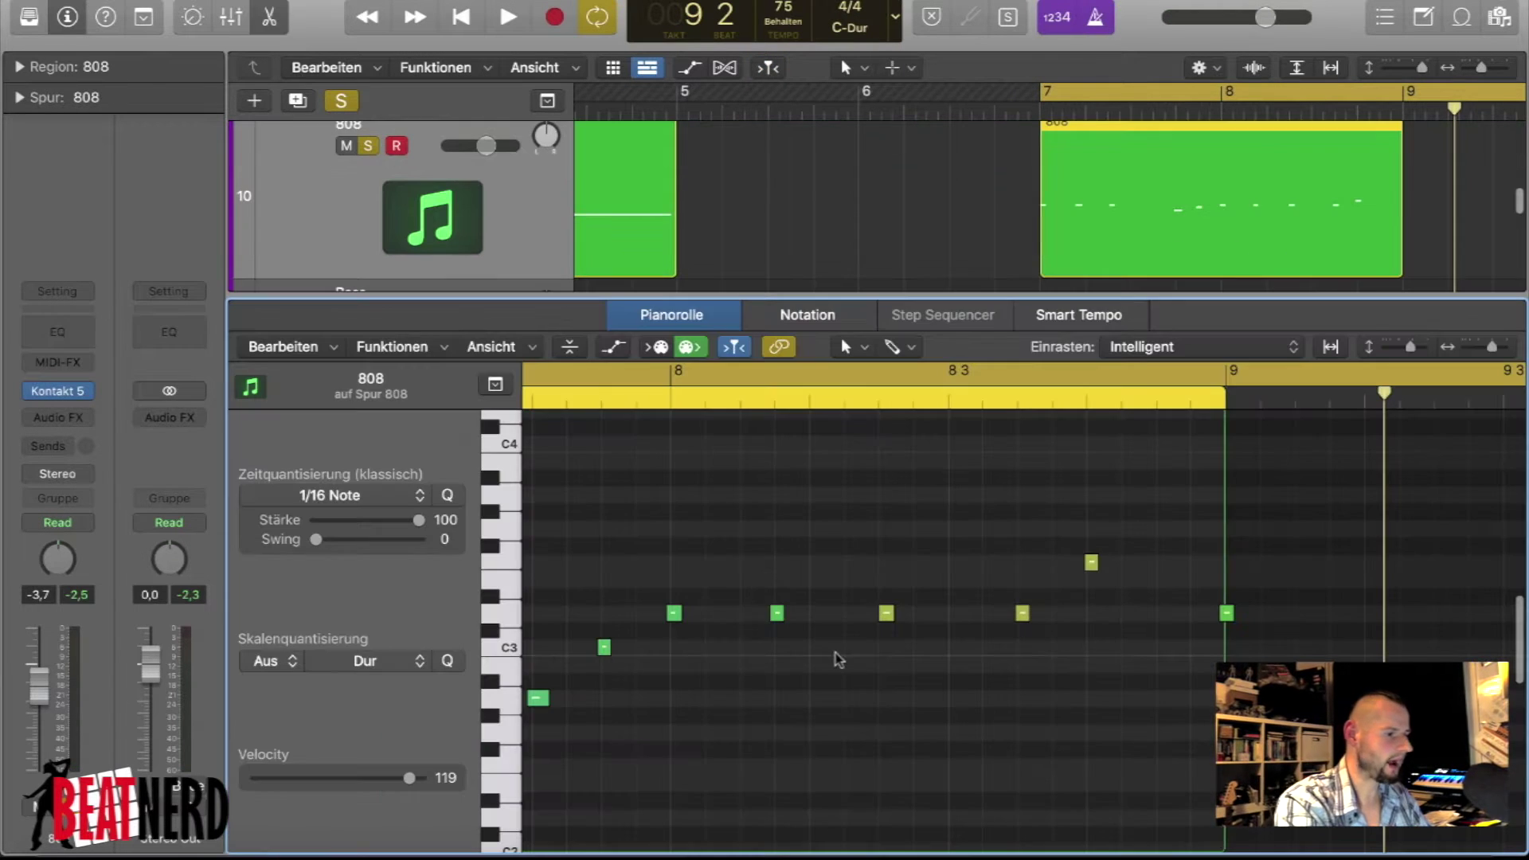
pyautogui.hscroll(-4, 589, 563)
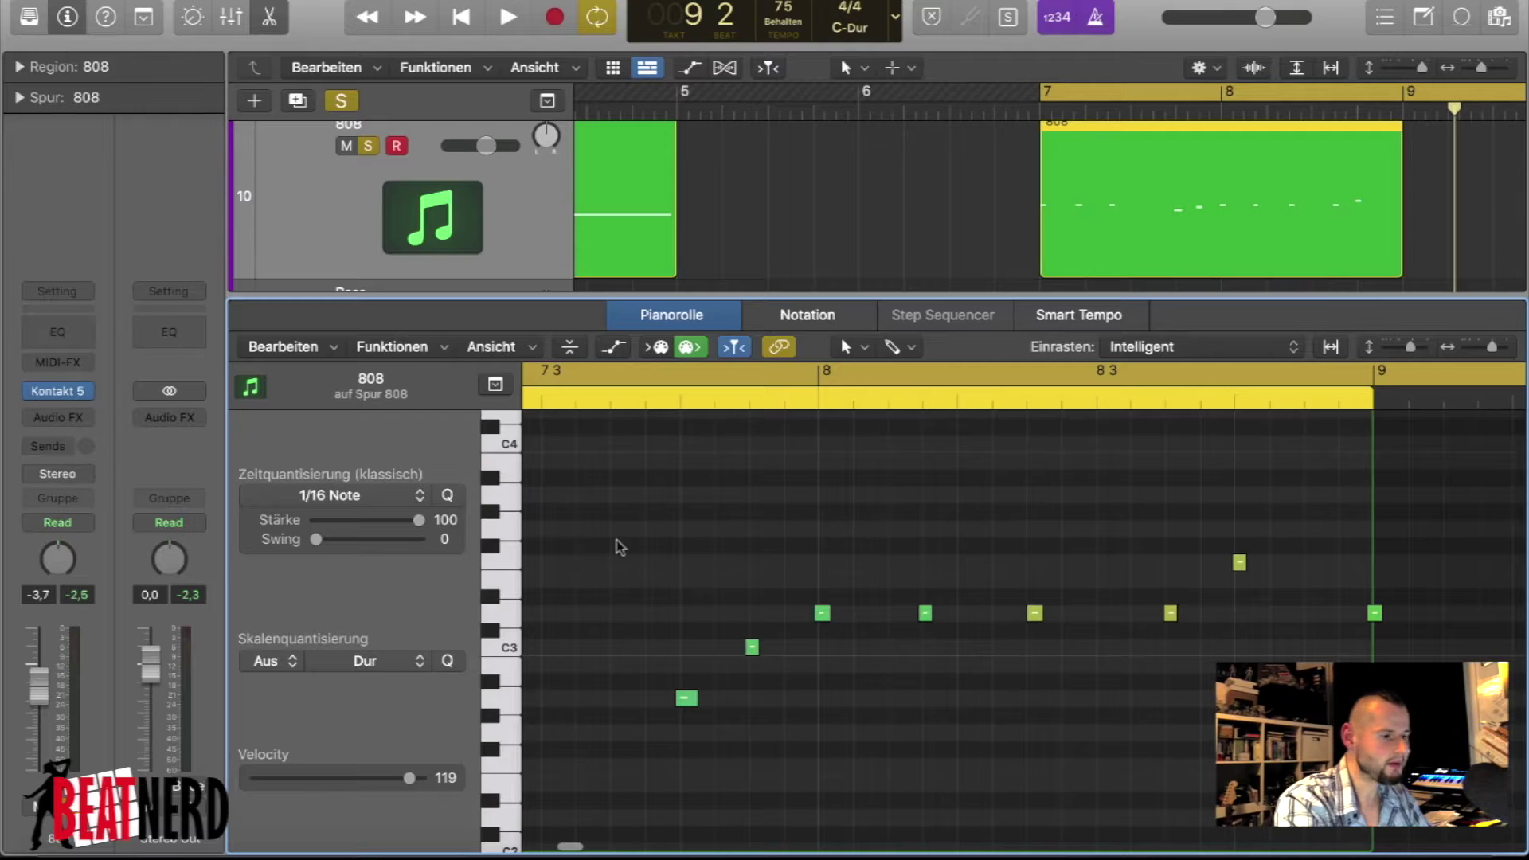
pyautogui.moveTo(620, 546); pyautogui.dragTo(1294, 829)
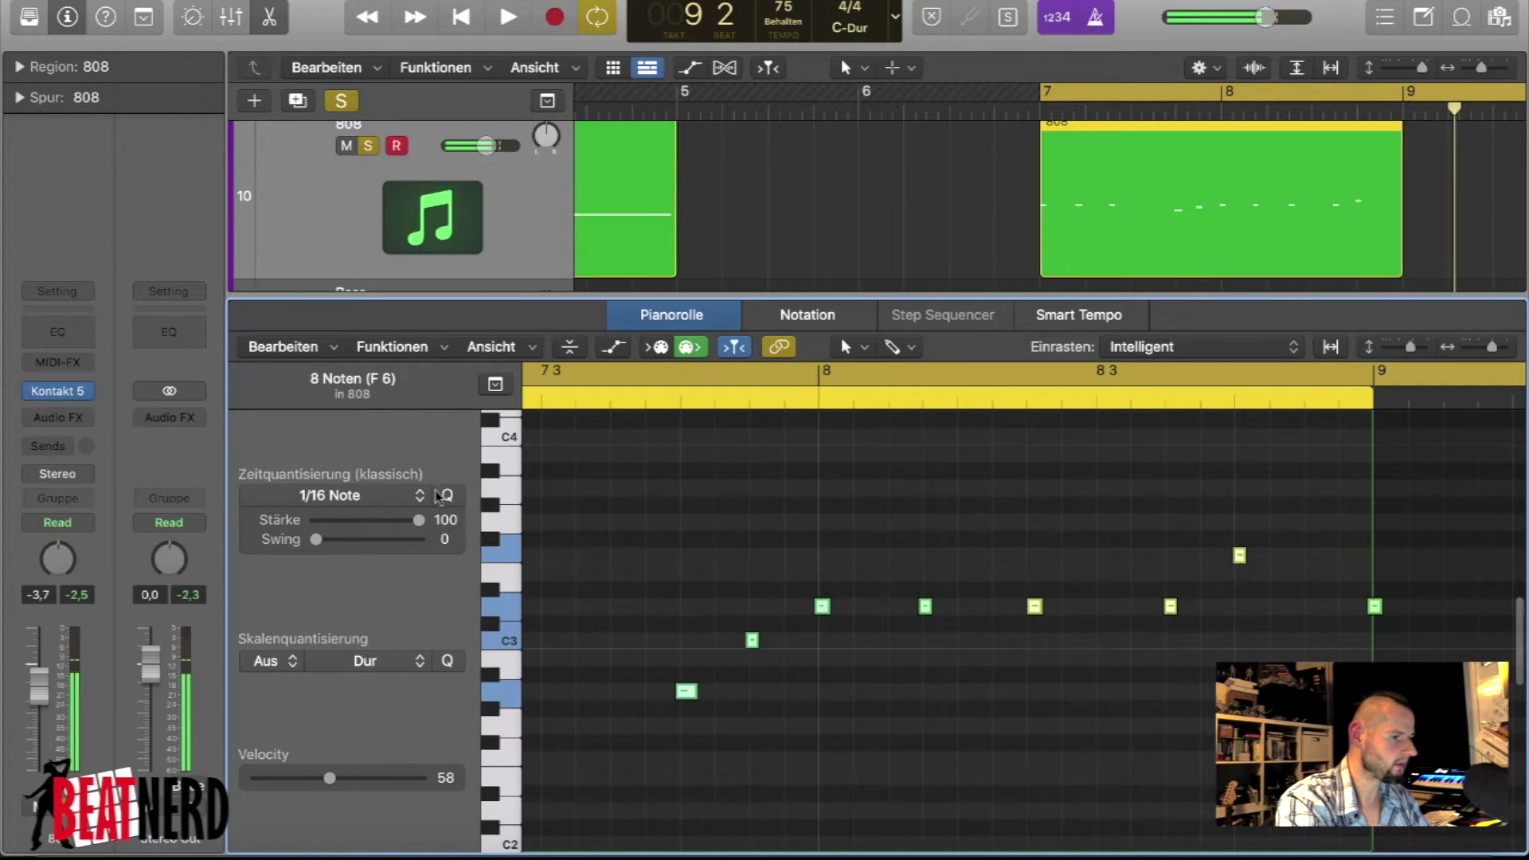
pyautogui.click(446, 495)
pyautogui.click(1247, 564)
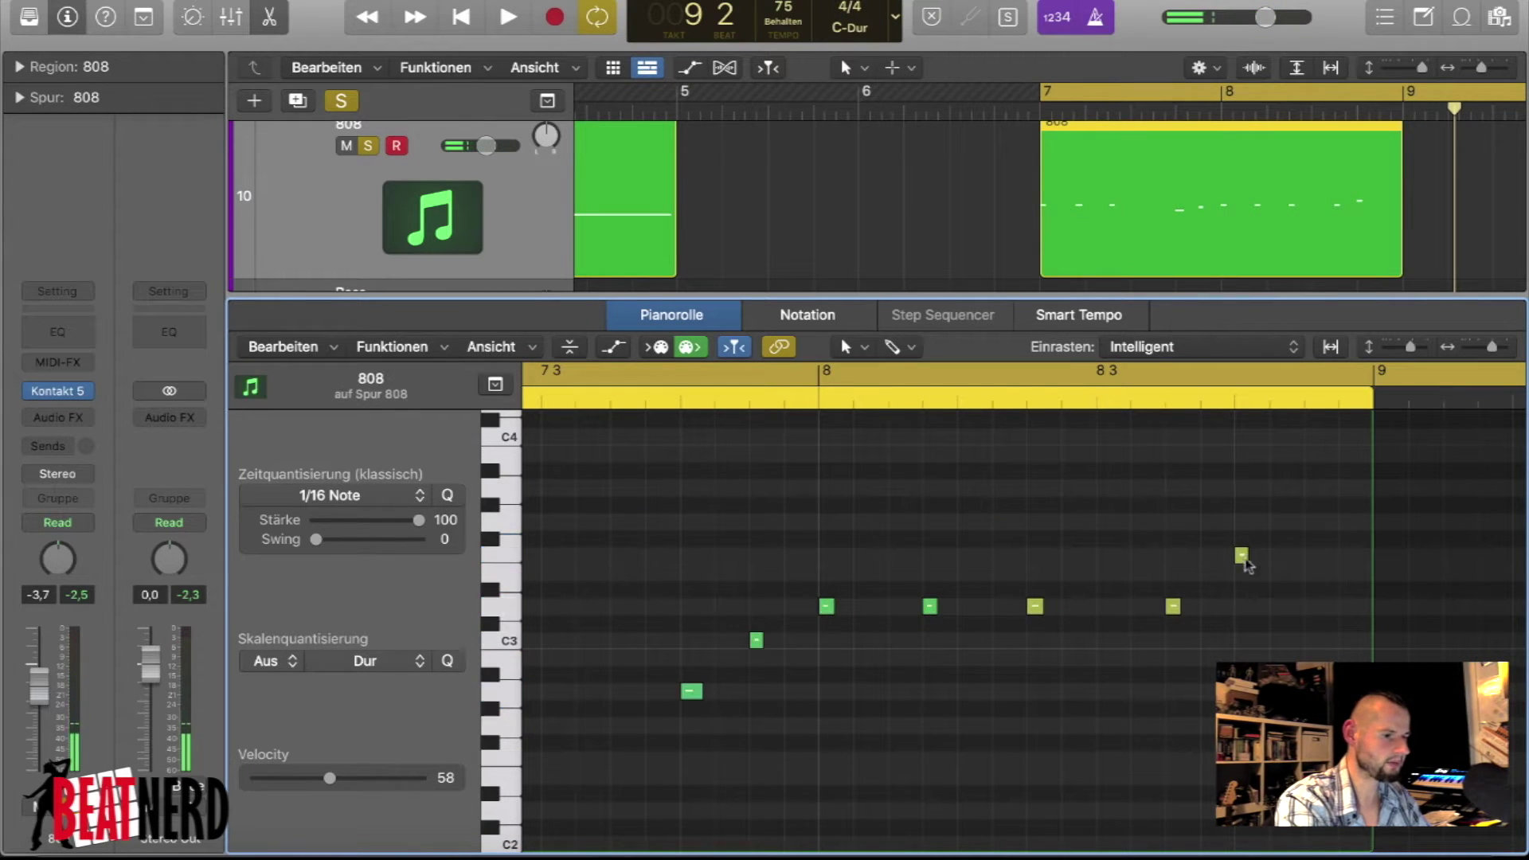
pyautogui.press('space')
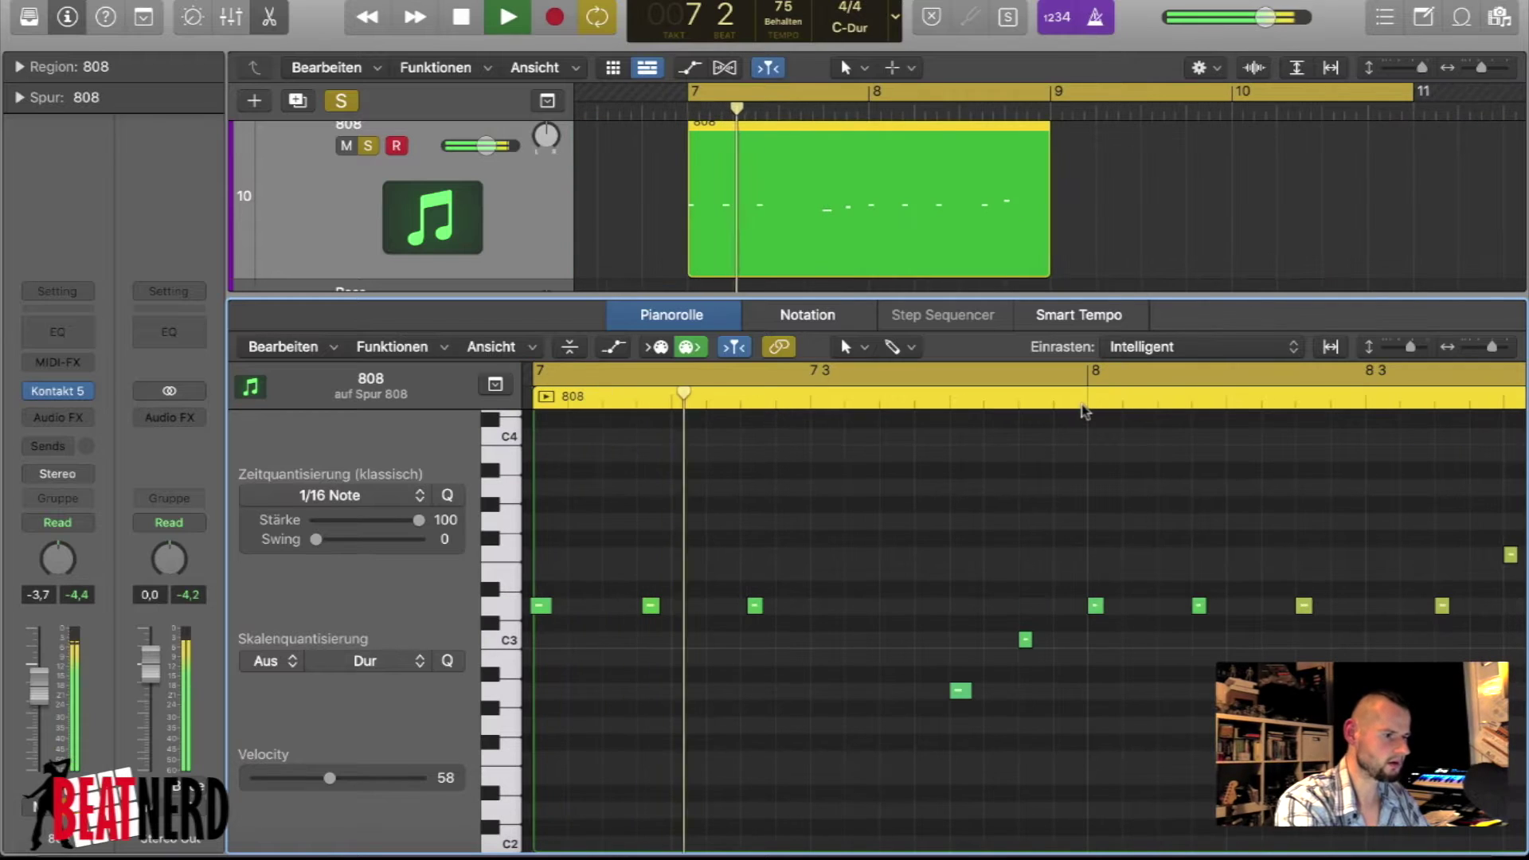
pyautogui.press('space')
# - Quantize the first note of the recorded 808 phrase to 1/8 notes and play the phrase back
pyautogui.click(540, 606)
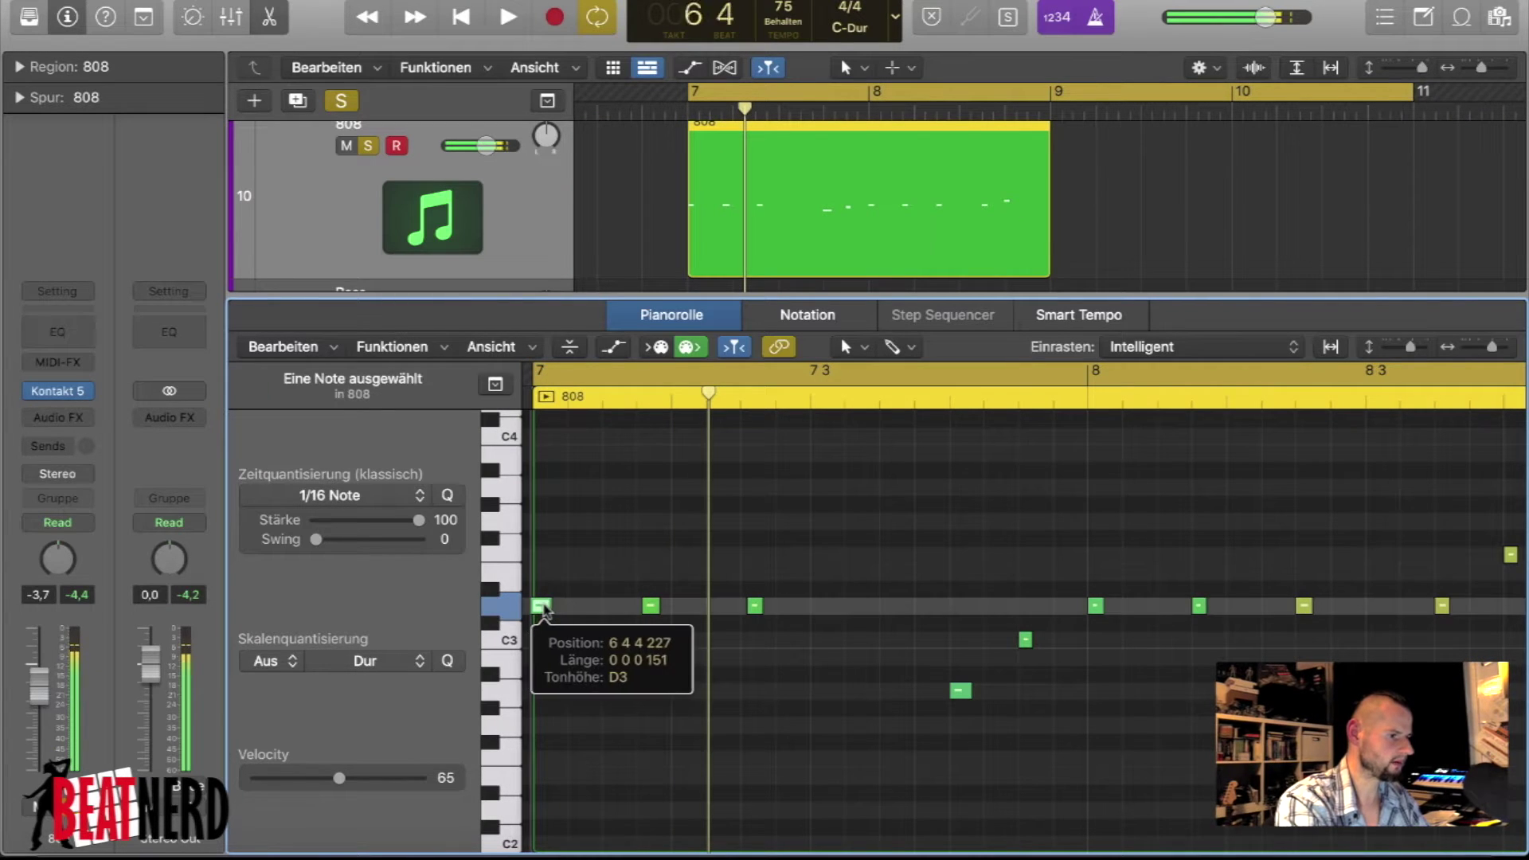
pyautogui.click(533, 606)
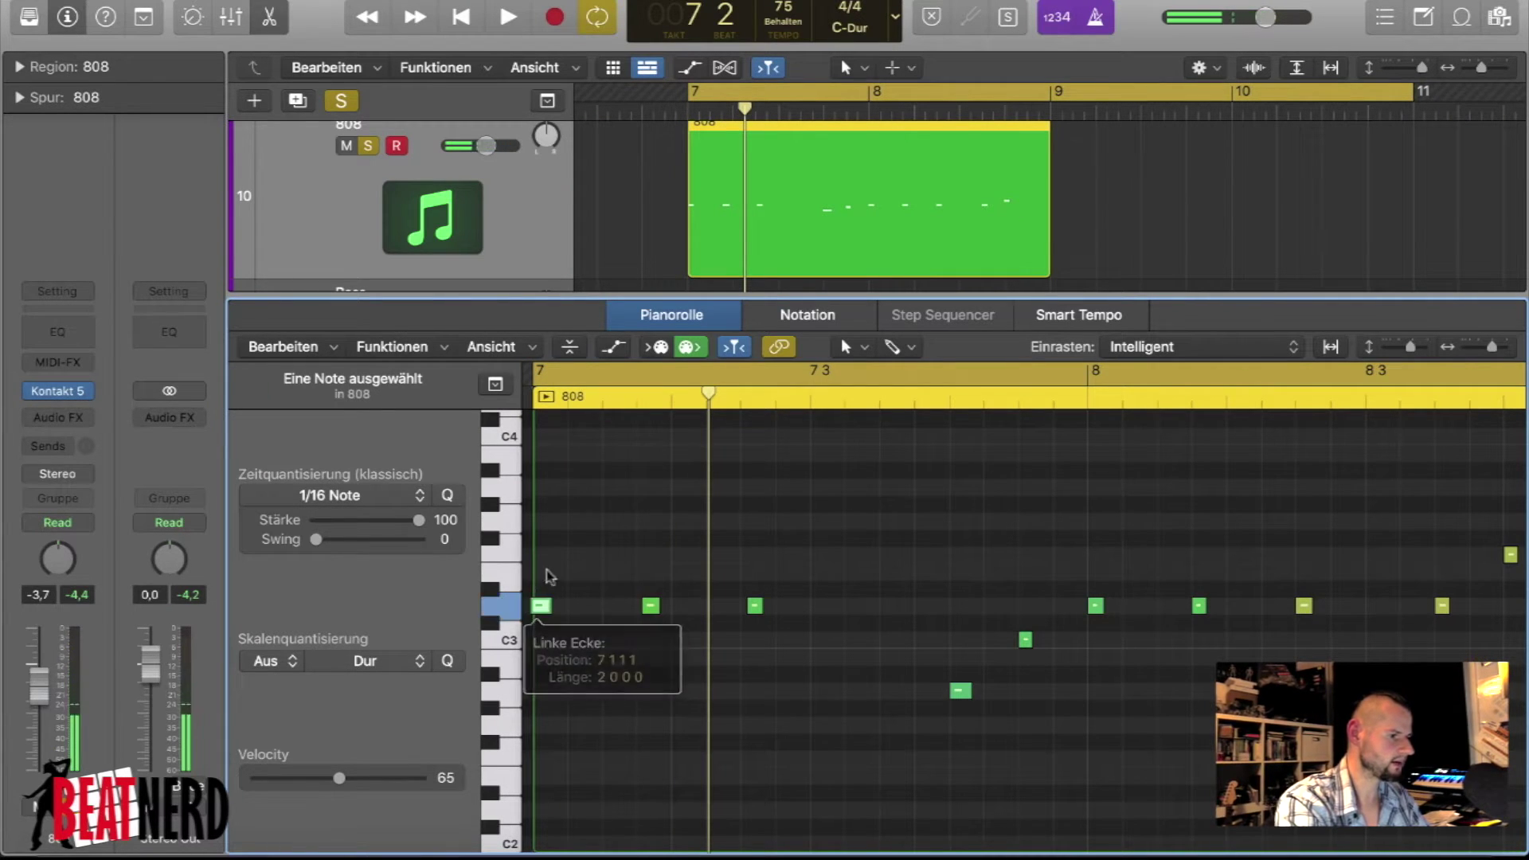
pyautogui.click(364, 498)
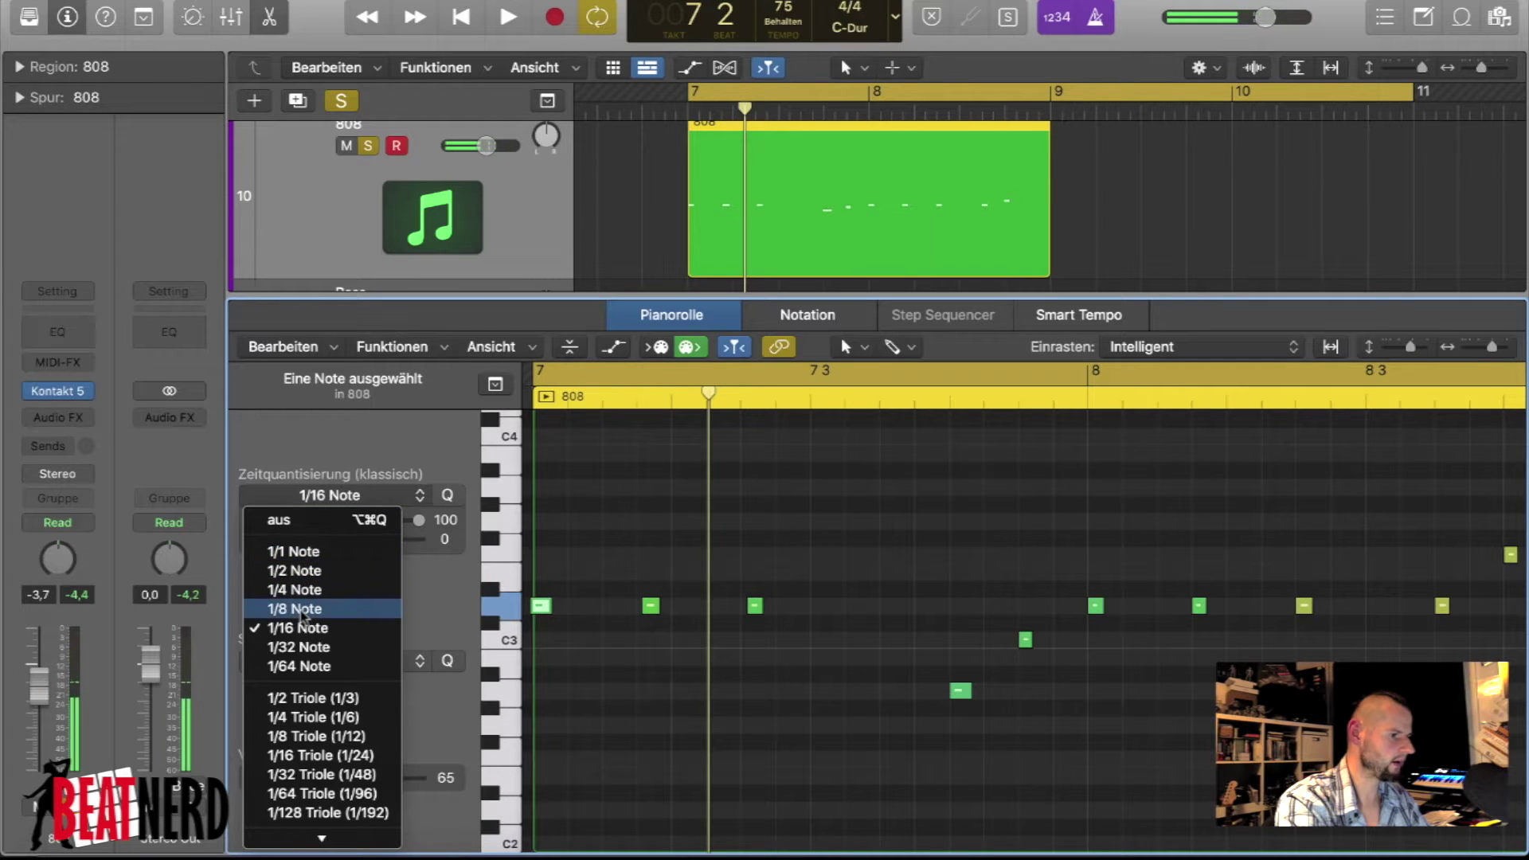
pyautogui.click(322, 602)
pyautogui.press('space')
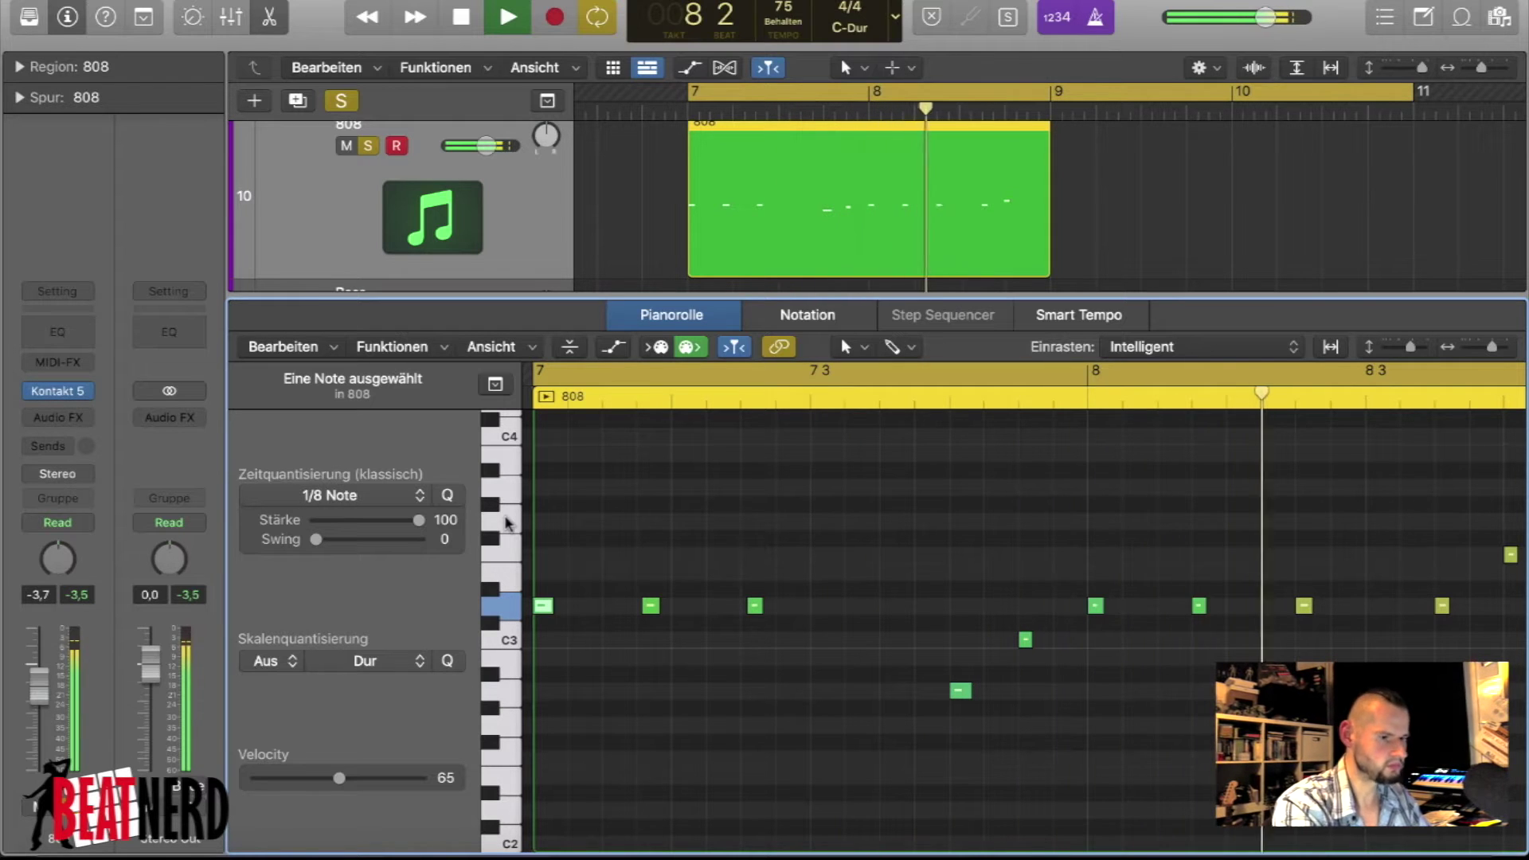
pyautogui.hscroll(3, 900, 667)
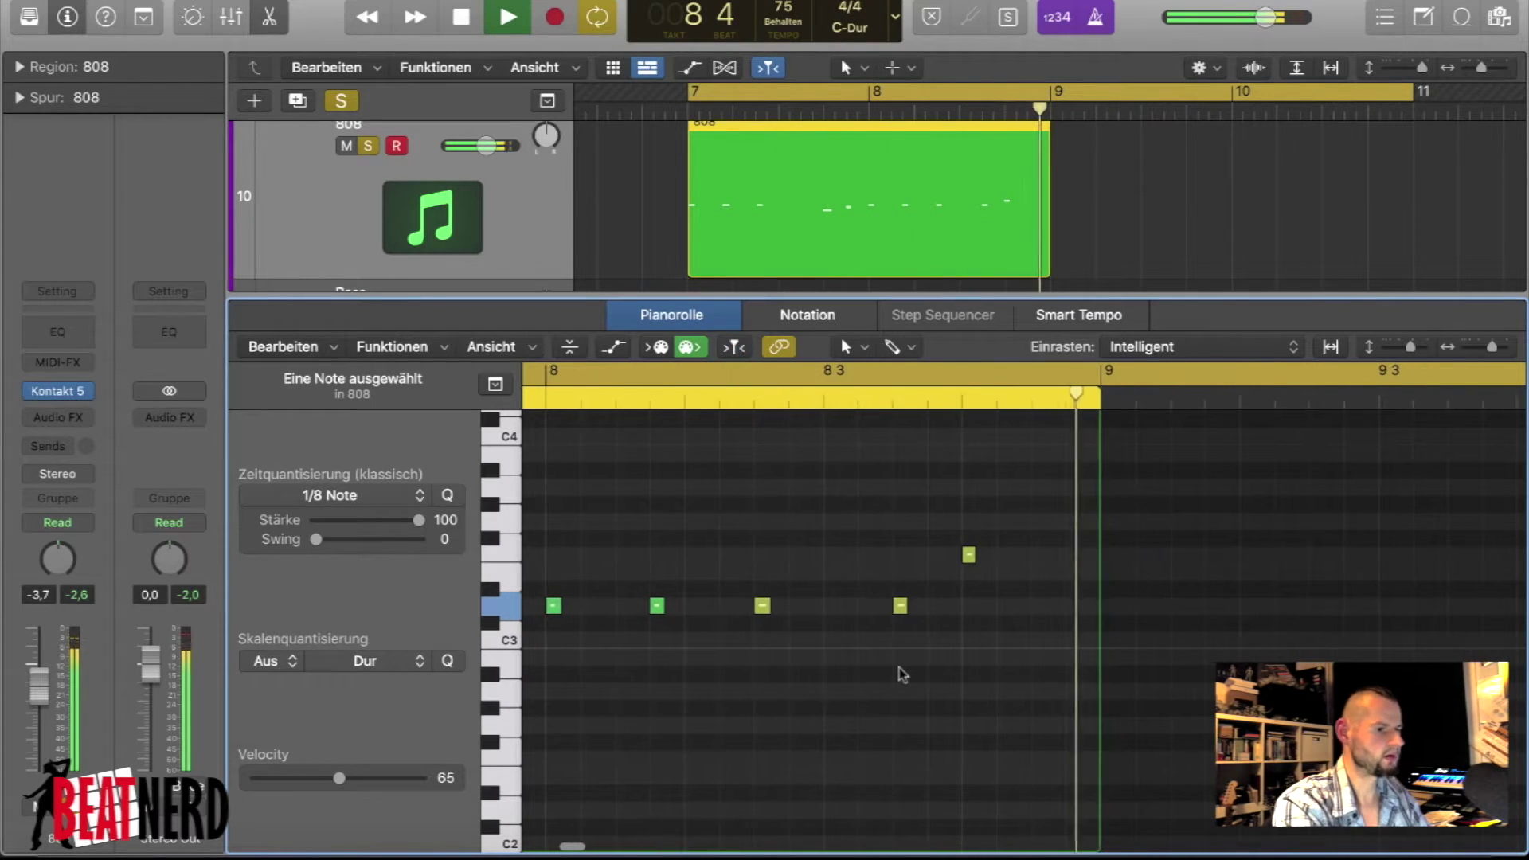
pyautogui.press('space')
# - Set the cycle range to bars 1 to 5 and open the 808 region at bar 1 in the piano roll
pyautogui.press('e')
pyautogui.hscroll(-10, 900, 667)
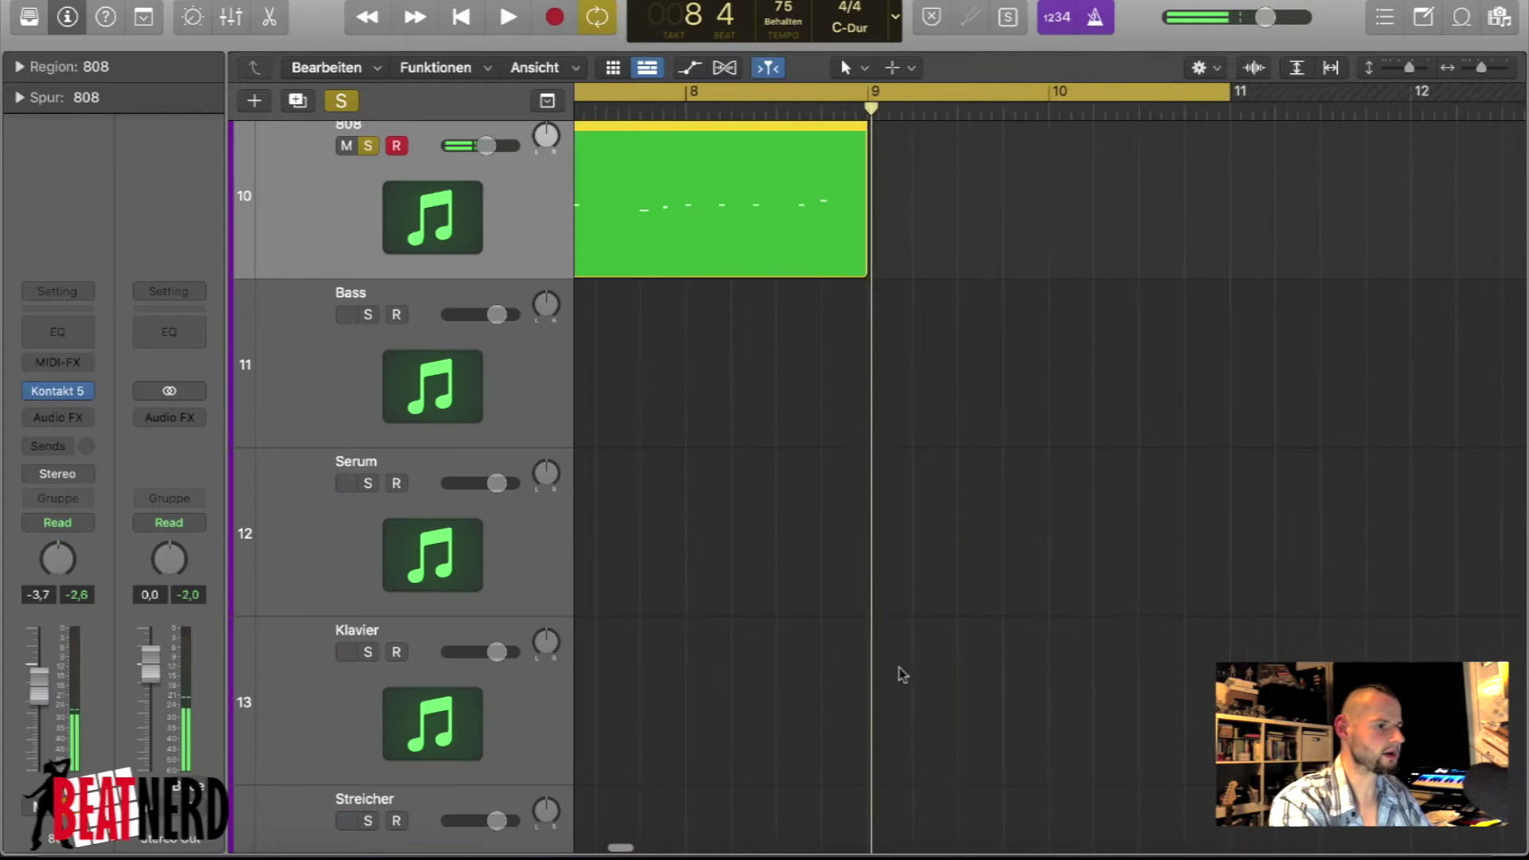
pyautogui.scroll(2, 899, 667)
pyautogui.hotkey('ctrl', 'Left')
pyautogui.hotkey('ctrl', 'Left')
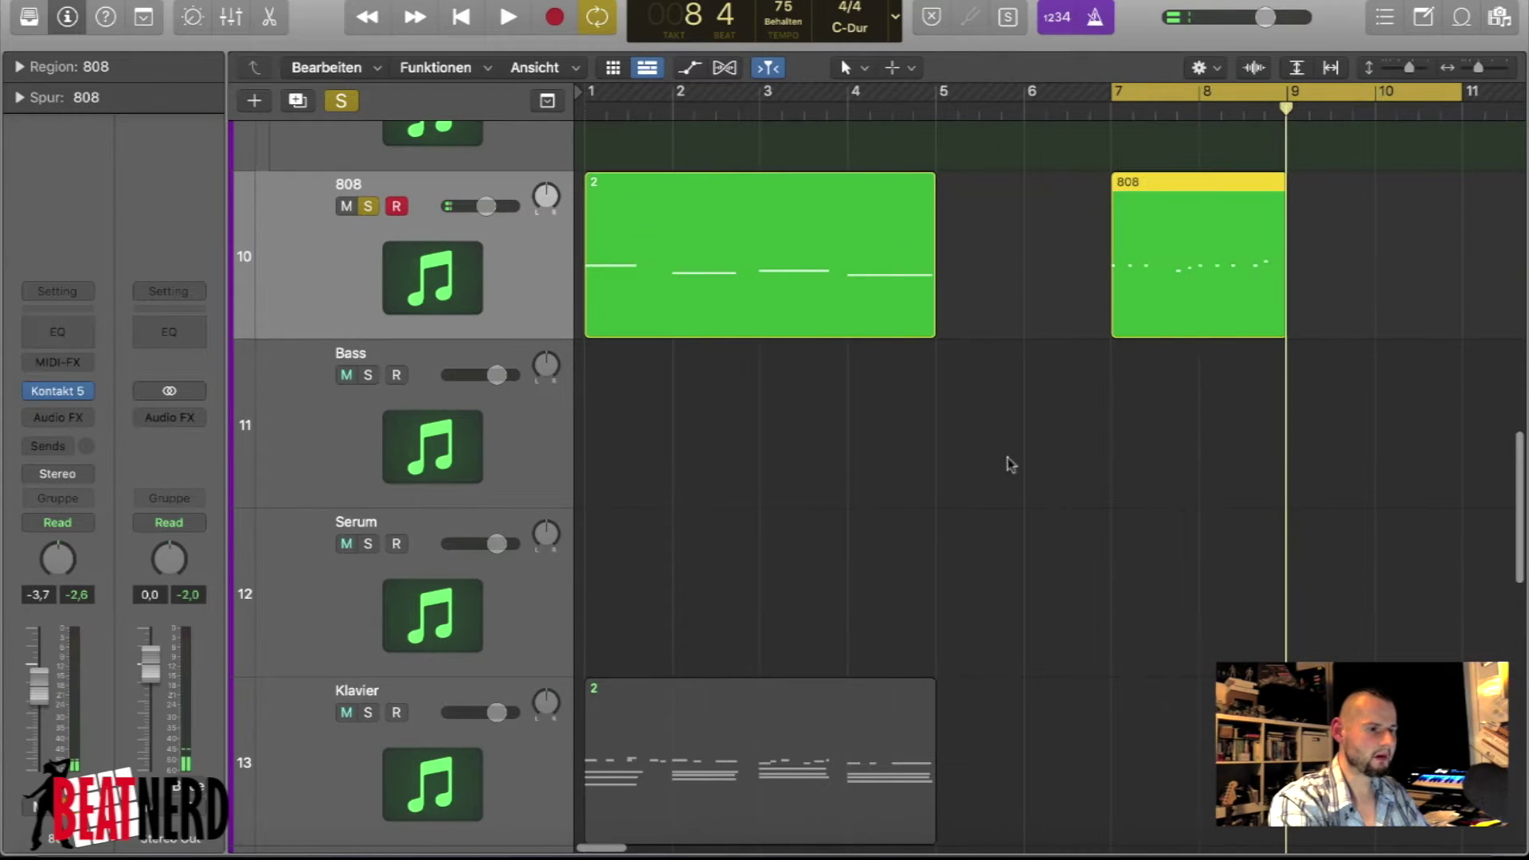
pyautogui.hotkey('ctrl', 'Right')
pyautogui.hotkey('ctrl', 'Right')
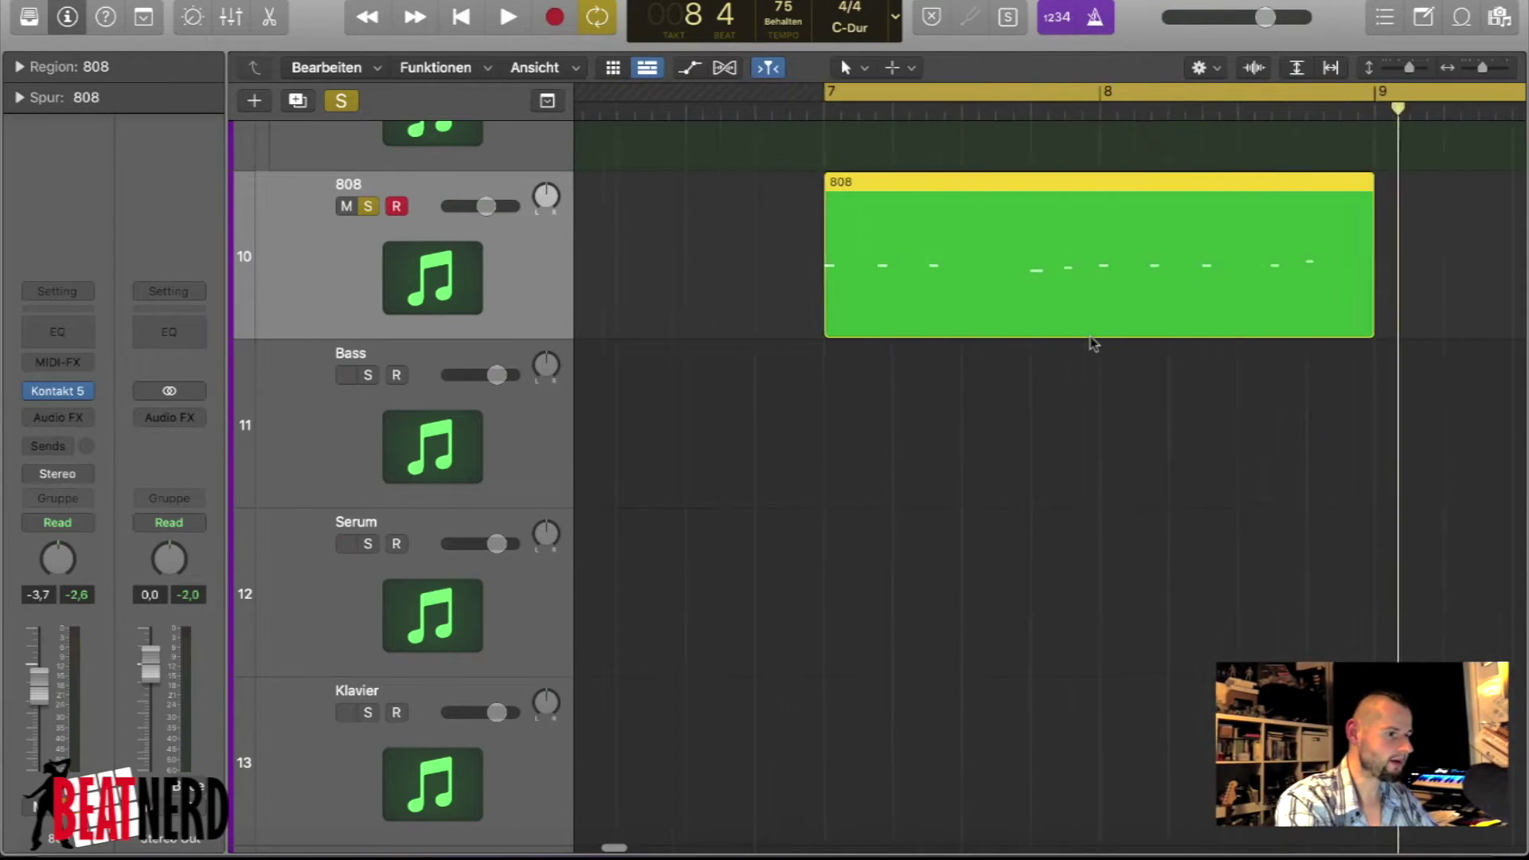
pyautogui.hscroll(-15, 1092, 341)
pyautogui.click(796, 279)
pyautogui.moveTo(598, 101); pyautogui.dragTo(1218, 99)
pyautogui.hotkey('ctrl', 'Left')
pyautogui.doubleClick(804, 206)
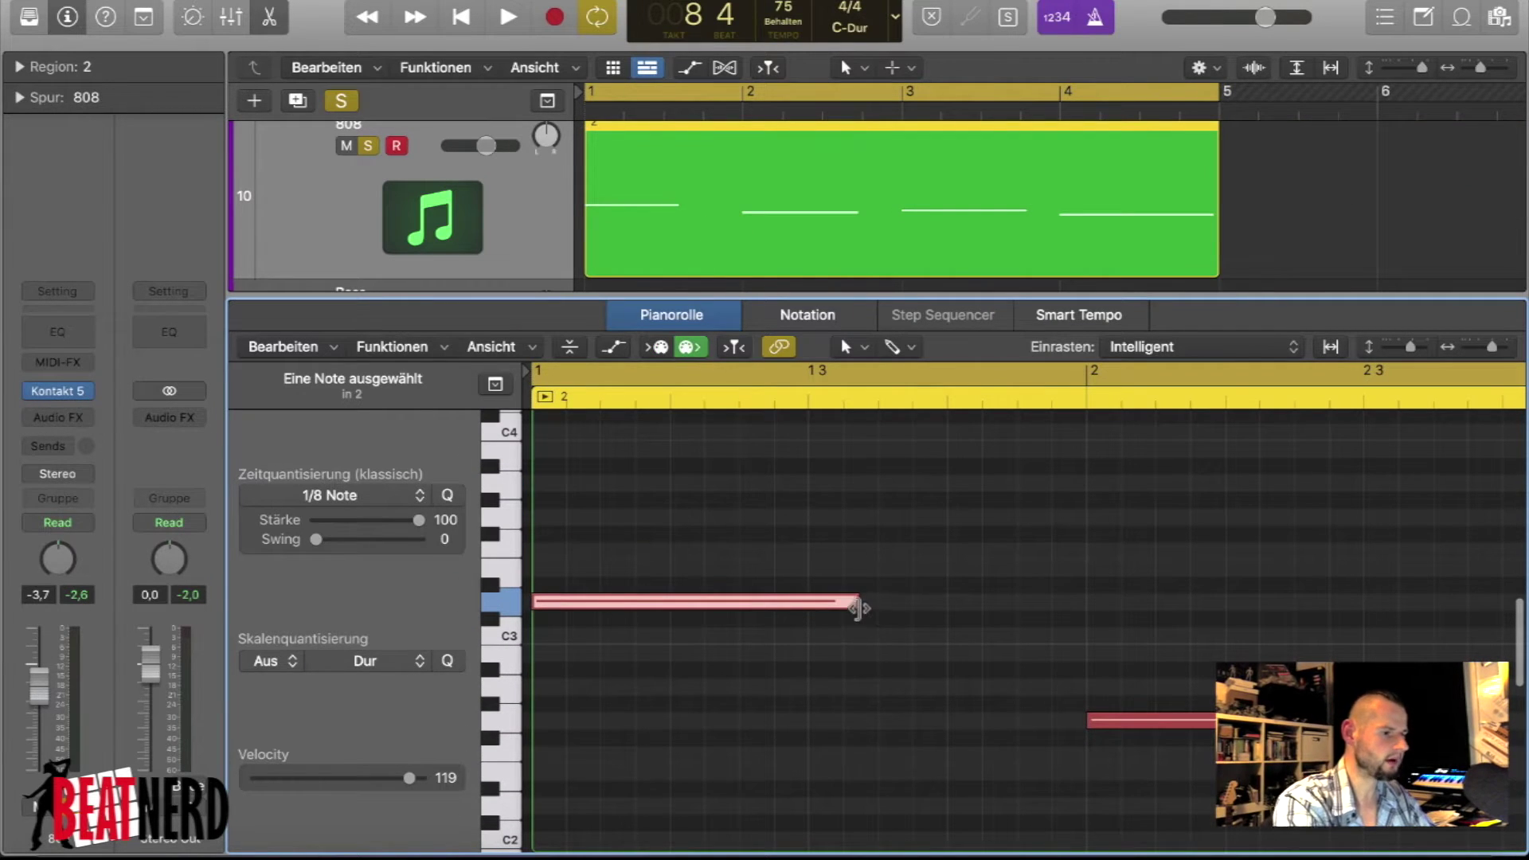
# - Shorten the first D3 note to a sixteenth and copy it to the third sixteenth of beat 2 in bar 1
pyautogui.moveTo(857, 608); pyautogui.dragTo(559, 624)
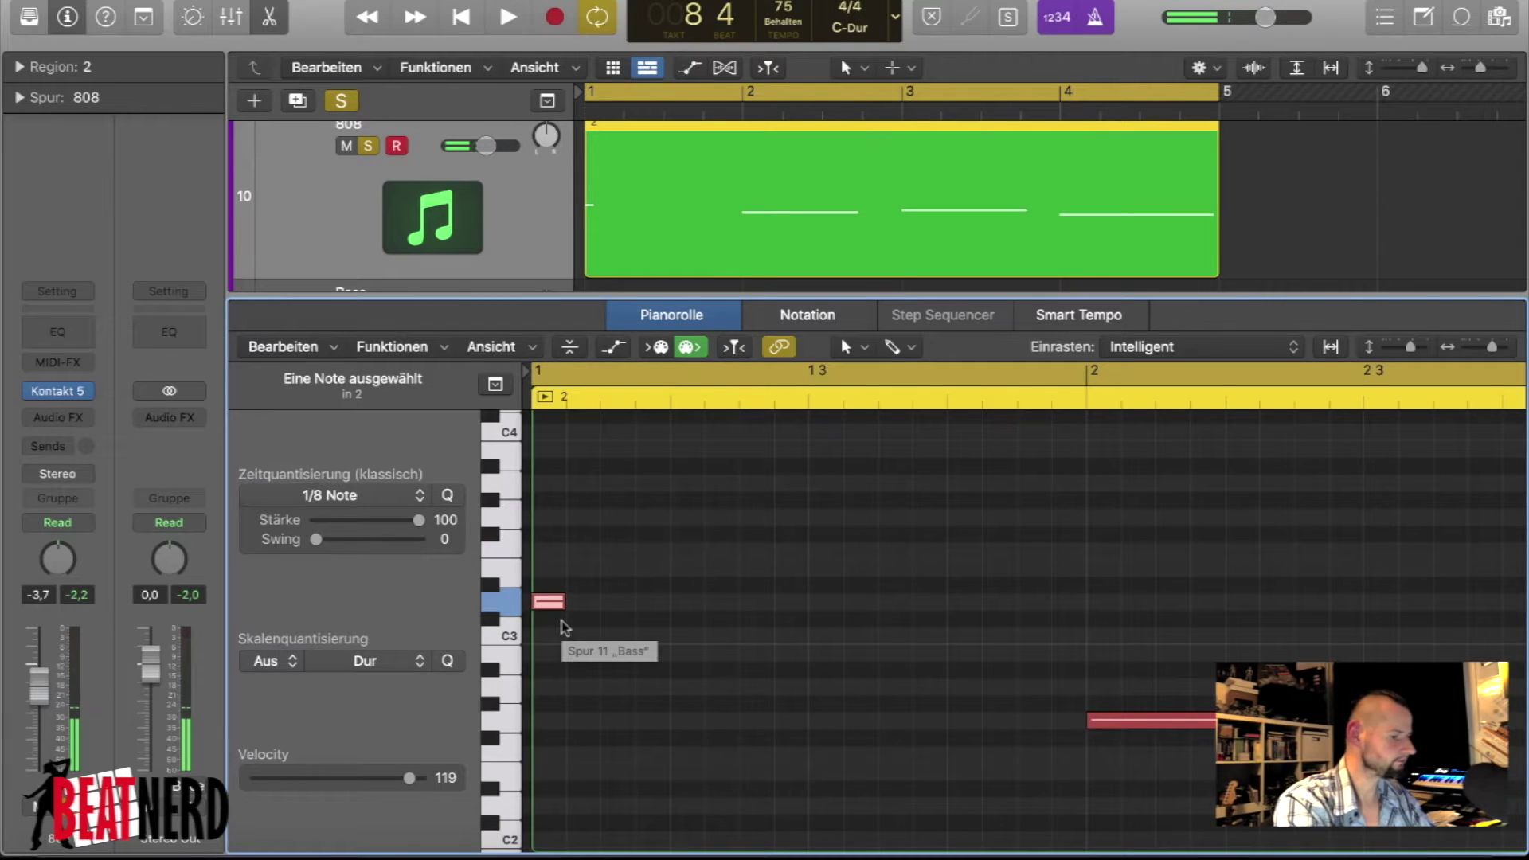
pyautogui.press('space')
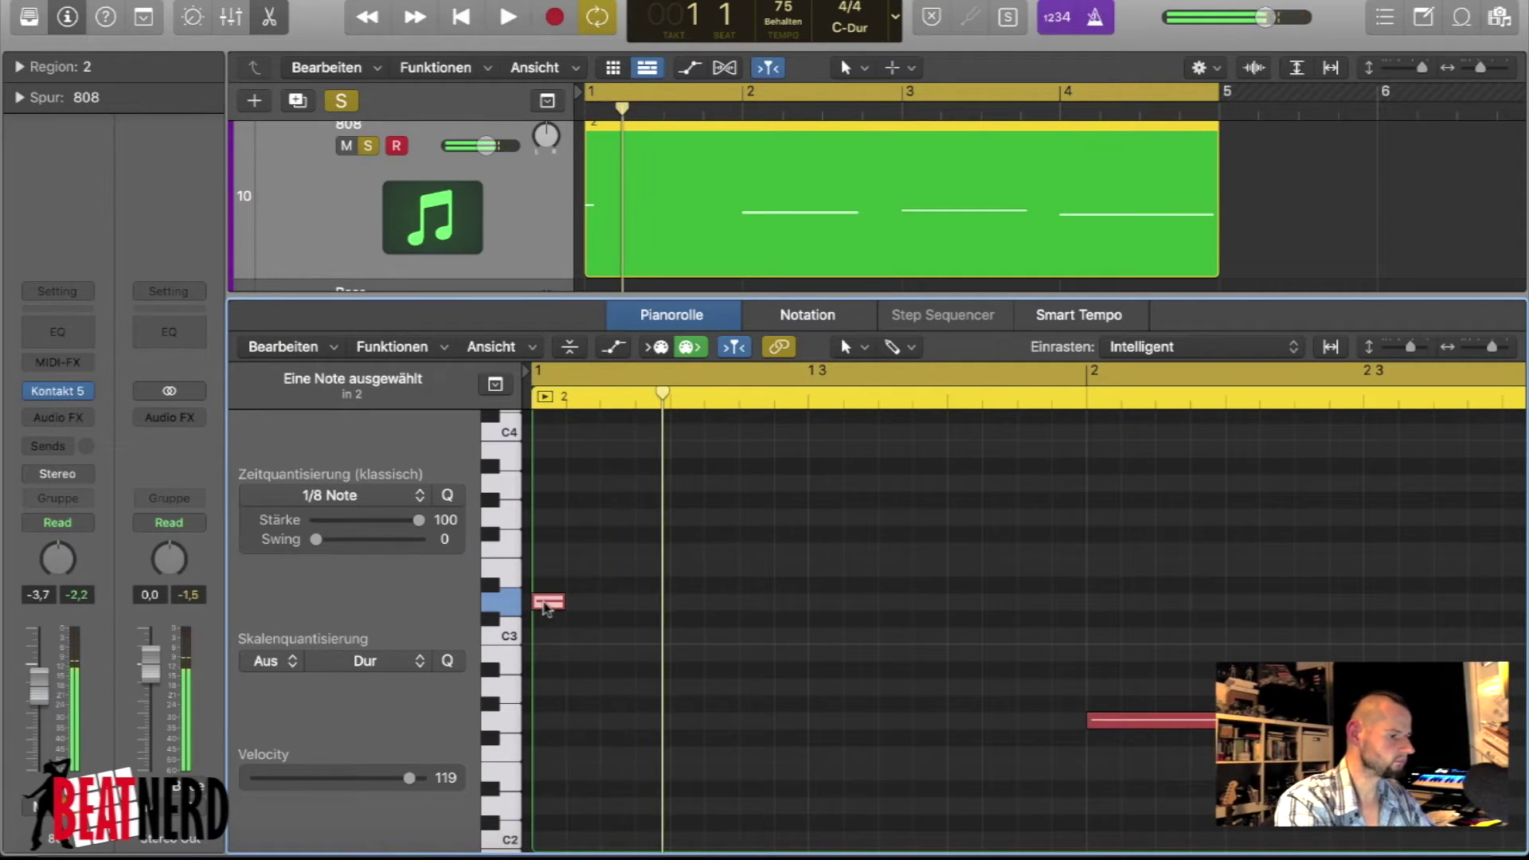
pyautogui.moveTo(546, 607); pyautogui.dragTo(752, 609)
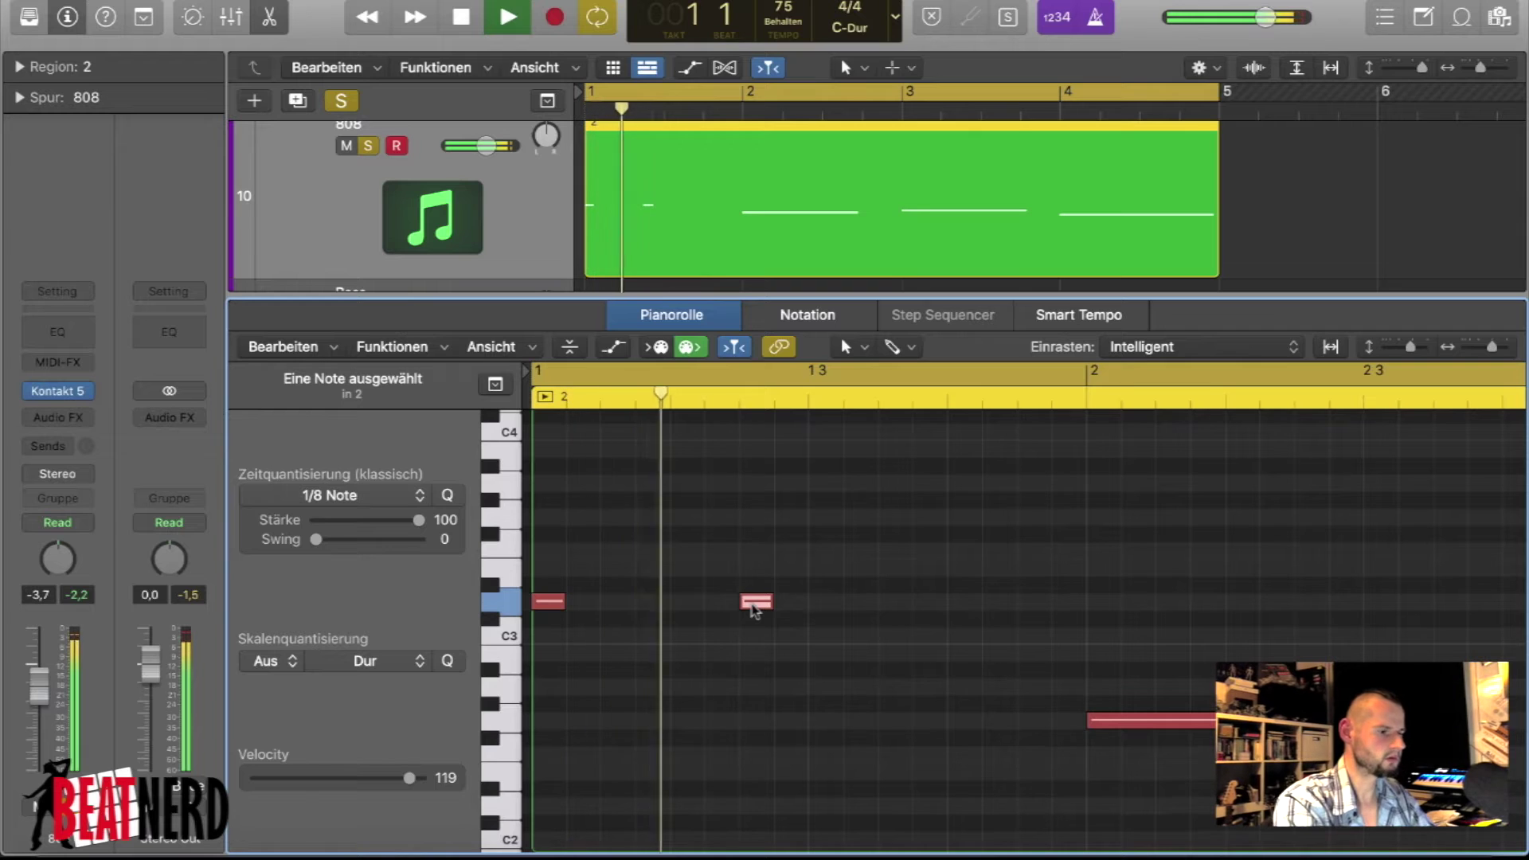
pyautogui.press('space')
# - Copy the second short D3 note up to D4 right after it, lengthen it to an eighth, and play the pattern back
pyautogui.moveTo(749, 605); pyautogui.dragTo(839, 461)
pyautogui.scroll(3, 796, 468)
pyautogui.press('space')
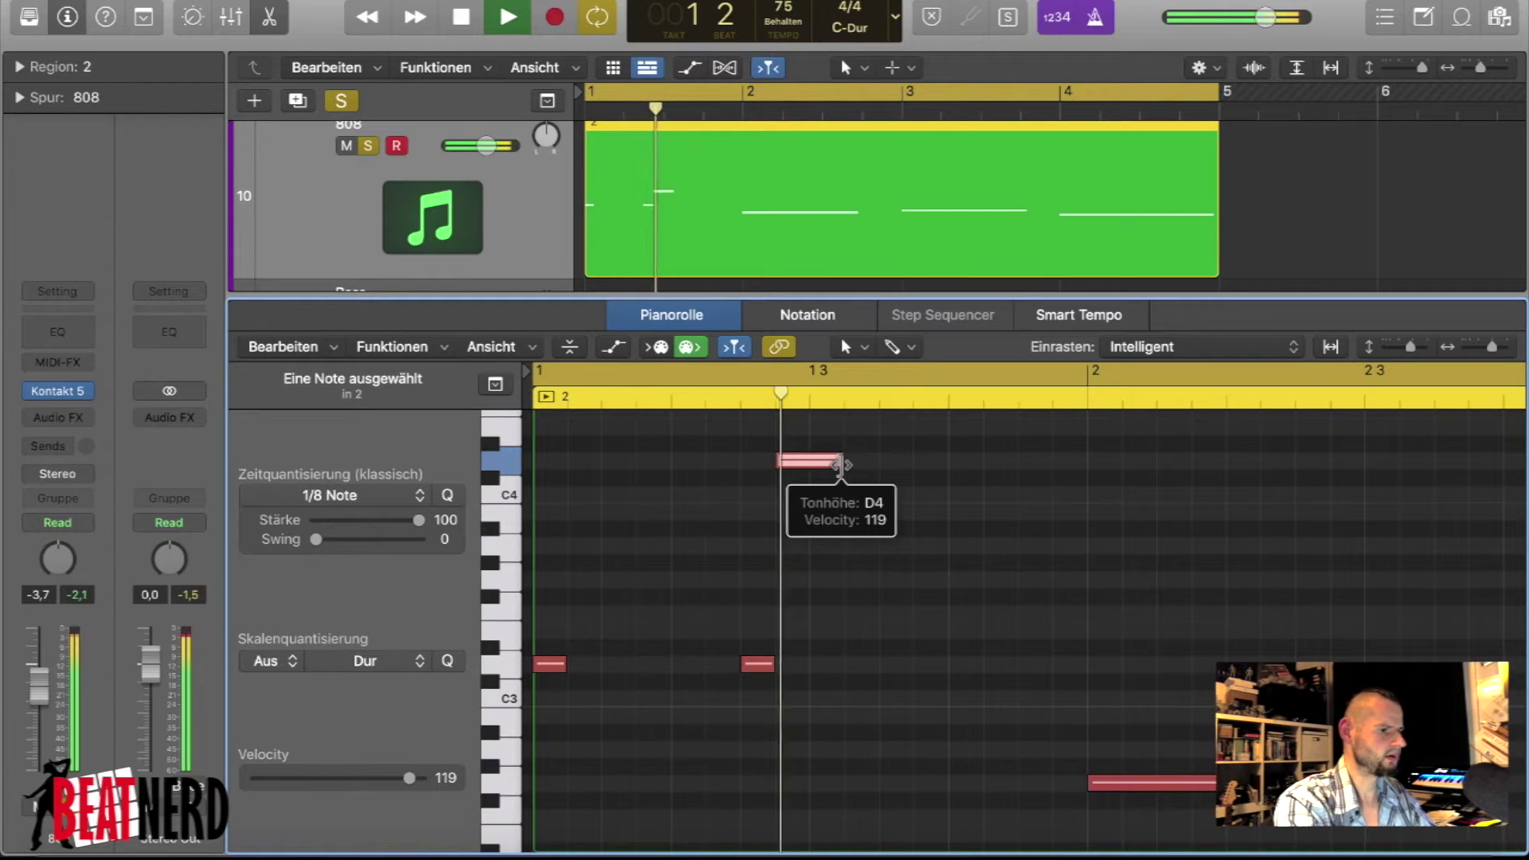
pyautogui.press('space')
pyautogui.press('space')
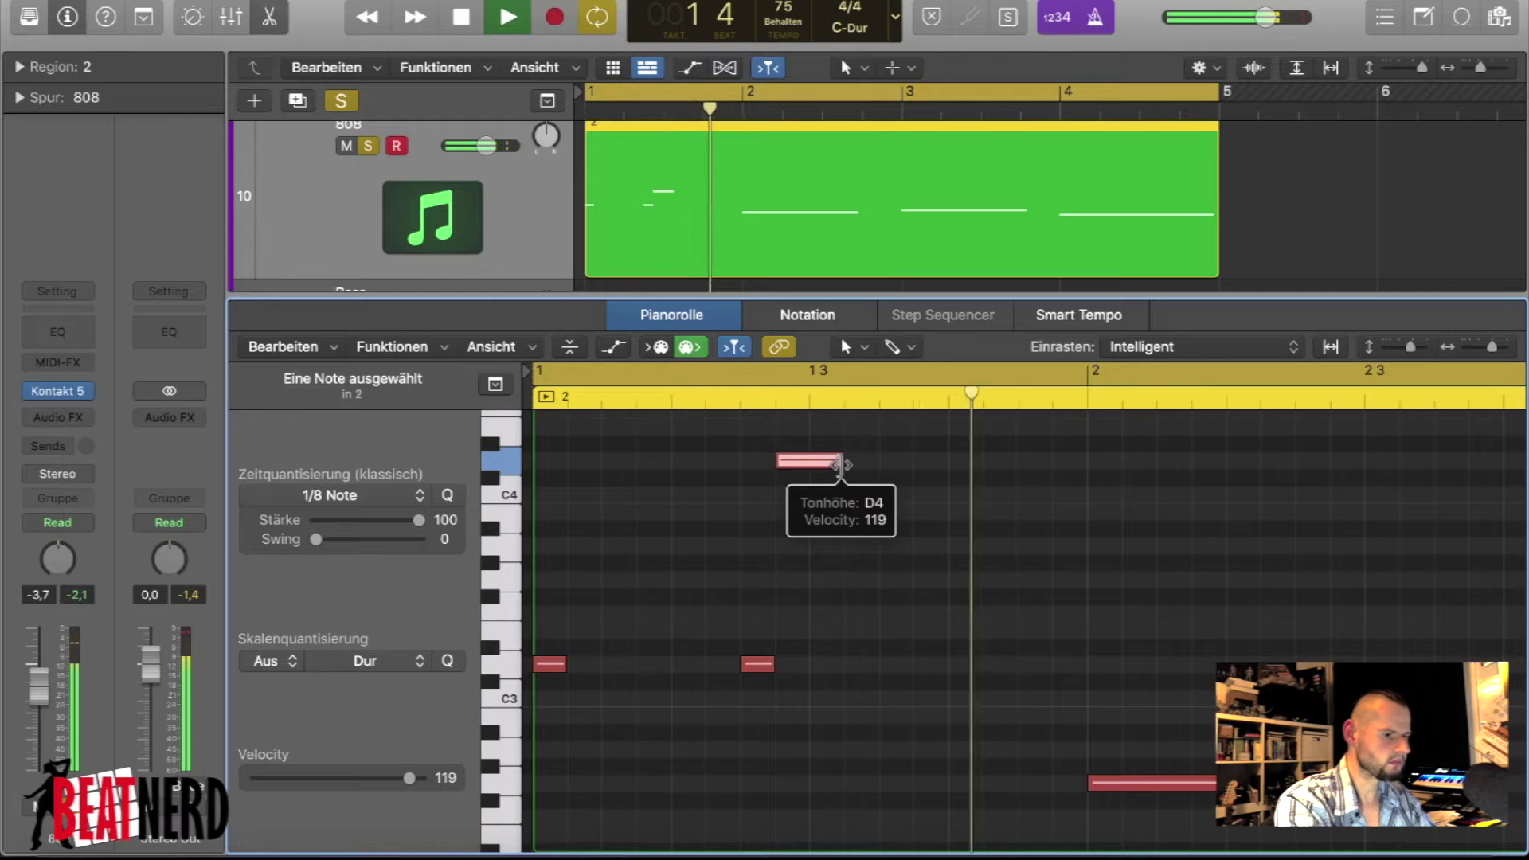
pyautogui.press('space')
# - Copy the short D3 note to the last sixteenth of bar 1 and shorten the G2 note on bar 2 to a sixteenth
pyautogui.moveTo(763, 668); pyautogui.dragTo(1070, 666)
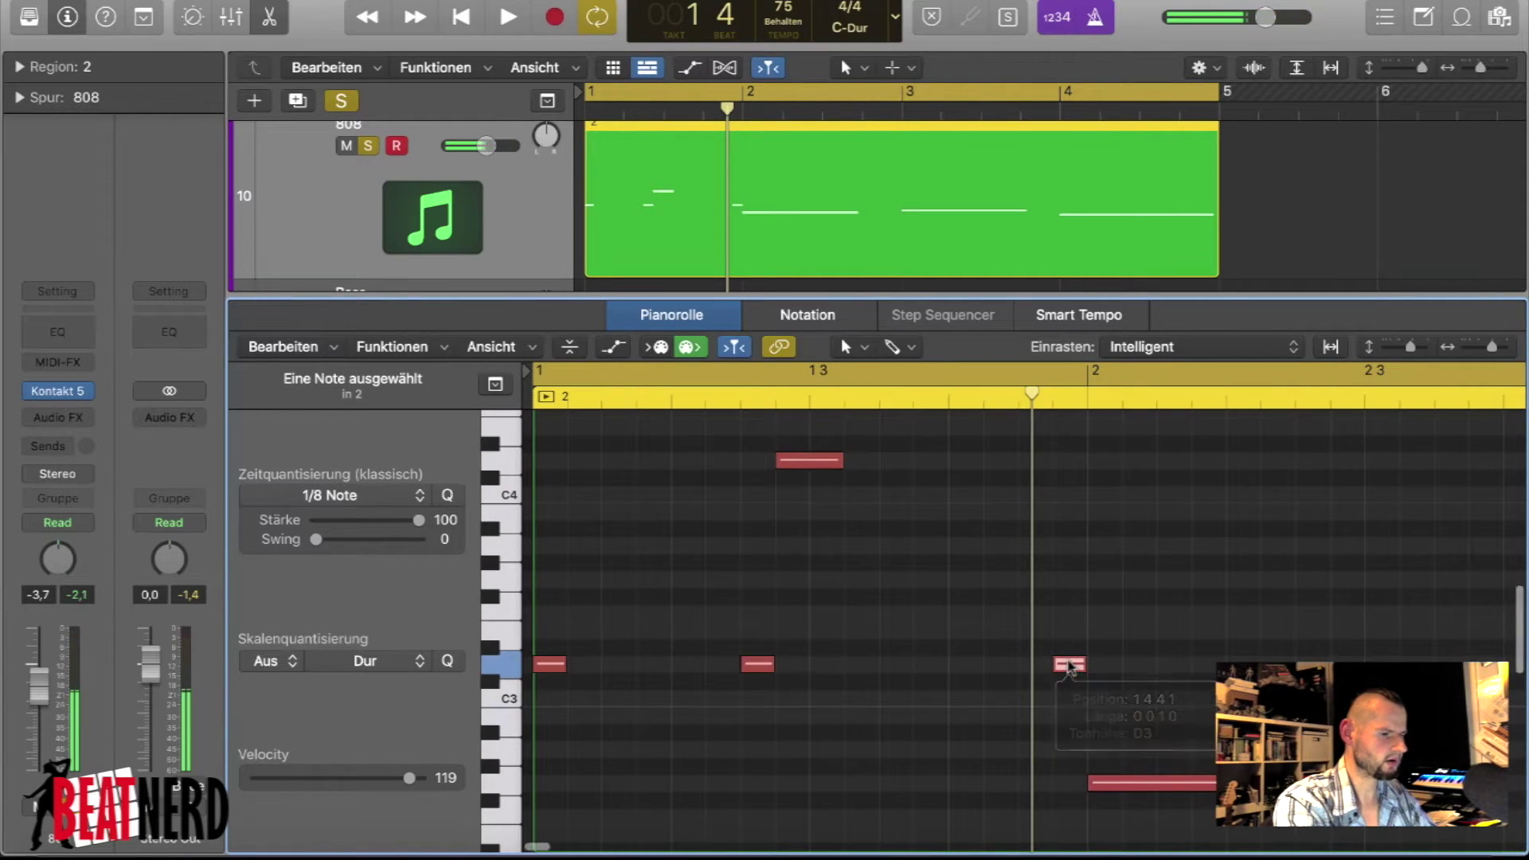
pyautogui.scroll(-5, 1069, 665)
pyautogui.hscroll(5, 1069, 665)
pyautogui.moveTo(1319, 628); pyautogui.dragTo(960, 628)
pyautogui.hscroll(-2, 961, 637)
pyautogui.hscroll(1, 962, 636)
pyautogui.scroll(1, 961, 637)
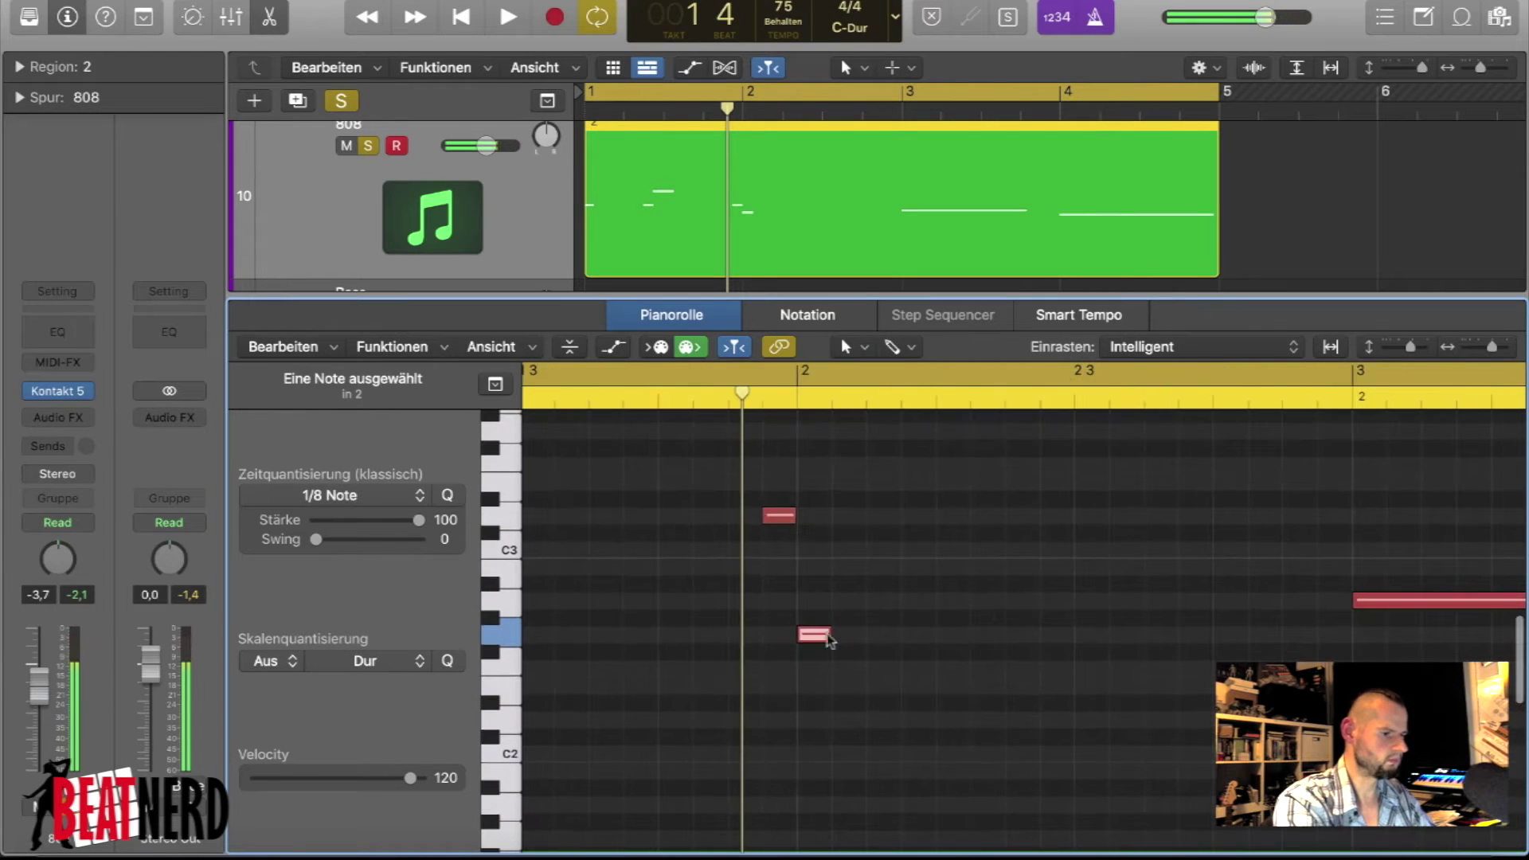
# - Copy the short bar 2 note to add a G2, a B2, a longer G2 on beat 3 and a closing C3, and play back
pyautogui.moveTo(813, 637); pyautogui.dragTo(1175, 635)
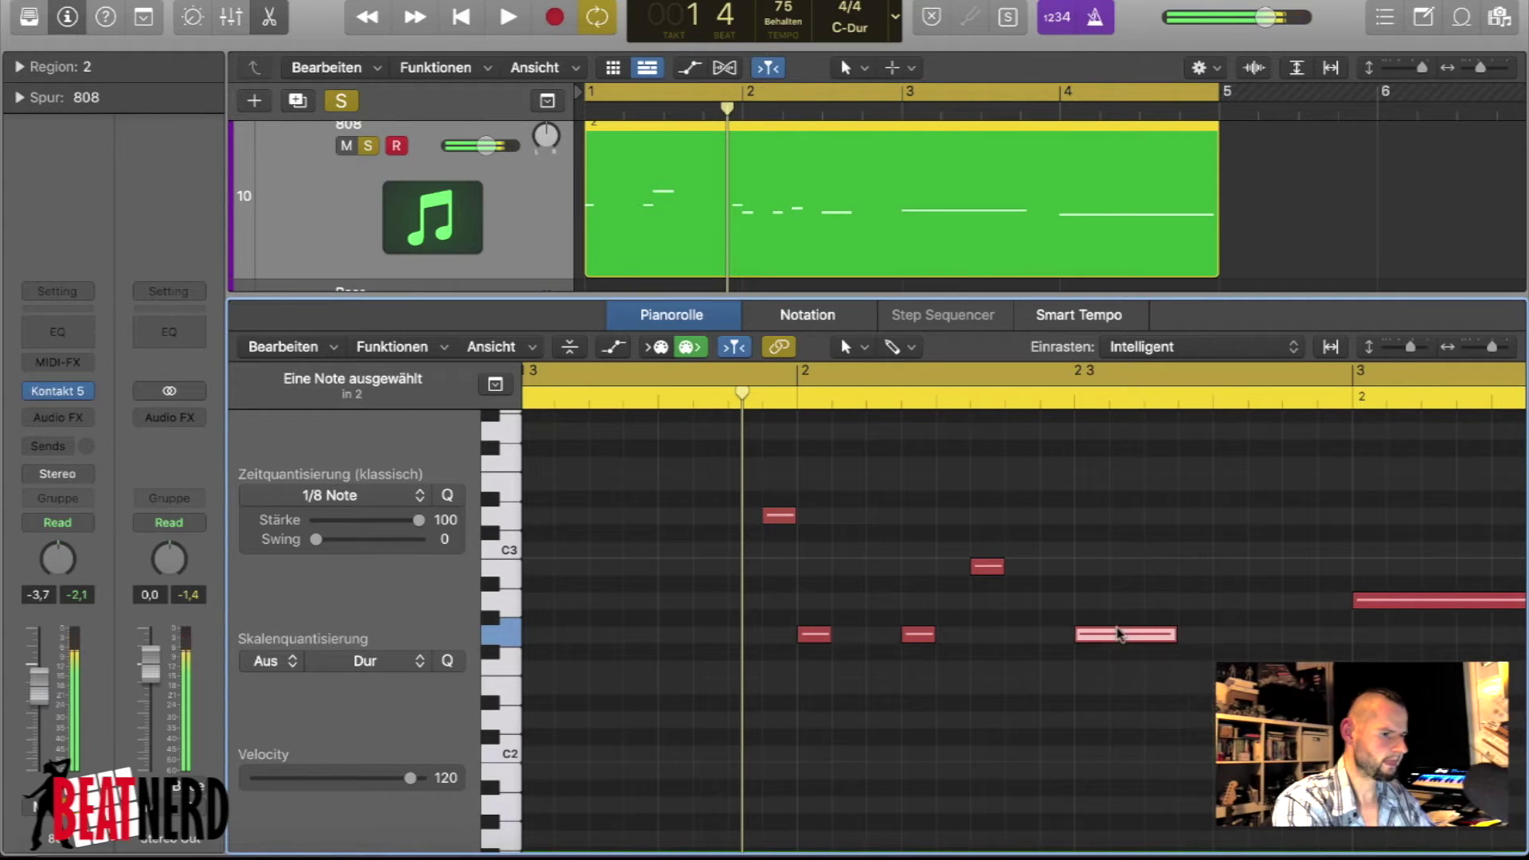
pyautogui.moveTo(987, 563); pyautogui.dragTo(1335, 550)
pyautogui.press('space')
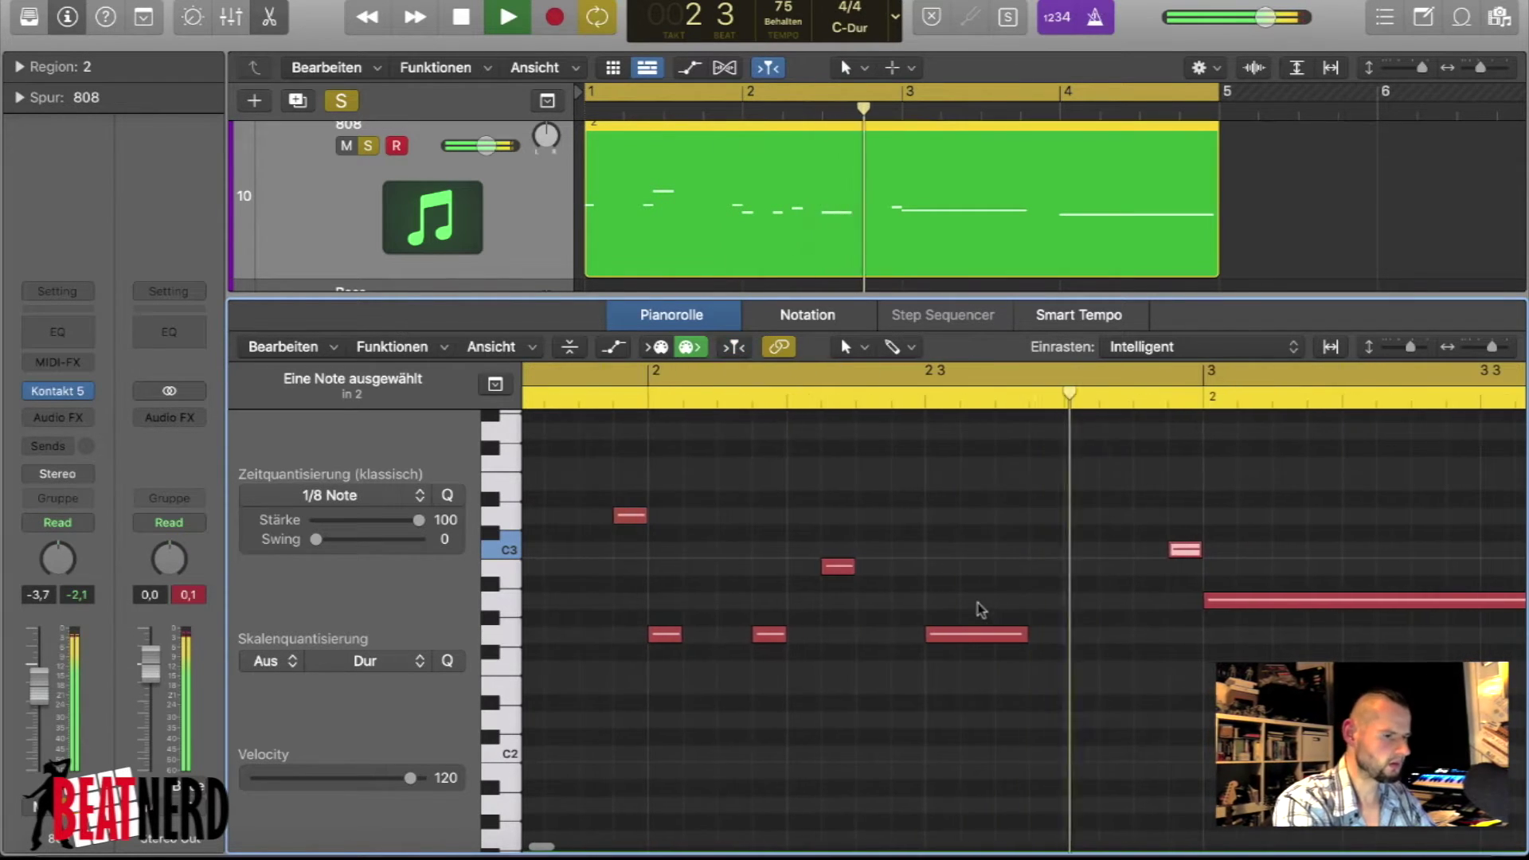
pyautogui.press('space')
# - Try the longer note on beat 3 of bar 2 at A2 and play the passage from bar 2
pyautogui.moveTo(971, 635); pyautogui.dragTo(972, 601)
pyautogui.doubleClick(653, 410)
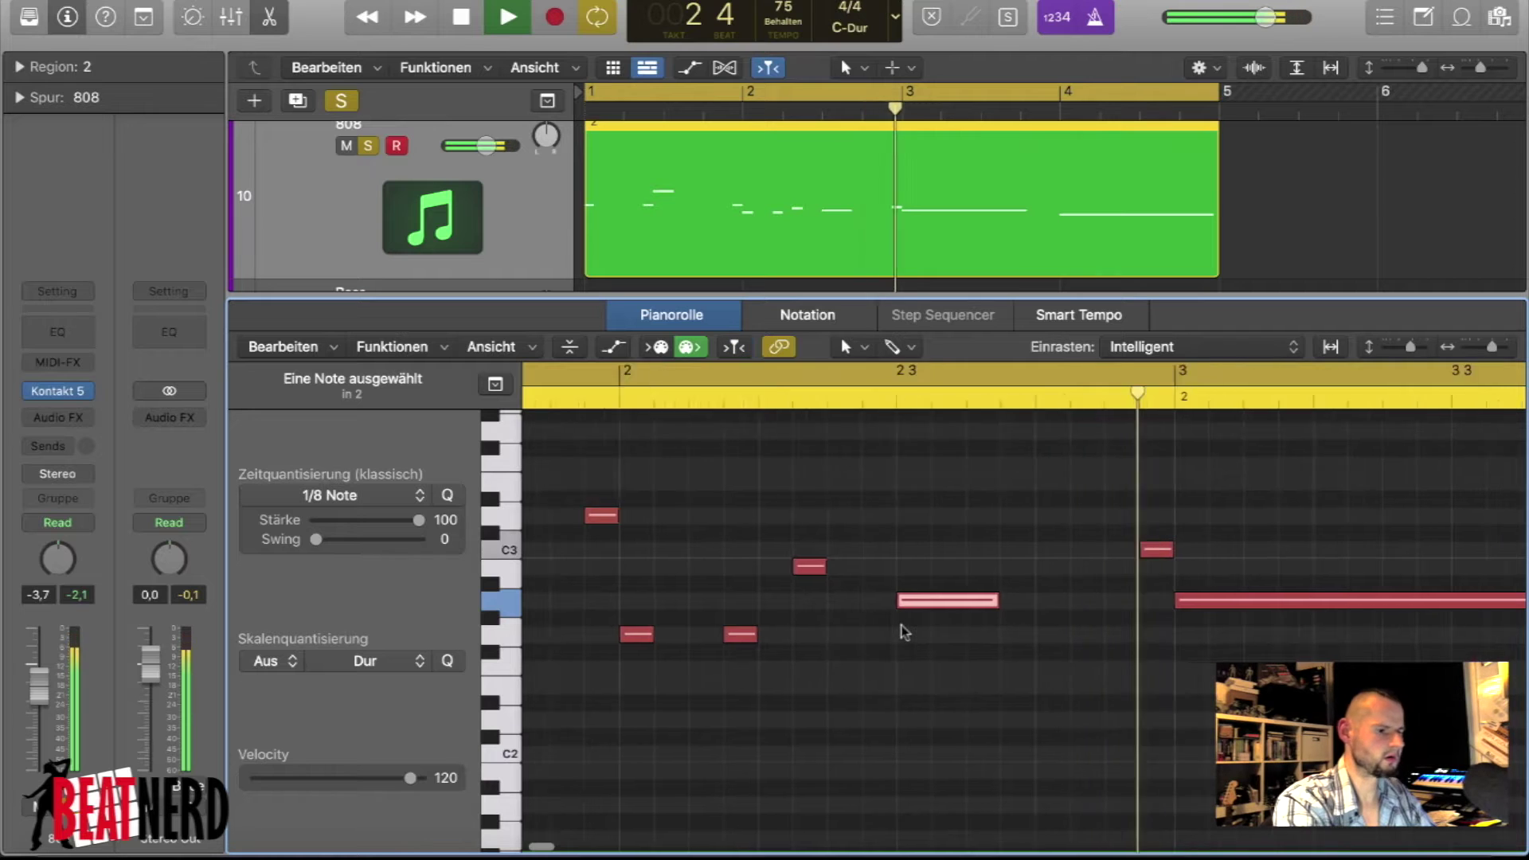
pyautogui.press('space')
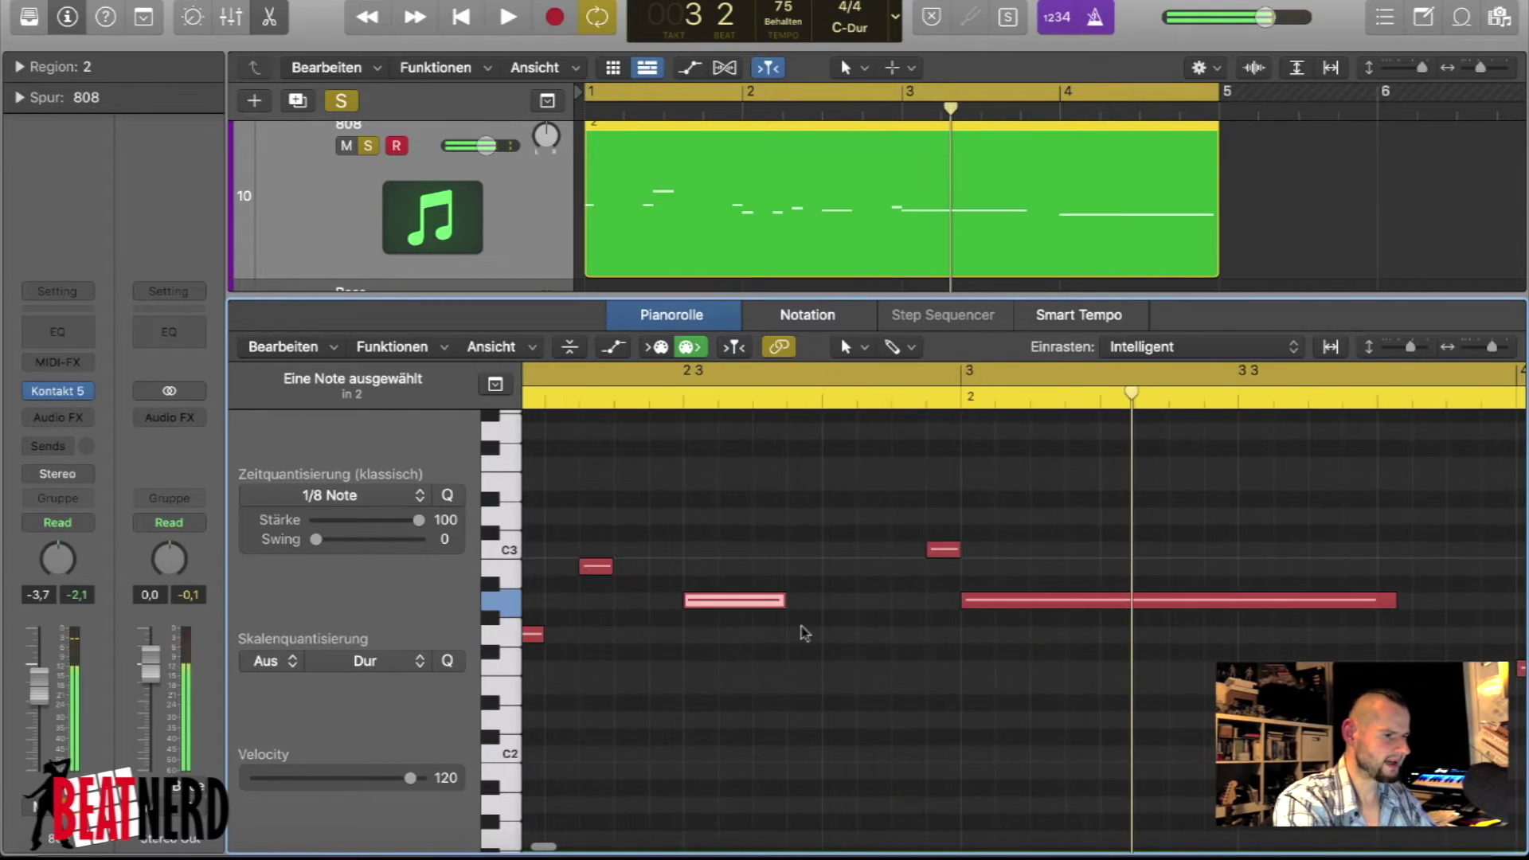
# - Raise the longer note on beat 3 of bar 2 to D3 and play the passage from bar 2
pyautogui.click(802, 631)
pyautogui.moveTo(740, 601); pyautogui.dragTo(740, 515)
pyautogui.hscroll(-5, 542, 402)
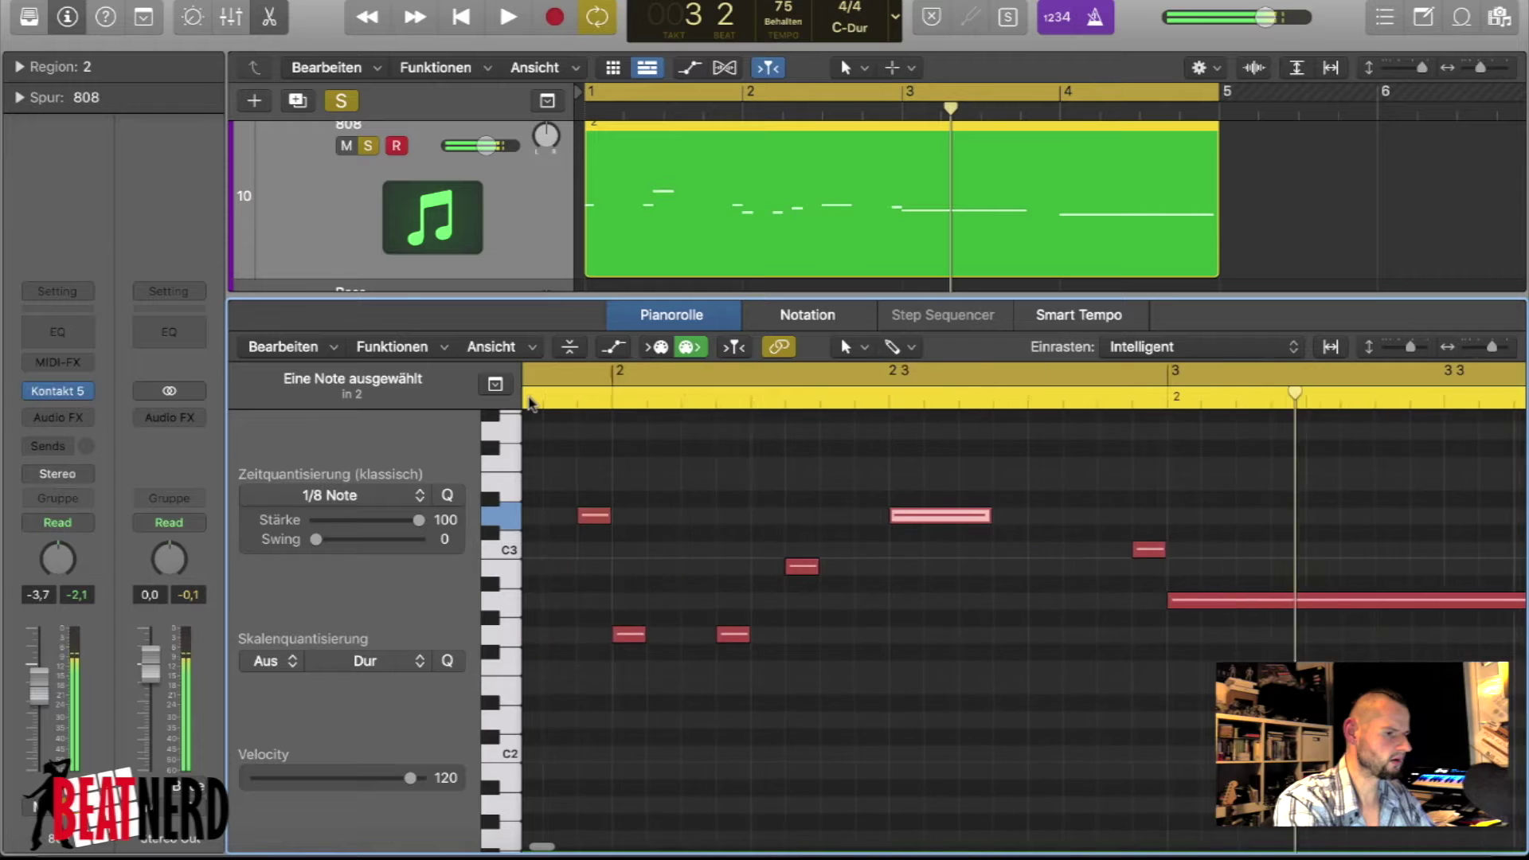
pyautogui.click(608, 396)
pyautogui.press('space')
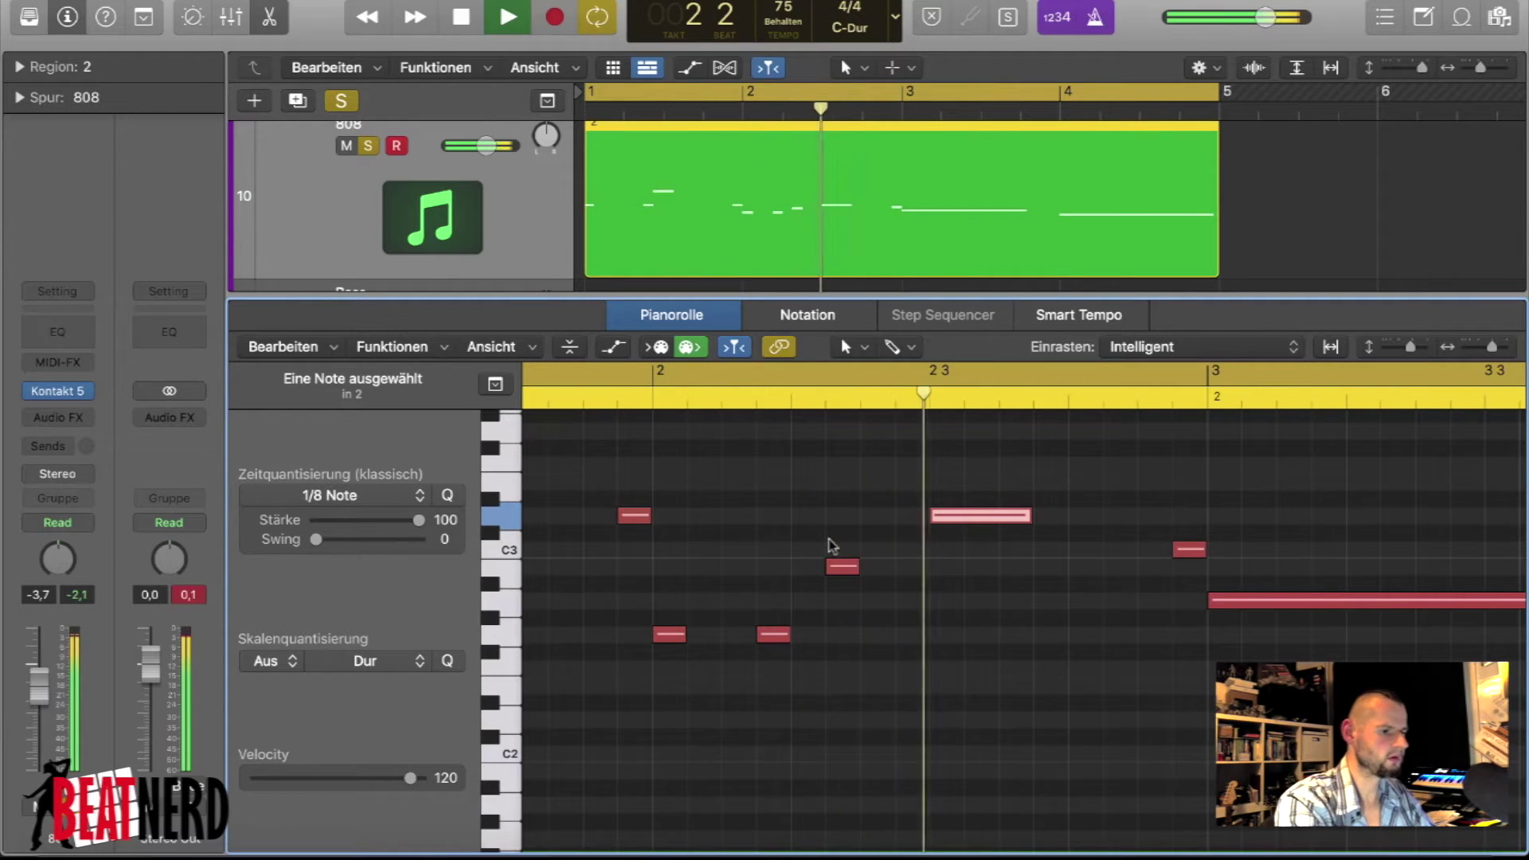
# - Lower the longer note on beat 3 of bar 2 to C3 and play the passage from bar 2
pyautogui.press('space')
pyautogui.moveTo(983, 520); pyautogui.dragTo(969, 548)
pyautogui.click(647, 398)
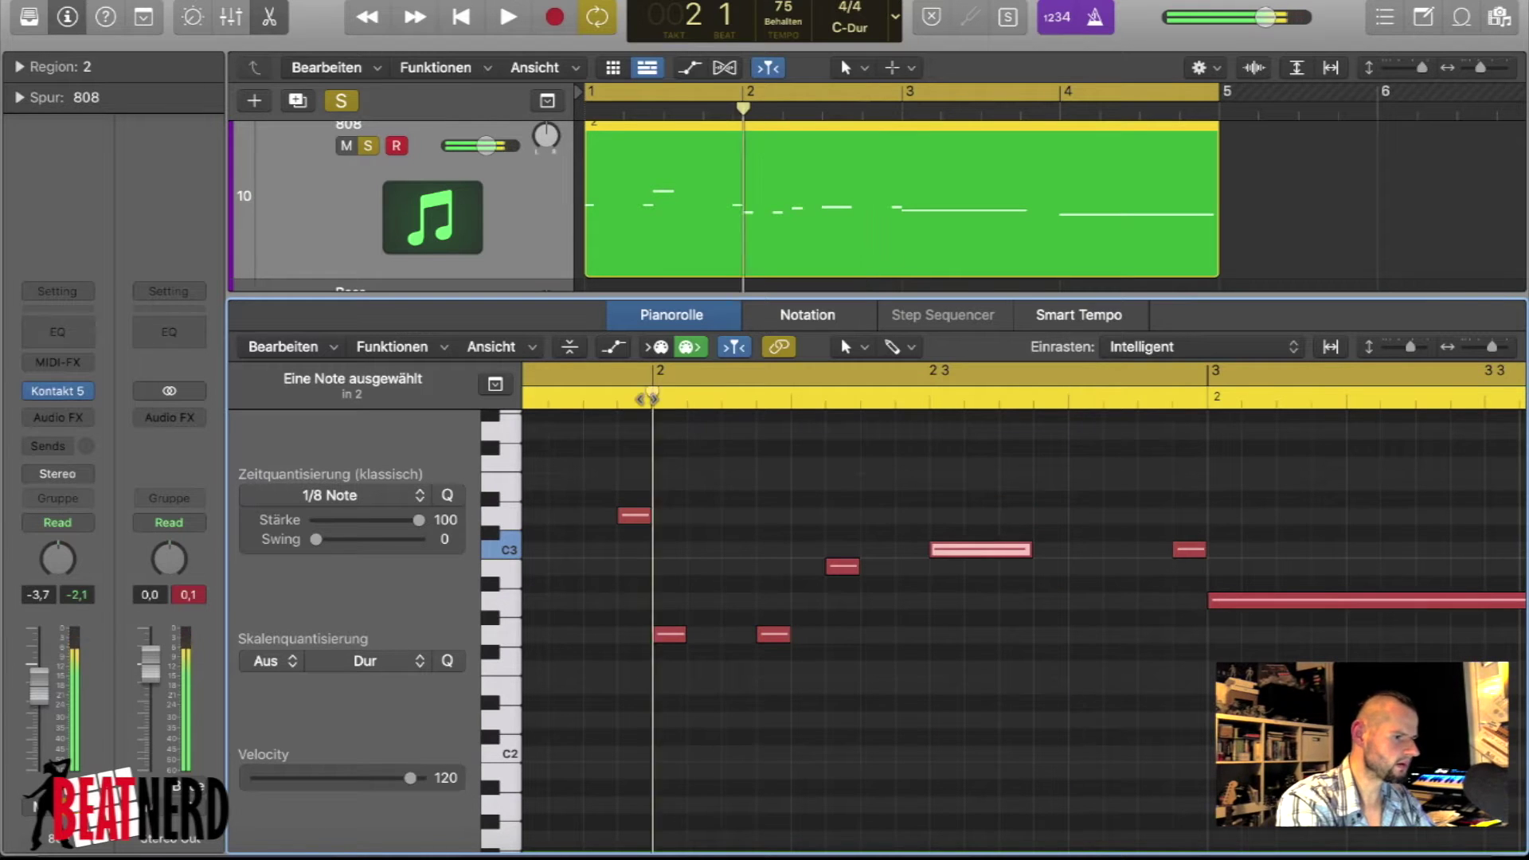
pyautogui.press('space')
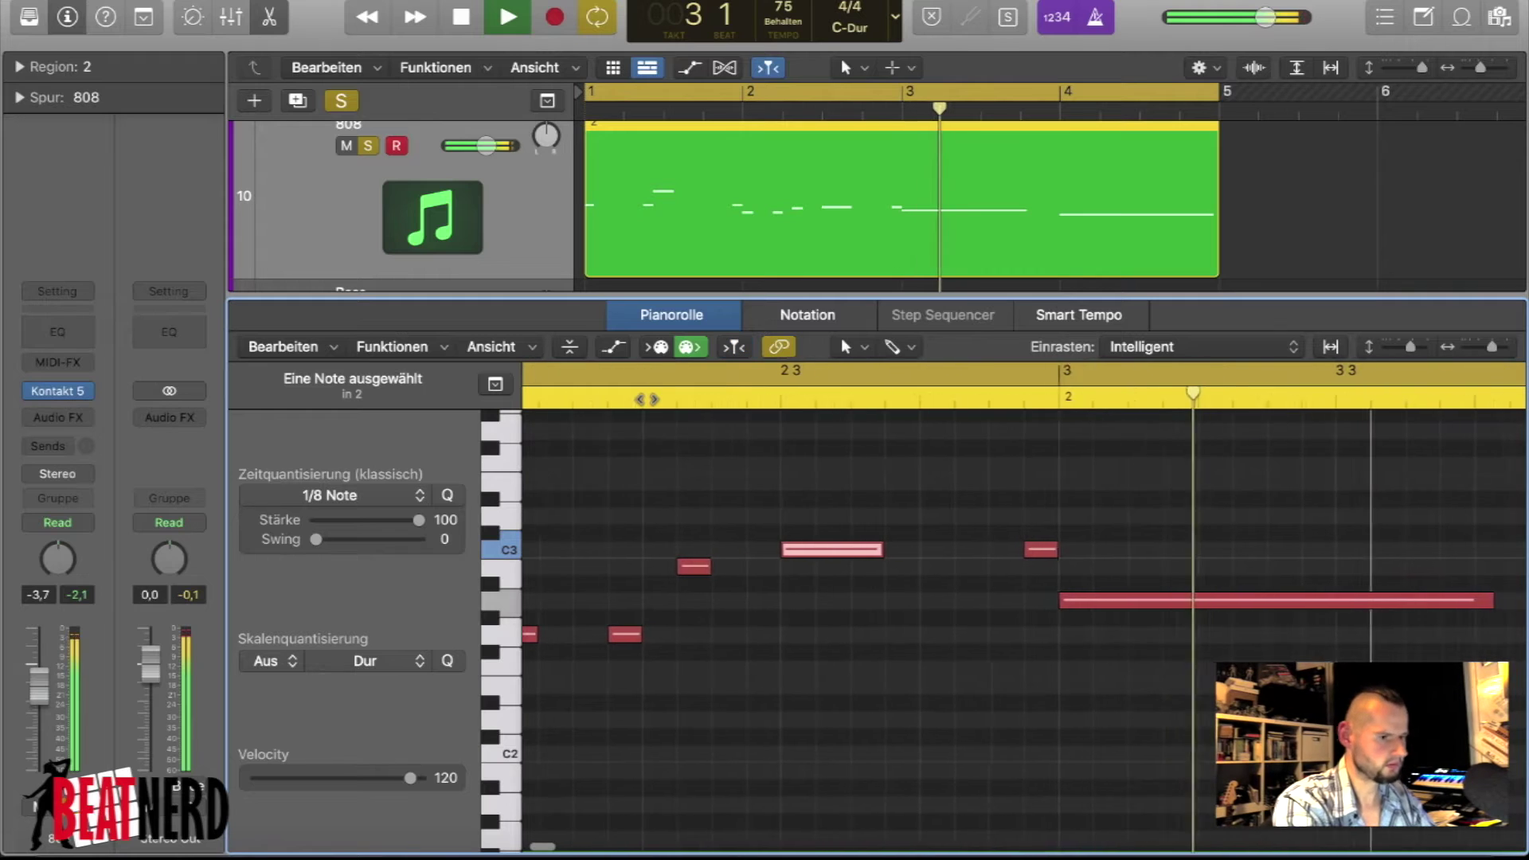
# - Replace bar 3's sustained A2 with sixteenth notes A2, A2, B2, G2 and D2, and play back from bar 2
pyautogui.press('space')
pyautogui.hscroll(5, 1110, 537)
pyautogui.moveTo(1260, 599); pyautogui.dragTo(1144, 635)
pyautogui.hscroll(-2, 1141, 646)
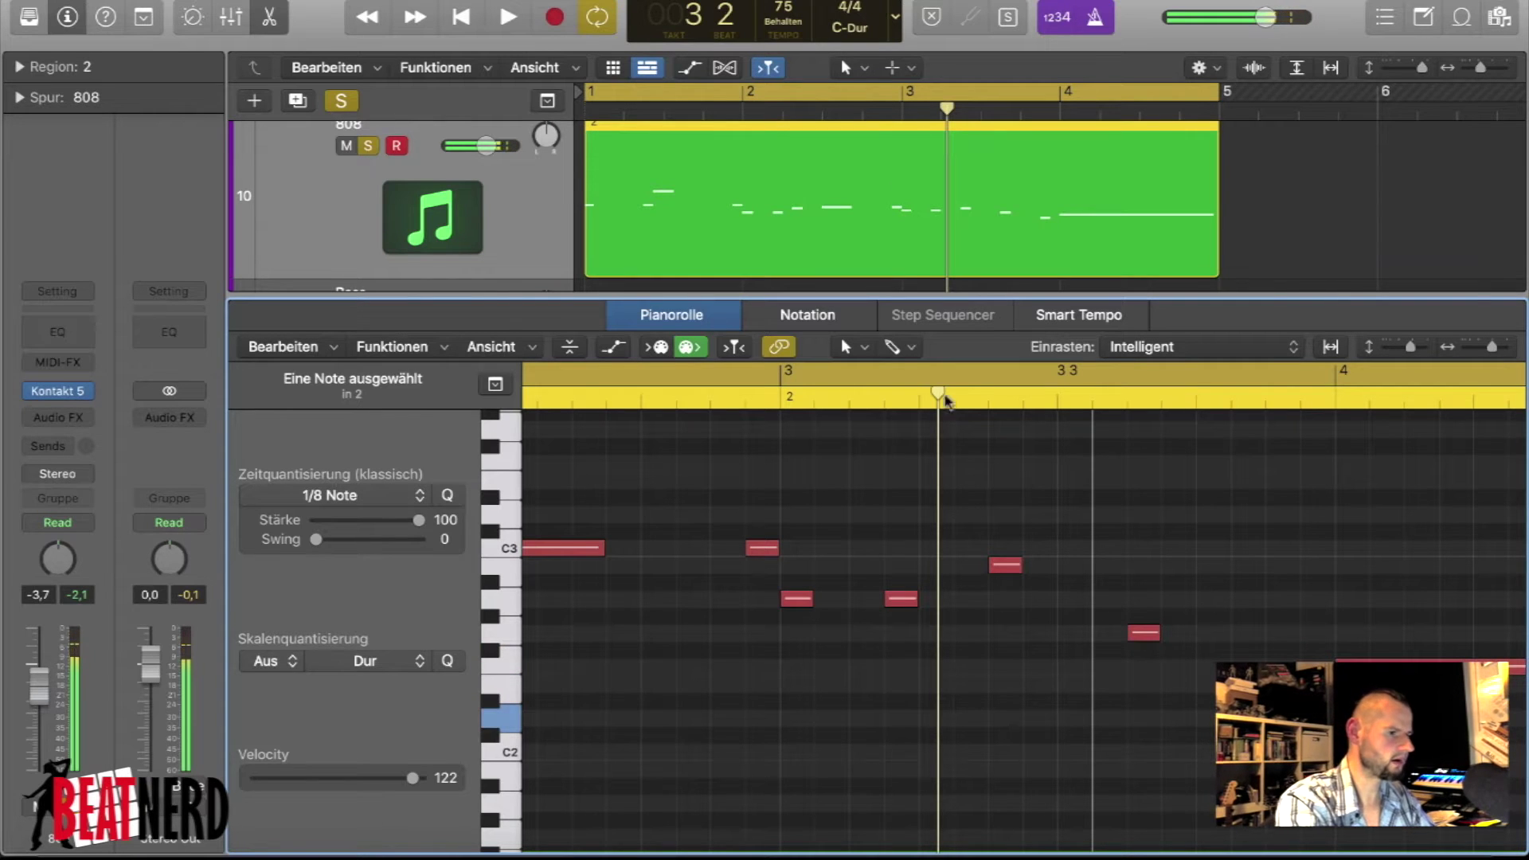
pyautogui.doubleClick(749, 110)
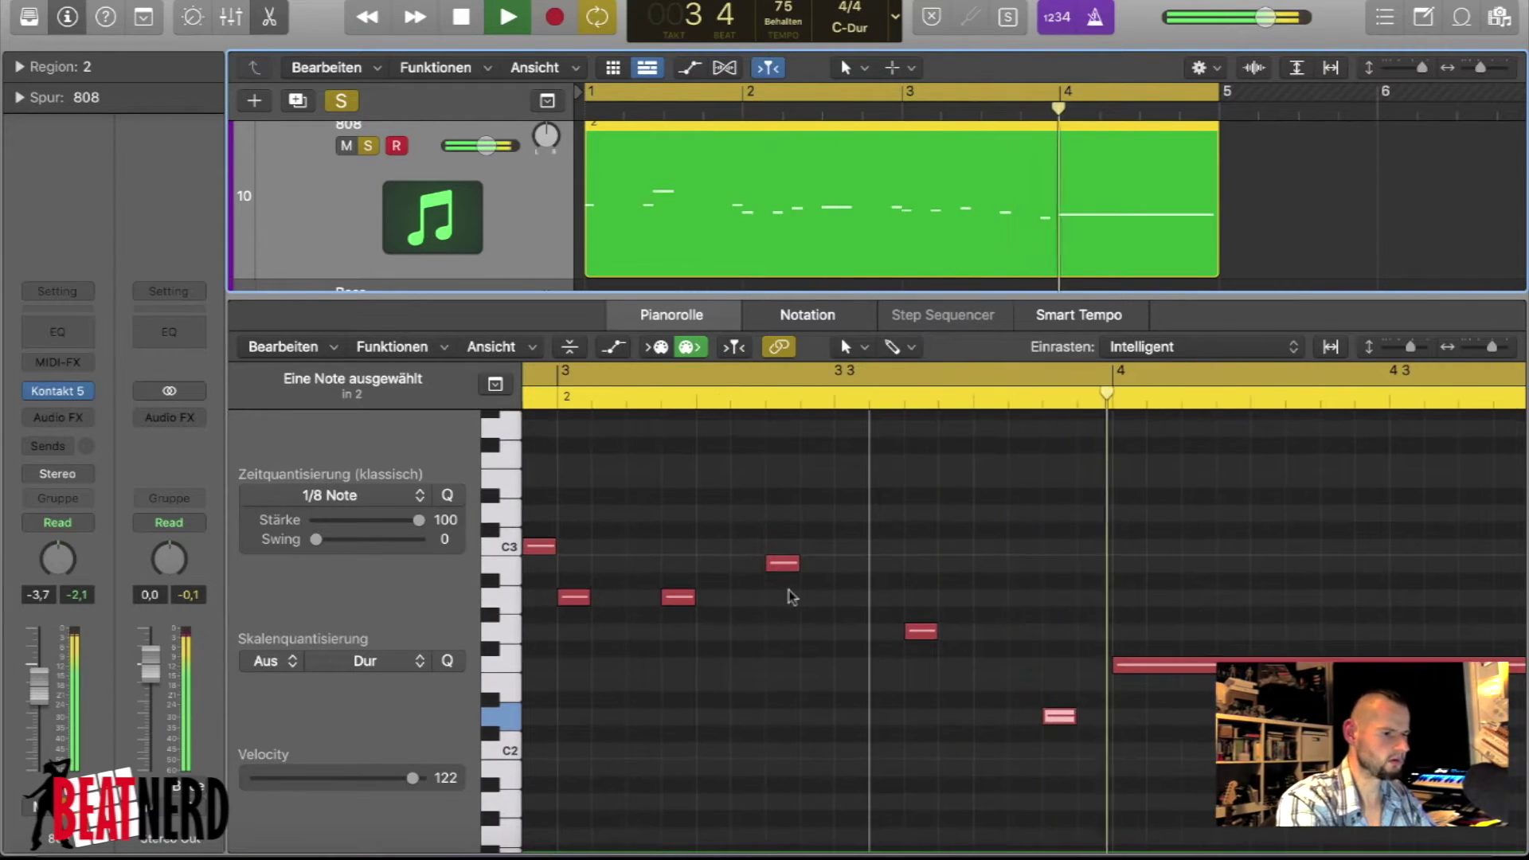
pyautogui.press('space')
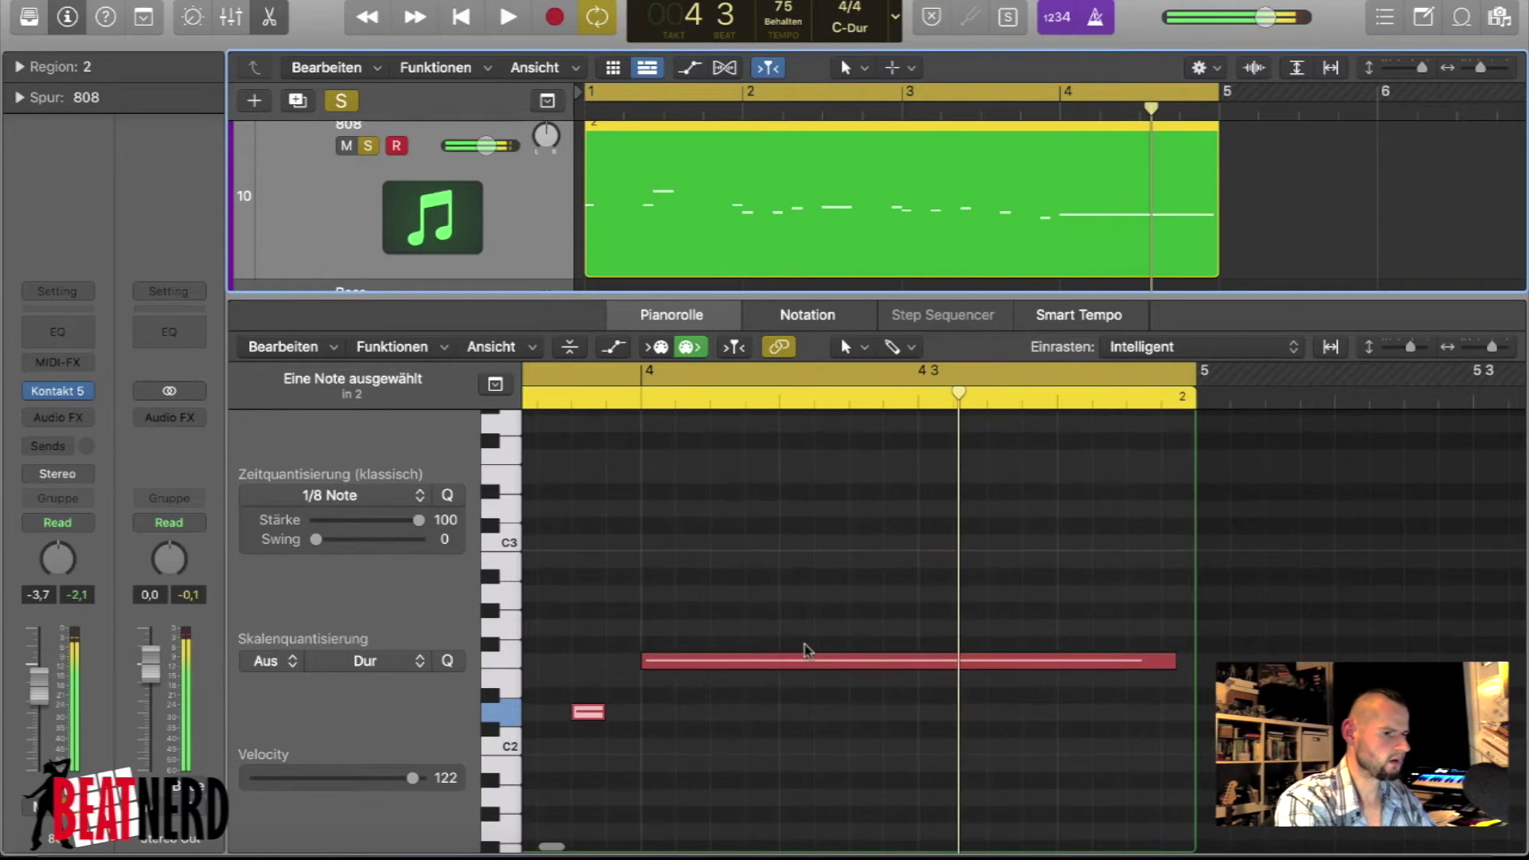
# - Shorten the sustained F2 in bar 4 to three beats and copy the short note into a rising G2, A2, B2 run ending the bar
pyautogui.moveTo(1161, 660); pyautogui.dragTo(1055, 661)
pyautogui.click(591, 712)
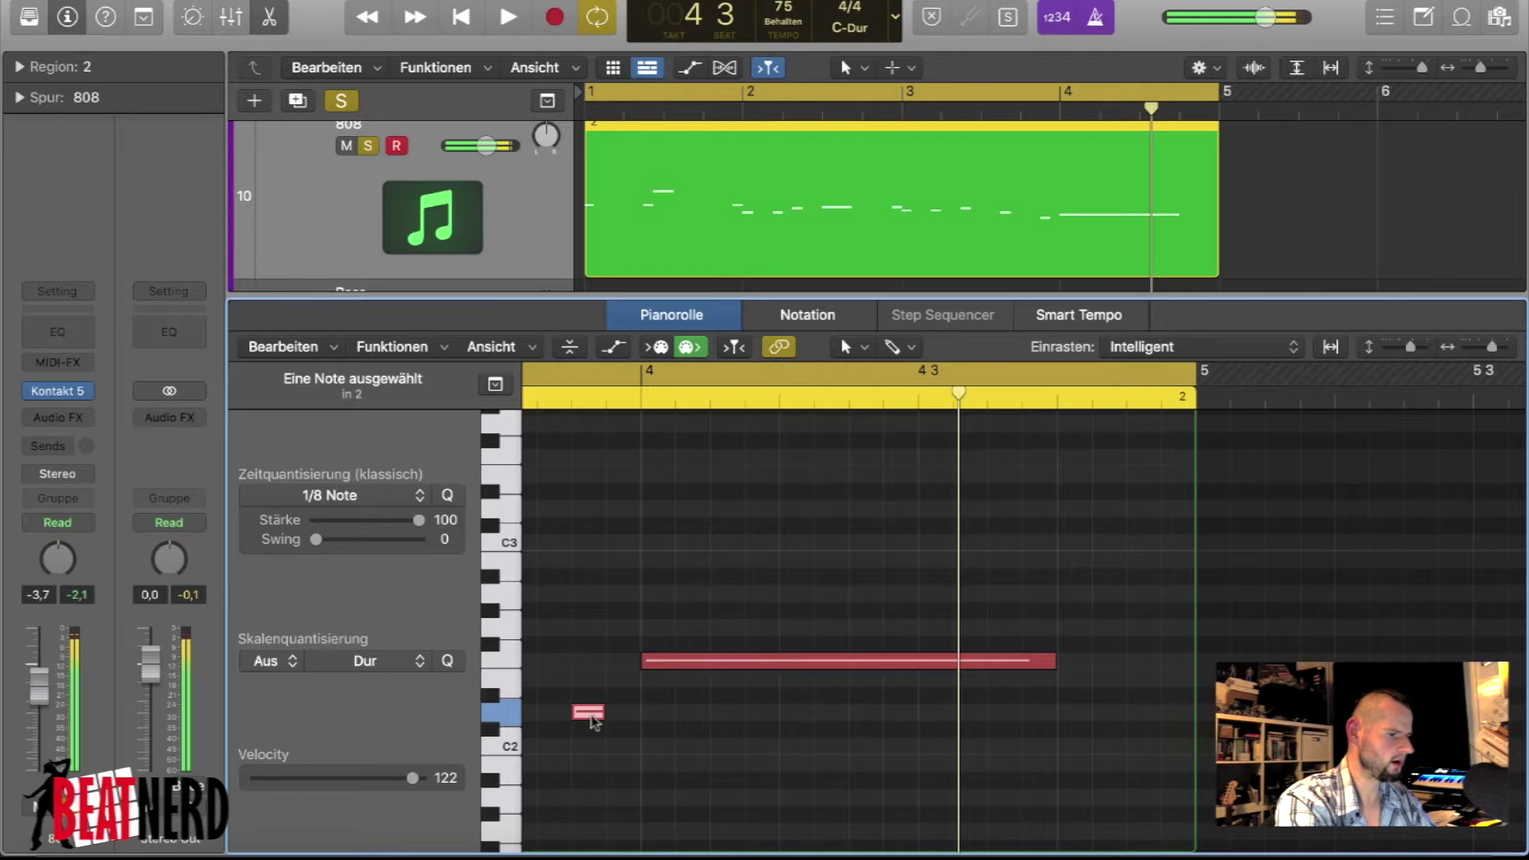
pyautogui.hscroll(-5, 591, 717)
pyautogui.hscroll(3, 599, 720)
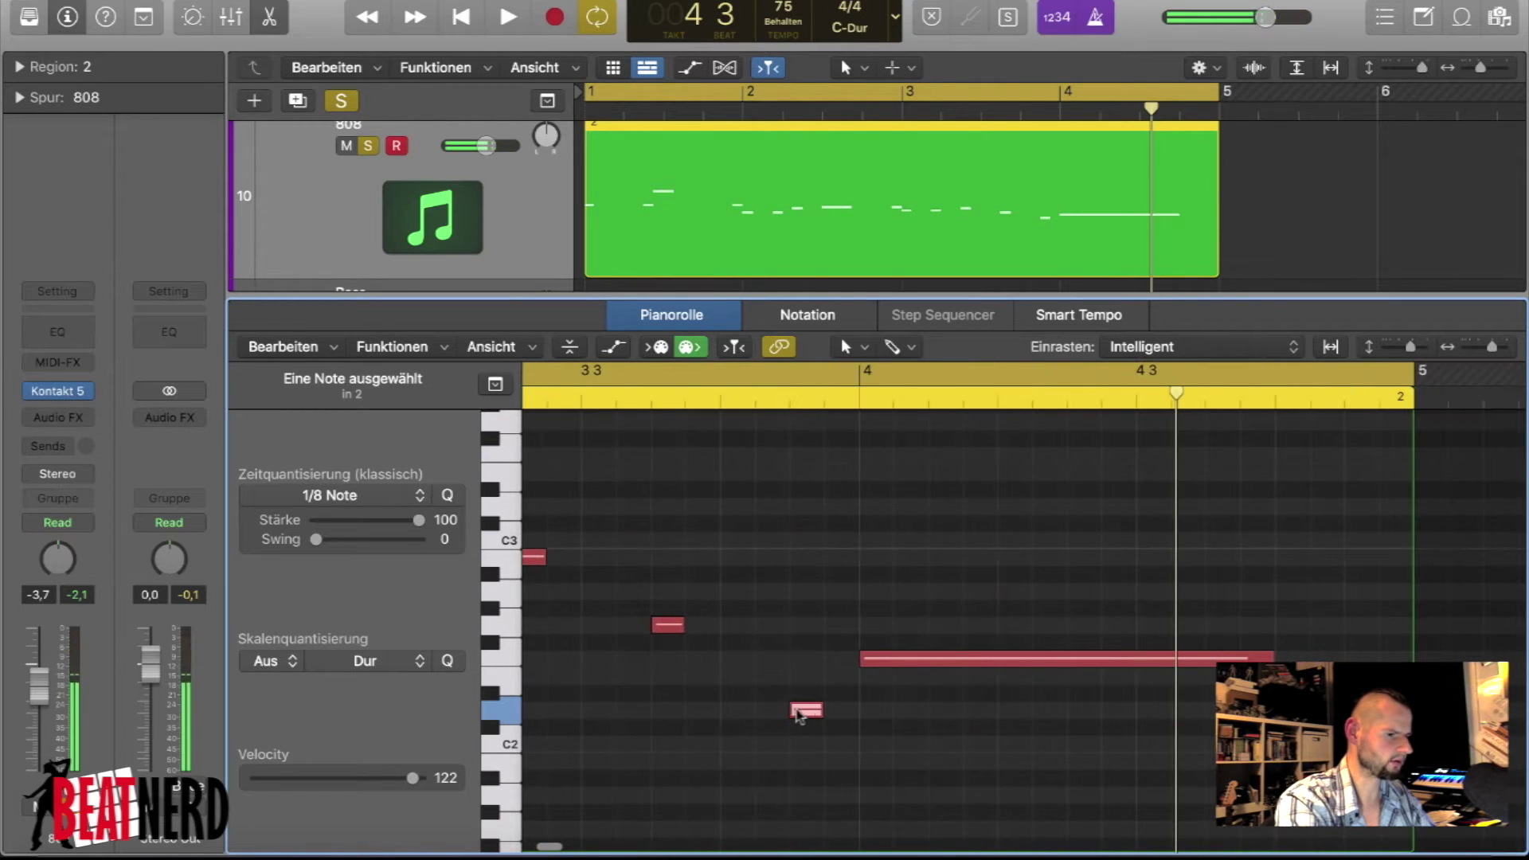
pyautogui.keyDown('alt'); pyautogui.moveTo(799, 715); pyautogui.dragTo(1328, 625); pyautogui.keyUp('alt')
pyautogui.hscroll(2, 1216, 626)
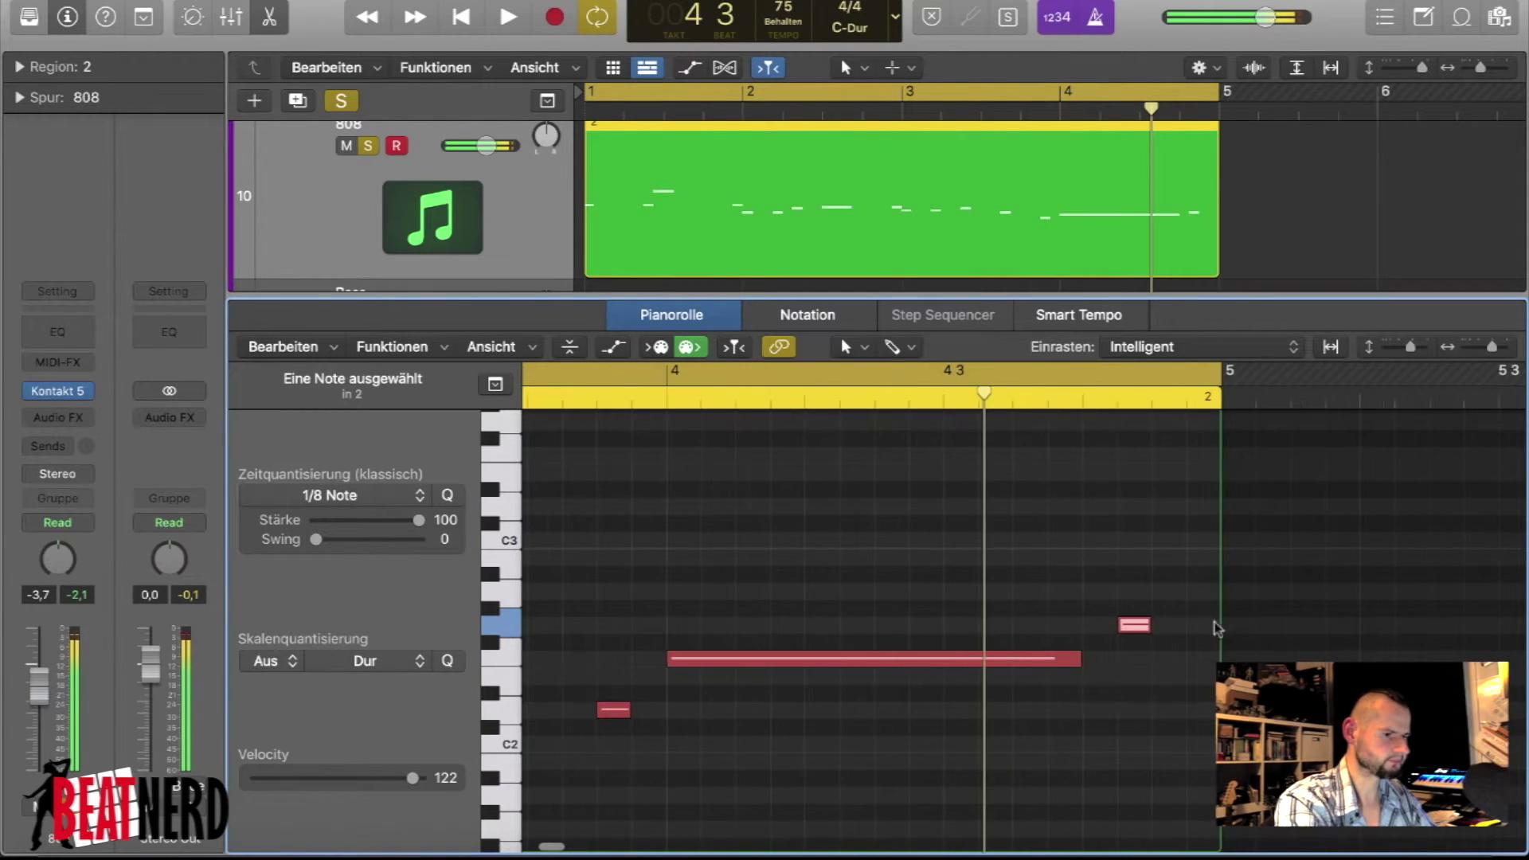
pyautogui.keyDown('alt'); pyautogui.moveTo(1143, 630); pyautogui.dragTo(1204, 563); pyautogui.keyUp('alt')
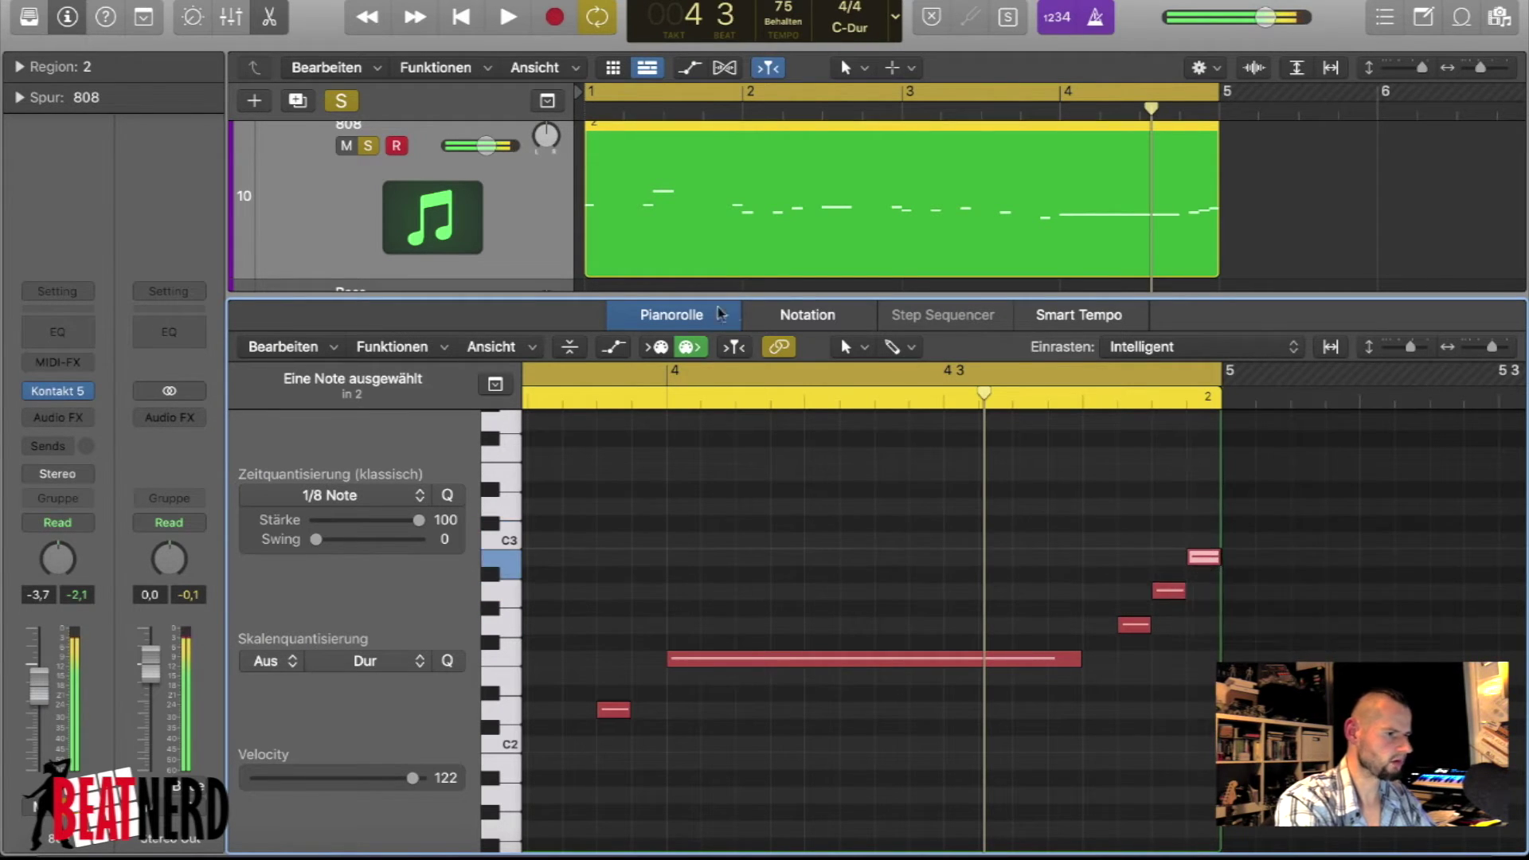
# - Try the high D4 note in bar 1 at A3 and play the bass line from the start
pyautogui.doubleClick(667, 410)
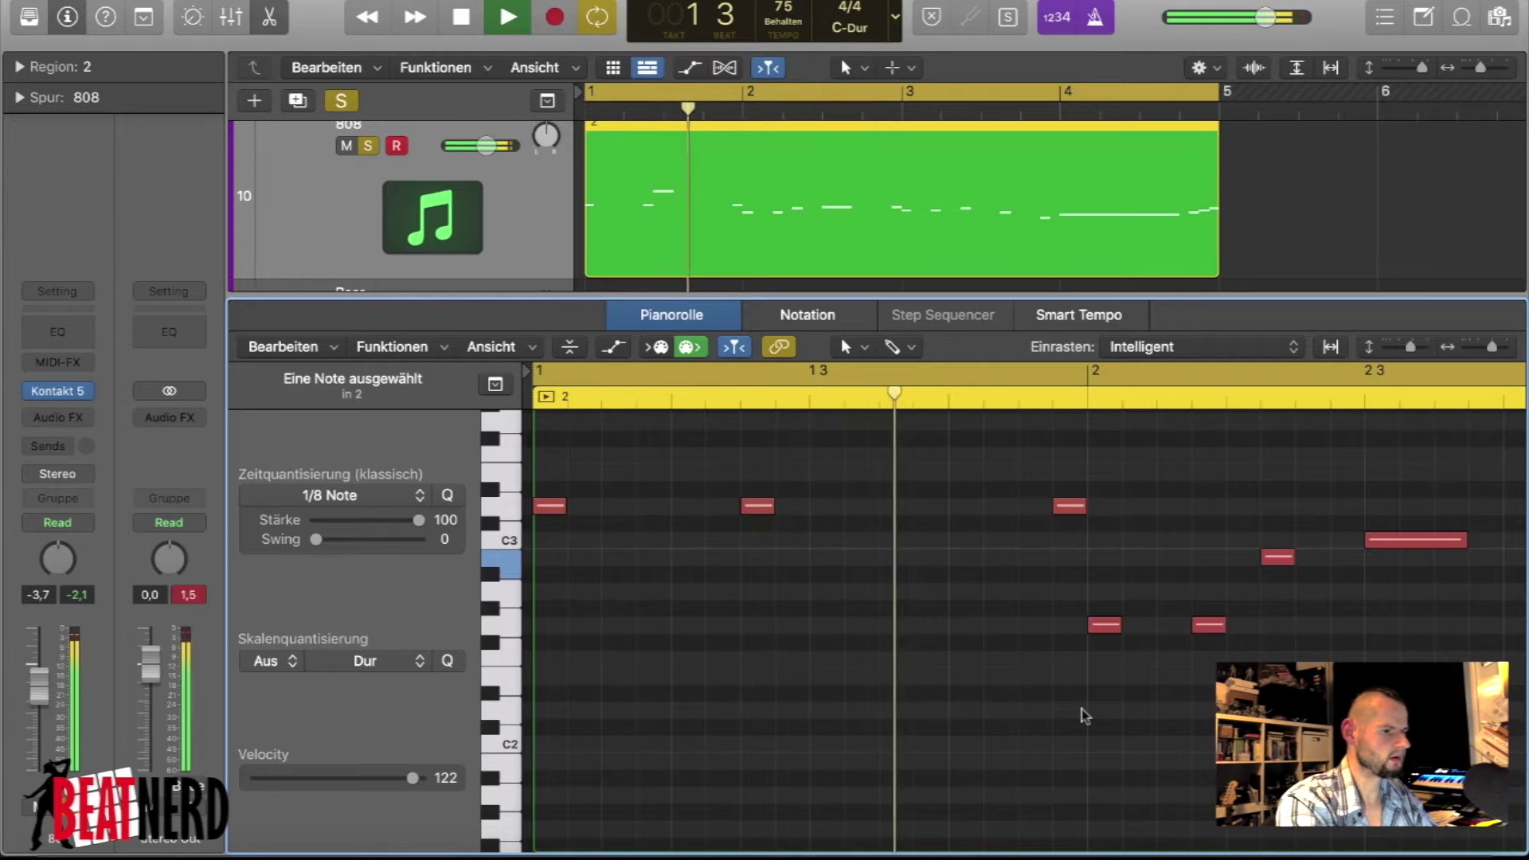
pyautogui.scroll(3, 1083, 714)
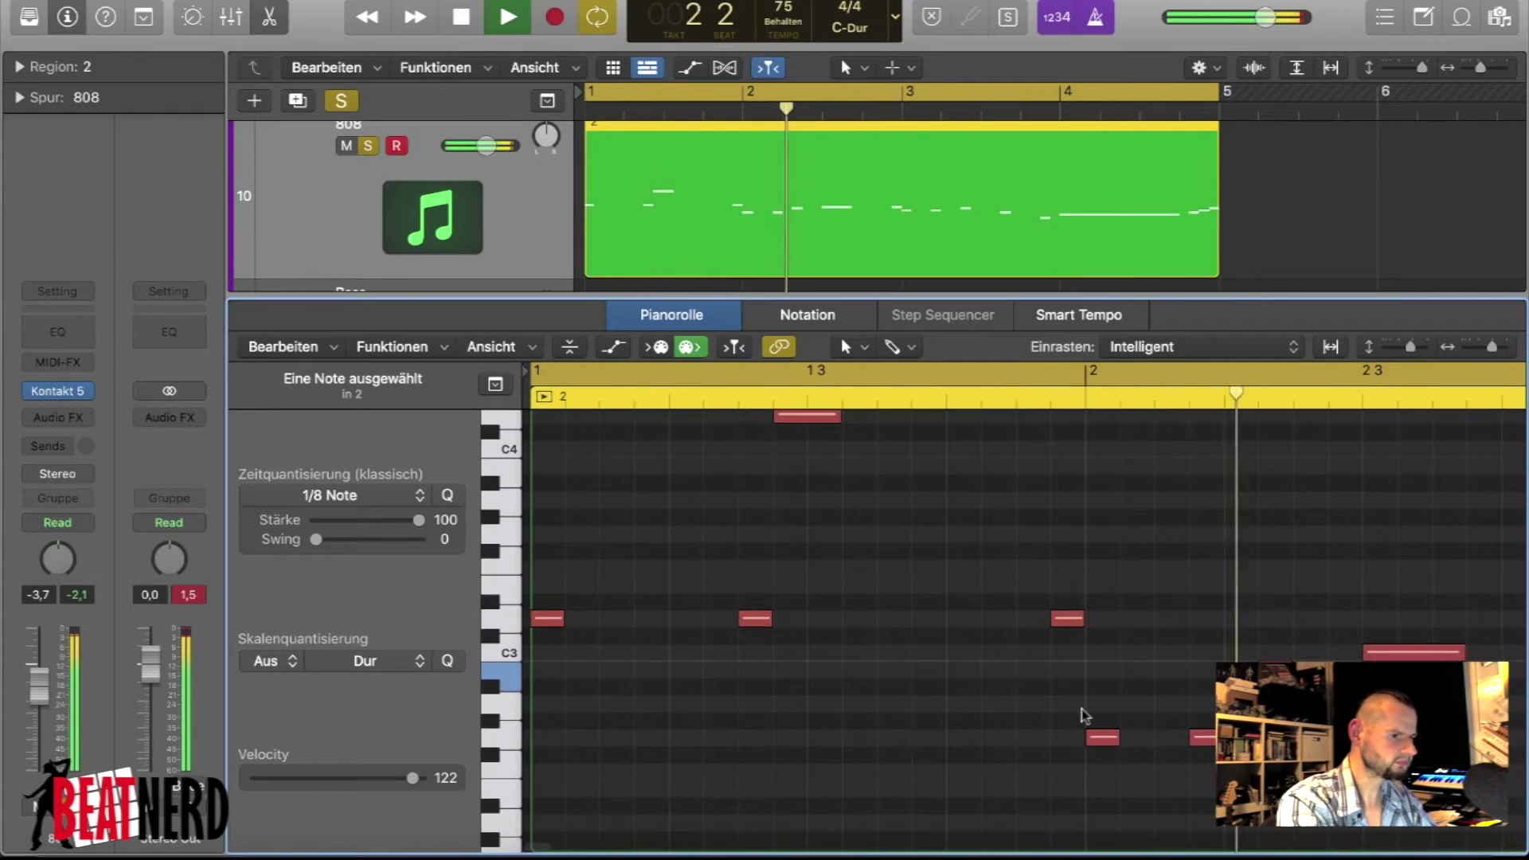
pyautogui.press('space')
pyautogui.moveTo(806, 418); pyautogui.dragTo(805, 511)
pyautogui.press('space')
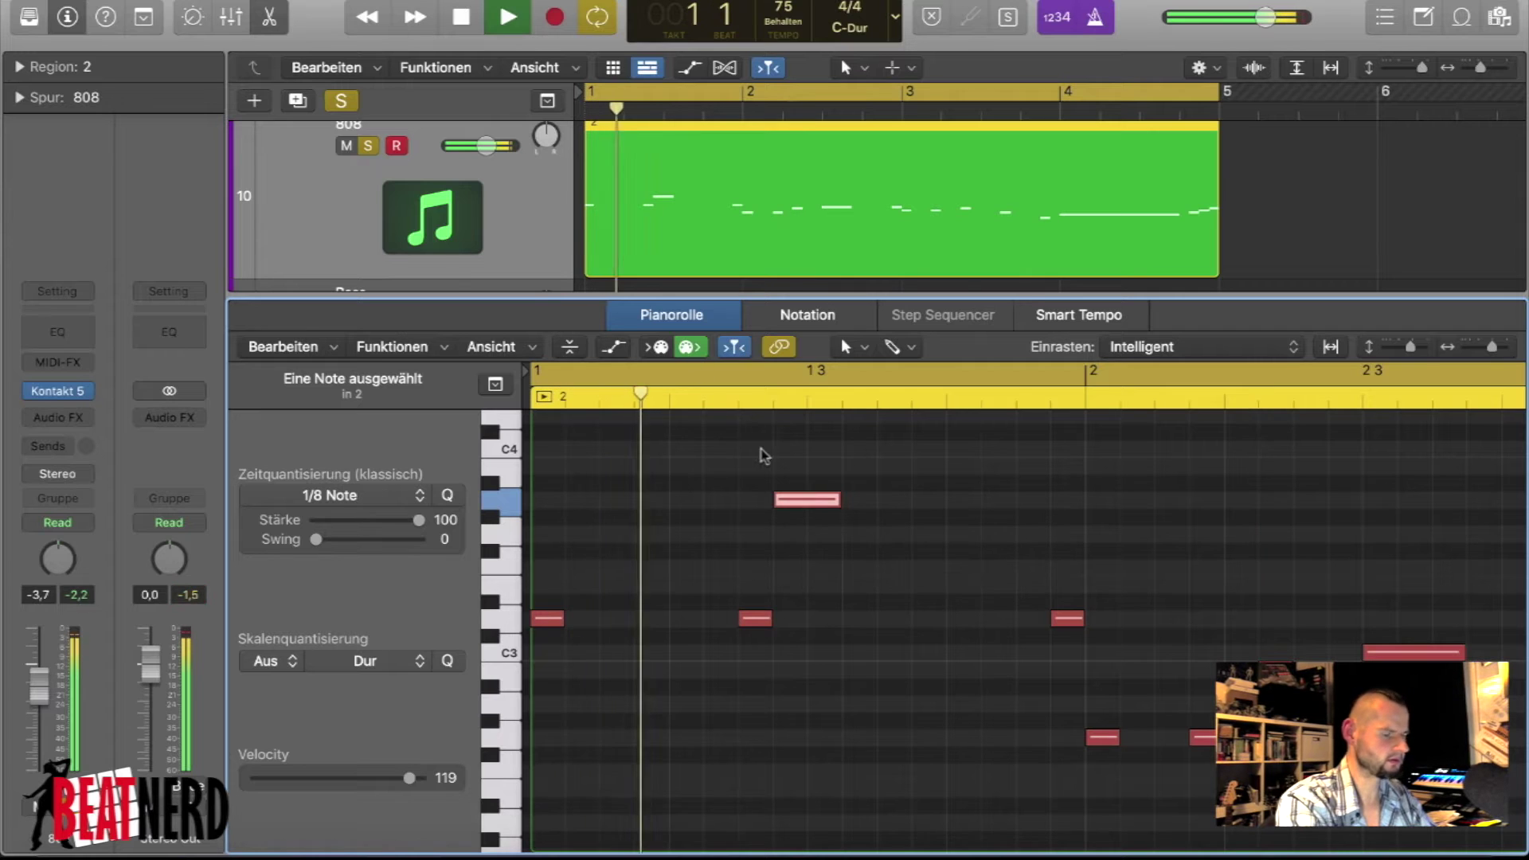
pyautogui.press('space')
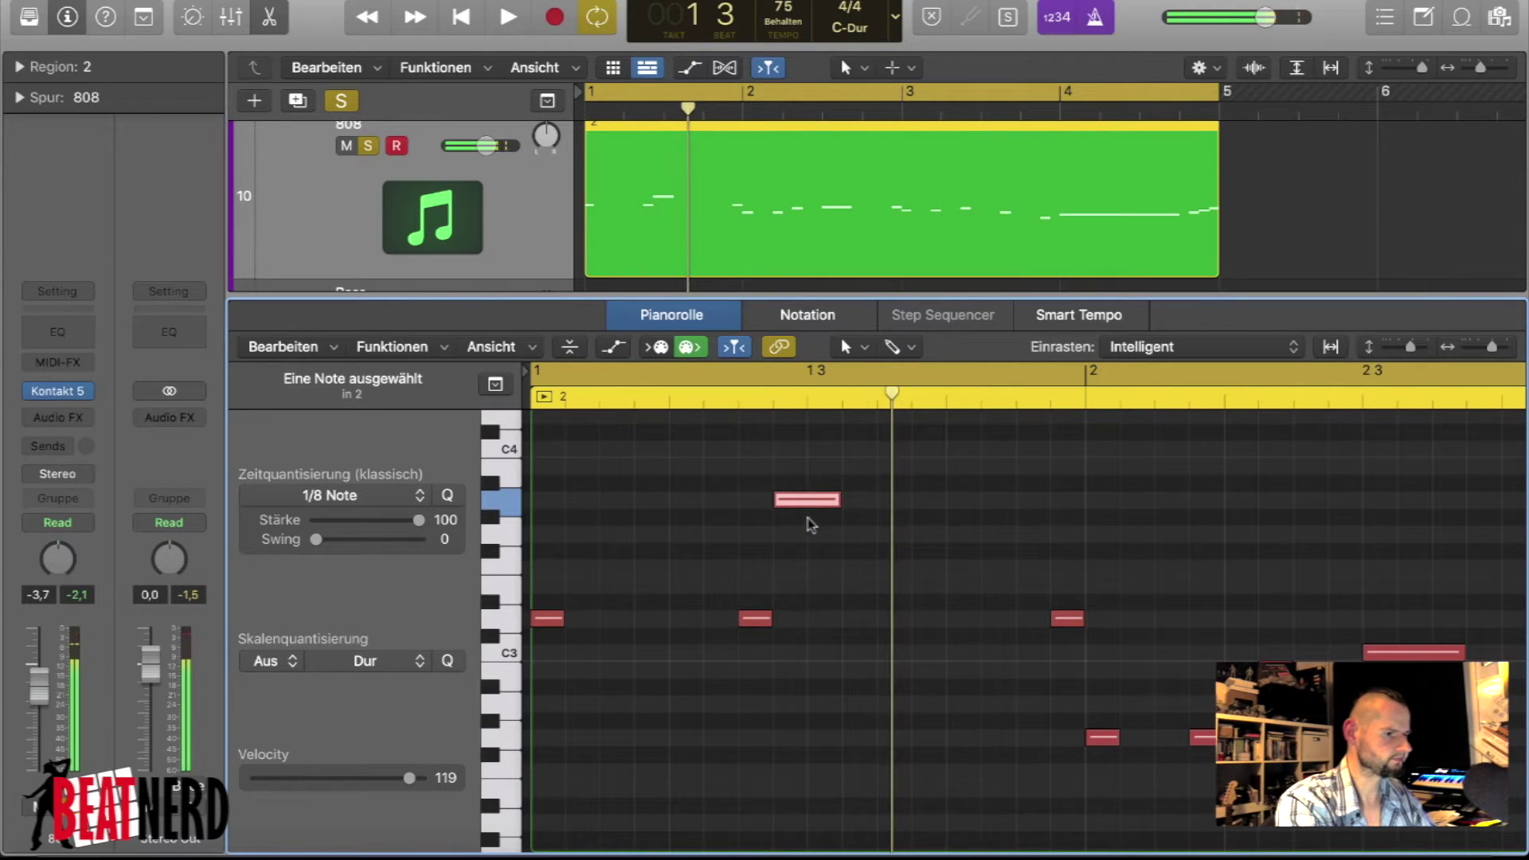
# - Lower the high note in bar 1 to G3 and play the line into bar 2
pyautogui.moveTo(805, 514); pyautogui.dragTo(806, 538)
pyautogui.press('space')
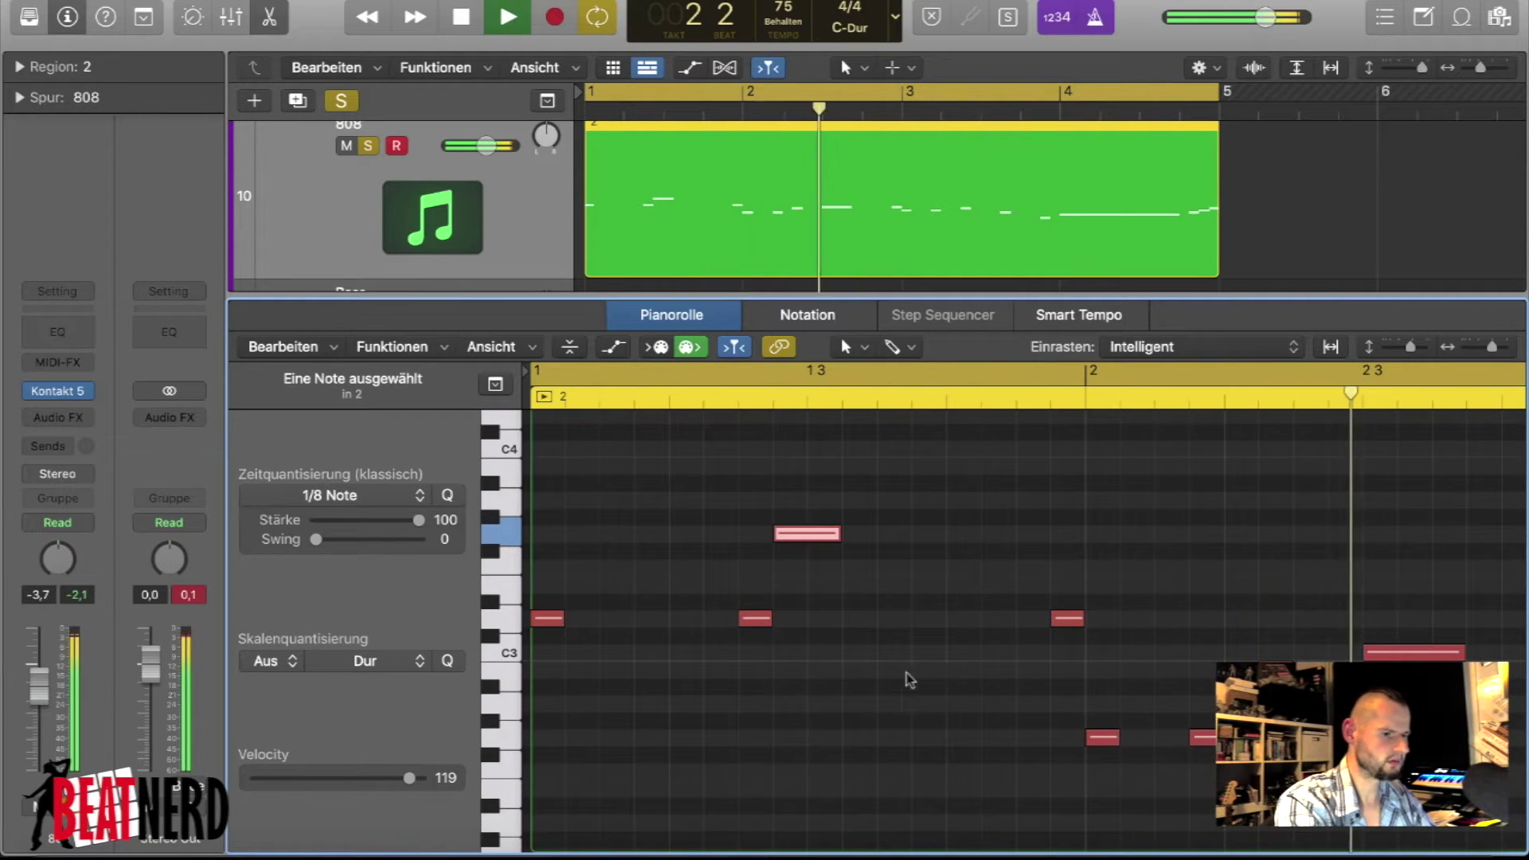
pyautogui.press('space')
# - Close the note editor, solo the Klavier track alongside the 808 and play both tracks together
pyautogui.press('e')
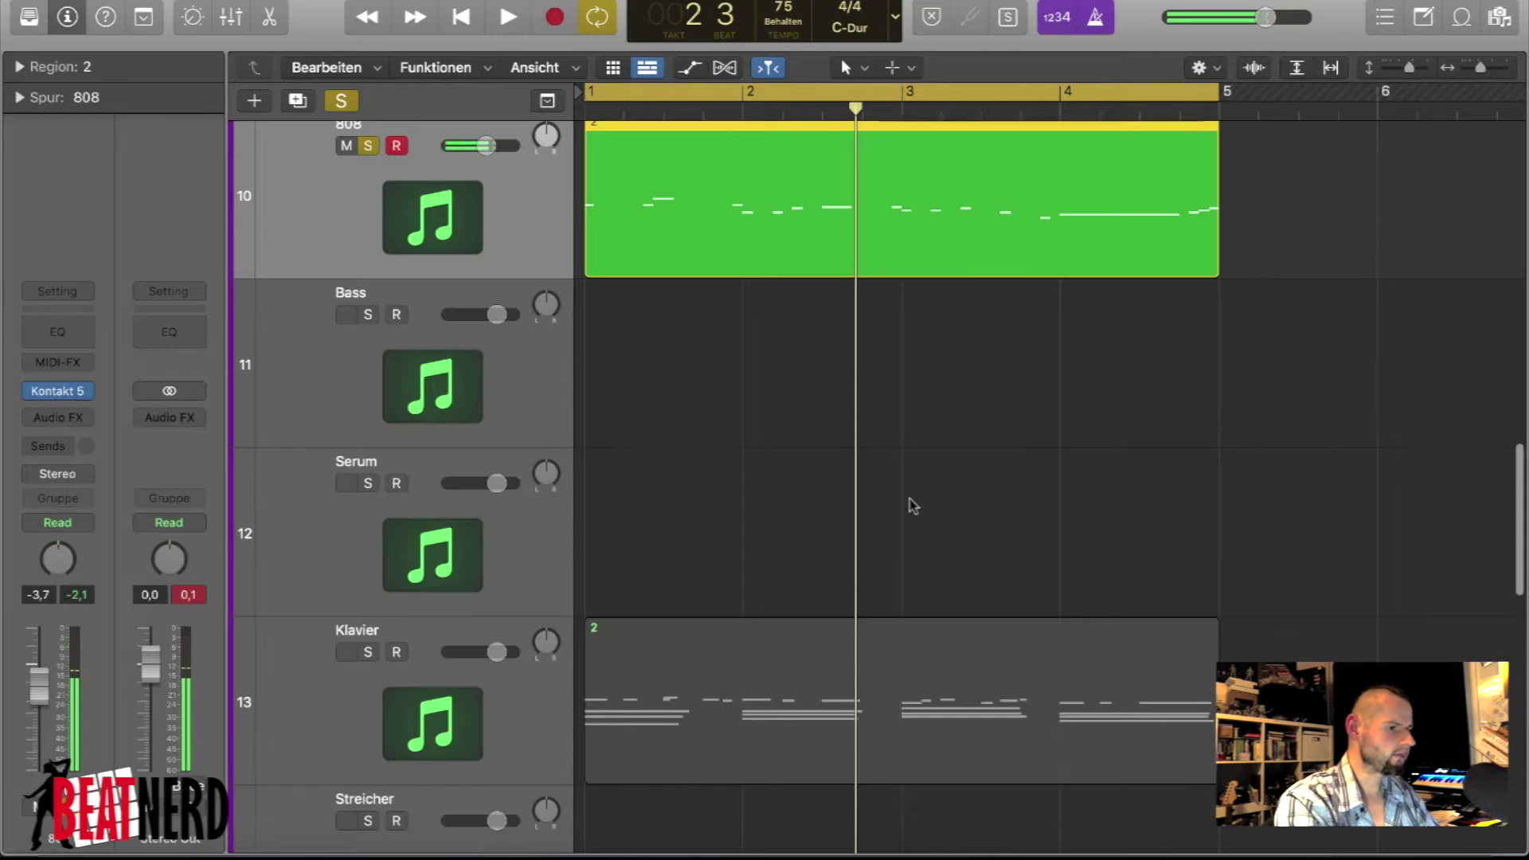
pyautogui.scroll(2, 913, 504)
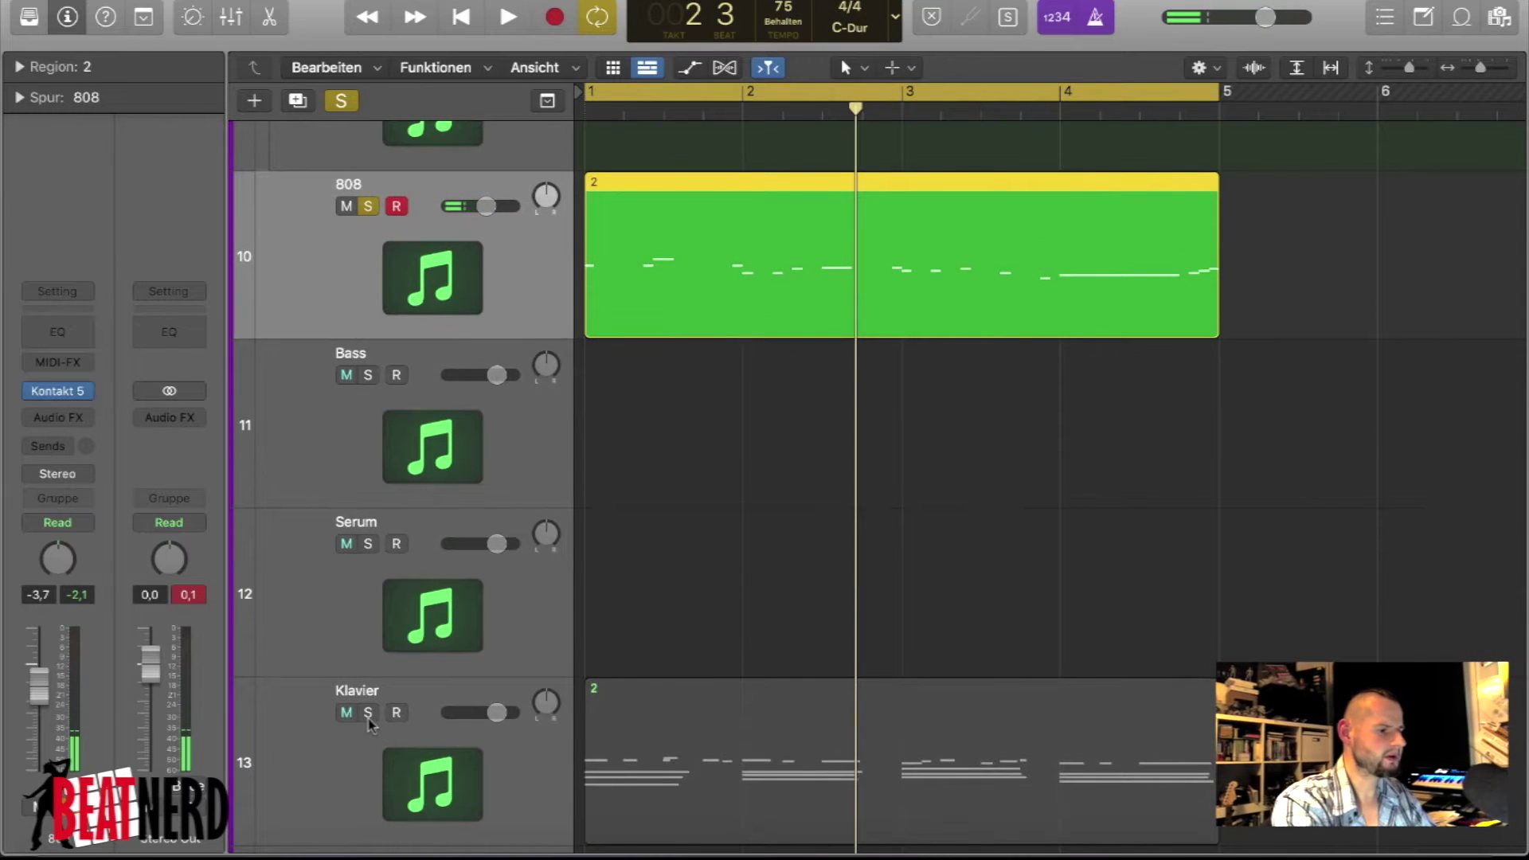
pyautogui.click(368, 714)
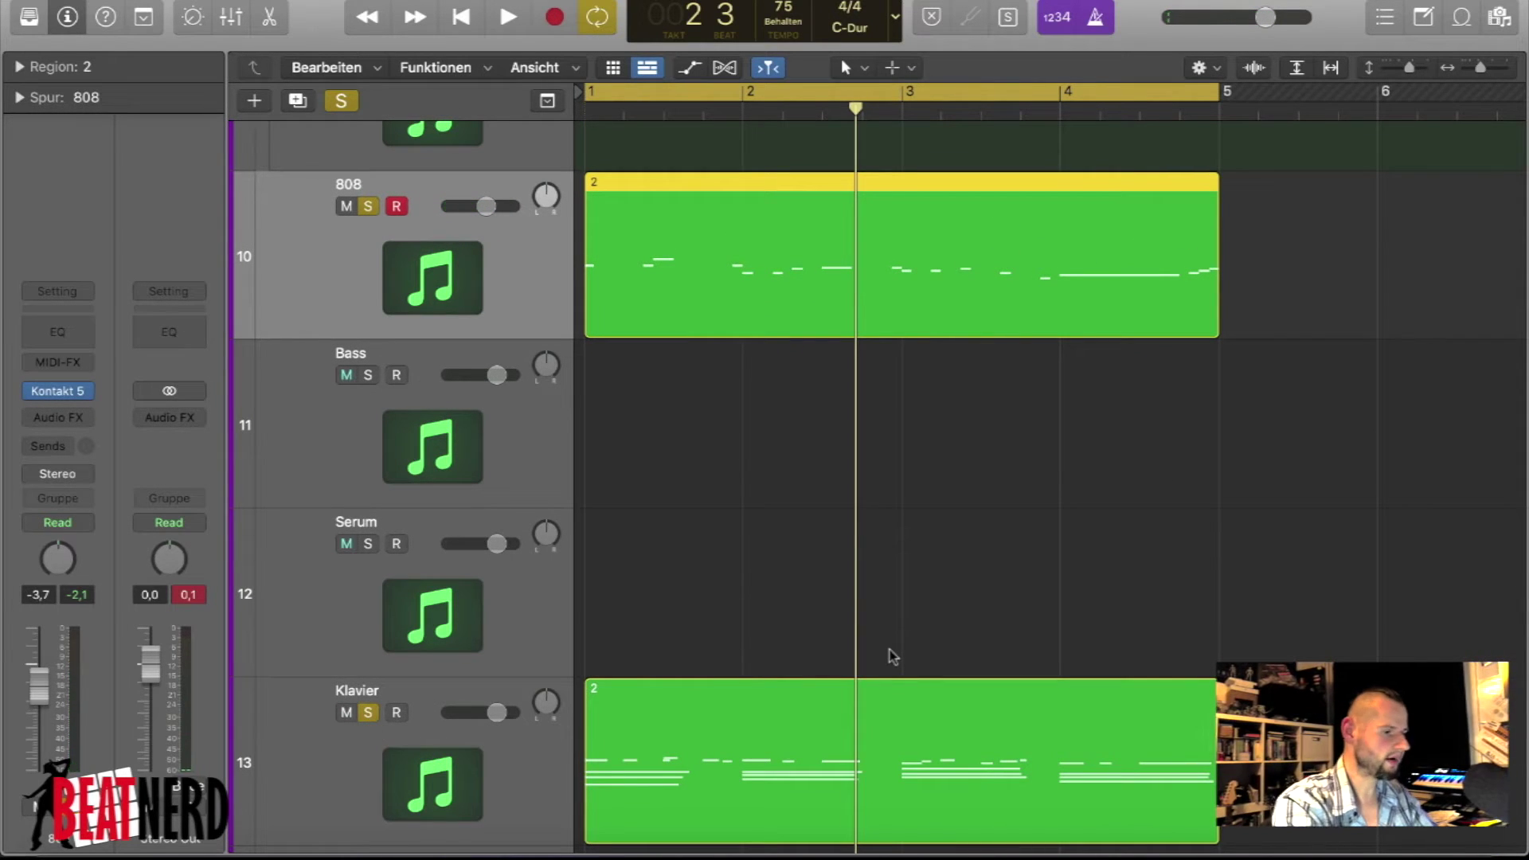
pyautogui.press('space')
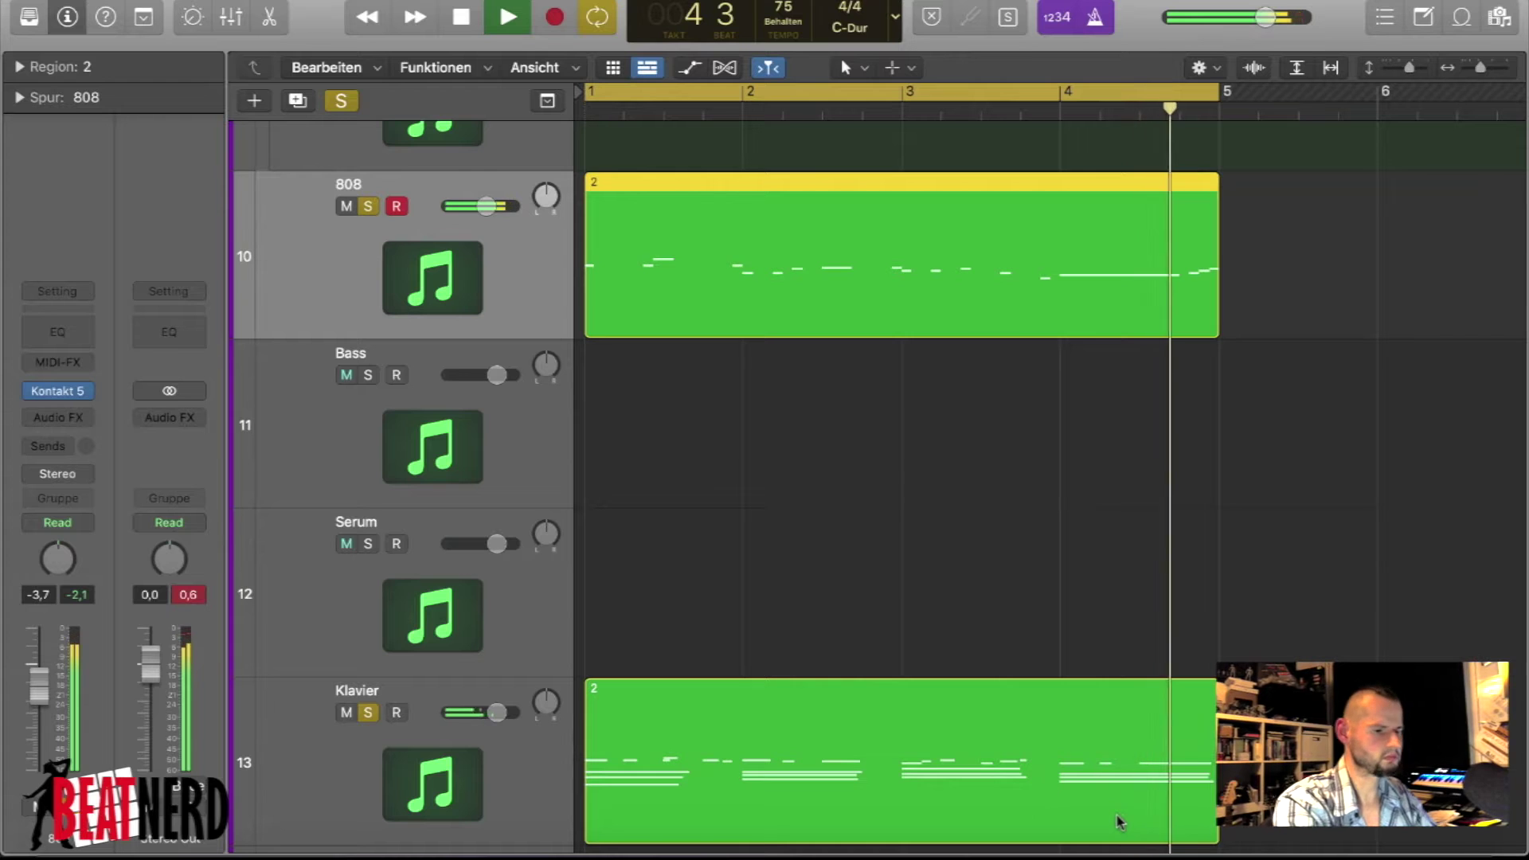
pyautogui.press('space')
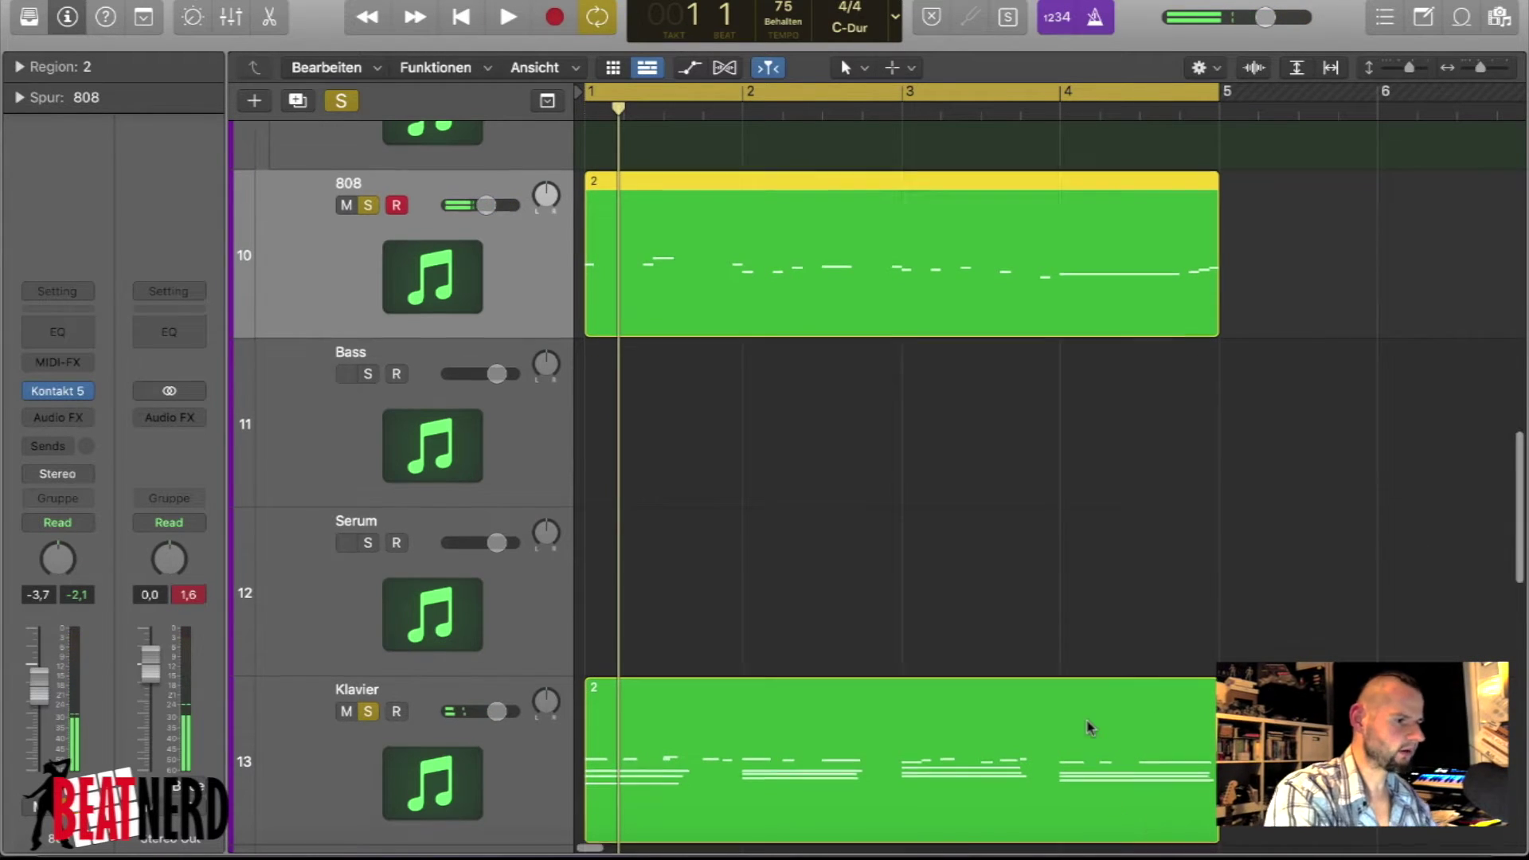
# - Select the Kick track inside the Drums group
pyautogui.scroll(5, 1087, 724)
pyautogui.scroll(1, 1089, 727)
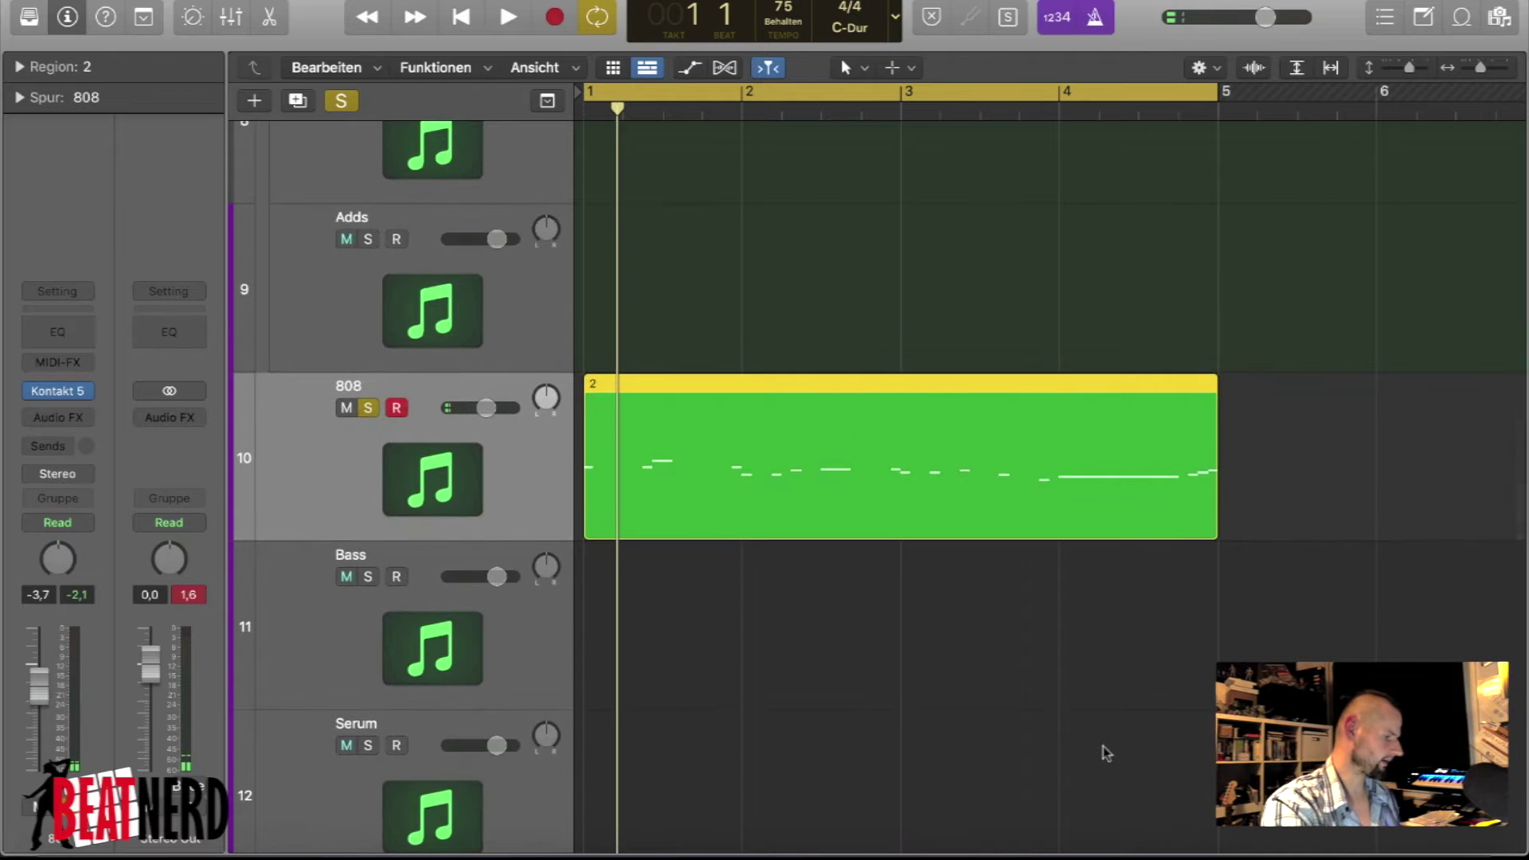
pyautogui.scroll(15, 1126, 673)
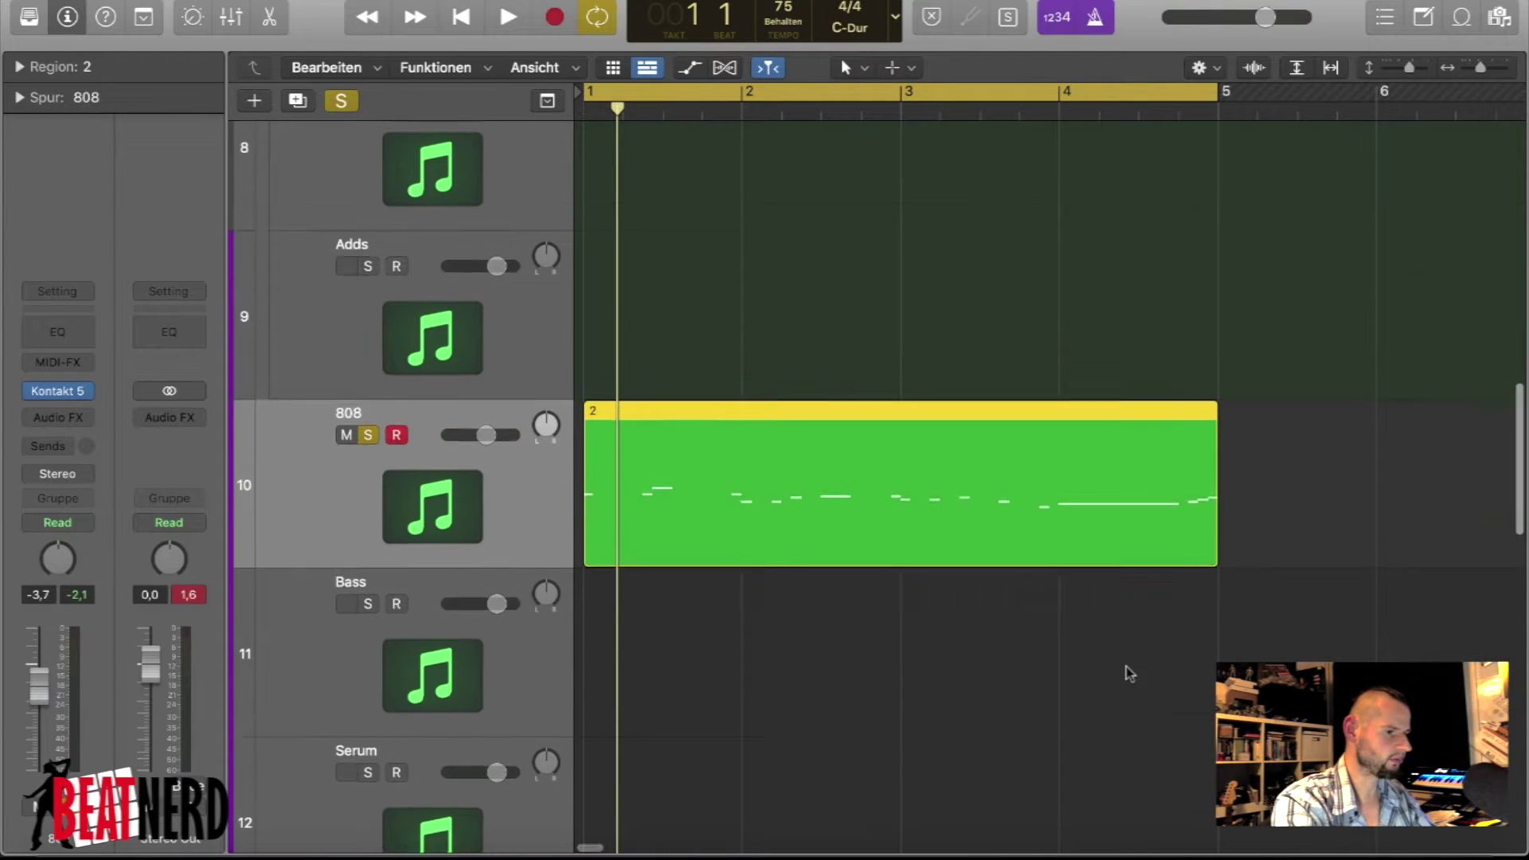
pyautogui.scroll(12, 1126, 672)
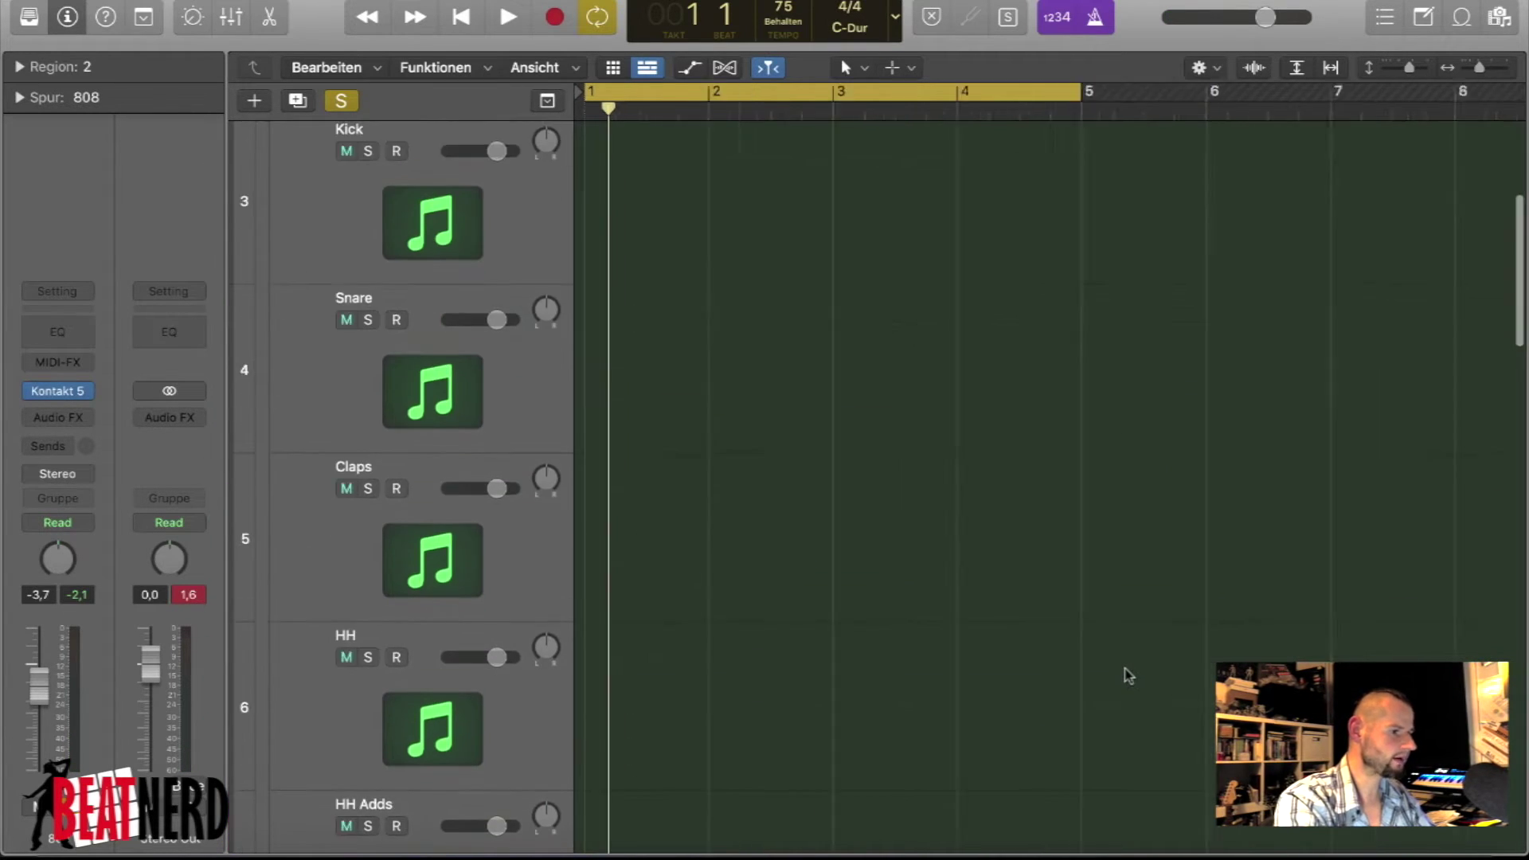
pyautogui.scroll(2, 1125, 673)
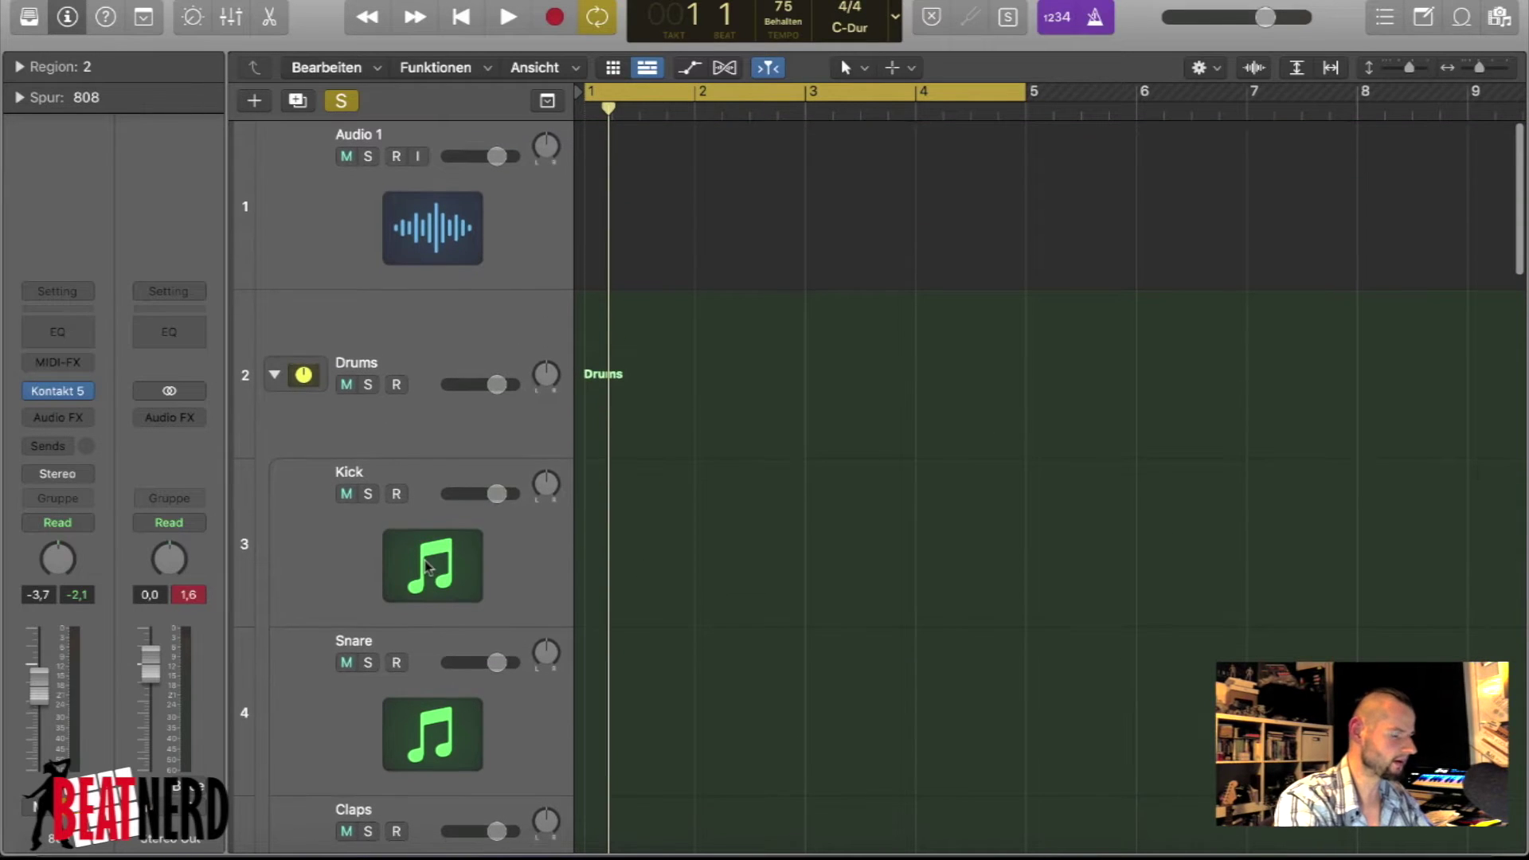
pyautogui.click(843, 573)
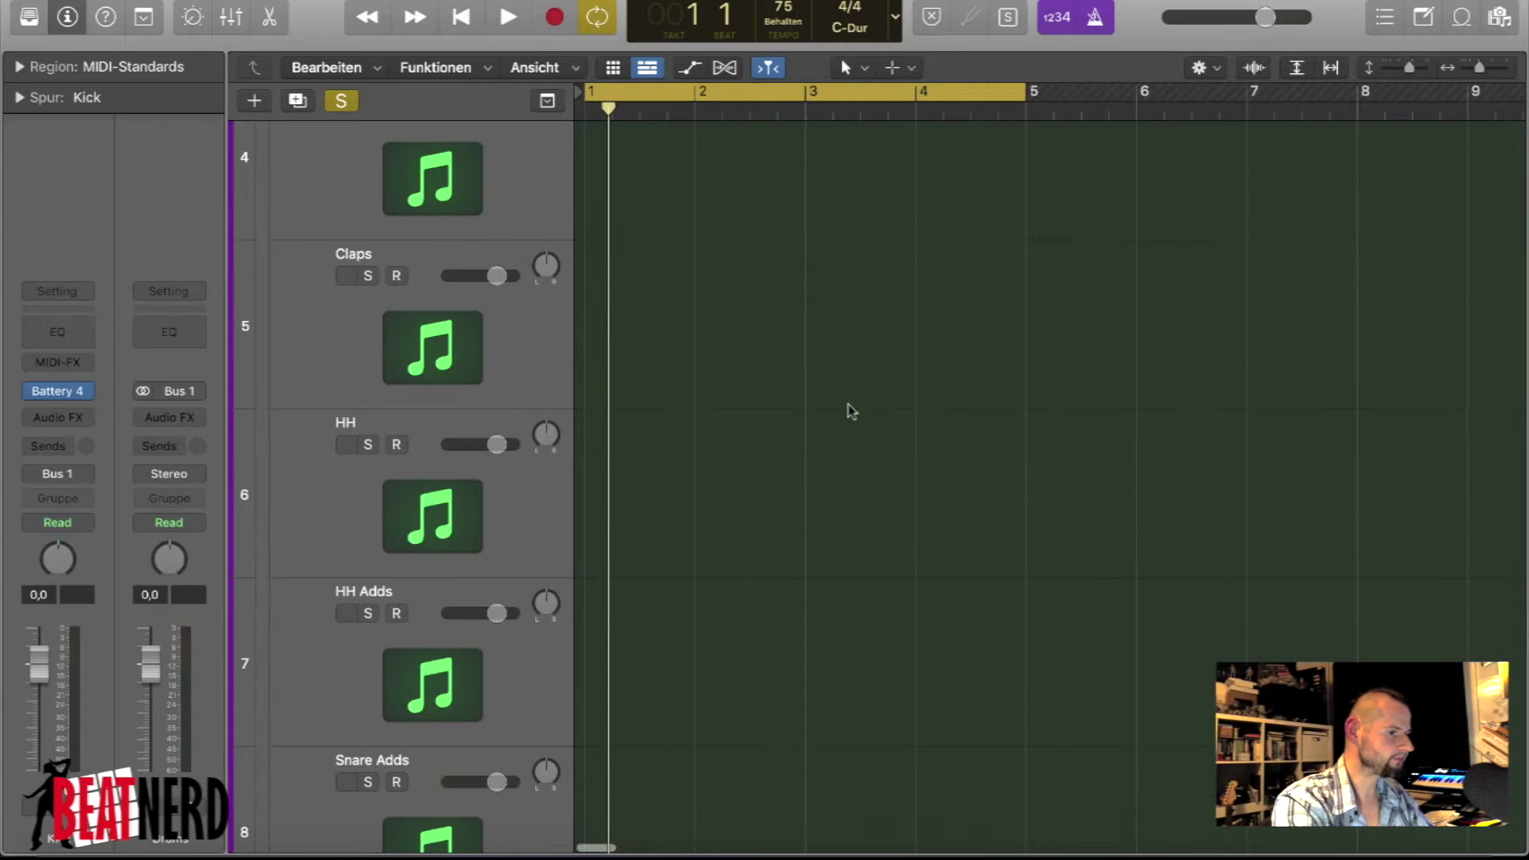
pyautogui.scroll(5, 719, 444)
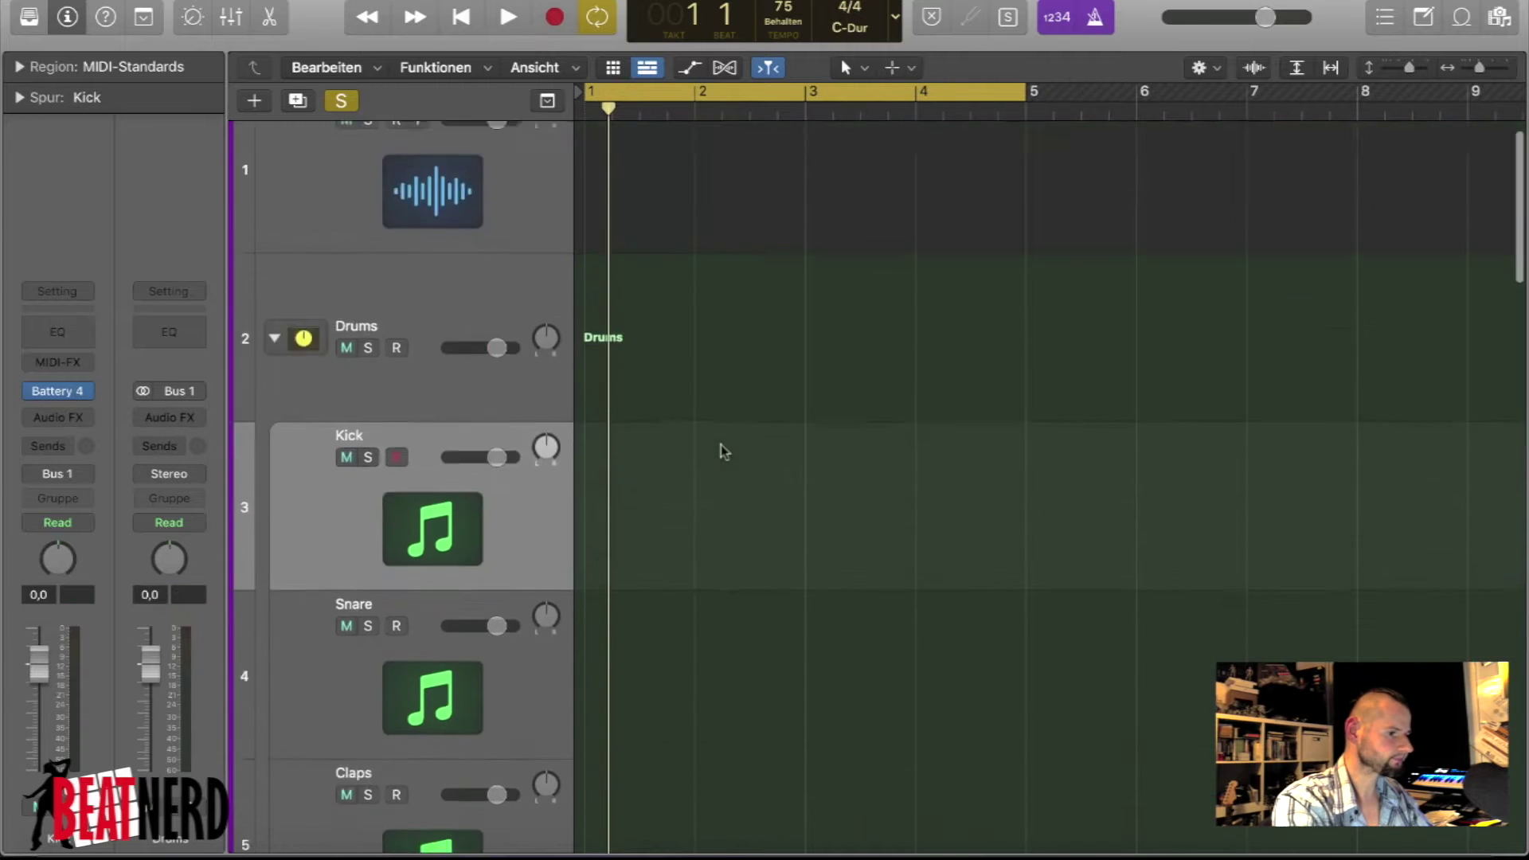
# - Switch to Finder and go back from the MIDI melody folder up to the Electro folder
pyautogui.press('super+Tab')
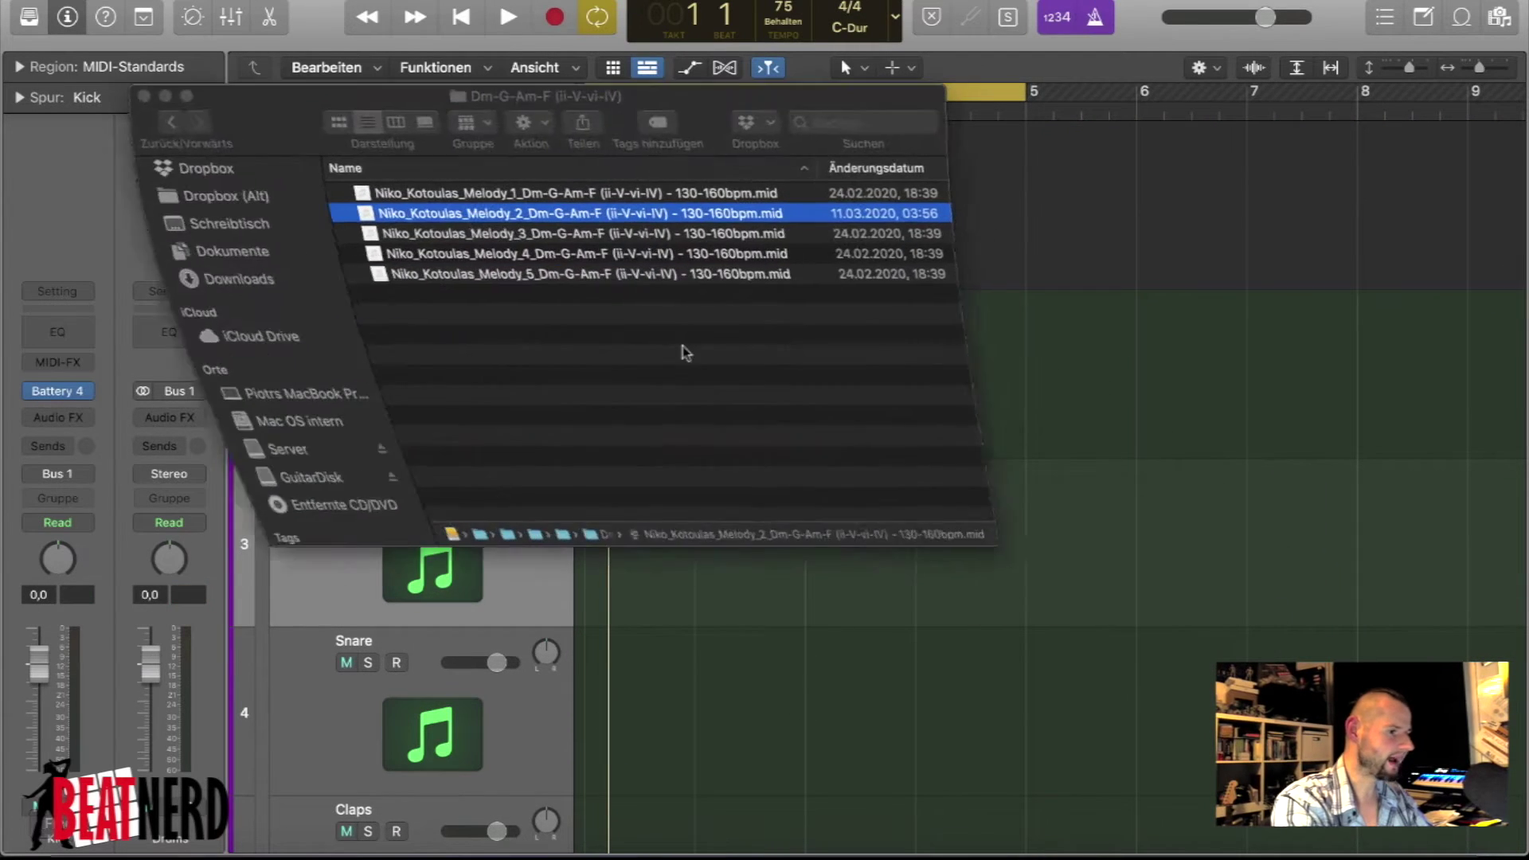
pyautogui.click(172, 122)
pyautogui.click(172, 123)
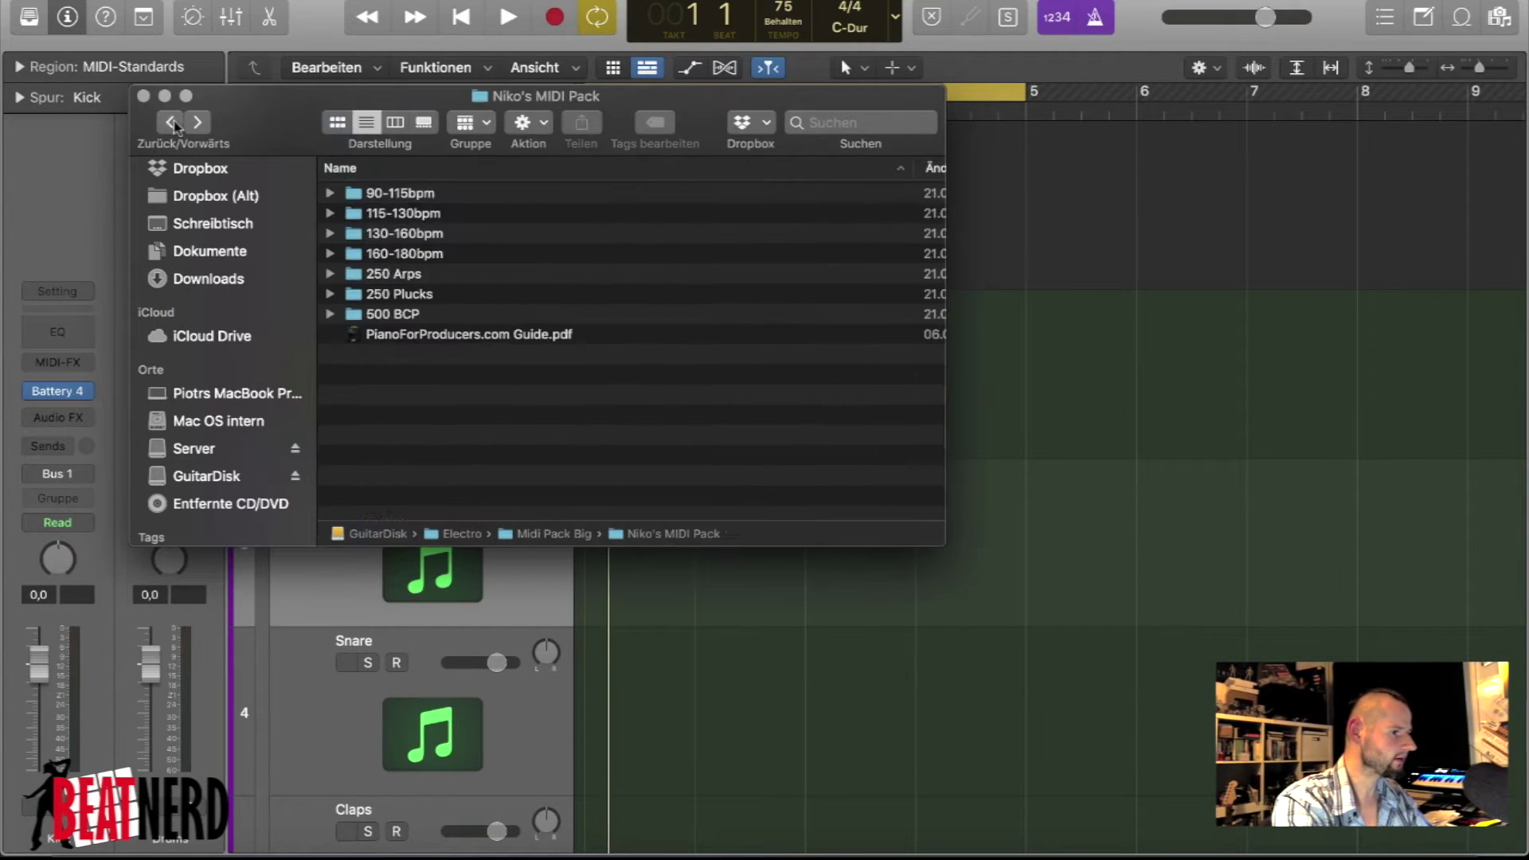
pyautogui.click(167, 126)
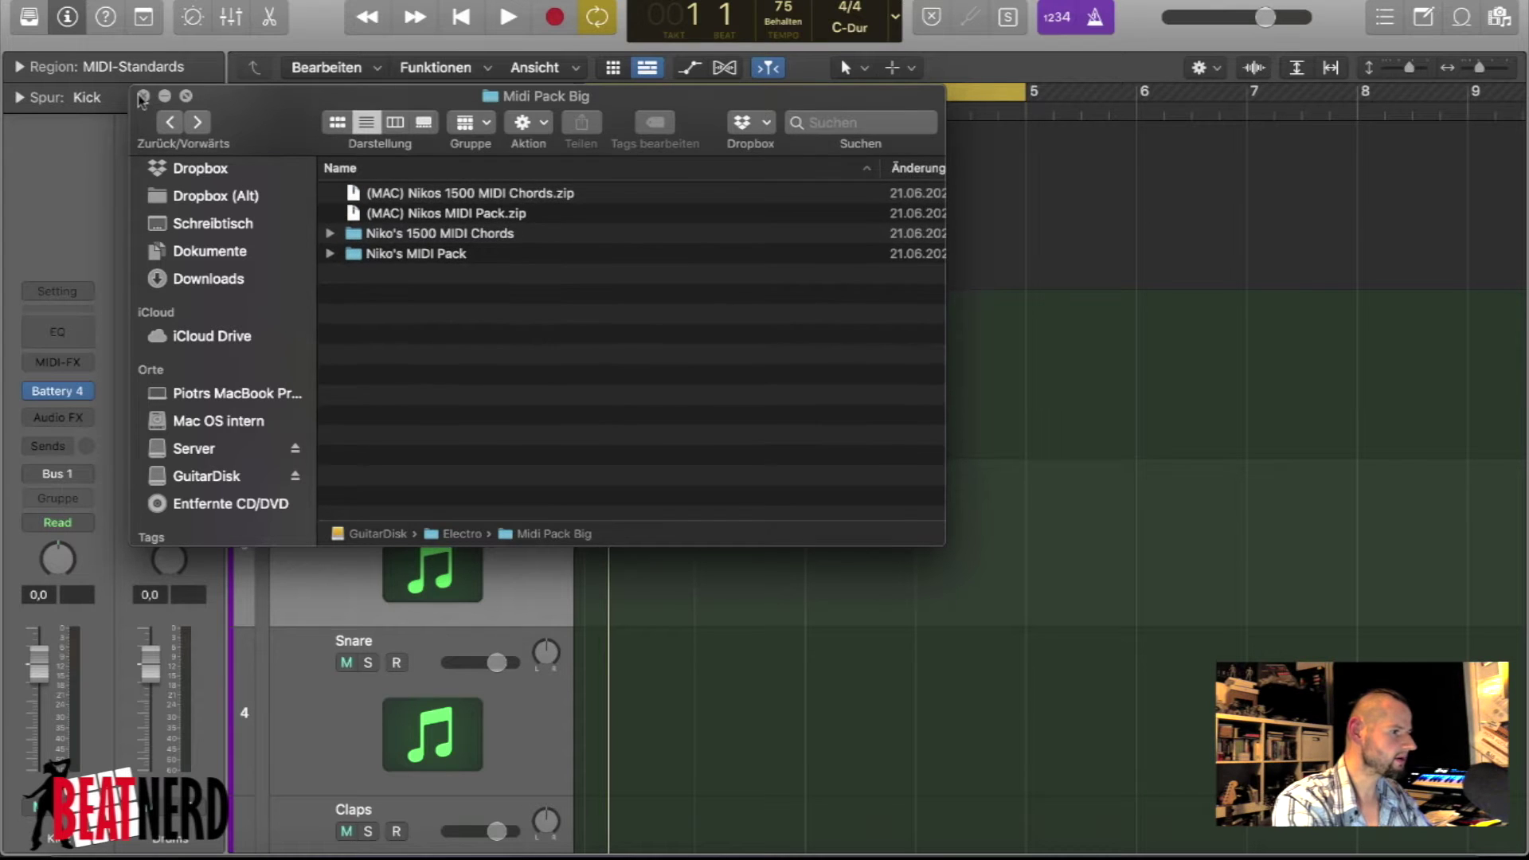
pyautogui.click(170, 123)
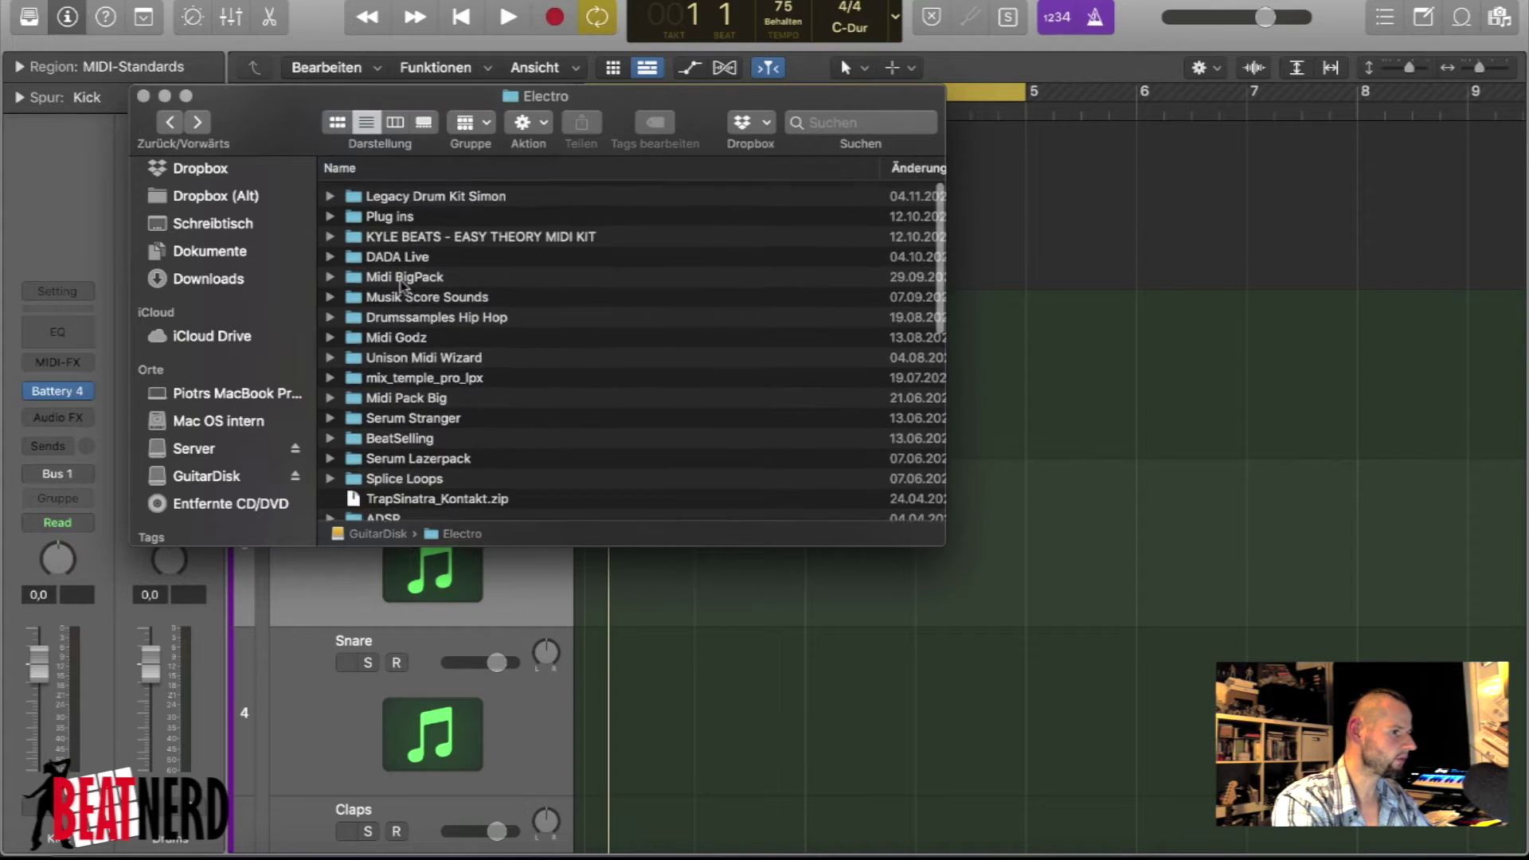
# - Open the Kick folder of Capital Drum Kit 2, keeping the Finder window clear of the Kick track header
pyautogui.doubleClick(412, 196)
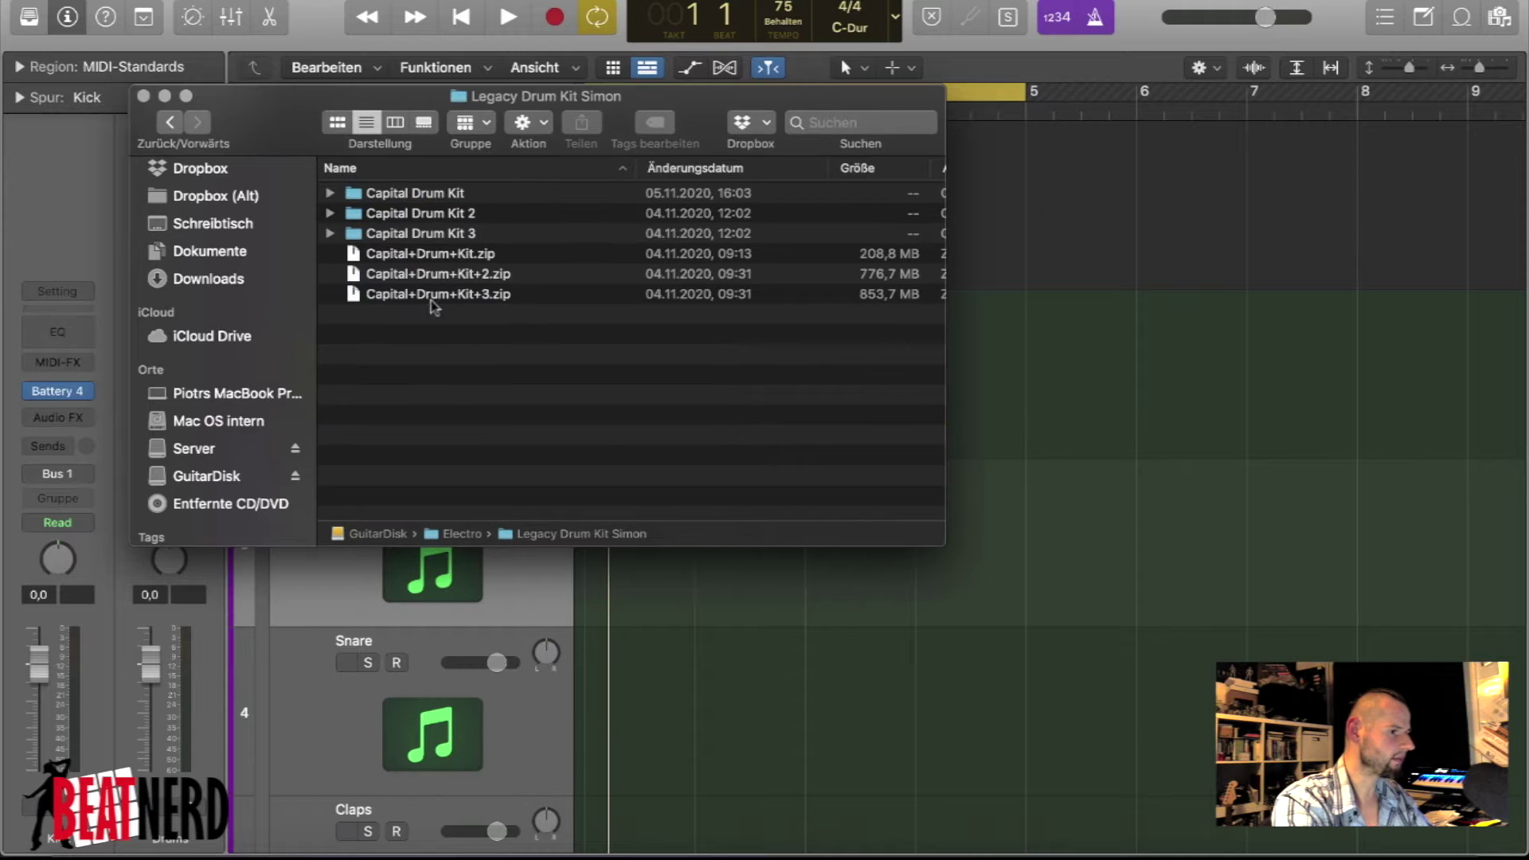
pyautogui.doubleClick(446, 217)
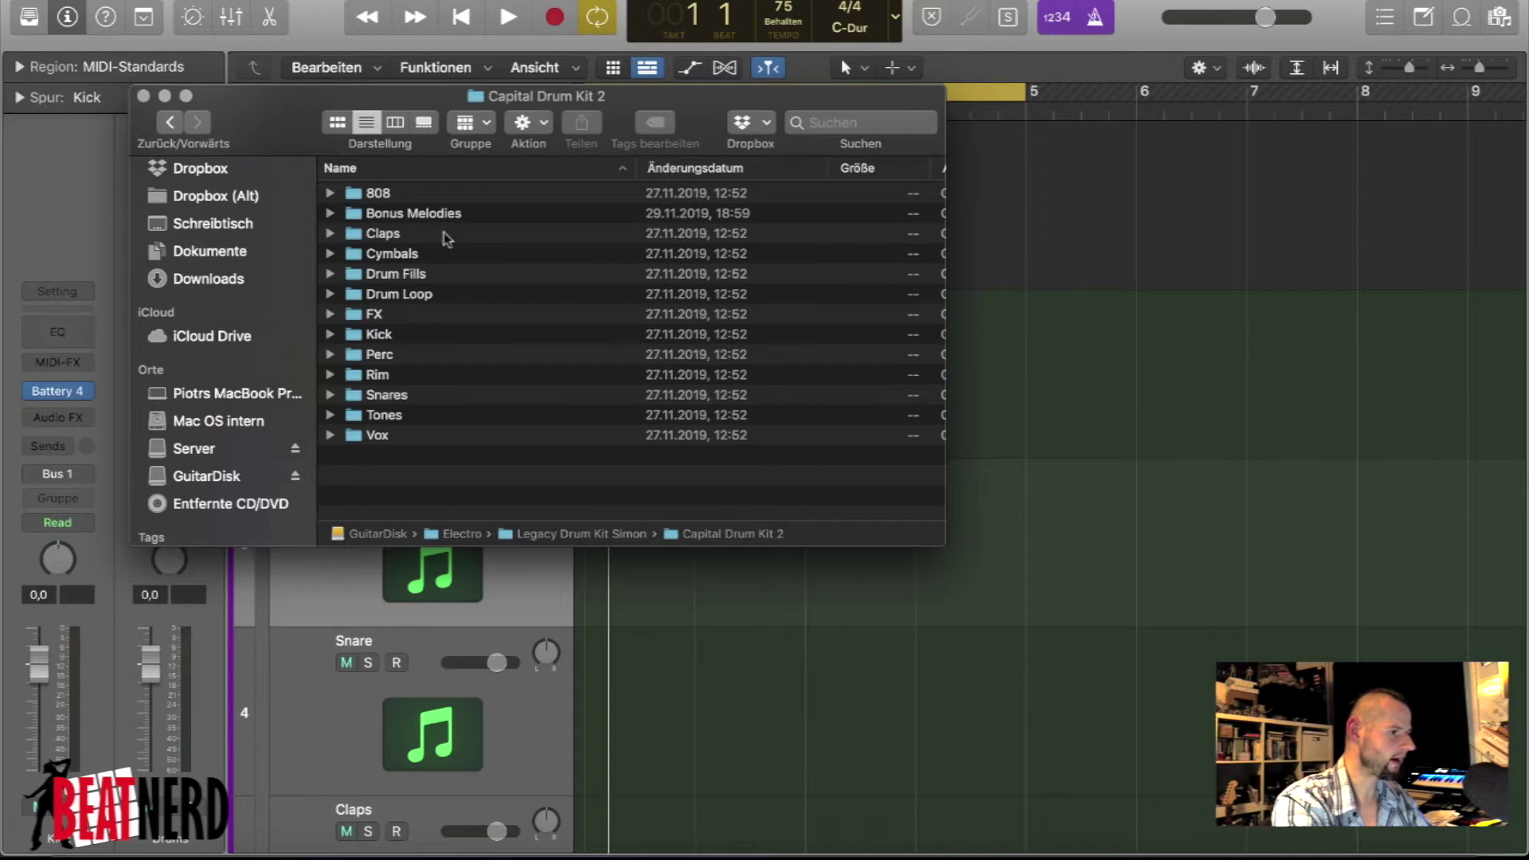
pyautogui.moveTo(441, 108); pyautogui.dragTo(912, 356)
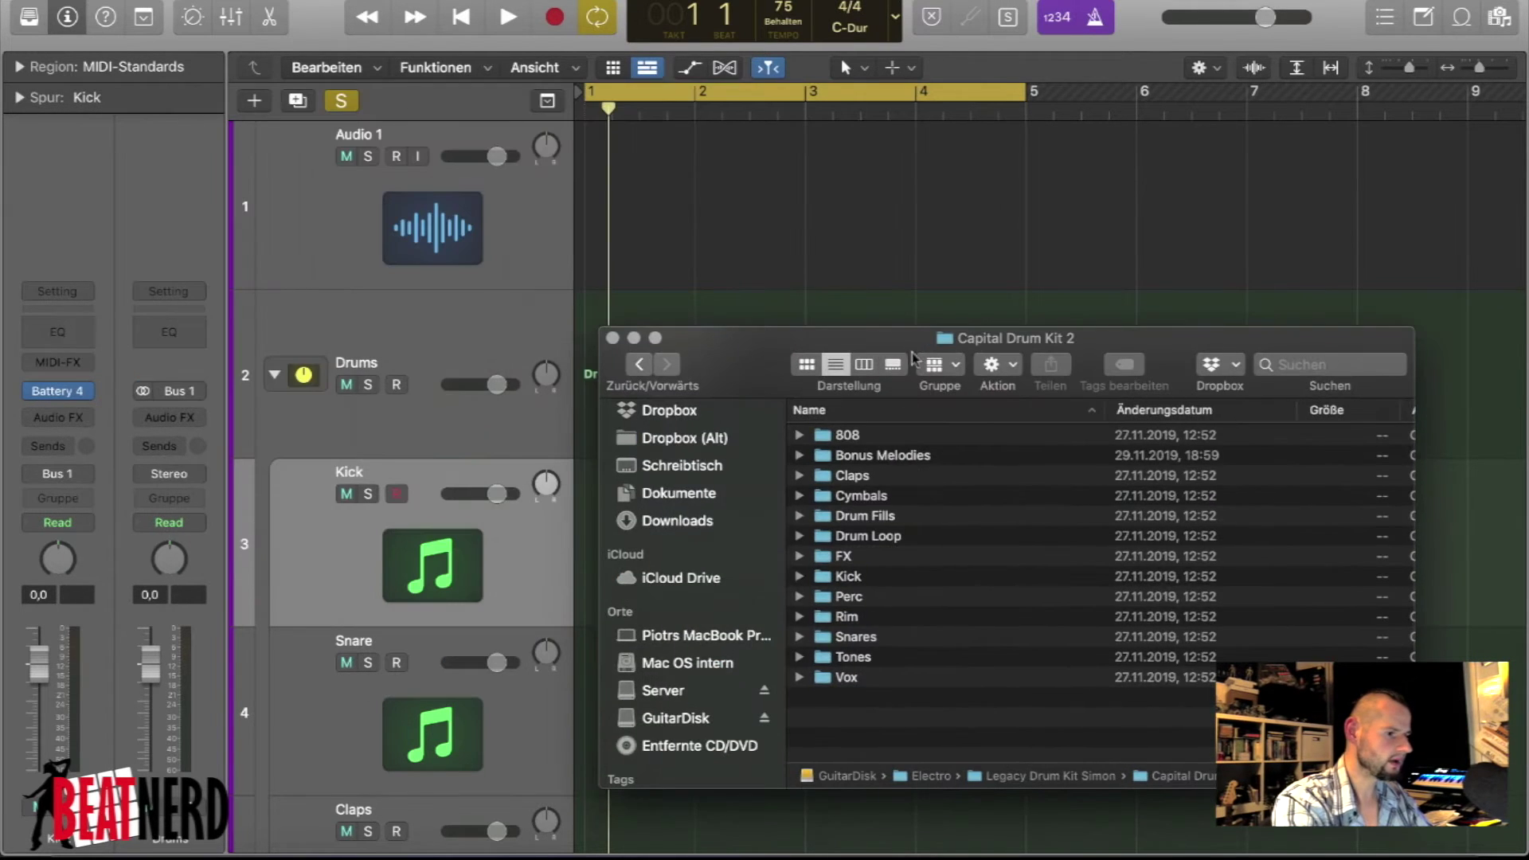
pyautogui.doubleClick(849, 575)
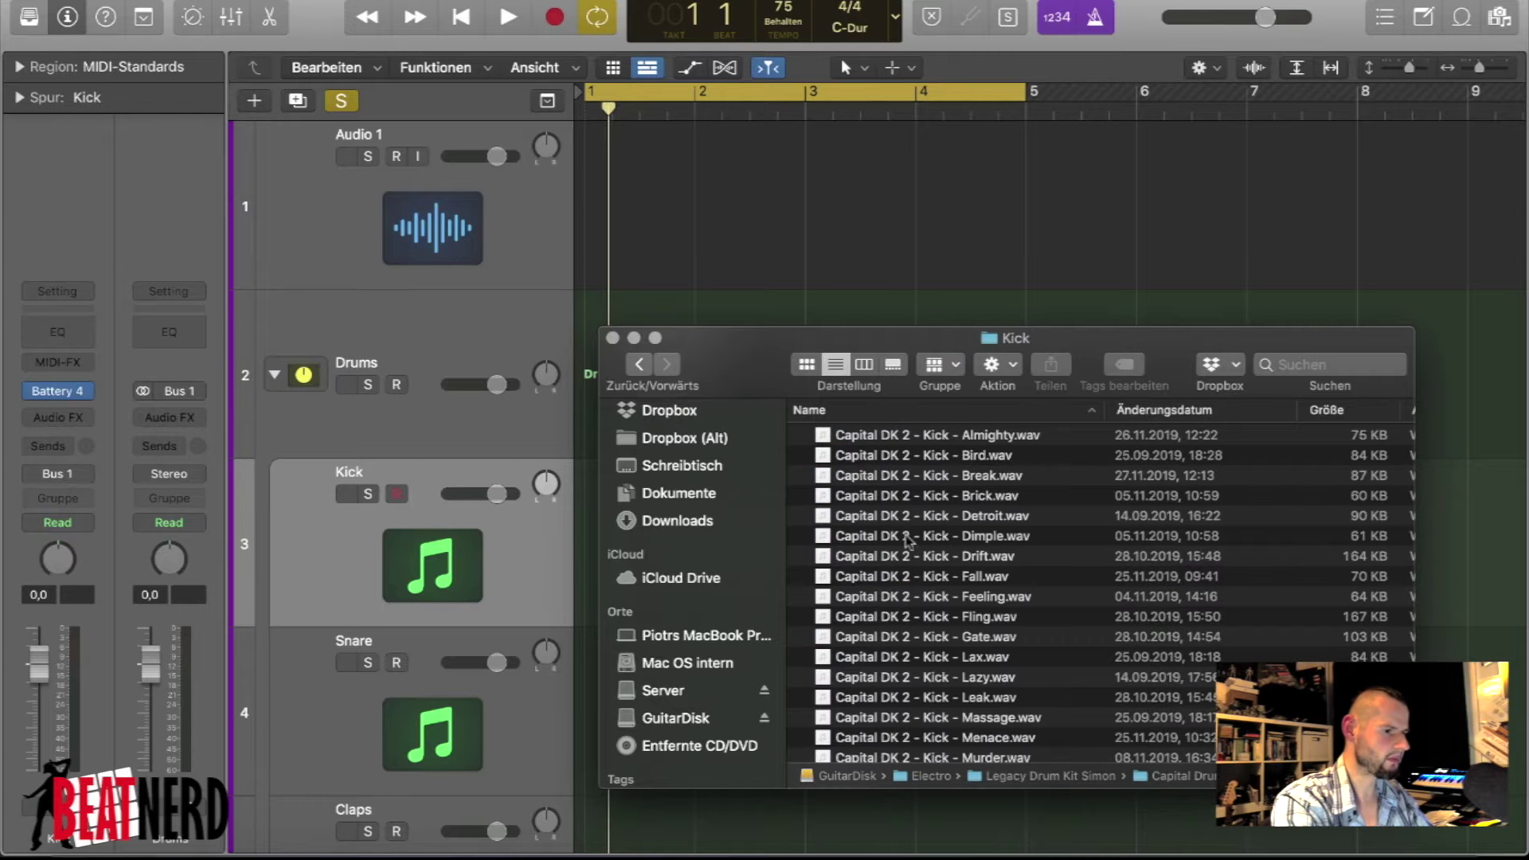
# - Preview the sample Capital DK 2 - Kick - Dimple.wav, move the preview off the file list and lower the system volume
pyautogui.click(908, 537)
pyautogui.press('space')
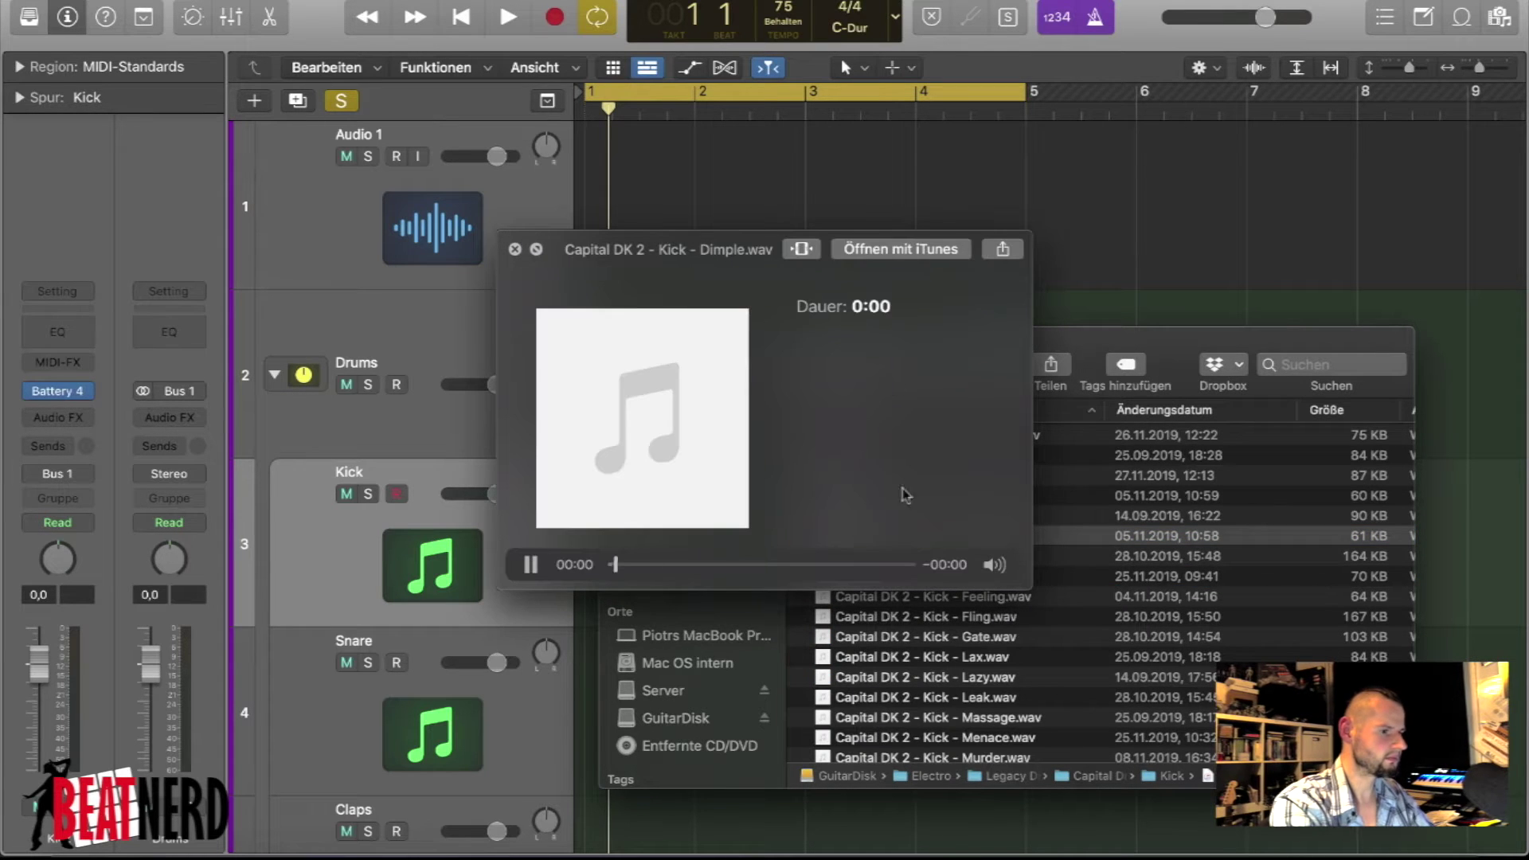
pyautogui.moveTo(756, 259); pyautogui.dragTo(399, 156)
pyautogui.press('XF86AudioLowerVolume')
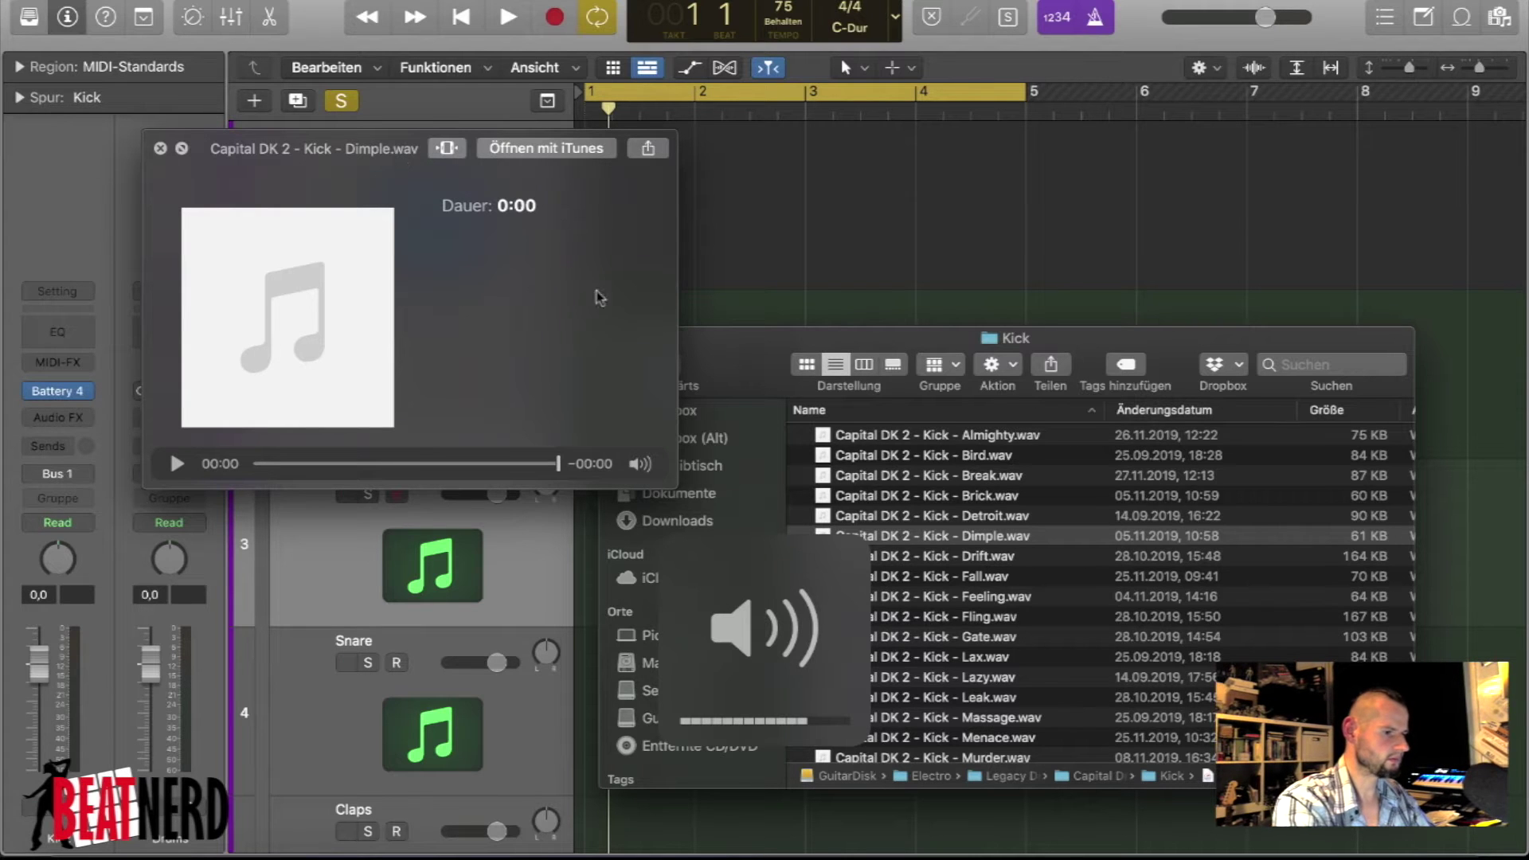
# - Preview the kick samples Drift, Fall and Feeling from Capital Drum Kit 2
pyautogui.click(942, 559)
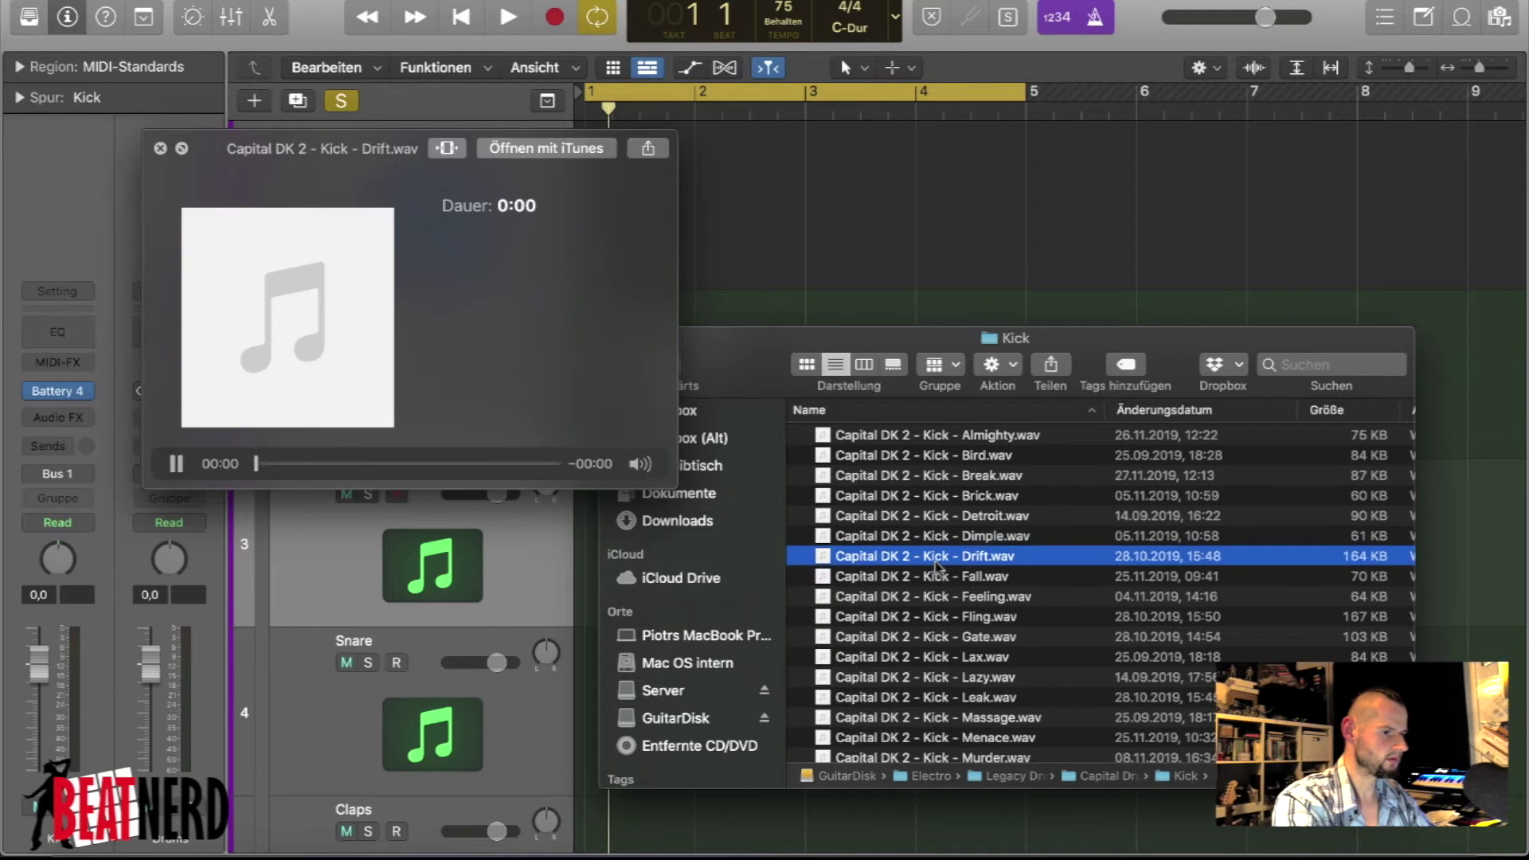
pyautogui.click(915, 571)
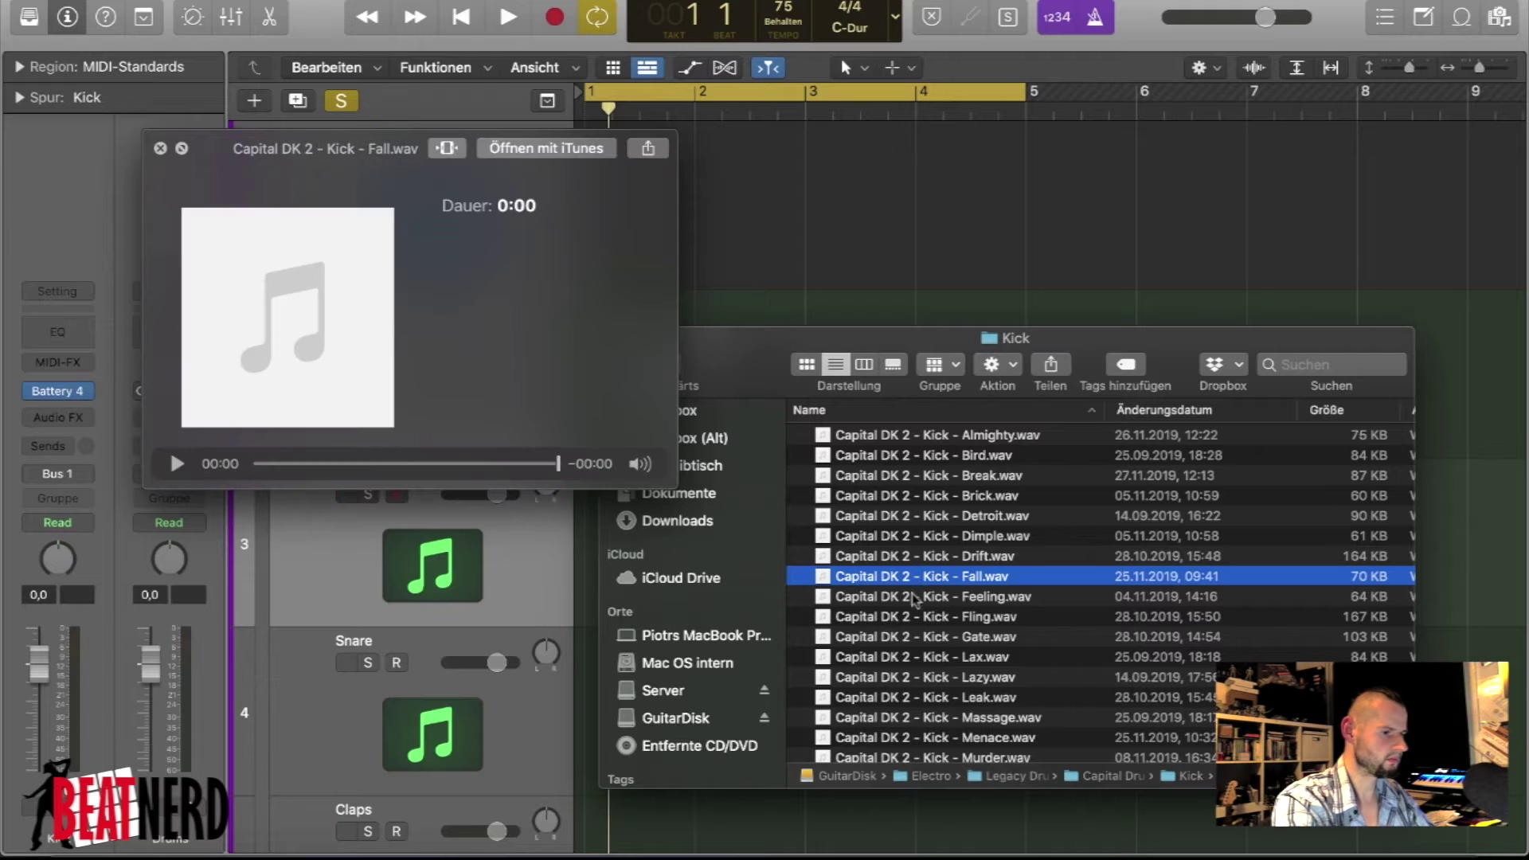
pyautogui.click(910, 599)
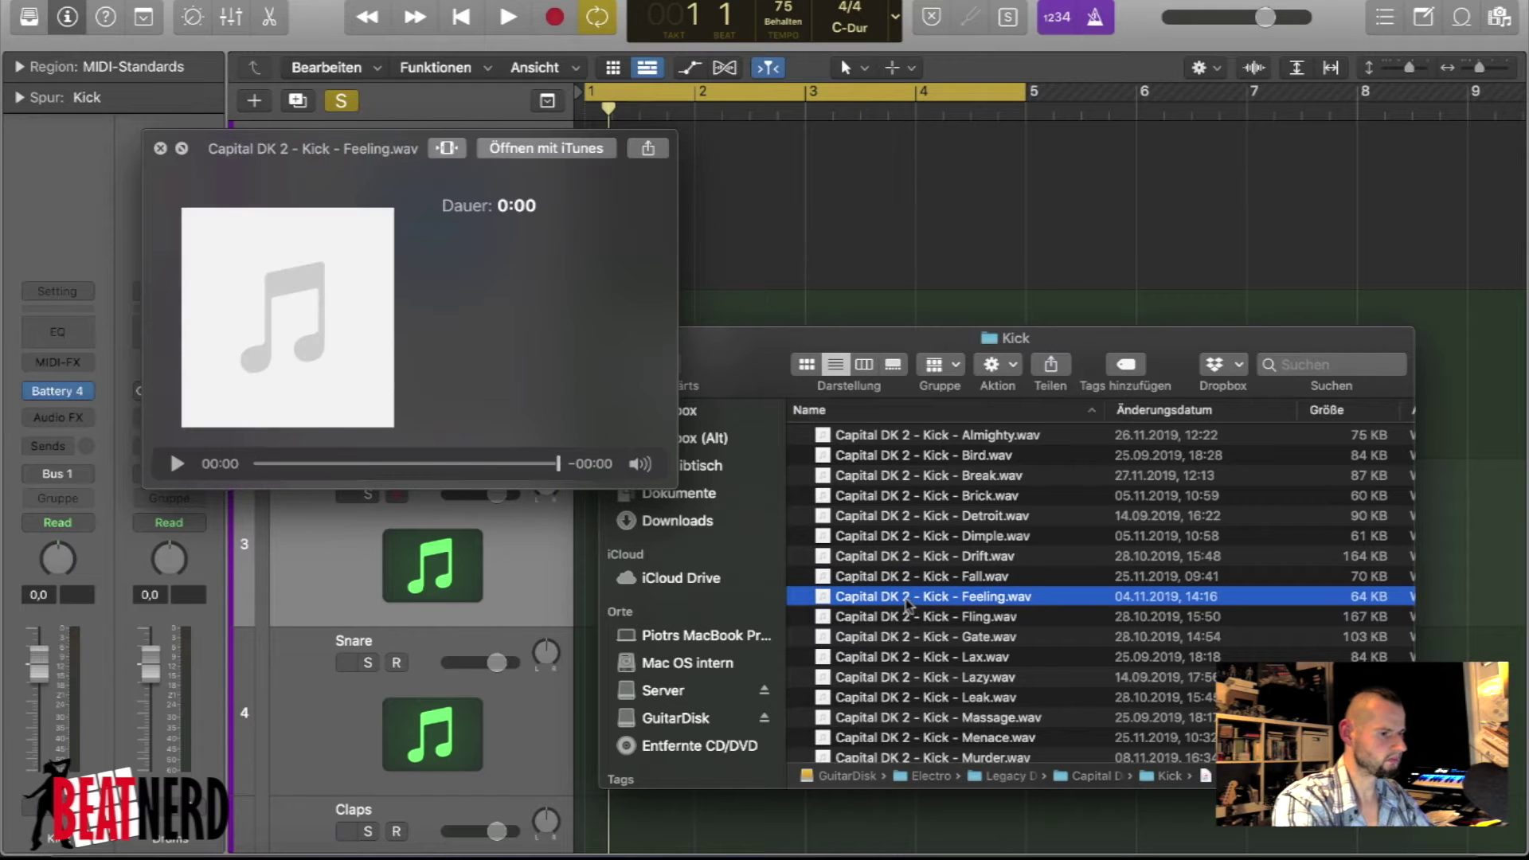
# - Open Battery 4 on the Kick track and load Capital DK 2 - Kick - Feeling.wav from Finder into cell A1
pyautogui.moveTo(892, 376); pyautogui.dragTo(1046, 322)
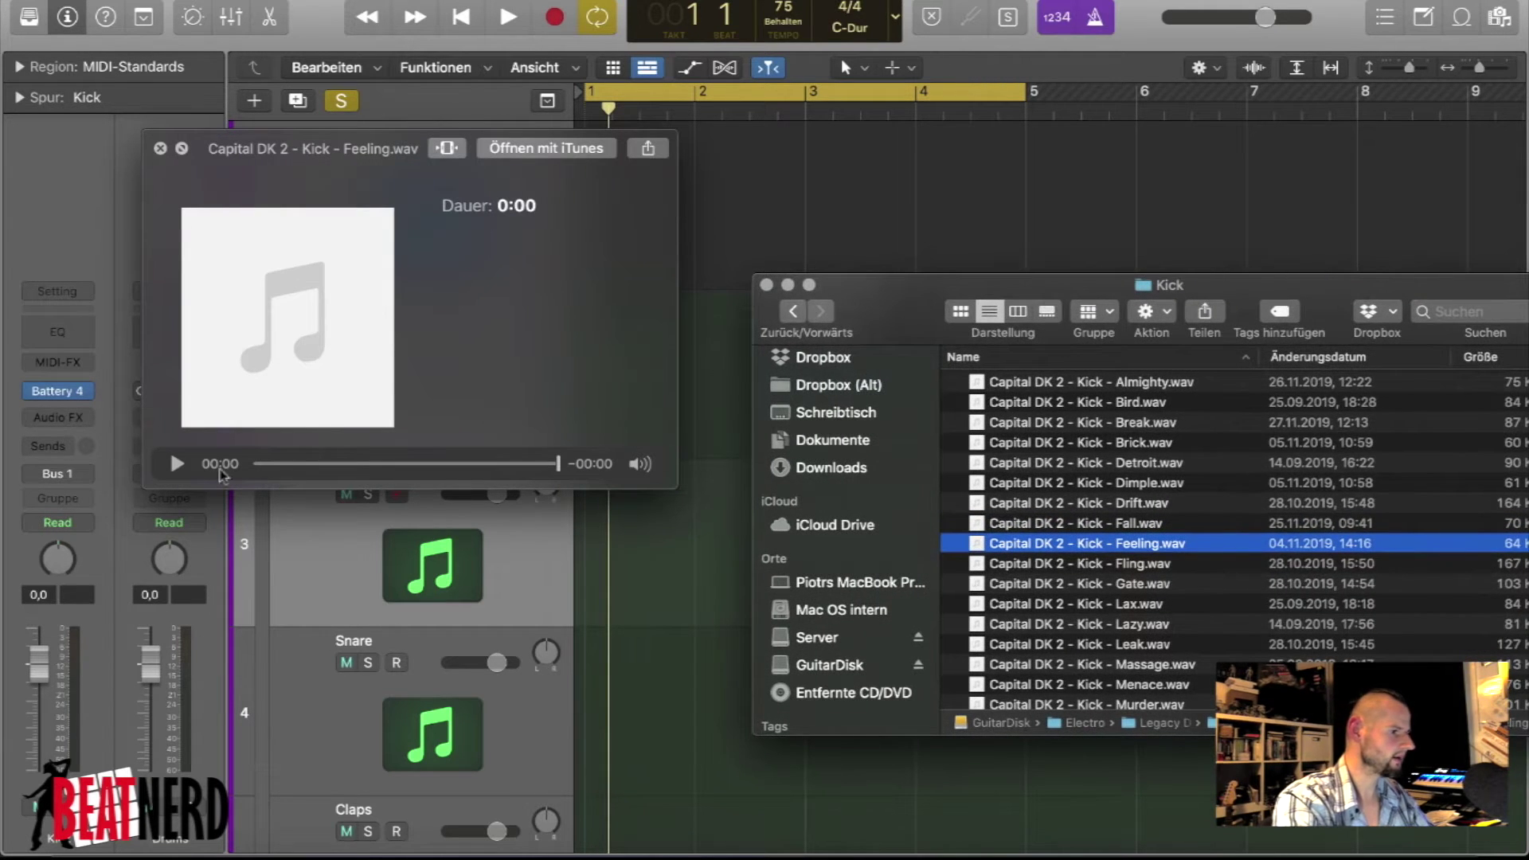
pyautogui.click(58, 399)
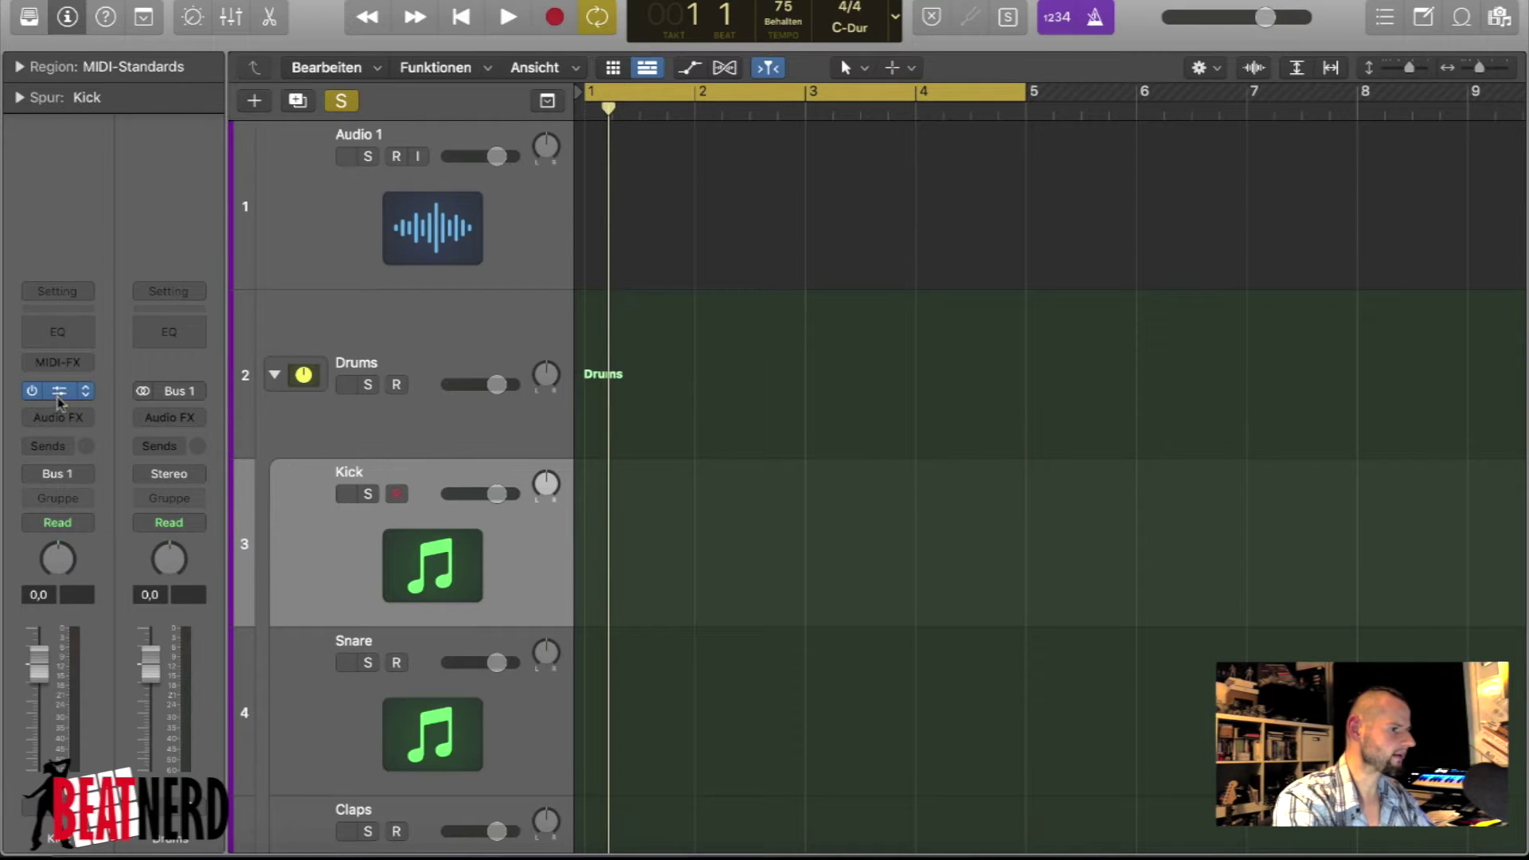
pyautogui.click(60, 393)
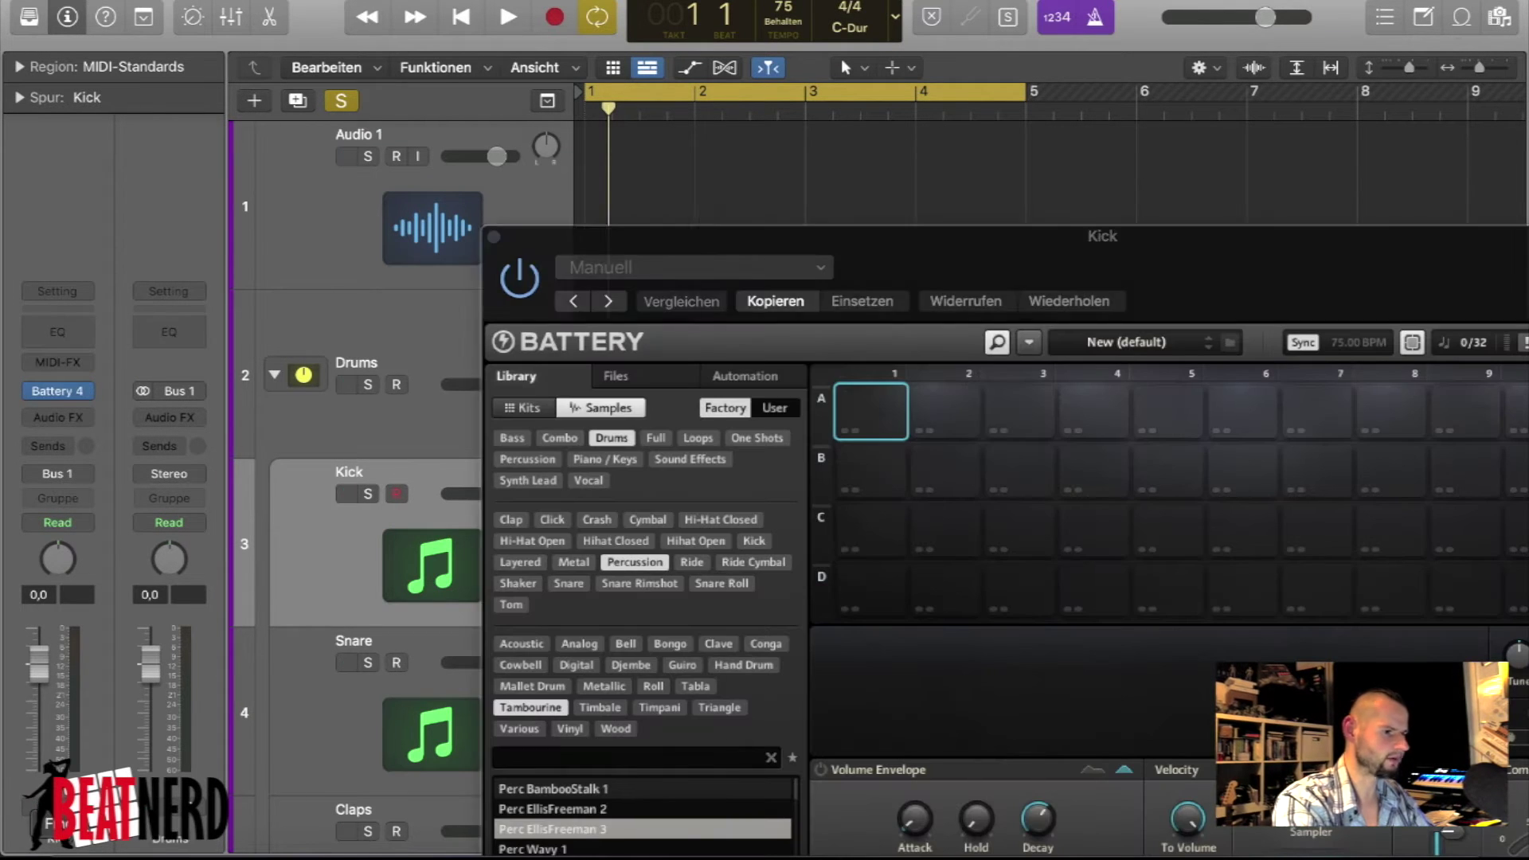
pyautogui.press('super+Tab')
pyautogui.moveTo(1327, 171); pyautogui.dragTo(1340, 169)
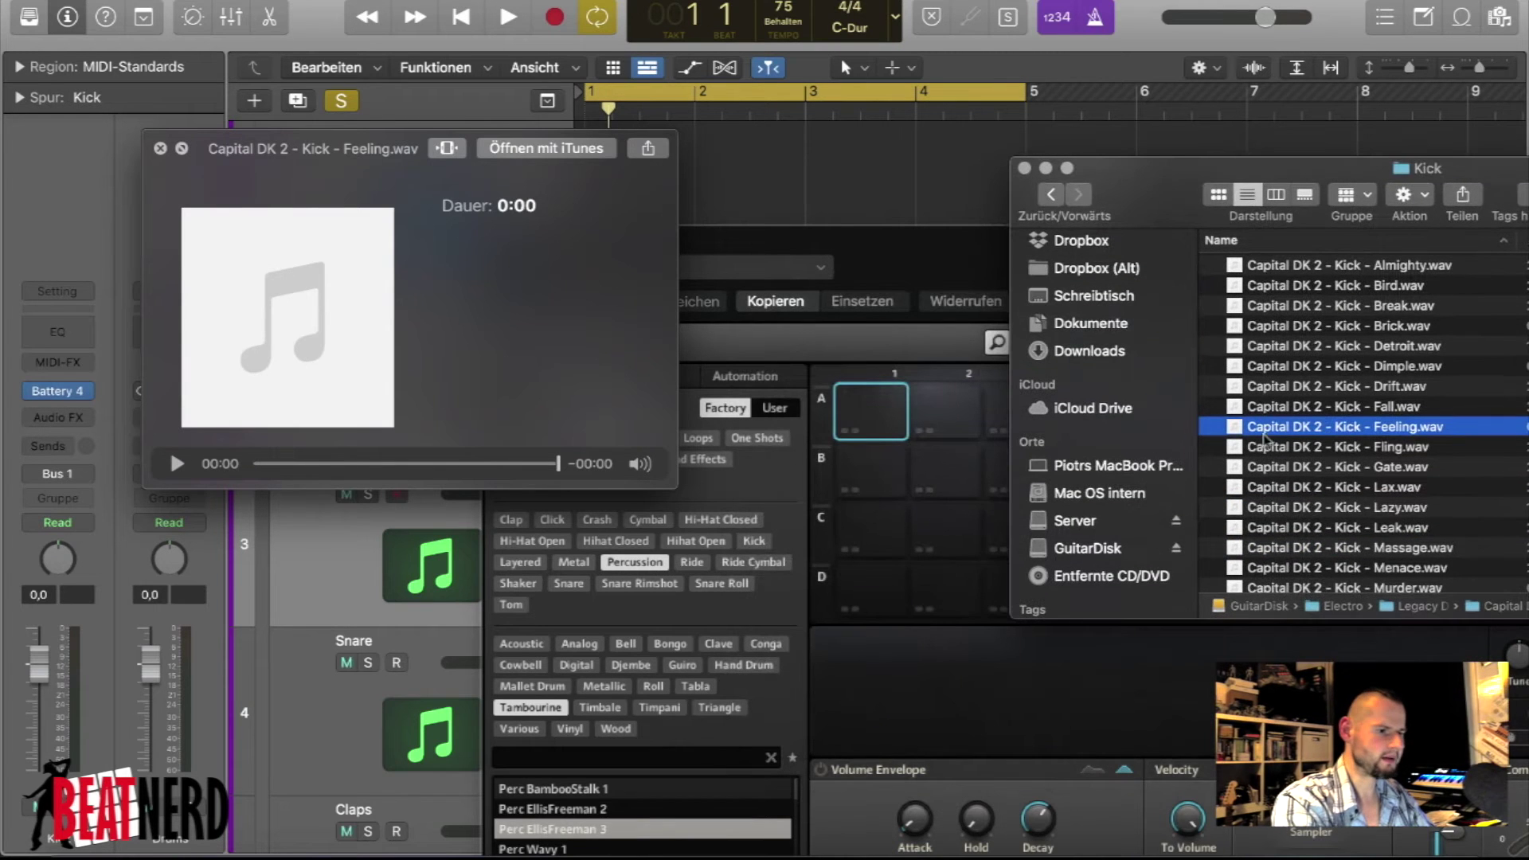
pyautogui.moveTo(1282, 428); pyautogui.dragTo(870, 410)
# - Preview the Lazy, Leak, Massage and Menace kicks and load Capital DK 2 - Kick - Menace.wav into Battery cell A2
pyautogui.click(1346, 507)
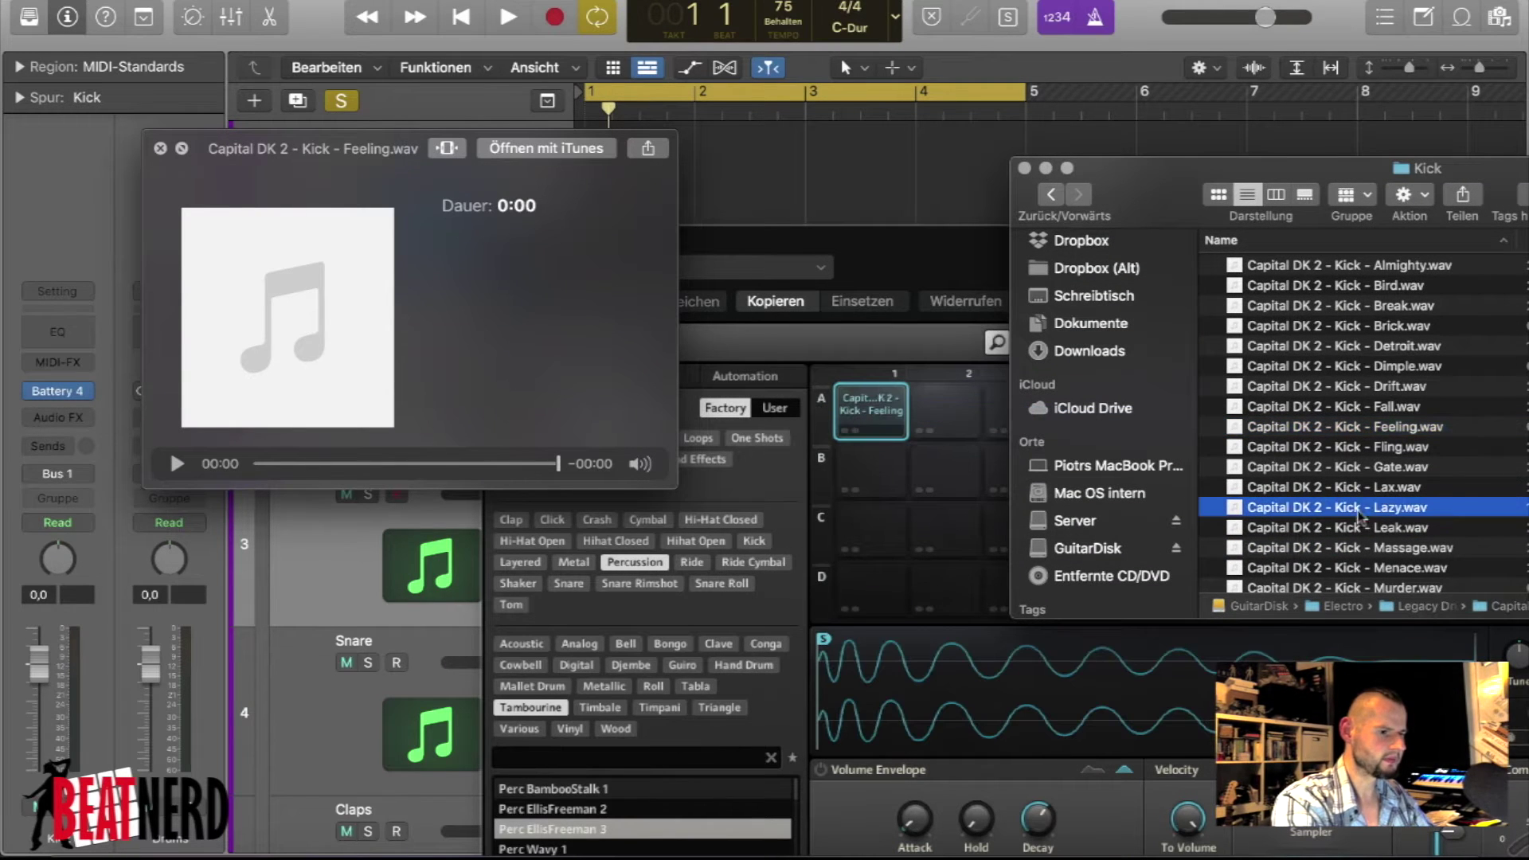
pyautogui.press('Down')
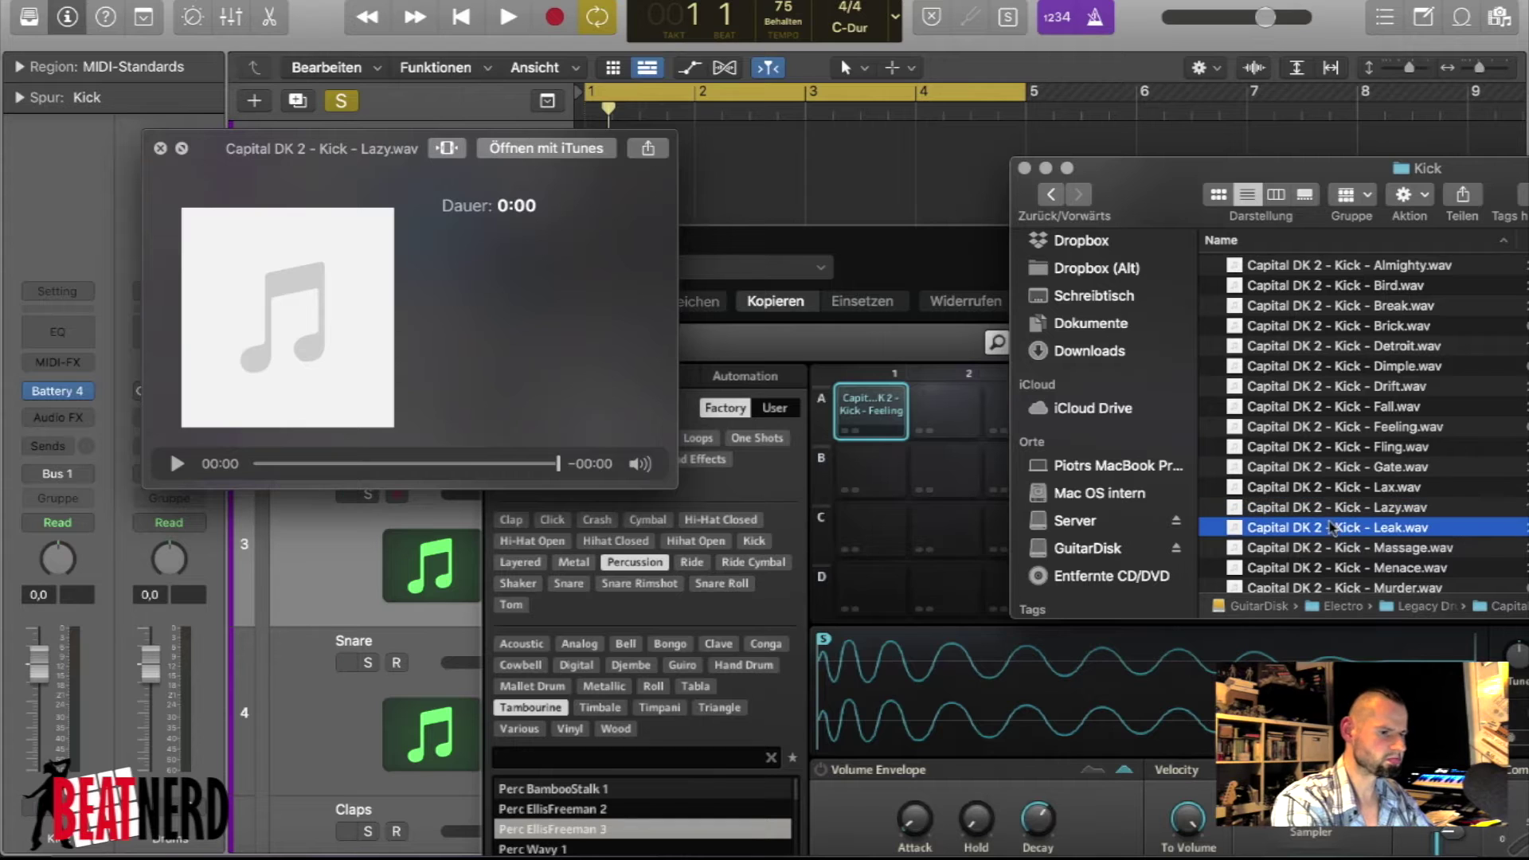
pyautogui.click(1313, 549)
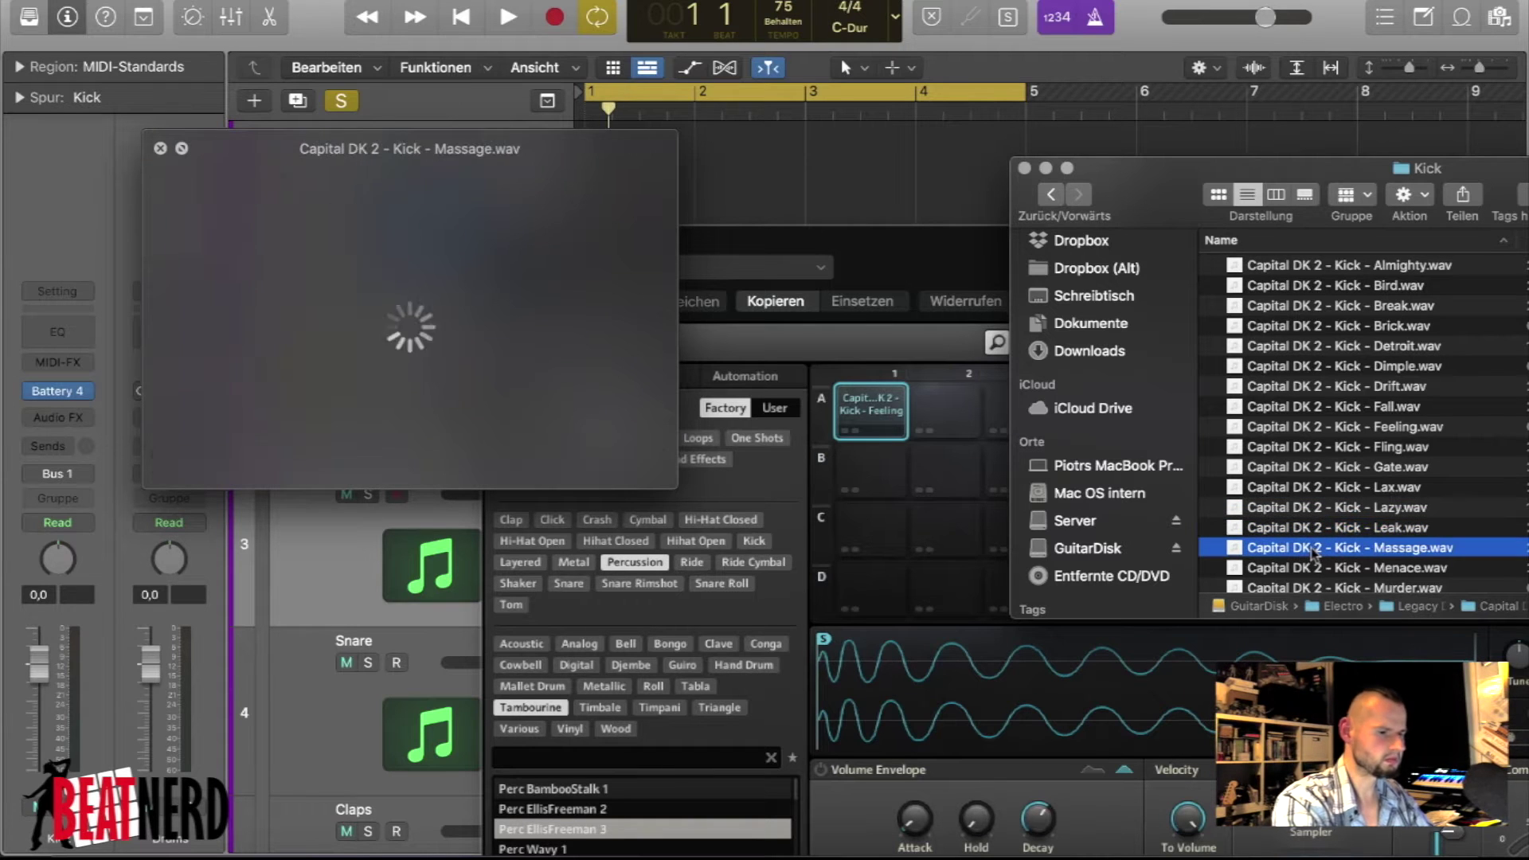
pyautogui.click(1298, 568)
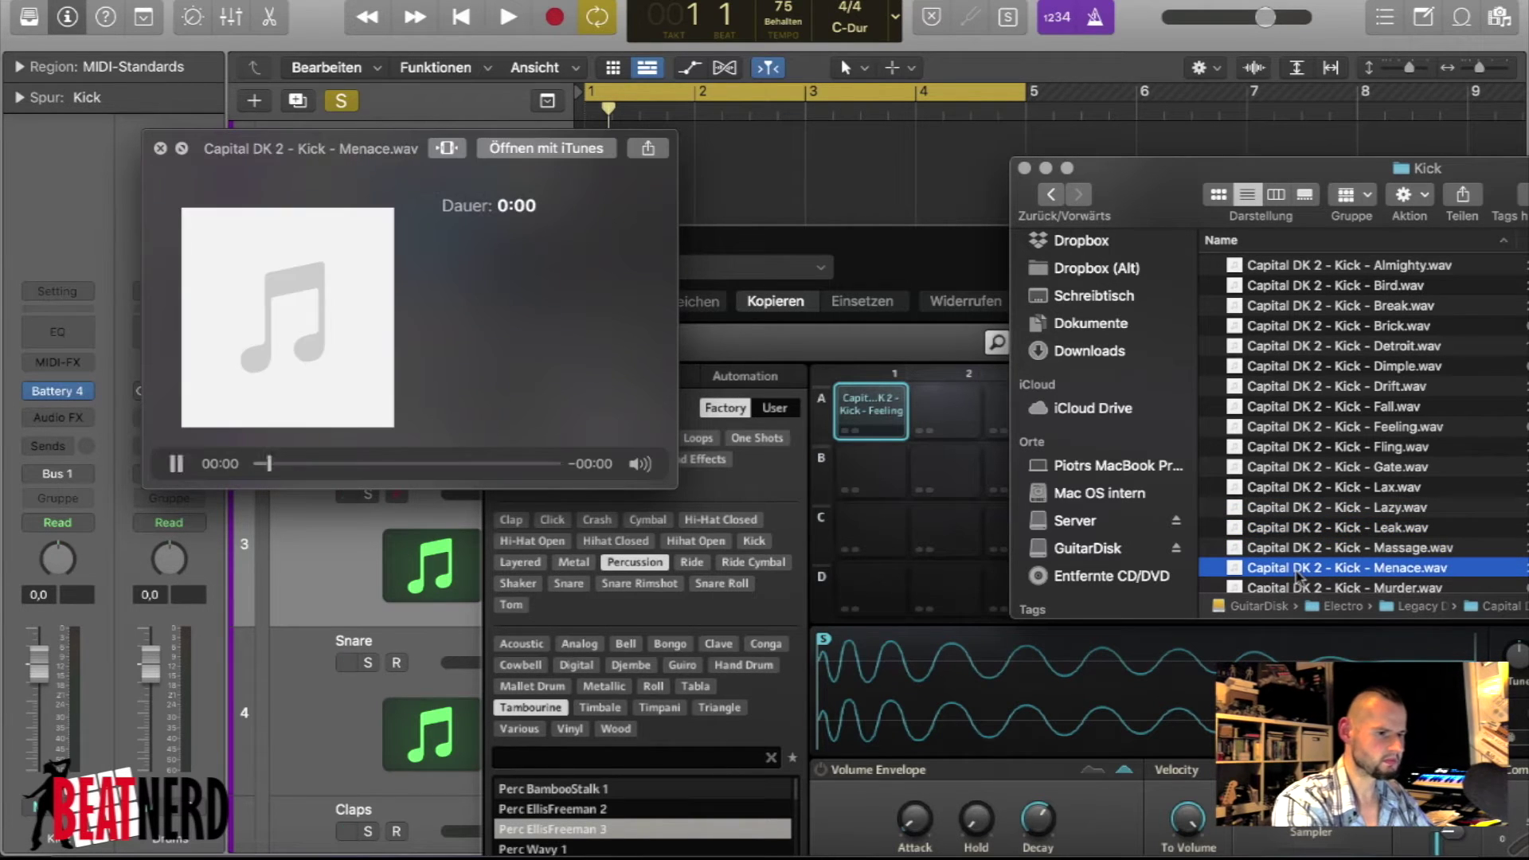
pyautogui.moveTo(1285, 571); pyautogui.dragTo(946, 411)
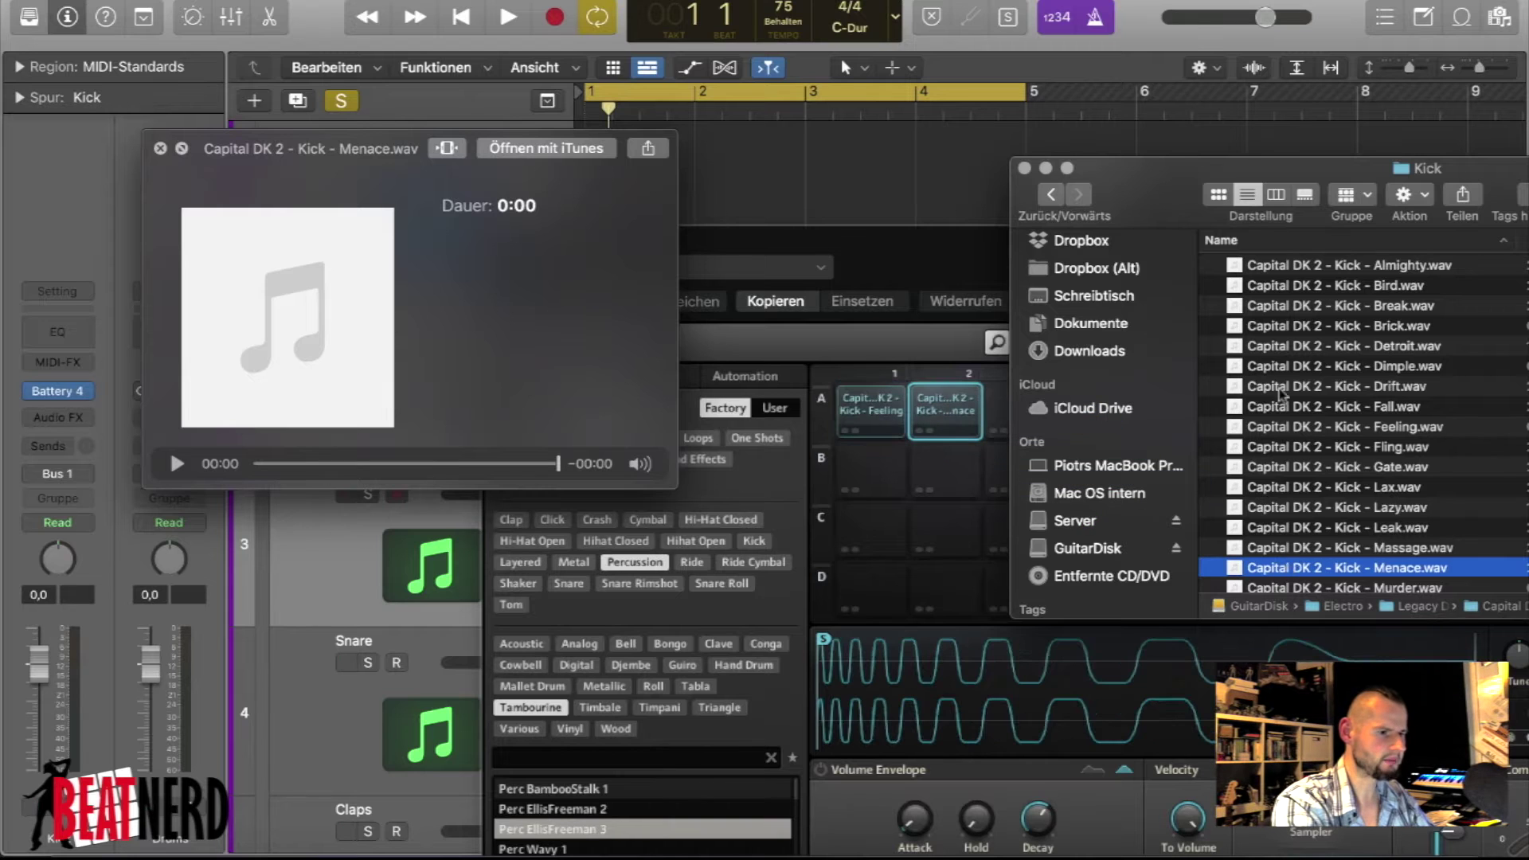
# - Load Capital DK 2 - Kick - Dimple.wav into Battery cell A3 and close the preview, Battery and Finder windows
pyautogui.click(1312, 371)
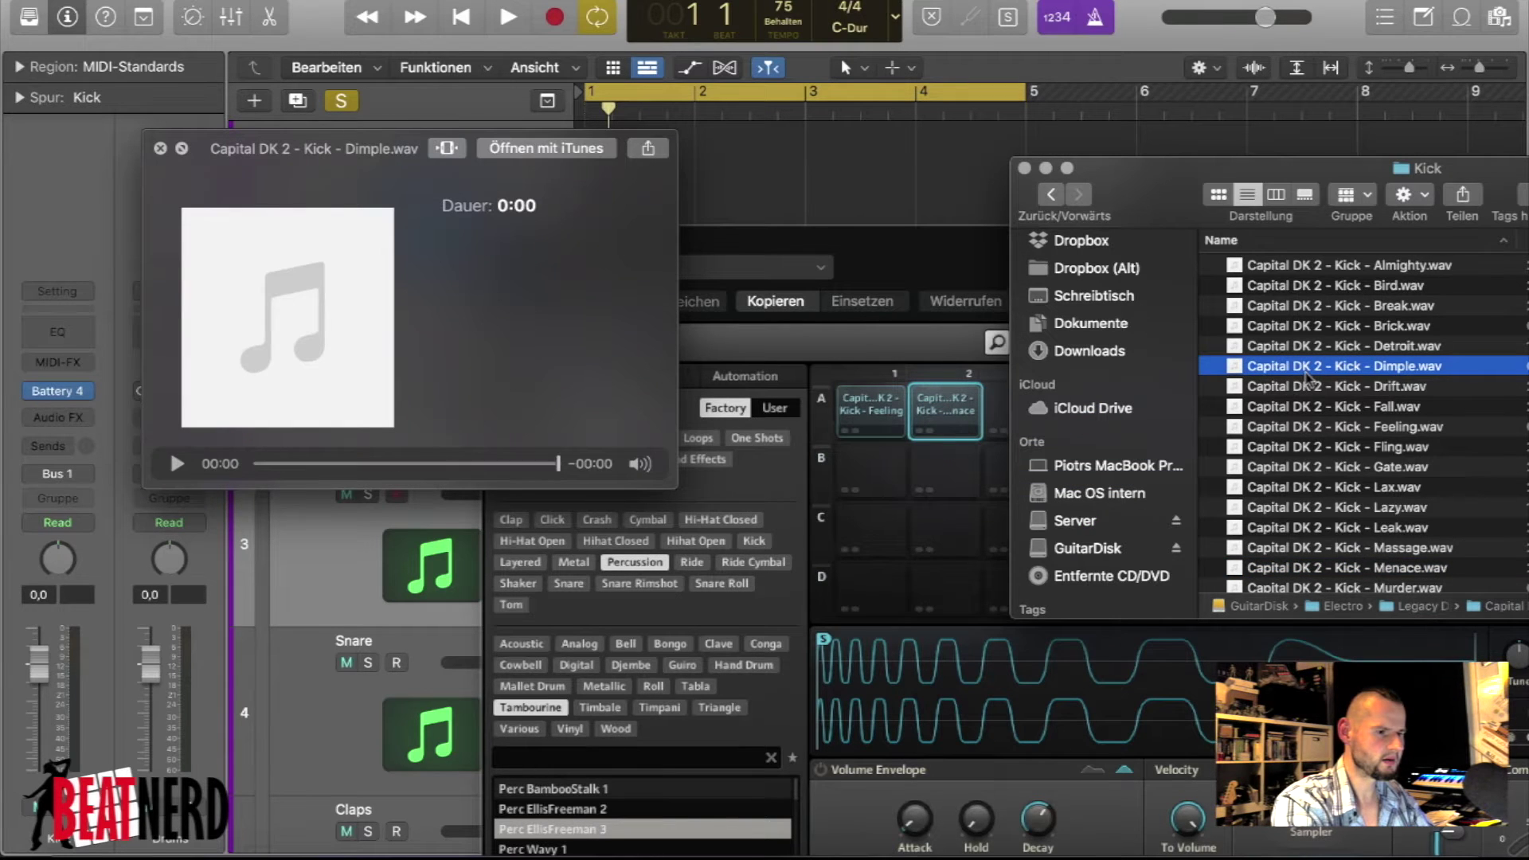
pyautogui.moveTo(1315, 380); pyautogui.dragTo(1005, 410)
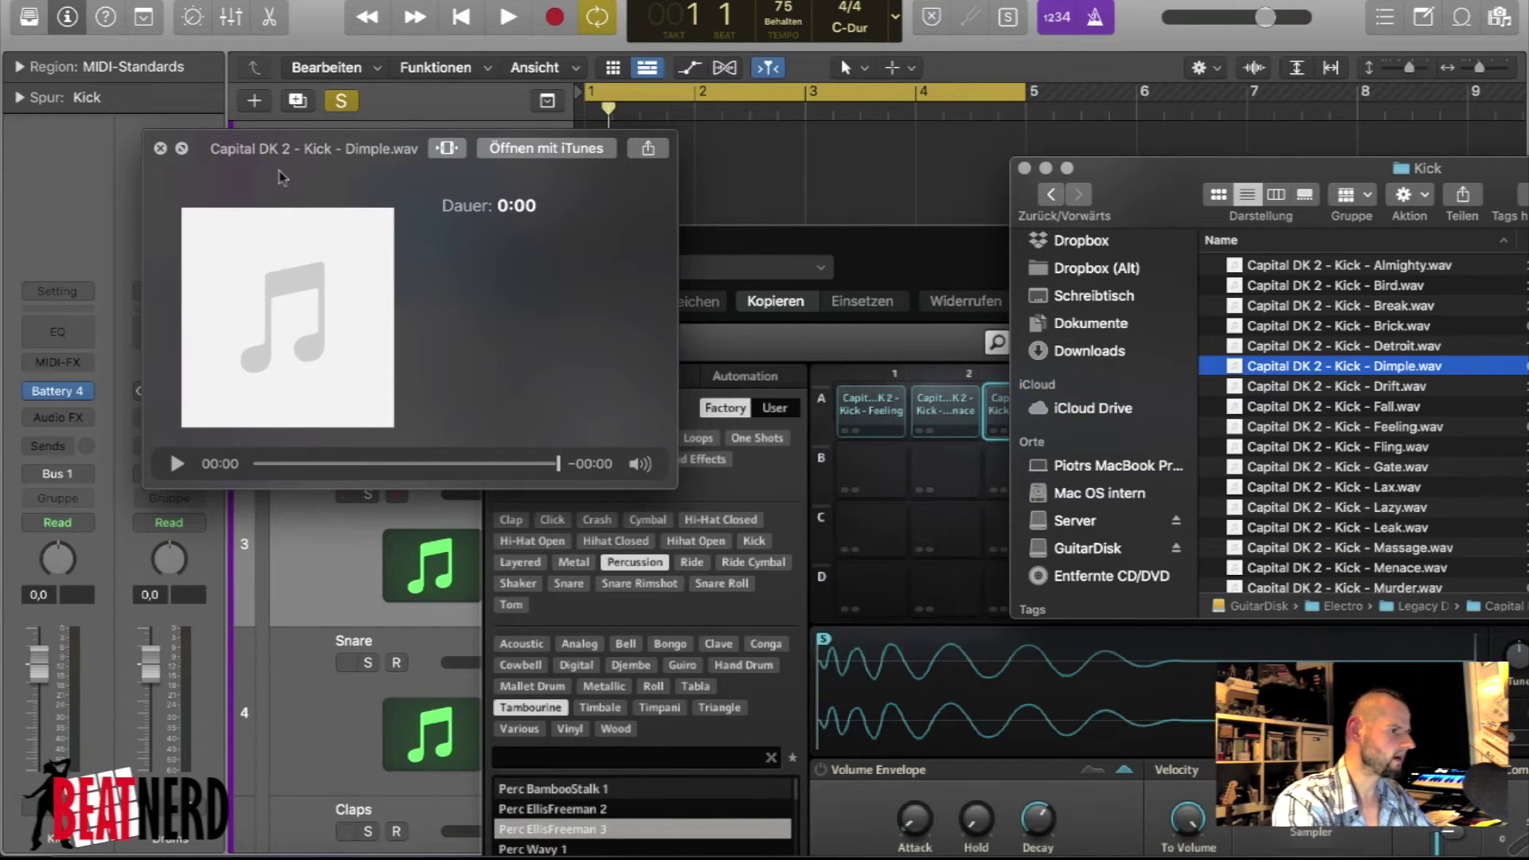
pyautogui.click(163, 156)
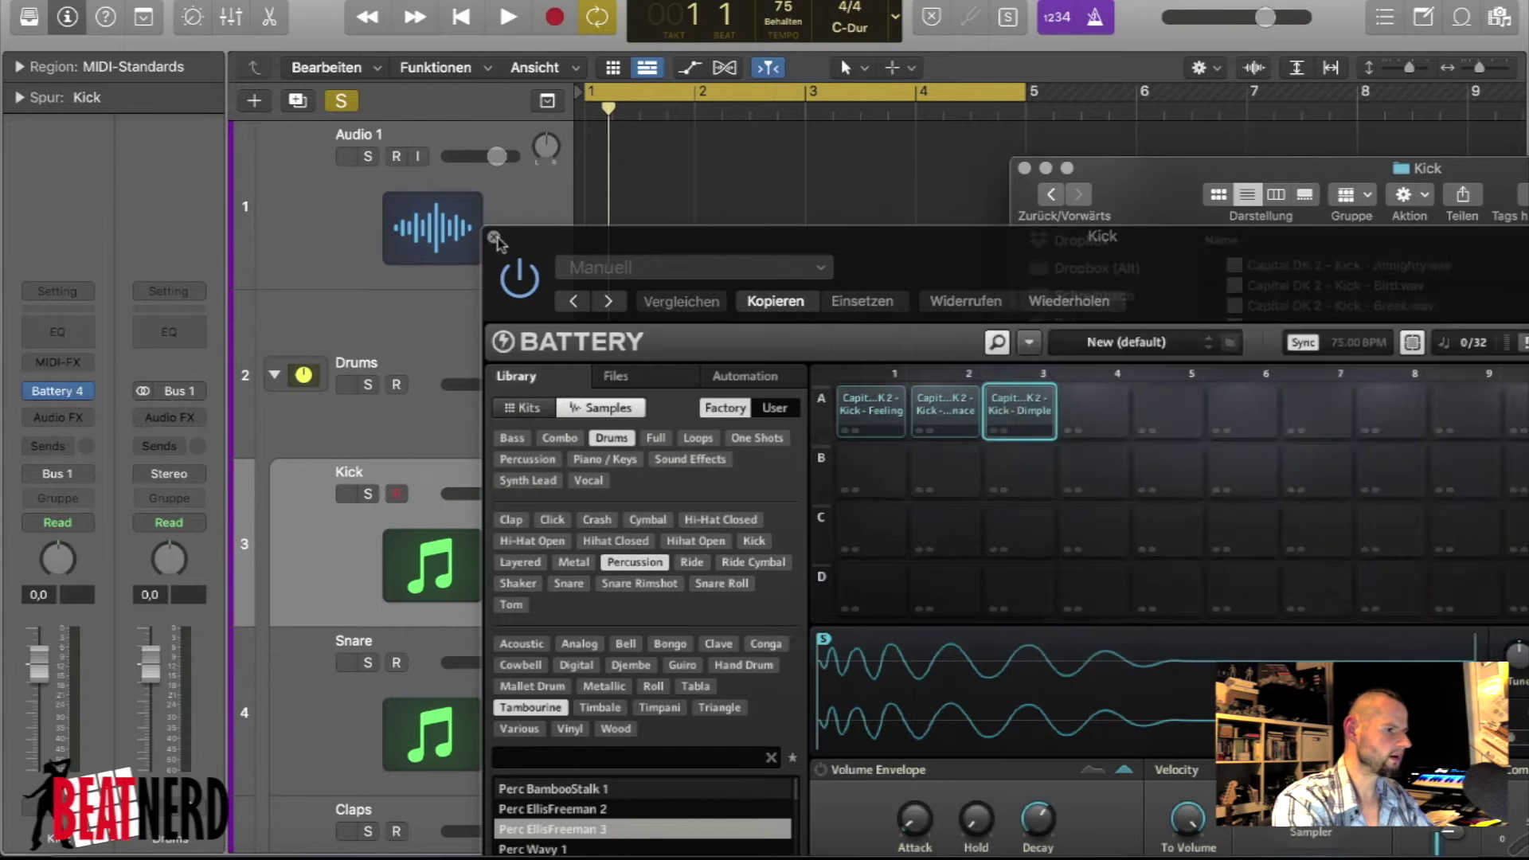
pyautogui.click(494, 236)
pyautogui.click(1024, 168)
# - Examine the notes of the four-bar 808 region in the piano roll and close the editor
pyautogui.scroll(-15, 880, 362)
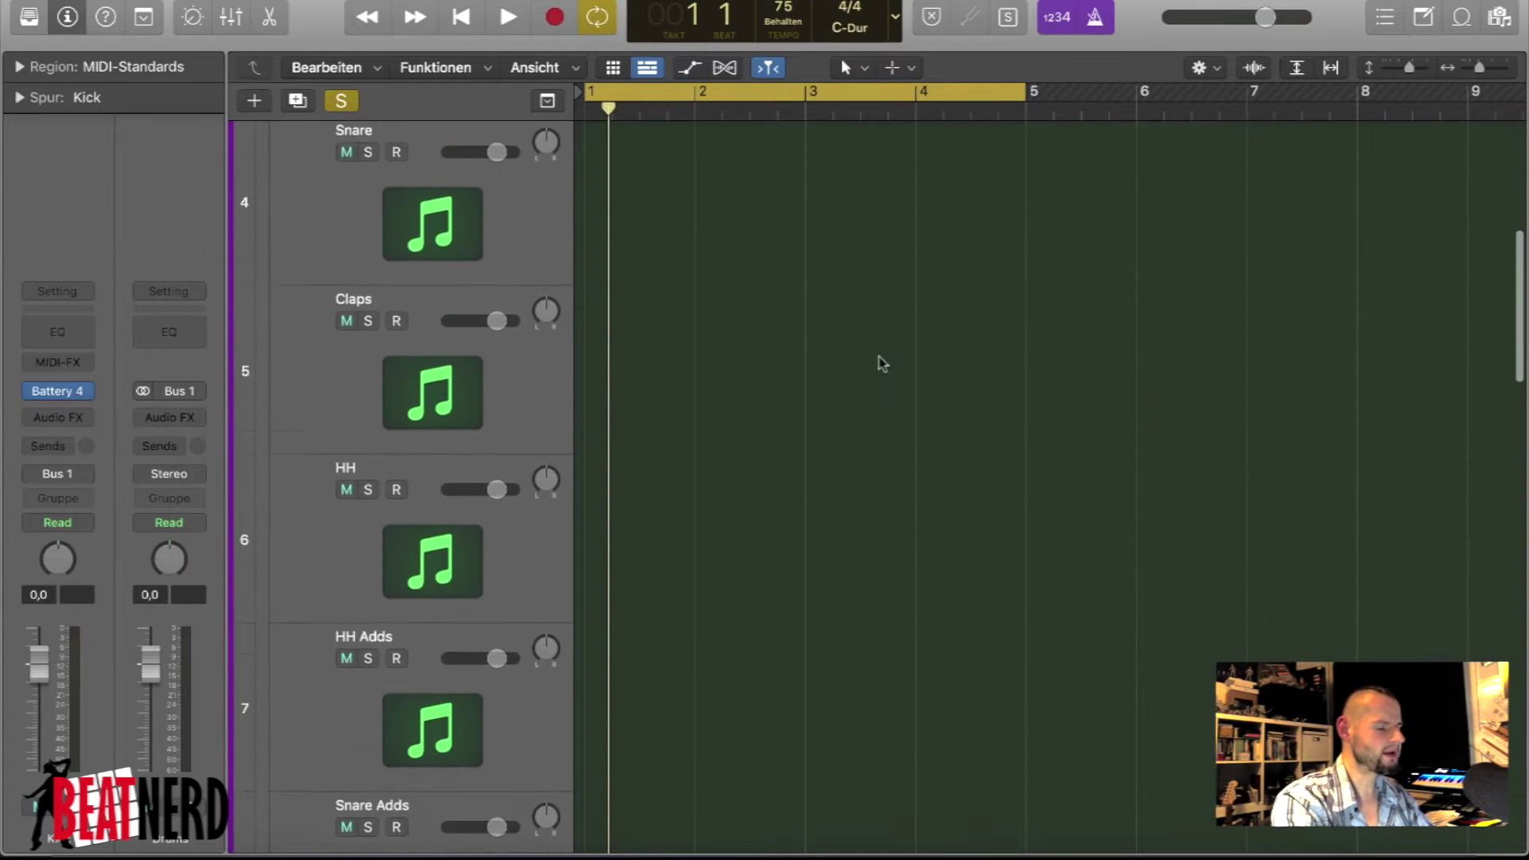
pyautogui.scroll(-8, 882, 363)
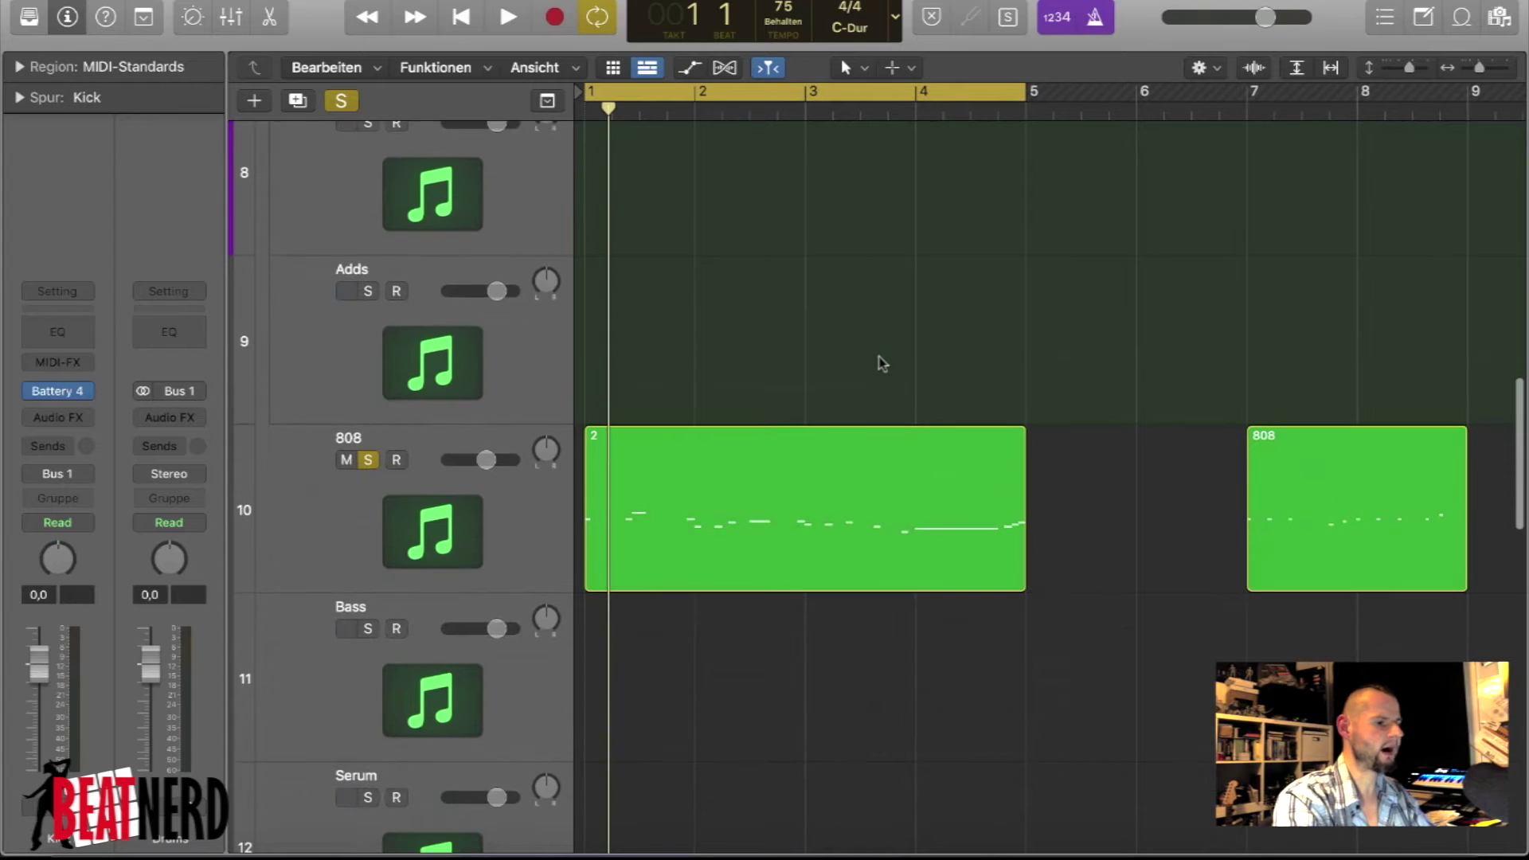
pyautogui.click(737, 488)
pyautogui.doubleClick(737, 488)
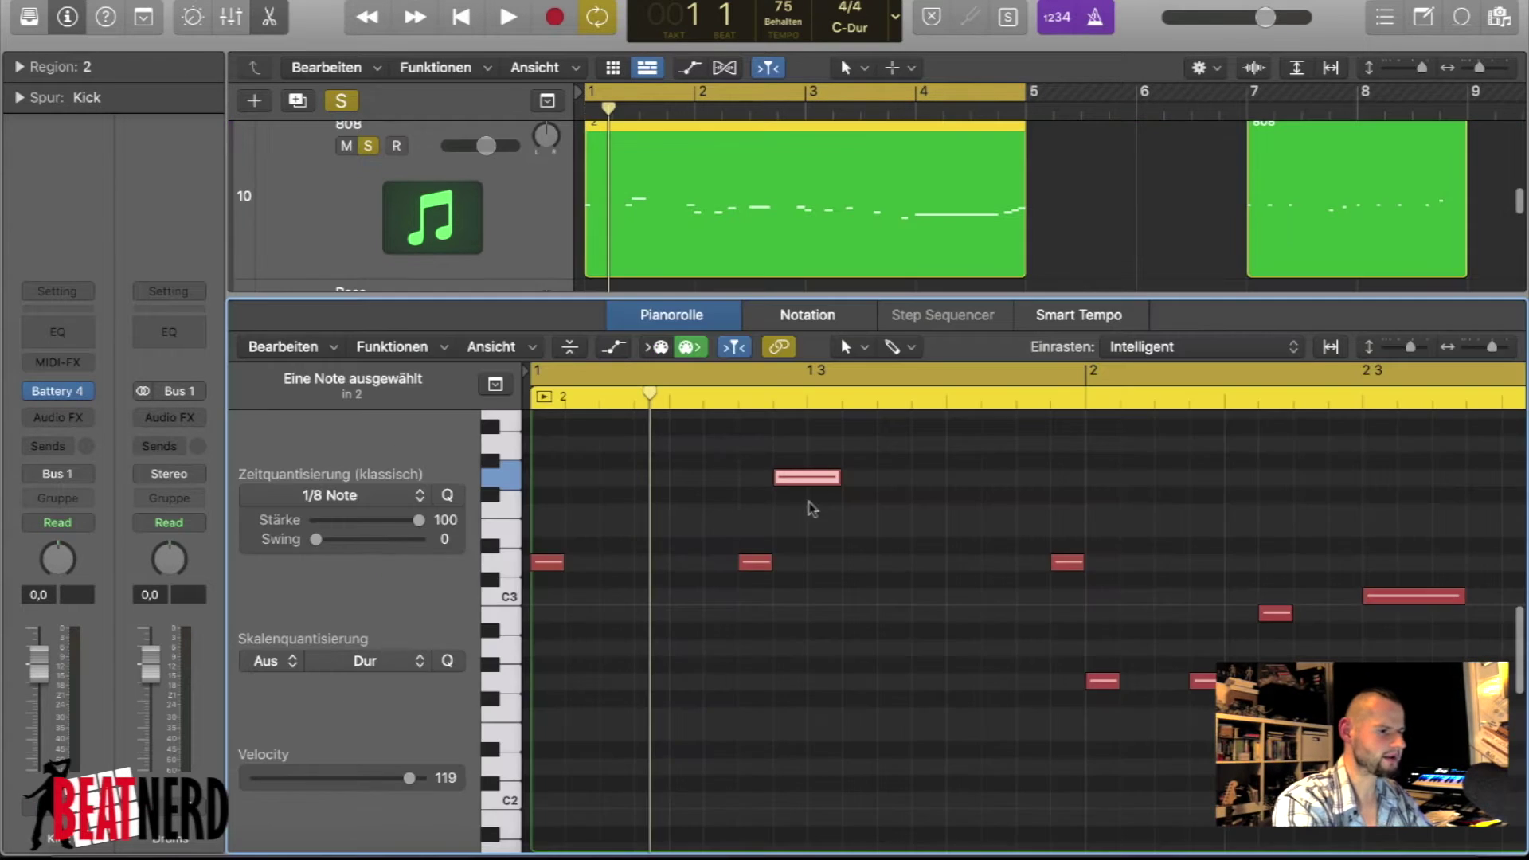
pyautogui.scroll(-3, 864, 533)
pyautogui.scroll(2, 901, 485)
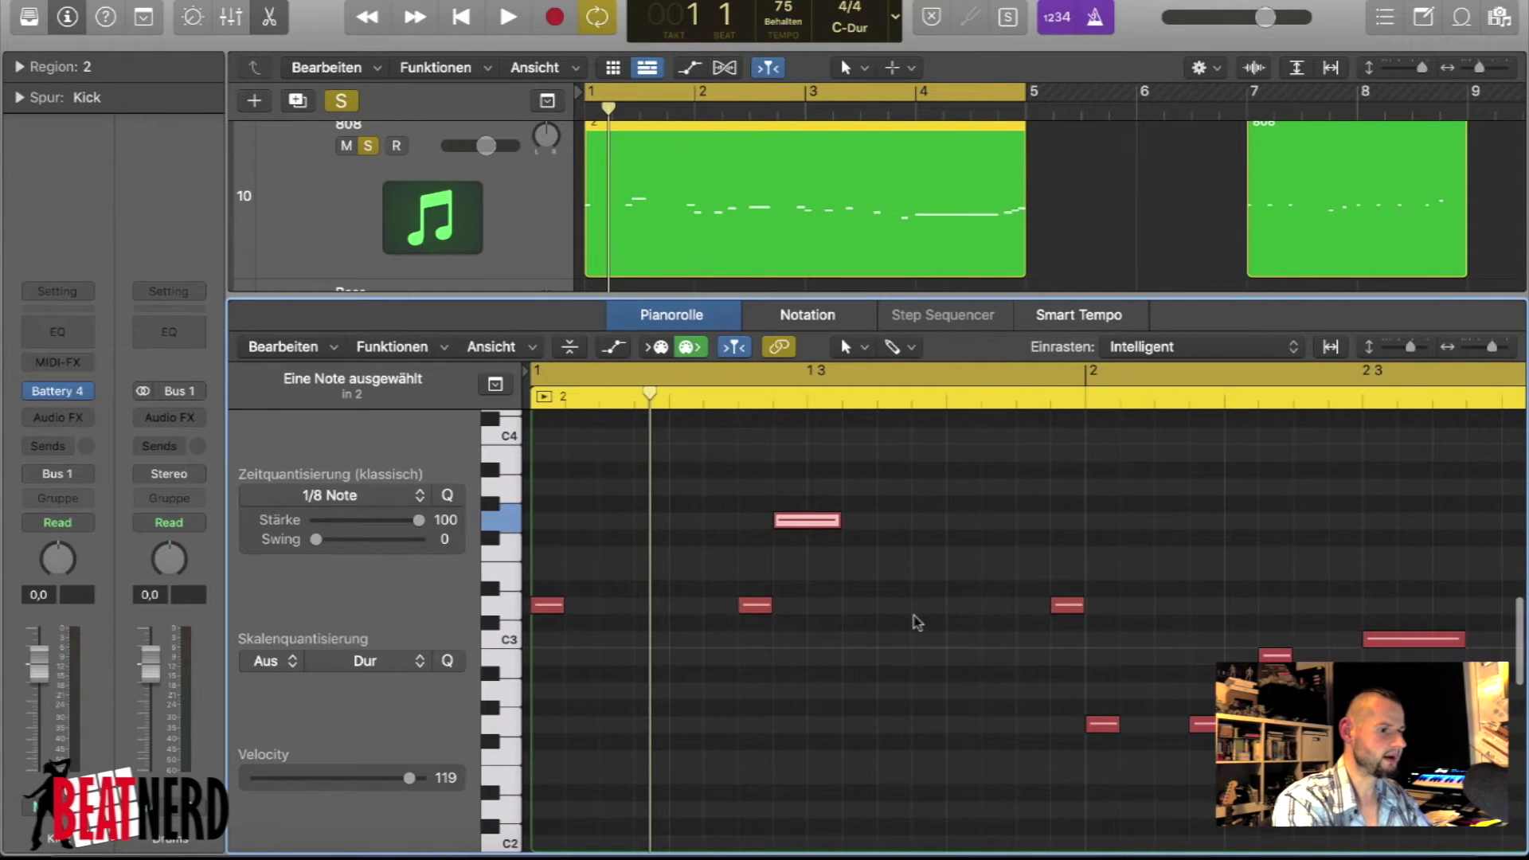
pyautogui.press('e')
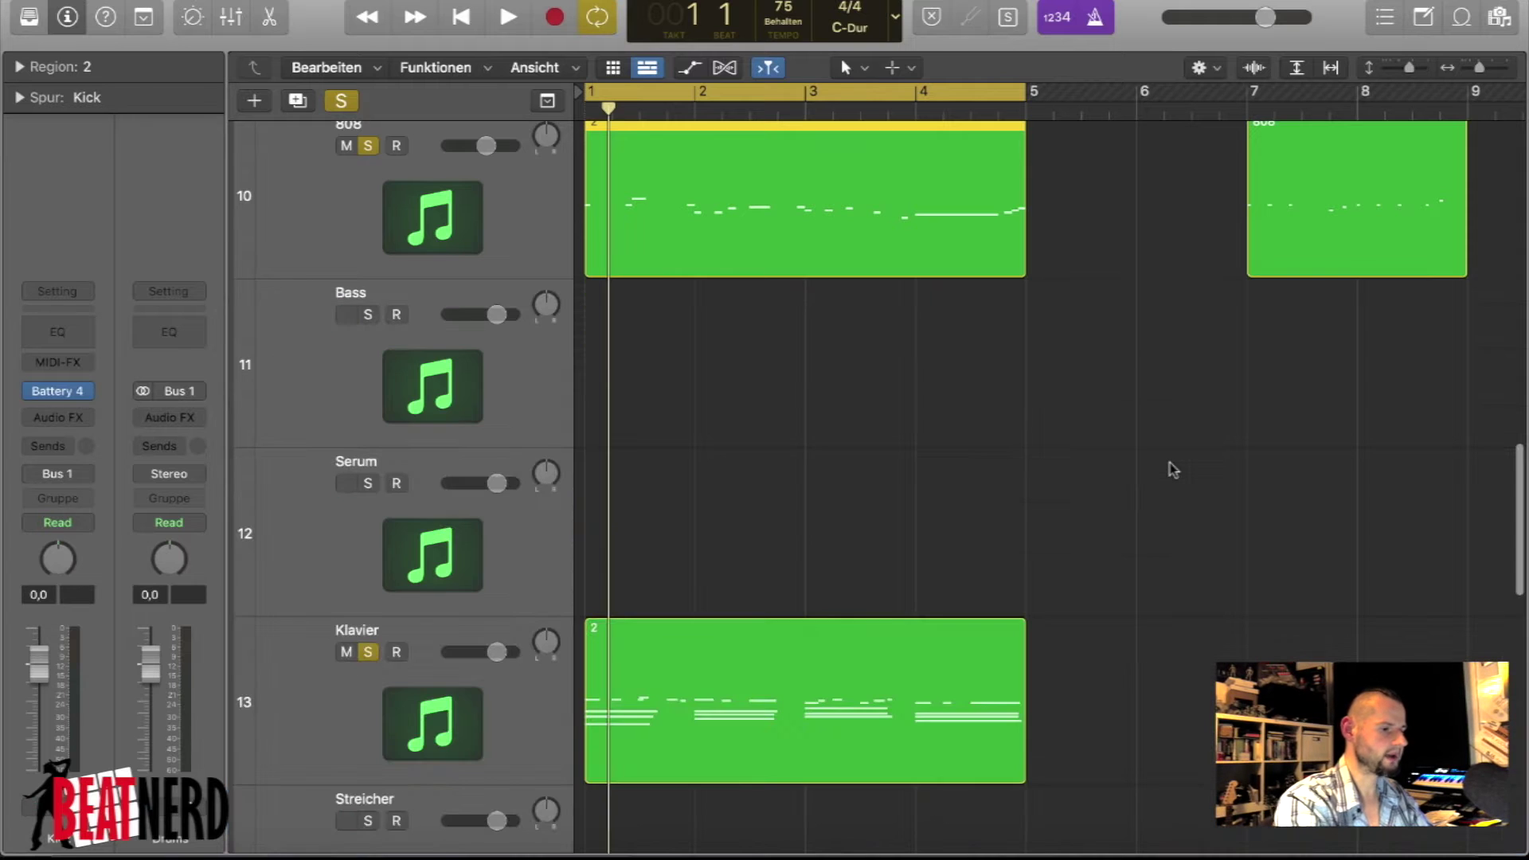
# - Copy the four-bar 808 region onto the Kick track, starting at bar 1
pyautogui.scroll(6, 1168, 461)
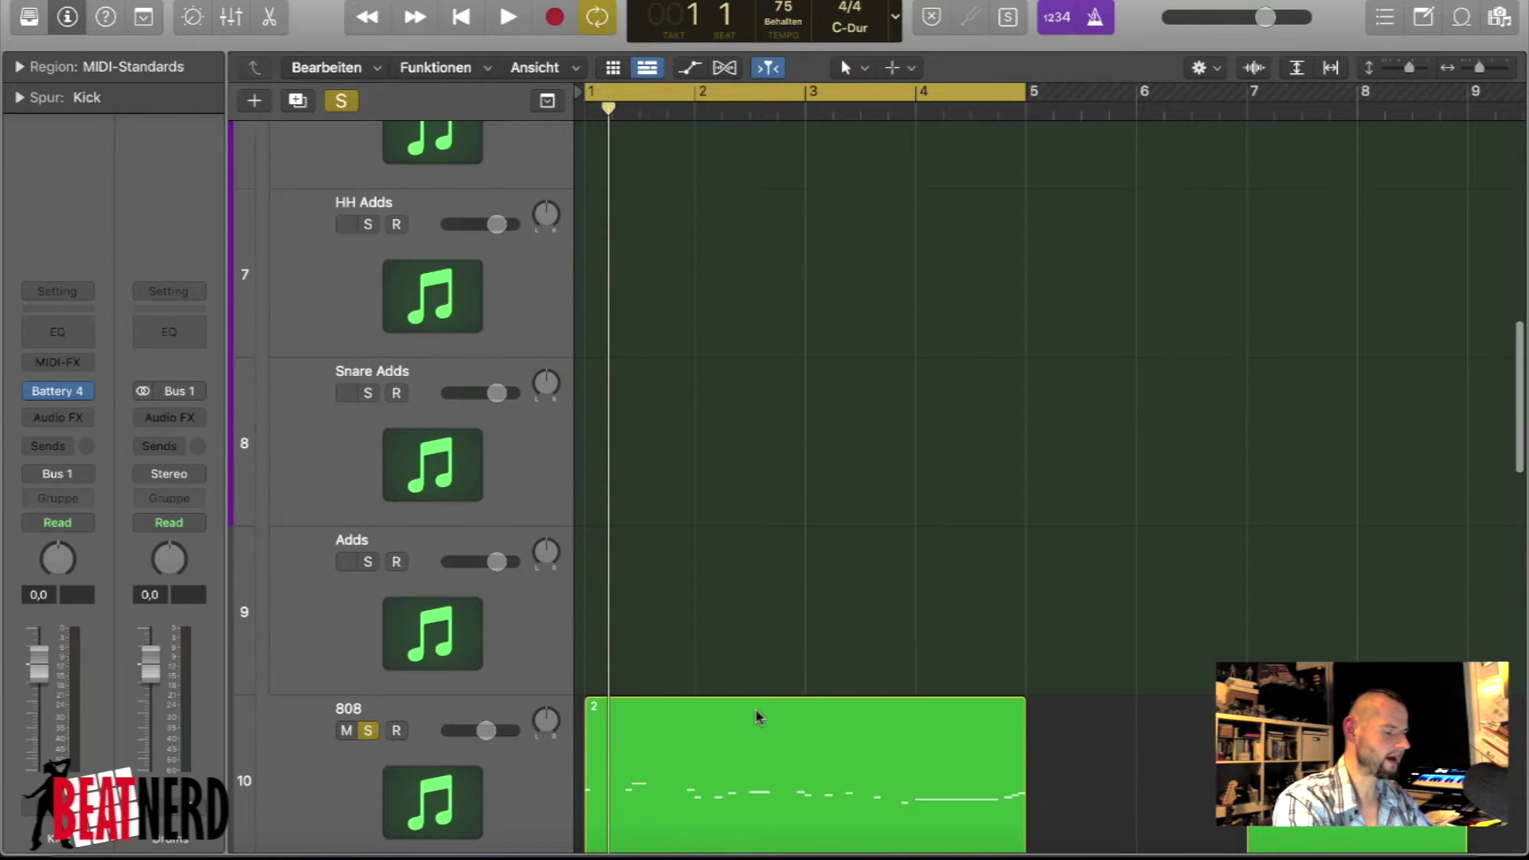
pyautogui.scroll(3, 757, 717)
pyautogui.scroll(-3, 746, 730)
pyautogui.moveTo(699, 772); pyautogui.dragTo(704, 338)
pyautogui.scroll(4, 693, 437)
pyautogui.scroll(1, 692, 436)
# - Open the copied region on the Kick track in the piano roll and solo the Kick track
pyautogui.doubleClick(694, 363)
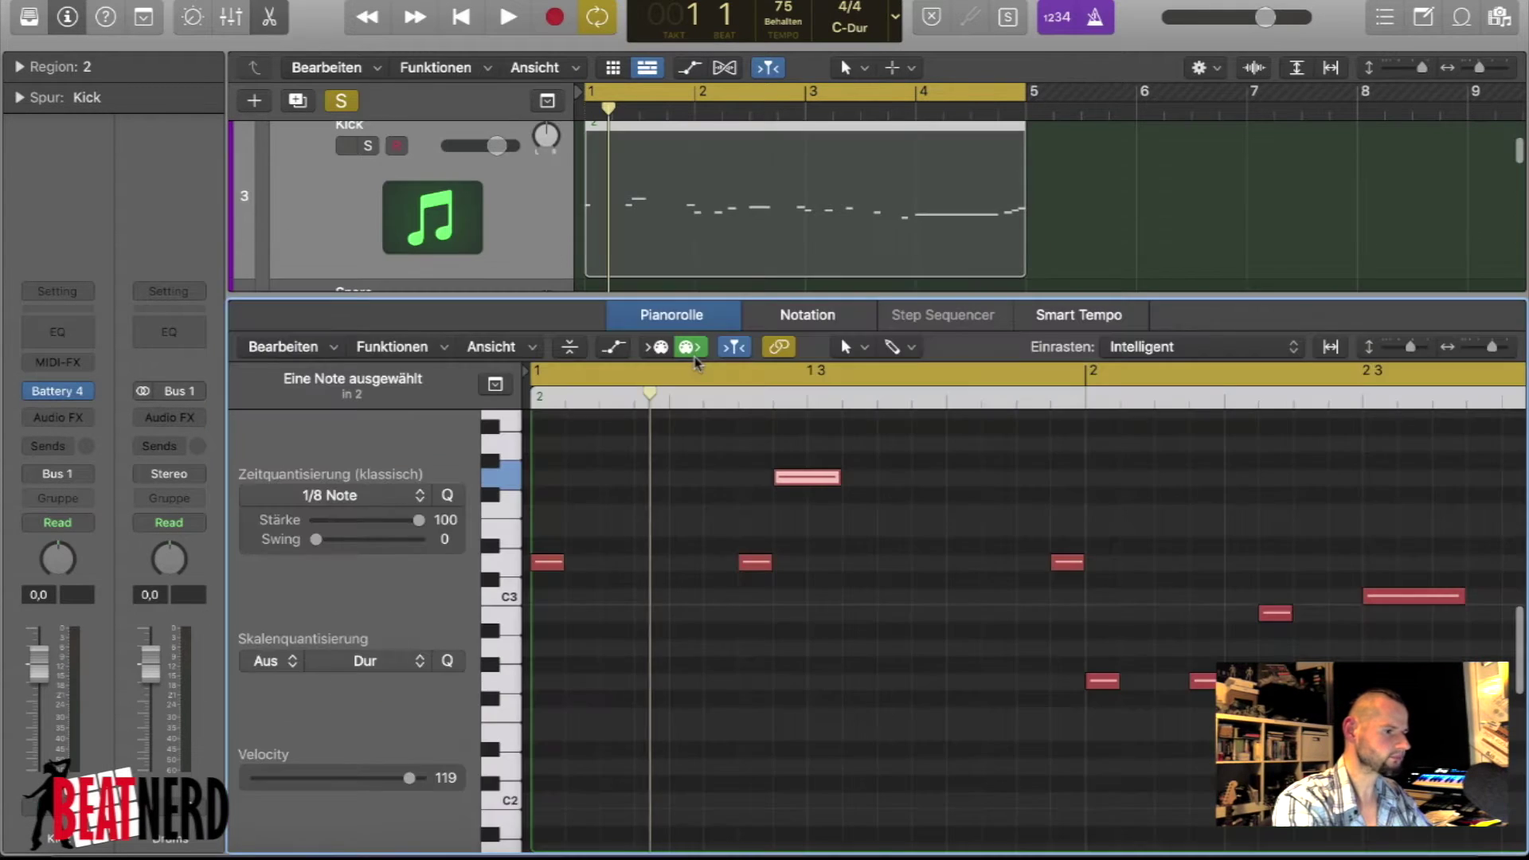
pyautogui.click(368, 147)
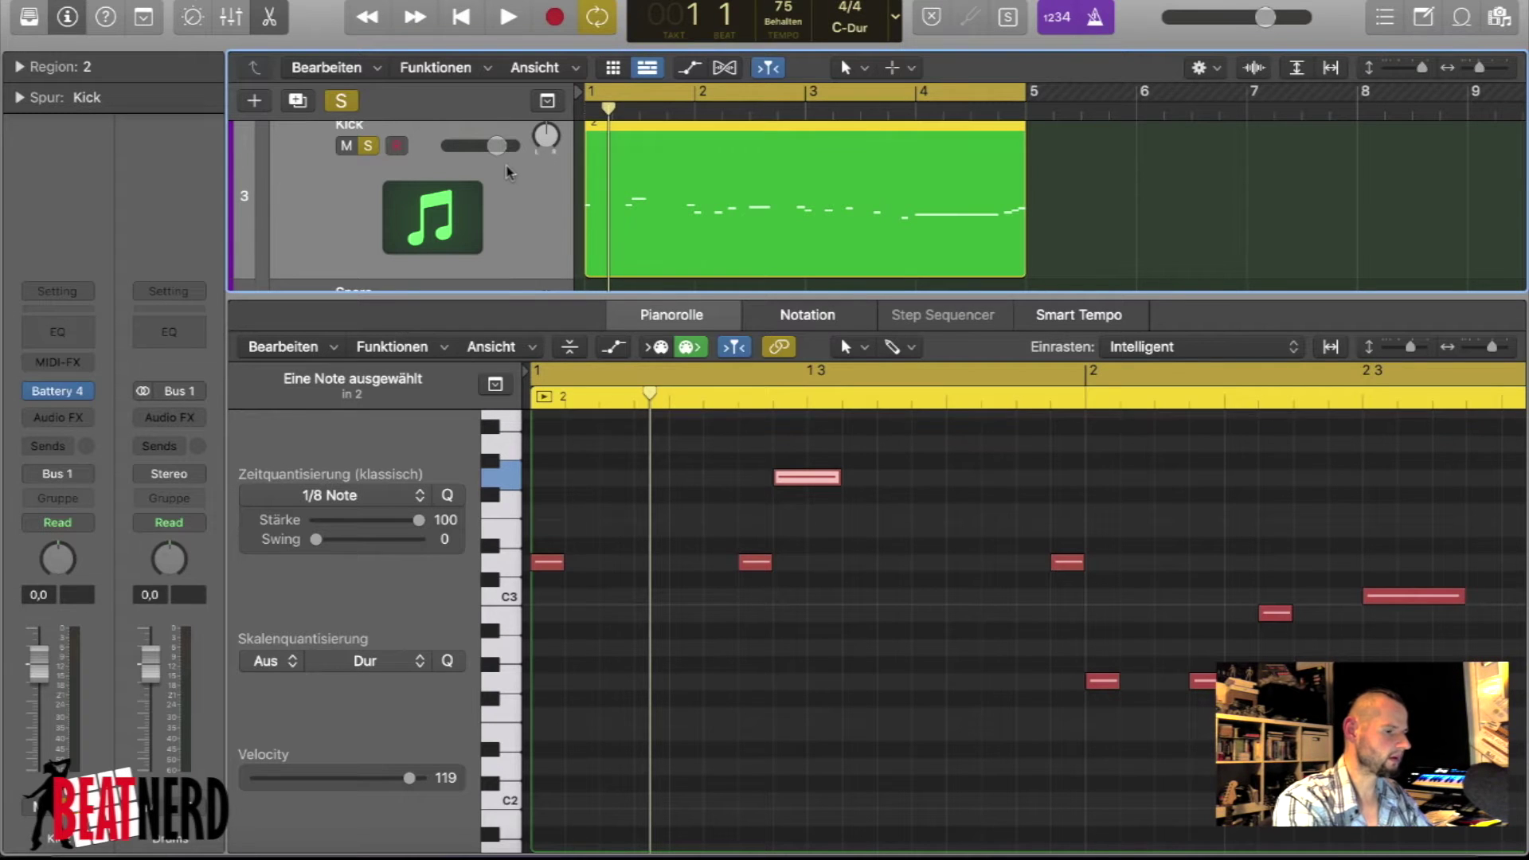
pyautogui.scroll(-3, 675, 482)
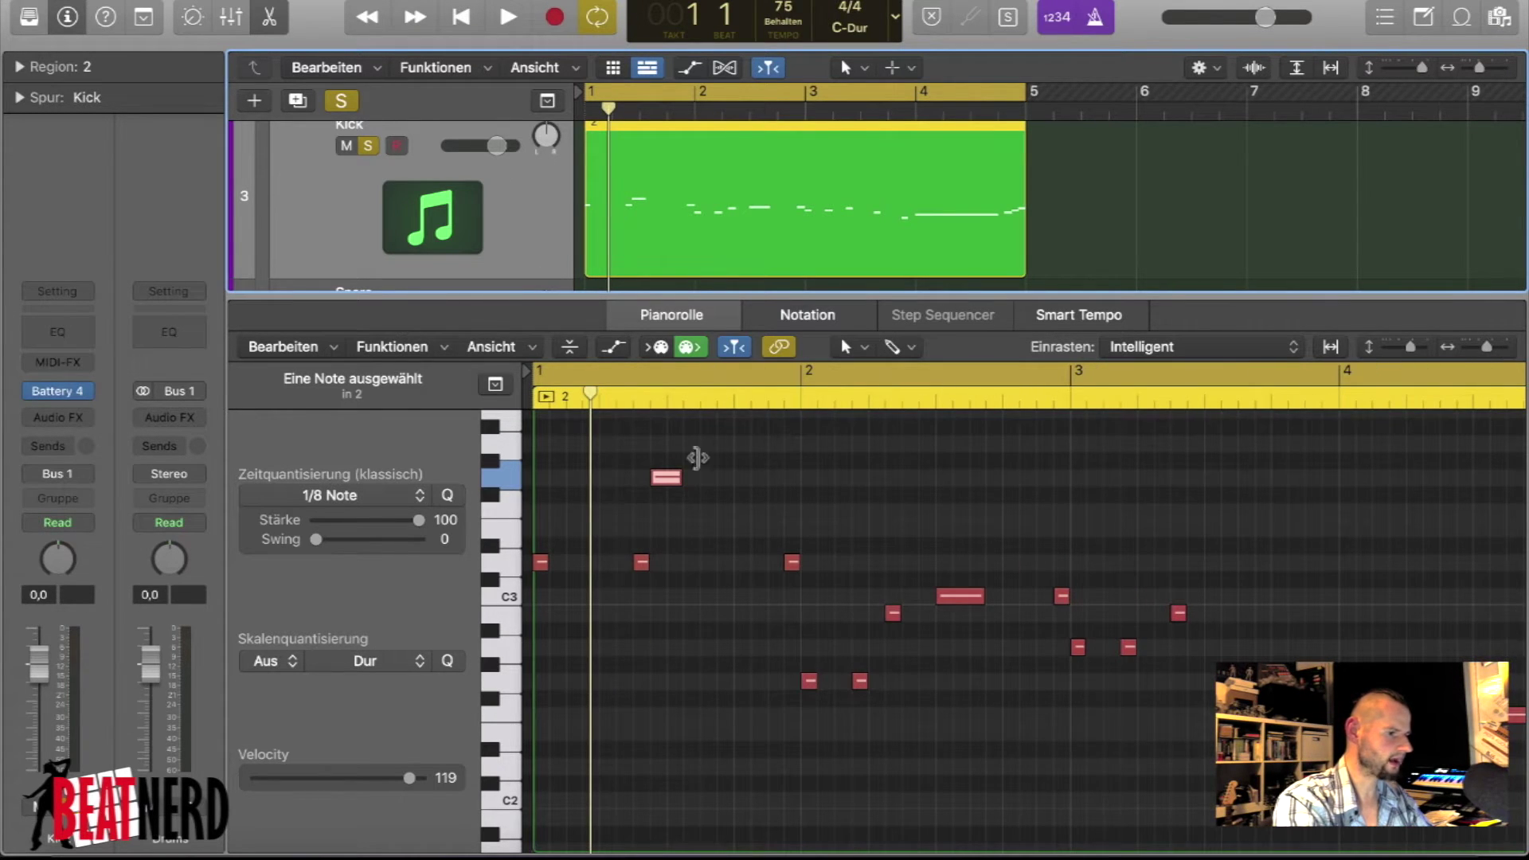
# - Move all D3 notes and the single G3 note in bar 1 down to C1 and briefly play back the kick
pyautogui.click(514, 563)
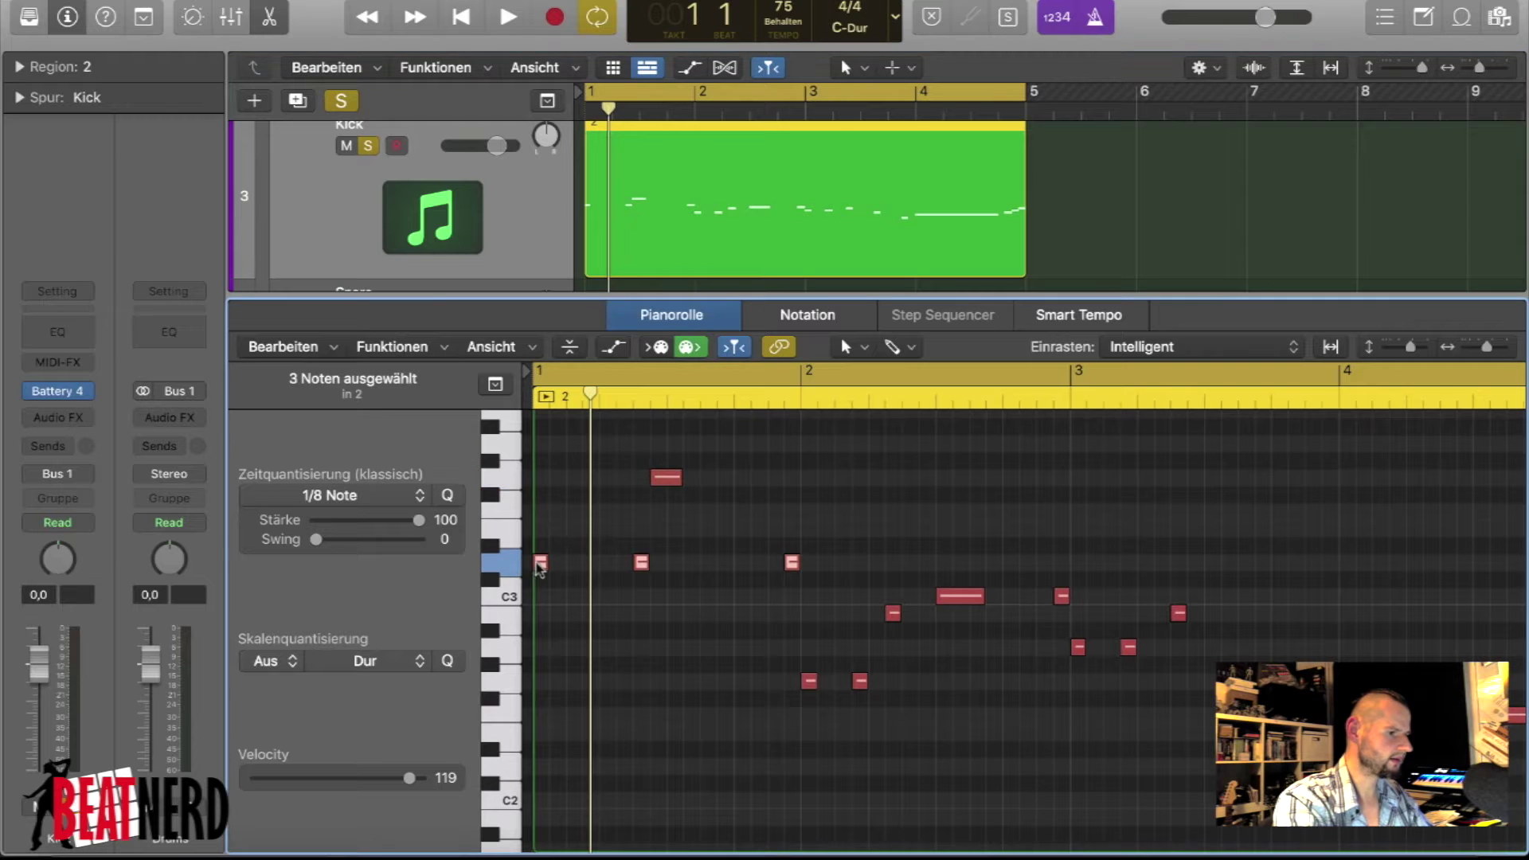
pyautogui.moveTo(541, 562); pyautogui.dragTo(541, 779)
pyautogui.scroll(1, 538, 772)
pyautogui.scroll(6, 535, 514)
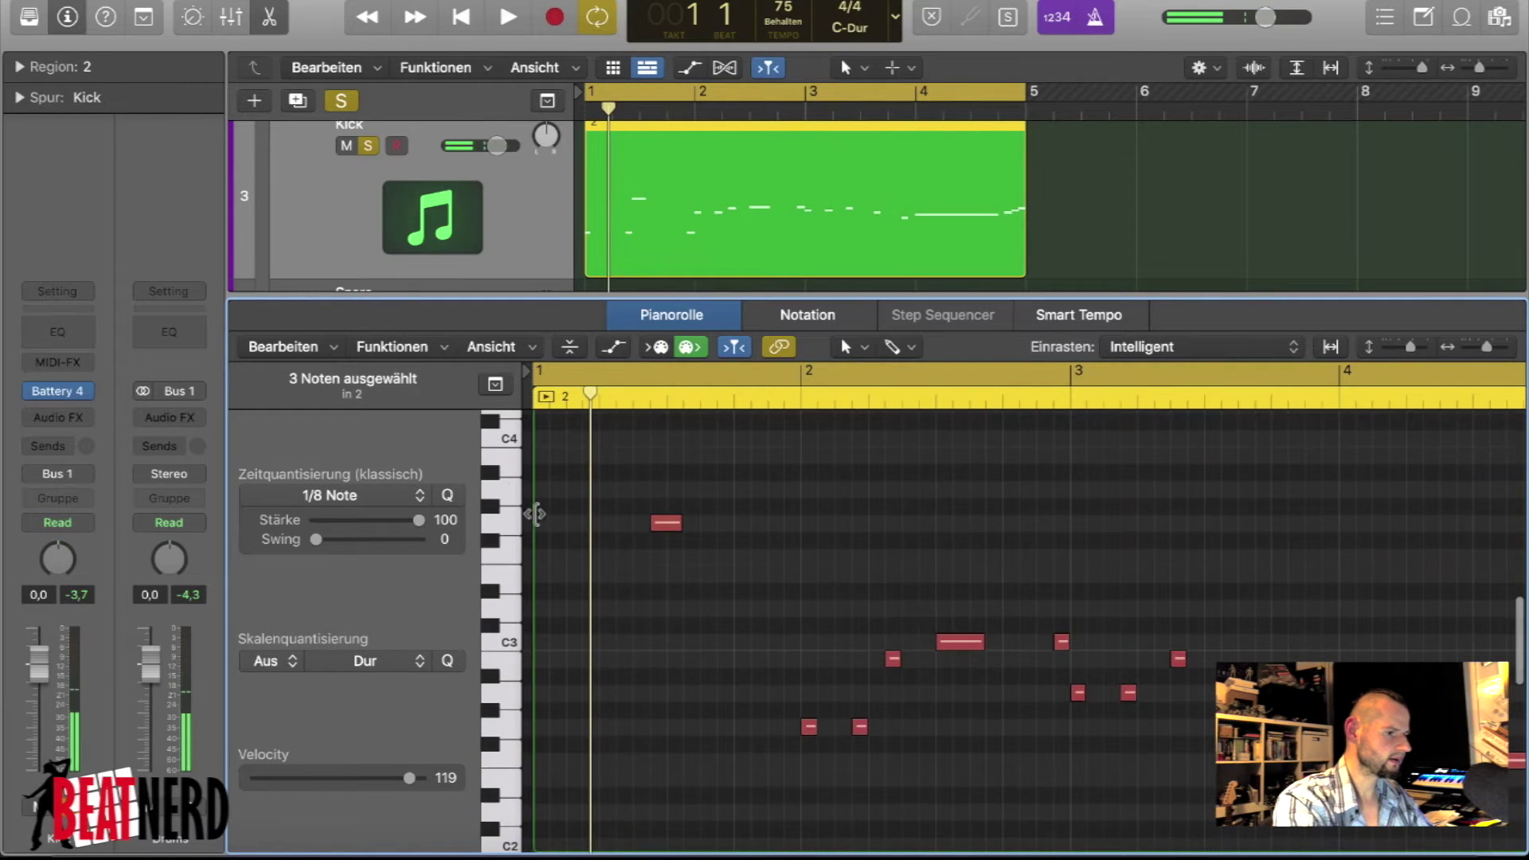
pyautogui.scroll(-2, 636, 573)
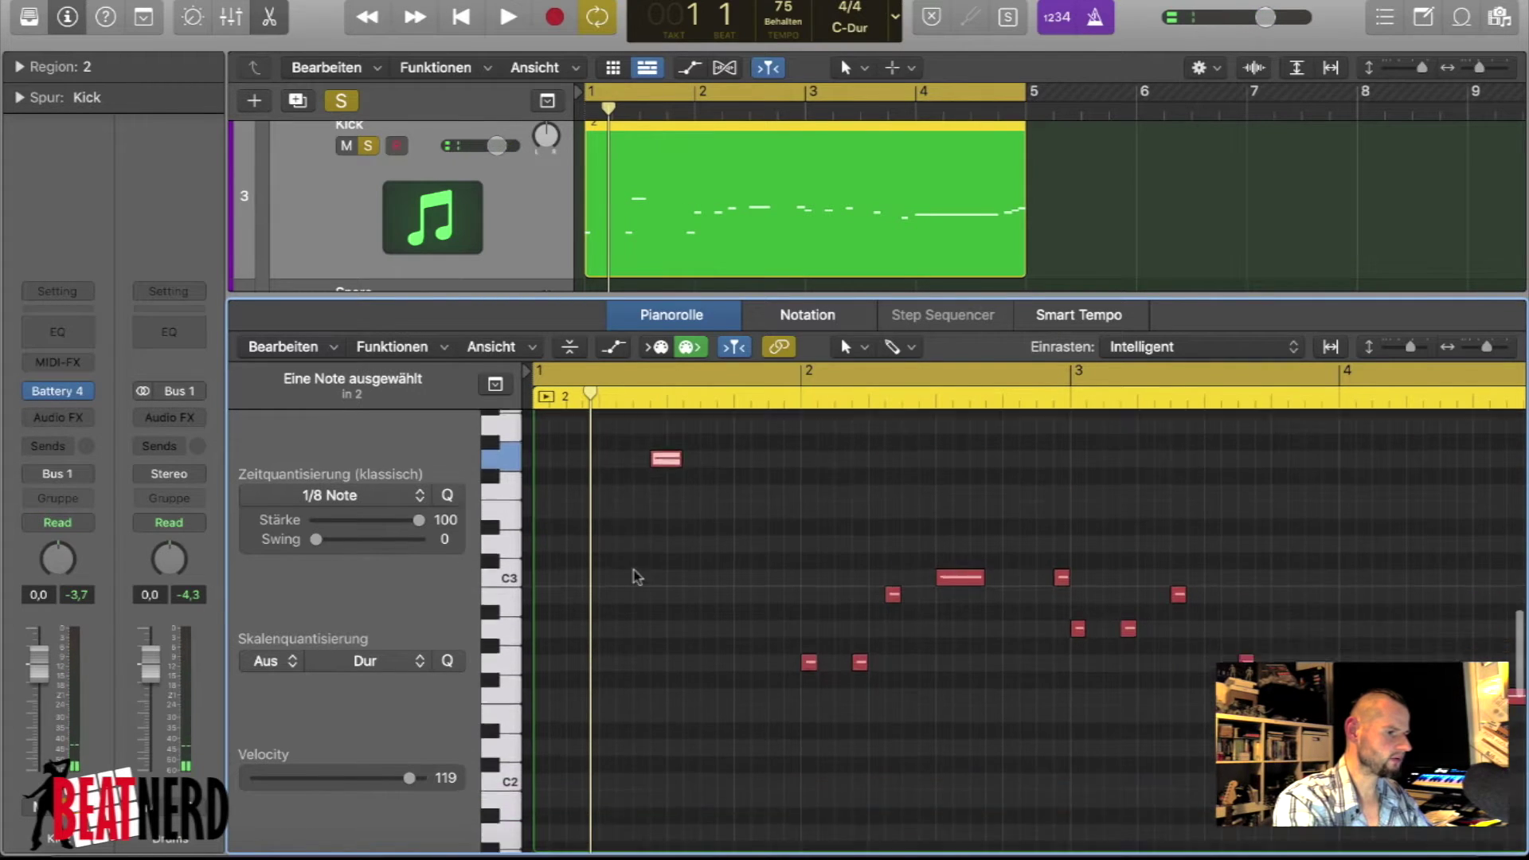
pyautogui.moveTo(666, 432); pyautogui.dragTo(661, 820)
pyautogui.moveTo(664, 539); pyautogui.dragTo(675, 699)
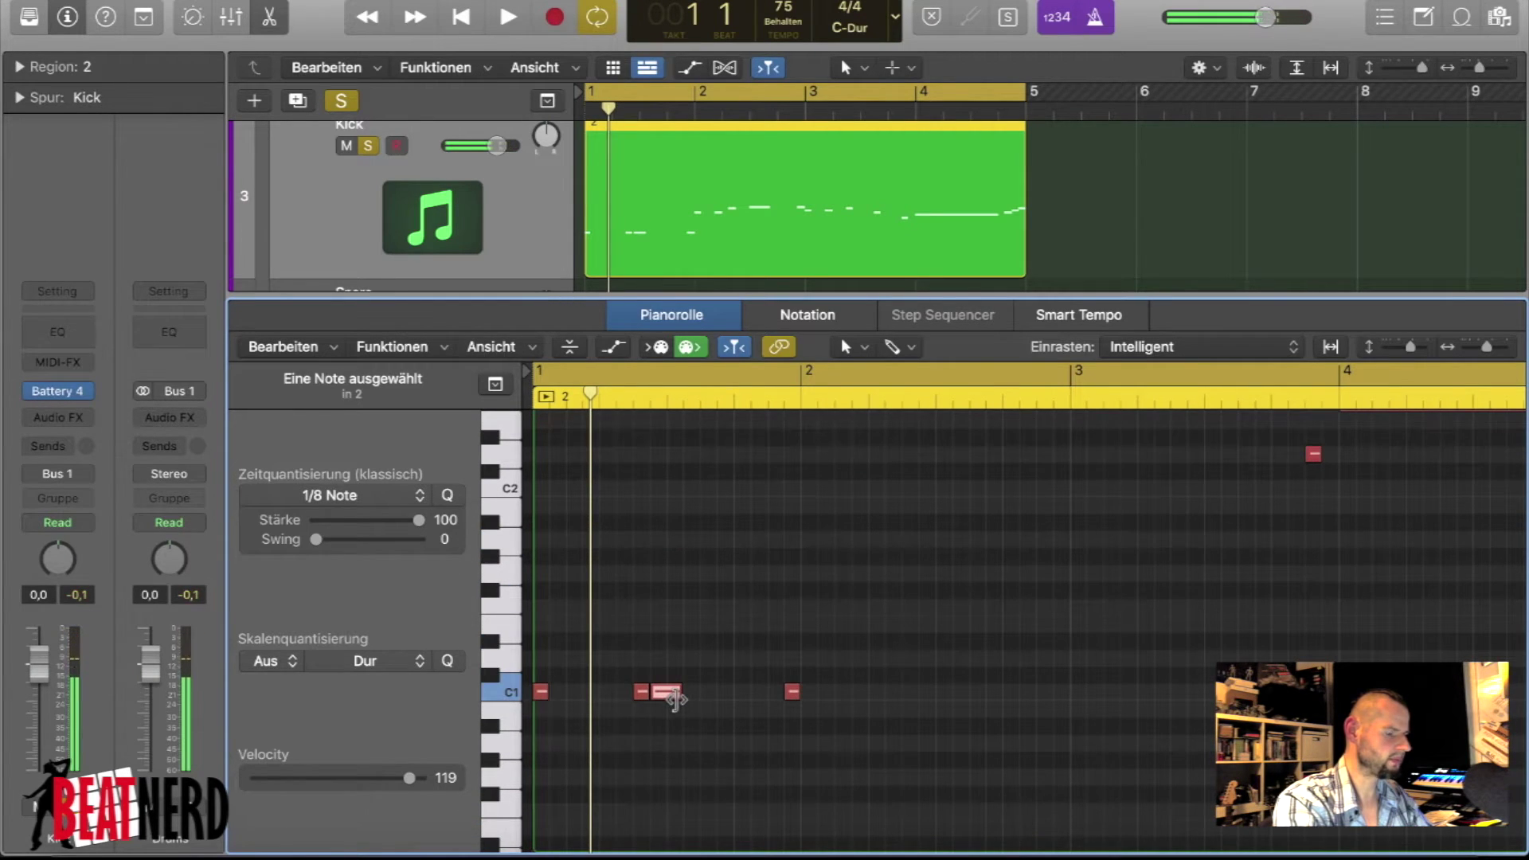
pyautogui.press('space')
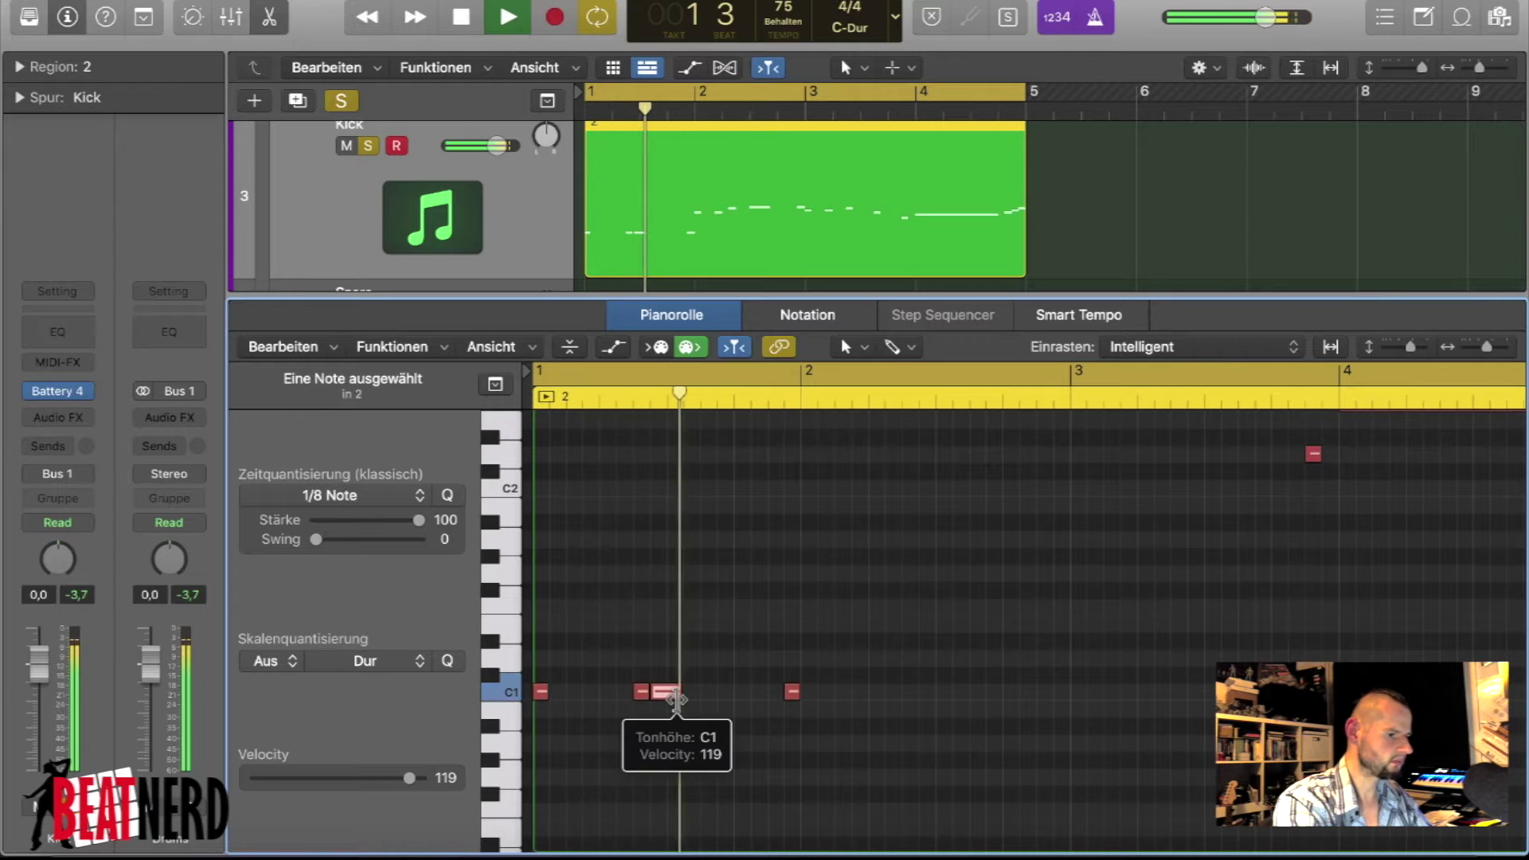
pyautogui.press('space')
# - Move the four G2 notes of the kick region down to C1 together
pyautogui.scroll(4, 777, 628)
pyautogui.hscroll(3, 764, 629)
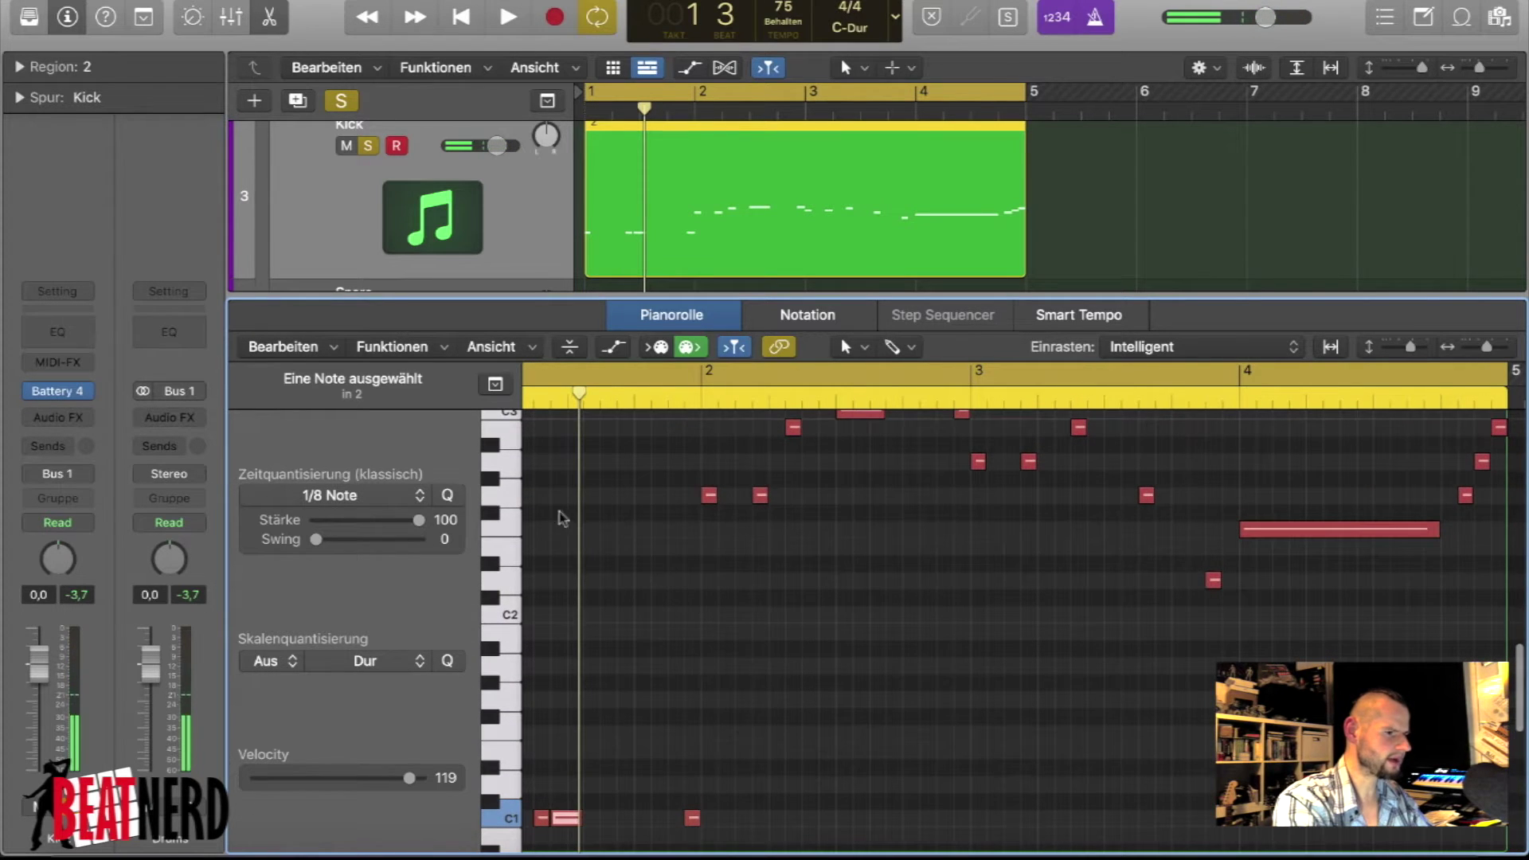
pyautogui.scroll(-3, 680, 546)
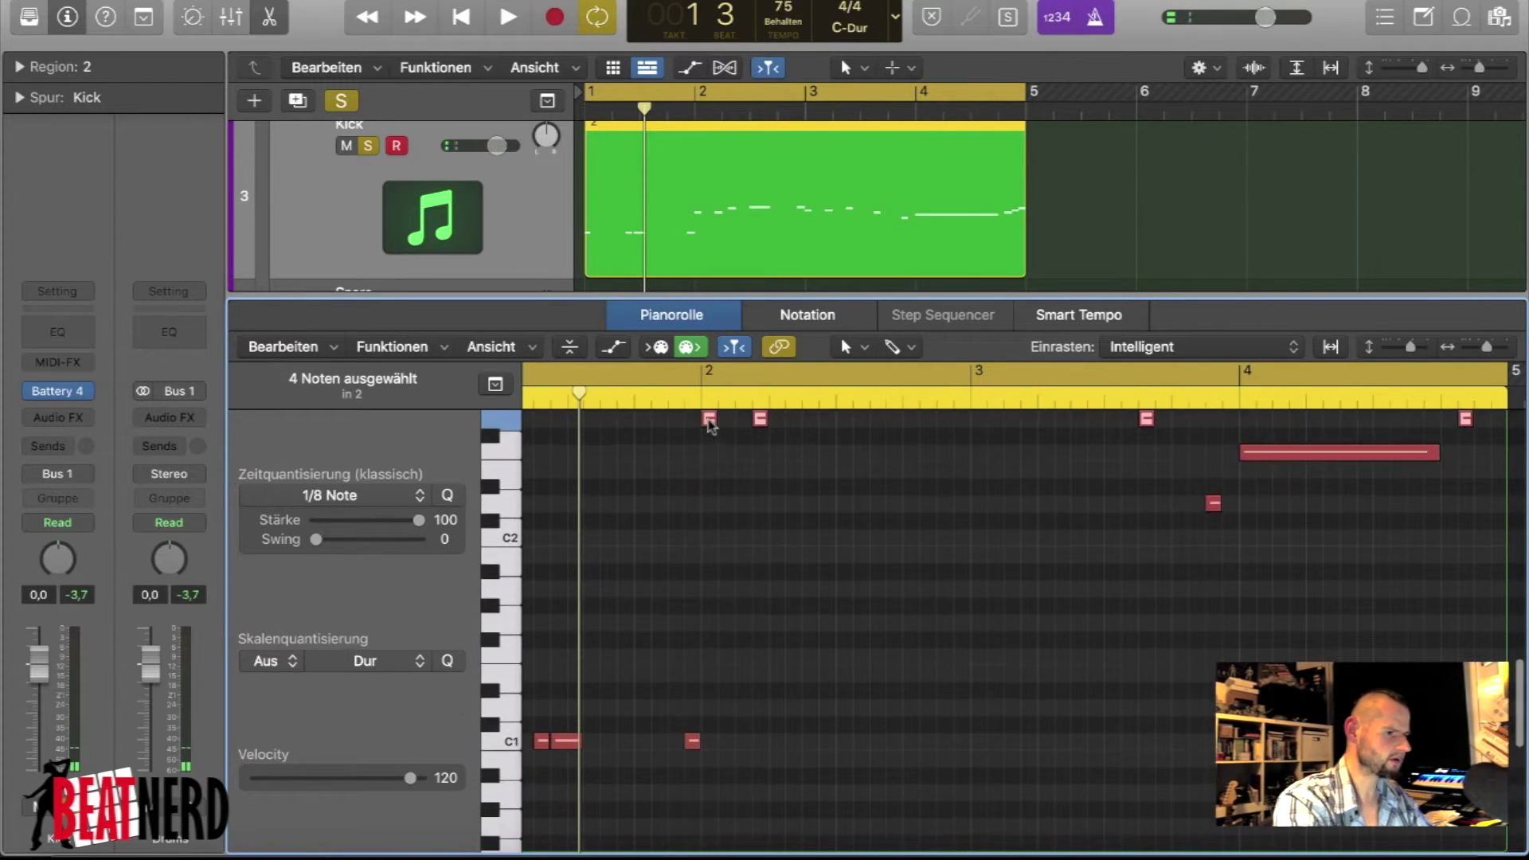
pyautogui.moveTo(708, 418); pyautogui.dragTo(711, 732)
# - Select all remaining notes above C1 and shift them down together until the long bar 4 note sits on C1
pyautogui.scroll(7, 711, 733)
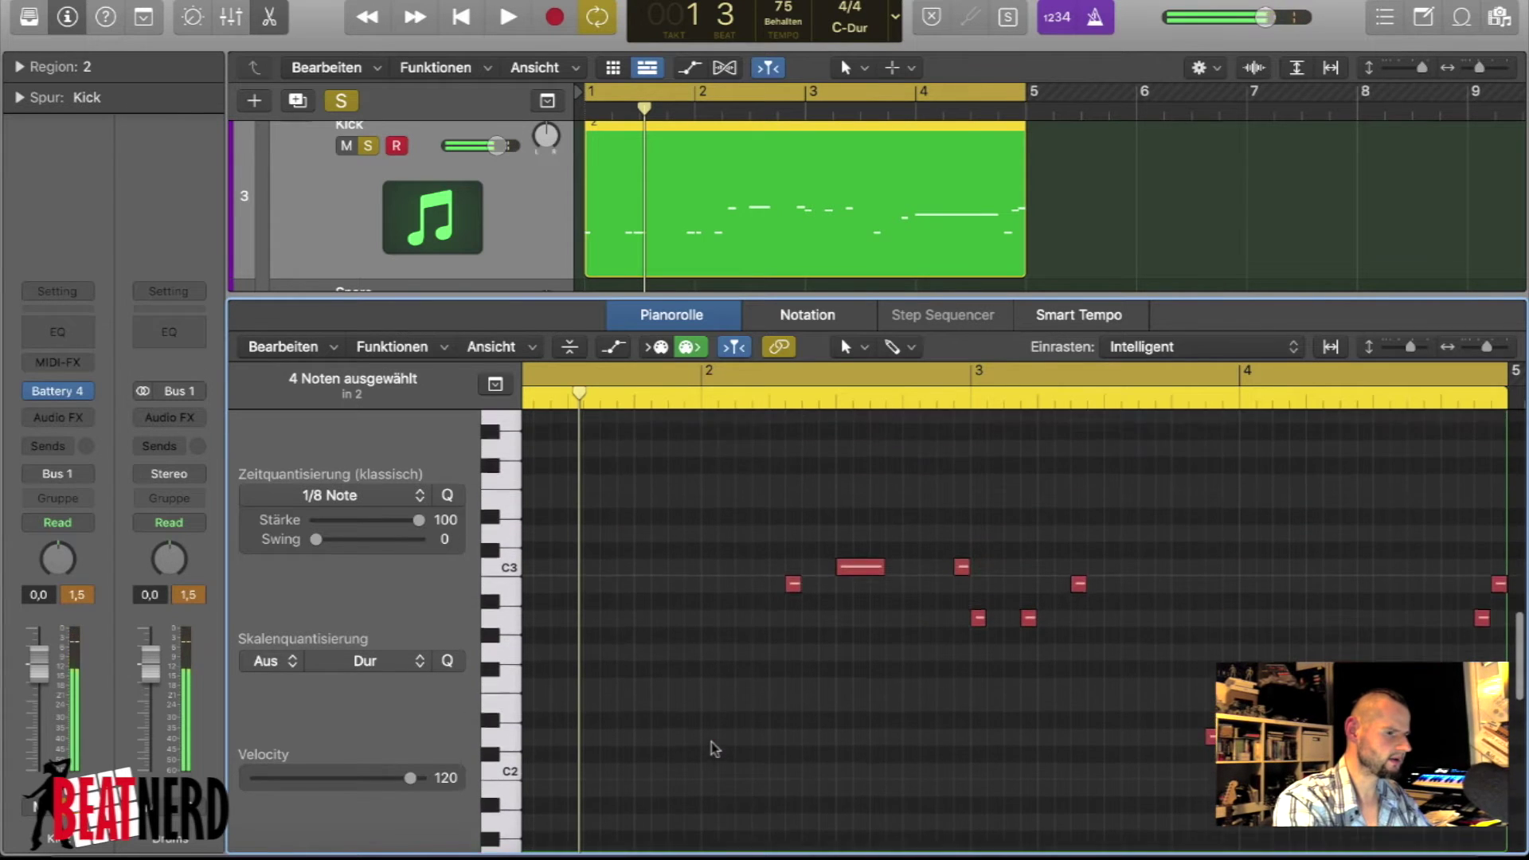
pyautogui.press('super+Left')
pyautogui.scroll(1, 689, 571)
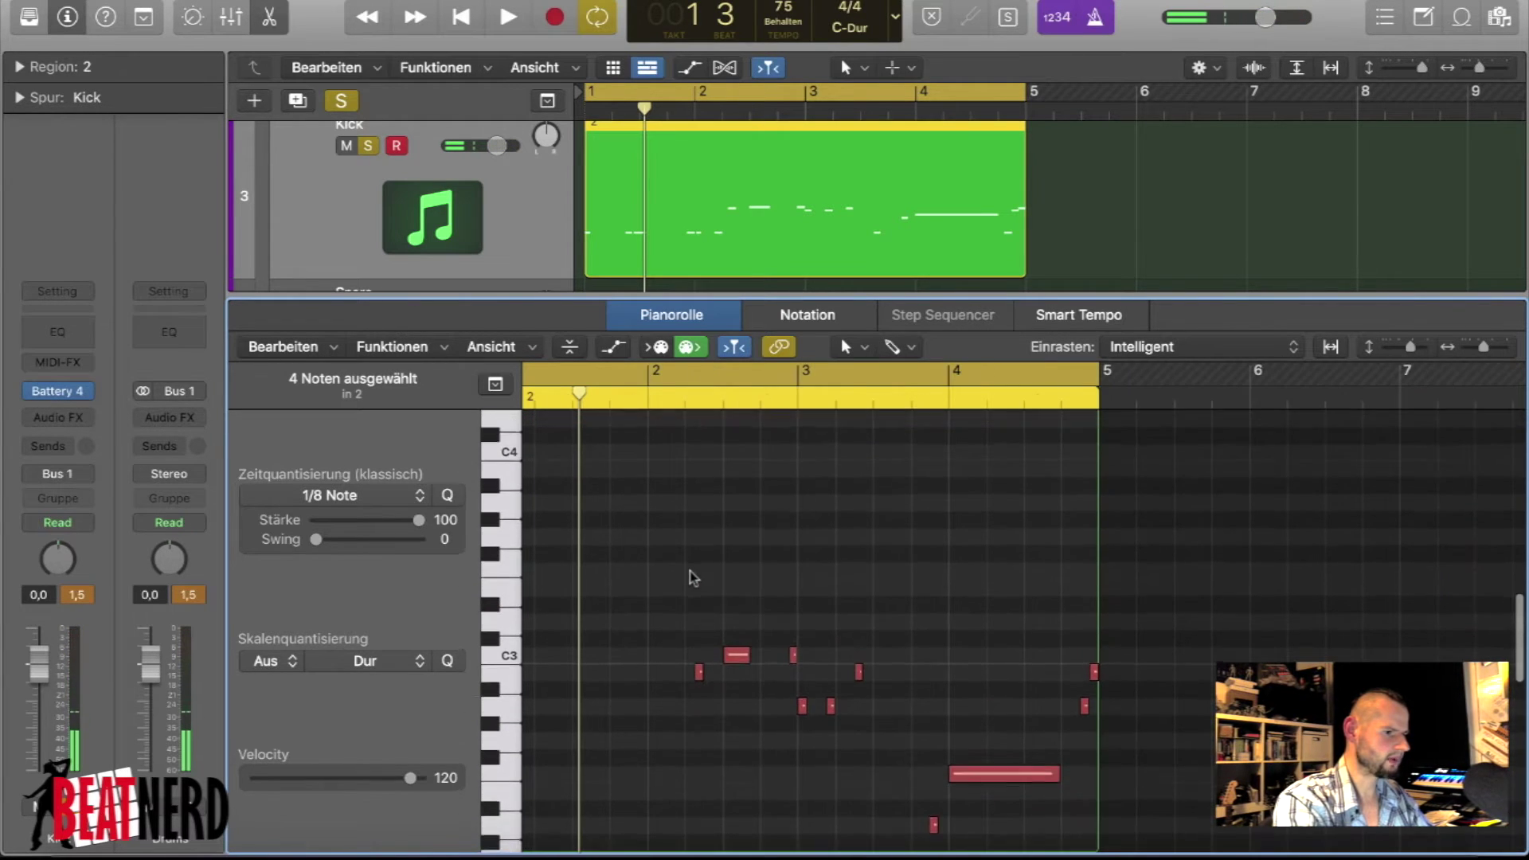
pyautogui.moveTo(664, 553); pyautogui.dragTo(1140, 812)
pyautogui.scroll(-6, 758, 659)
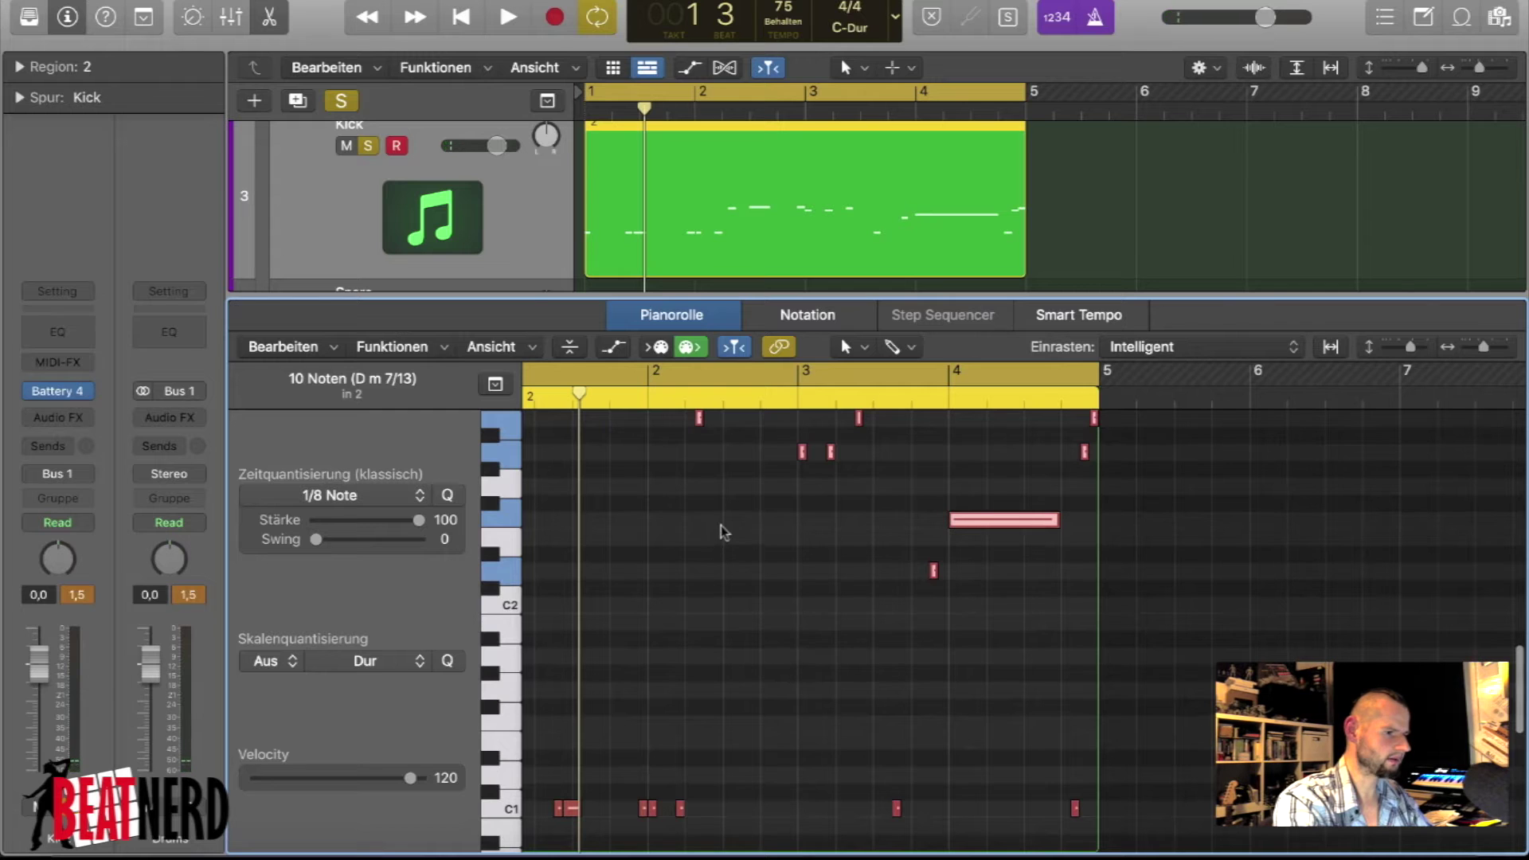
pyautogui.moveTo(976, 520); pyautogui.dragTo(975, 804)
pyautogui.scroll(-5, 979, 814)
pyautogui.scroll(-2, 824, 651)
pyautogui.click(825, 651)
pyautogui.press('super+Right')
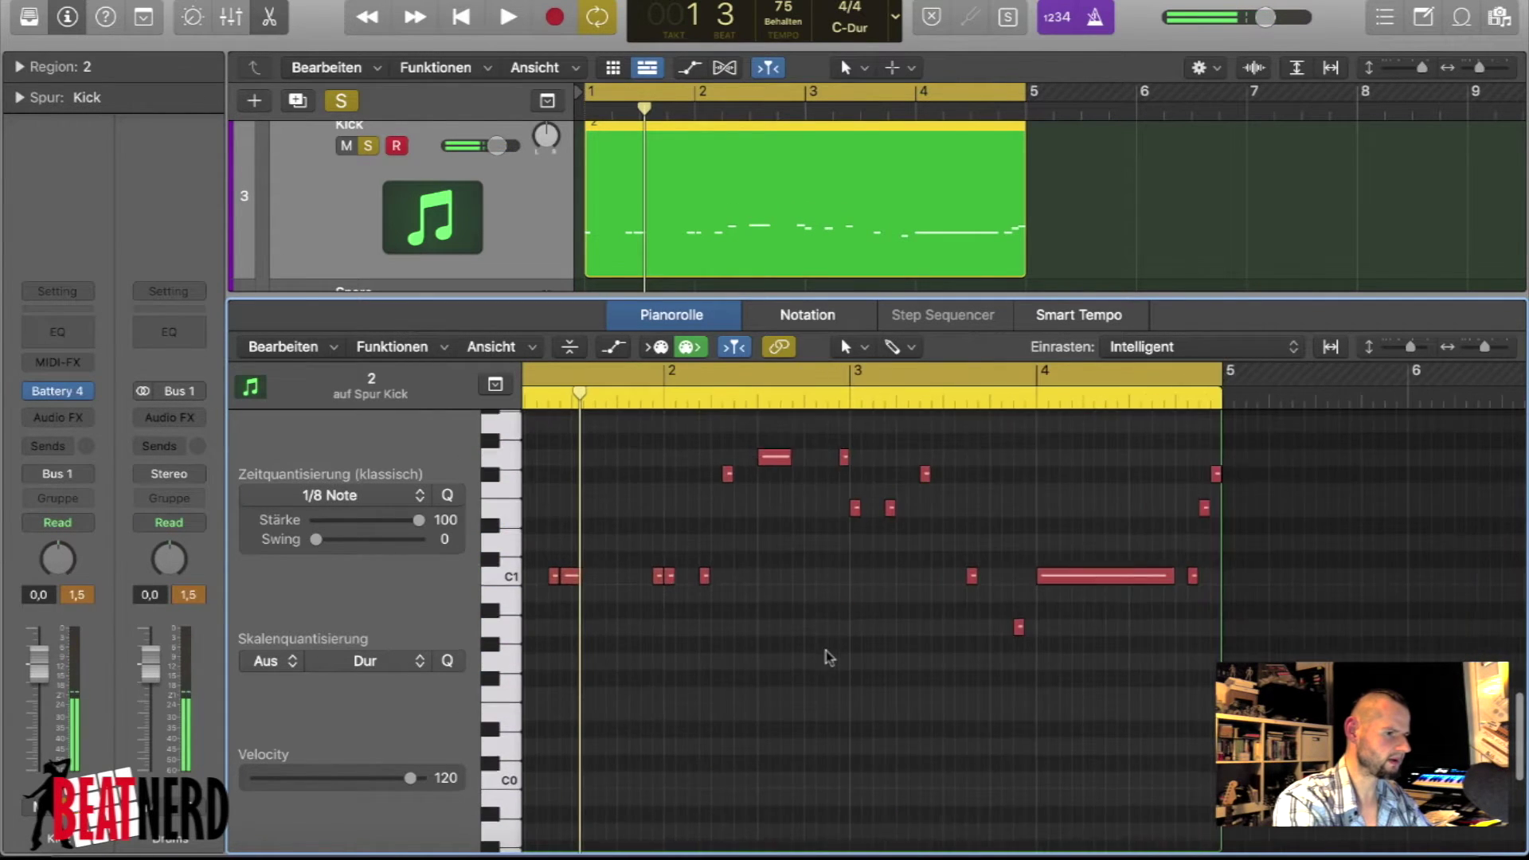
# - Move the remaining kick notes above and below C1 onto C1 and play back the pattern
pyautogui.scroll(3, 632, 541)
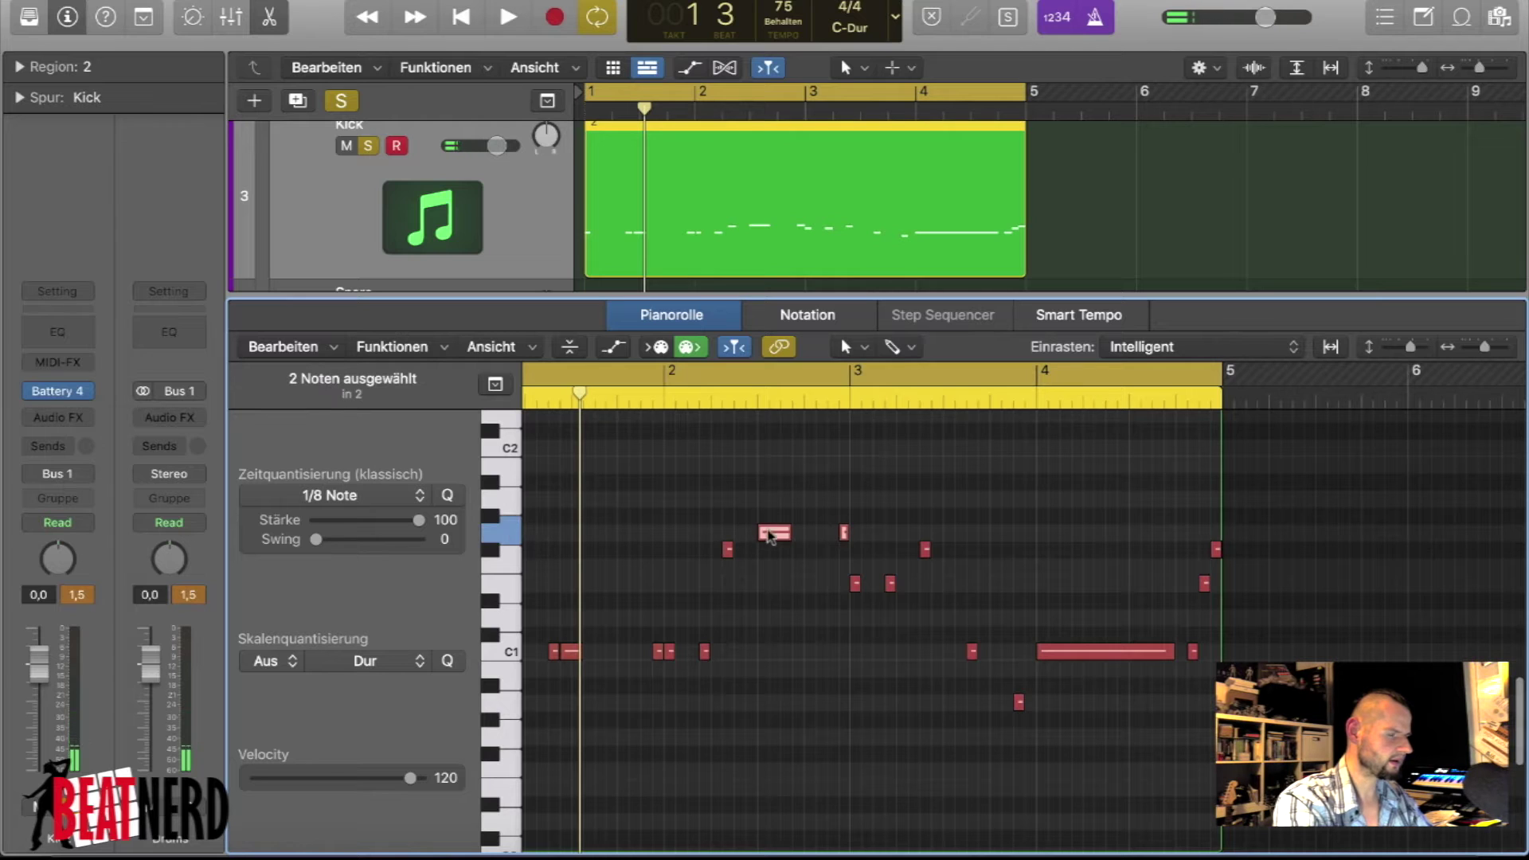
pyautogui.moveTo(769, 535); pyautogui.dragTo(769, 653)
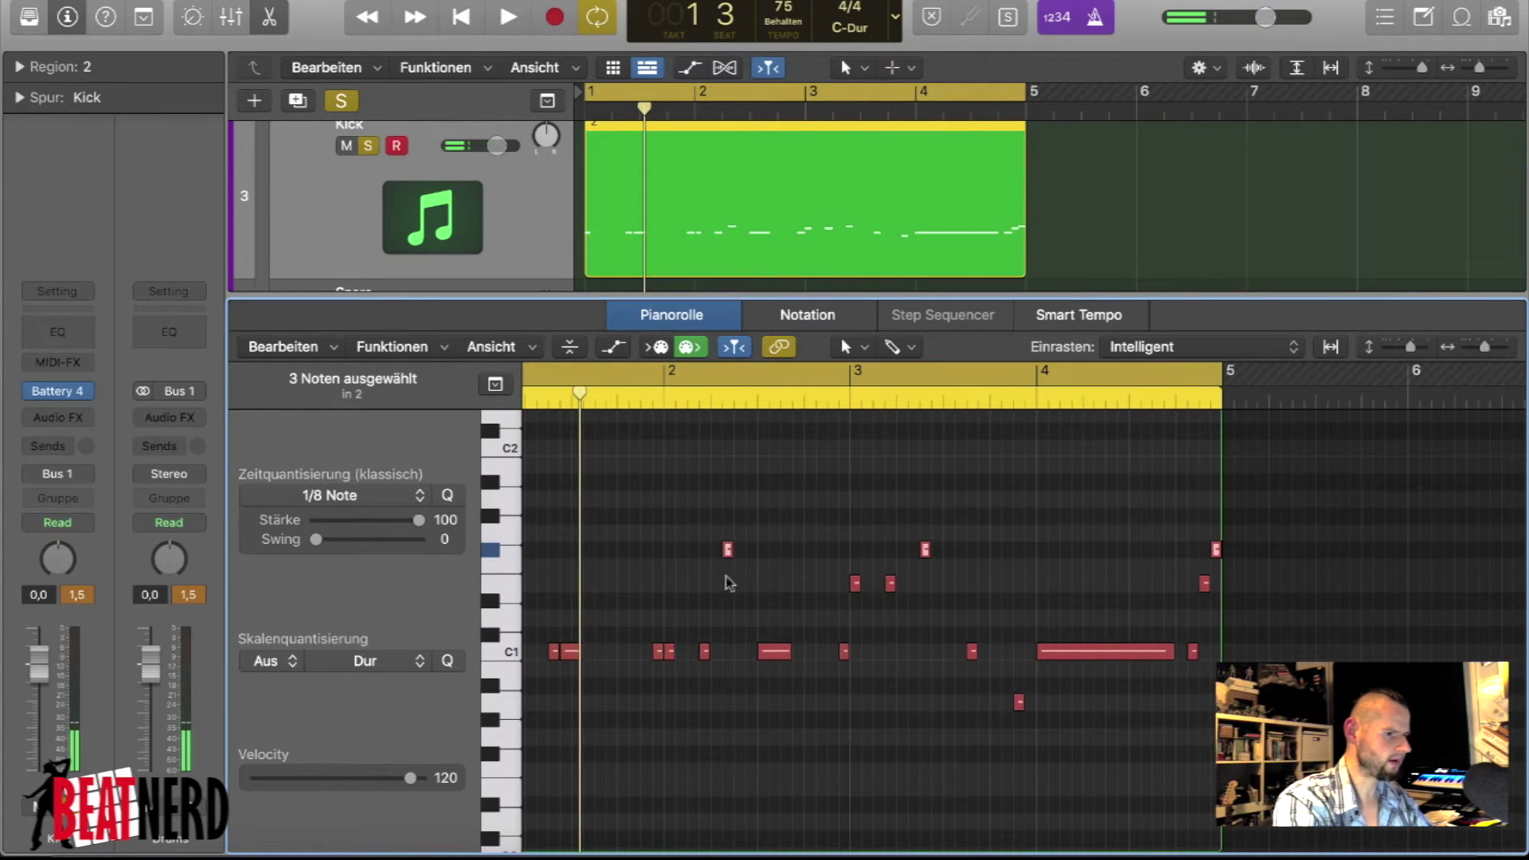
pyautogui.moveTo(726, 549); pyautogui.dragTo(708, 645)
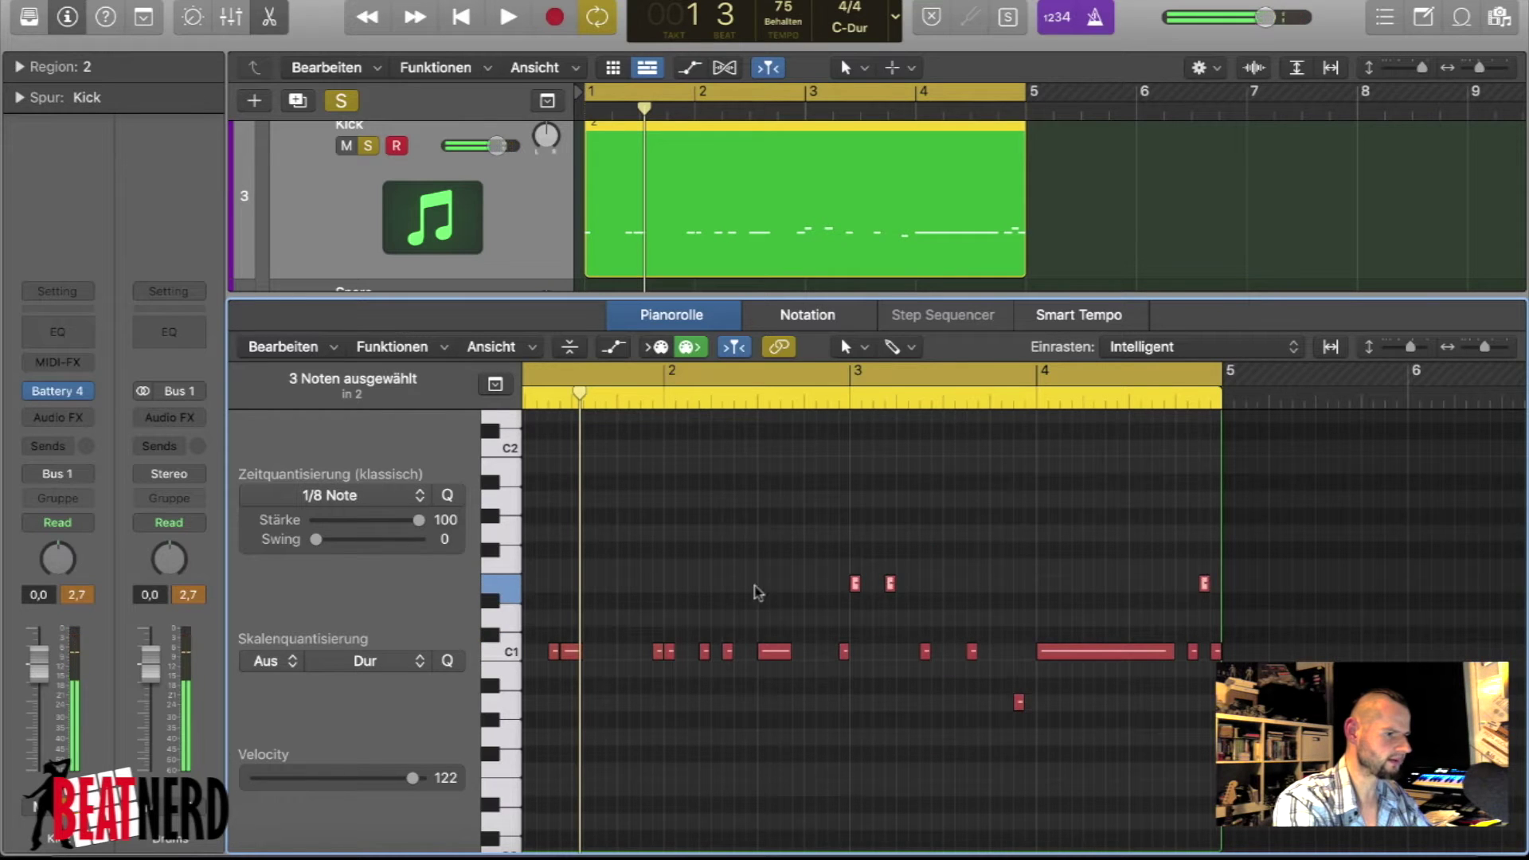
pyautogui.moveTo(856, 593); pyautogui.dragTo(856, 661)
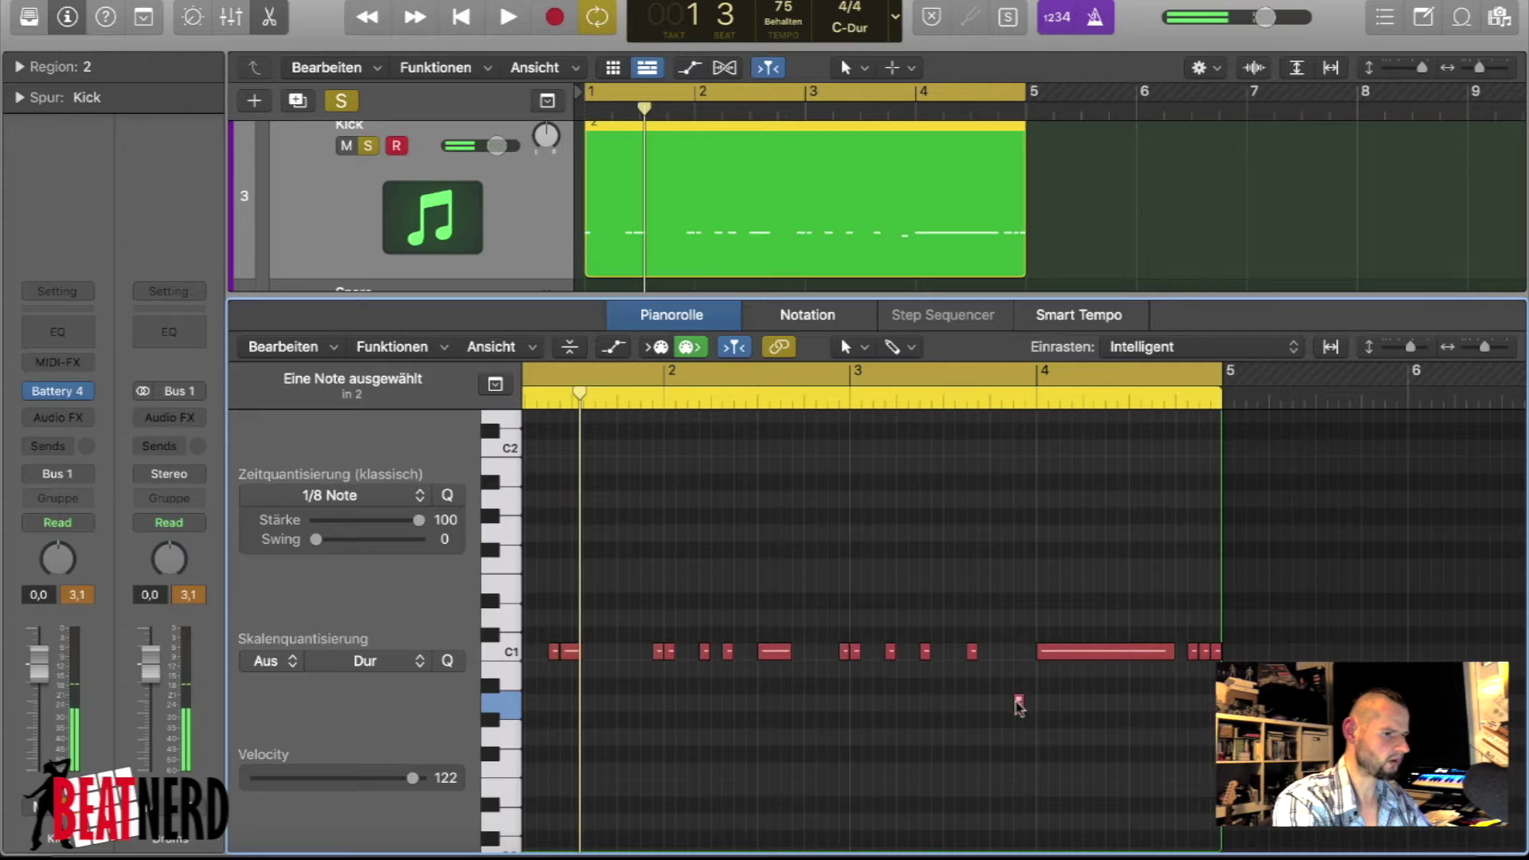
pyautogui.moveTo(1019, 707); pyautogui.dragTo(1016, 658)
pyautogui.press('space')
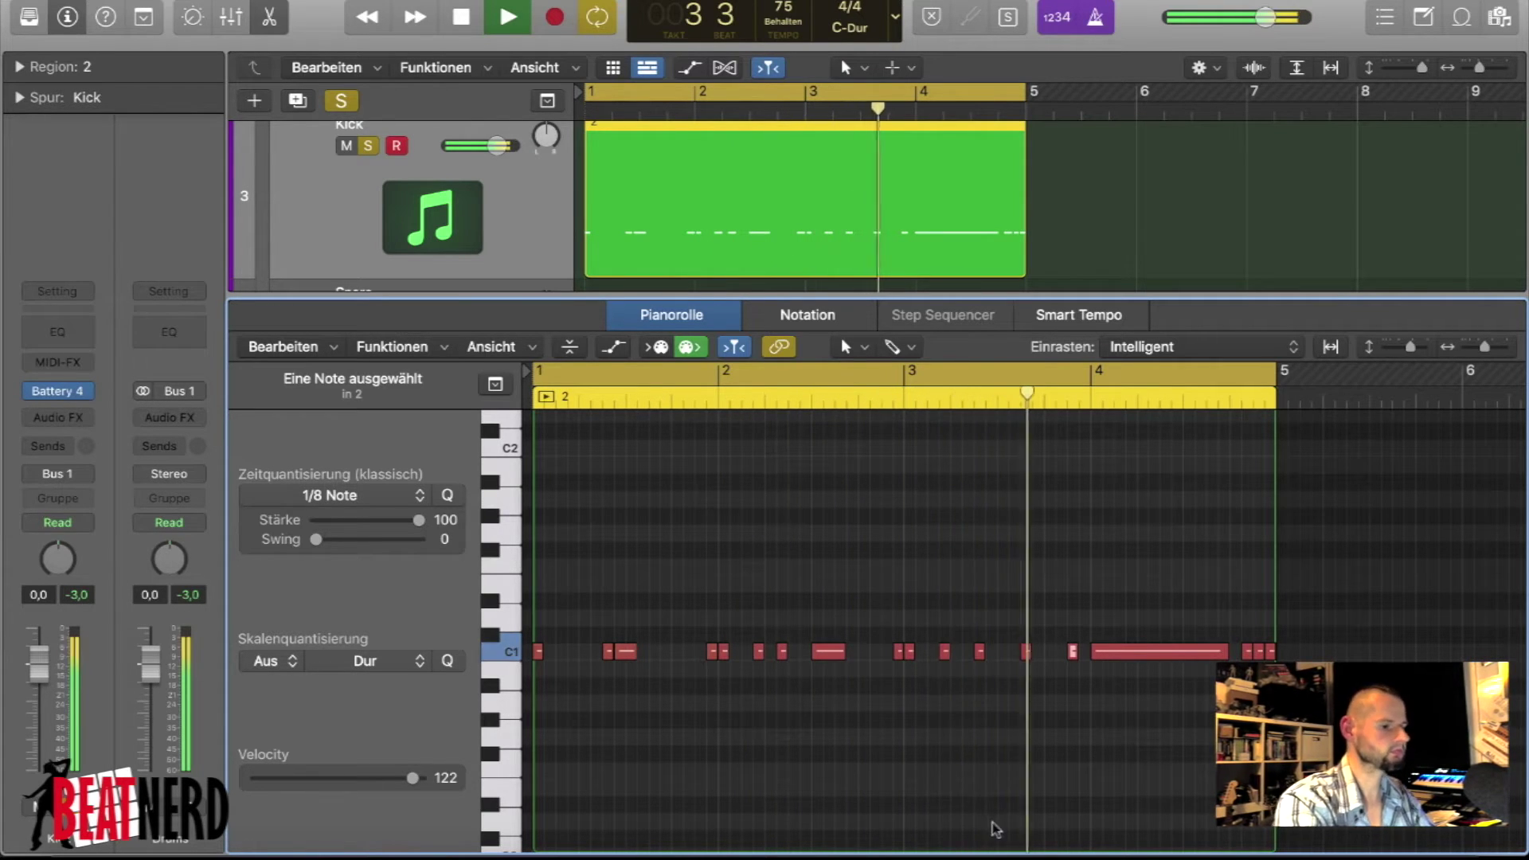
# - Shorten the long C1 note at the start of bar 4 to a short hit, stop playback and close the piano roll
pyautogui.click(1212, 651)
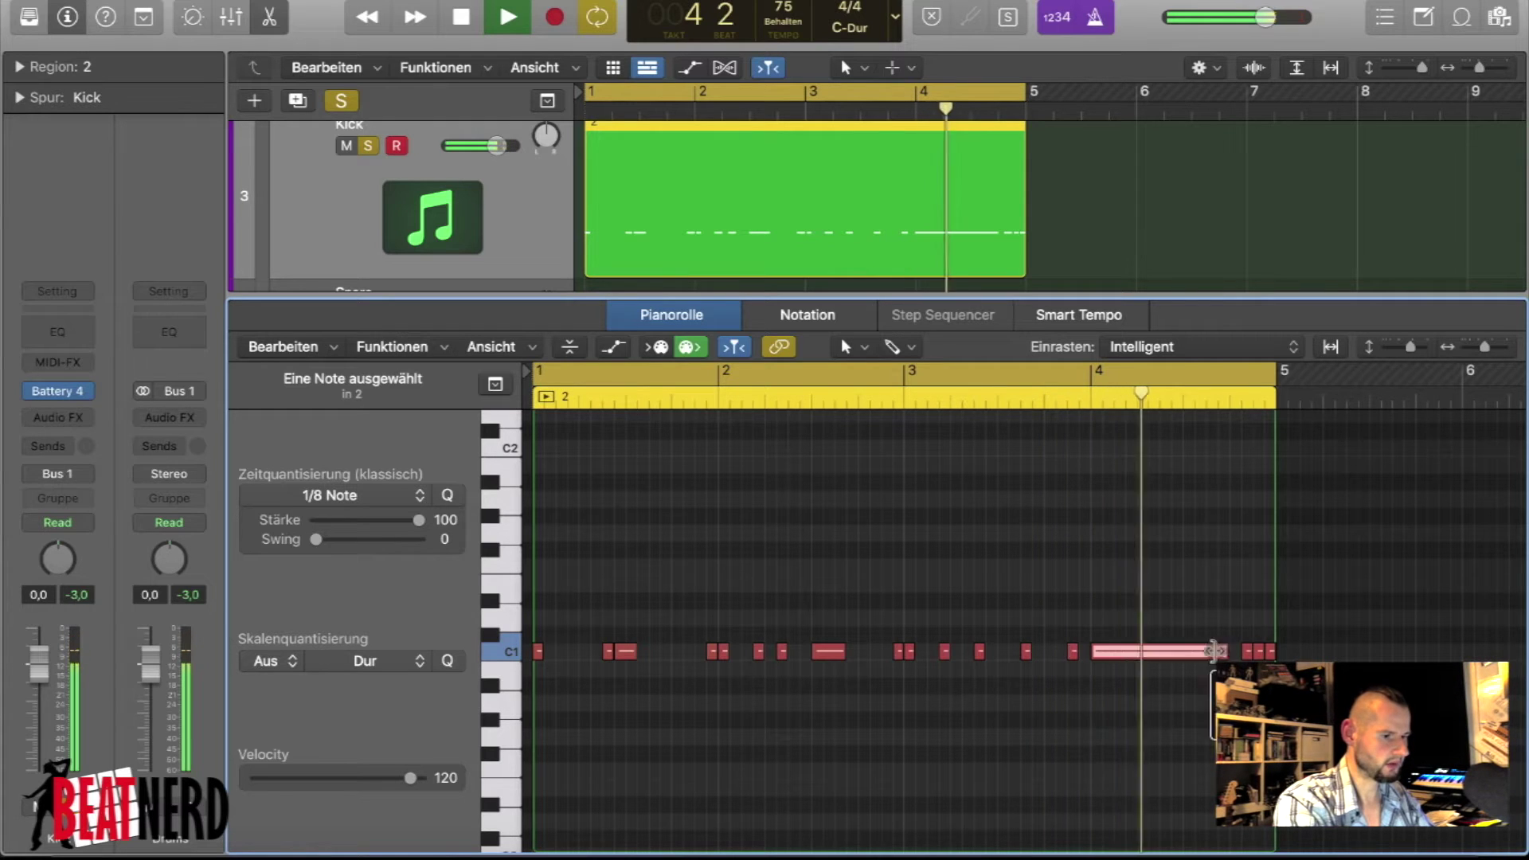
pyautogui.moveTo(1214, 651); pyautogui.dragTo(1096, 654)
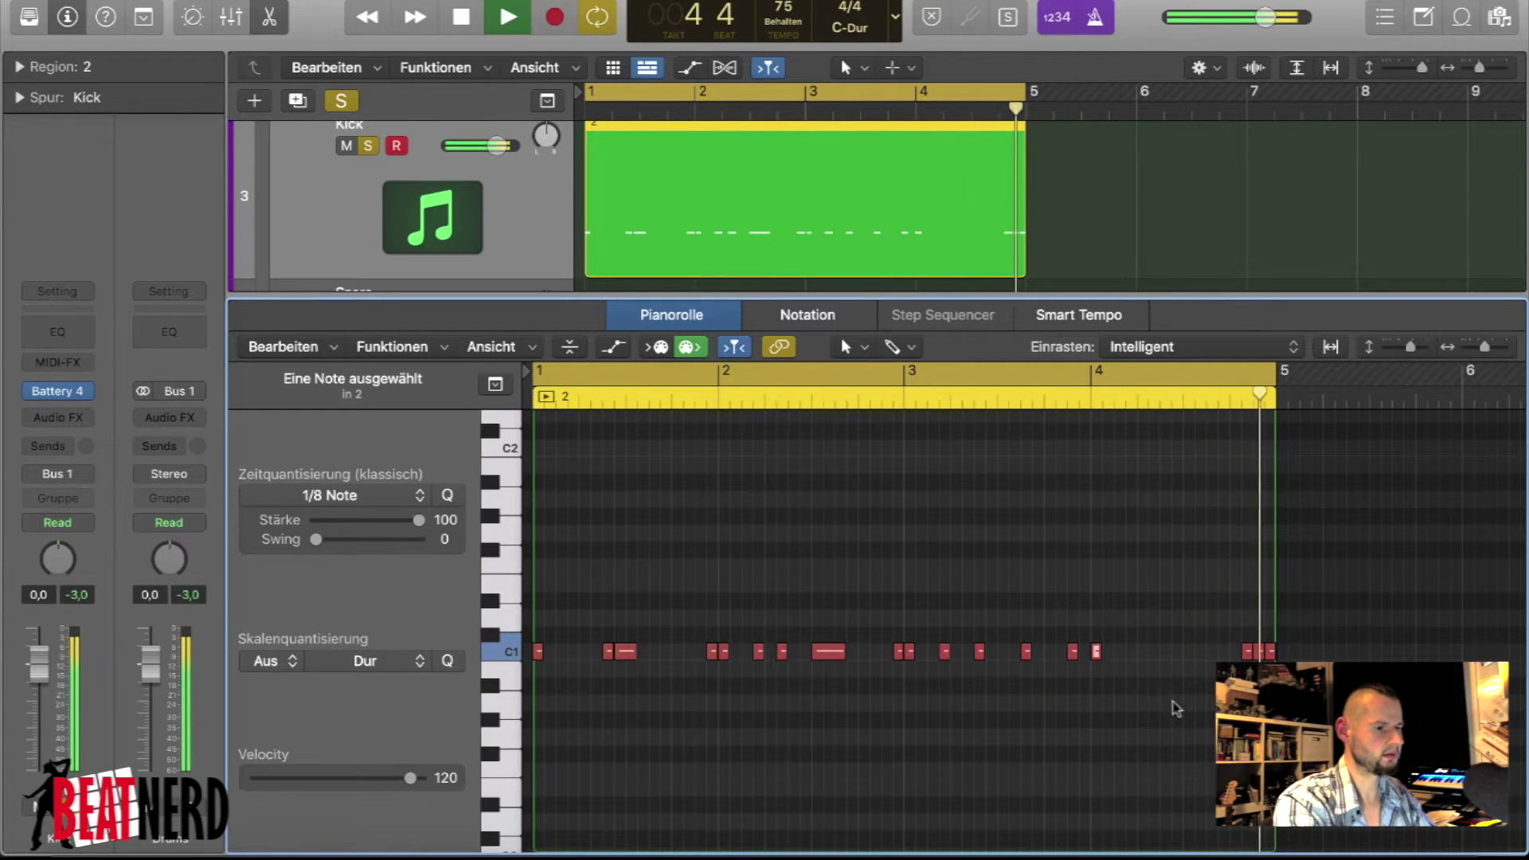
pyautogui.press('space')
pyautogui.press('p')
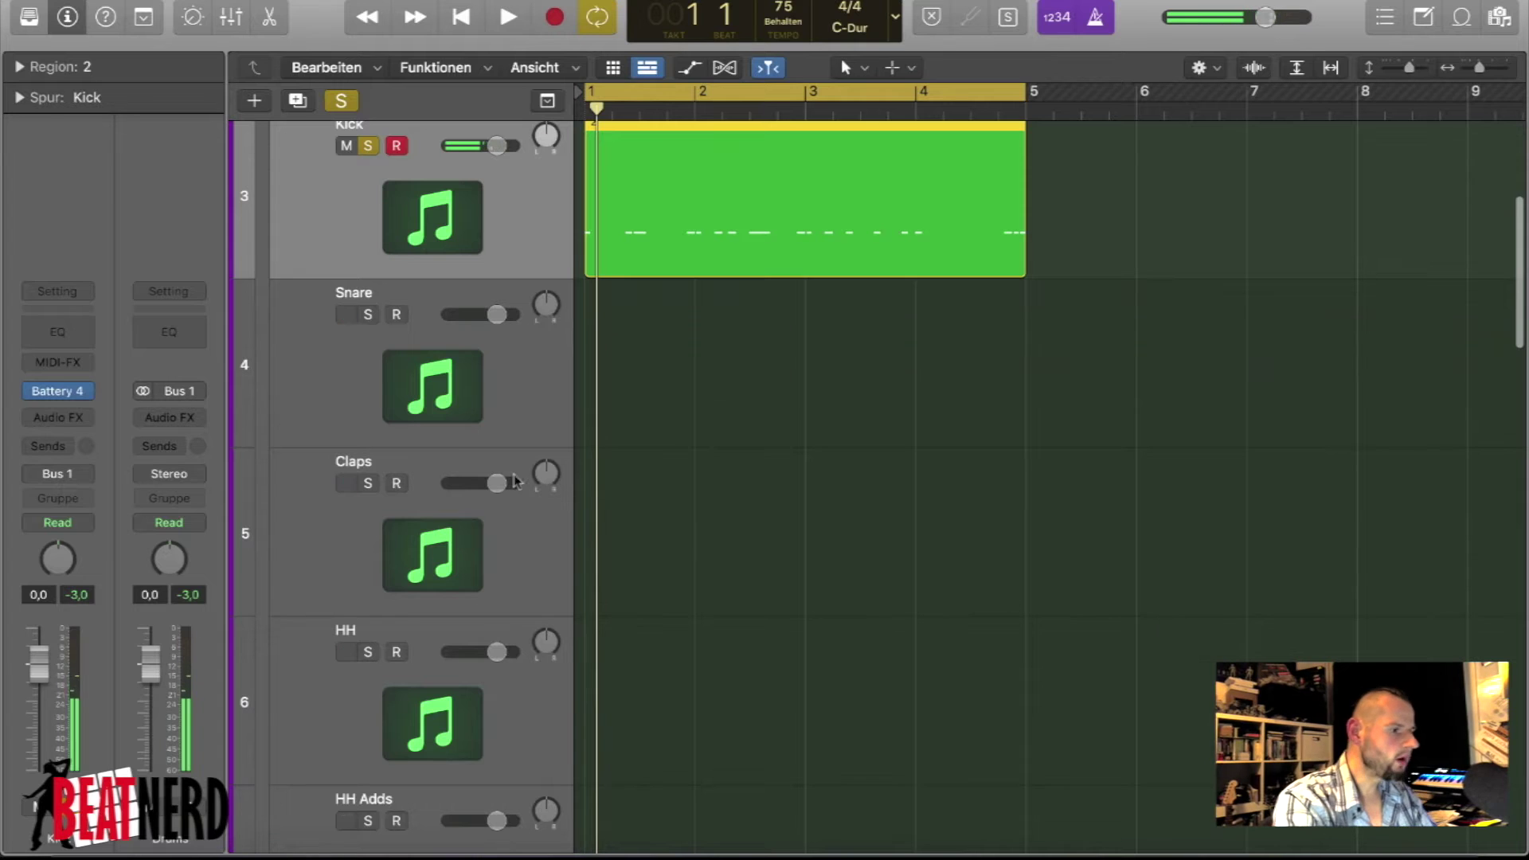
# - Open Battery 4 on the Snare track and bring up a Finder window for the drum samples
pyautogui.click(409, 424)
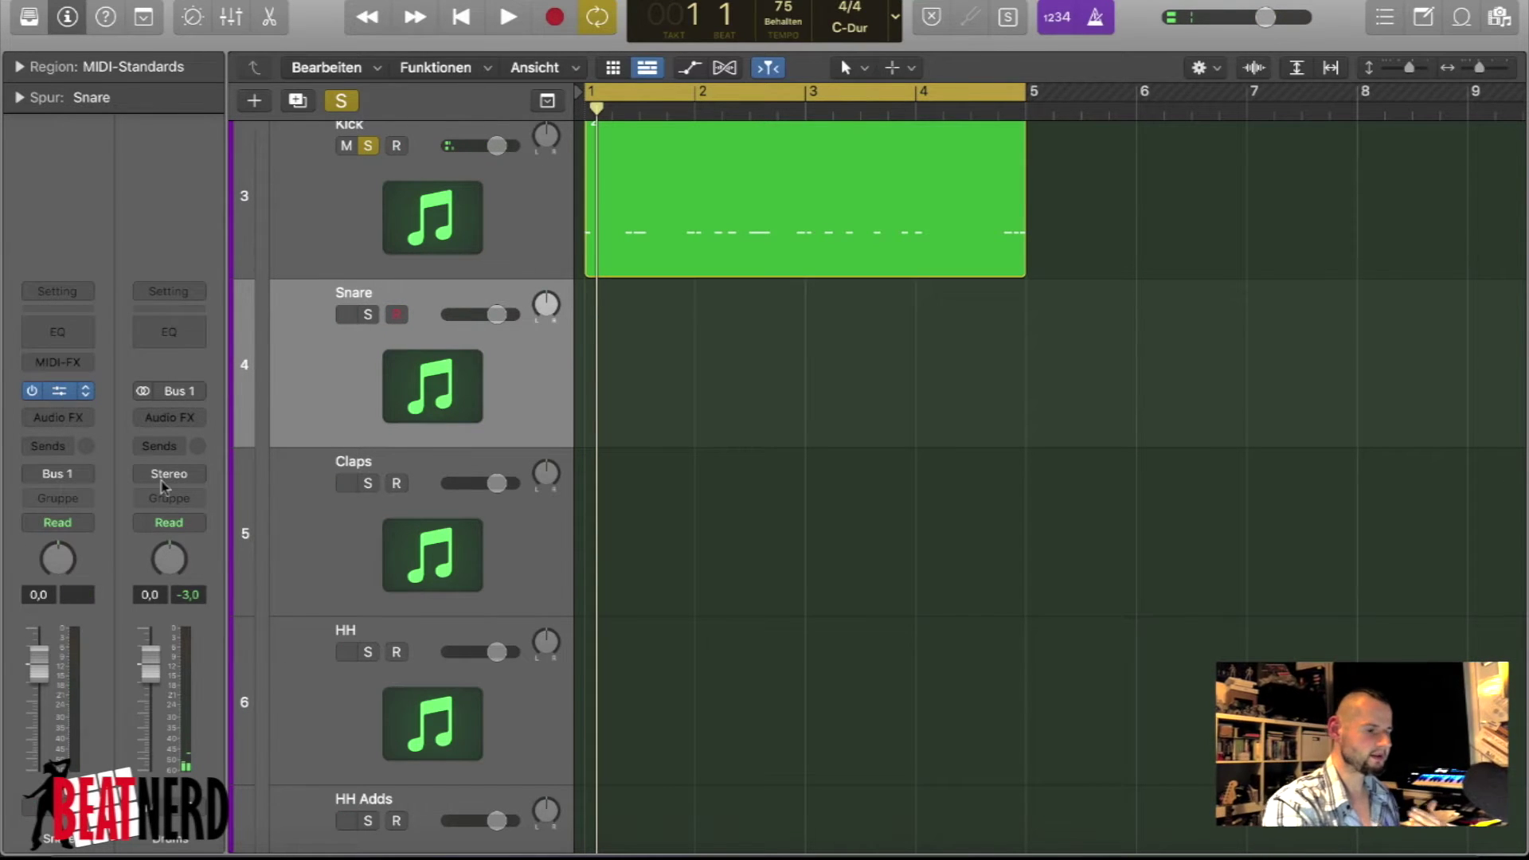
pyautogui.press('ctrl+super+m')
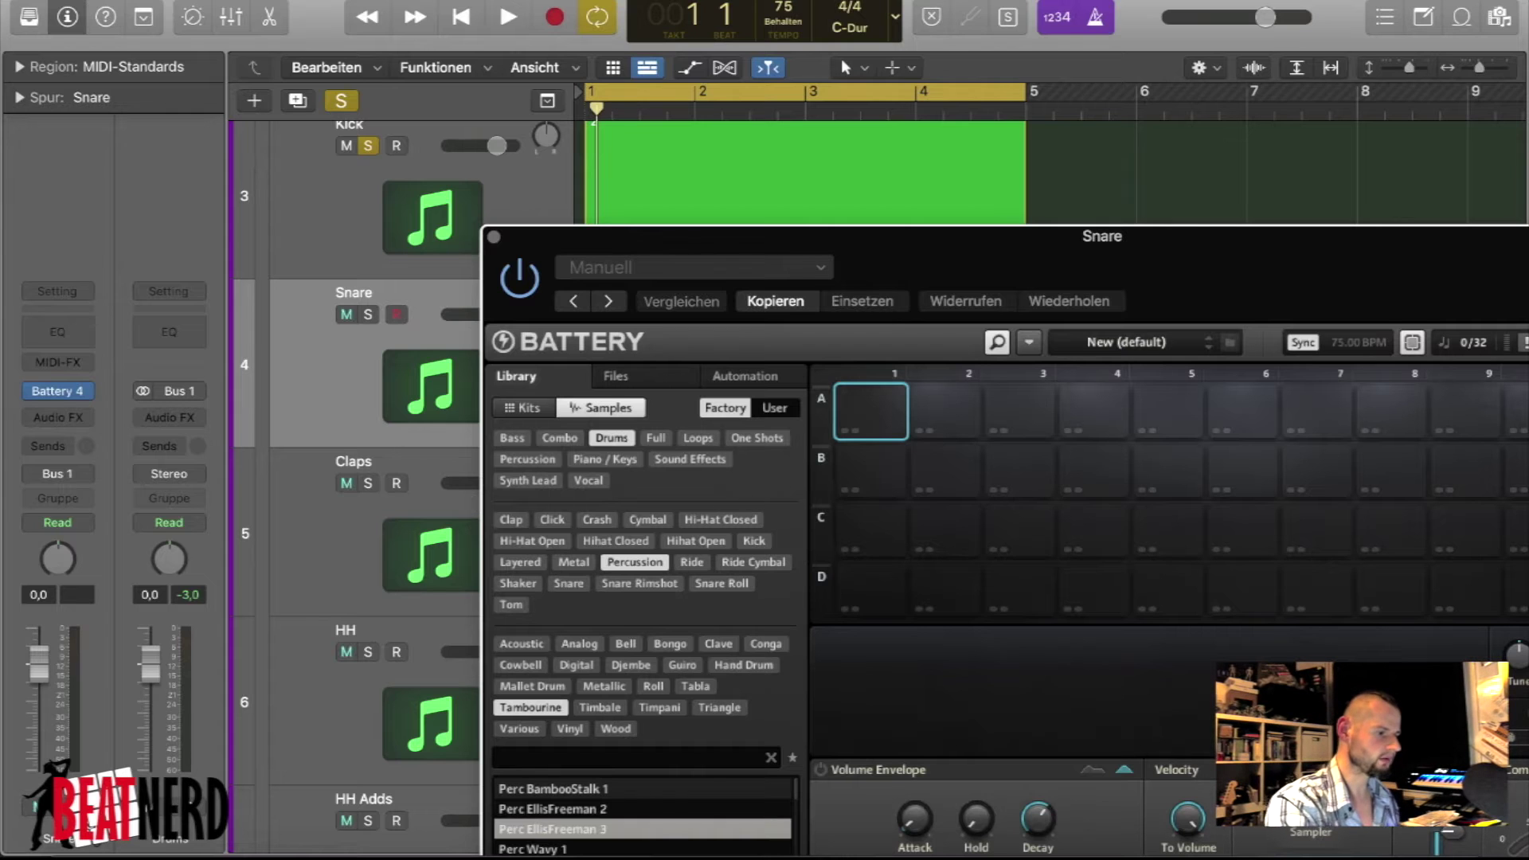
pyautogui.press('super+o')
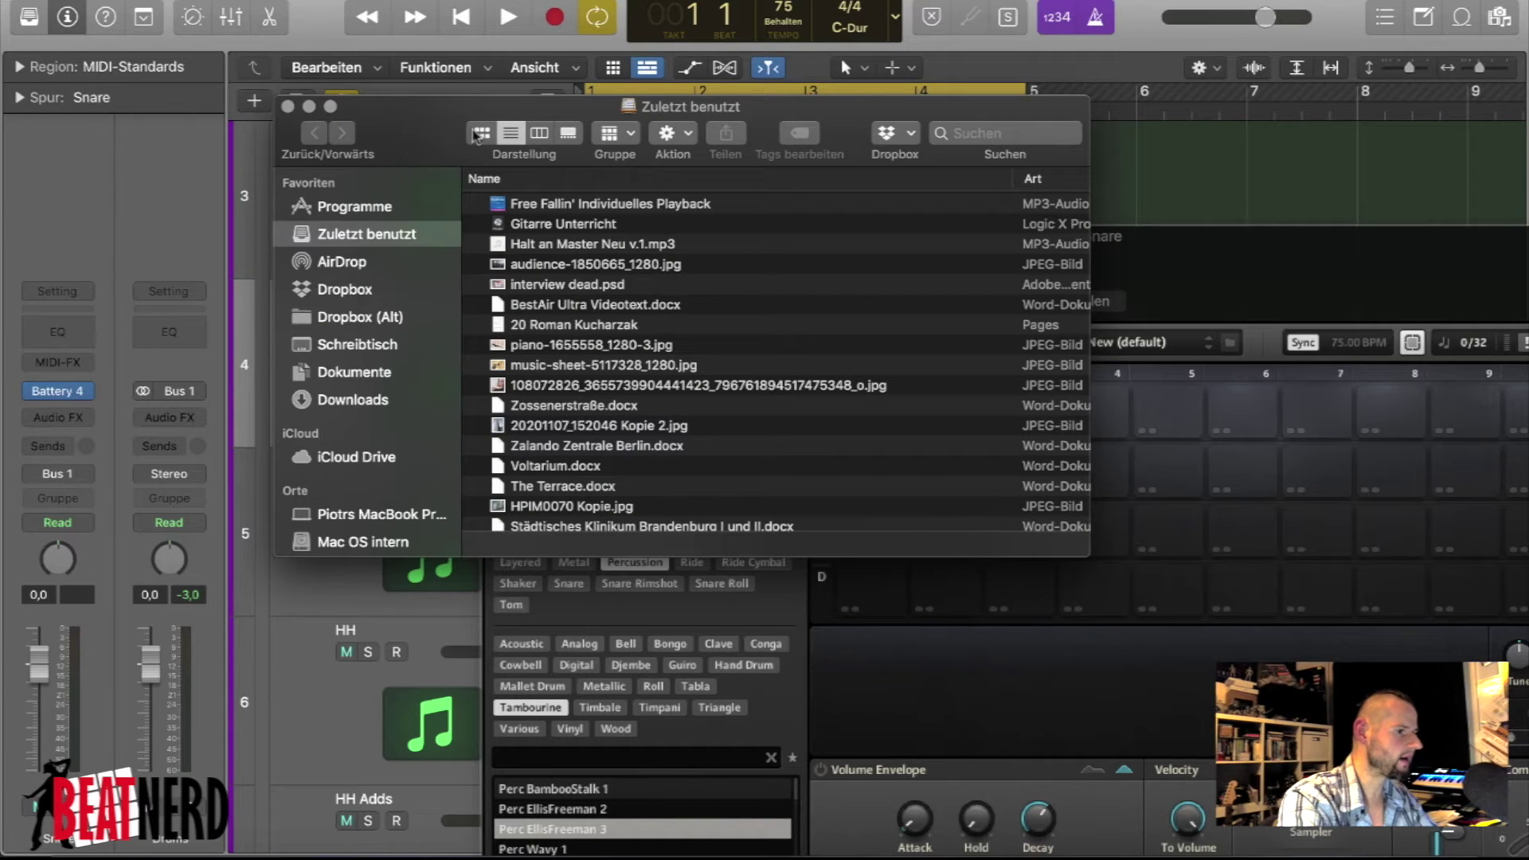
pyautogui.click(288, 107)
pyautogui.press('super+o')
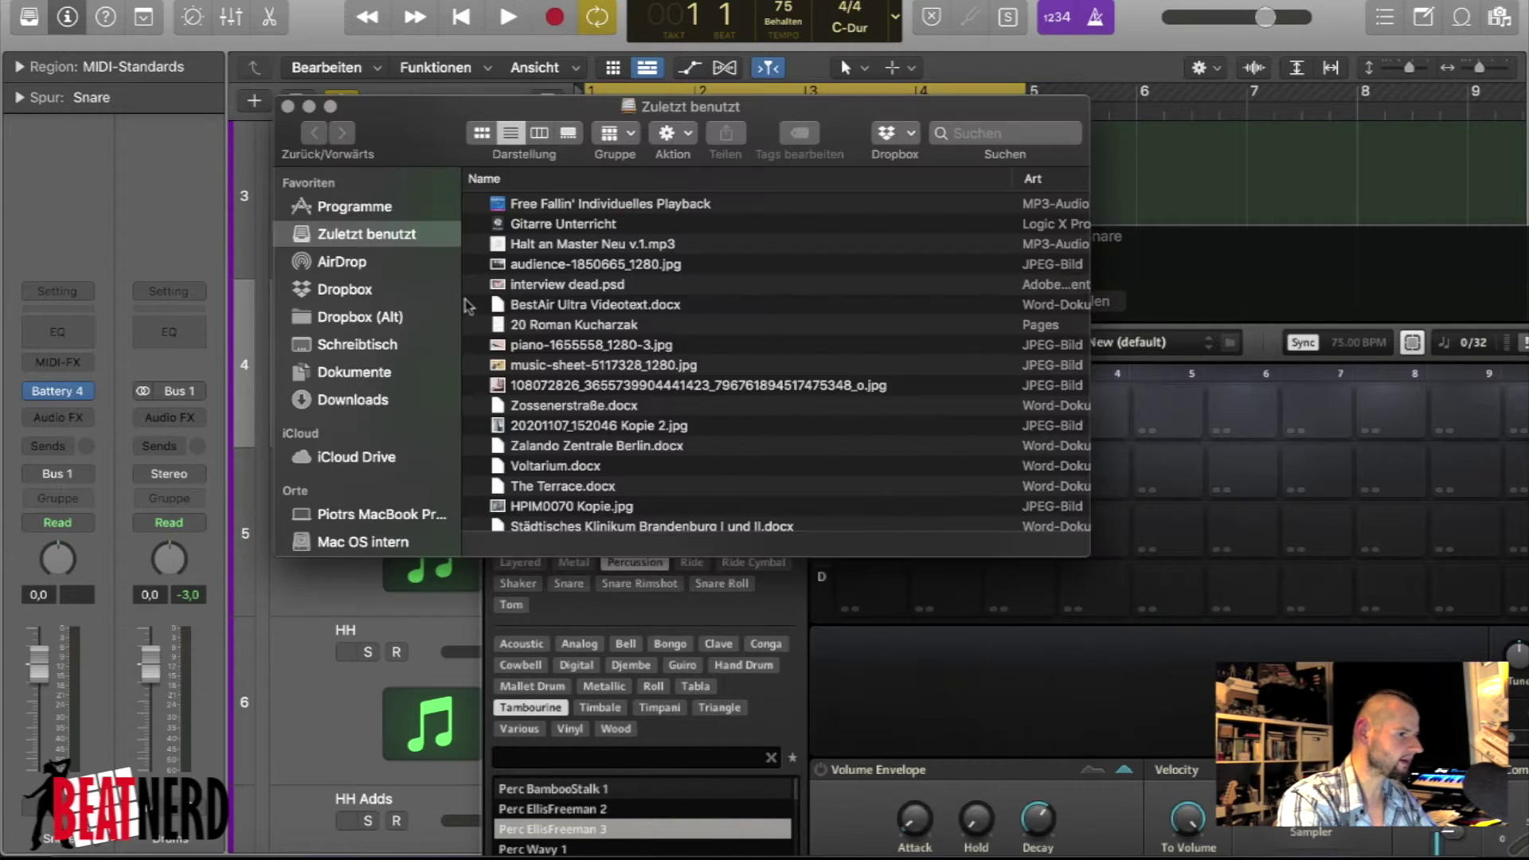
# - Browse GuitarDisk to Electro, Legacy Drum Kit Simon, Capital Drum Kit 2 and open its Claps folder
pyautogui.scroll(-3, 372, 477)
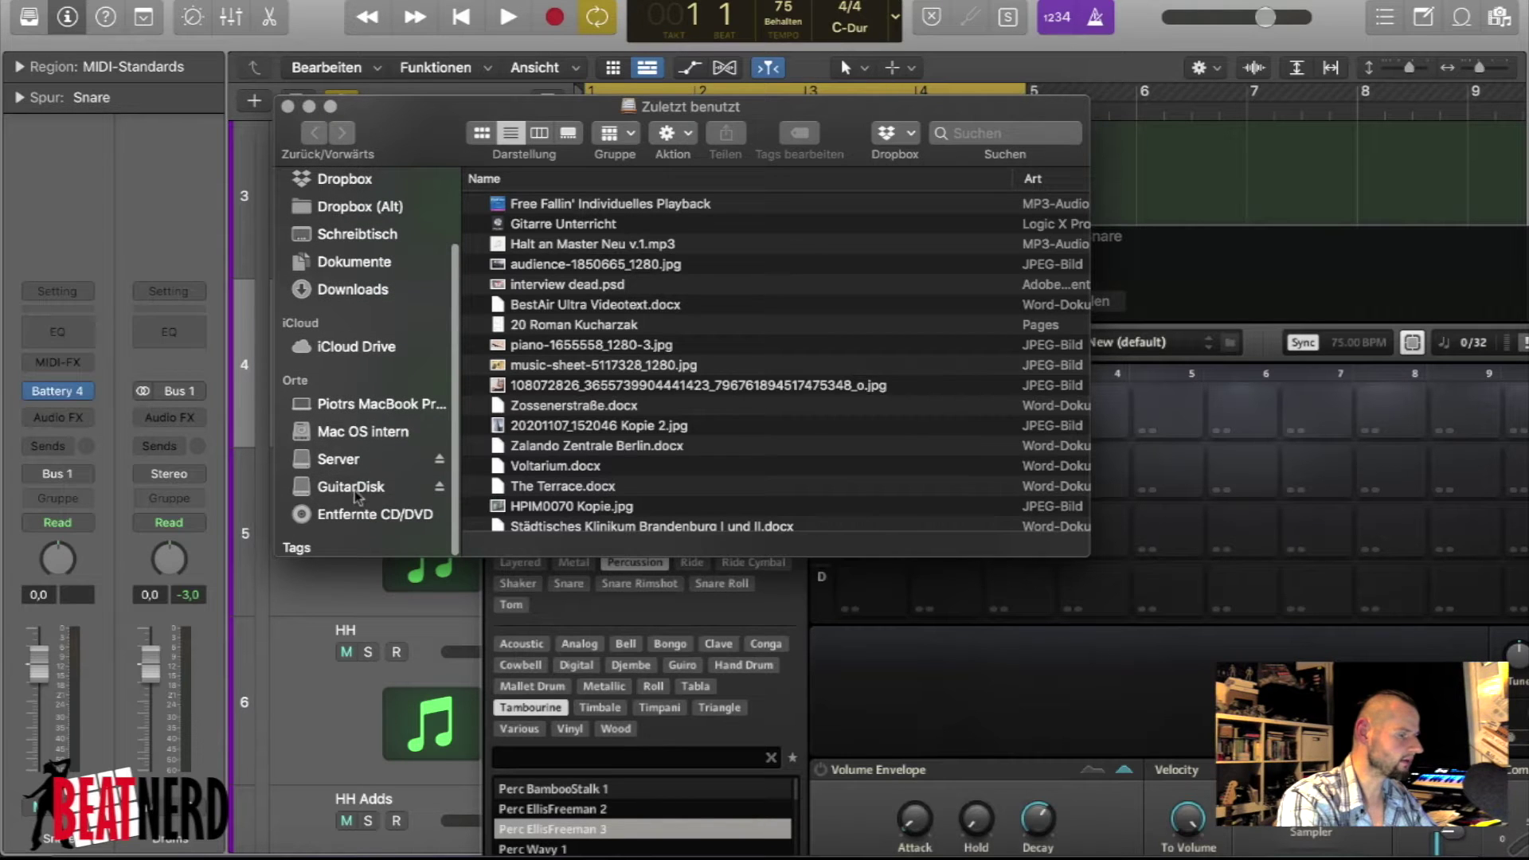
pyautogui.click(355, 493)
pyautogui.doubleClick(532, 299)
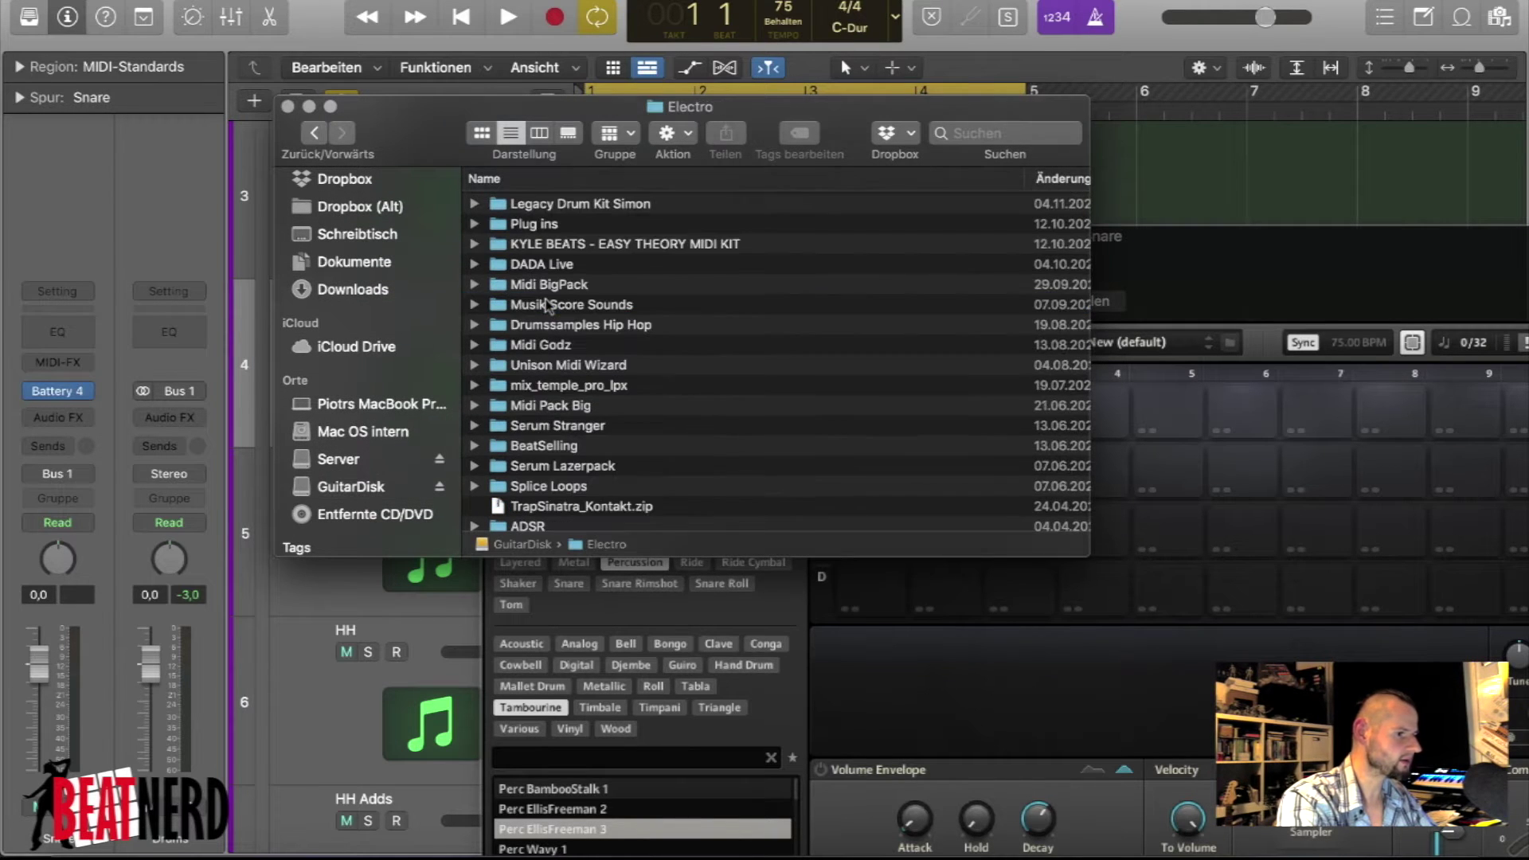
pyautogui.doubleClick(595, 207)
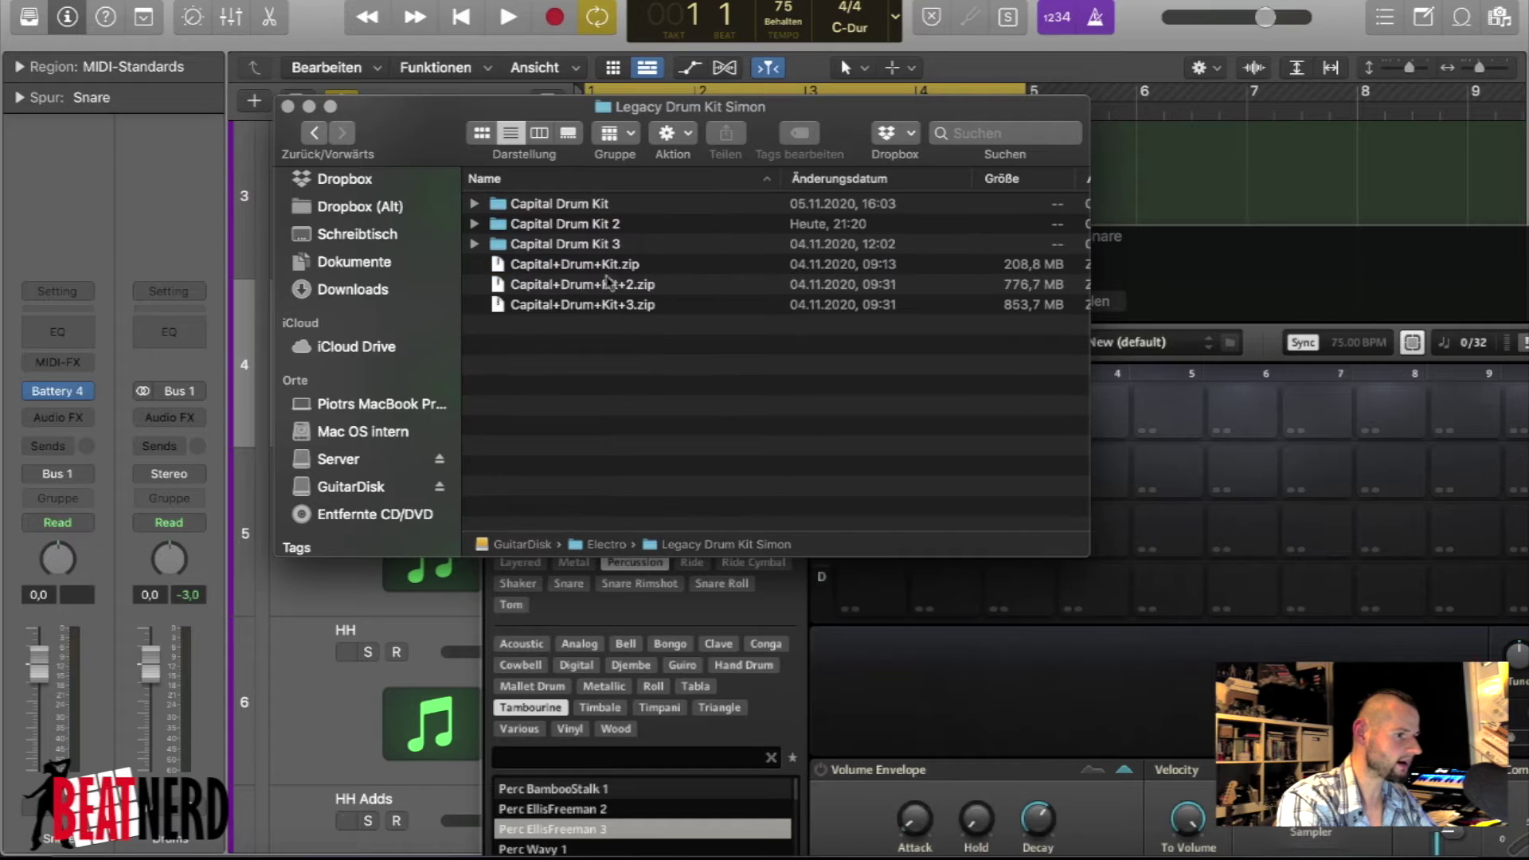
pyautogui.doubleClick(564, 223)
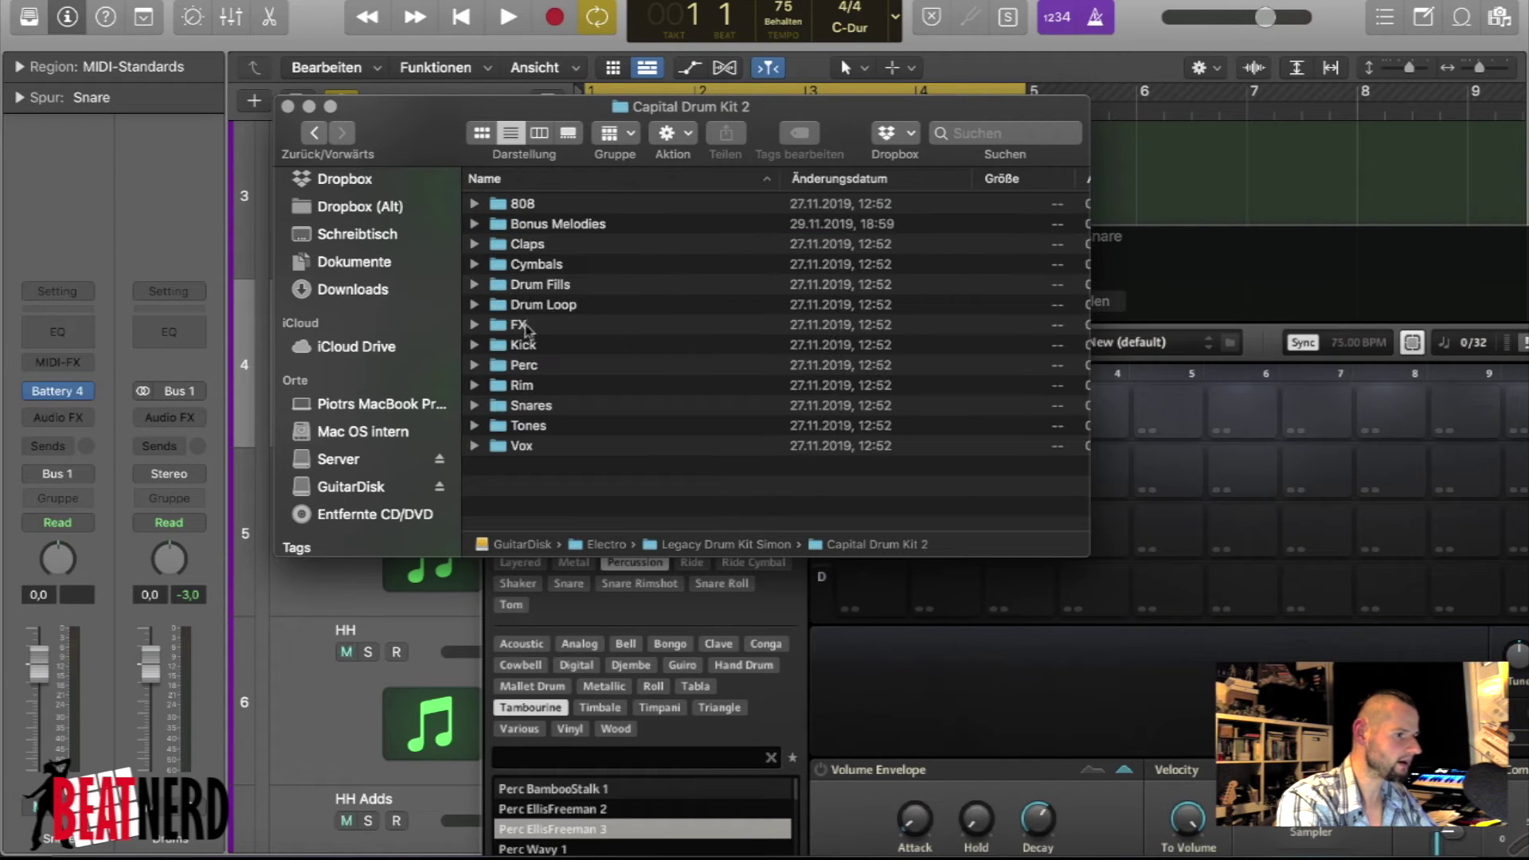
pyautogui.doubleClick(523, 245)
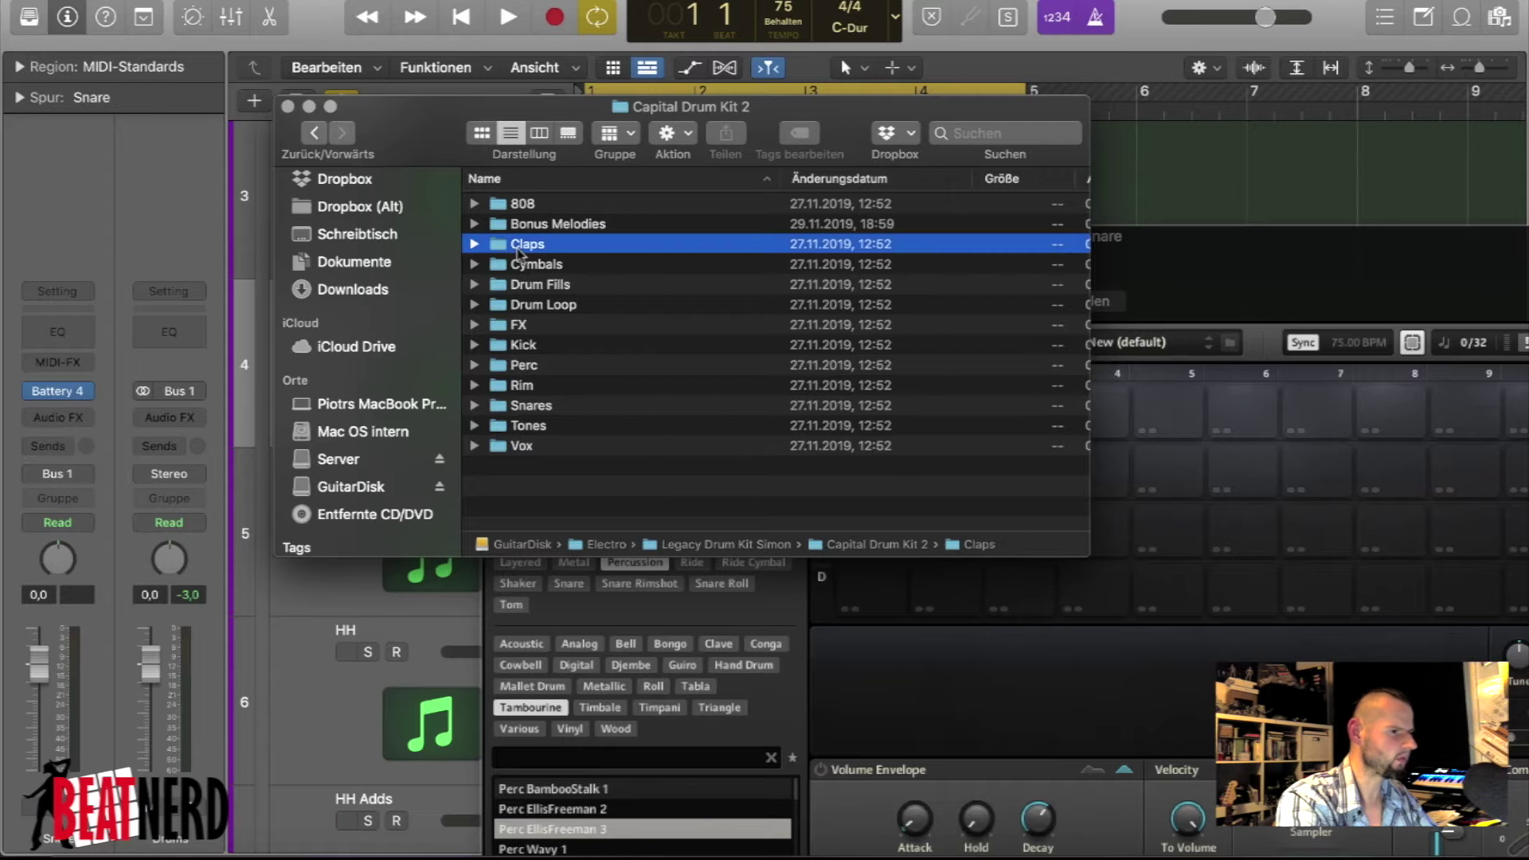
# - Preview Capital DK 2 - Clap - Brock.wav and load it into Battery cell A1
pyautogui.click(543, 265)
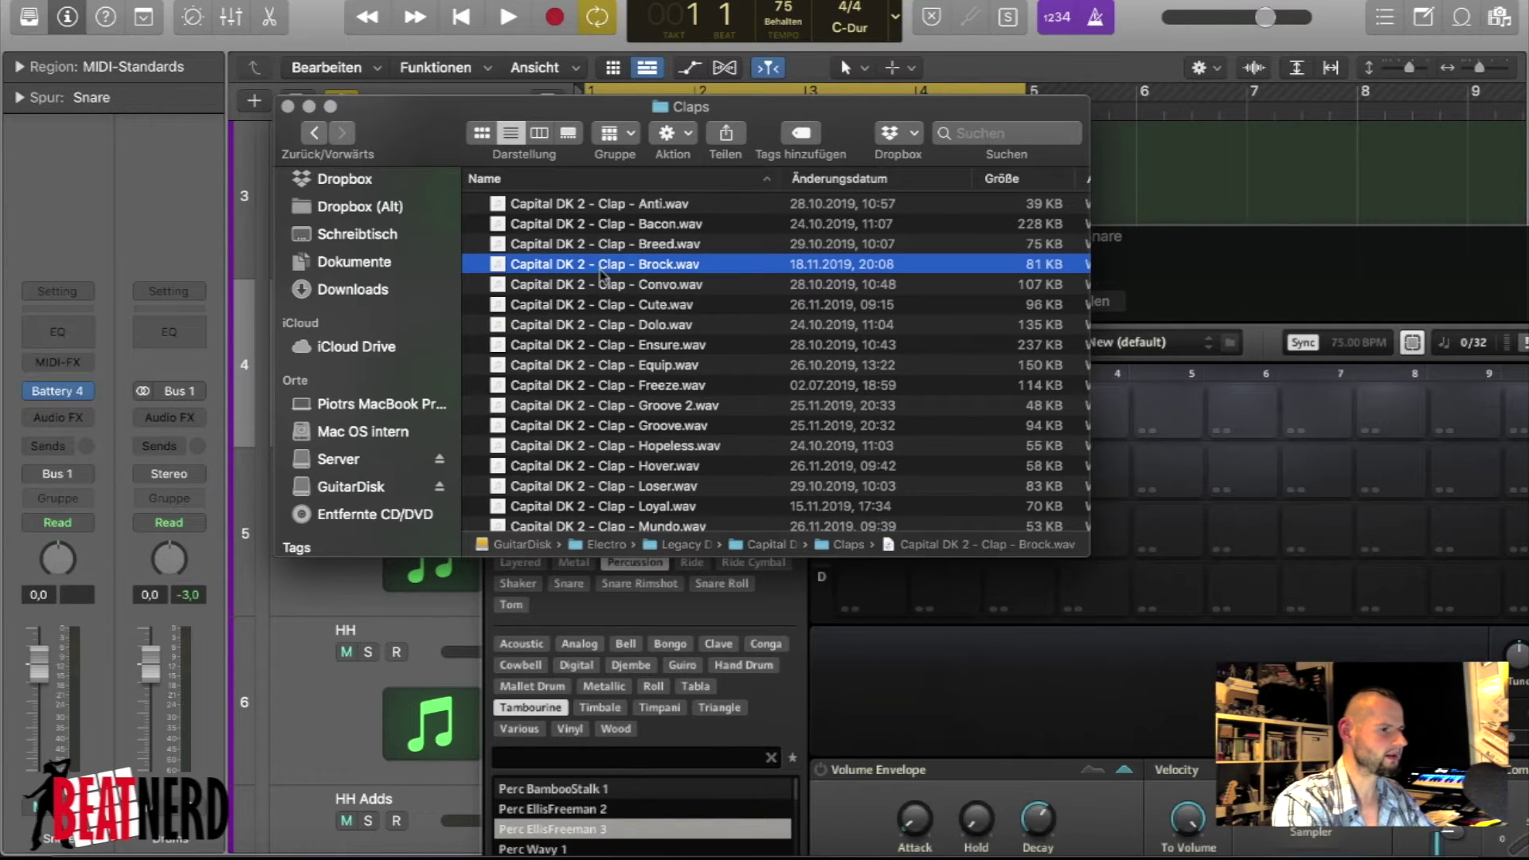
pyautogui.press('space')
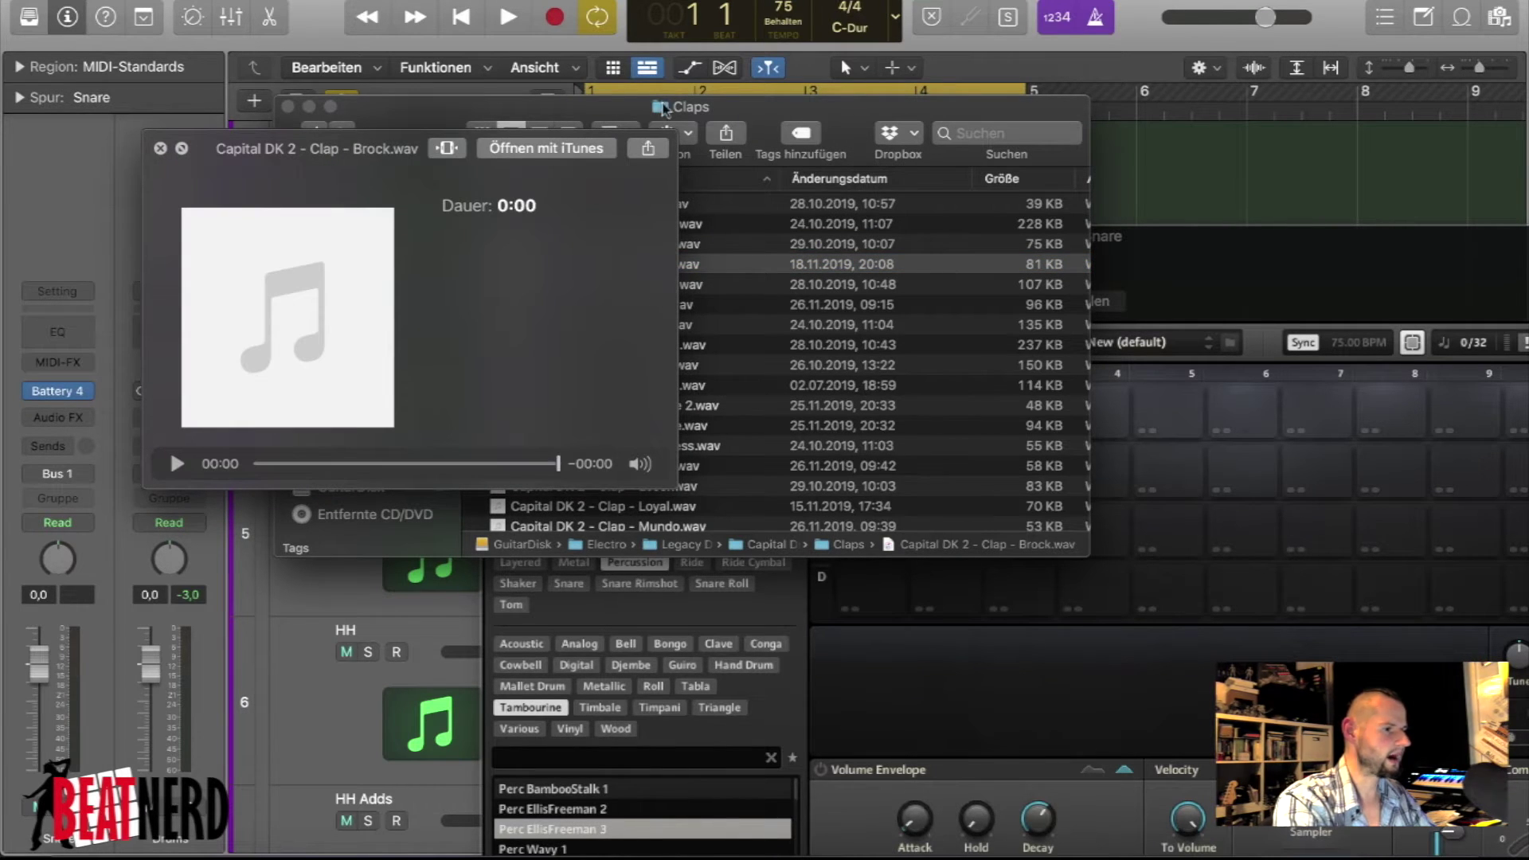
pyautogui.moveTo(663, 108); pyautogui.dragTo(1481, 100)
pyautogui.moveTo(1419, 225); pyautogui.dragTo(872, 413)
# - Load the Dolo clap into Battery cell A2 and the Groove 2 clap into A3, closing the preview, Finder and Battery windows
pyautogui.click(1403, 286)
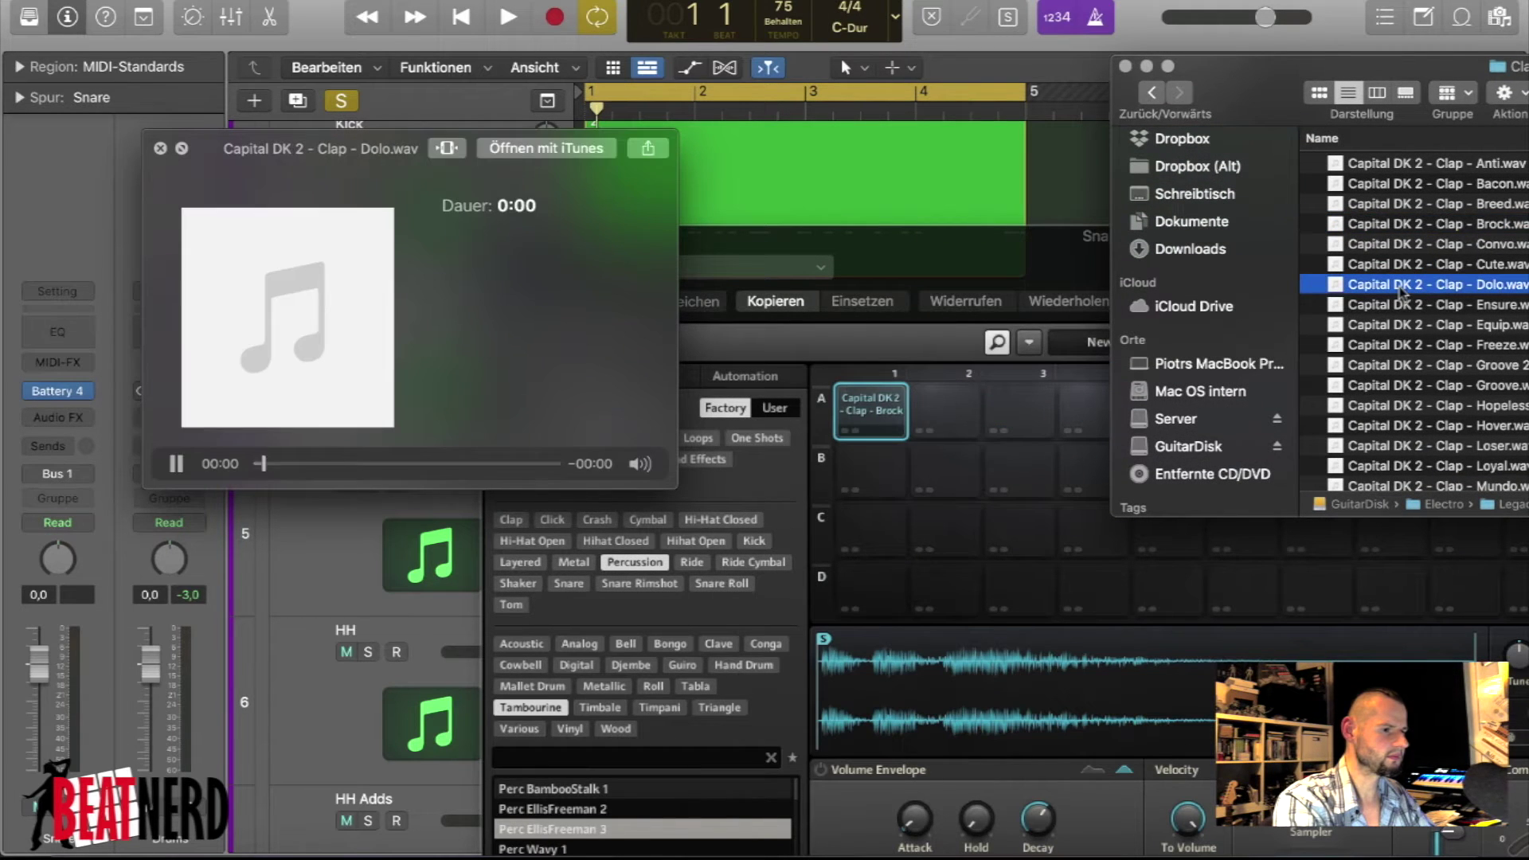
pyautogui.moveTo(1399, 288); pyautogui.dragTo(946, 410)
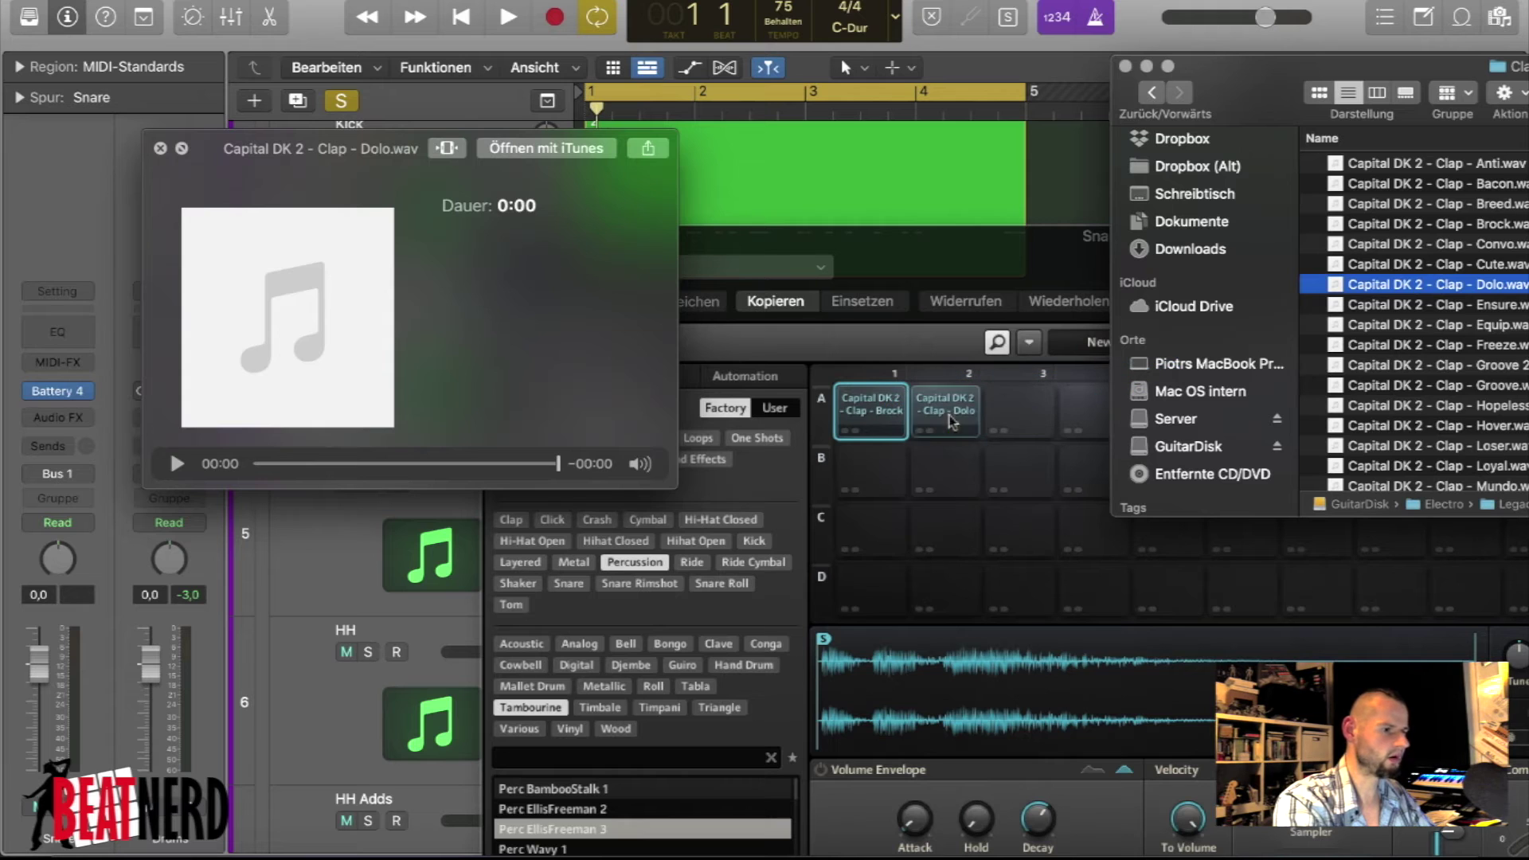
pyautogui.click(1378, 366)
pyautogui.moveTo(1378, 365); pyautogui.dragTo(1019, 410)
pyautogui.click(160, 149)
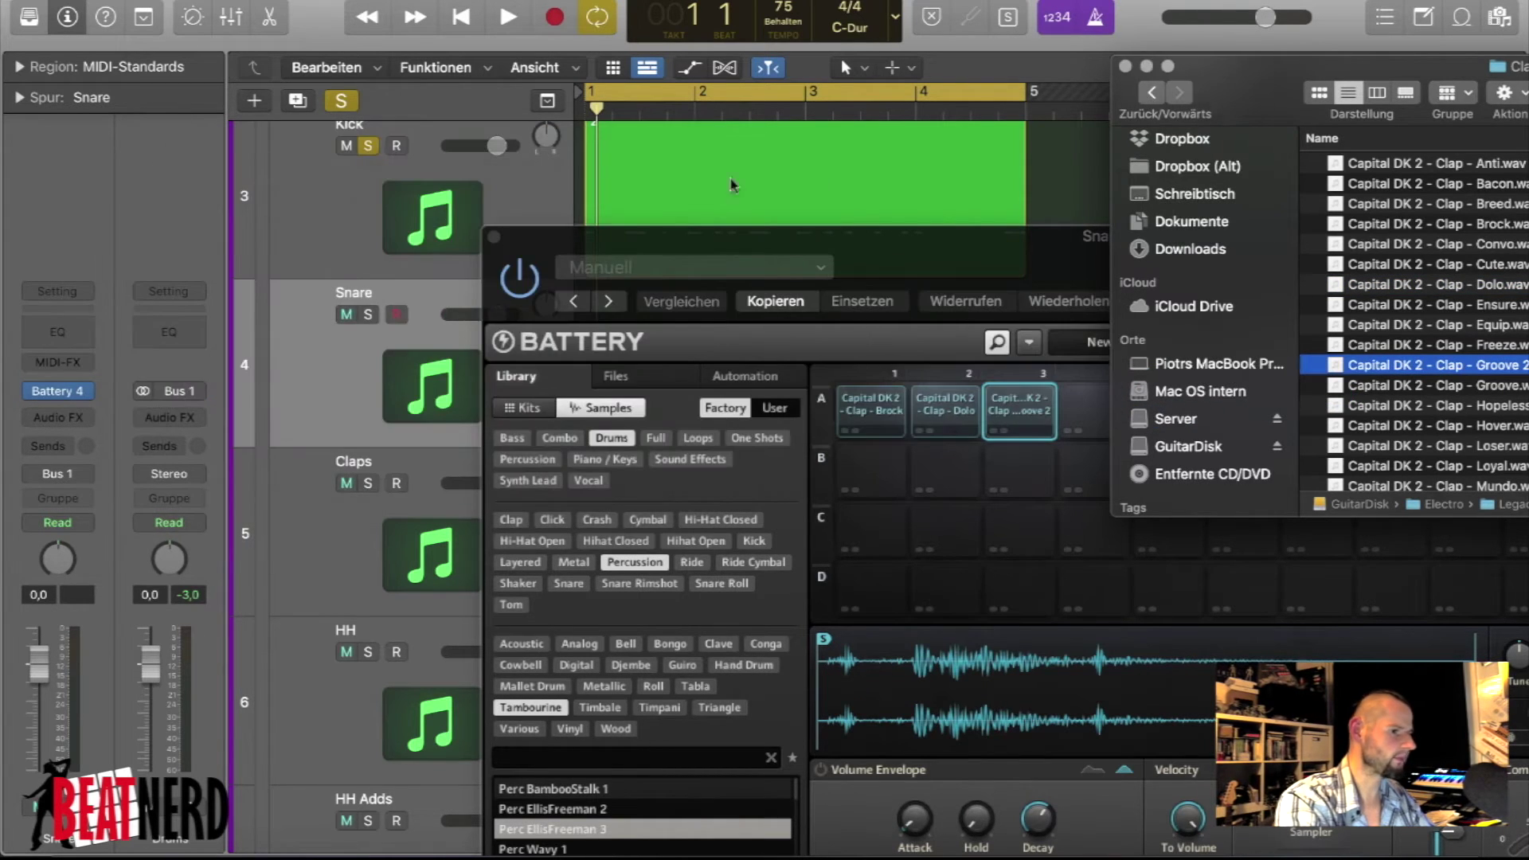
pyautogui.click(1125, 67)
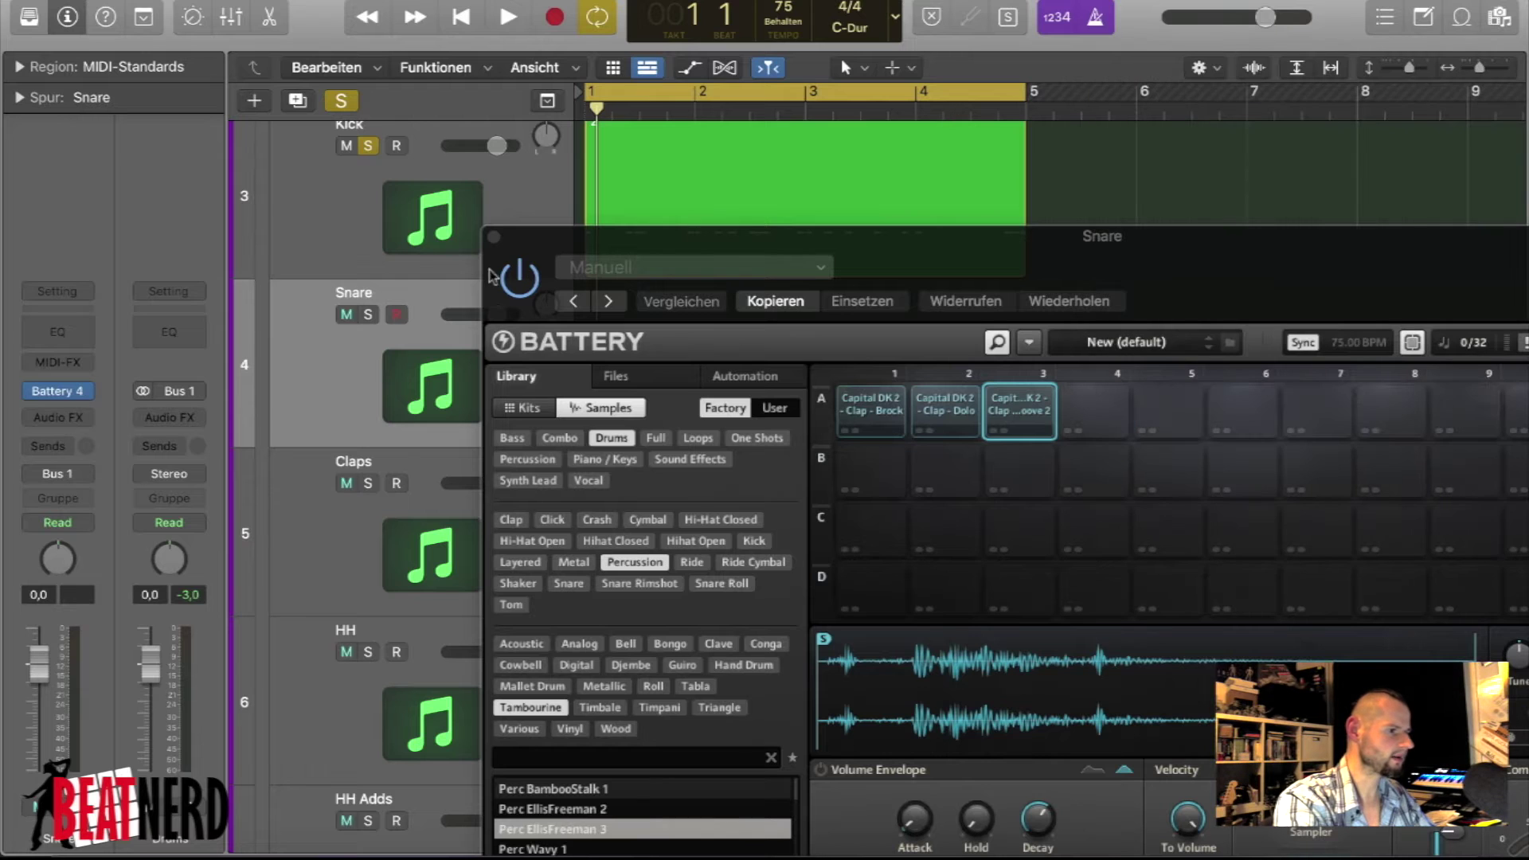
pyautogui.click(494, 238)
# - Copy the kick region onto the Snare track and open the copy in the piano roll
pyautogui.click(635, 249)
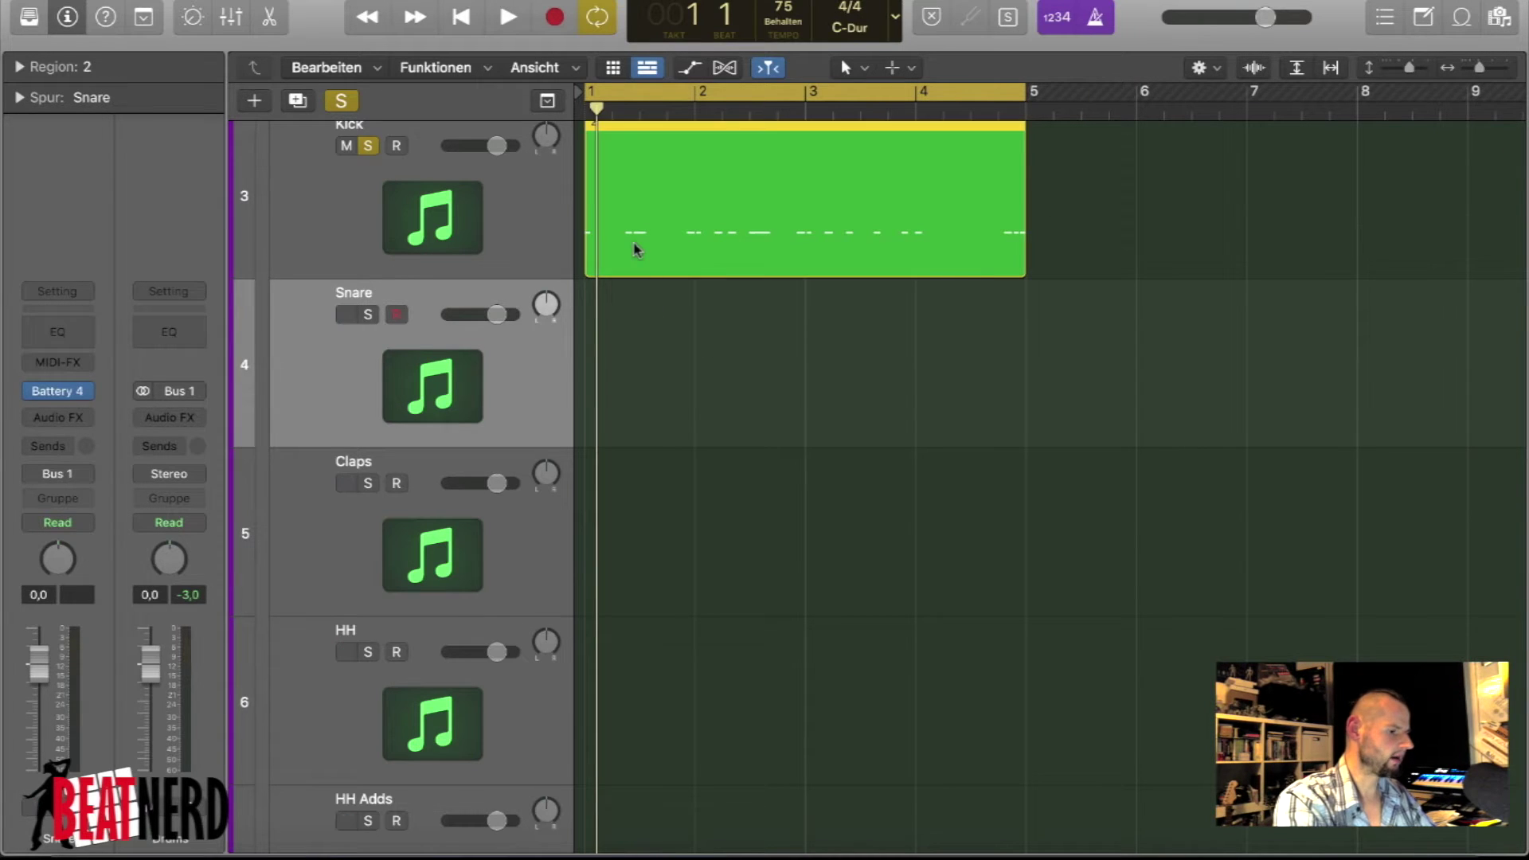
pyautogui.moveTo(637, 294); pyautogui.dragTo(633, 350)
pyautogui.press('e')
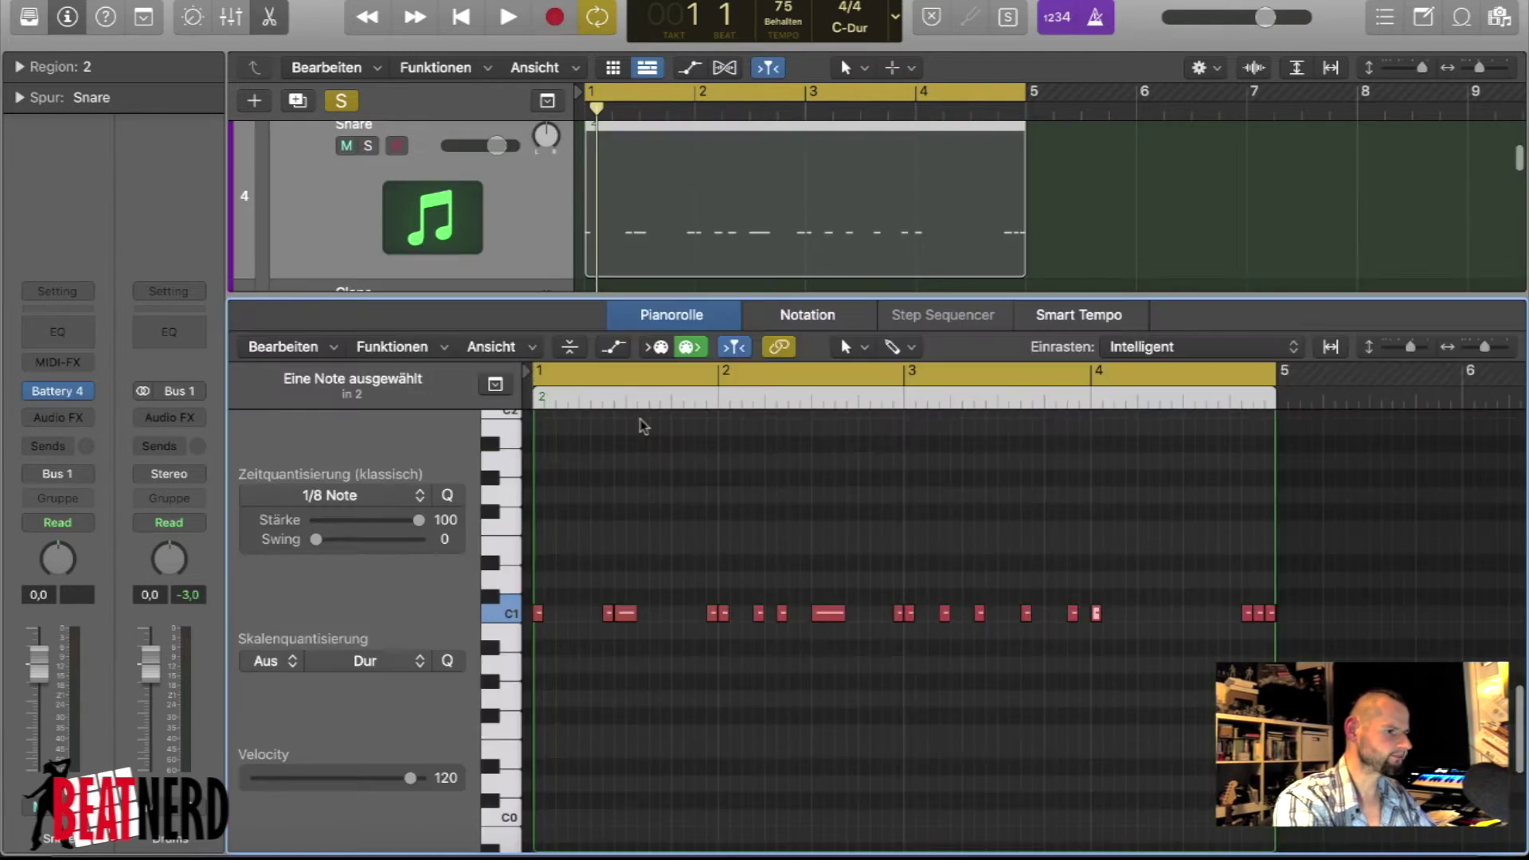
# - Delete all notes in the snare region except the first C1 note
pyautogui.moveTo(590, 562); pyautogui.dragTo(1270, 637)
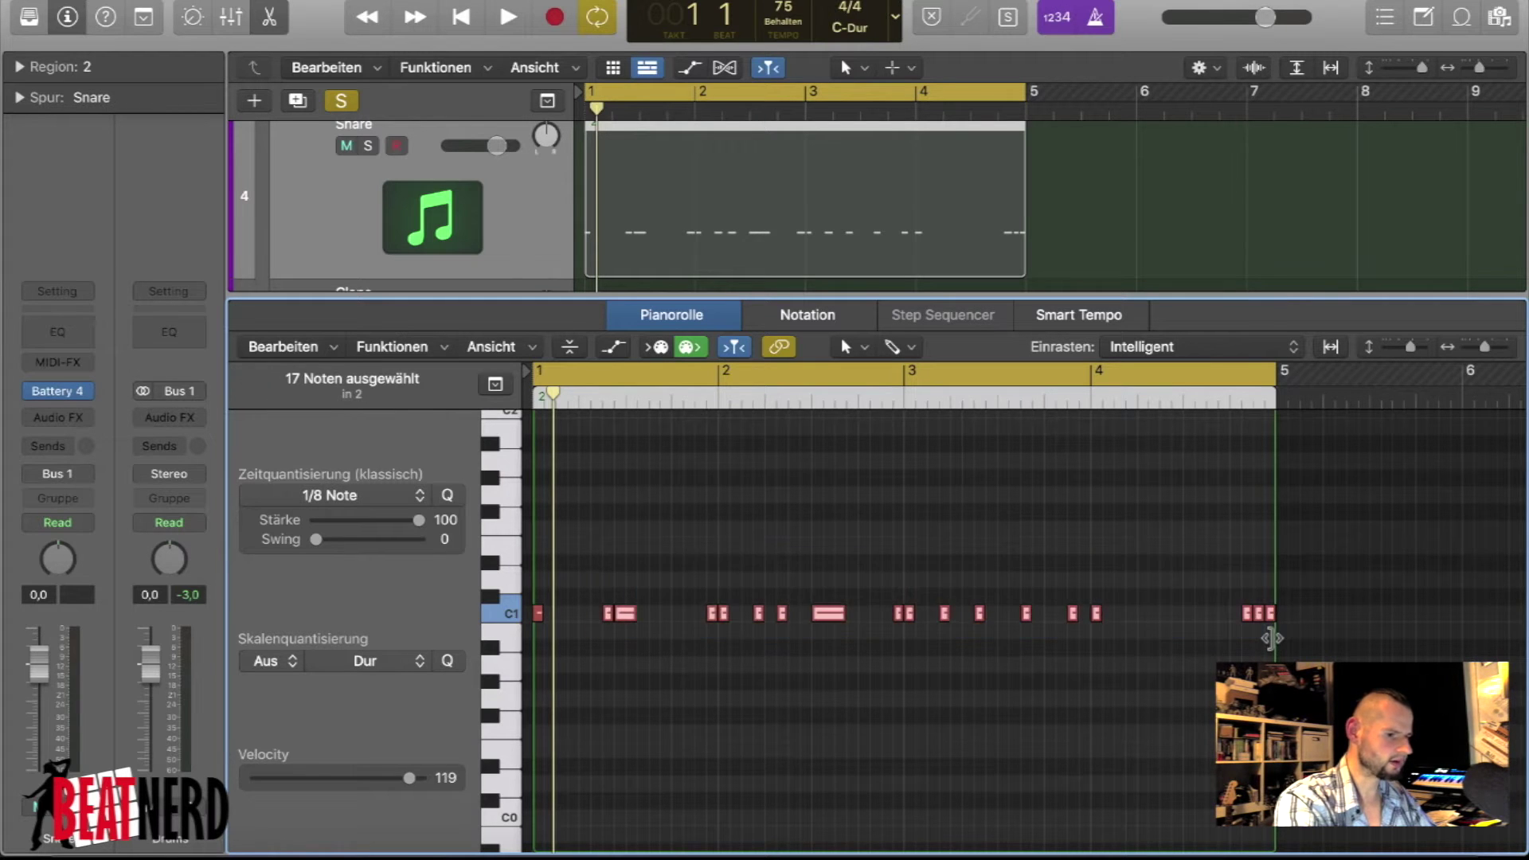
pyautogui.press('Delete')
pyautogui.press('super+Right')
pyautogui.hscroll(-2, 876, 613)
pyautogui.keyDown('super'); pyautogui.click(549, 613); pyautogui.keyUp('super')
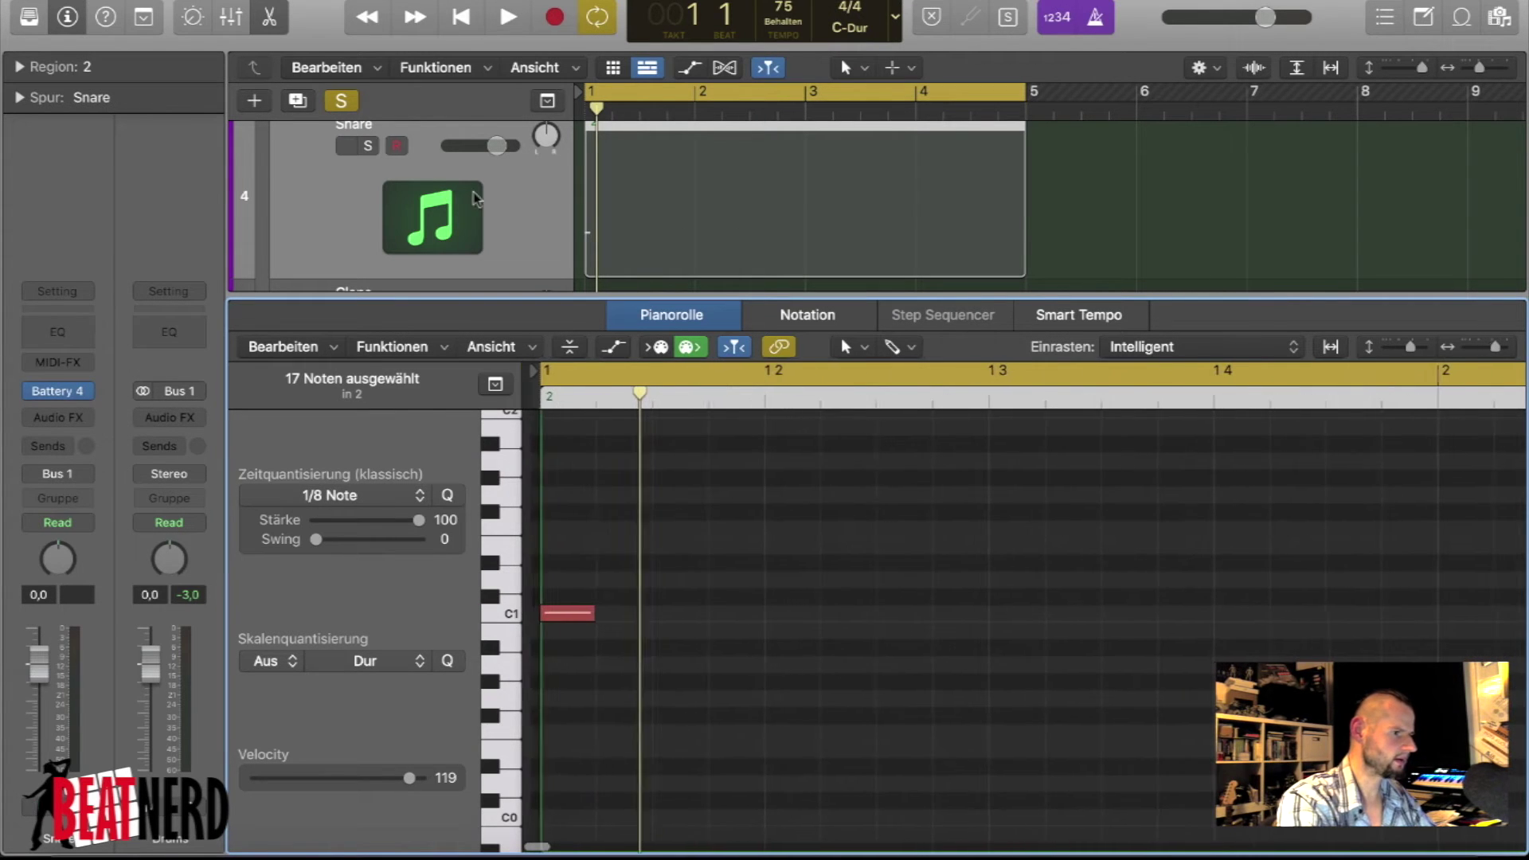
# - Move the C1 note to beat 2 of bar 1 and add a C#1 note directly before it with velocity 65
pyautogui.moveTo(564, 611); pyautogui.dragTo(788, 610)
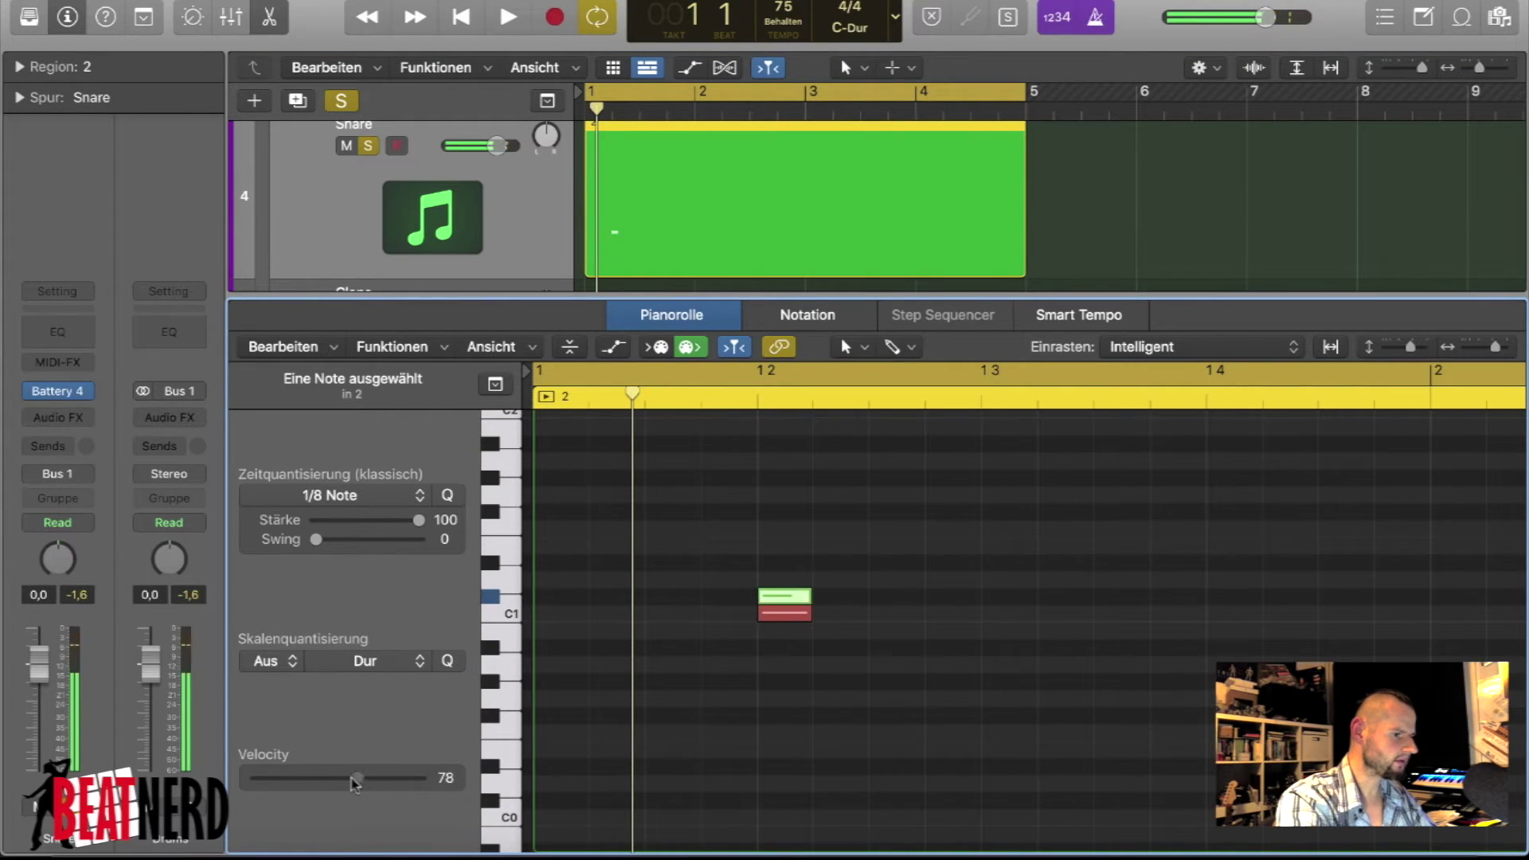
pyautogui.moveTo(786, 595); pyautogui.dragTo(730, 595)
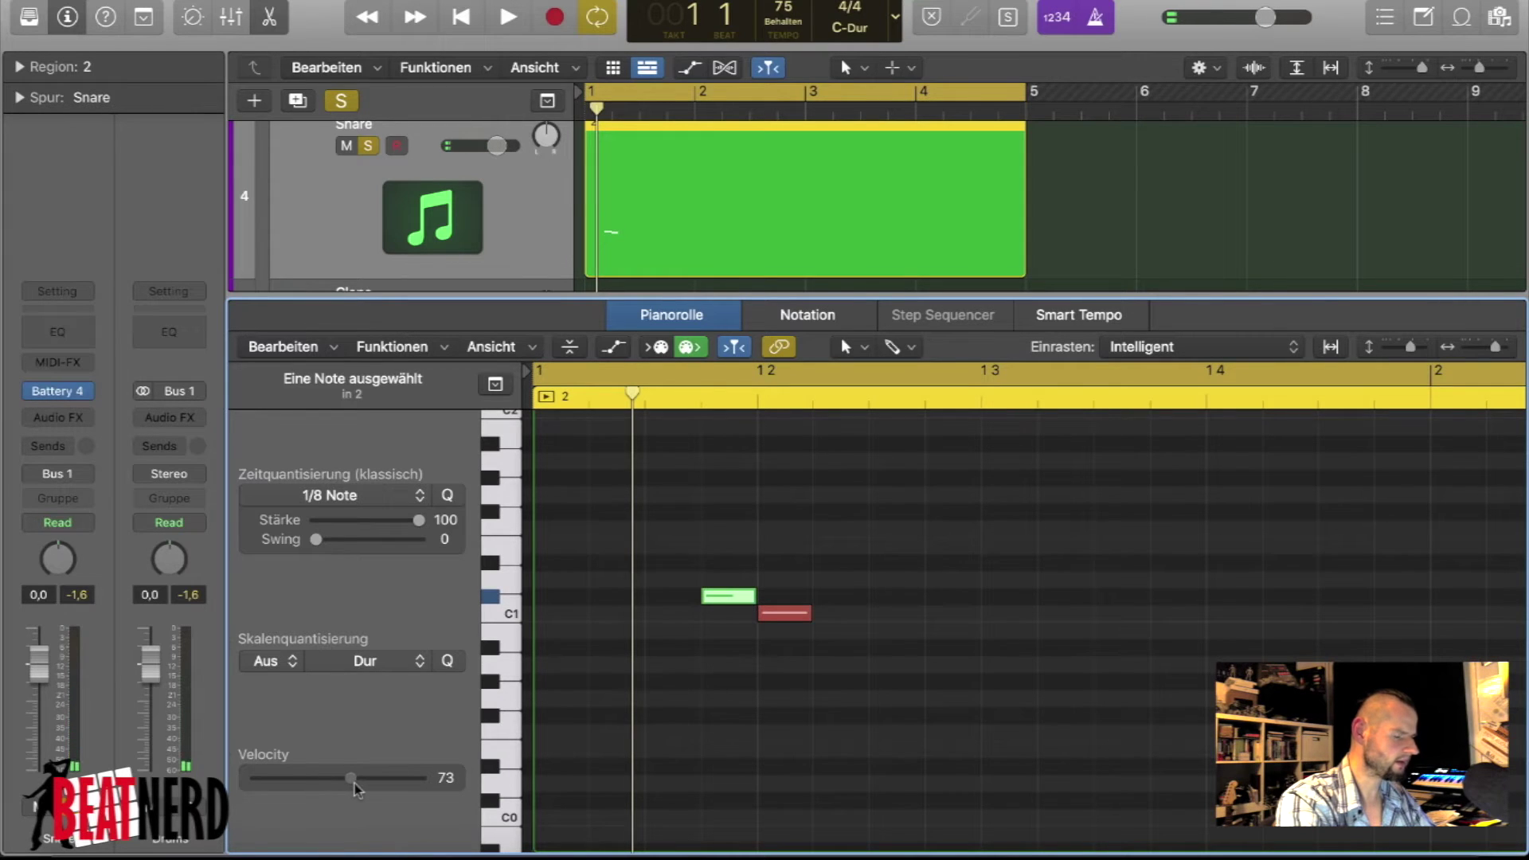
pyautogui.press('space')
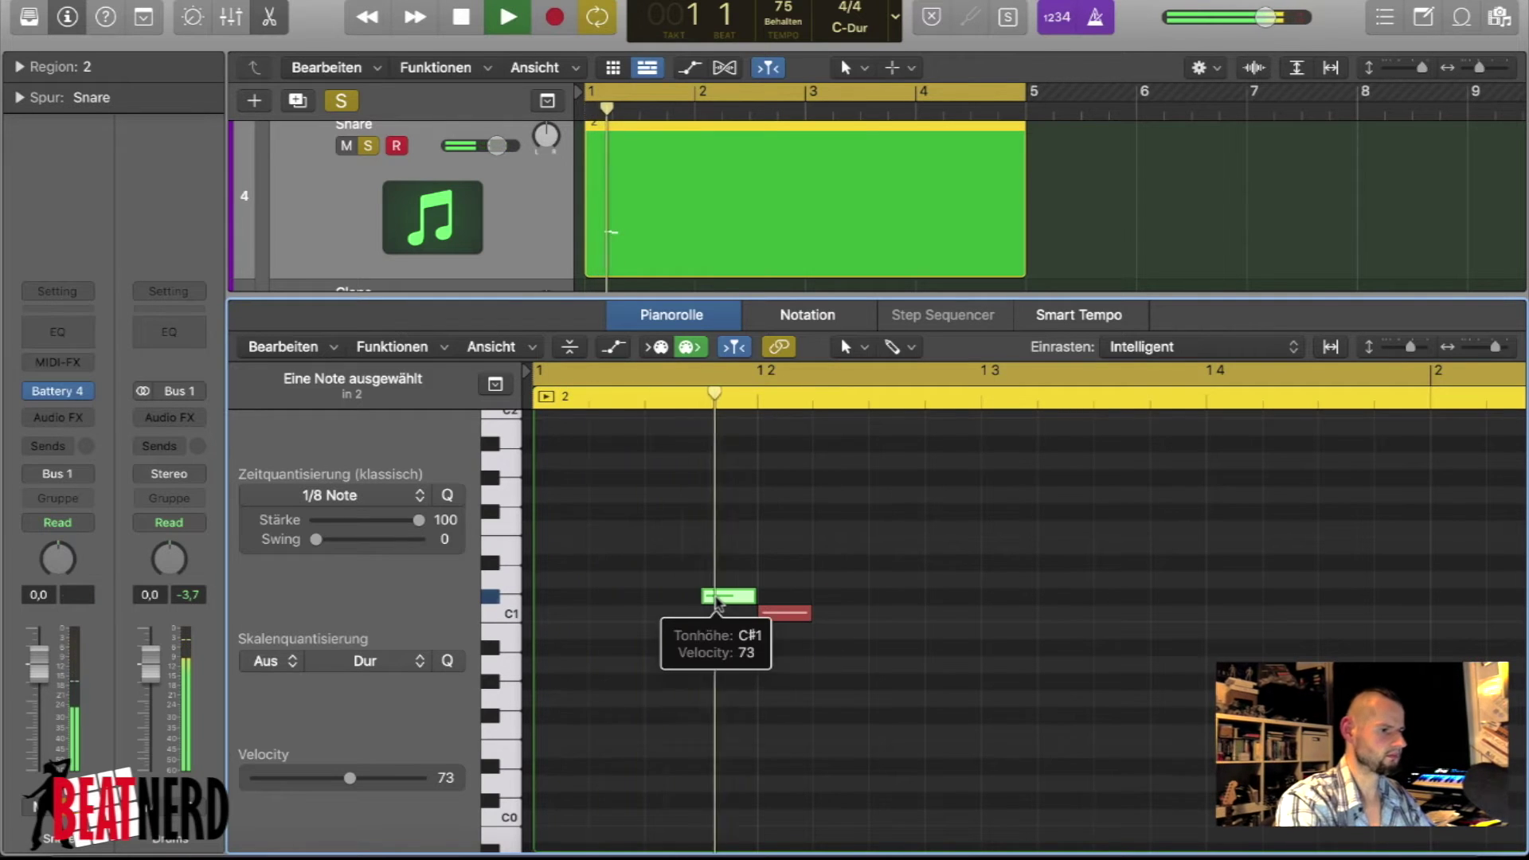
pyautogui.press('super+Left')
pyautogui.press('super+Left')
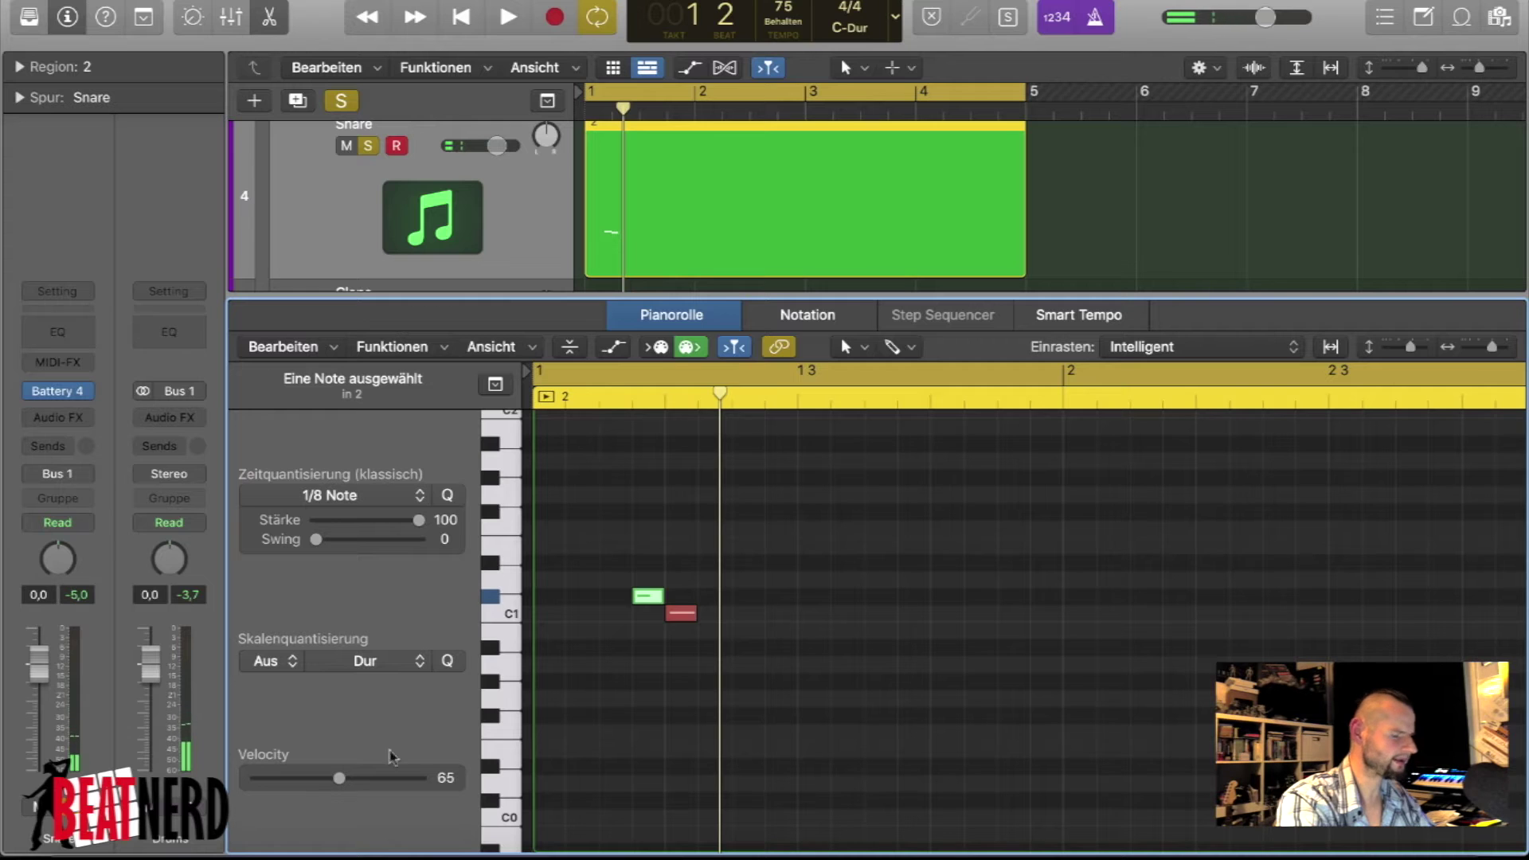
# - Copy the C1 snare note from beat 2 to beat 4 of bar 1 and play back the result
pyautogui.moveTo(686, 677); pyautogui.dragTo(621, 550)
pyautogui.click(681, 617)
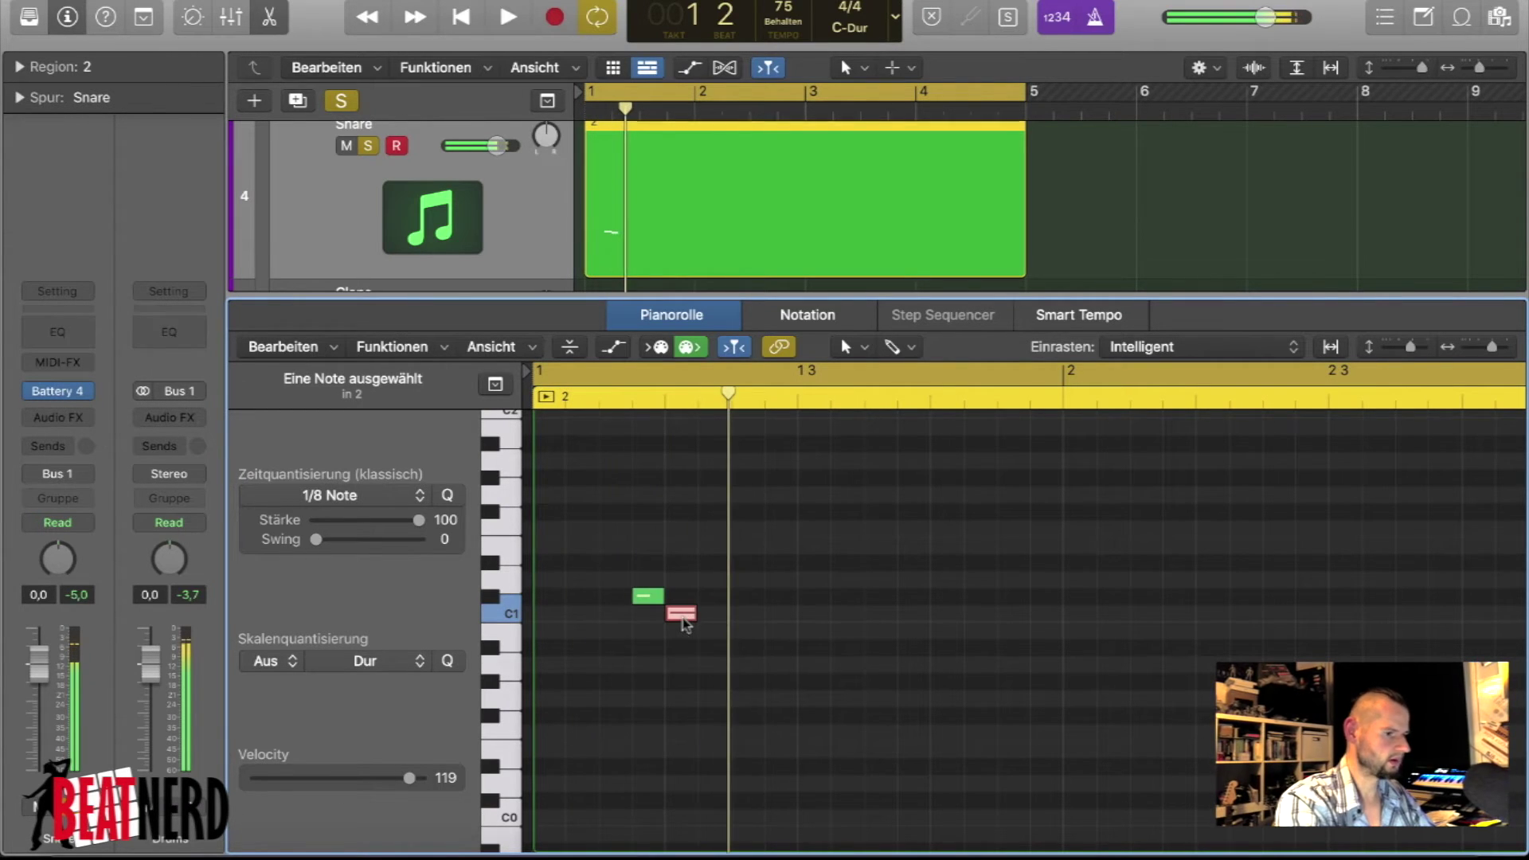
pyautogui.moveTo(685, 623); pyautogui.dragTo(950, 624)
pyautogui.press('space')
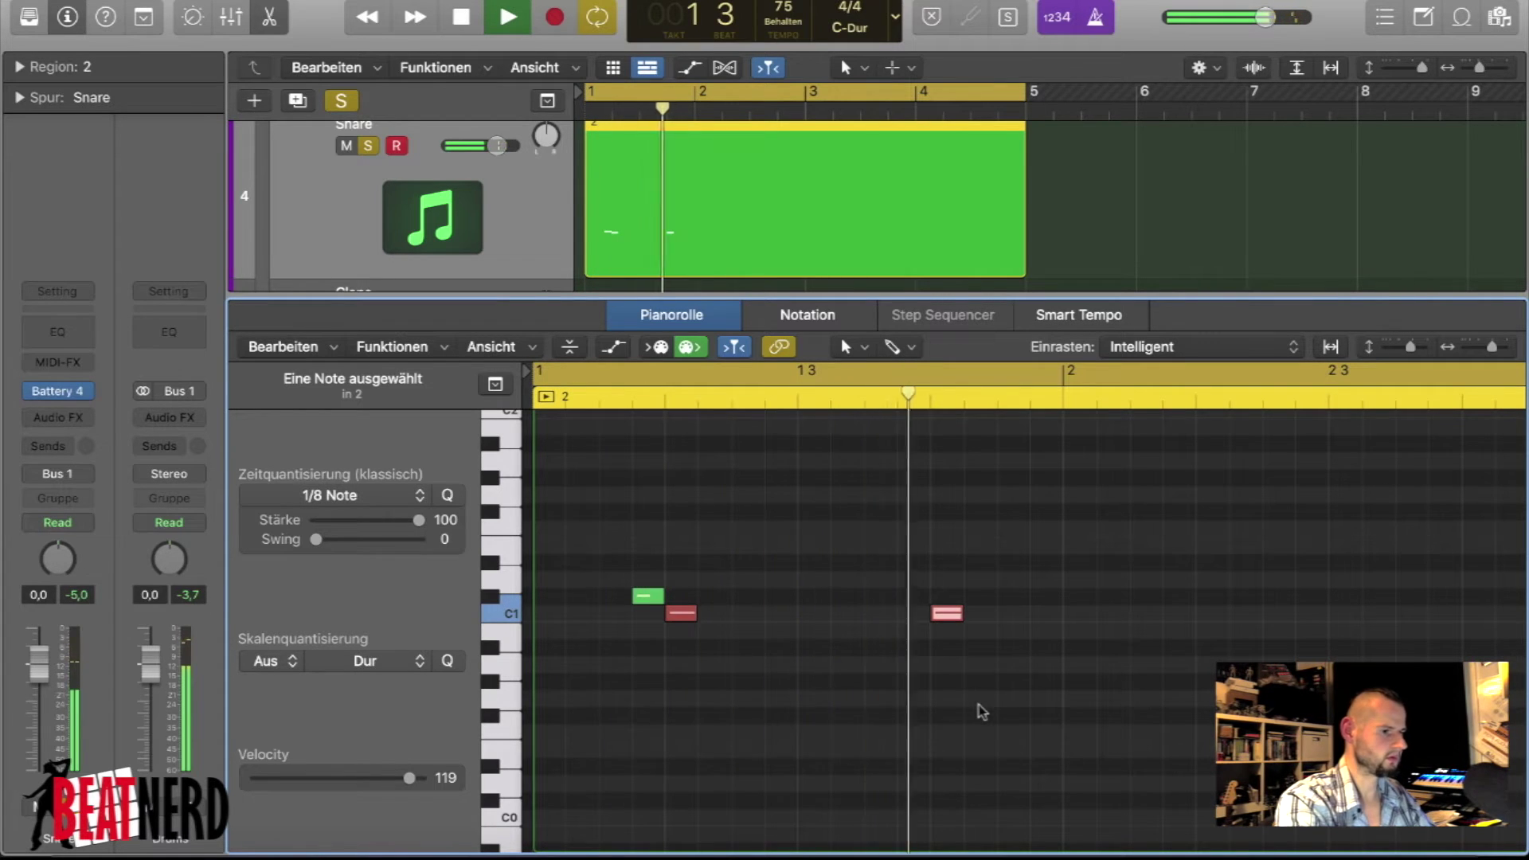
pyautogui.press('space')
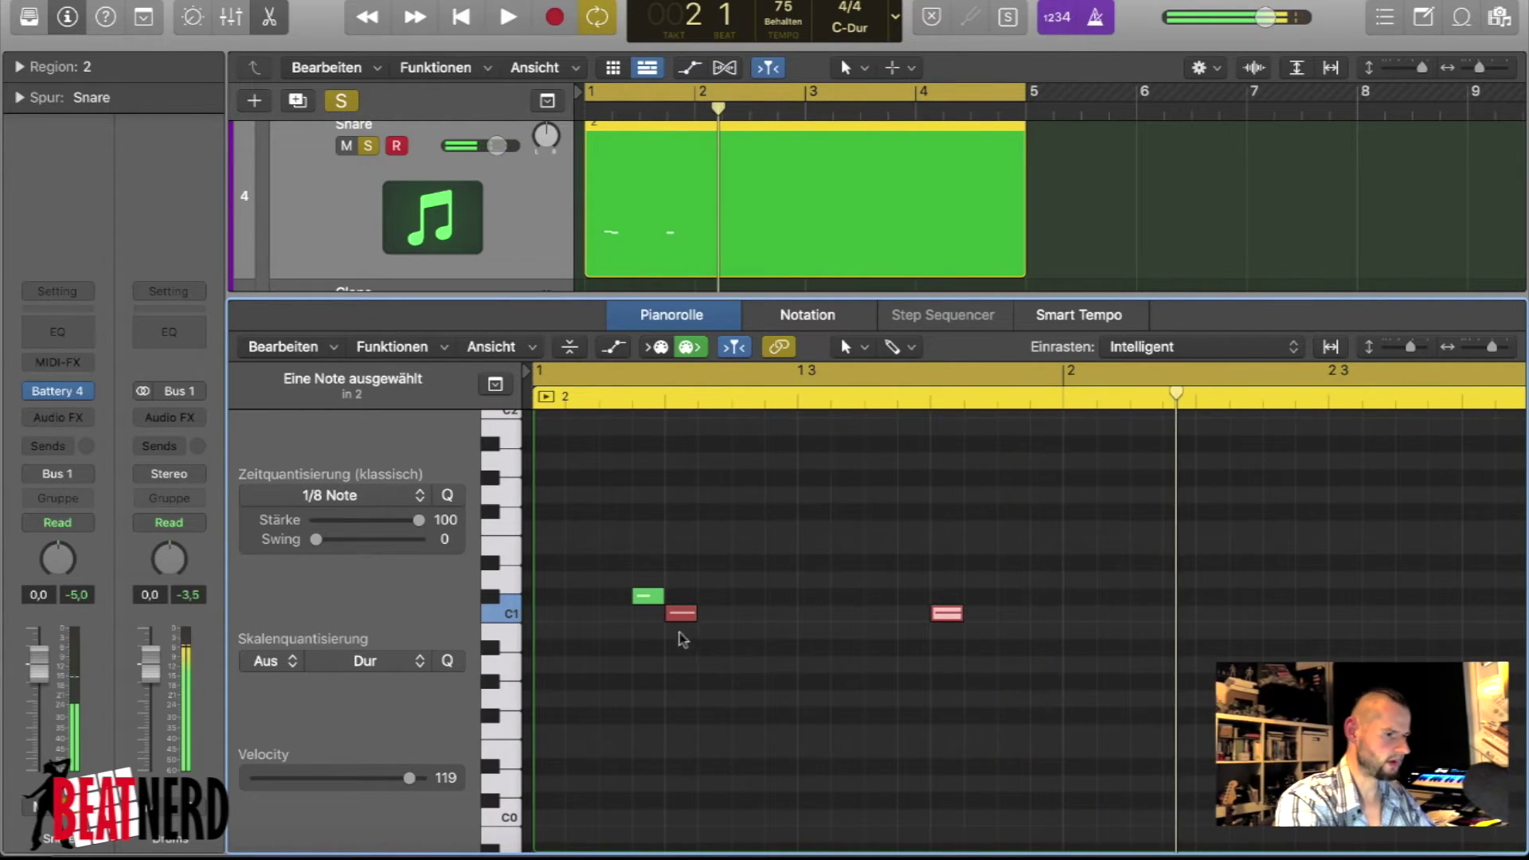
# - Copy the C#1 and C1 note pair to beat 2 of bar 2, and the C1 note to beat 4 of bar 2
pyautogui.moveTo(712, 659); pyautogui.dragTo(1206, 617)
pyautogui.hscroll(-2, 1115, 629)
pyautogui.click(995, 655)
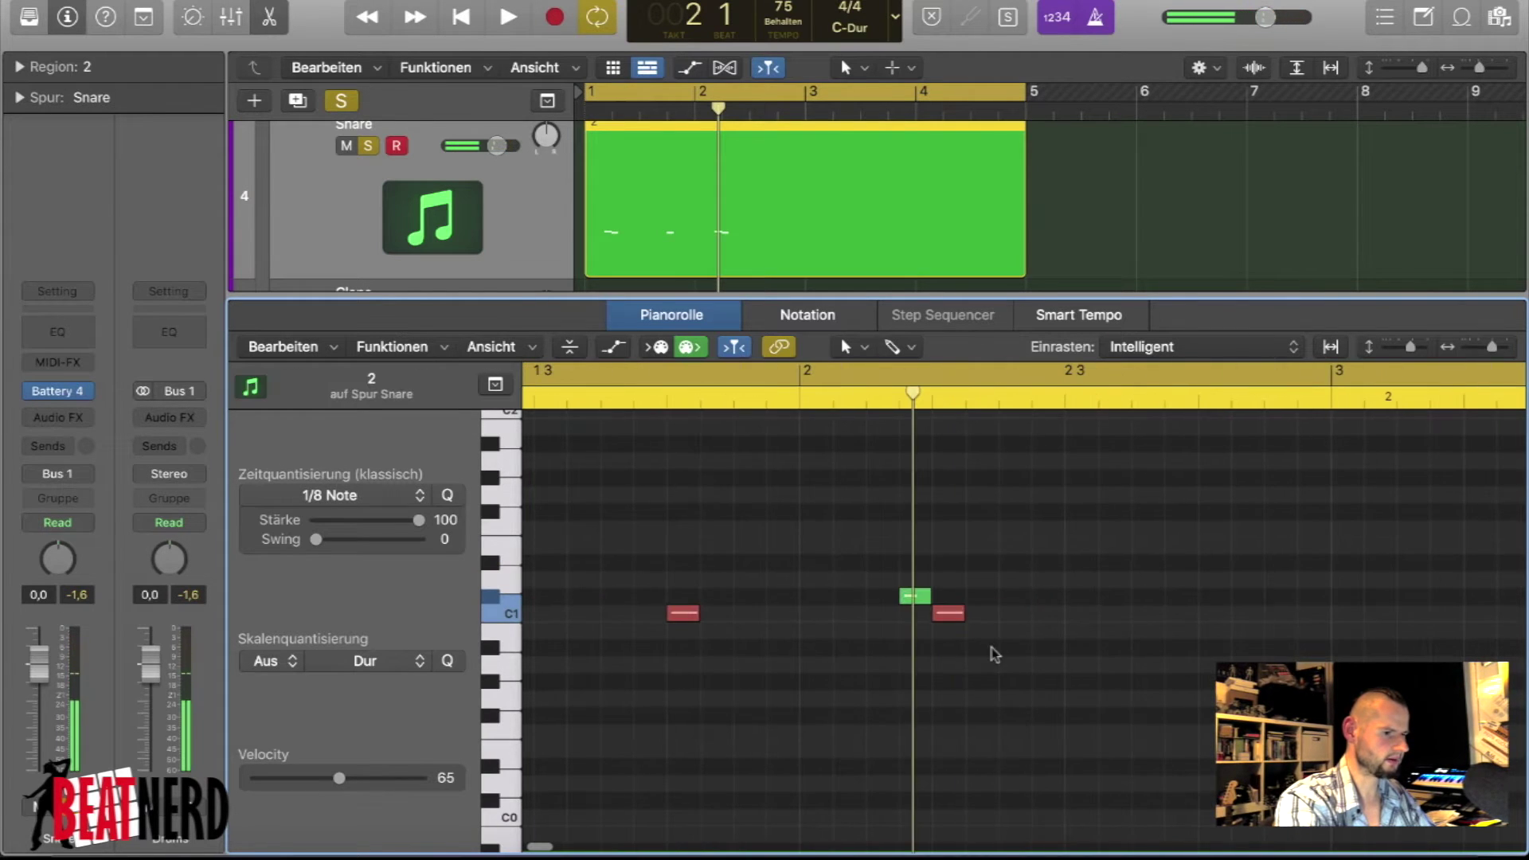
pyautogui.moveTo(942, 625); pyautogui.dragTo(1216, 625)
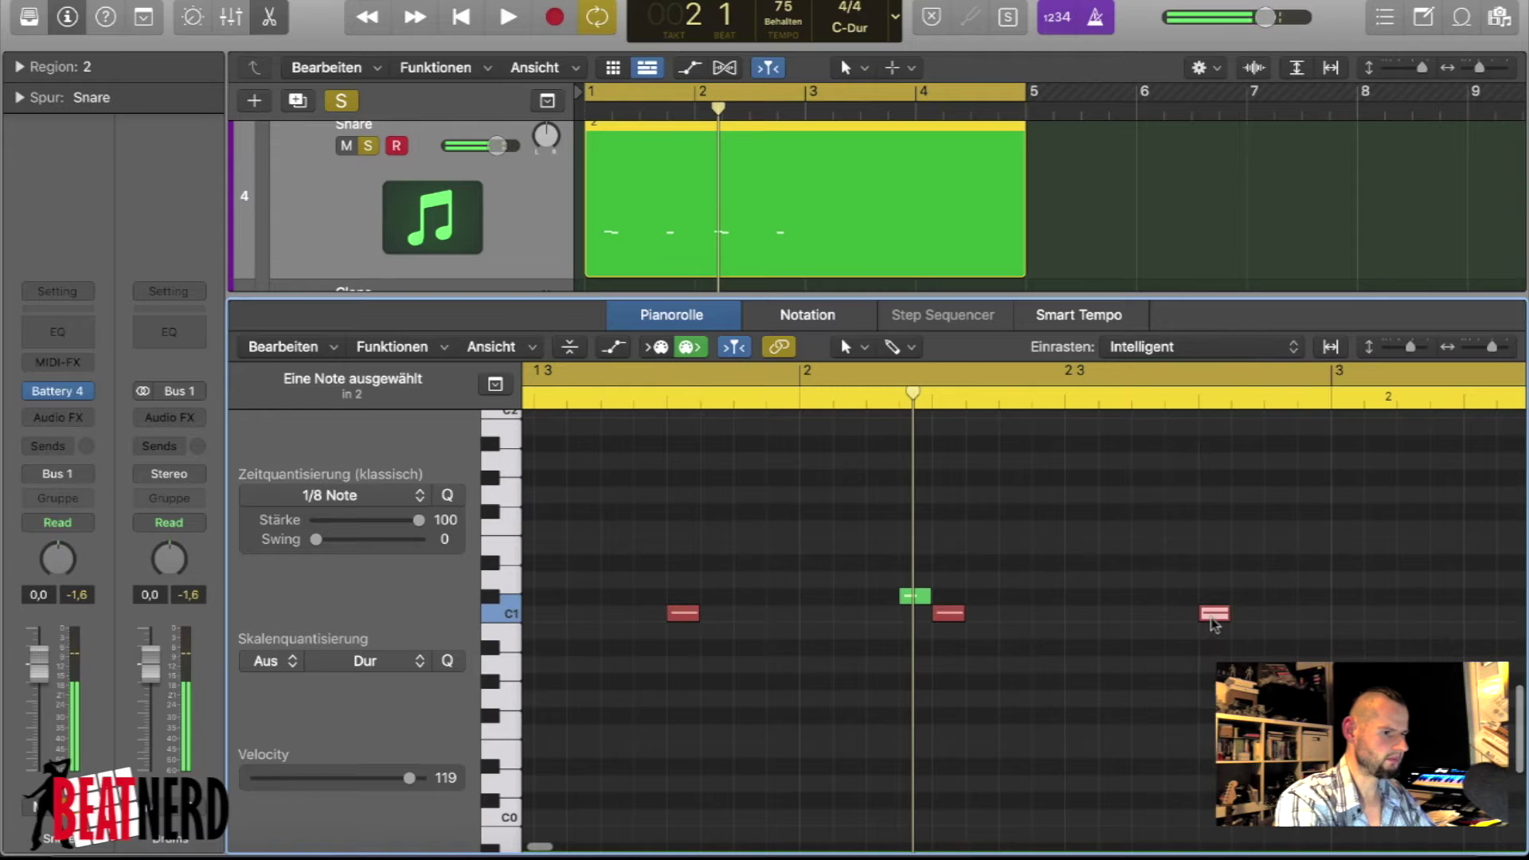
# - Copy all six snare notes two bars ahead into bars 3 and 4 and play back the pattern
pyautogui.scroll(-5, 1212, 624)
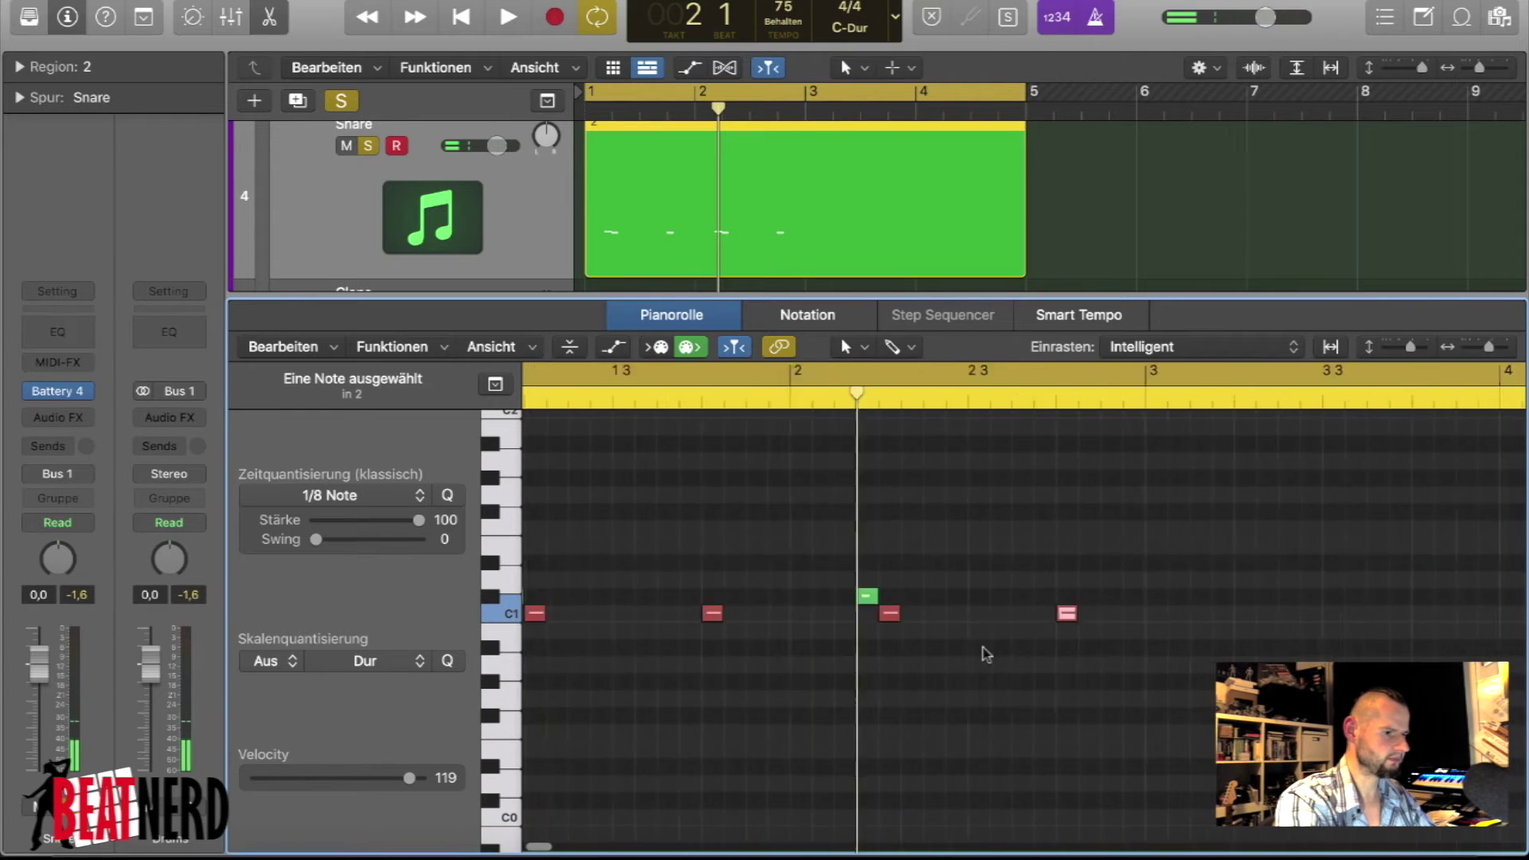
pyautogui.moveTo(1259, 700); pyautogui.dragTo(574, 553)
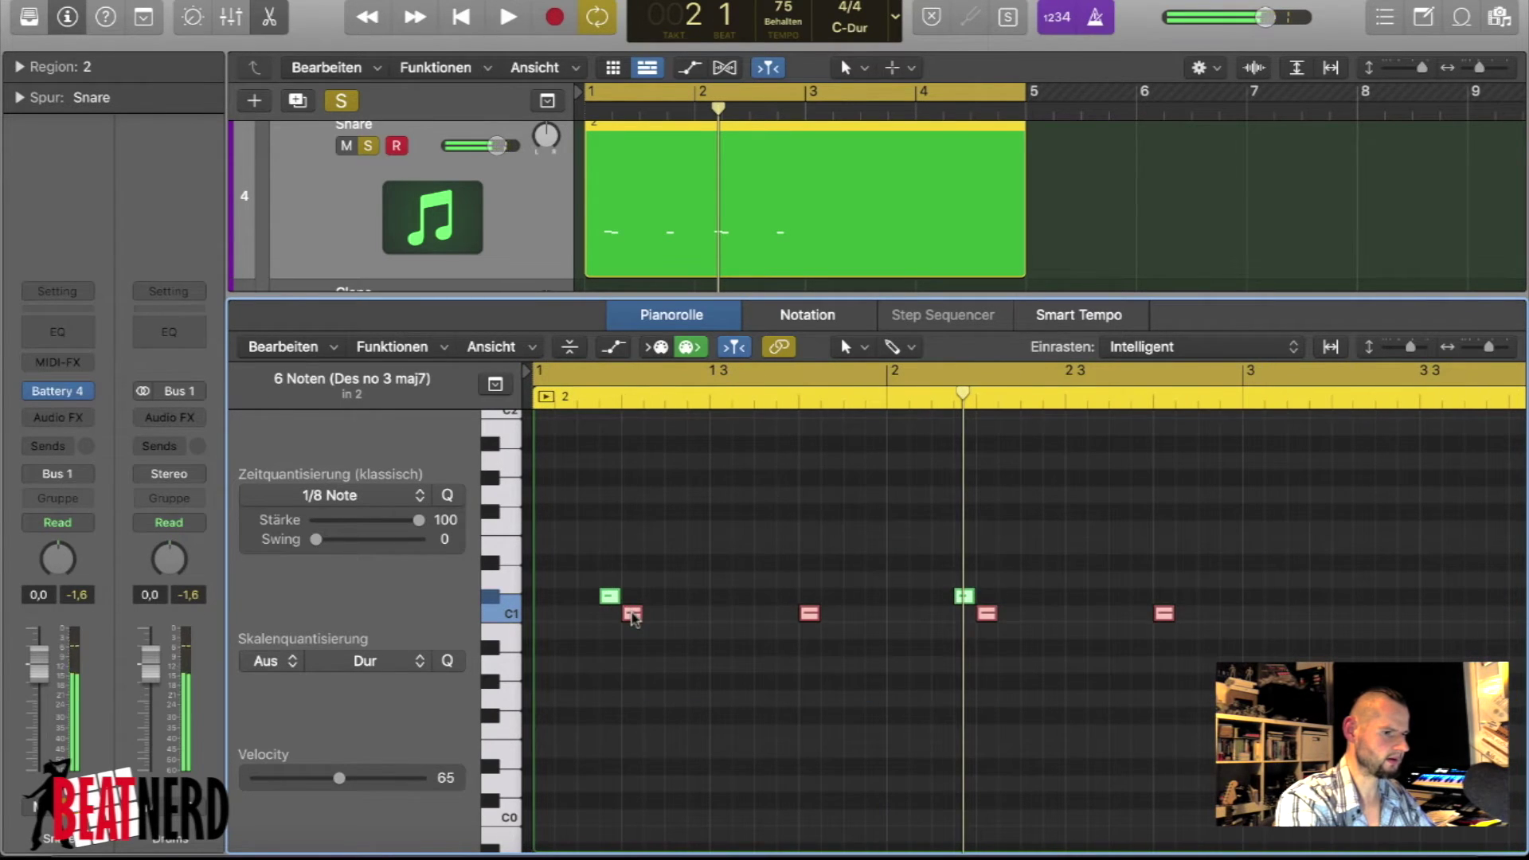
pyautogui.moveTo(632, 616); pyautogui.dragTo(1338, 621)
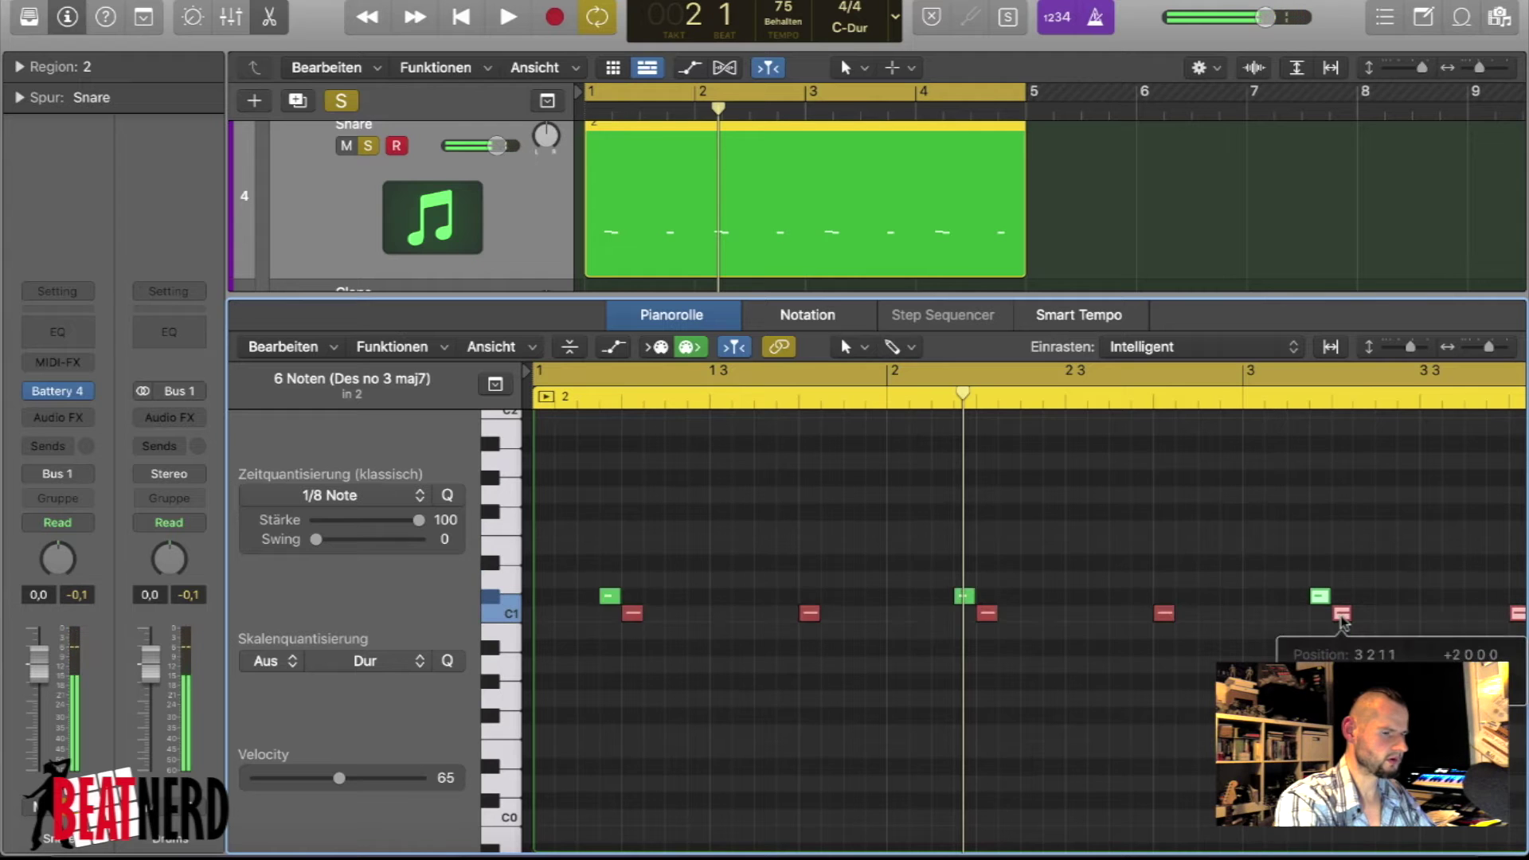
pyautogui.hscroll(3, 1341, 625)
pyautogui.press('space')
pyautogui.hscroll(-1, 1344, 621)
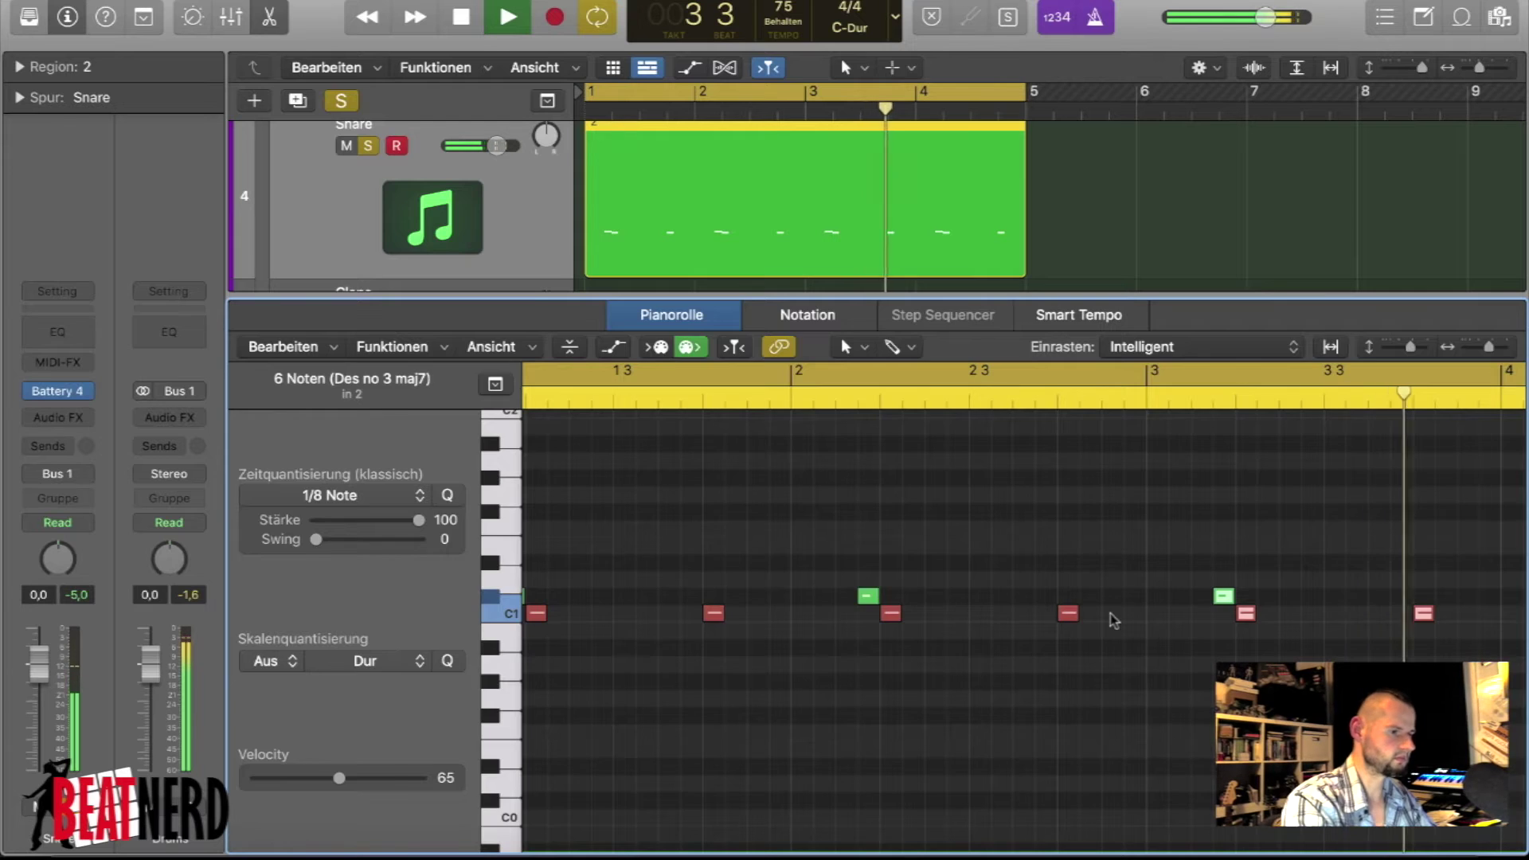
# - Close the piano roll, then rename the Snare track 4 to Clap and the Claps track 5 to Snare
pyautogui.press('p')
pyautogui.scroll(2, 904, 319)
pyautogui.scroll(1, 905, 324)
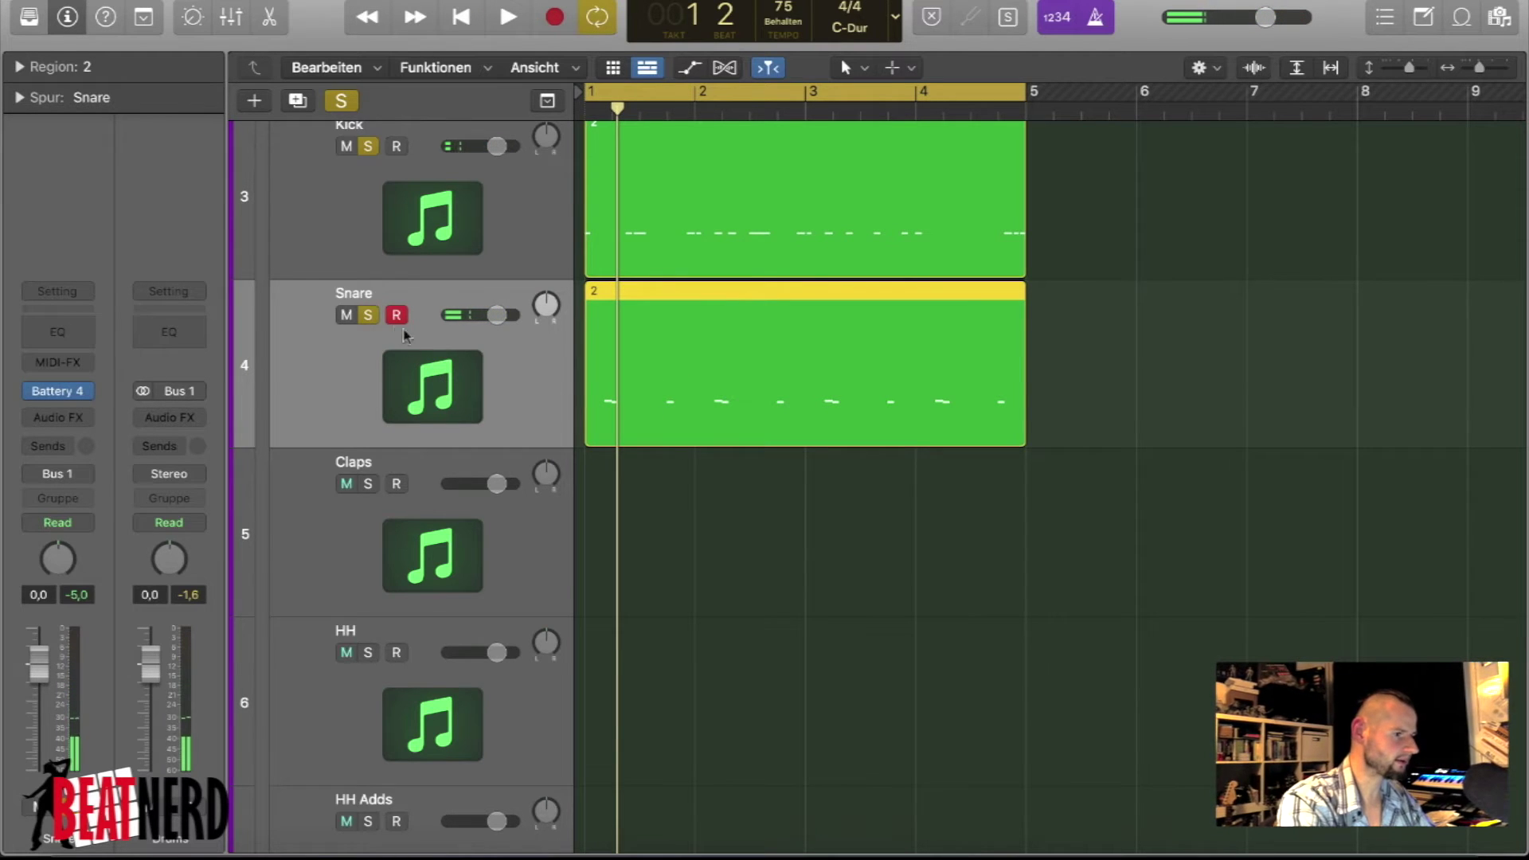
pyautogui.doubleClick(369, 293)
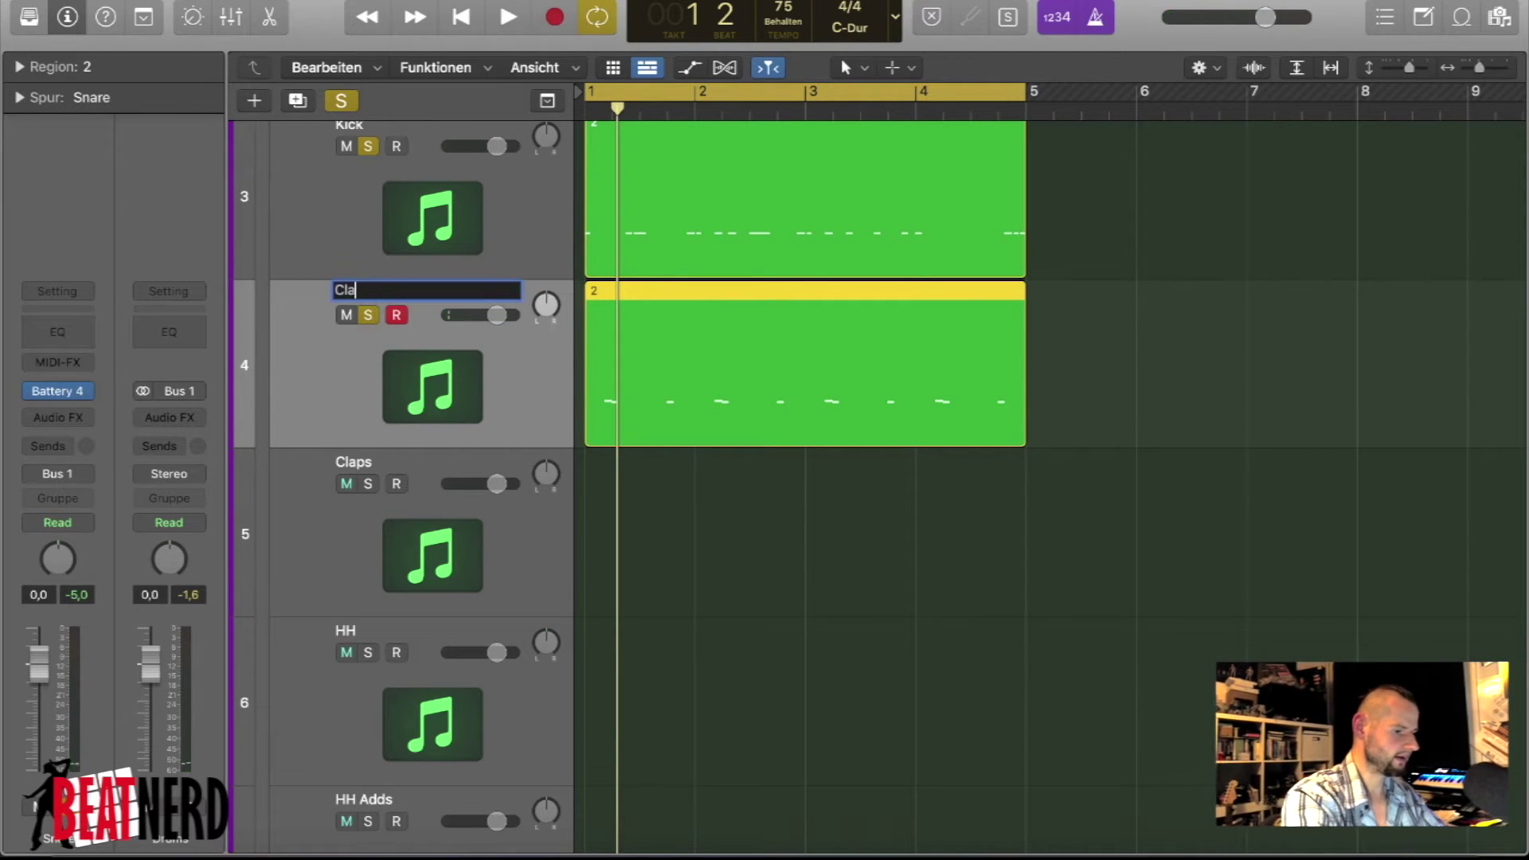
pyautogui.press('Return')
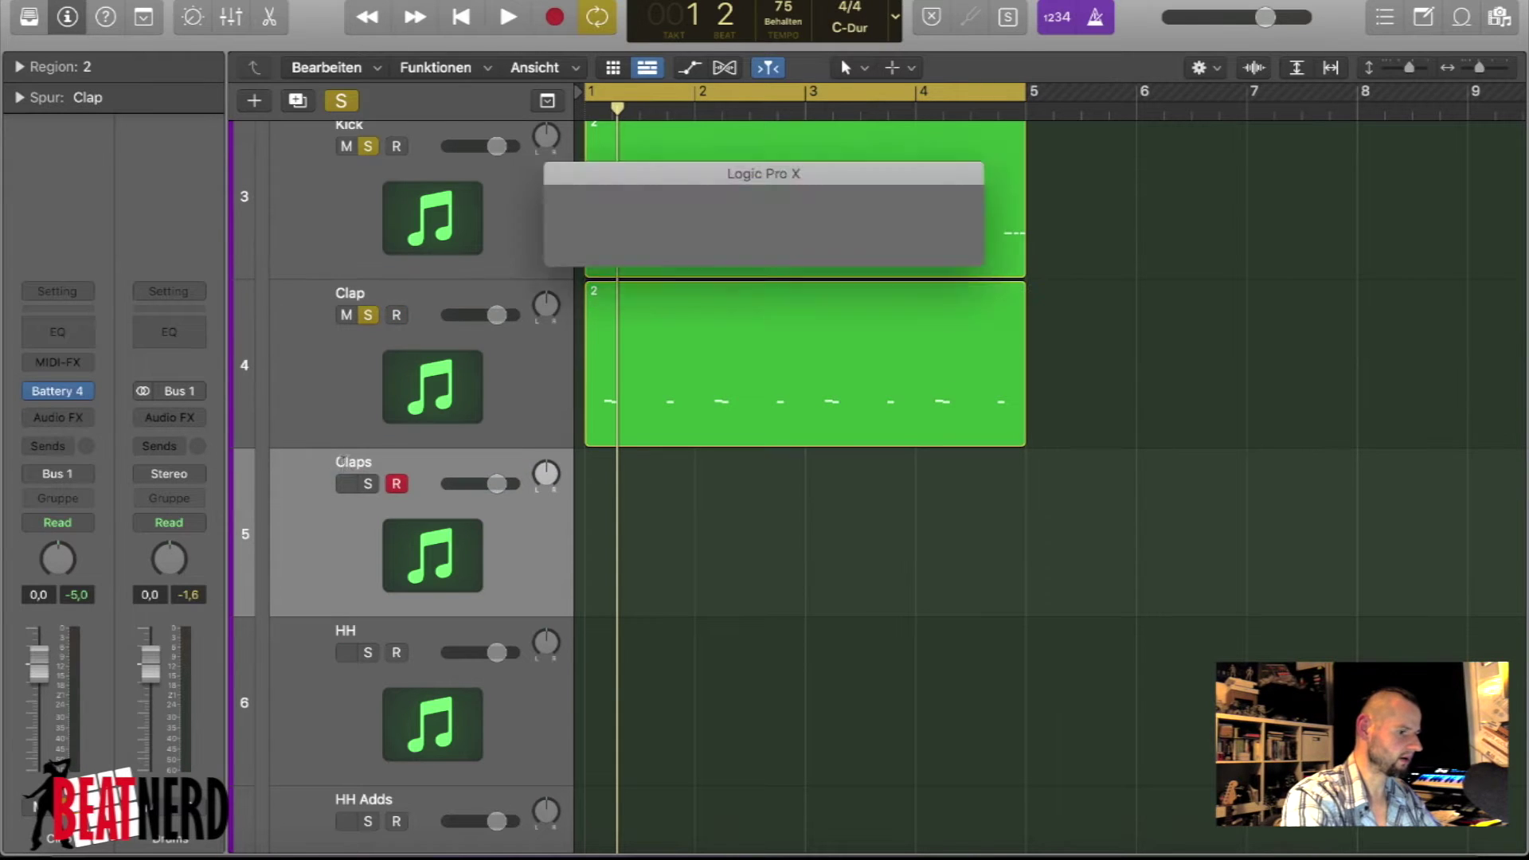
pyautogui.doubleClick(345, 460)
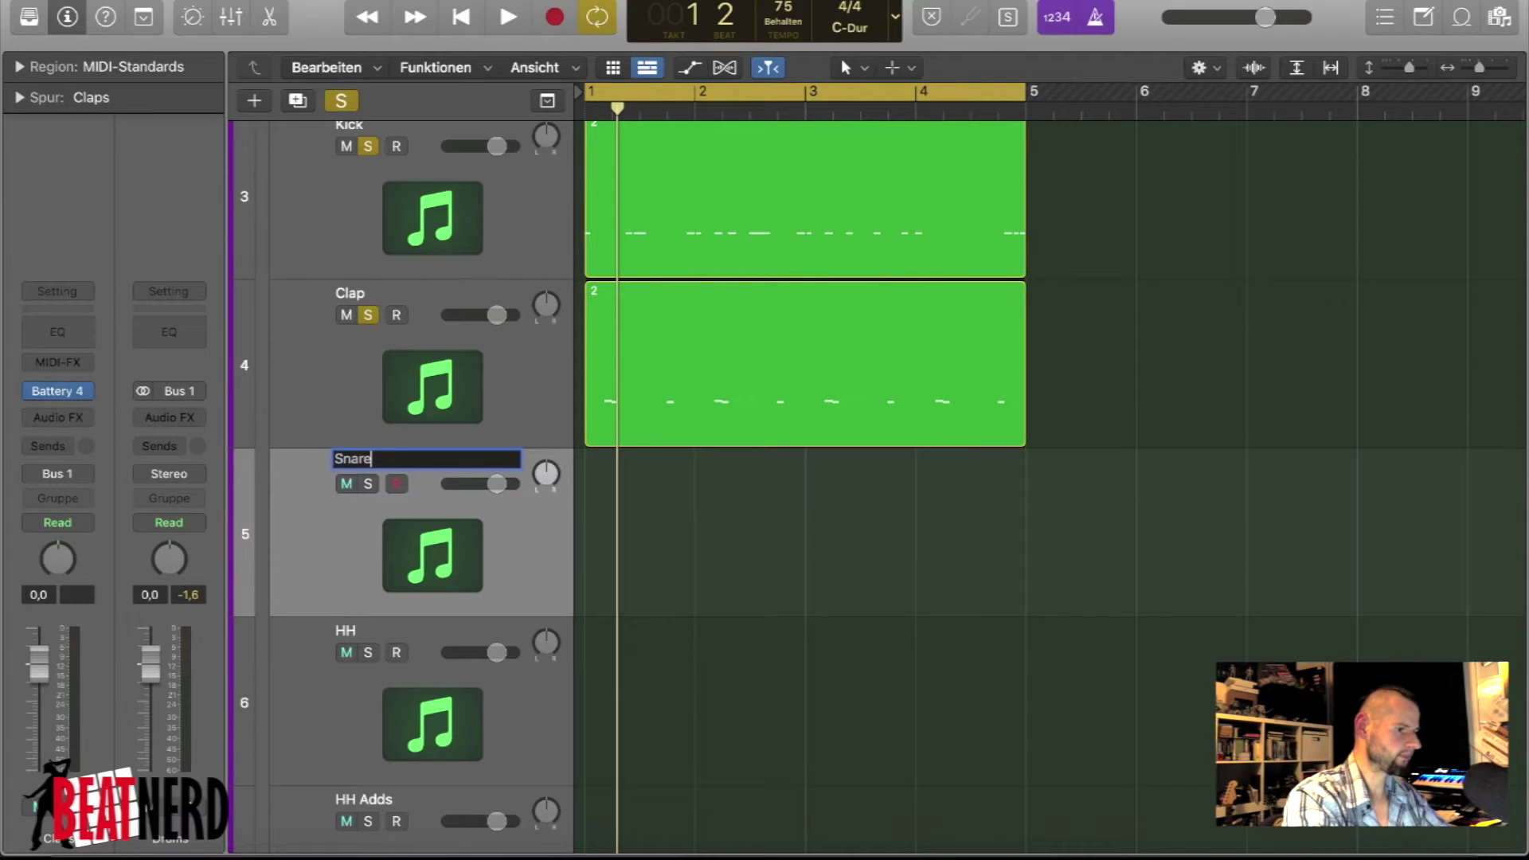
pyautogui.press('Return')
# - Select the HH track and, in Finder, open GuitarDisk > Electro > Legacy Drum Kit Simon > Capital Drum Kit 2 > Cymbals
pyautogui.click(424, 691)
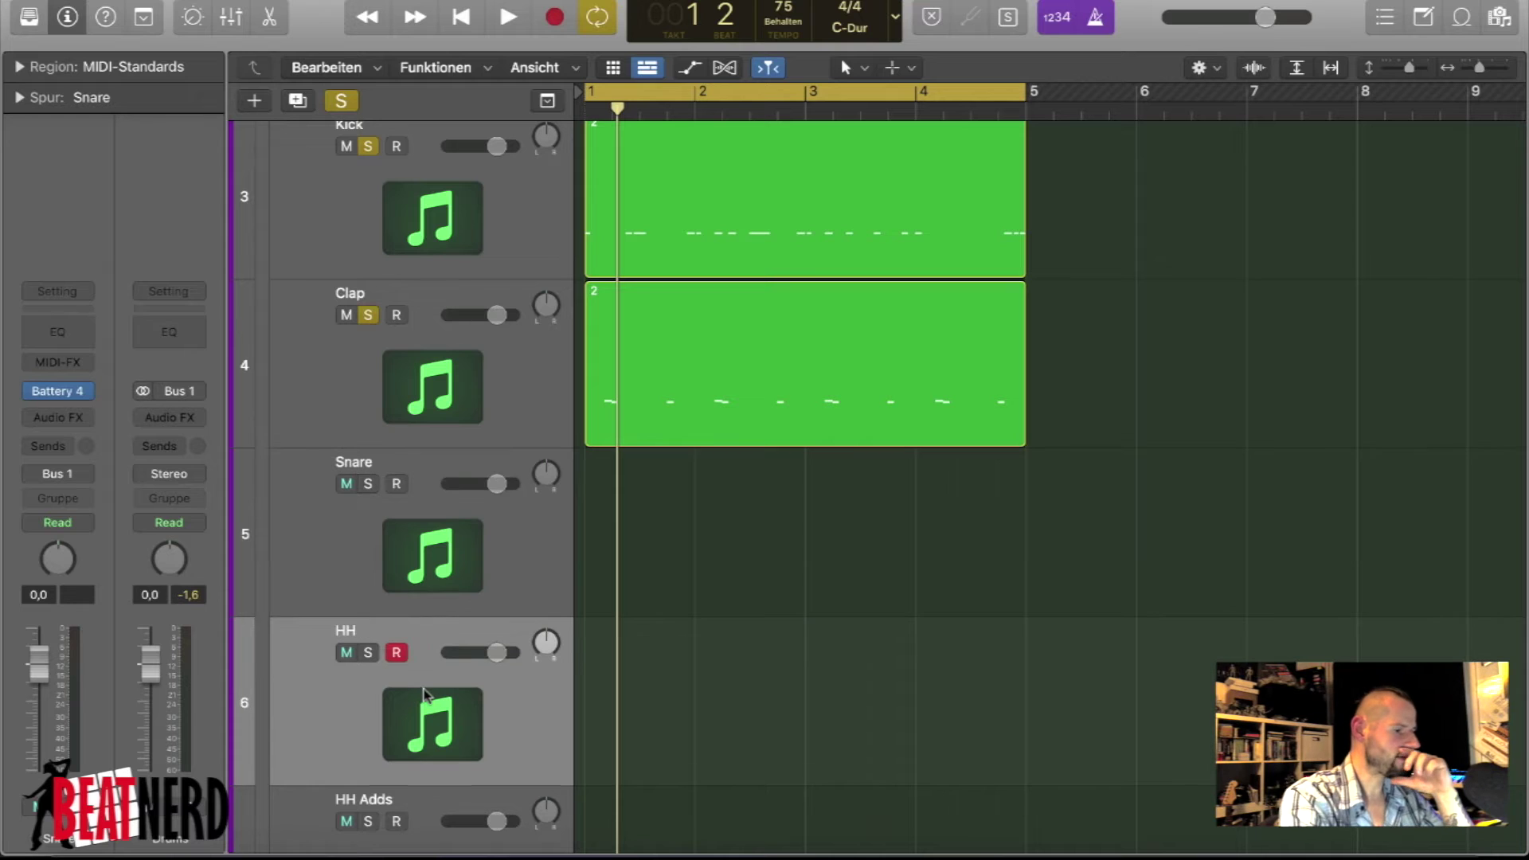
pyautogui.scroll(-3, 422, 664)
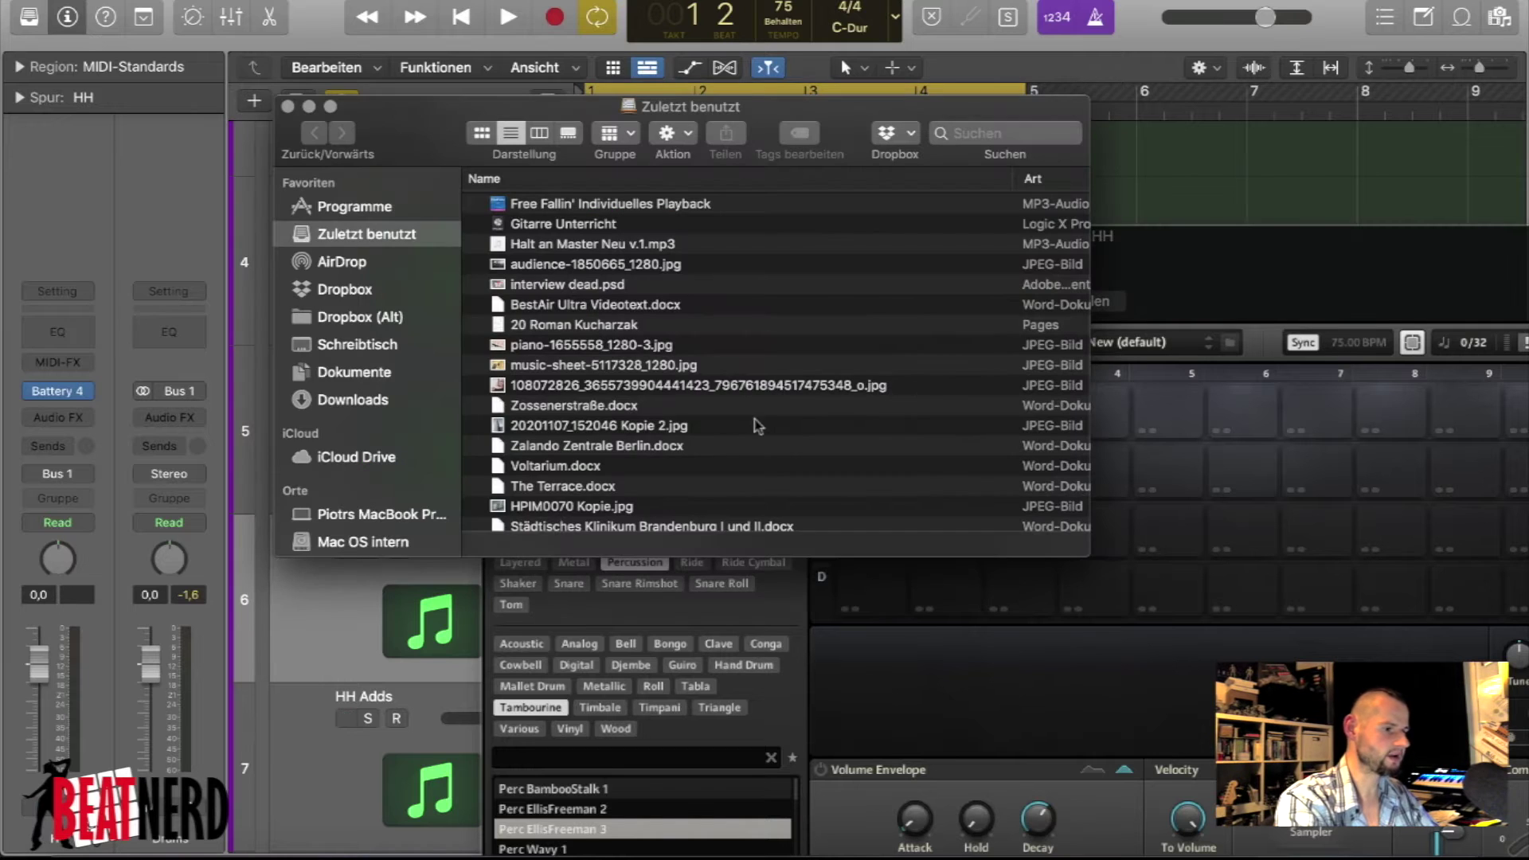
pyautogui.scroll(-3, 350, 496)
pyautogui.click(345, 488)
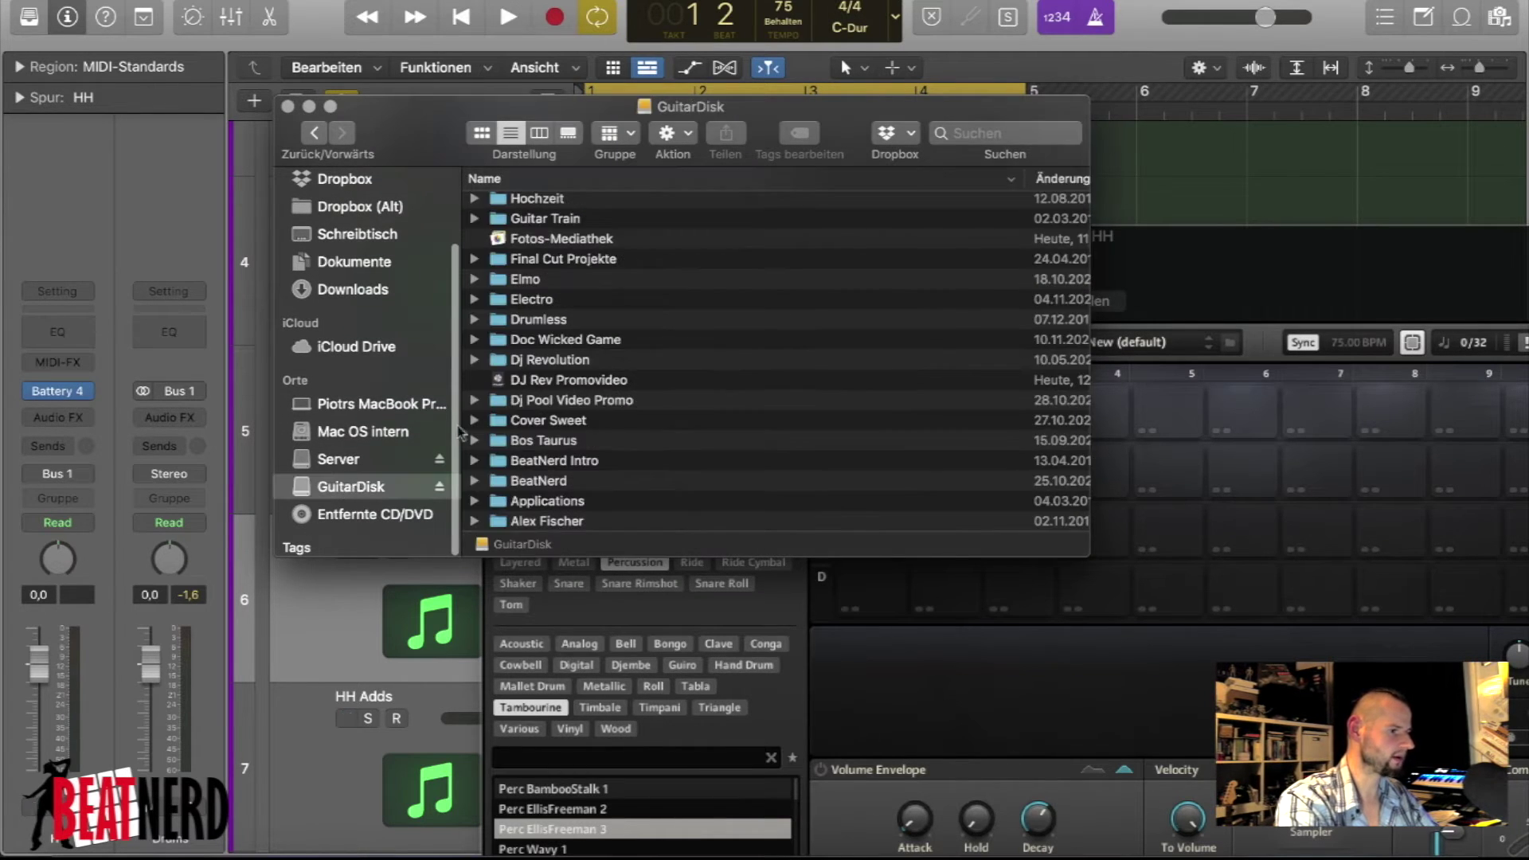
pyautogui.doubleClick(531, 299)
pyautogui.doubleClick(547, 205)
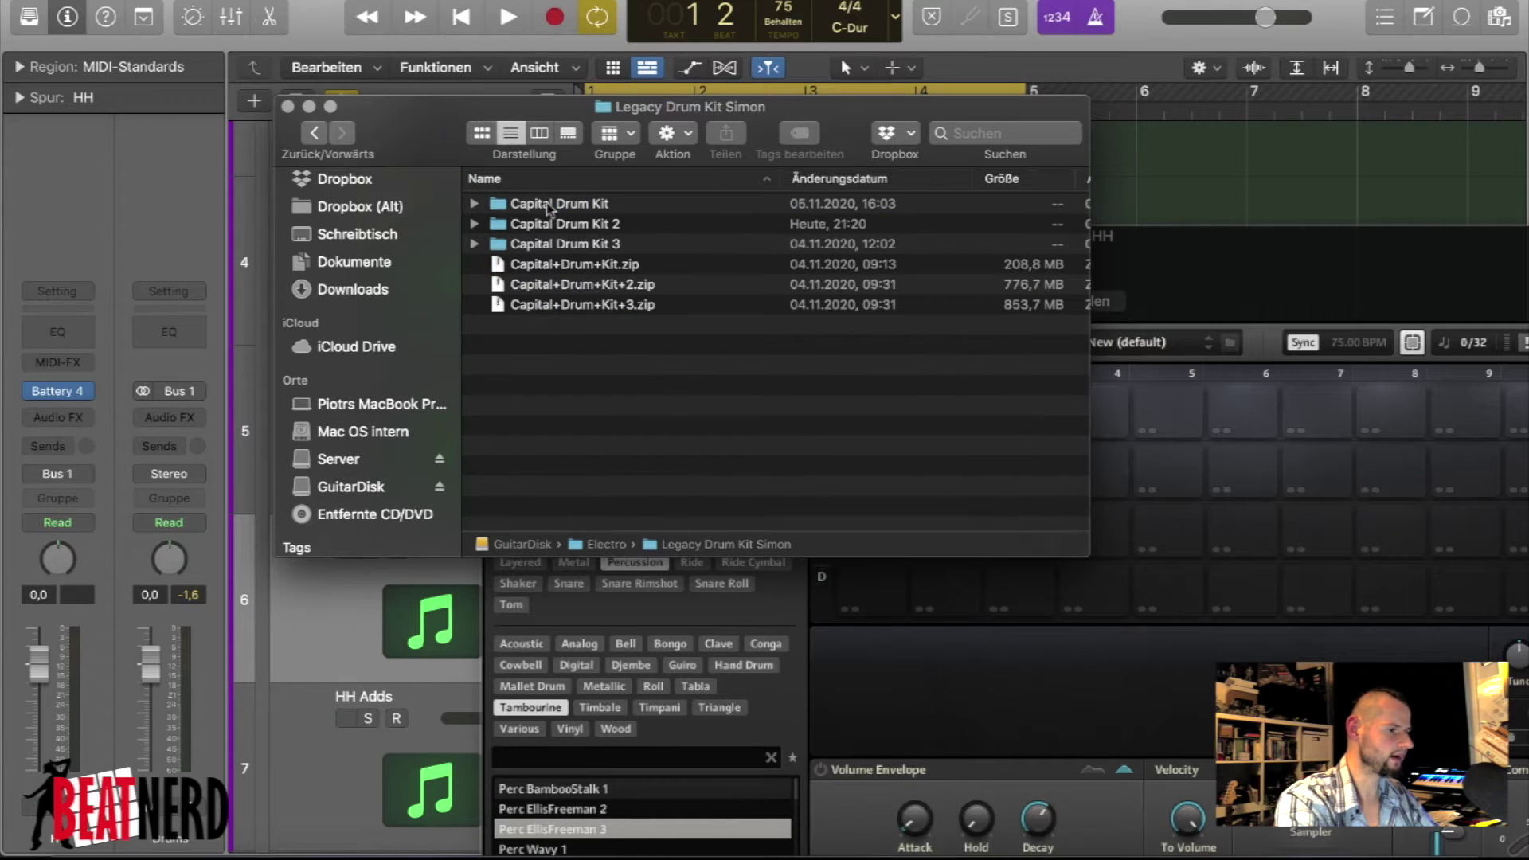
pyautogui.doubleClick(574, 225)
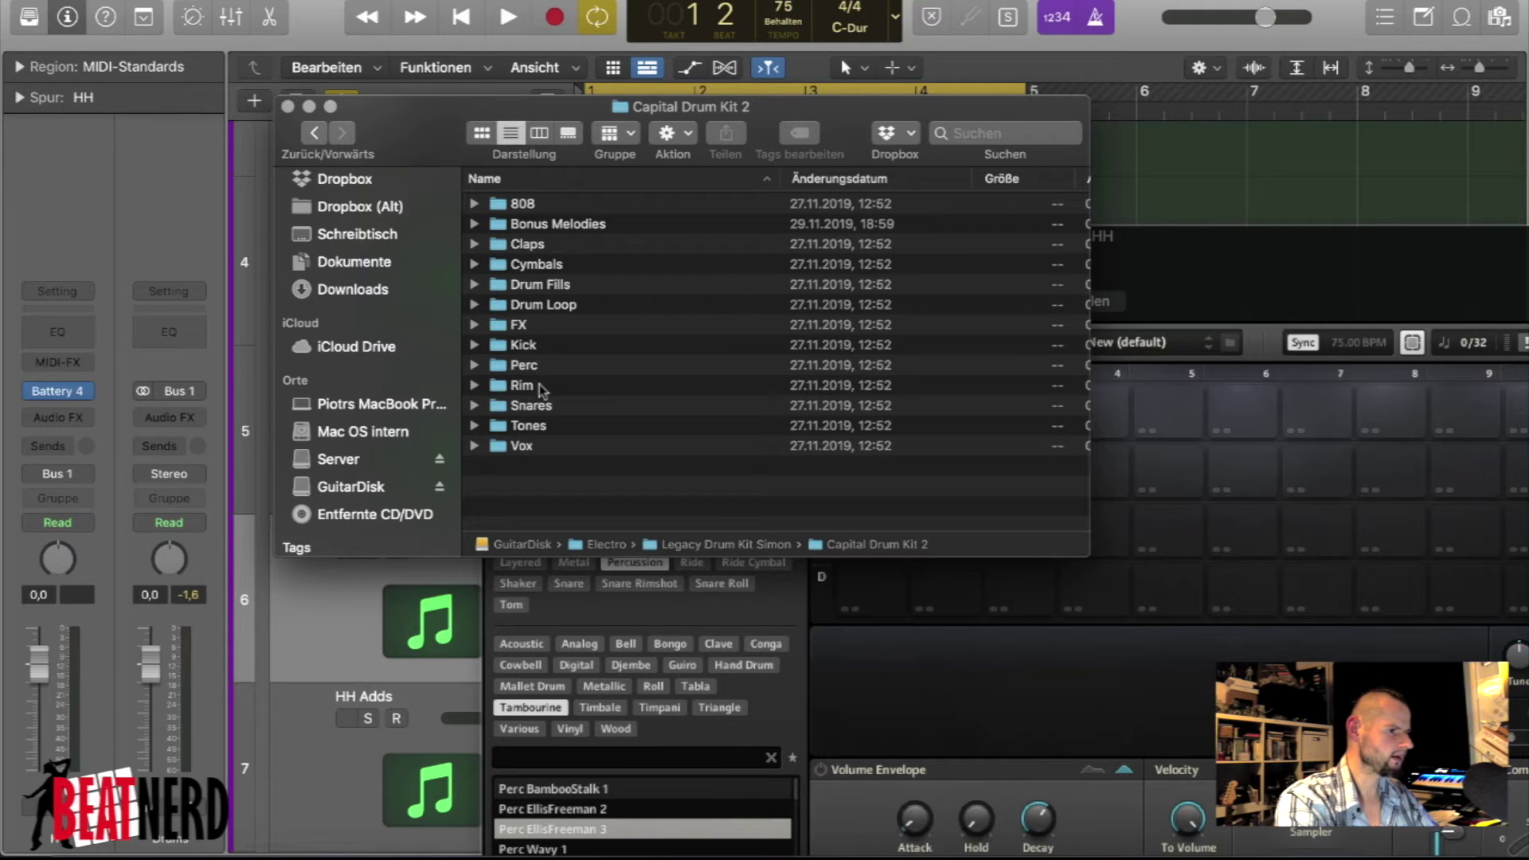
pyautogui.doubleClick(536, 265)
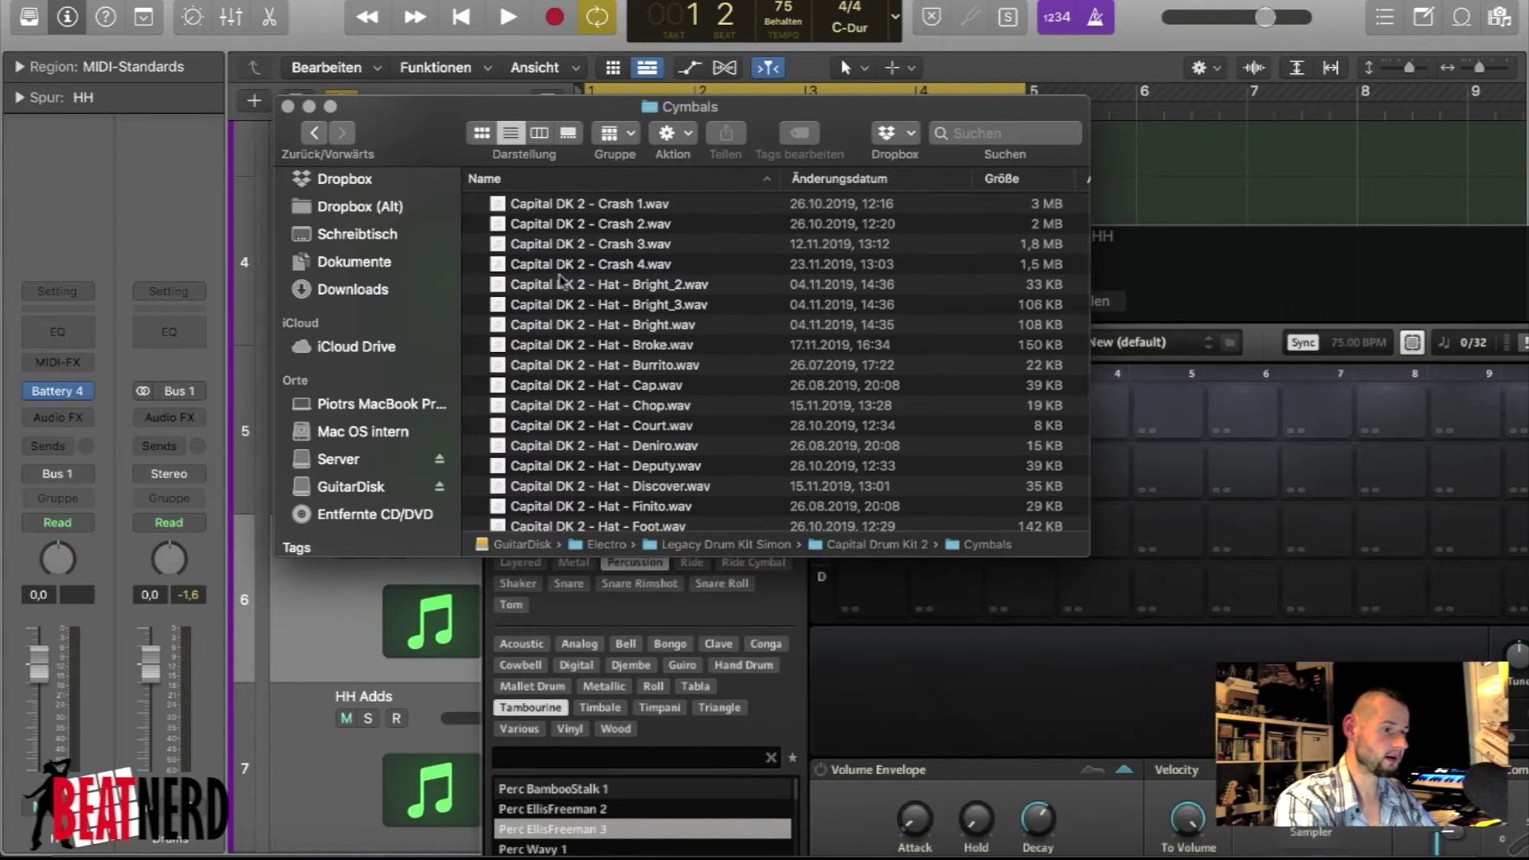
# - Preview Capital DK 2 - Hat - Cap.wav and load Capital DK 2 - Hat - Burrito.wav into the HH track's first Battery cell, A1
pyautogui.scroll(-2, 597, 315)
pyautogui.click(617, 309)
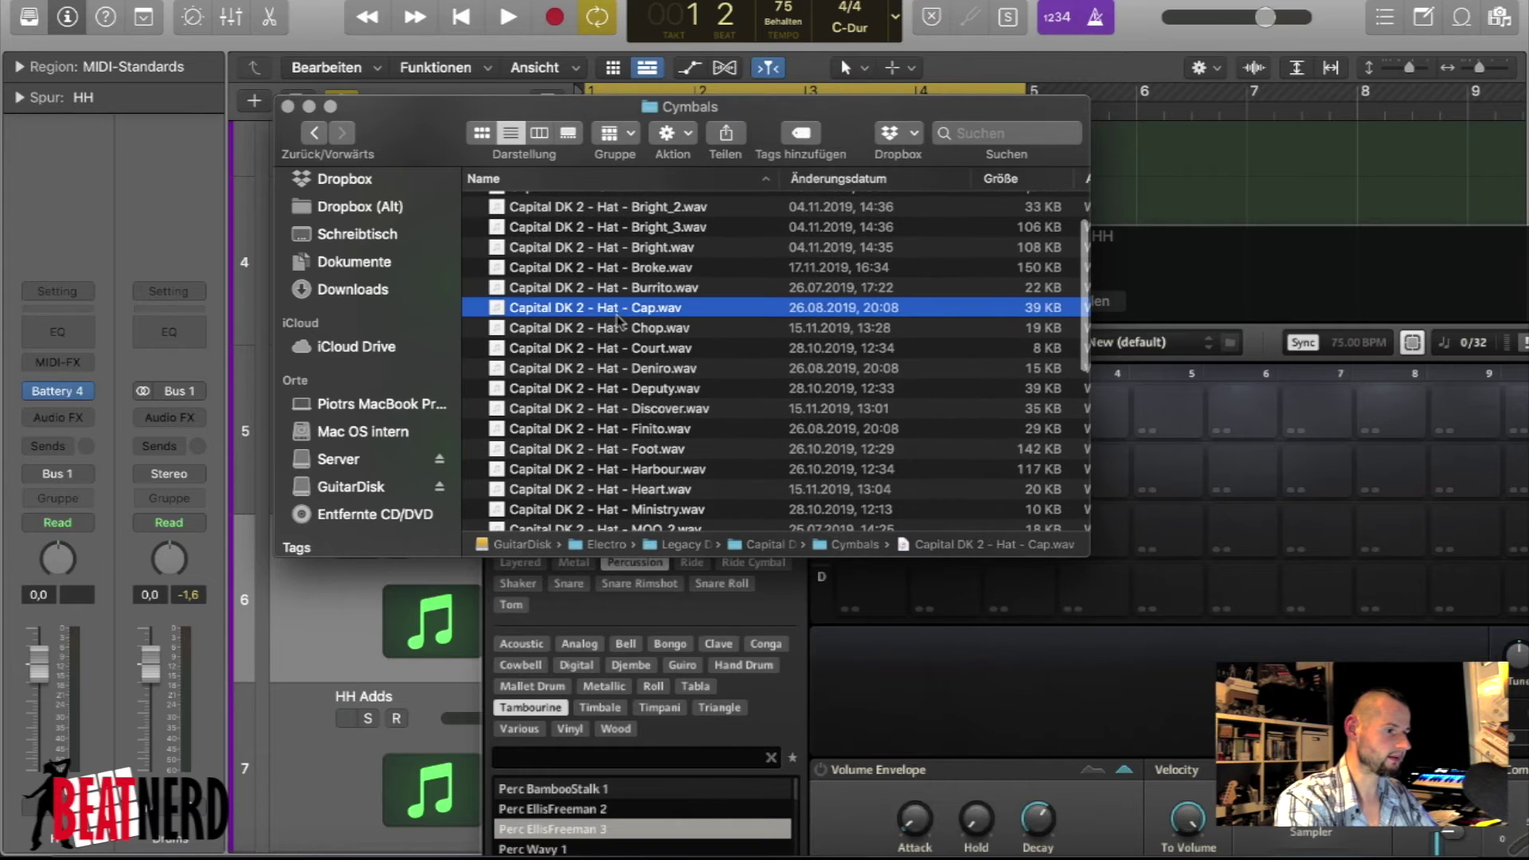
pyautogui.press('space')
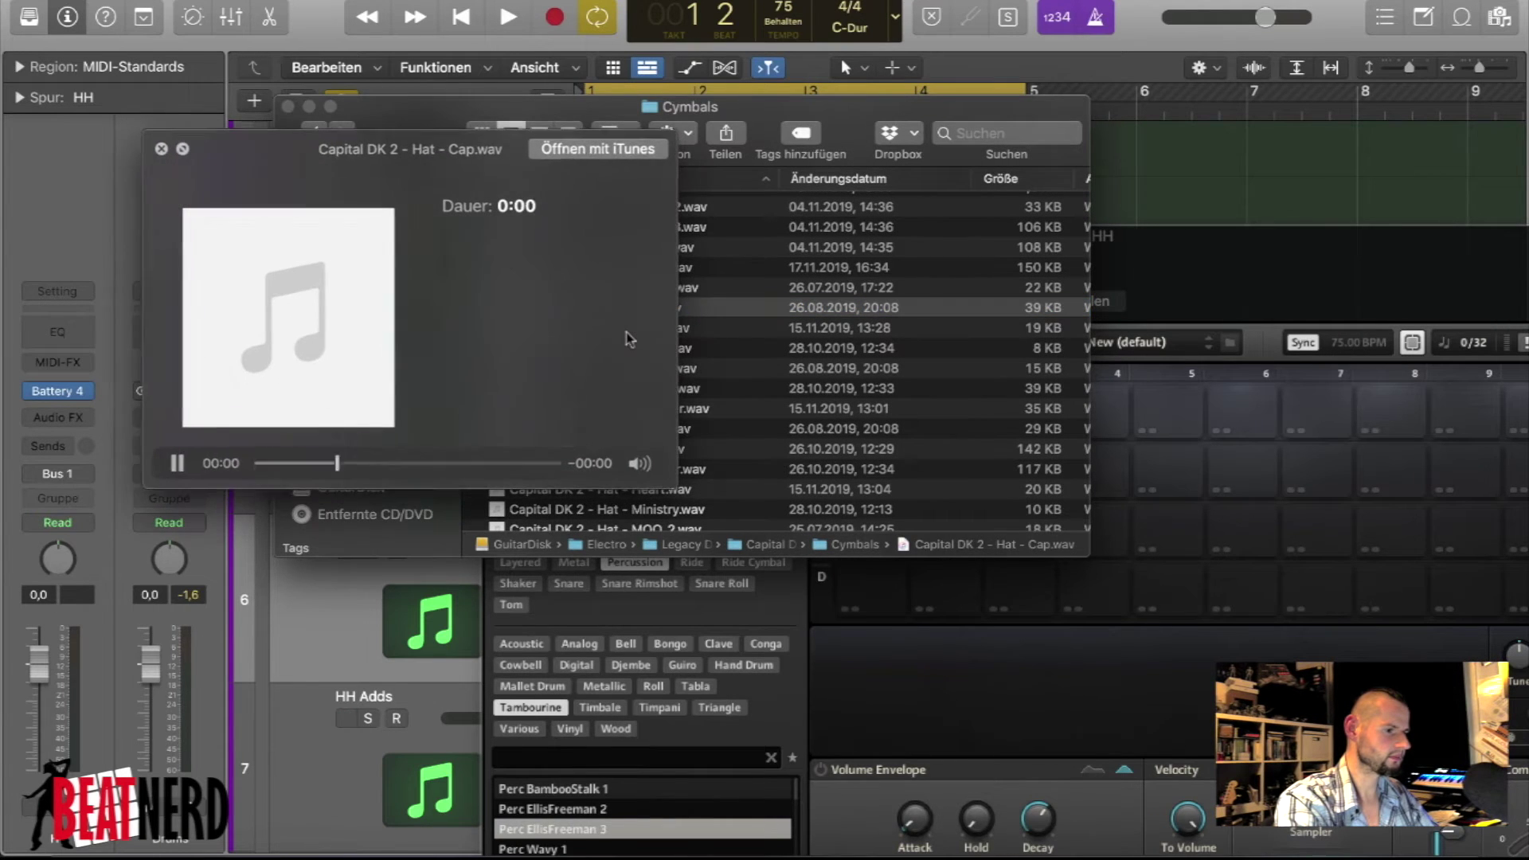
pyautogui.click(704, 287)
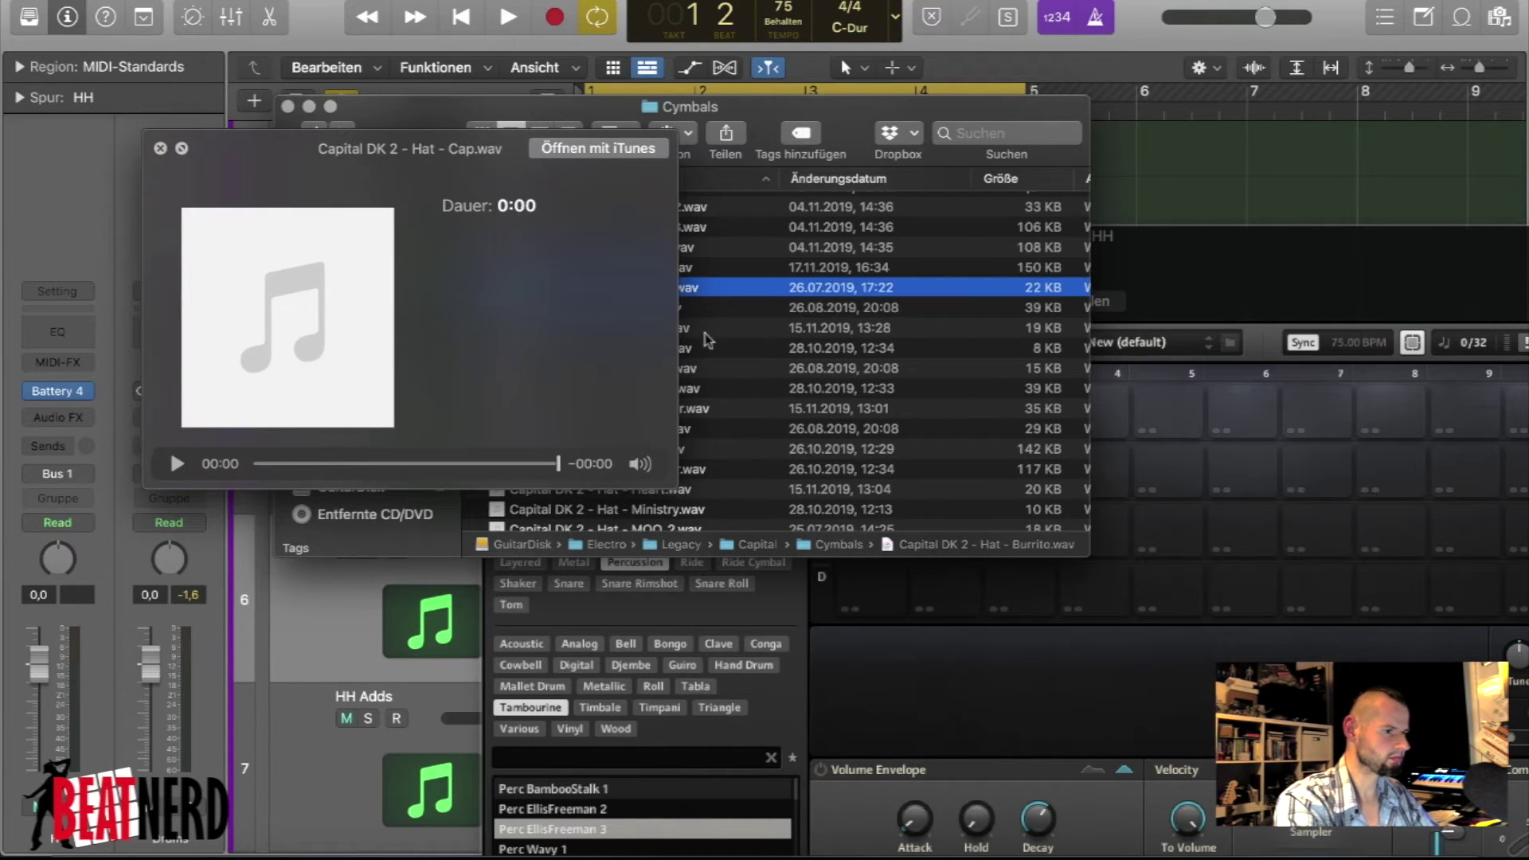
pyautogui.moveTo(1009, 333); pyautogui.dragTo(875, 410)
pyautogui.click(1170, 407)
pyautogui.moveTo(592, 237); pyautogui.dragTo(618, 239)
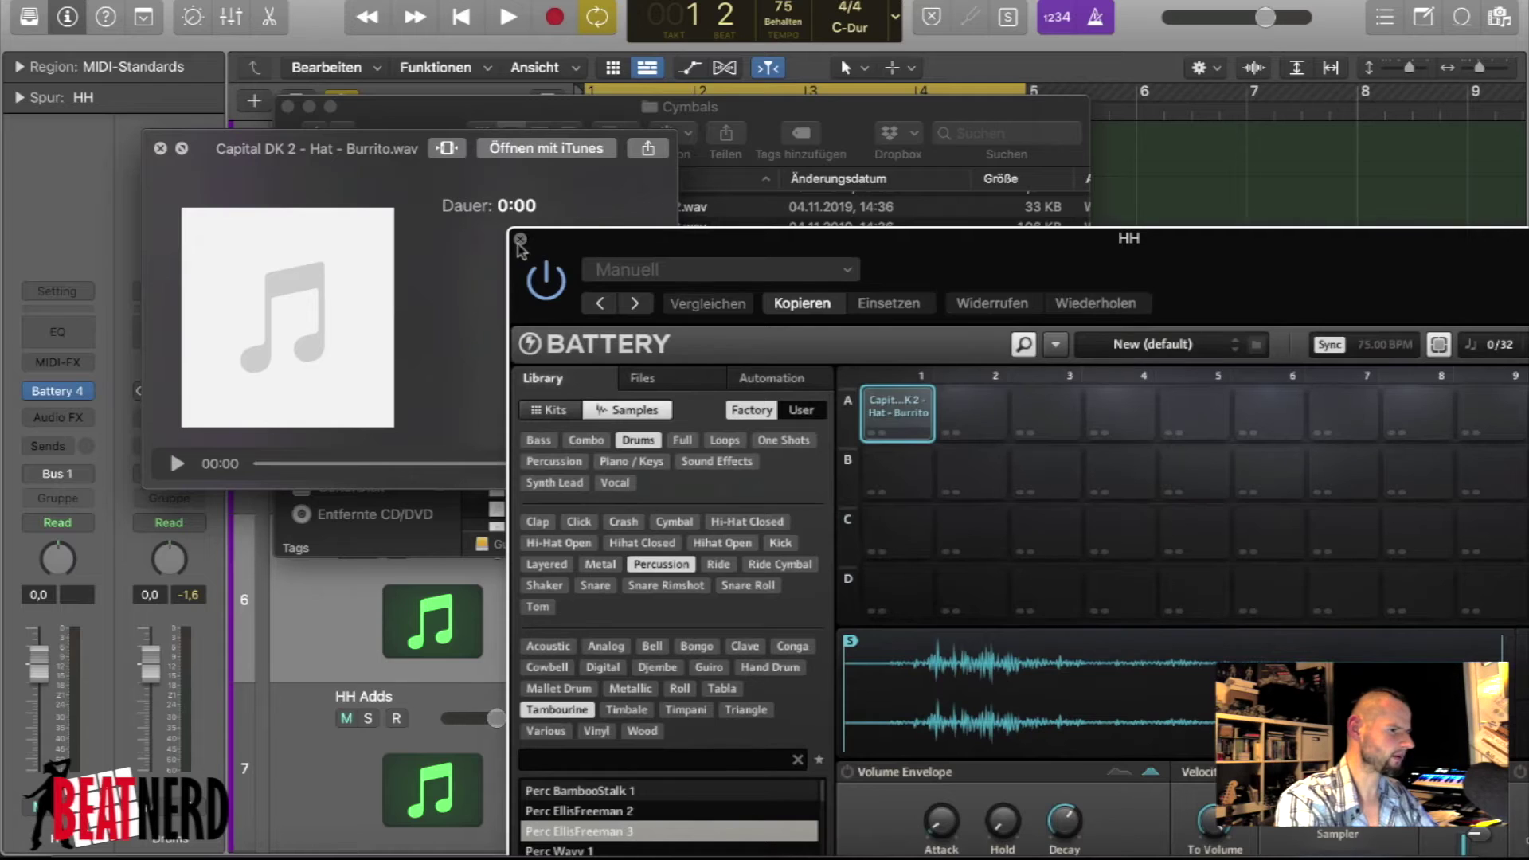
pyautogui.click(520, 239)
# - Copy the Clap region onto the HH track at bar 1 and delete the notes above C1 in the copy
pyautogui.click(774, 229)
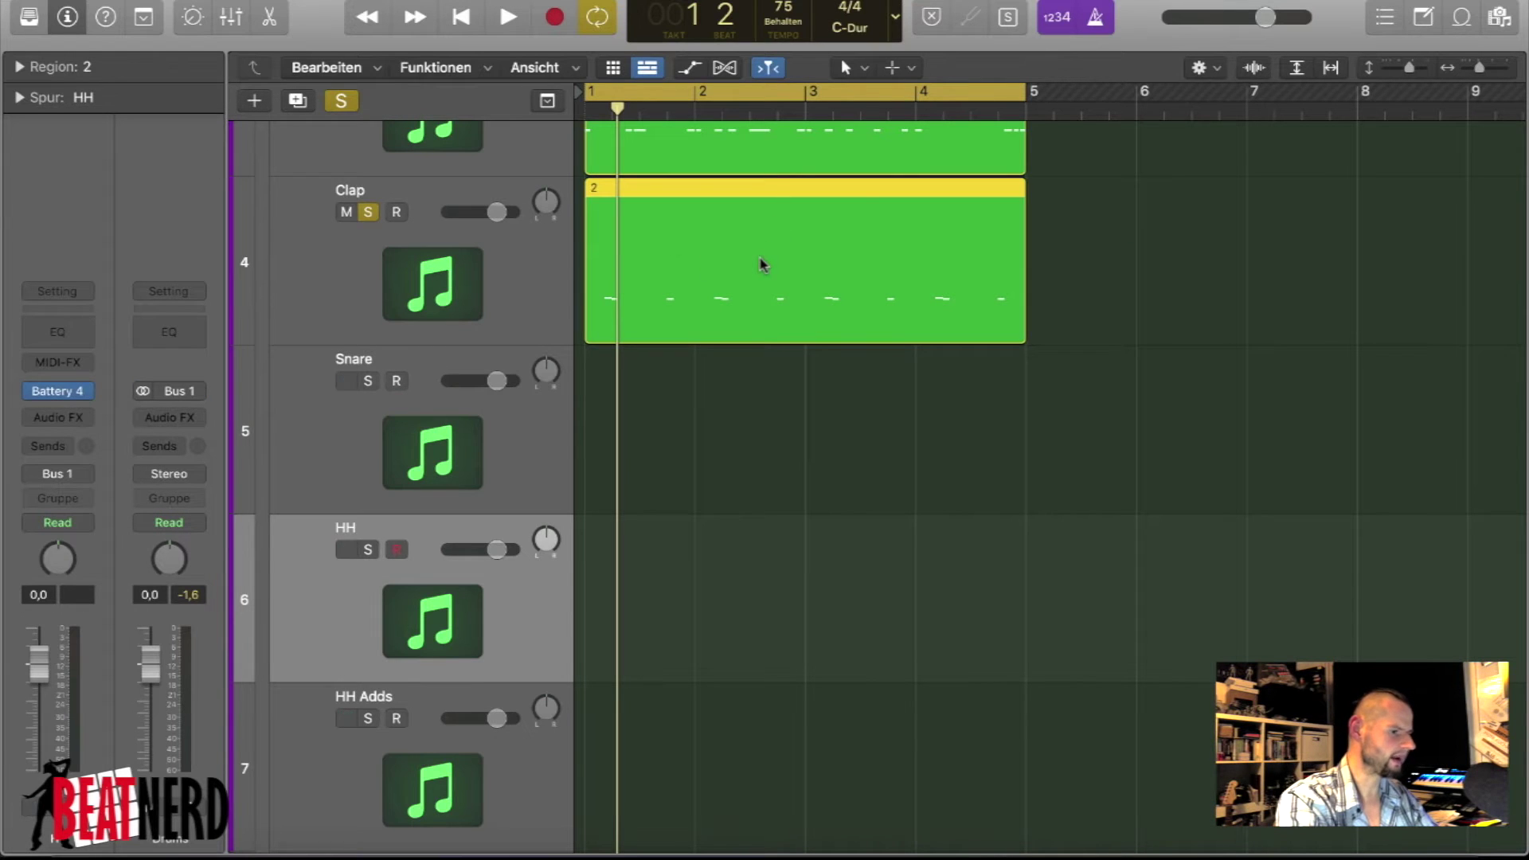
pyautogui.moveTo(760, 265); pyautogui.dragTo(1425, 605)
pyautogui.doubleClick(751, 533)
pyautogui.press('super+Left')
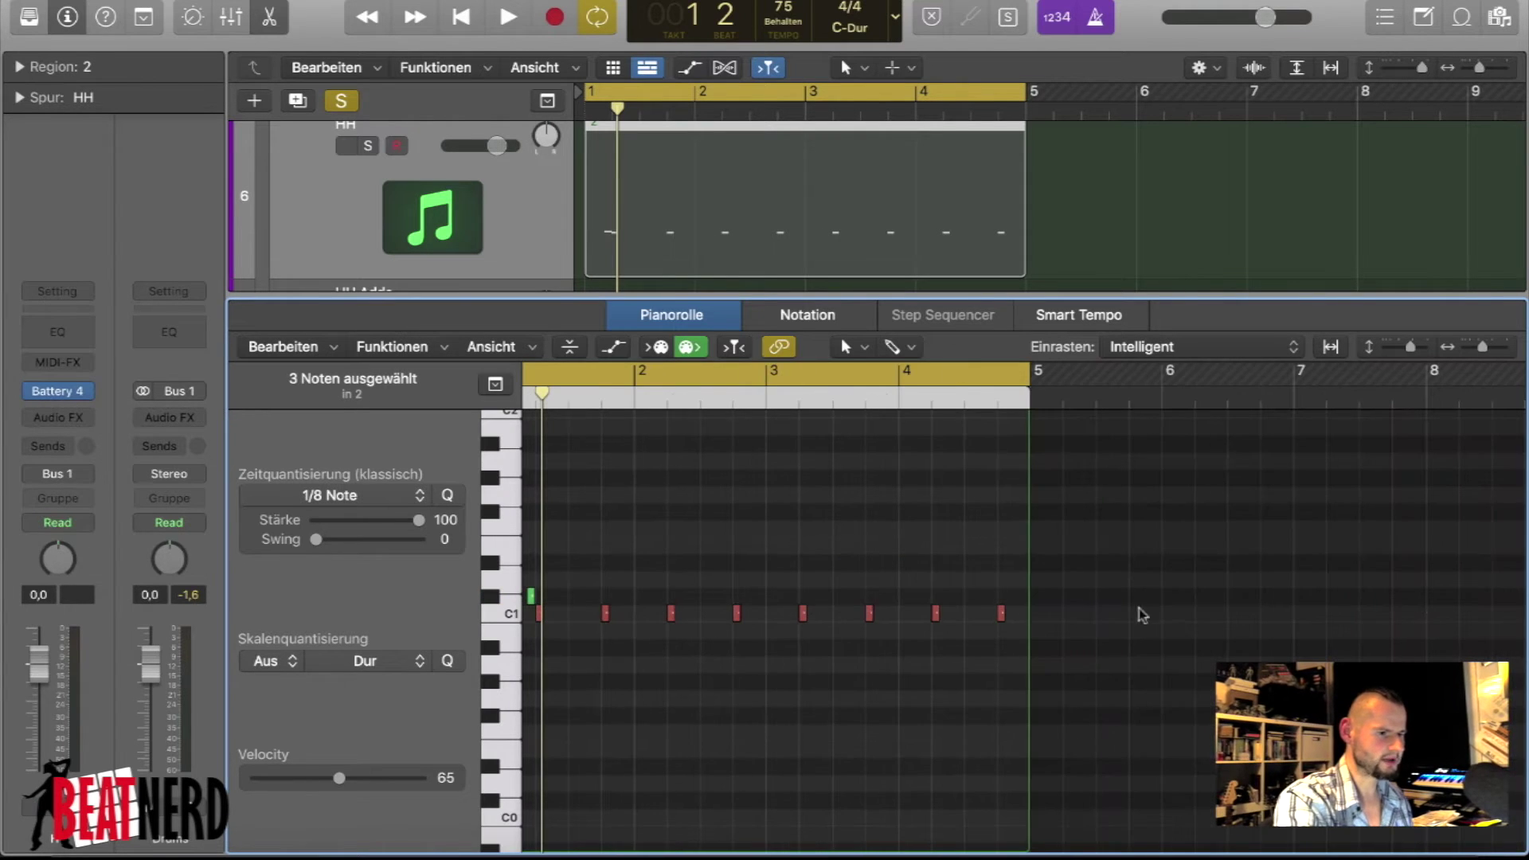
pyautogui.moveTo(1075, 593); pyautogui.dragTo(549, 664)
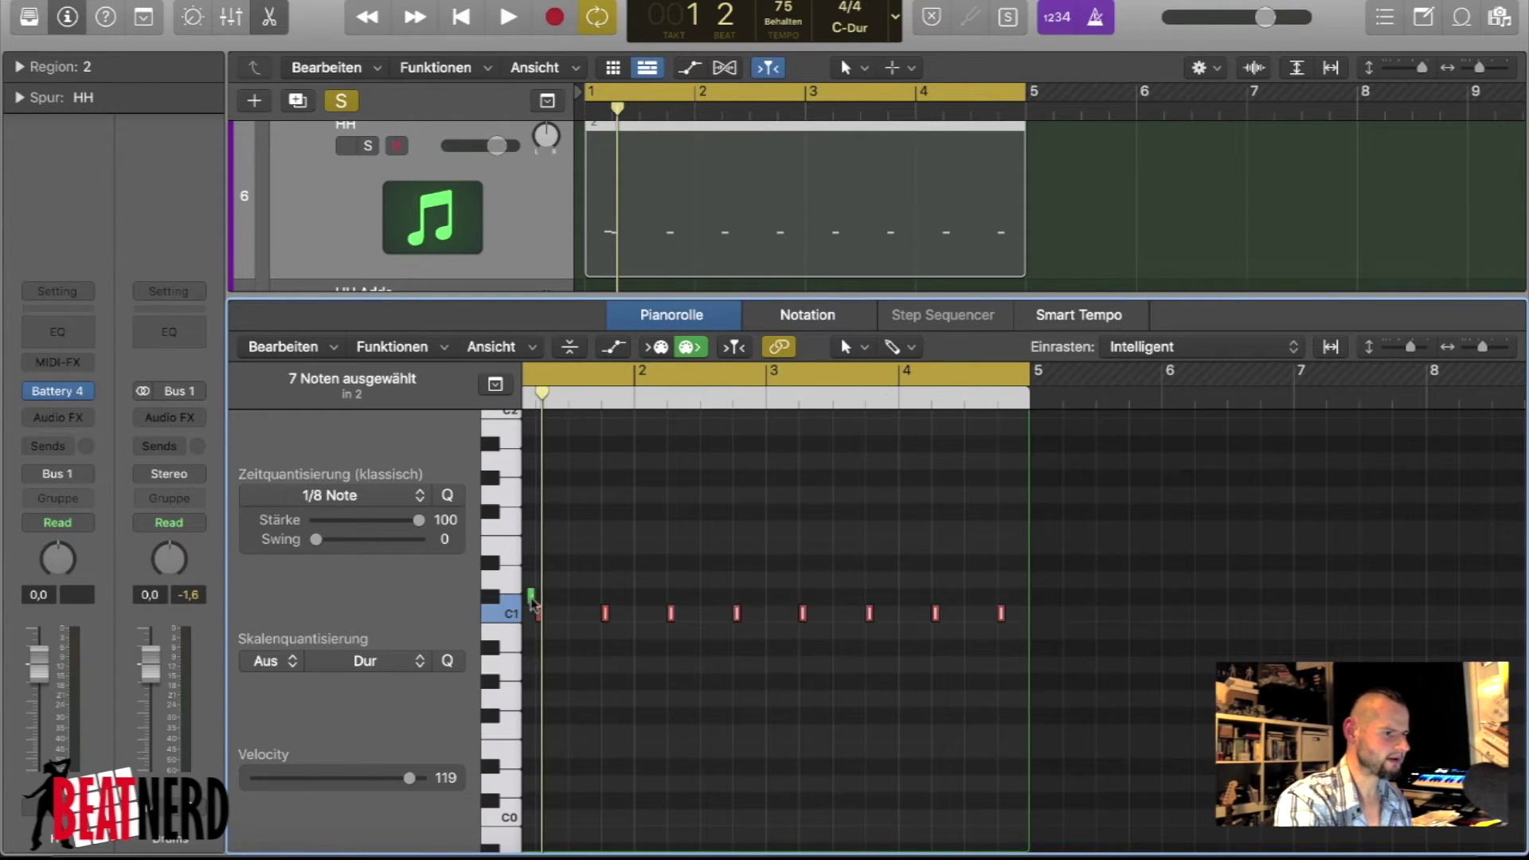
# - Copy all eight C1 notes of the HH region one and two eighths earlier, with the earliest copies starting at 1 1 1 1
pyautogui.moveTo(1067, 598); pyautogui.dragTo(538, 645)
pyautogui.press('super+Right')
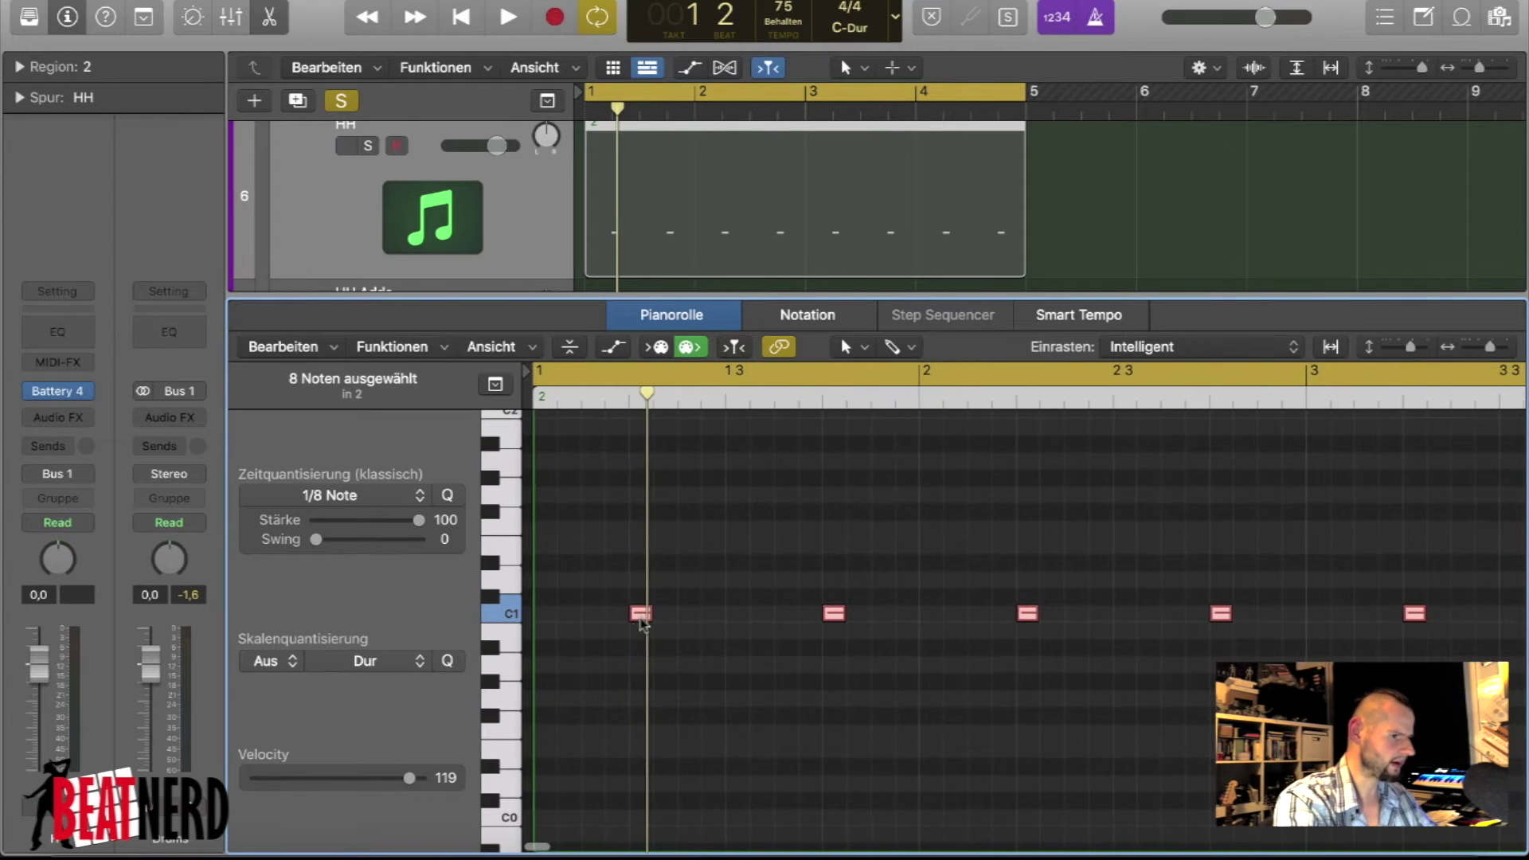
pyautogui.moveTo(640, 621); pyautogui.dragTo(546, 621)
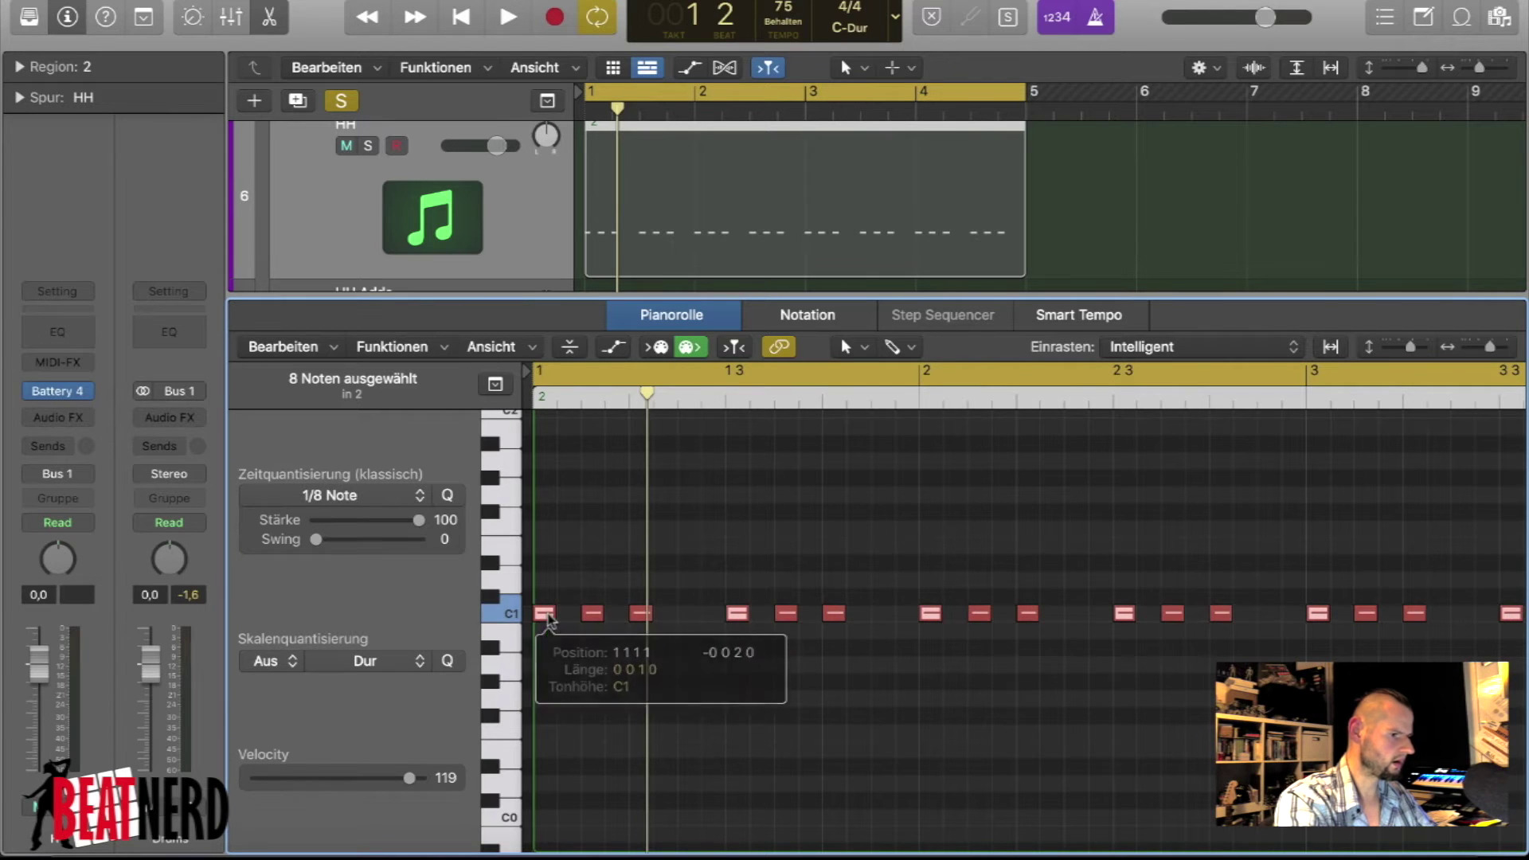
# - Solo the HH track and play the hi-hat pattern together with the soloed drums
pyautogui.press('space')
pyautogui.press('space')
pyautogui.click(355, 147)
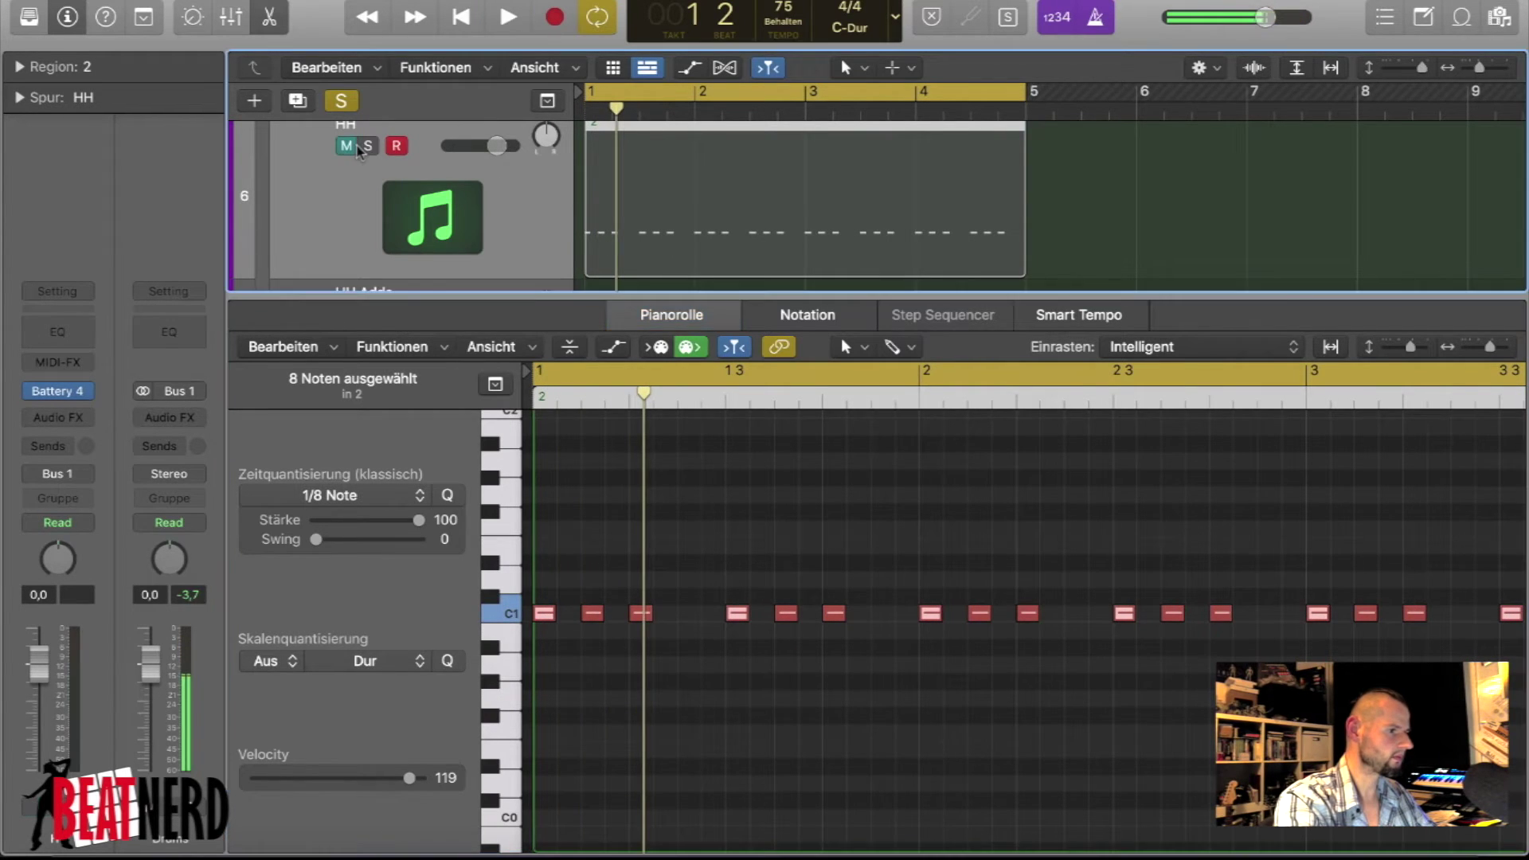
pyautogui.click(368, 146)
pyautogui.press('space')
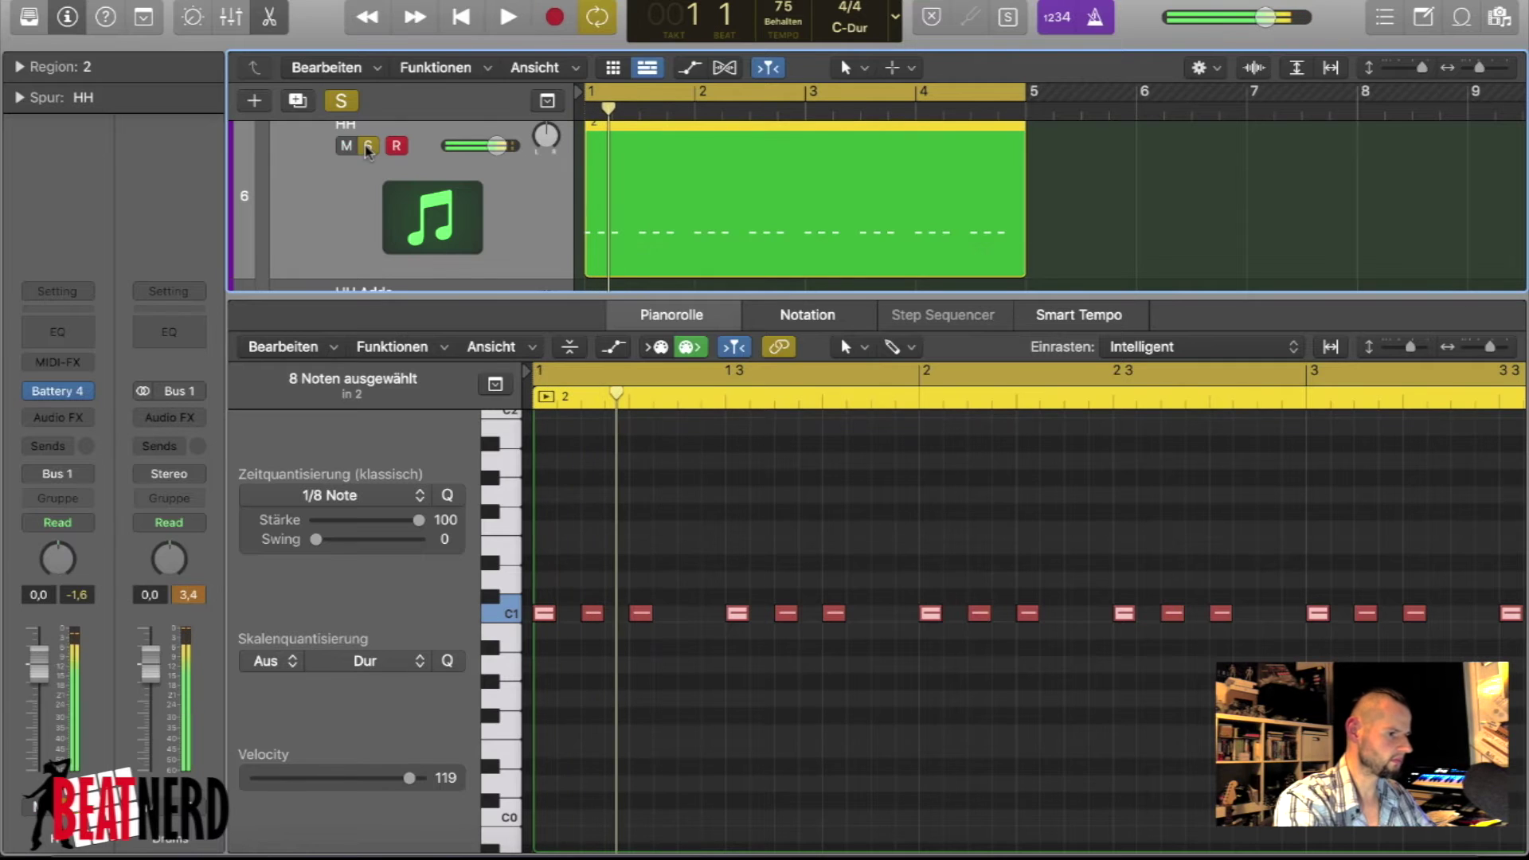
# - Copy the eight C1 notes into the remaining gaps until the hi-hat plays on every sixteenth, and start playback
pyautogui.moveTo(546, 614); pyautogui.dragTo(573, 614)
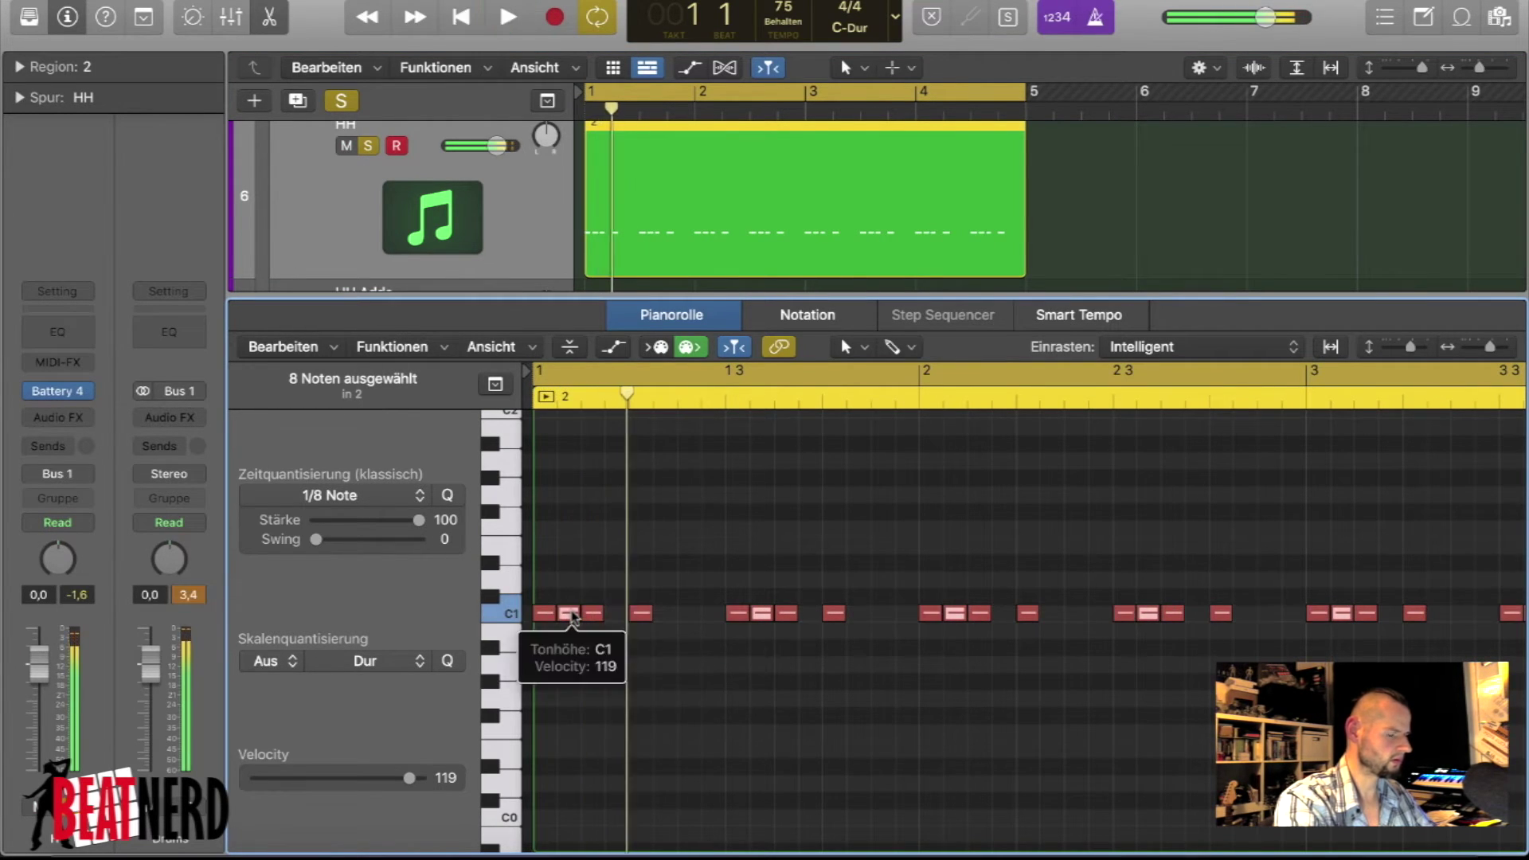
pyautogui.press('space')
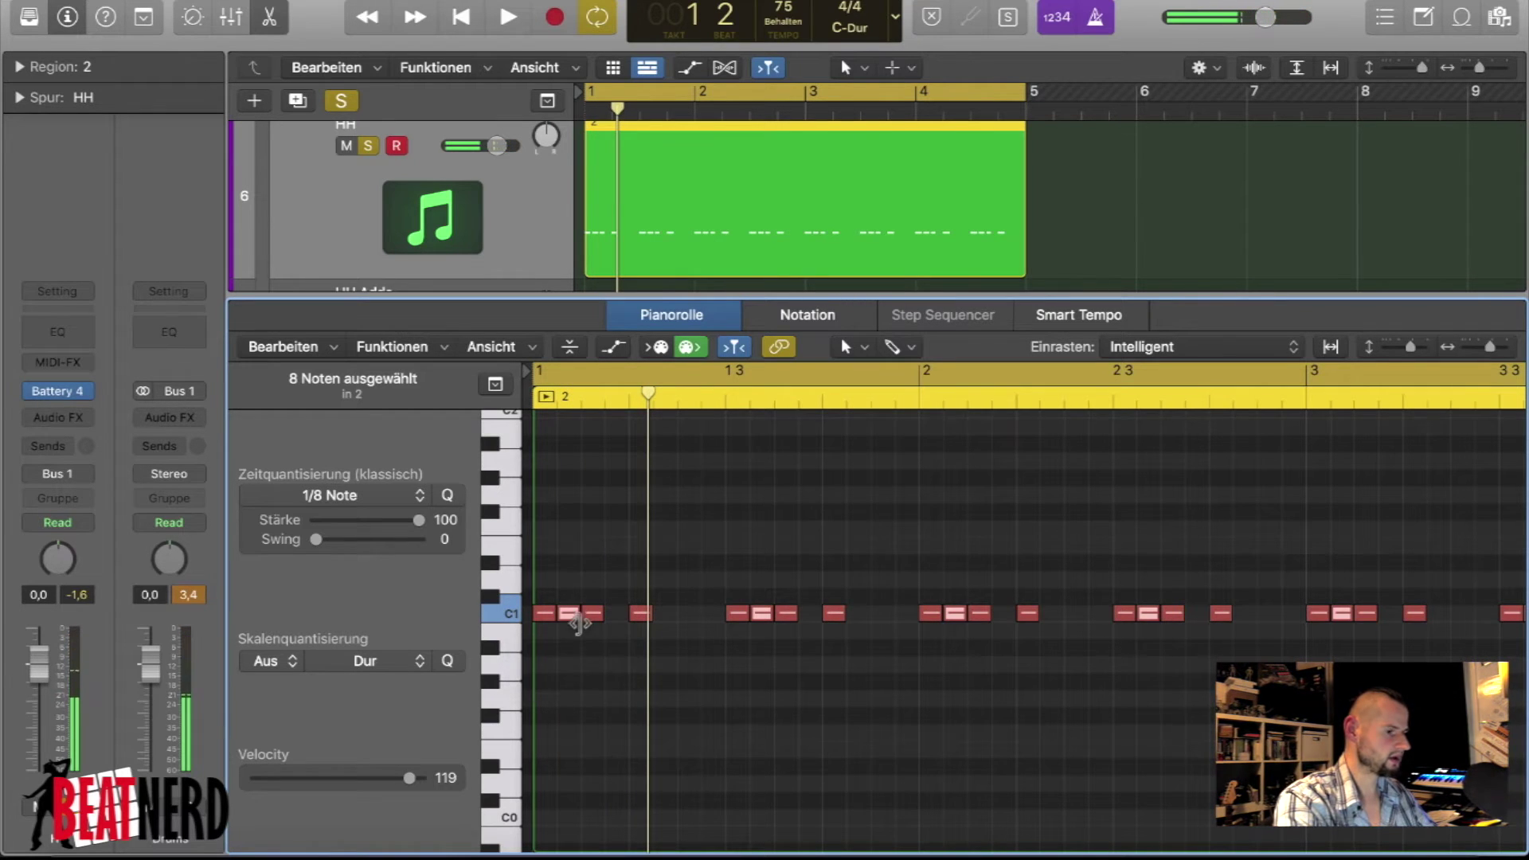
pyautogui.moveTo(571, 620); pyautogui.dragTo(715, 619)
pyautogui.press('space')
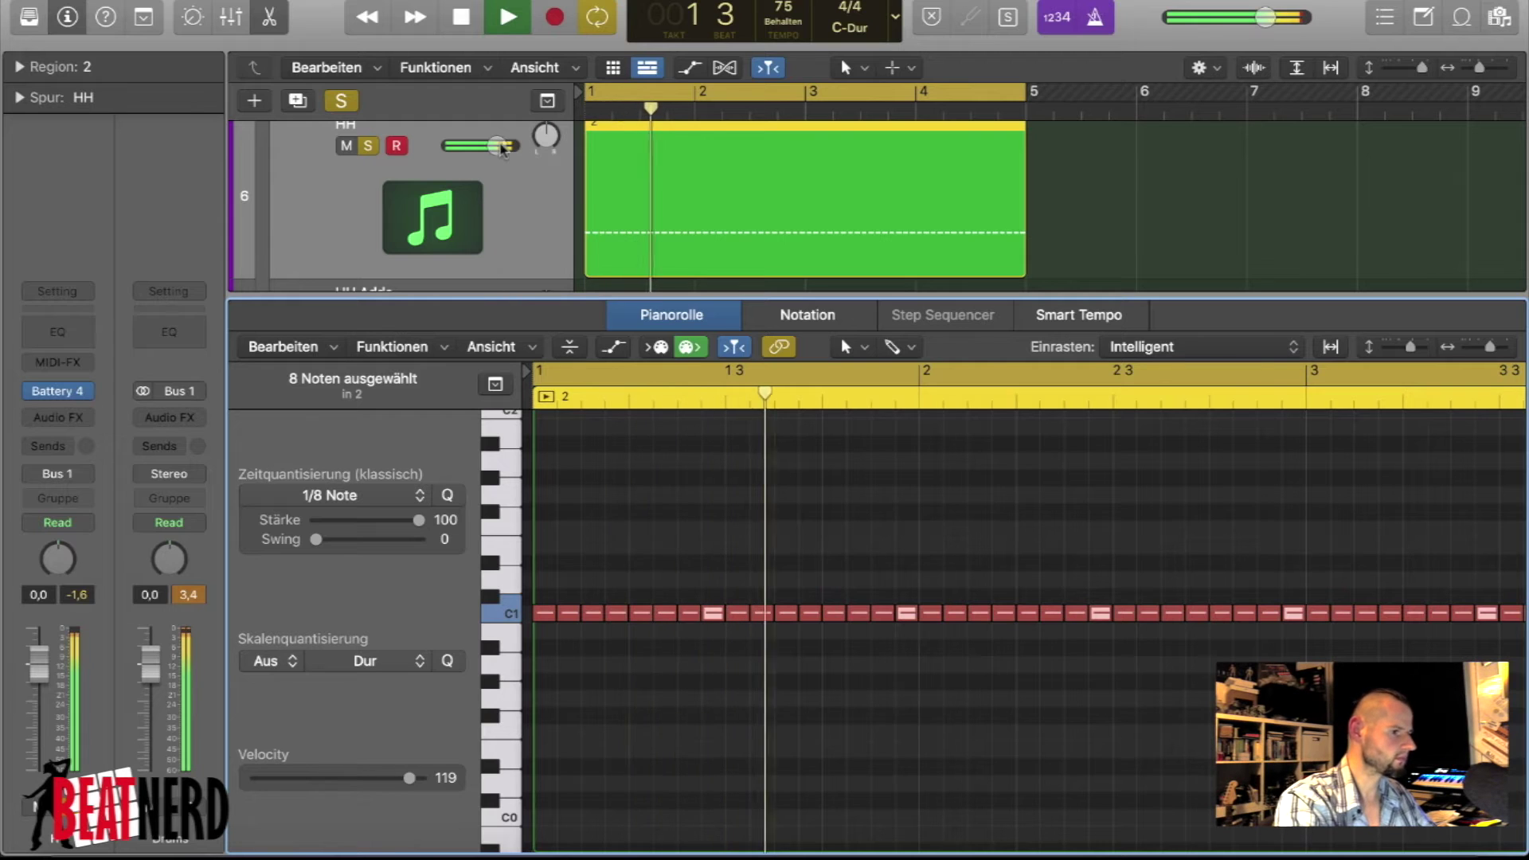
# - Lower the HH track's volume to -11.6 dB, stop playback and close the piano roll
pyautogui.moveTo(500, 149); pyautogui.dragTo(471, 145)
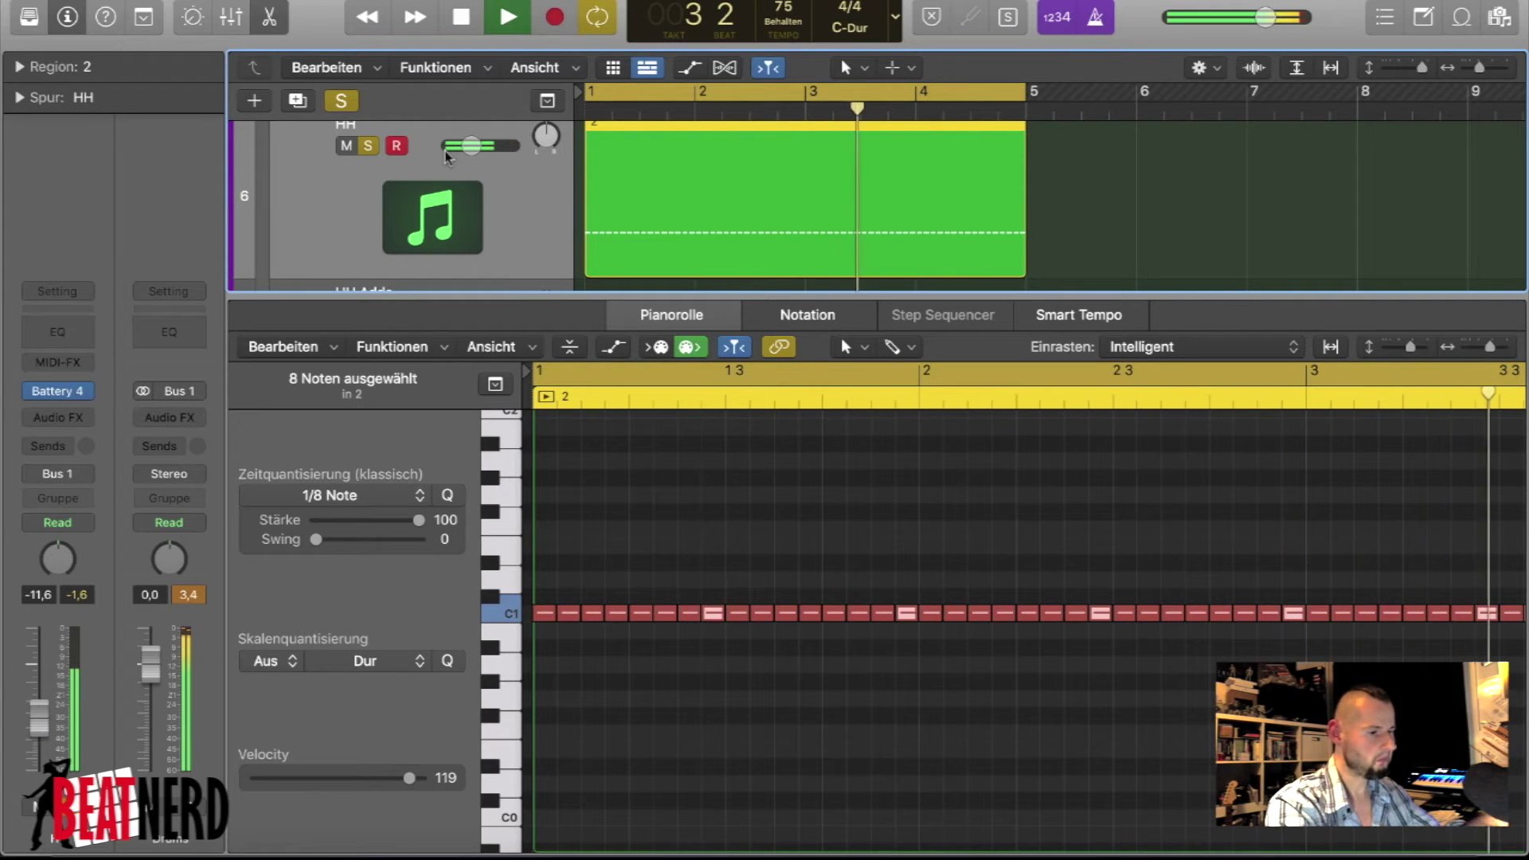
pyautogui.press('space')
pyautogui.press('e')
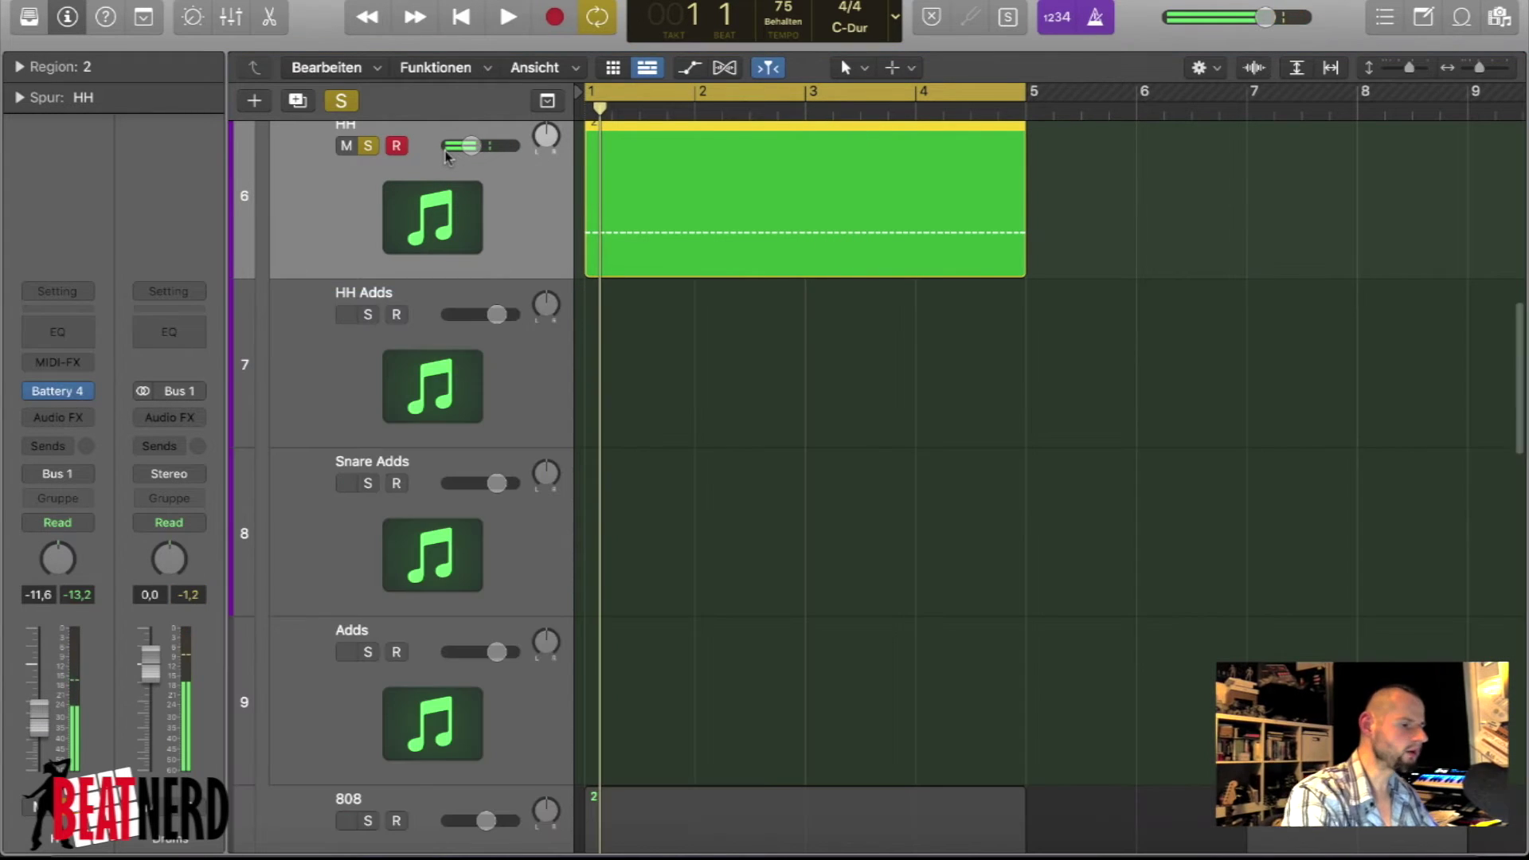
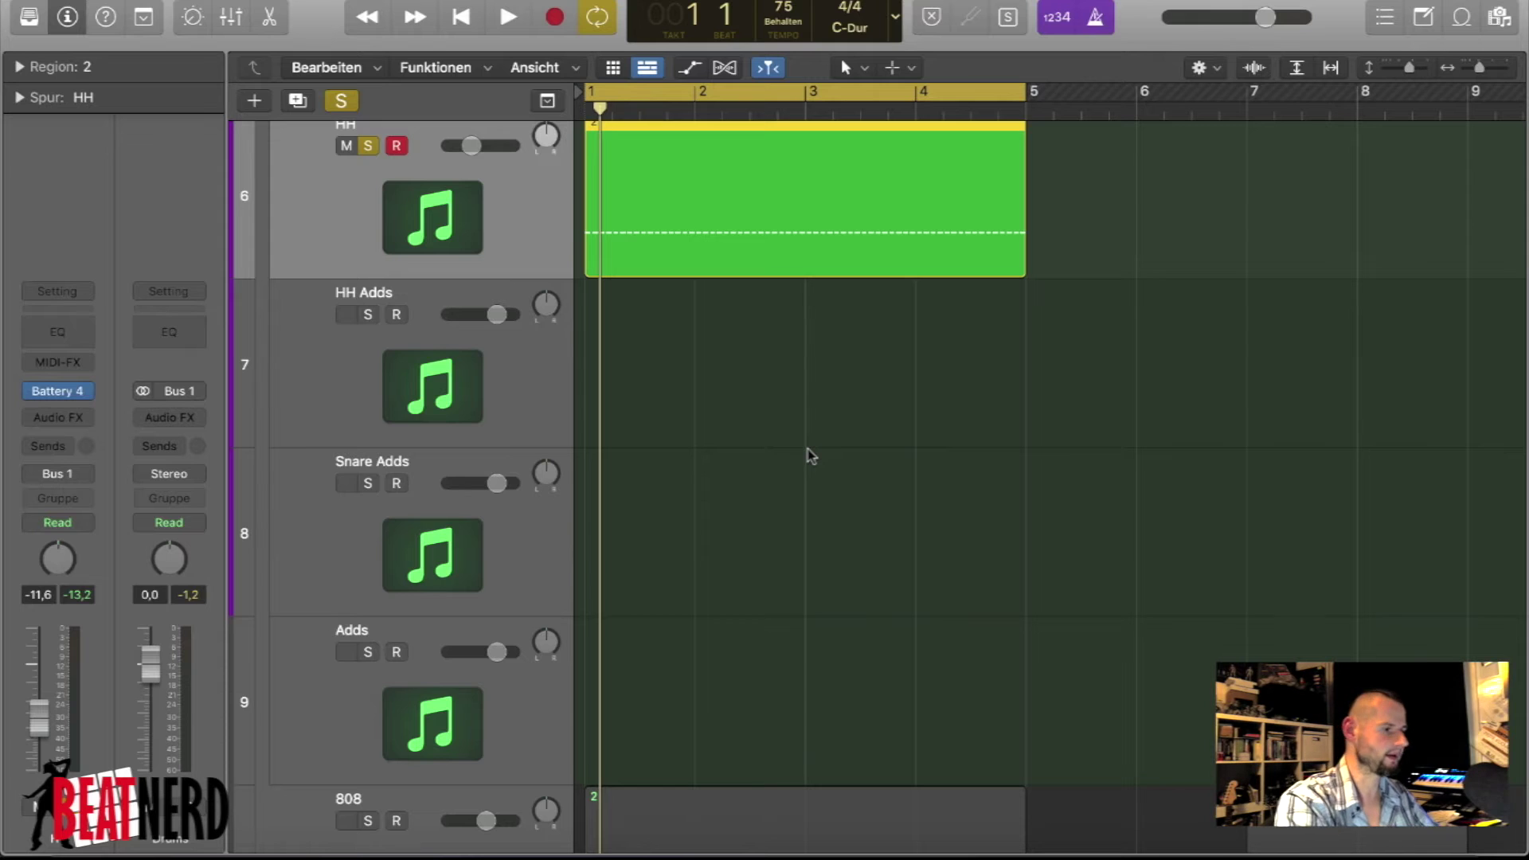
# - Clear the solo on all tracks and play the cycle with the drums, 808 and Klavier together
pyautogui.scroll(-6, 809, 455)
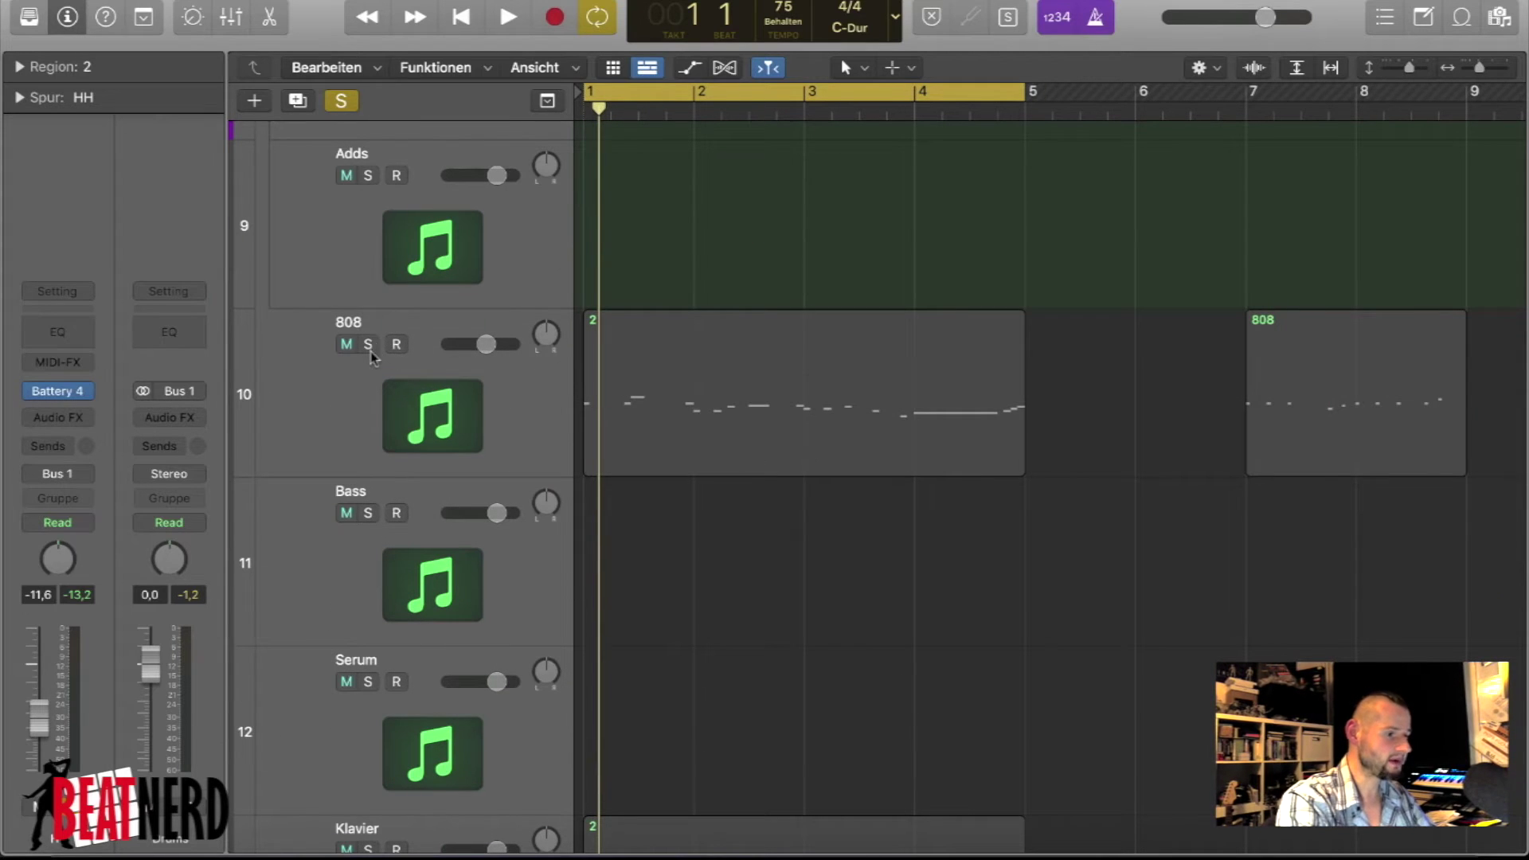
pyautogui.click(368, 344)
pyautogui.scroll(-4, 808, 436)
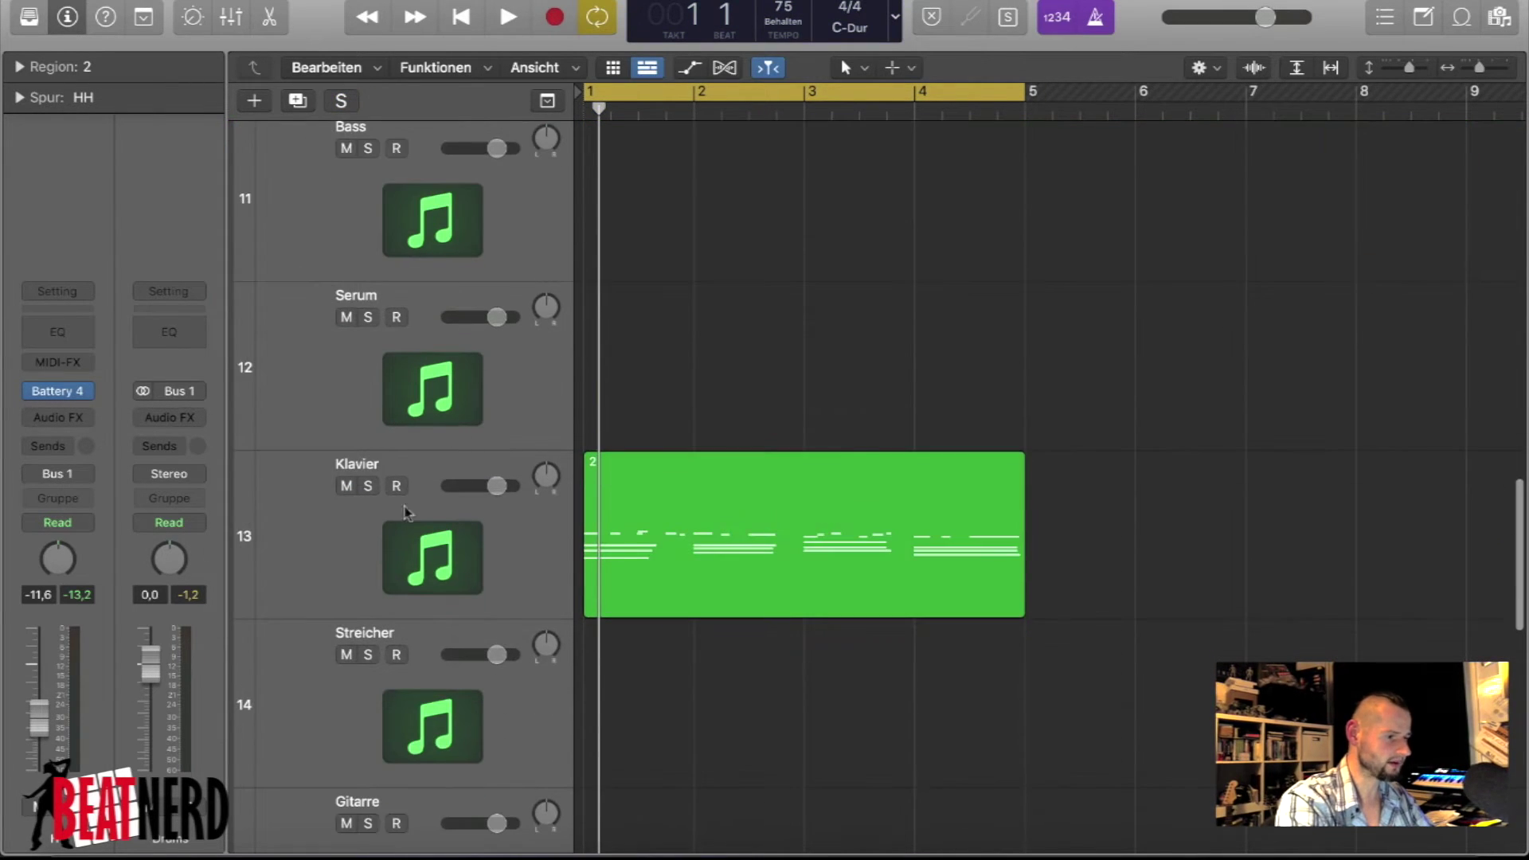
pyautogui.click(368, 486)
pyautogui.scroll(5, 709, 476)
pyautogui.press('space')
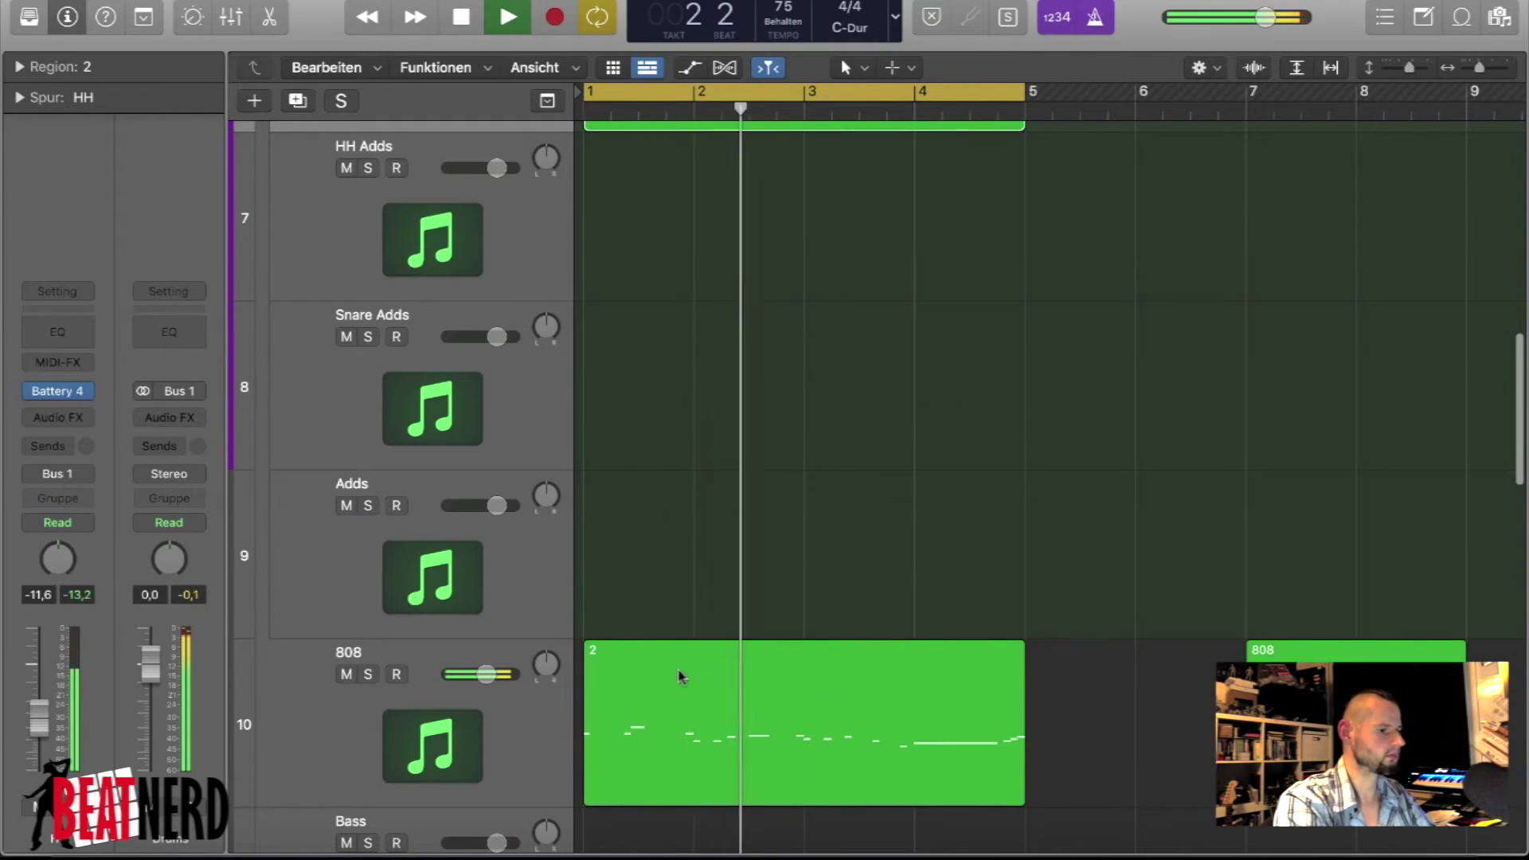
pyautogui.hscroll(1, 705, 724)
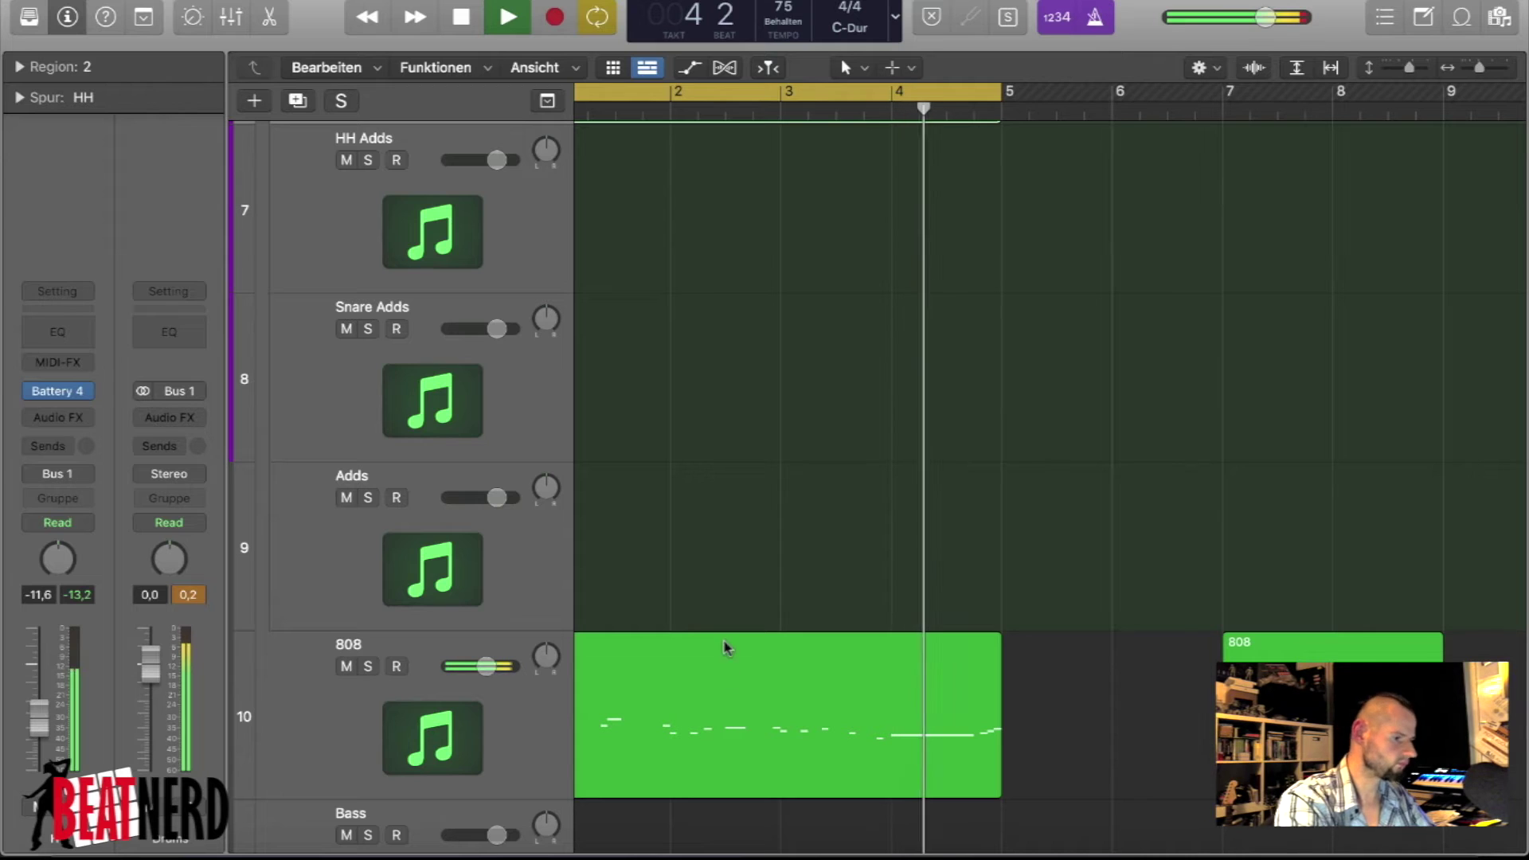
pyautogui.scroll(-1, 718, 523)
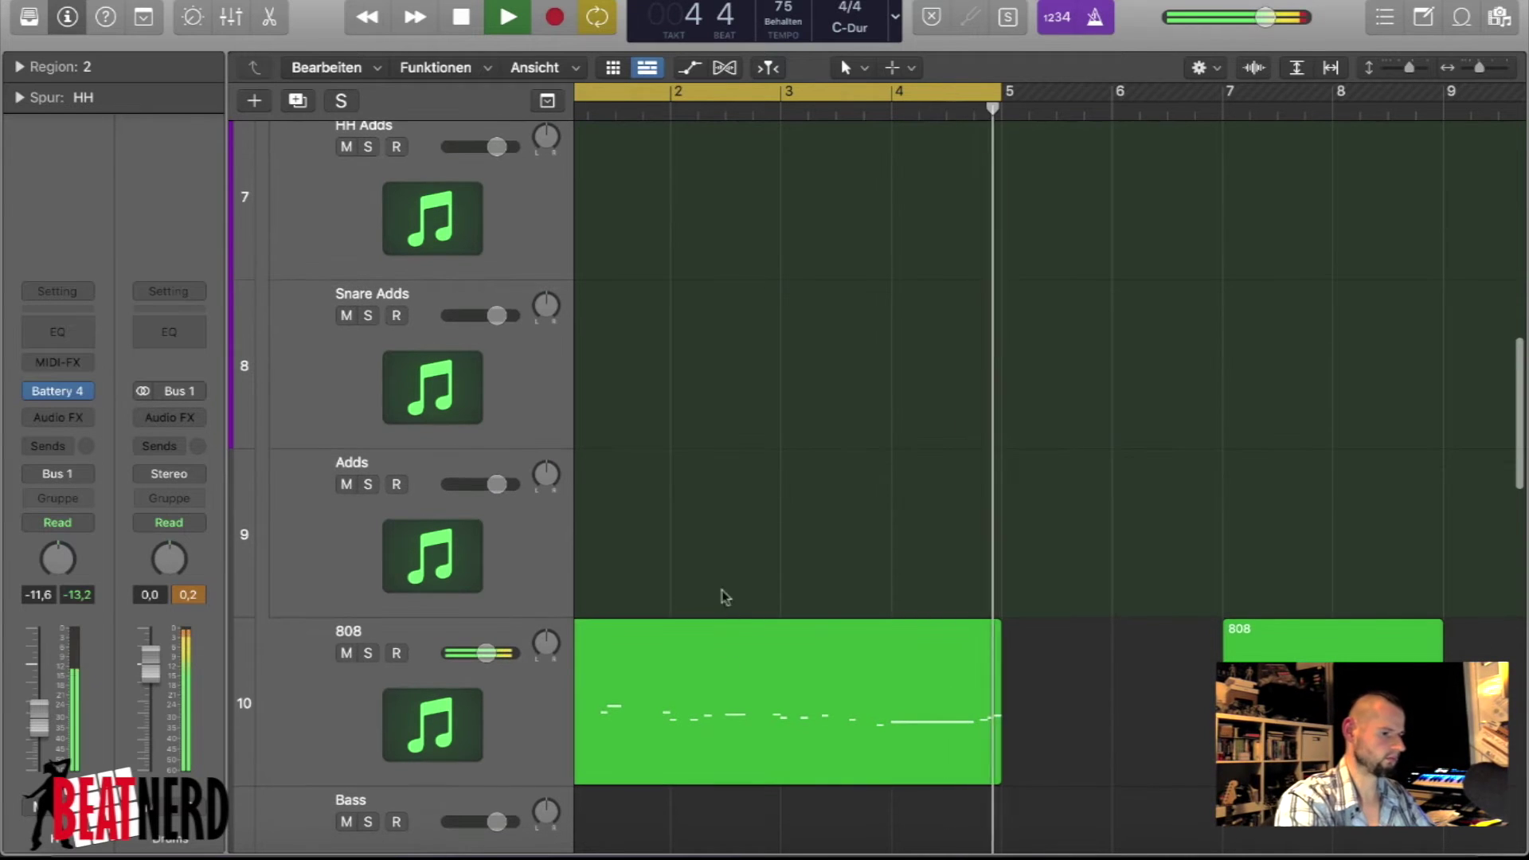
pyautogui.scroll(-6, 715, 521)
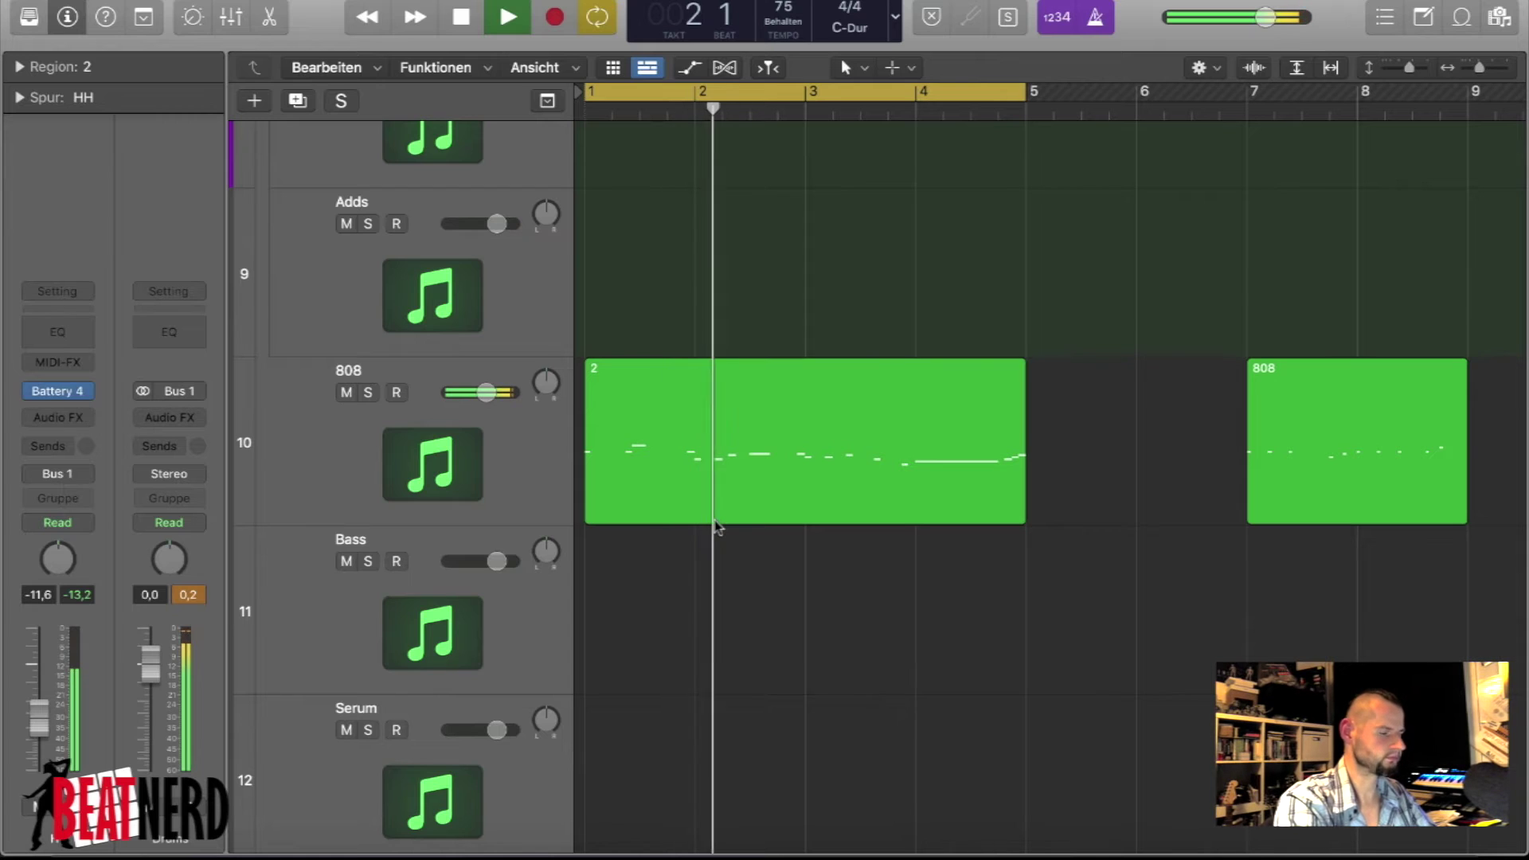
# - Stop playback and mute the Klavier track
pyautogui.press('space')
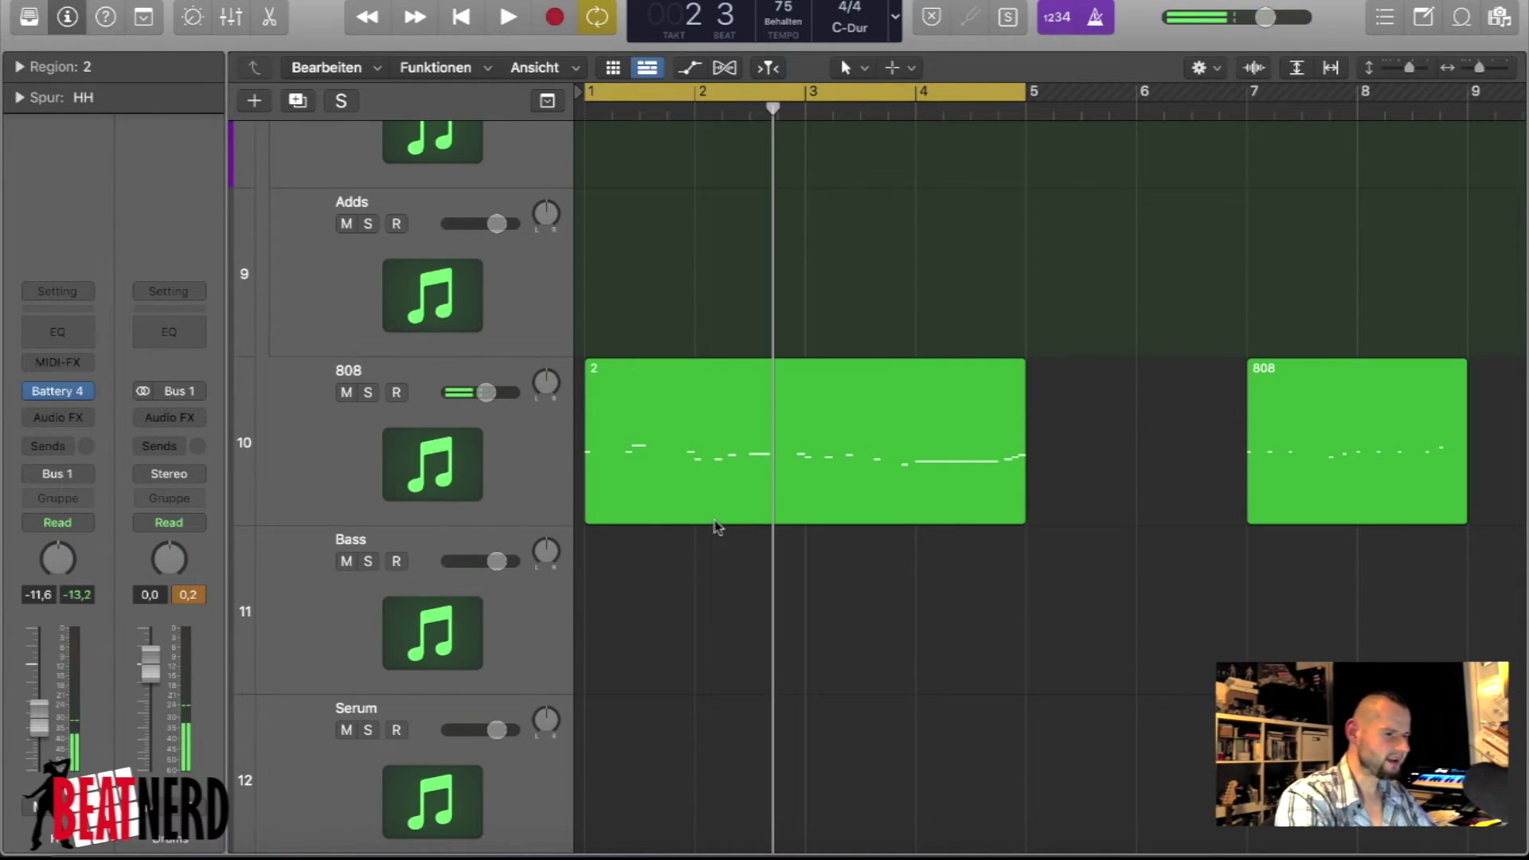
pyautogui.scroll(-8, 714, 526)
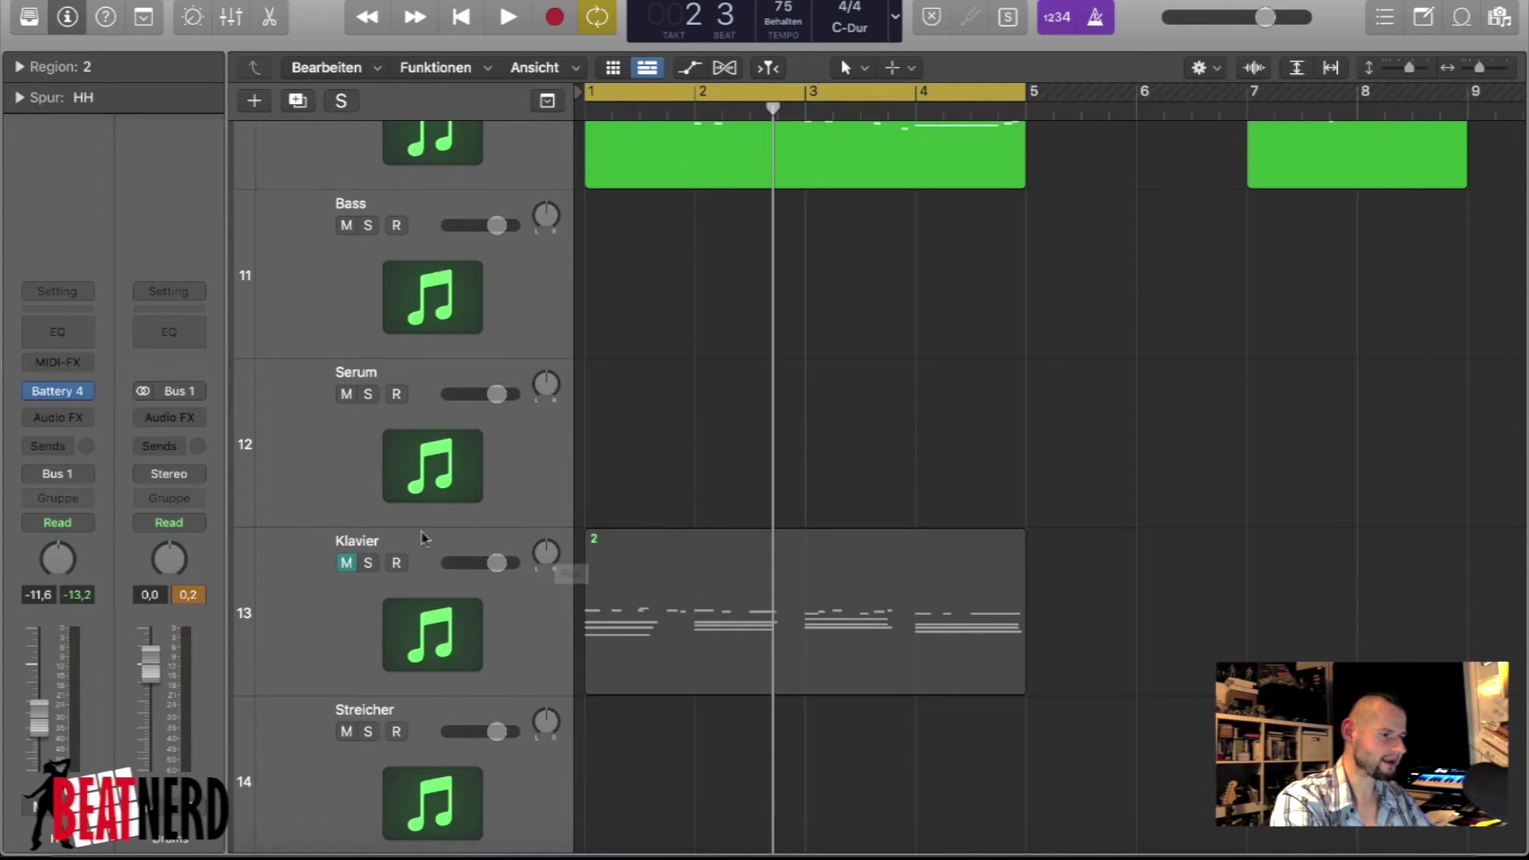
# - Unmute the Klavier track and insert the stereo Kyle Beats Inc Drip effect on it
pyautogui.click(348, 564)
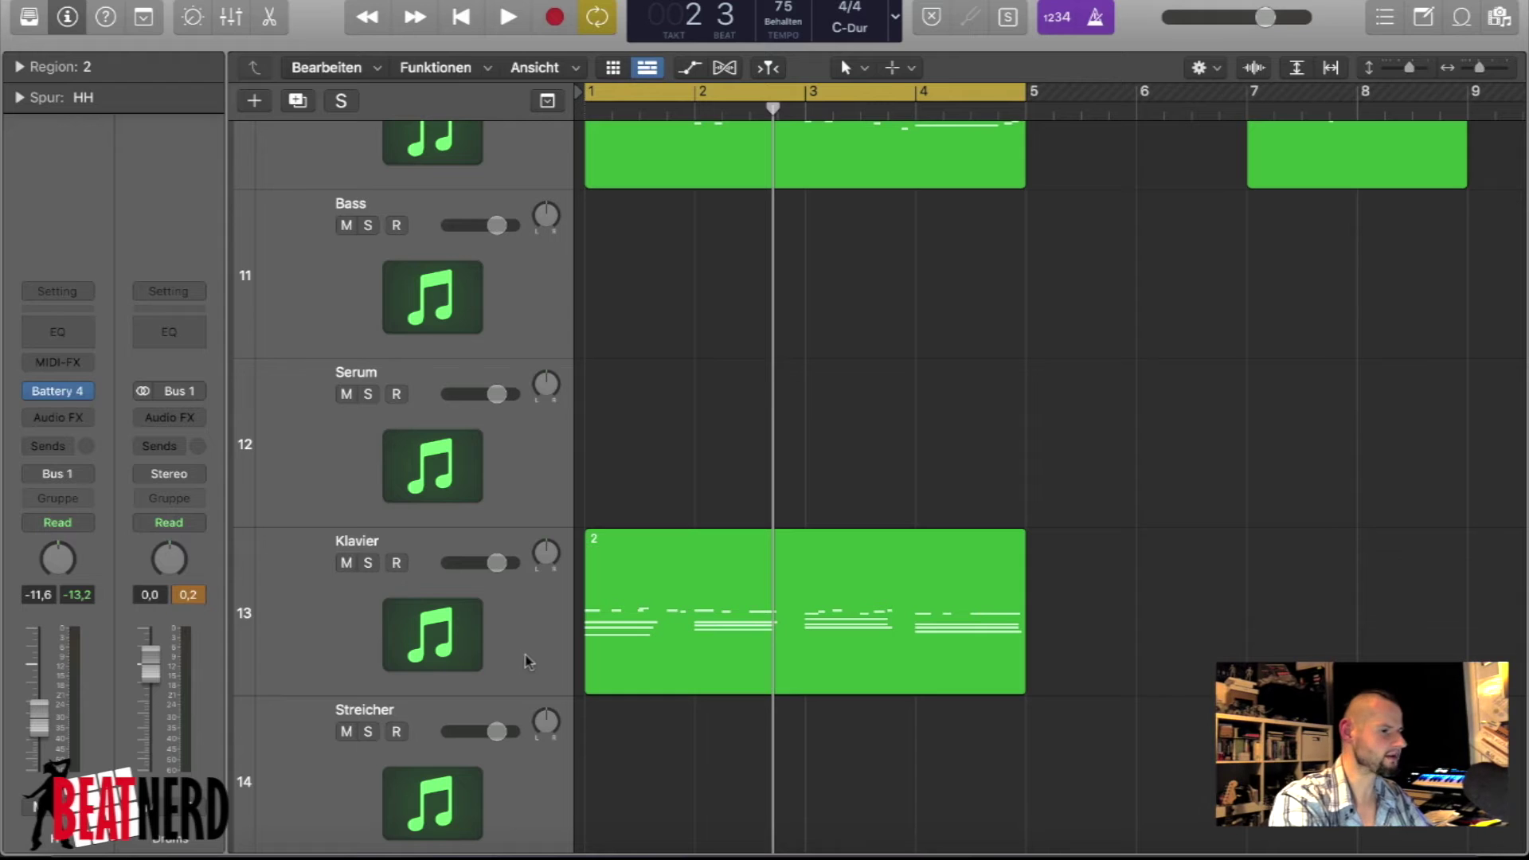
pyautogui.click(510, 637)
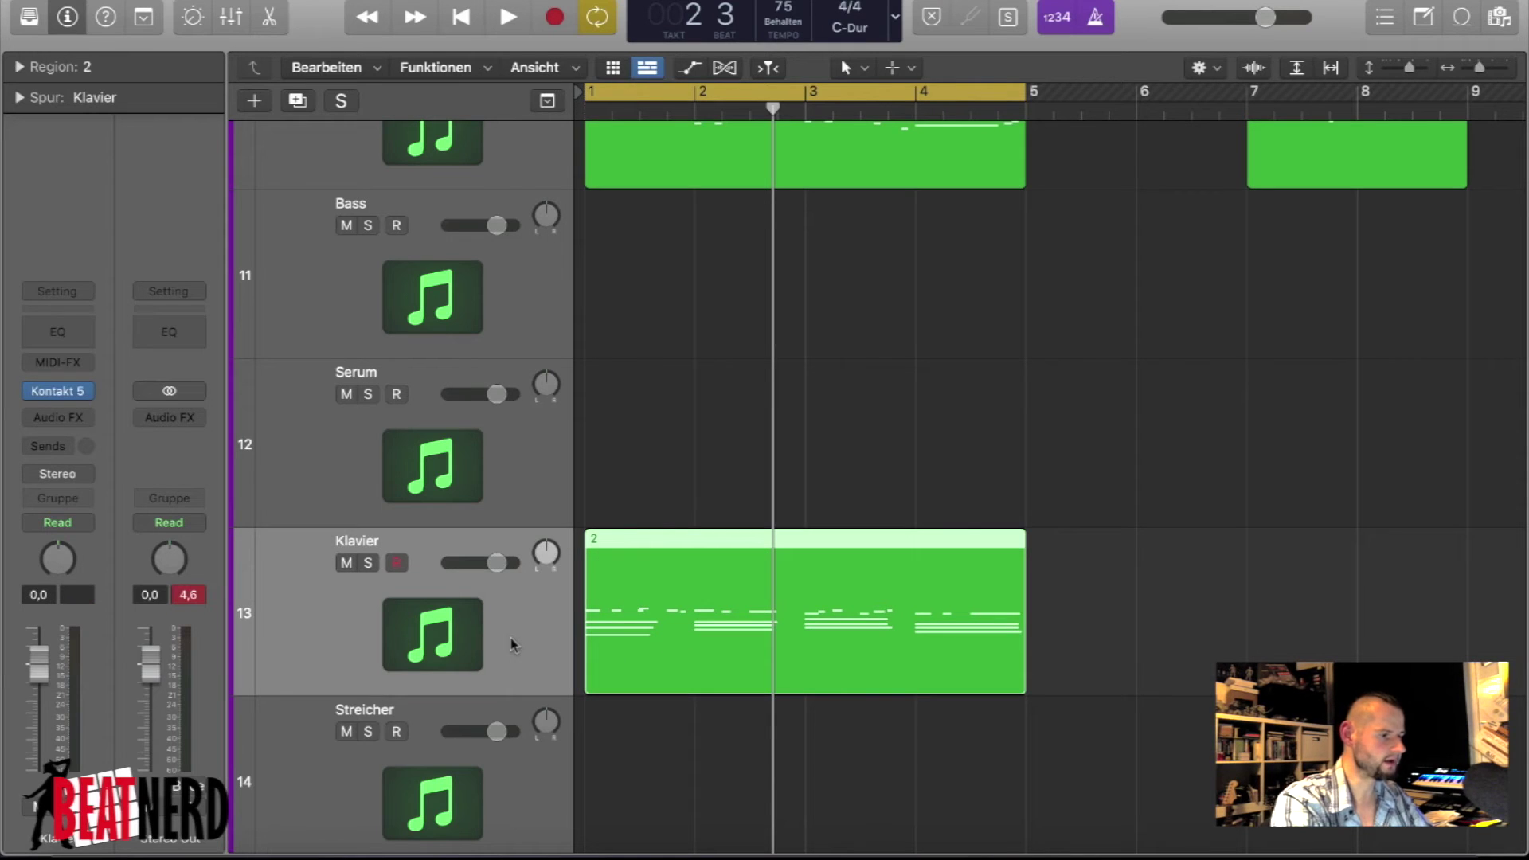
pyautogui.click(72, 411)
pyautogui.moveTo(120, 809)
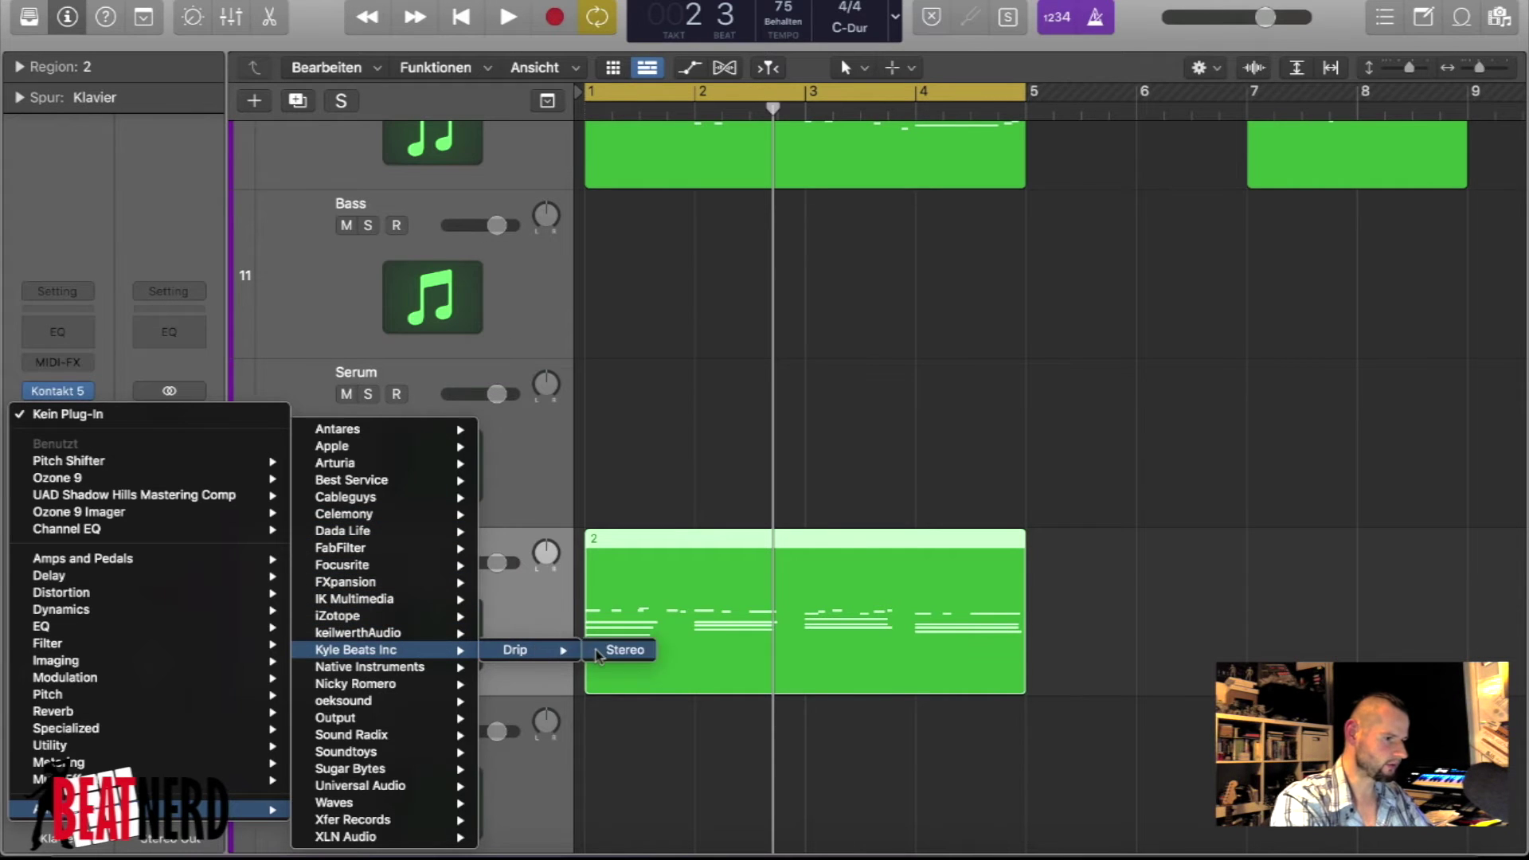
pyautogui.click(622, 650)
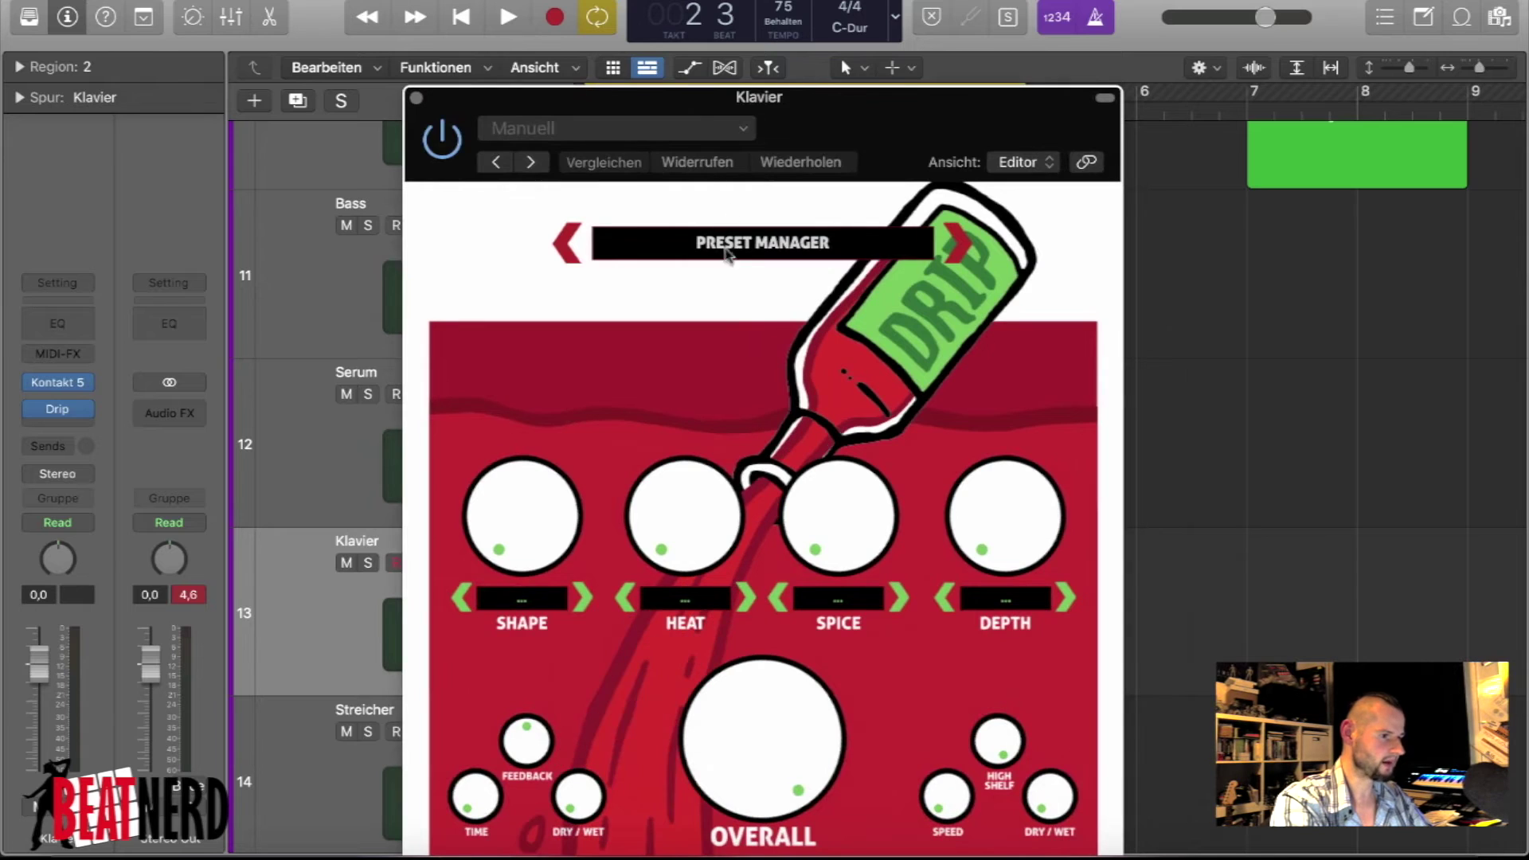
# - Load the LO-FI preset in Drip and close the plug-in window
pyautogui.click(780, 250)
pyautogui.click(778, 613)
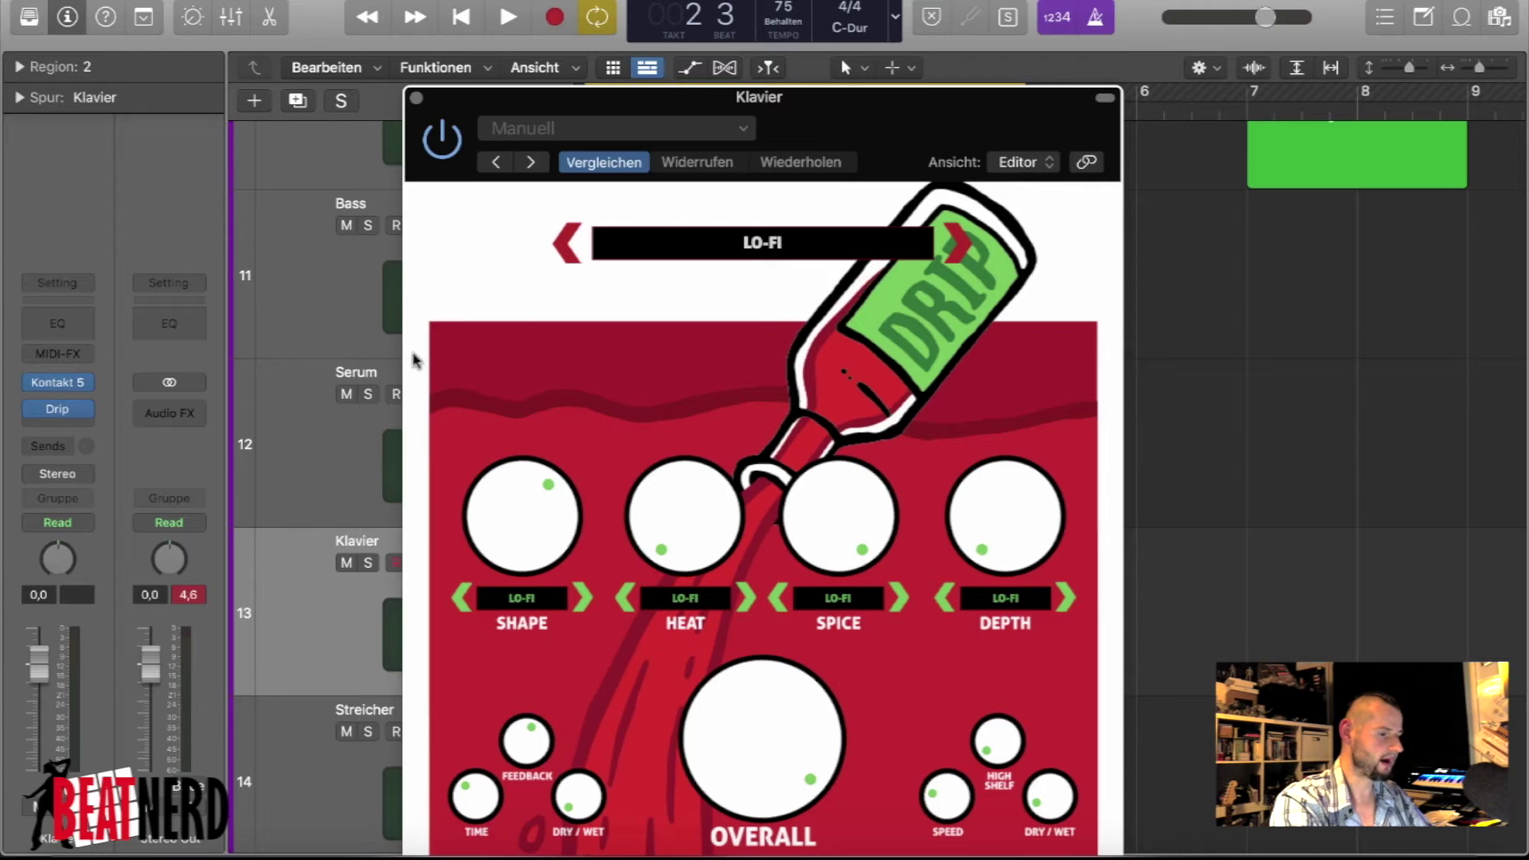
pyautogui.click(416, 97)
# - Listen to the Klavier track soloed, then clear its solo and check it with the full beat
pyautogui.press('super+Right')
pyautogui.press('super+Right')
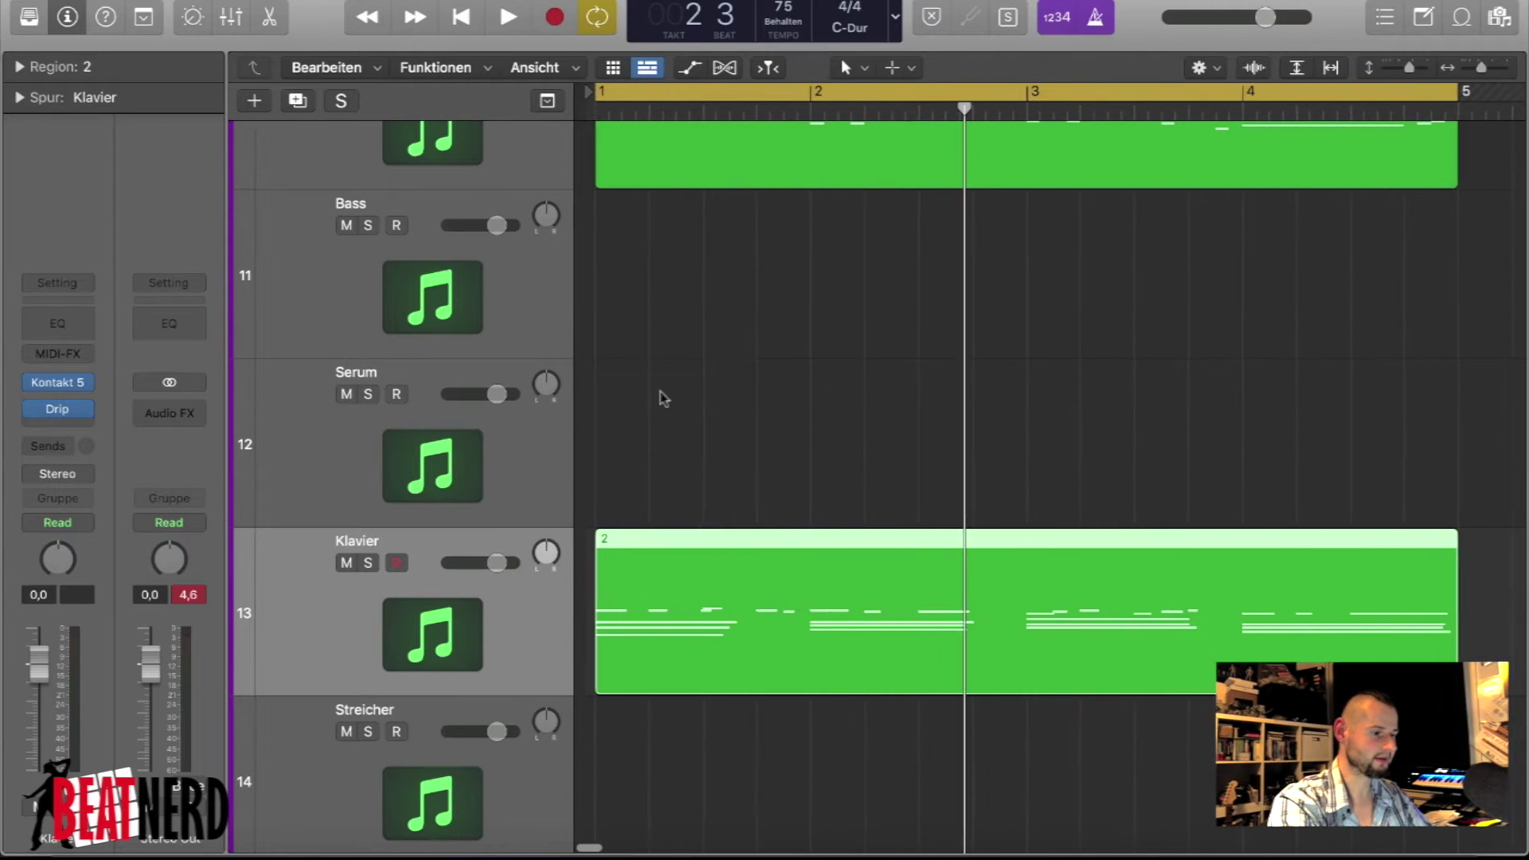
pyautogui.click(367, 564)
pyautogui.press('space')
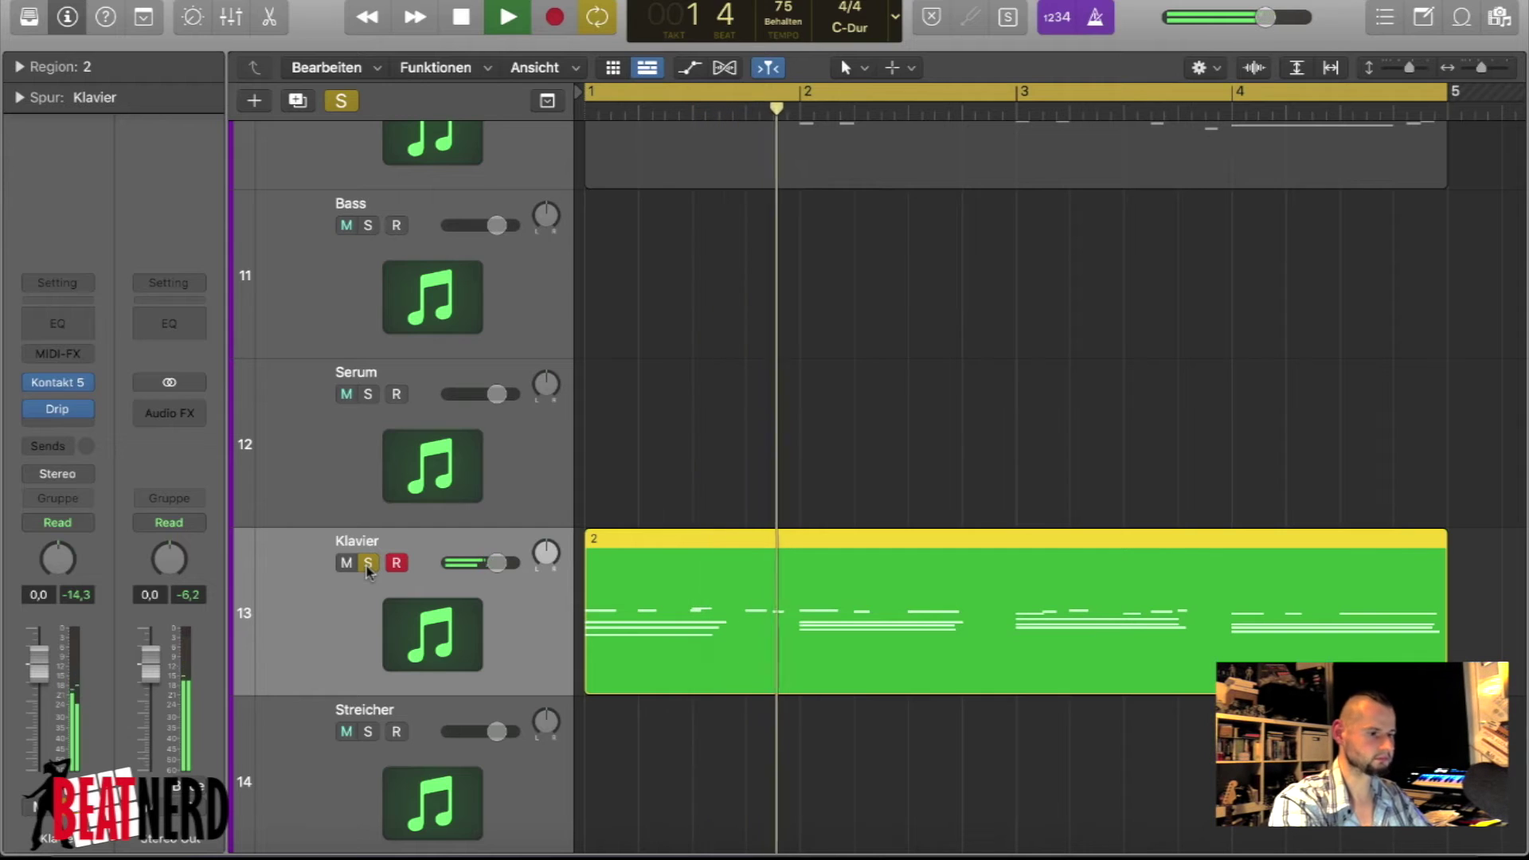
pyautogui.press('space')
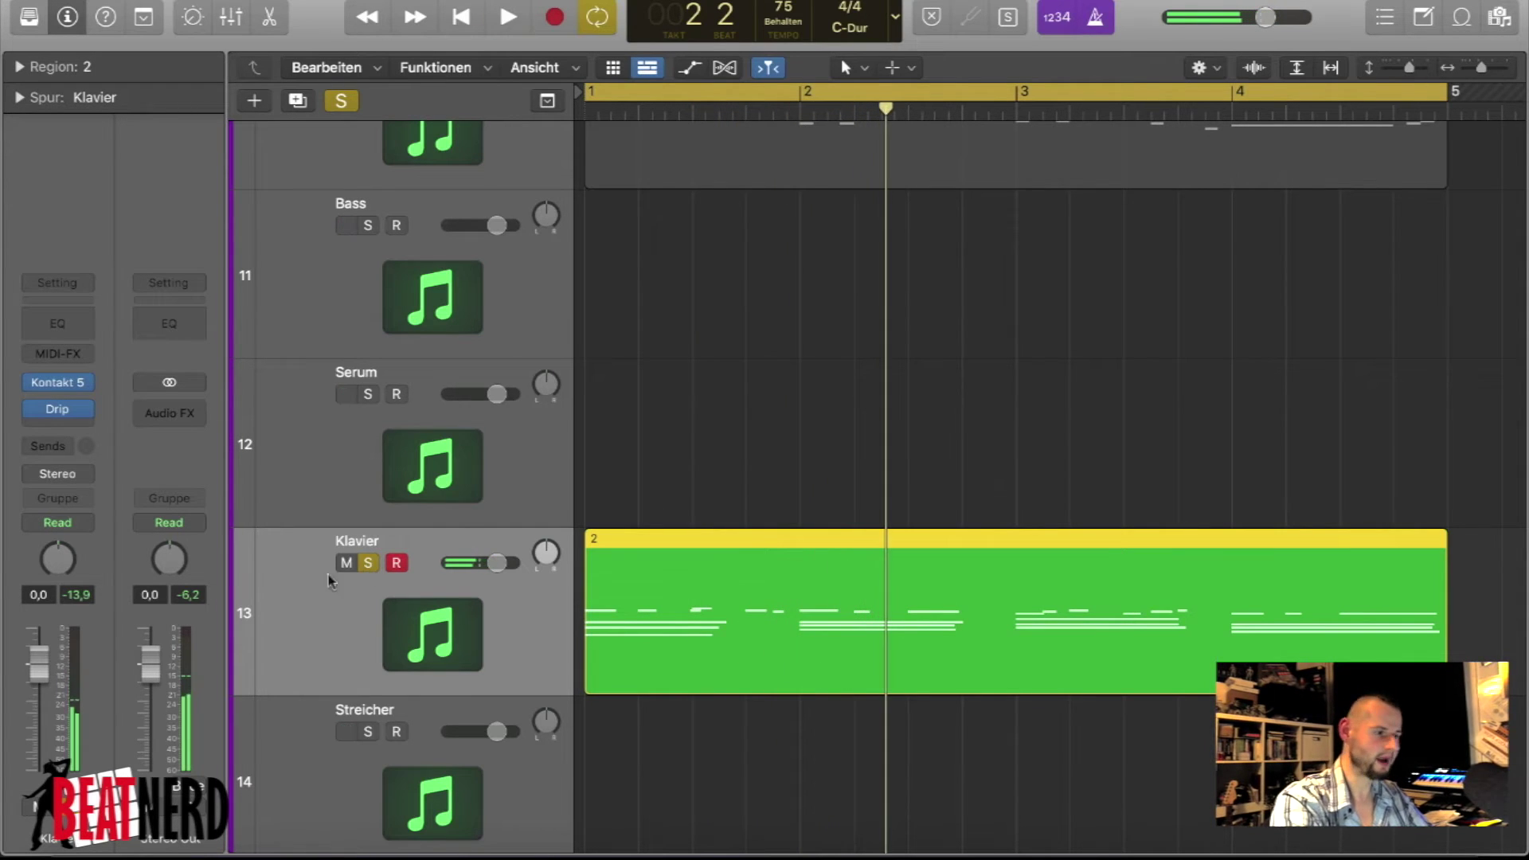
pyautogui.click(357, 562)
pyautogui.press('space')
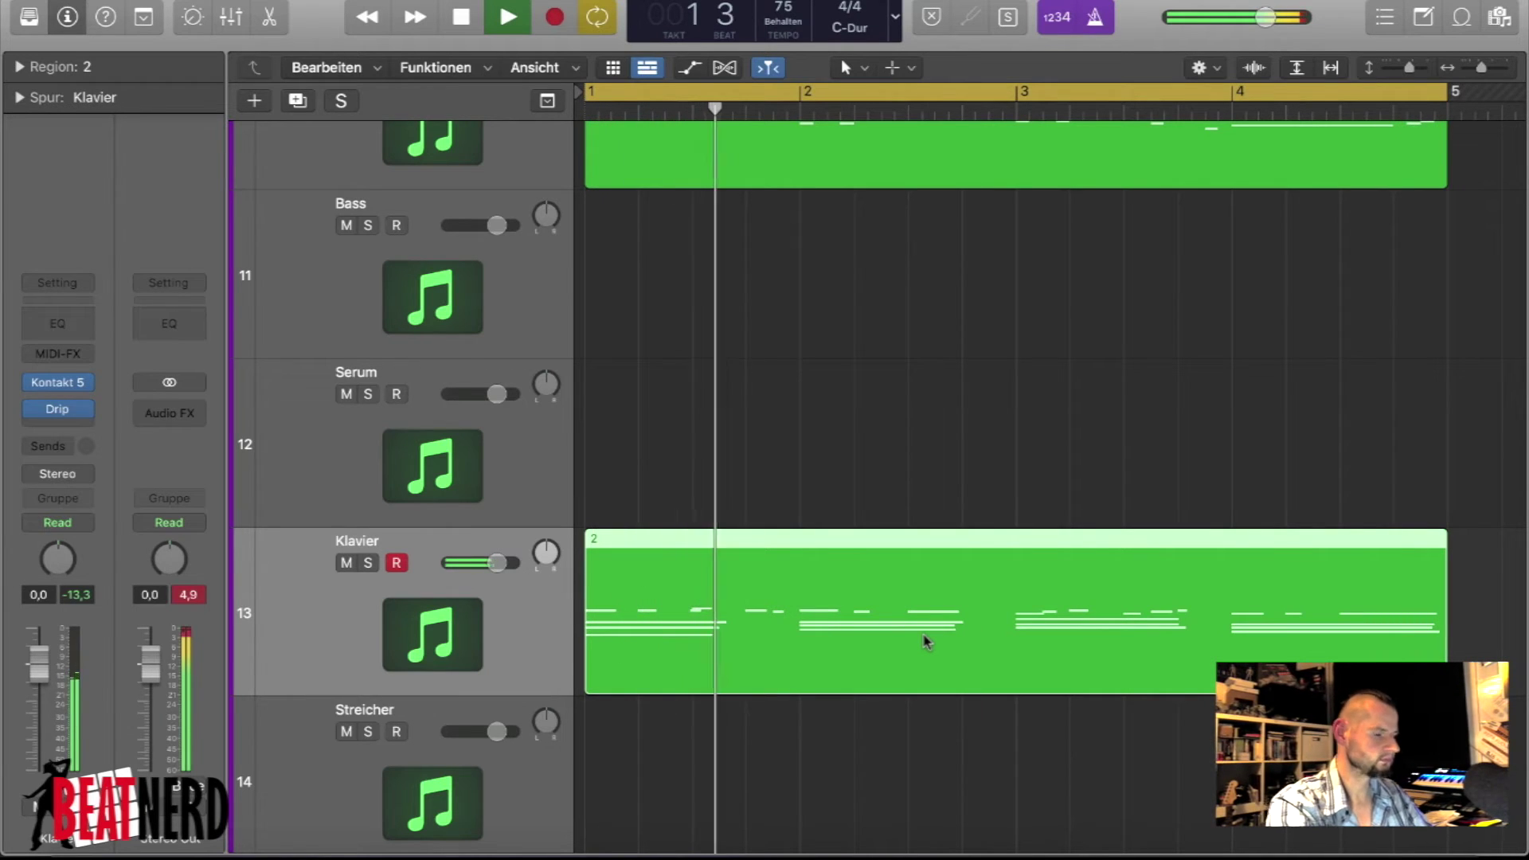
pyautogui.press('space')
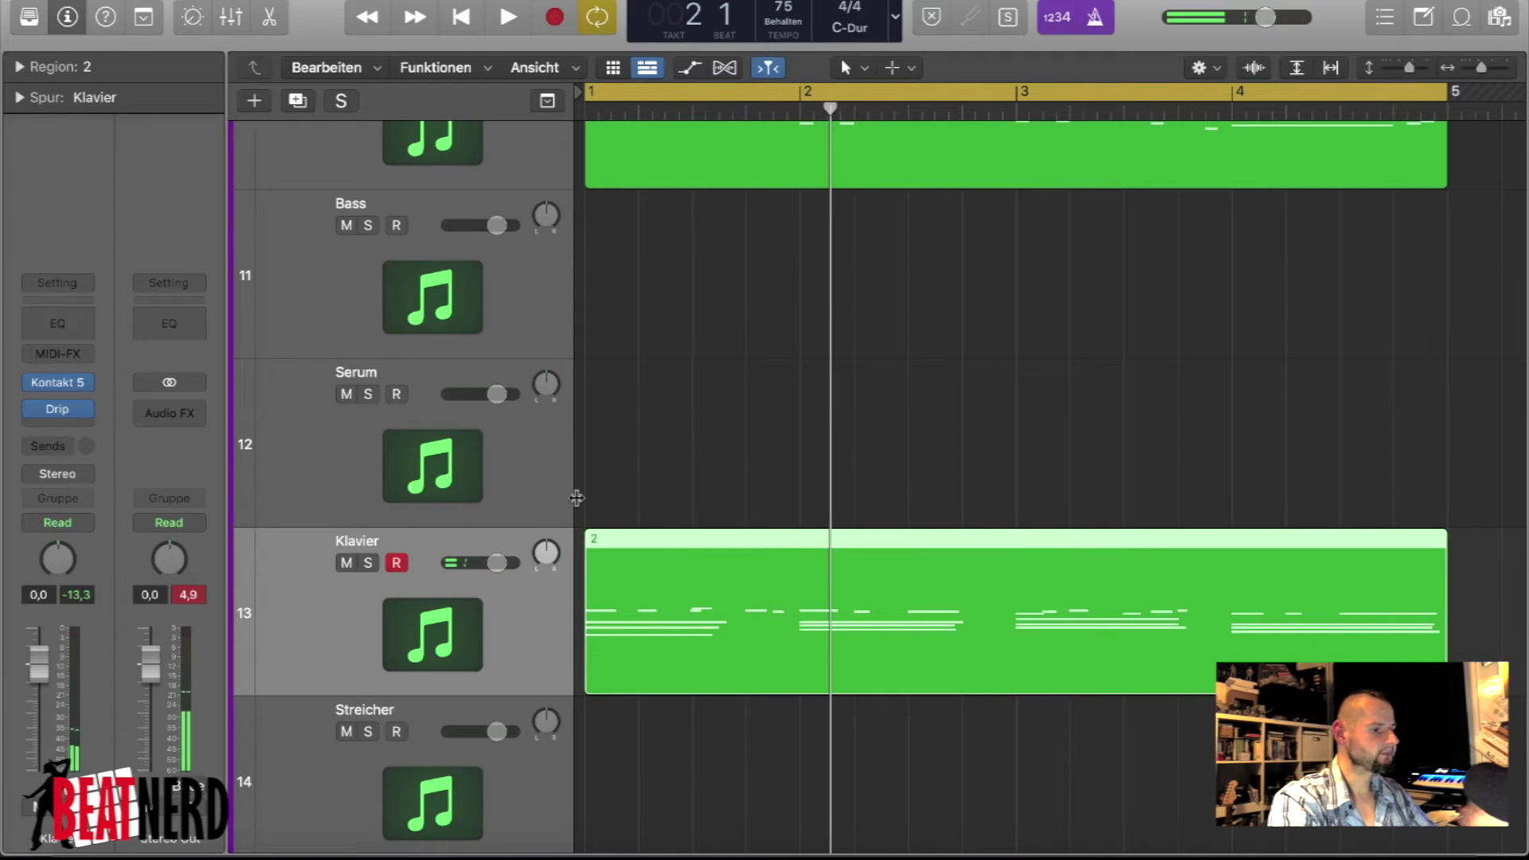
# - Load Electric Sunburst Deluxe (Melody) into Kontakt on the Gitarre track and close the instrument window
pyautogui.scroll(-5, 576, 498)
pyautogui.click(449, 577)
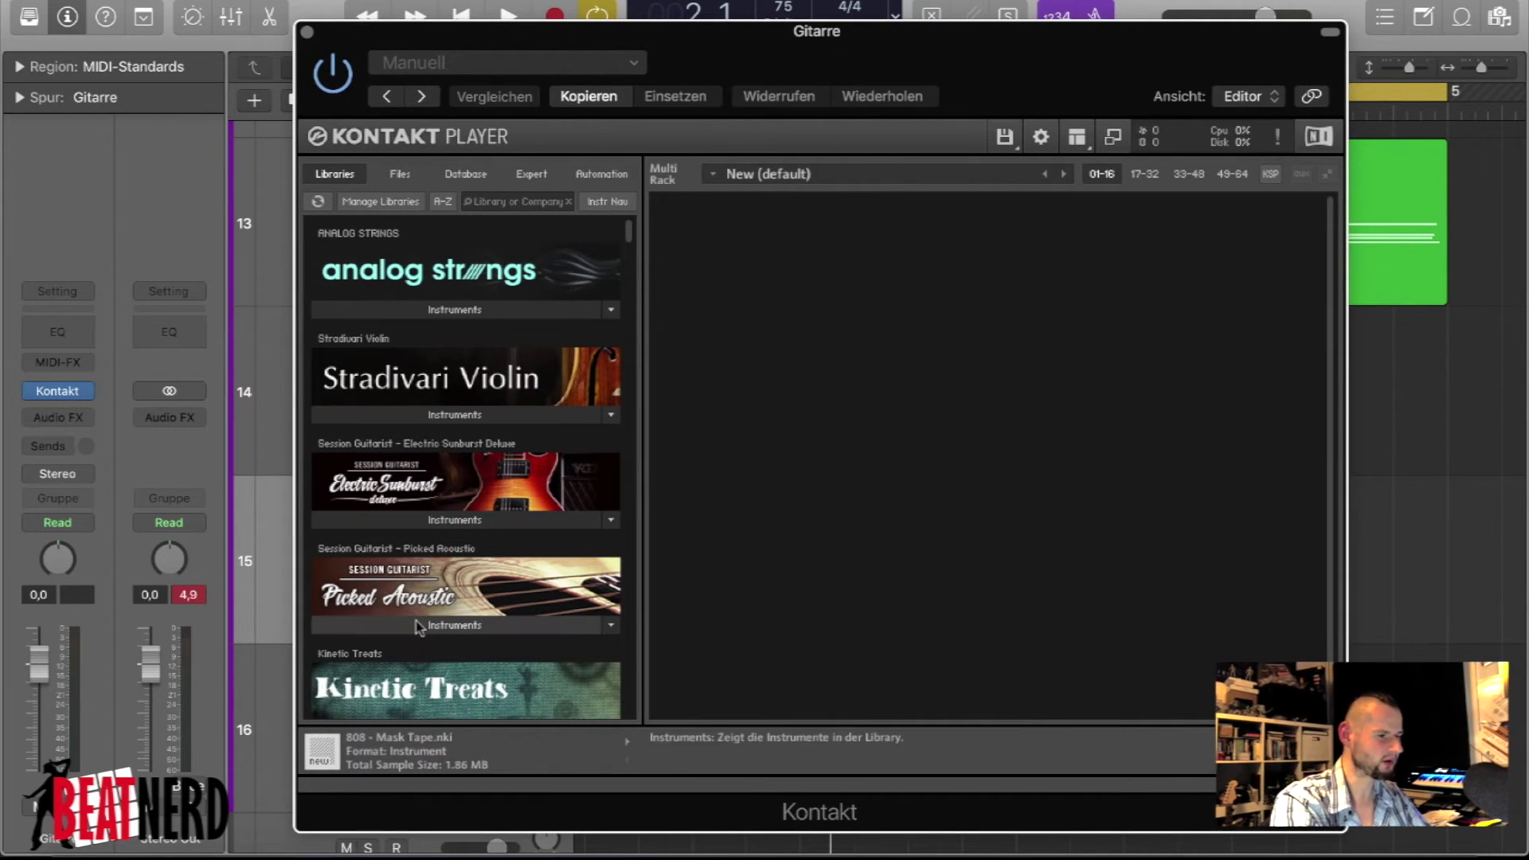
pyautogui.click(412, 520)
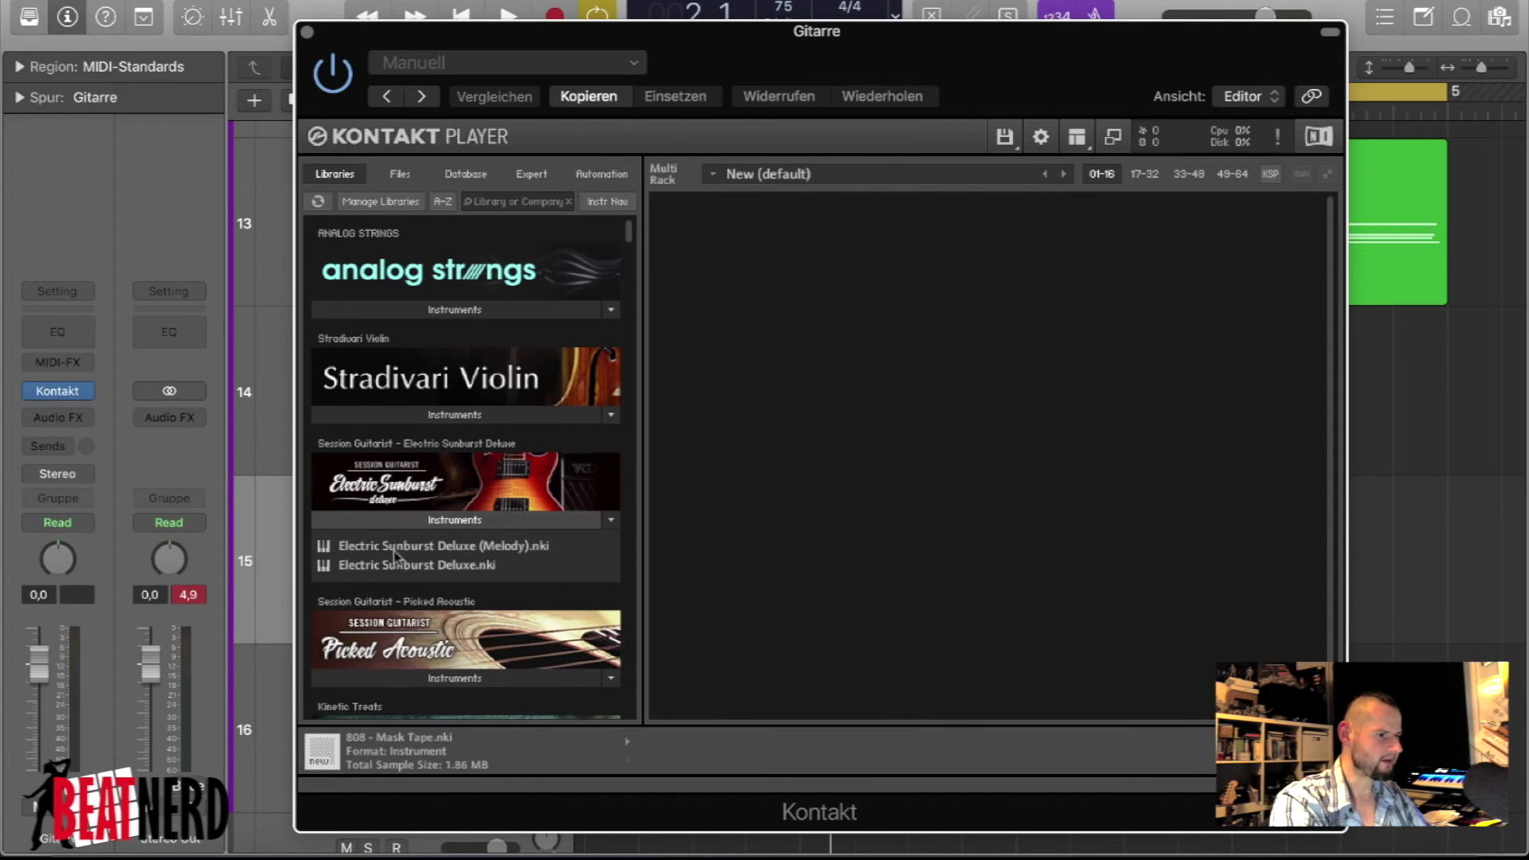
pyautogui.moveTo(383, 548); pyautogui.dragTo(959, 563)
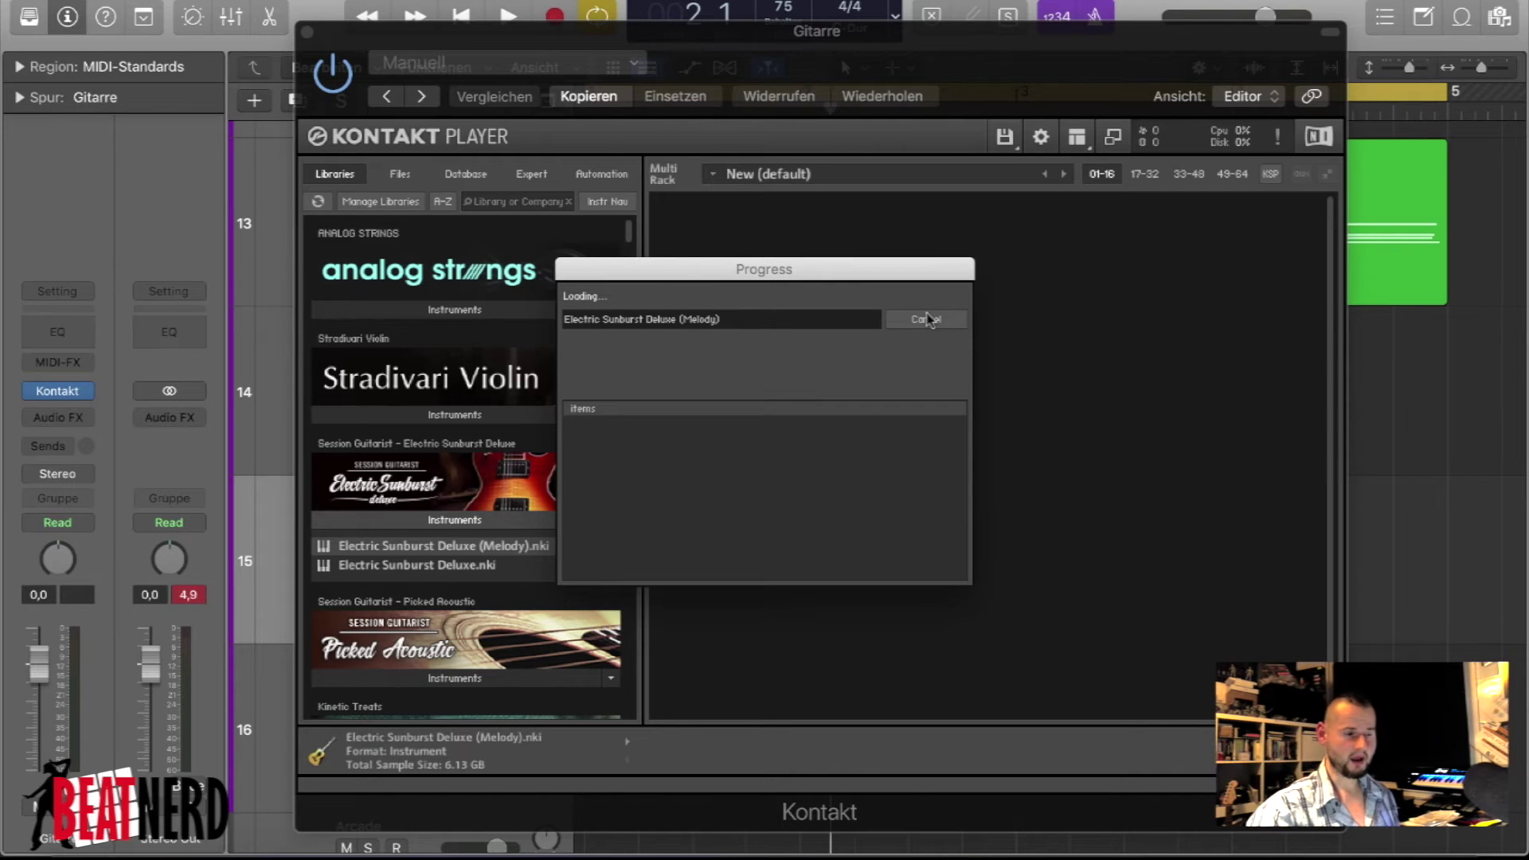
pyautogui.click(926, 318)
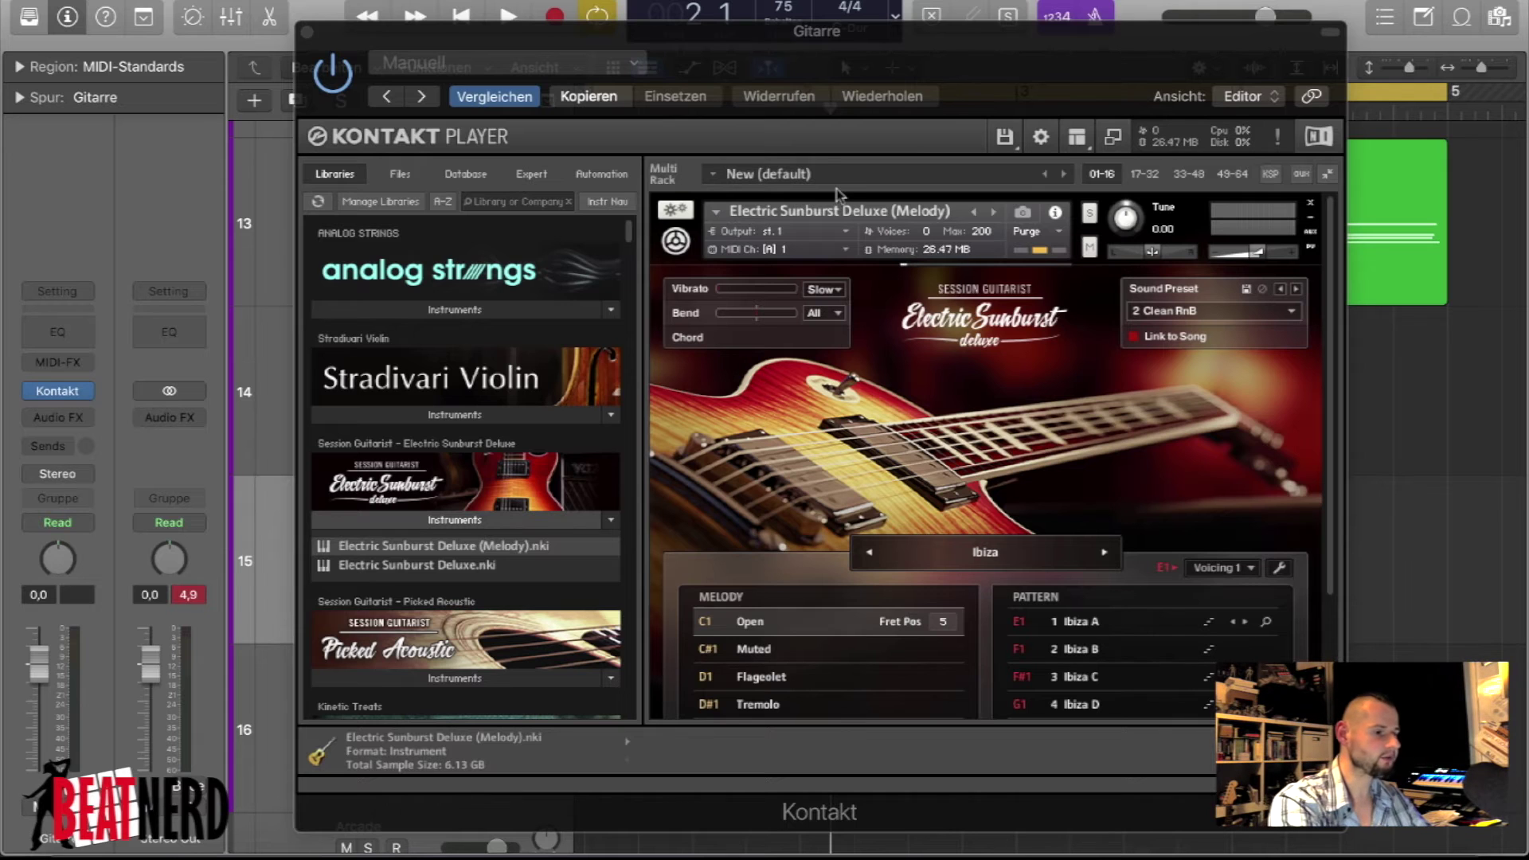
pyautogui.press('super+w')
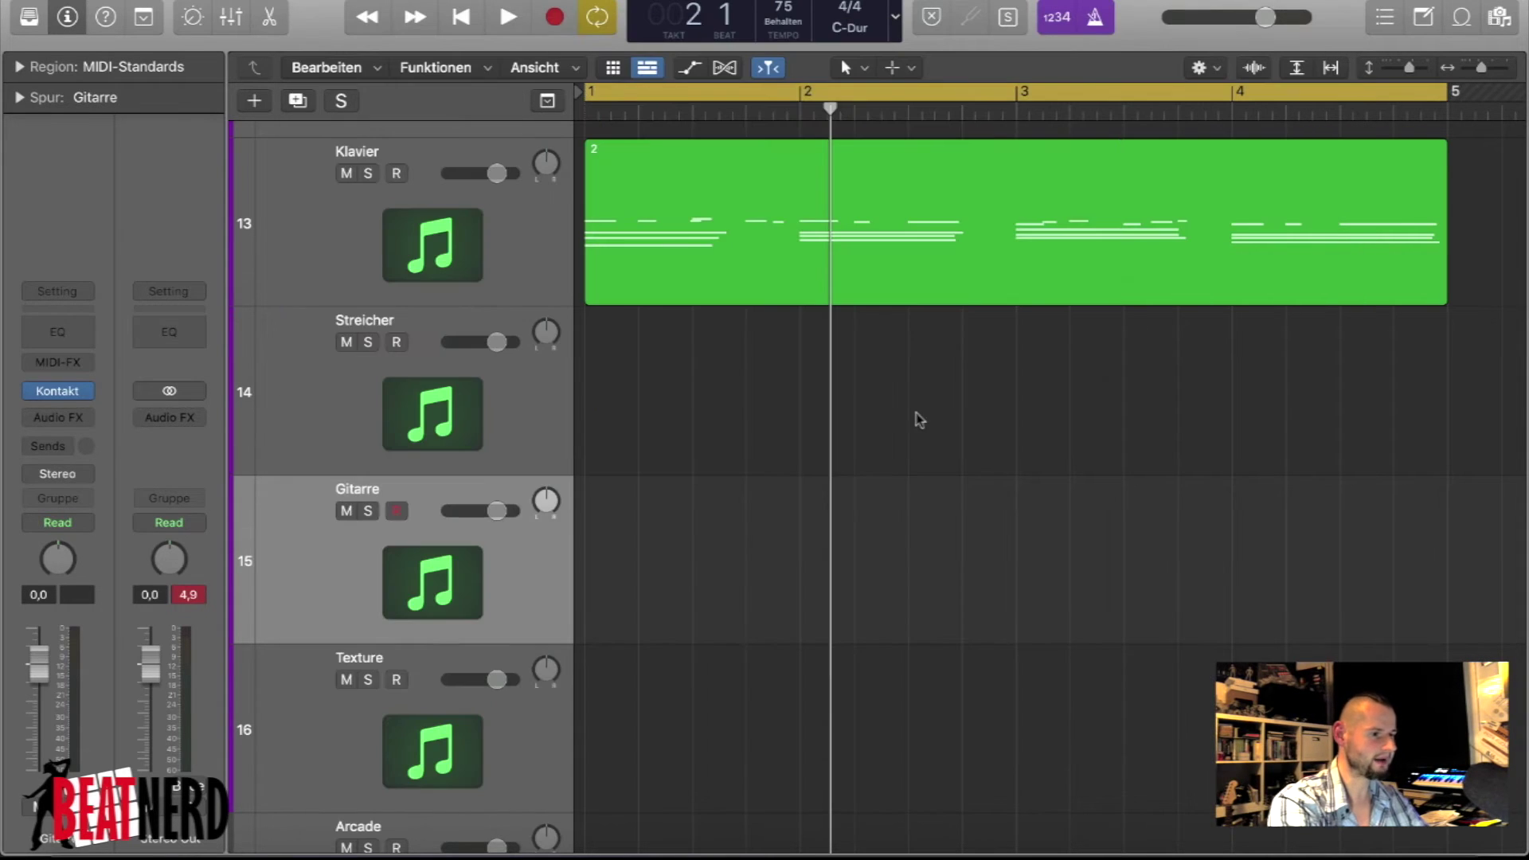
# - Copy the Klavier region onto the Gitarre track at bar 1, solo it and open the copy in the piano roll
pyautogui.moveTo(663, 197); pyautogui.dragTo(672, 563)
pyautogui.press('s')
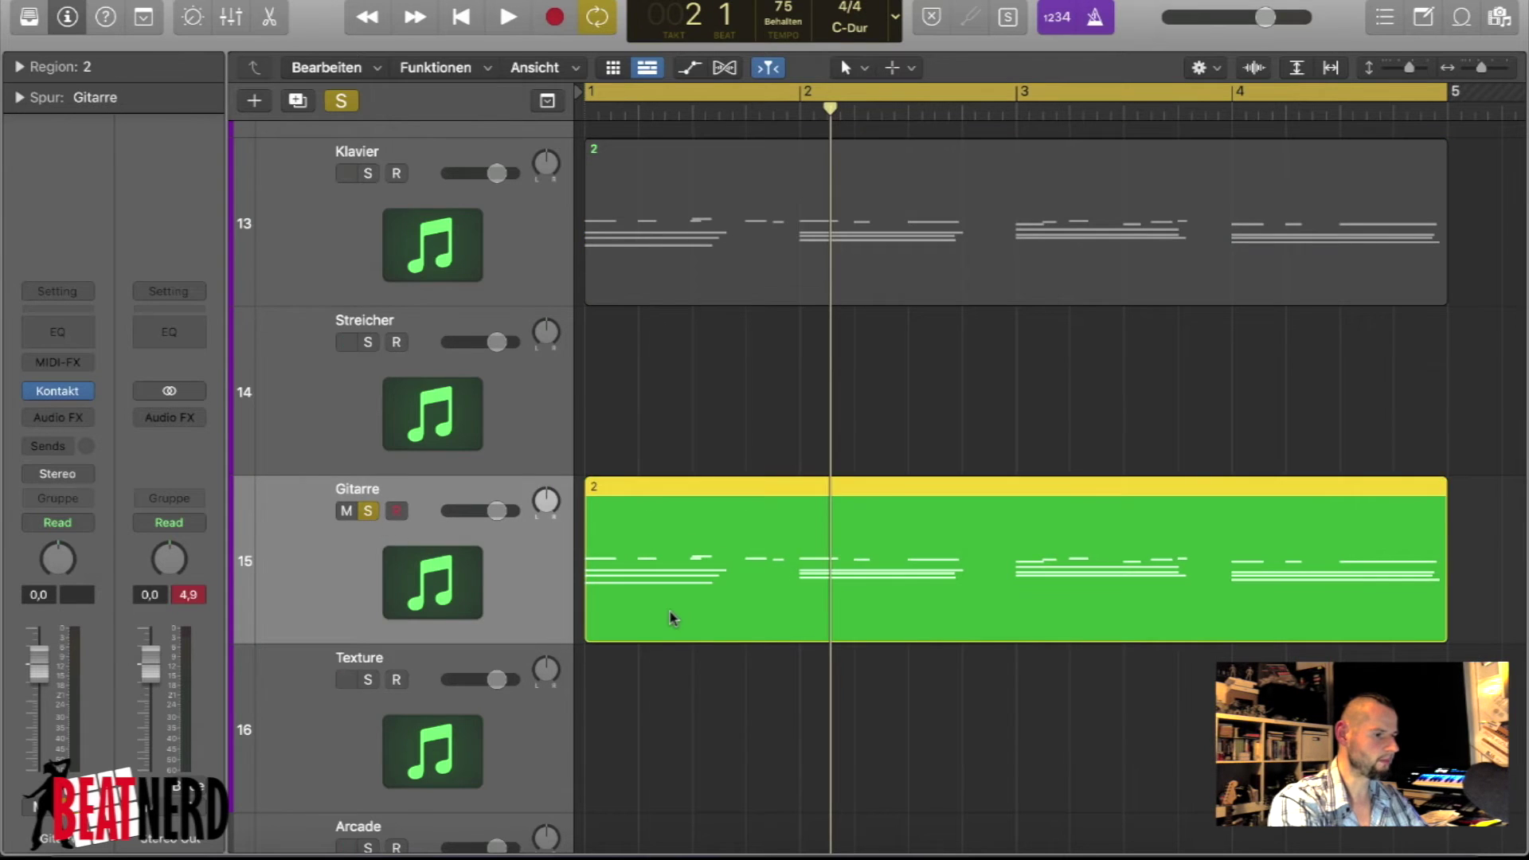
pyautogui.doubleClick(672, 618)
pyautogui.press('z')
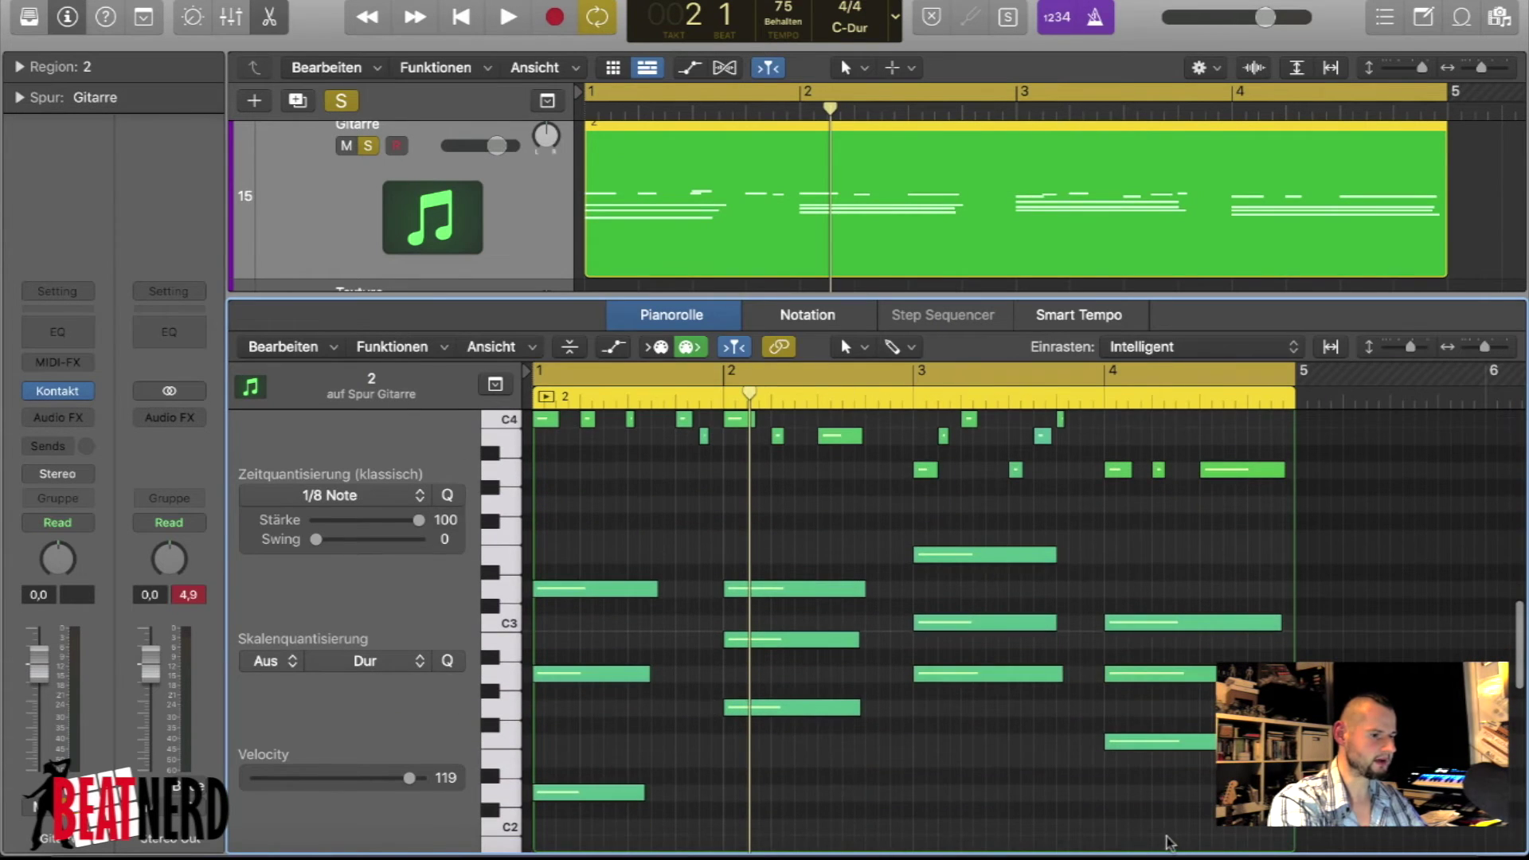
# - Delete all chord notes below the melody in the Gitarre region and play back the remaining melody
pyautogui.moveTo(1168, 842); pyautogui.dragTo(580, 568)
pyautogui.press('Delete')
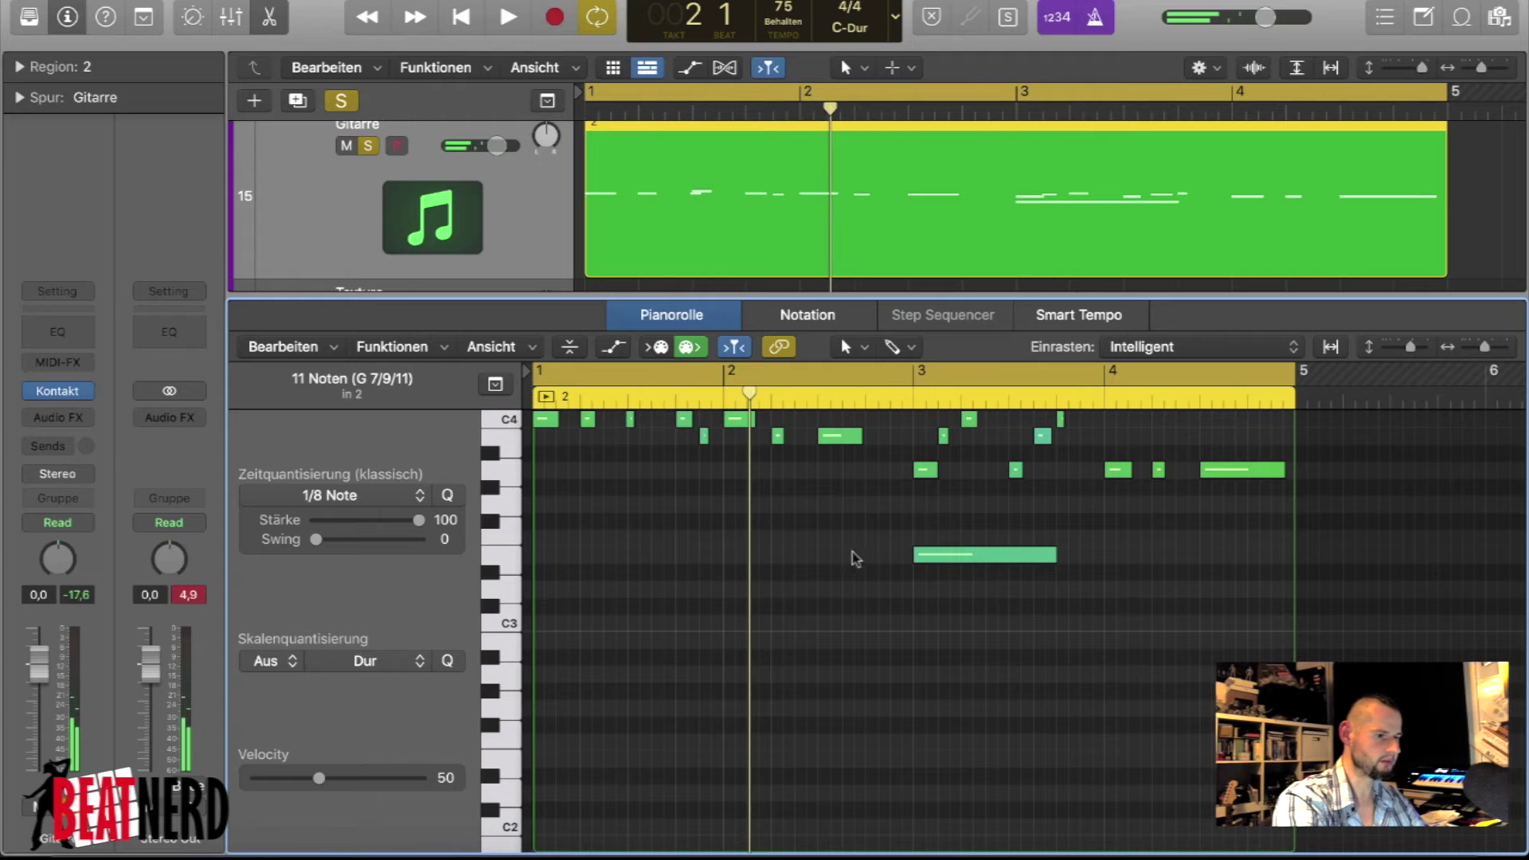
pyautogui.click(922, 556)
pyautogui.press('Delete')
pyautogui.scroll(4, 922, 563)
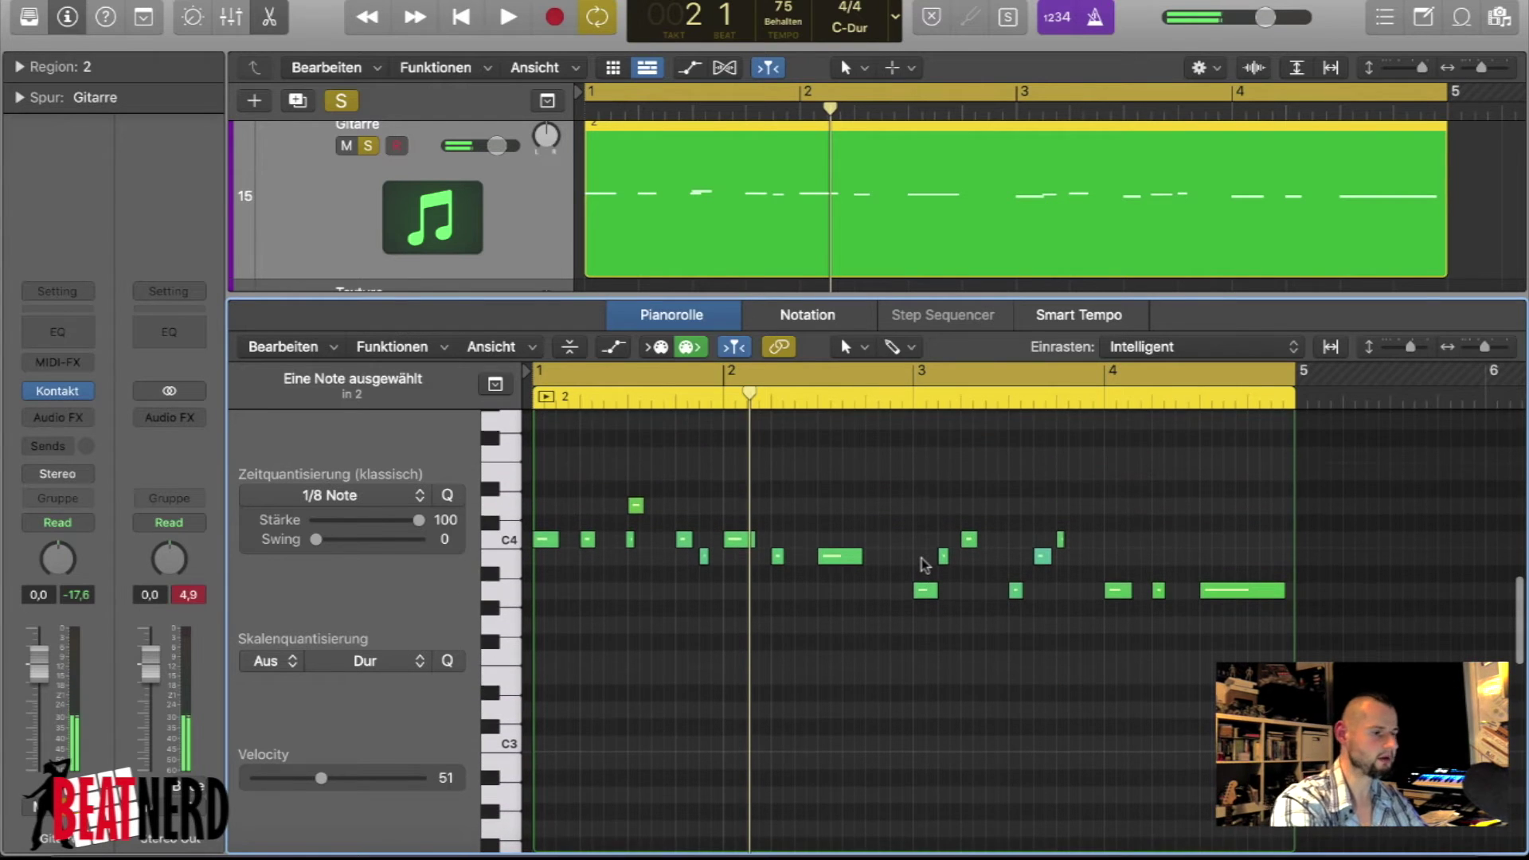
pyautogui.press('space')
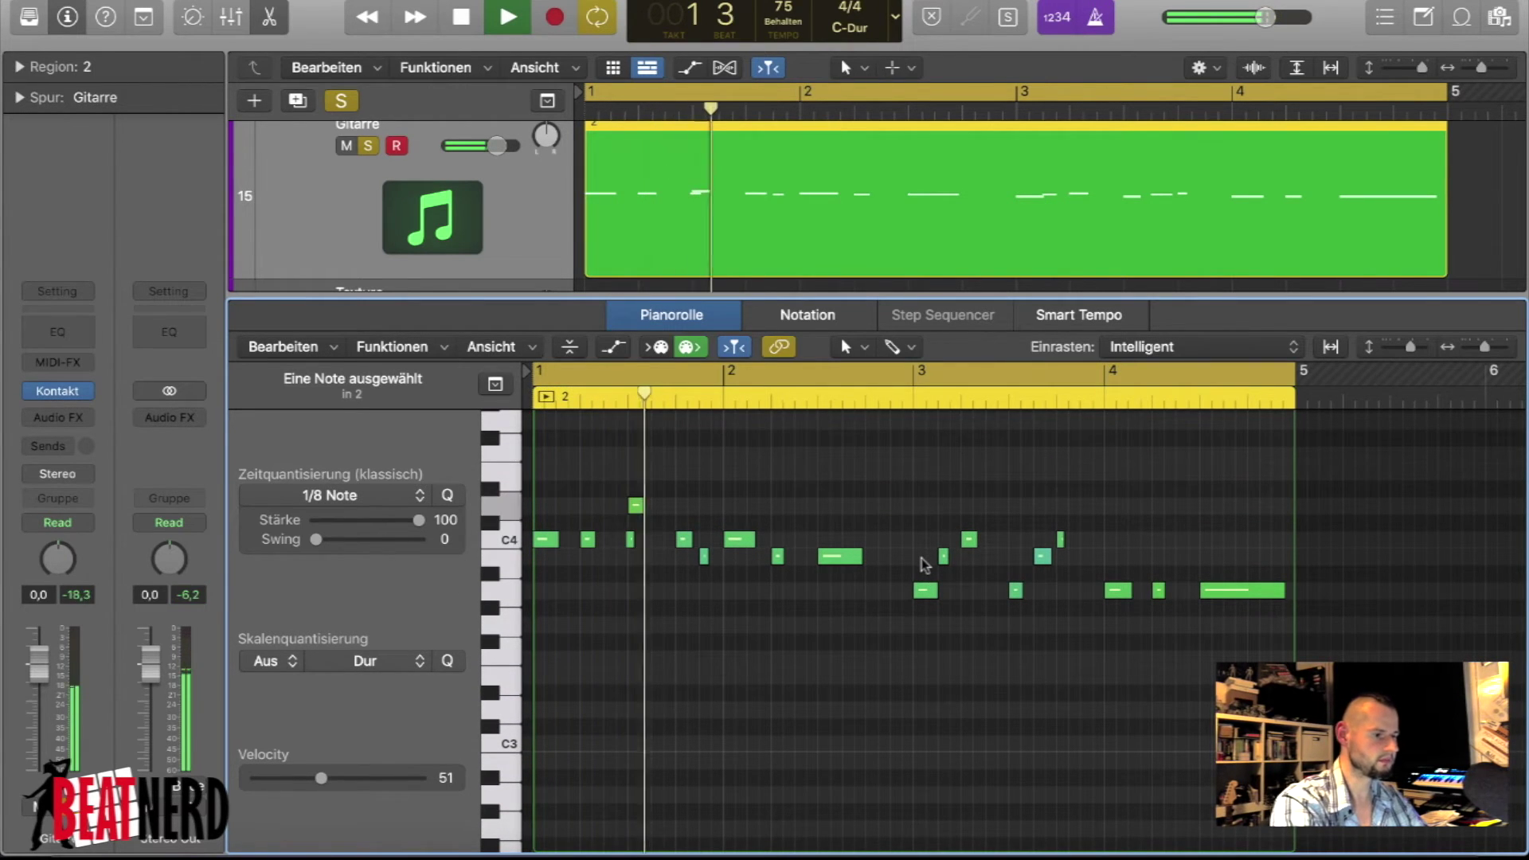
pyautogui.press('space')
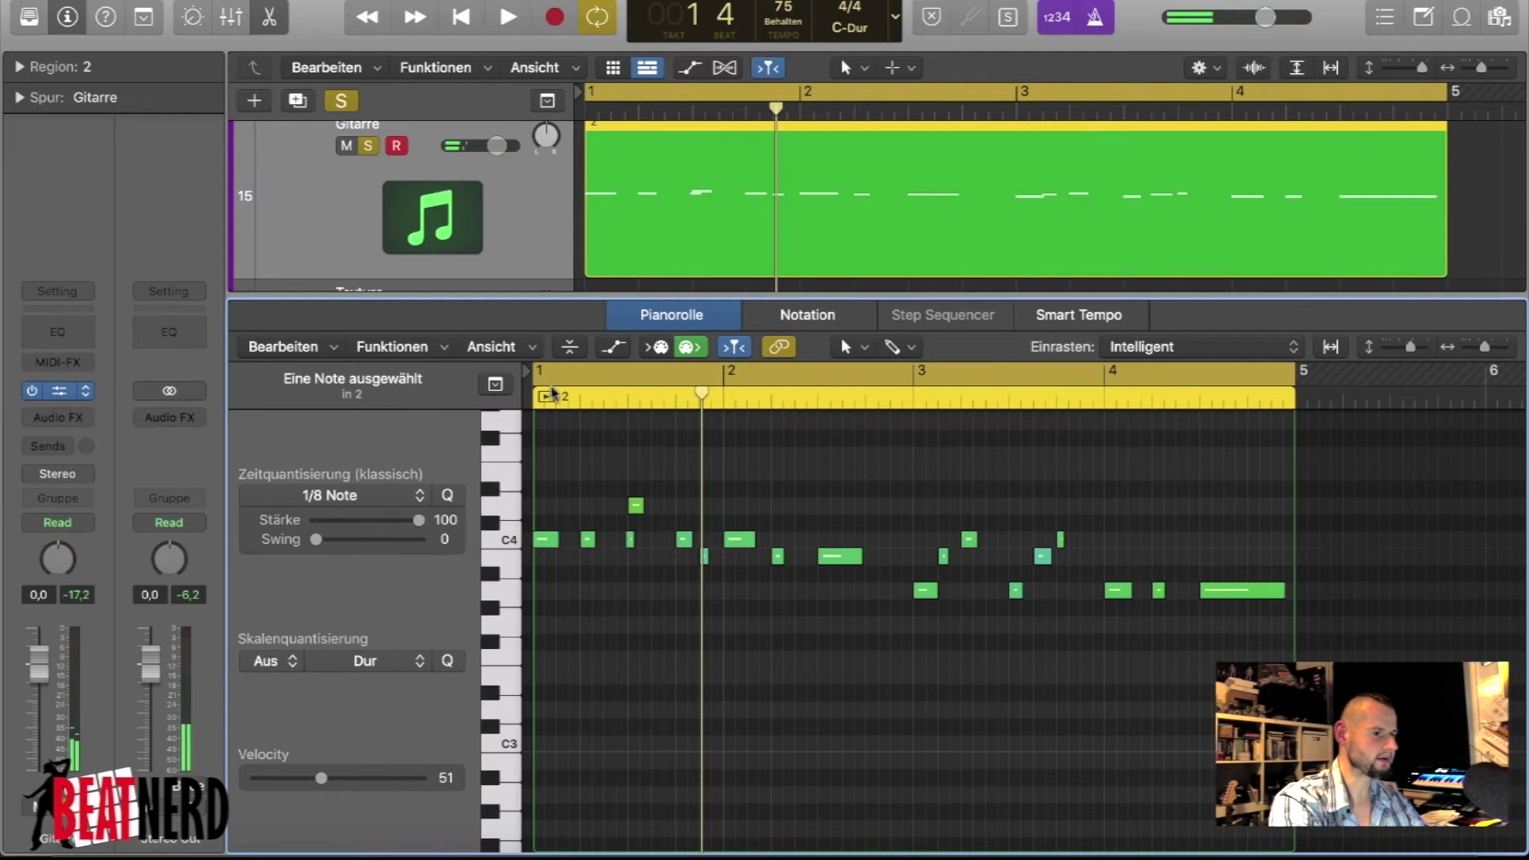
# - Switch the guitar's melody articulation to Muted in Kontakt, audition it and close the instrument window
pyautogui.press('v')
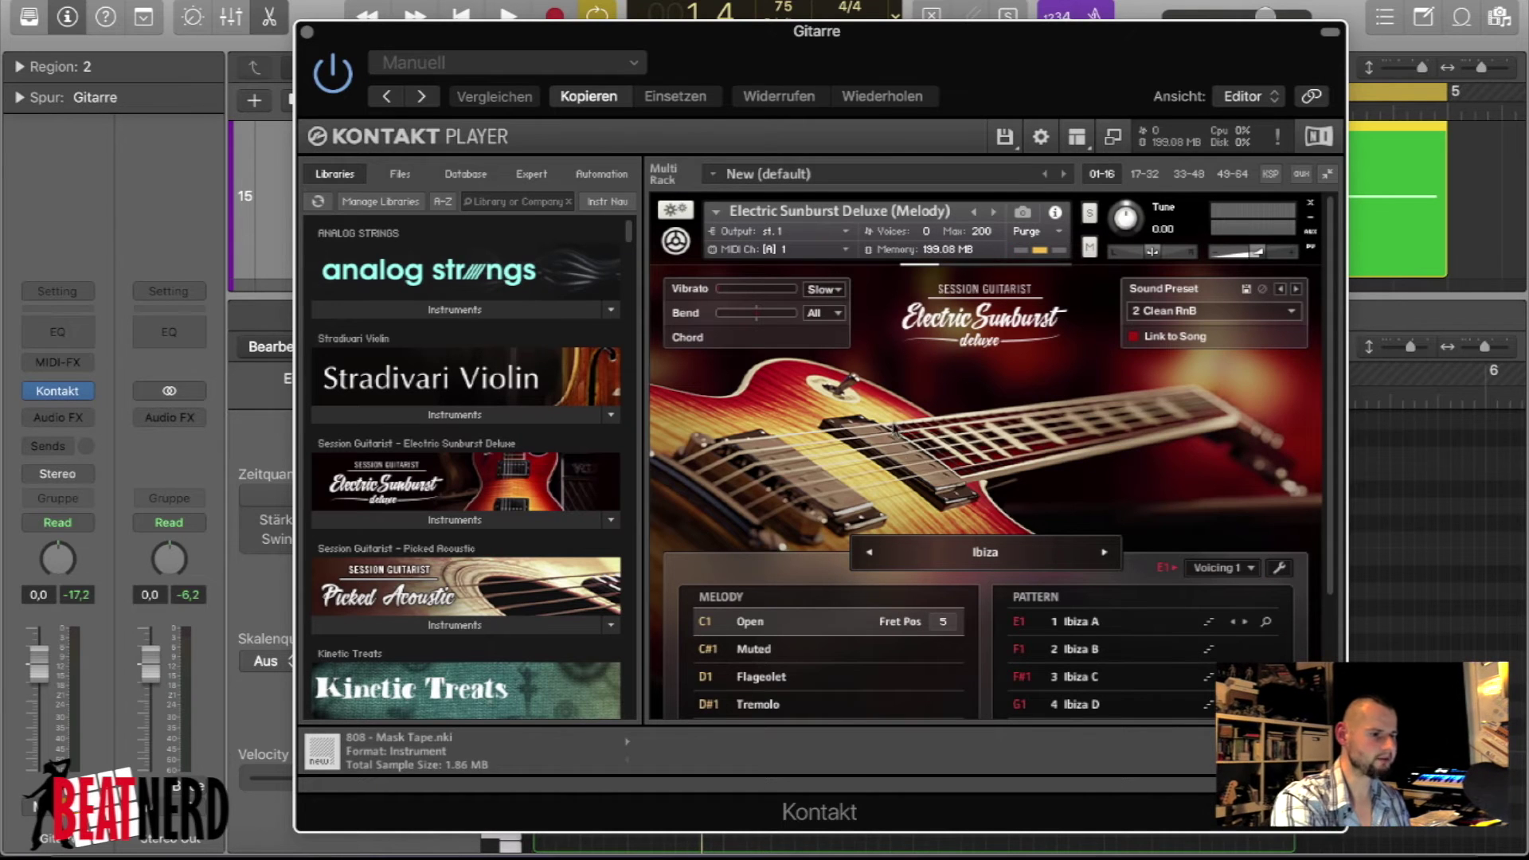
pyautogui.click(794, 651)
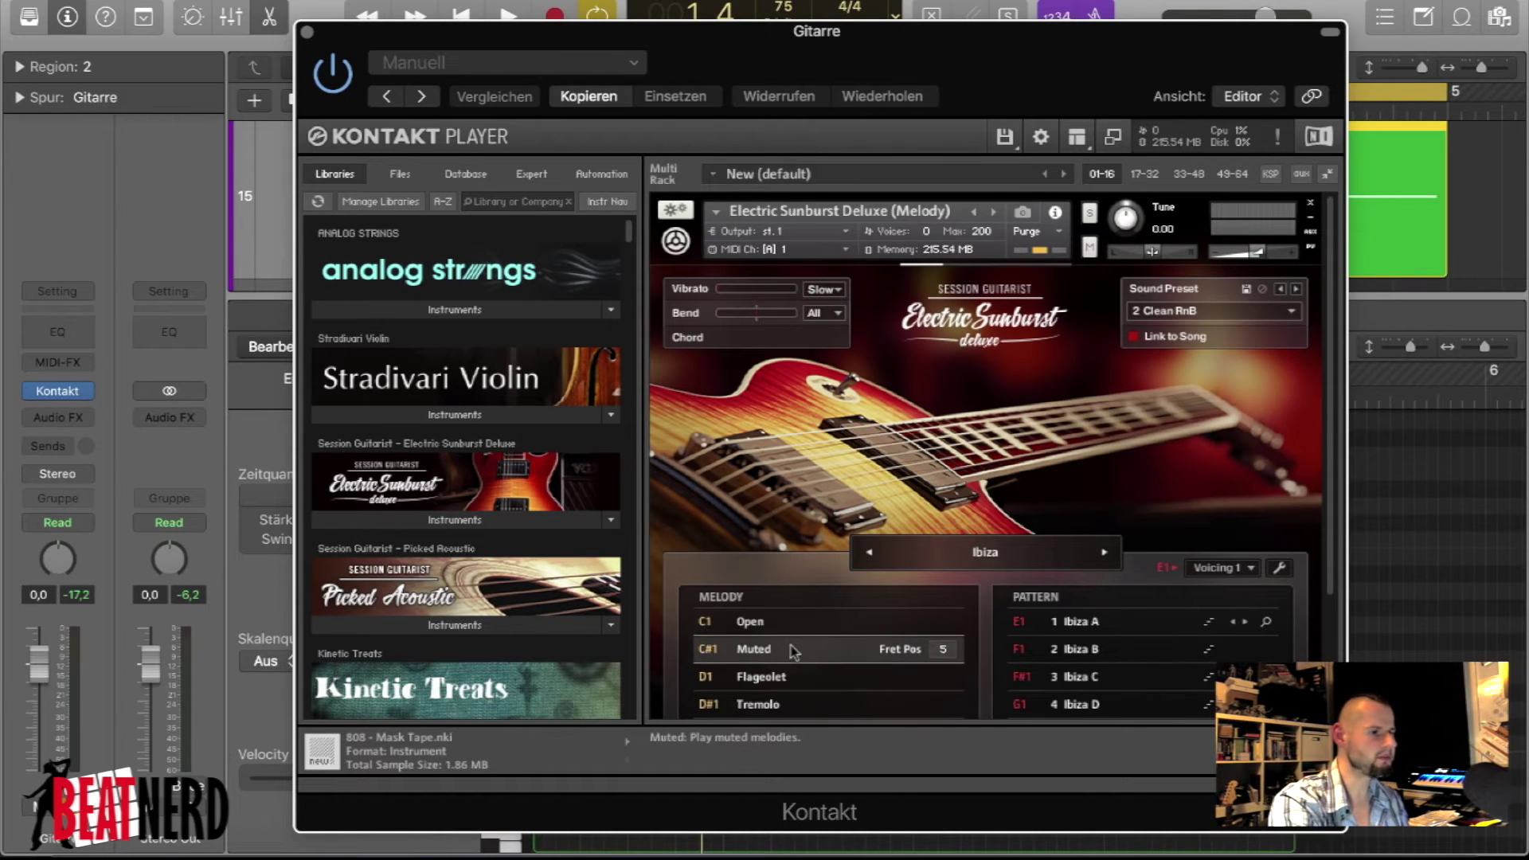
pyautogui.press('space')
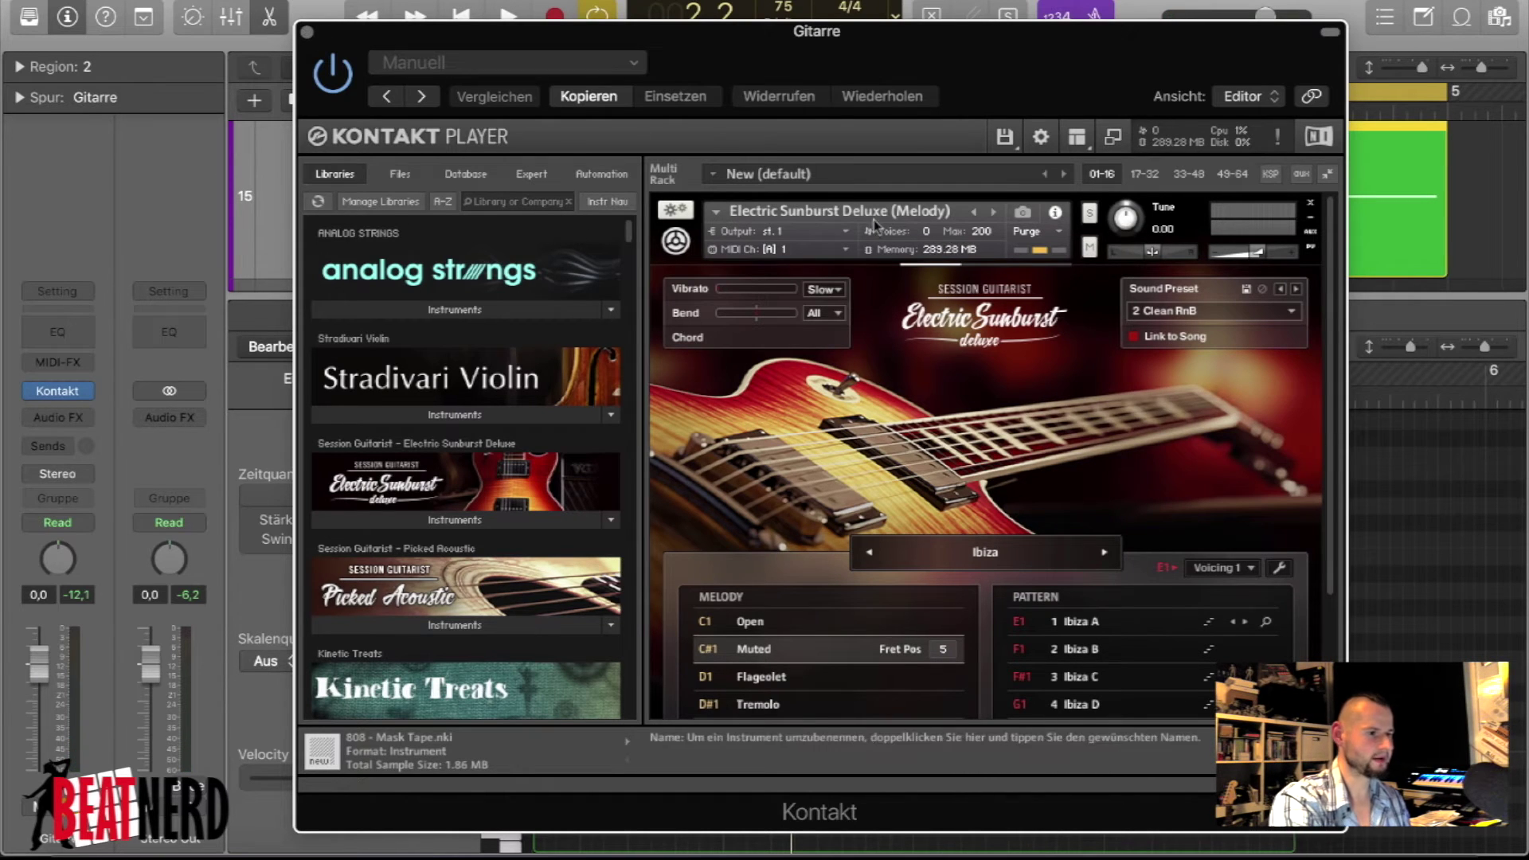
pyautogui.click(307, 32)
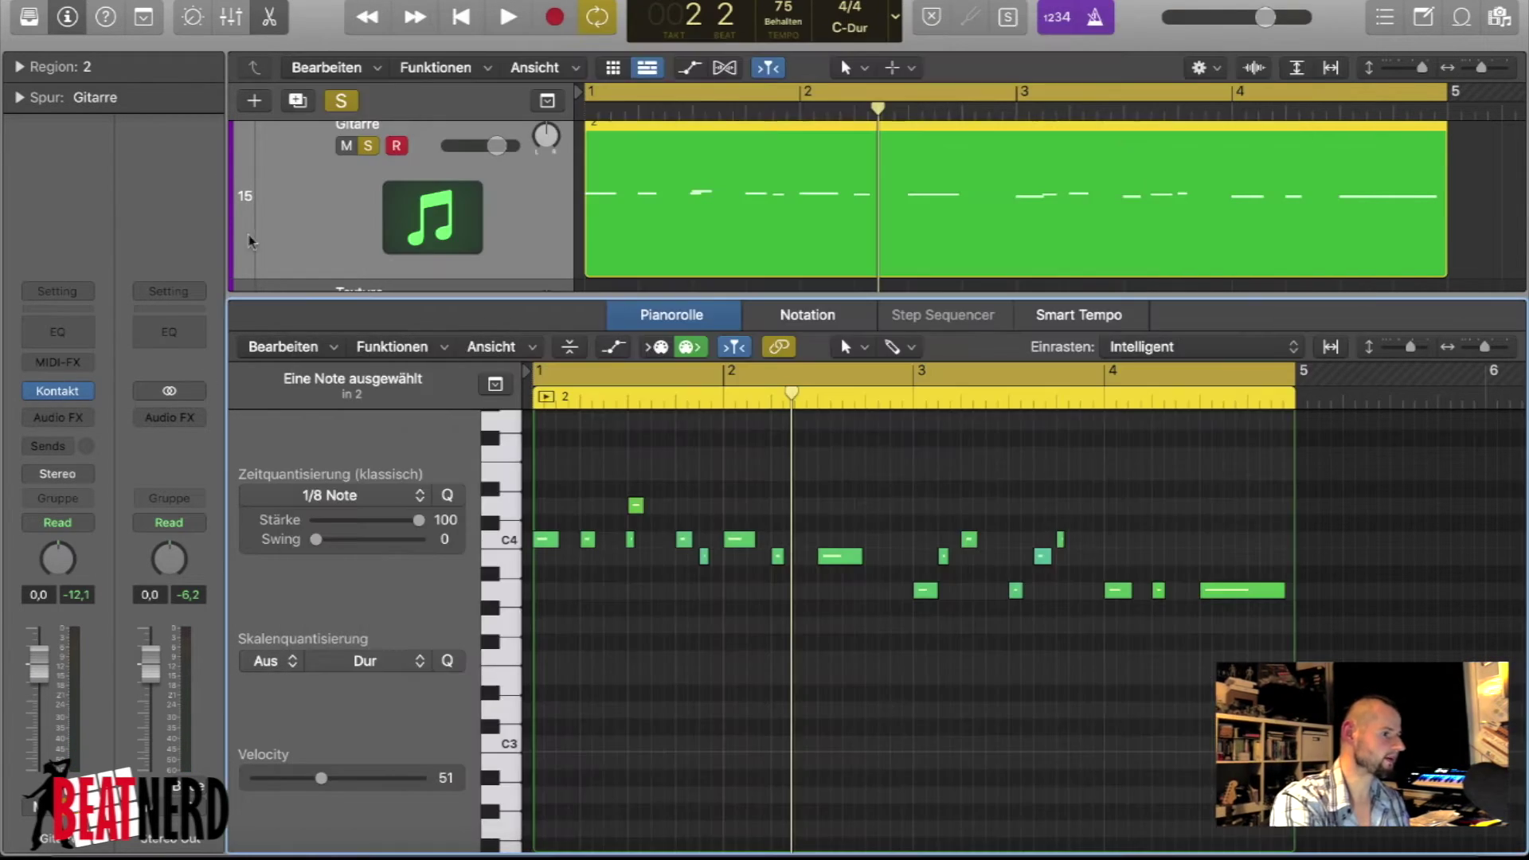
# - Insert the Soundtoys EchoBoy effect on the Gitarre track
pyautogui.click(81, 418)
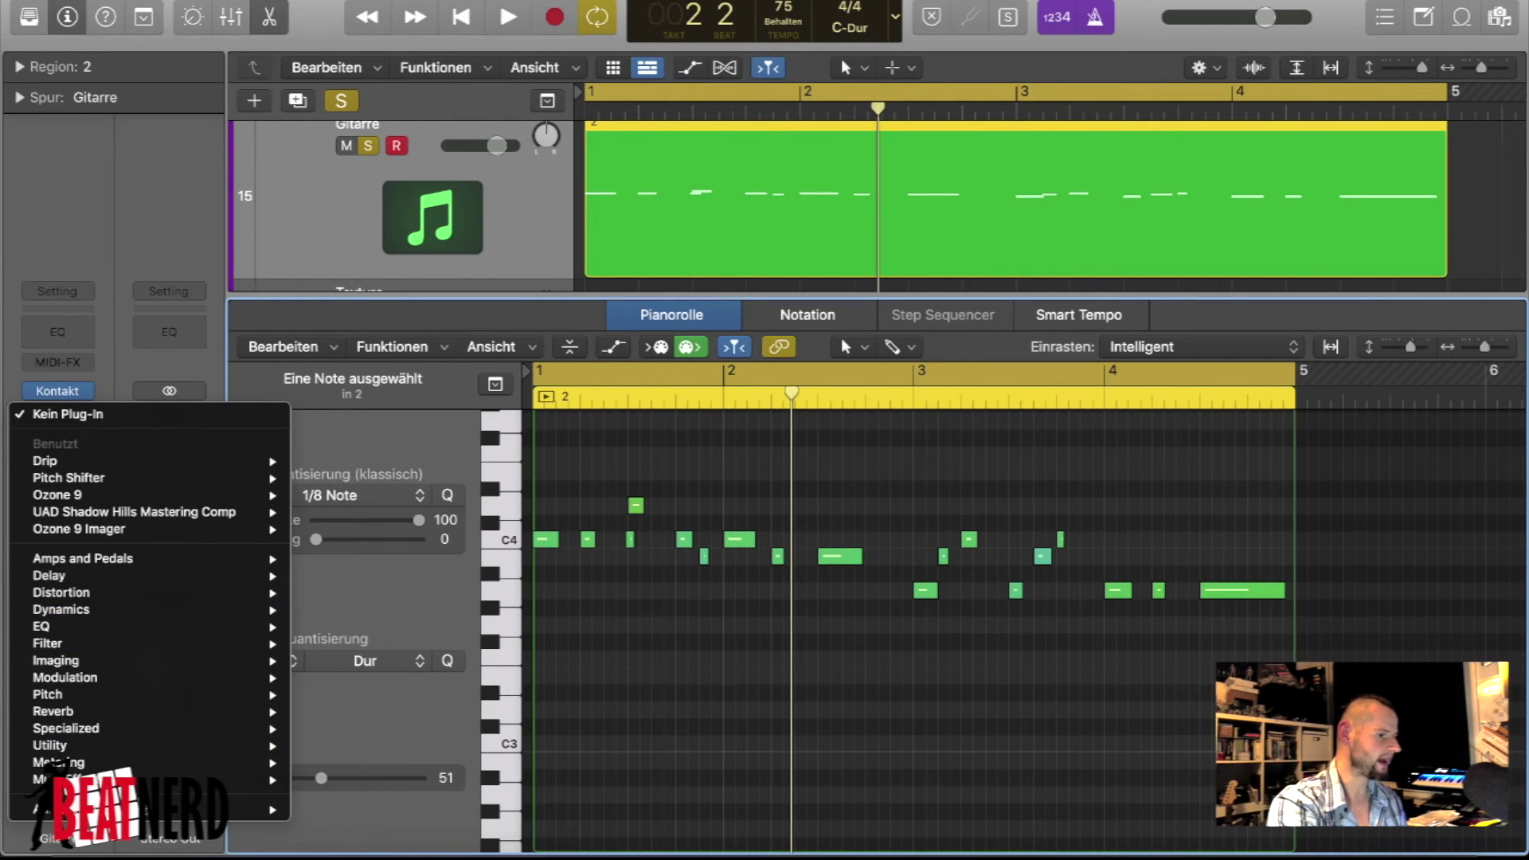
pyautogui.moveTo(159, 810)
pyautogui.moveTo(402, 756)
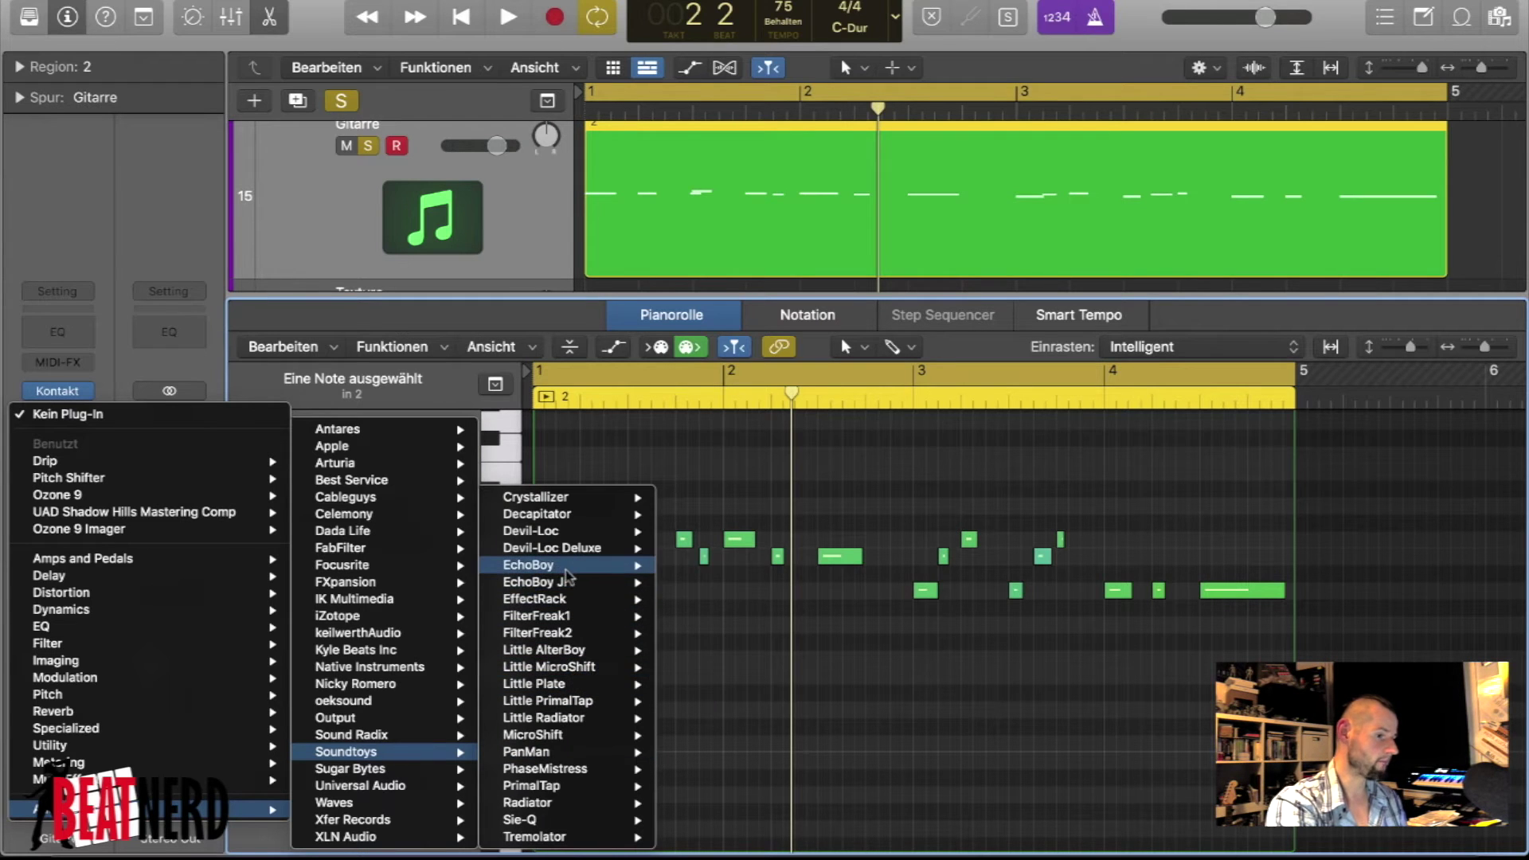
pyautogui.moveTo(567, 566)
pyautogui.press('Escape')
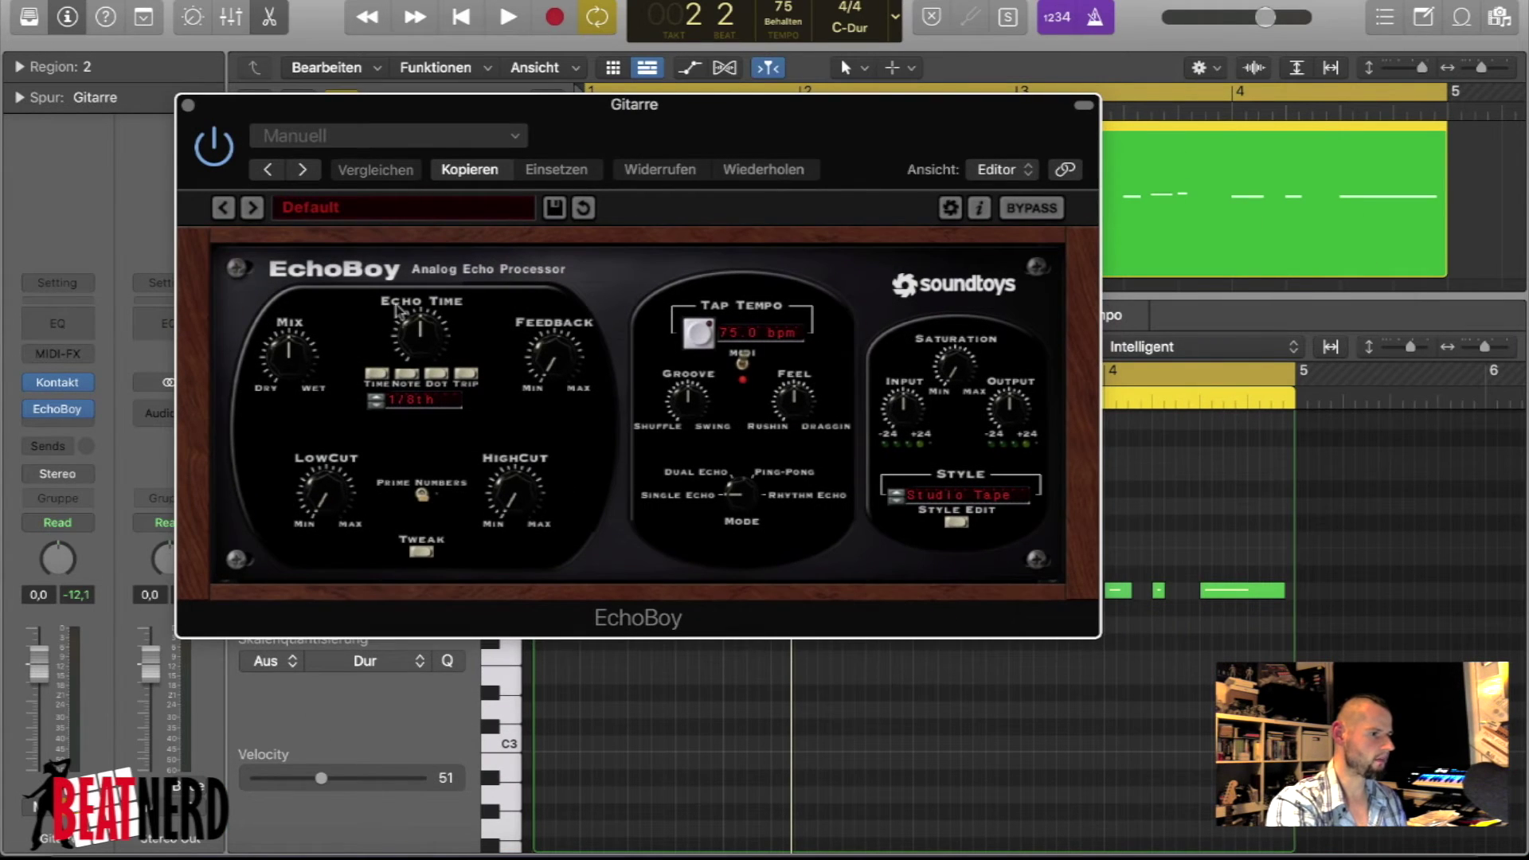
# - Audition EchoBoy presets while the guitar melody plays, settle on Tel Ray, and close the effect window and piano roll
pyautogui.click(252, 208)
pyautogui.press('space')
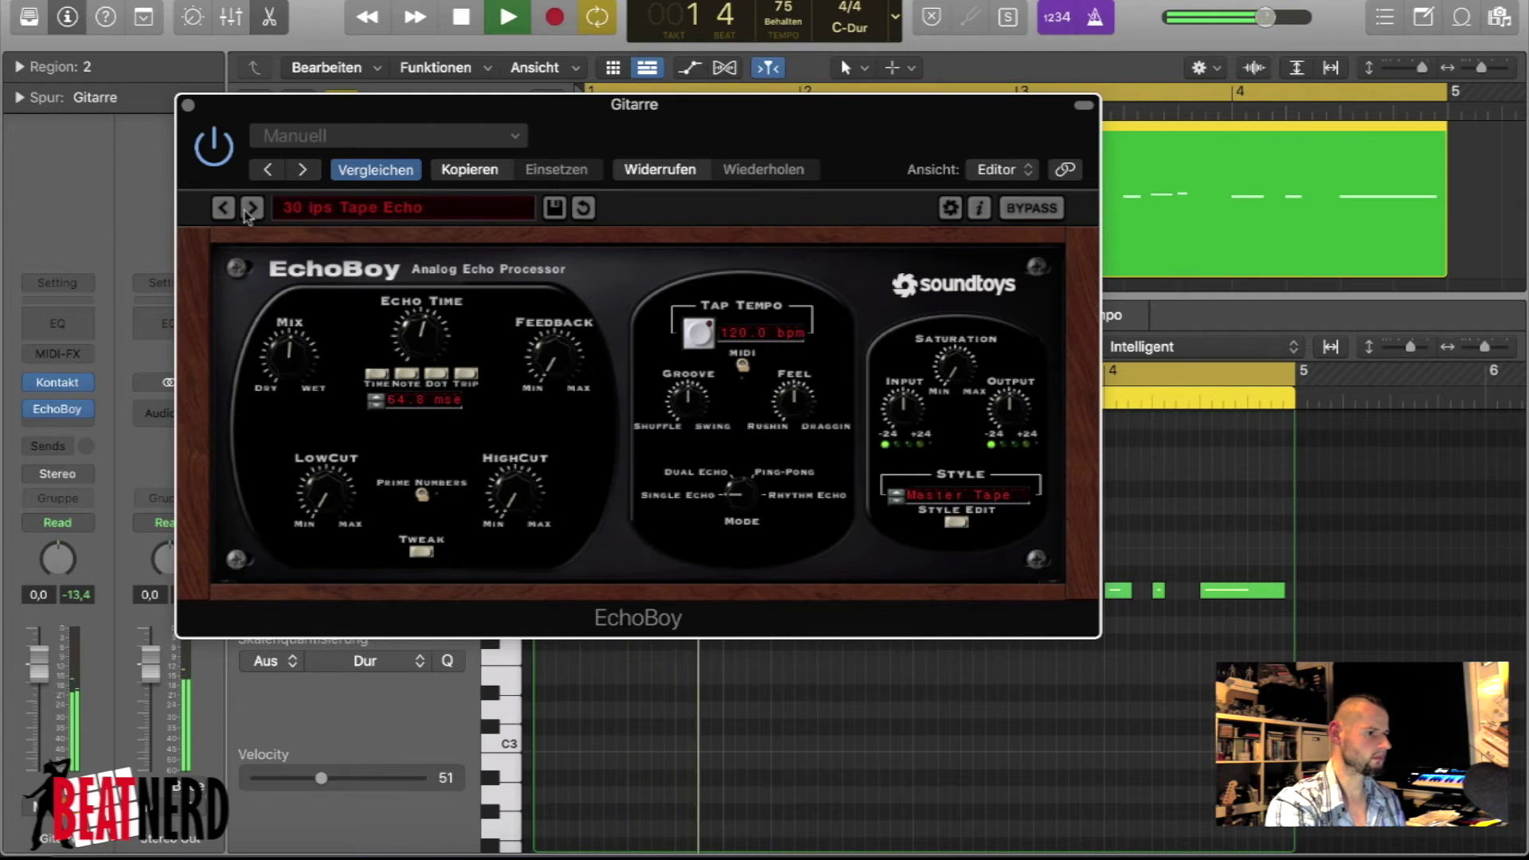
pyautogui.click(252, 207)
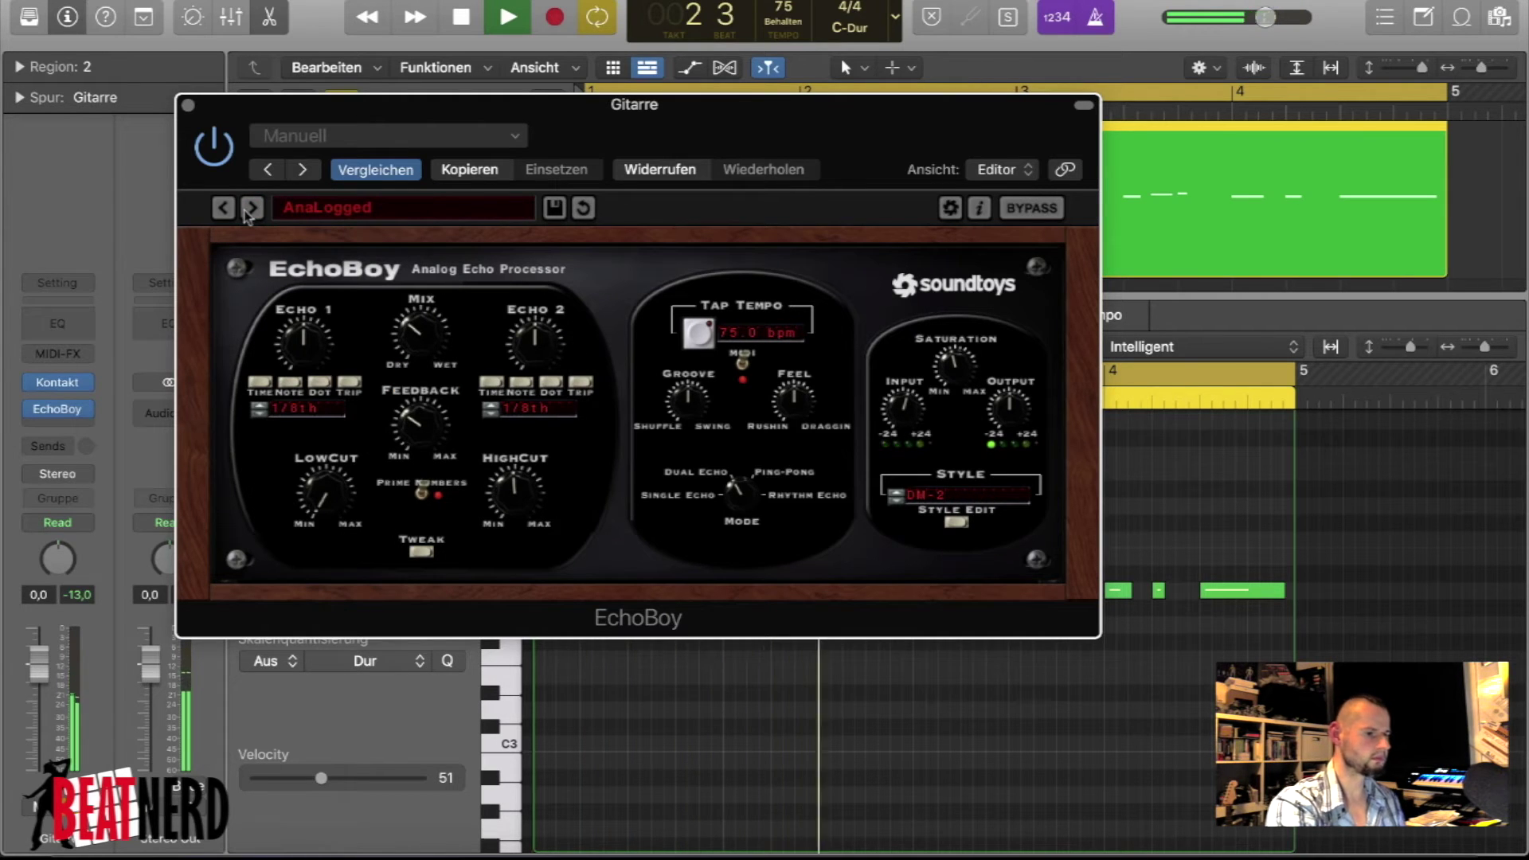
pyautogui.click(251, 208)
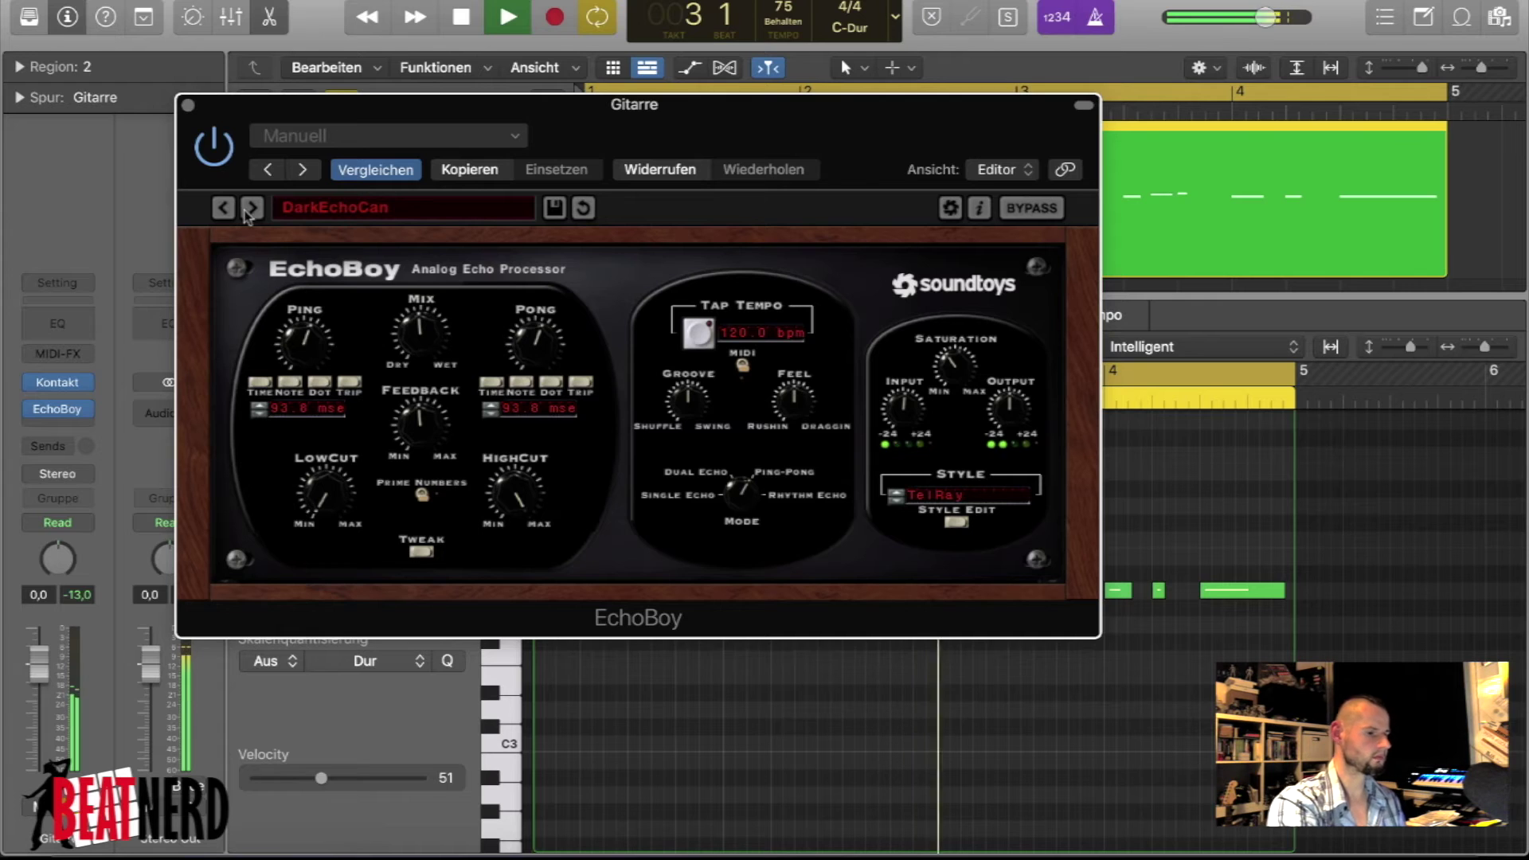
pyautogui.click(247, 212)
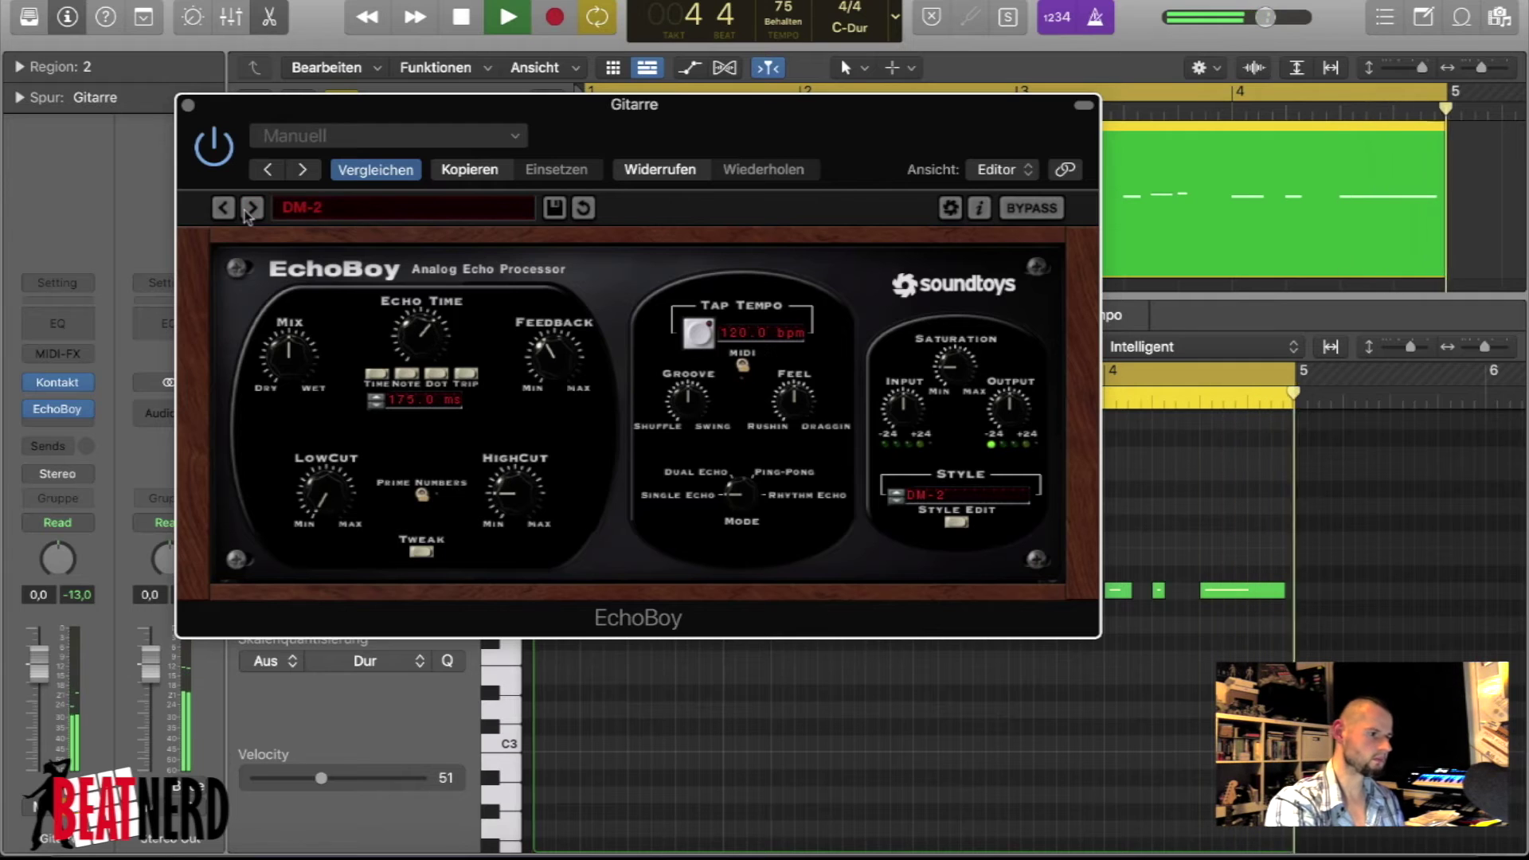
pyautogui.click(249, 208)
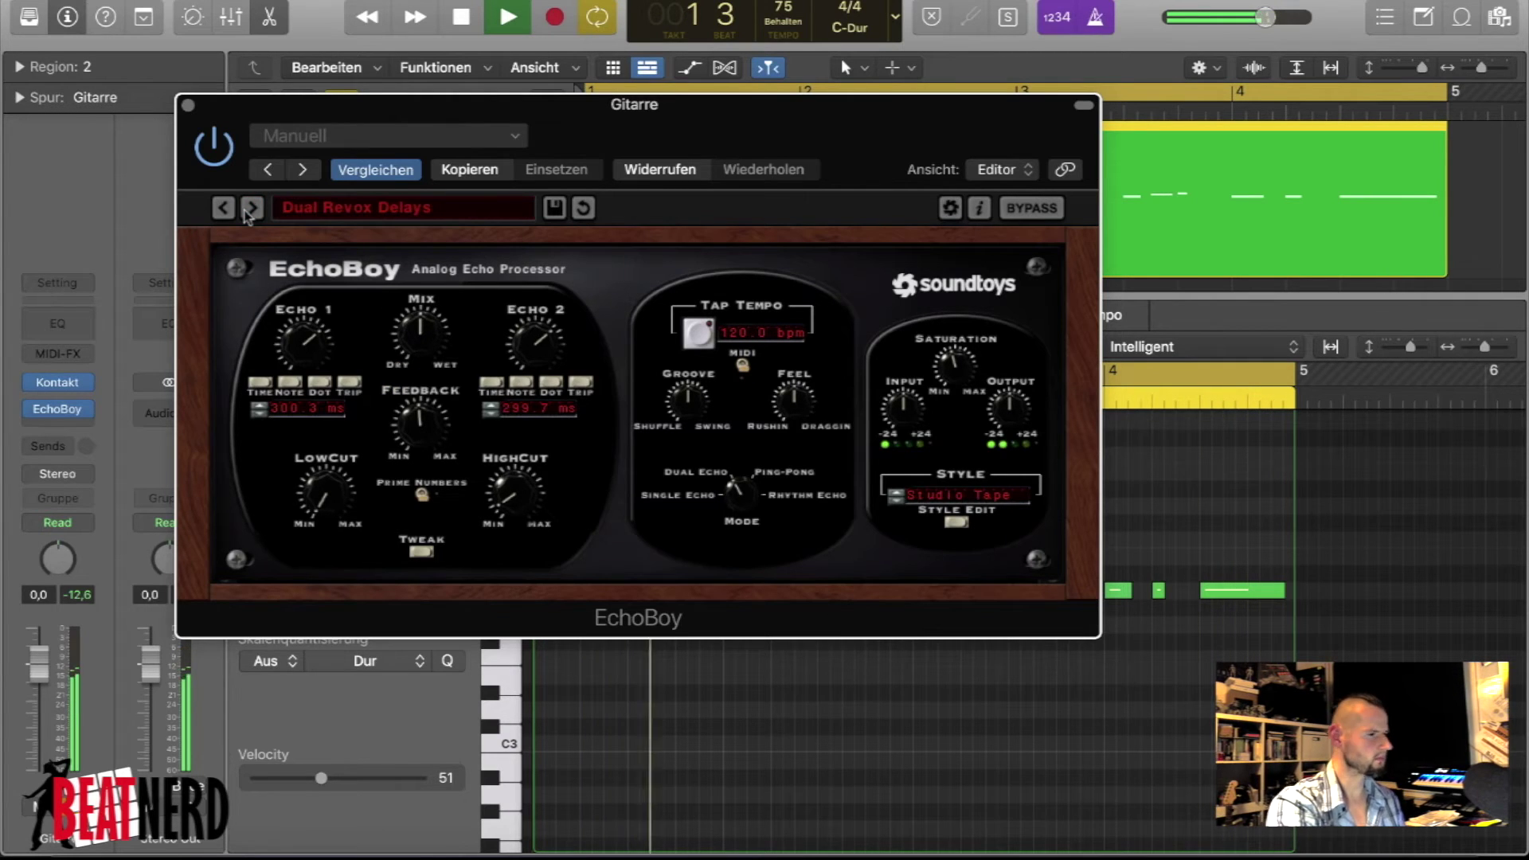
pyautogui.click(251, 208)
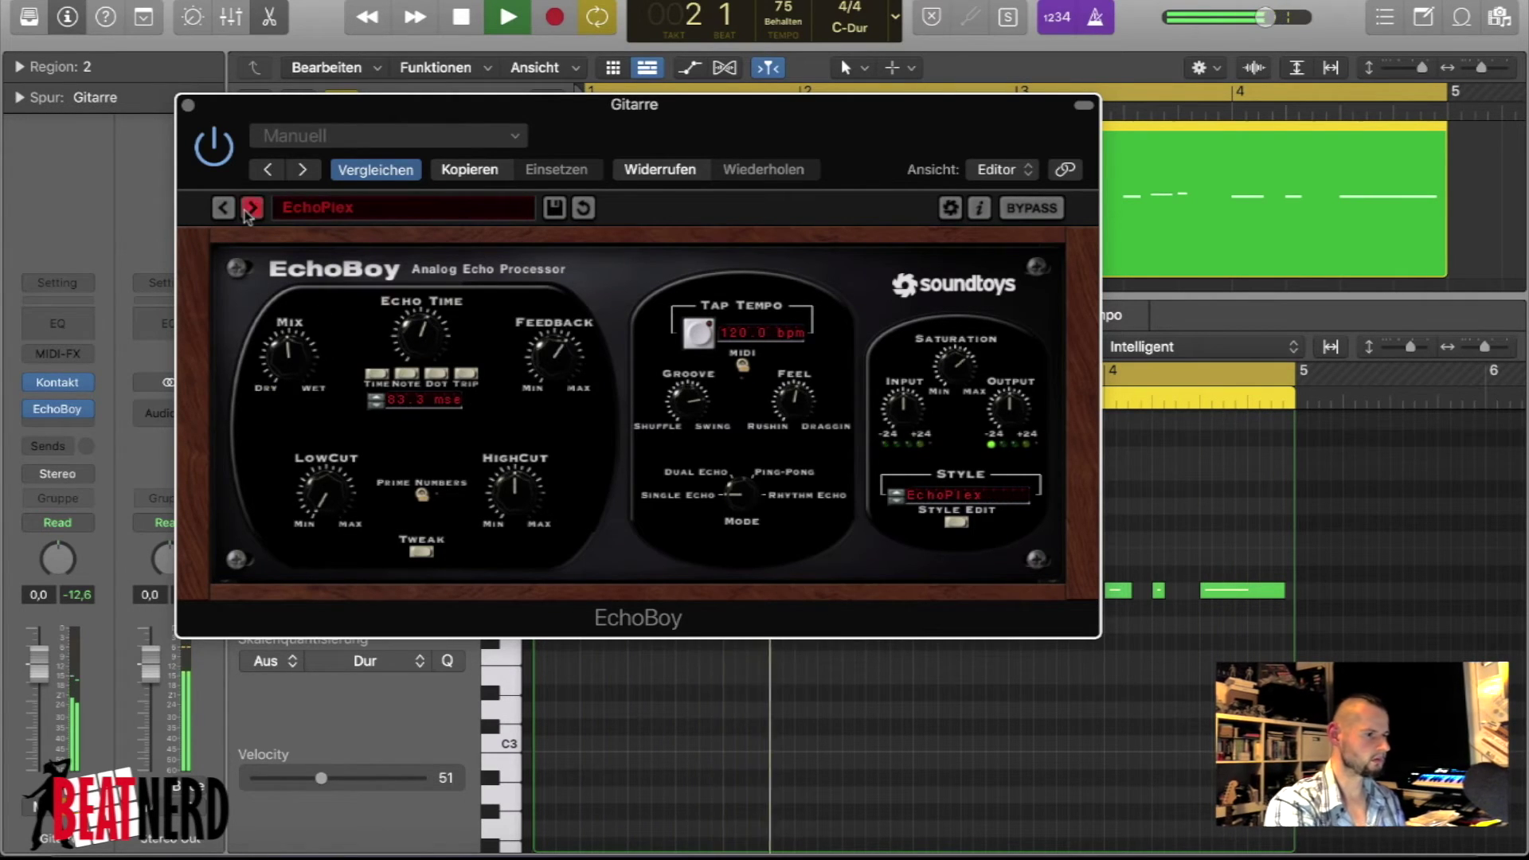
pyautogui.click(251, 209)
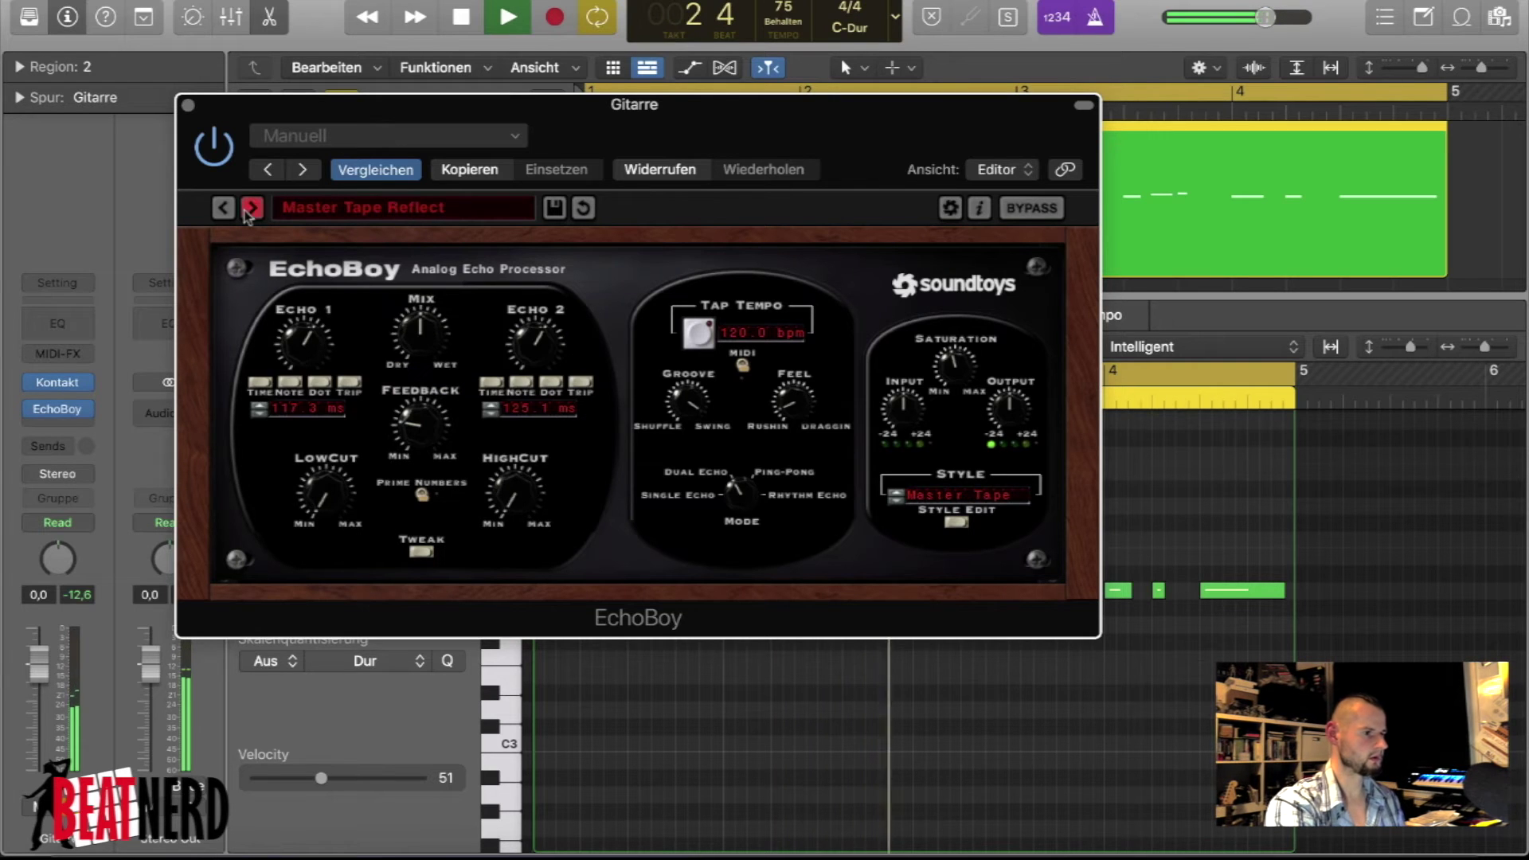
pyautogui.click(251, 208)
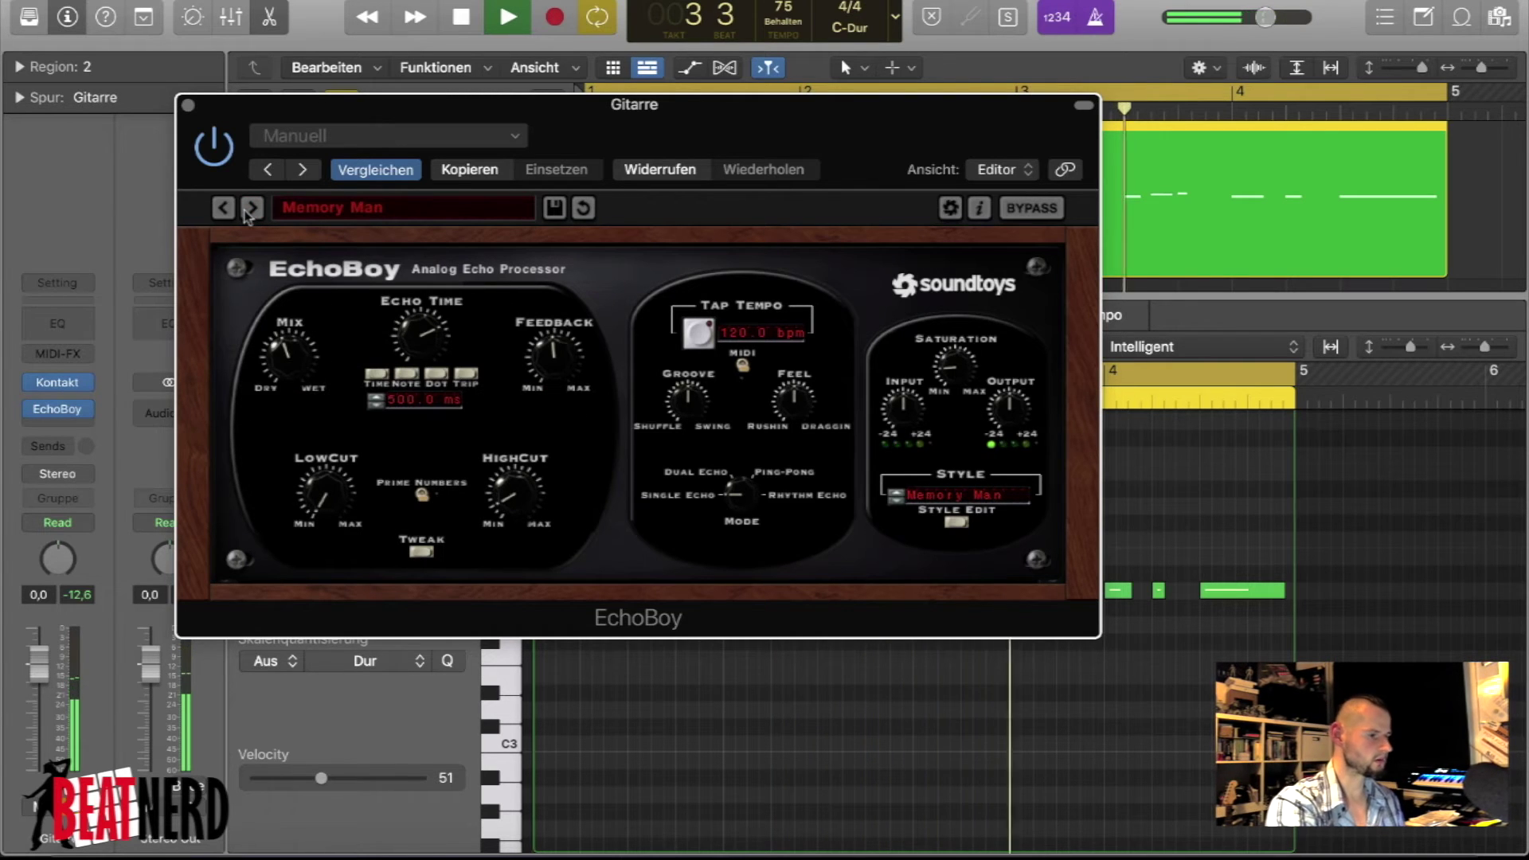
pyautogui.click(252, 209)
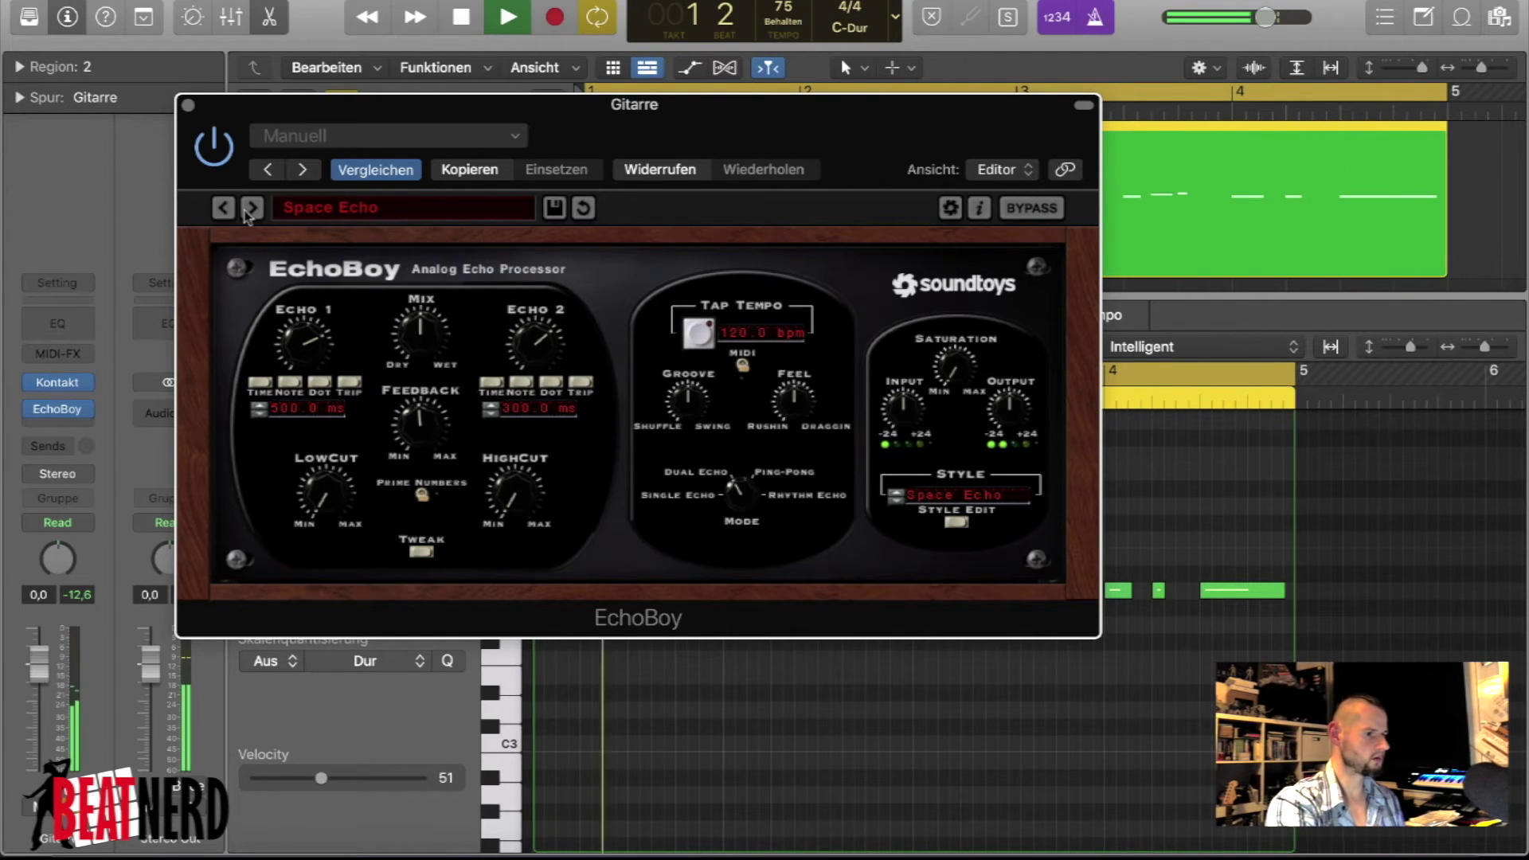
pyautogui.click(251, 209)
pyautogui.click(252, 209)
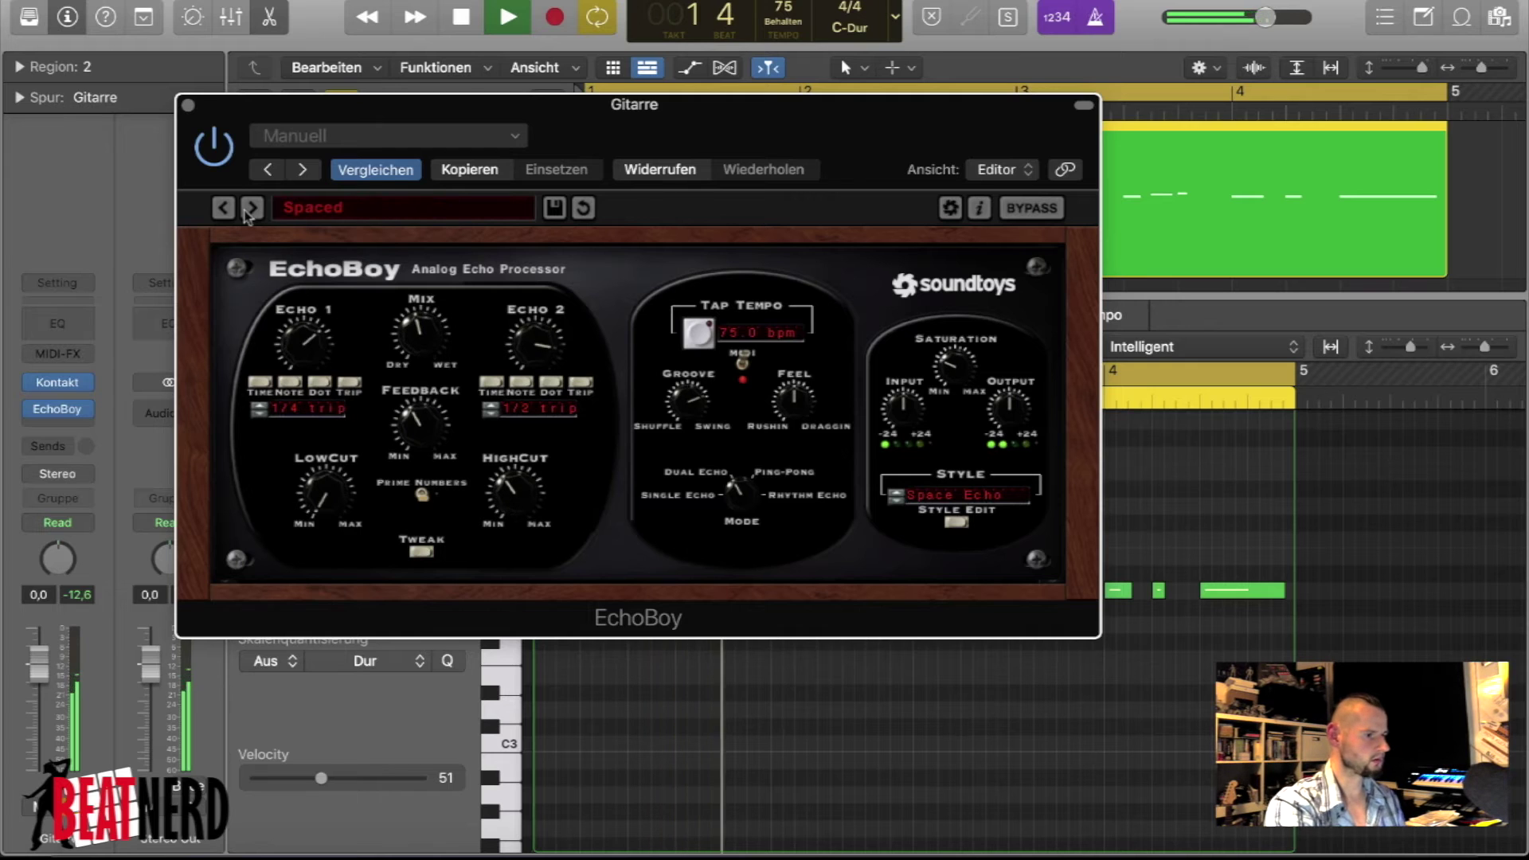
pyautogui.click(252, 209)
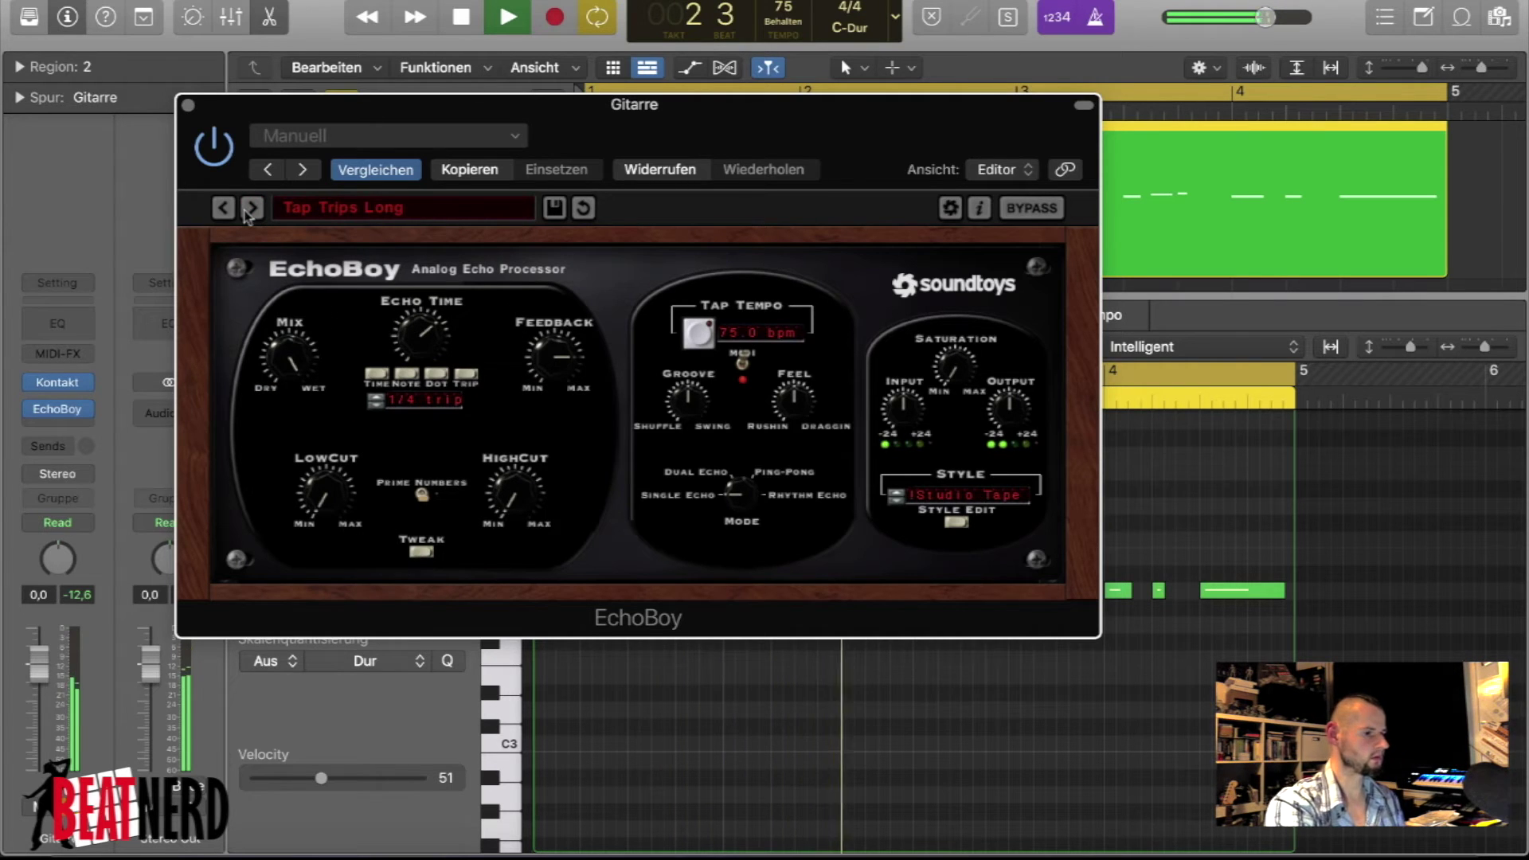
pyautogui.click(252, 208)
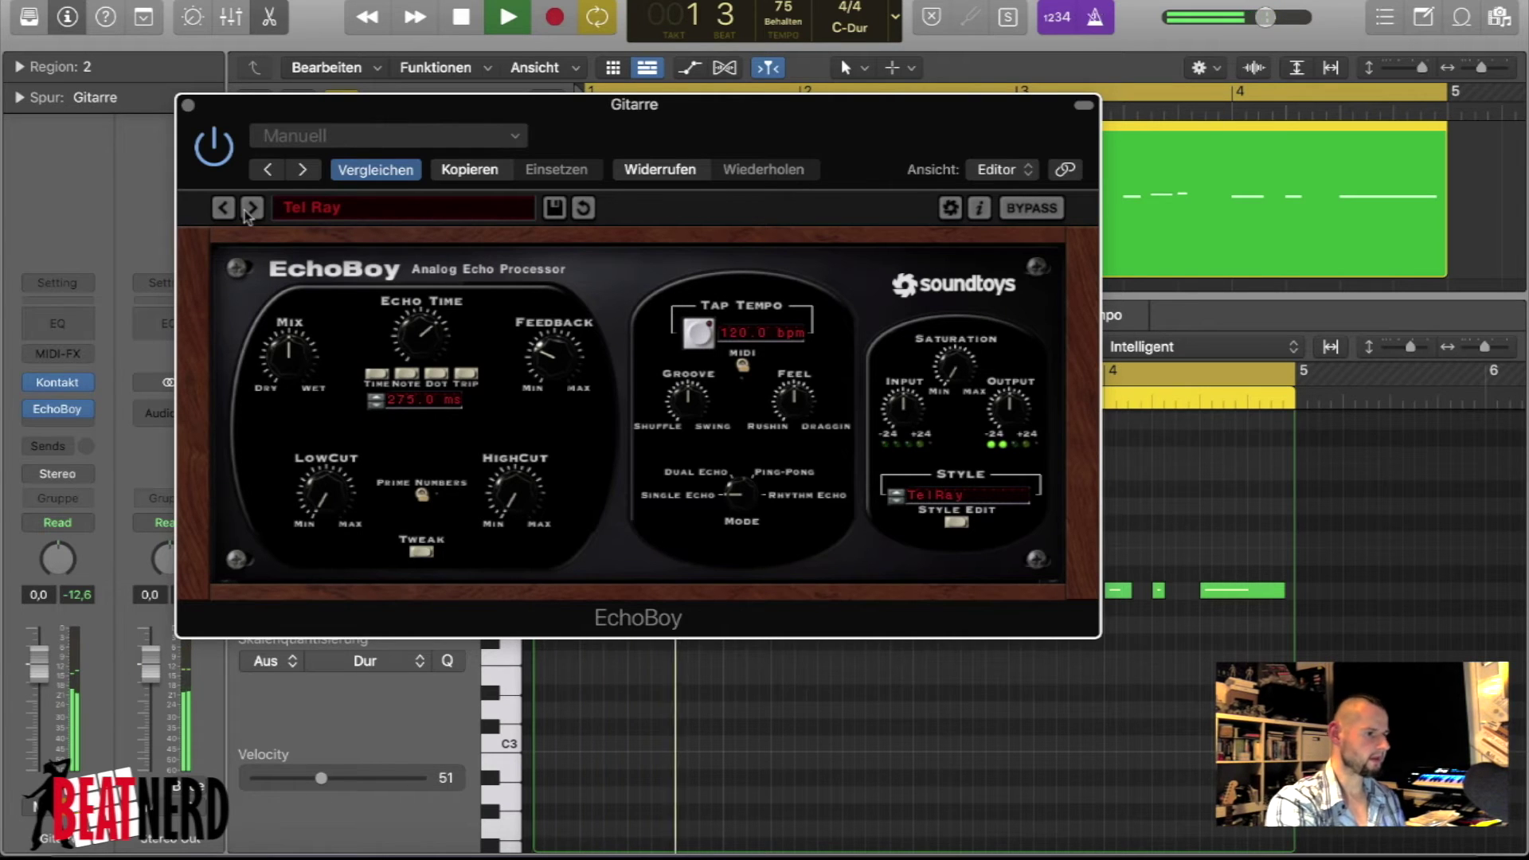
pyautogui.press('space')
pyautogui.click(188, 105)
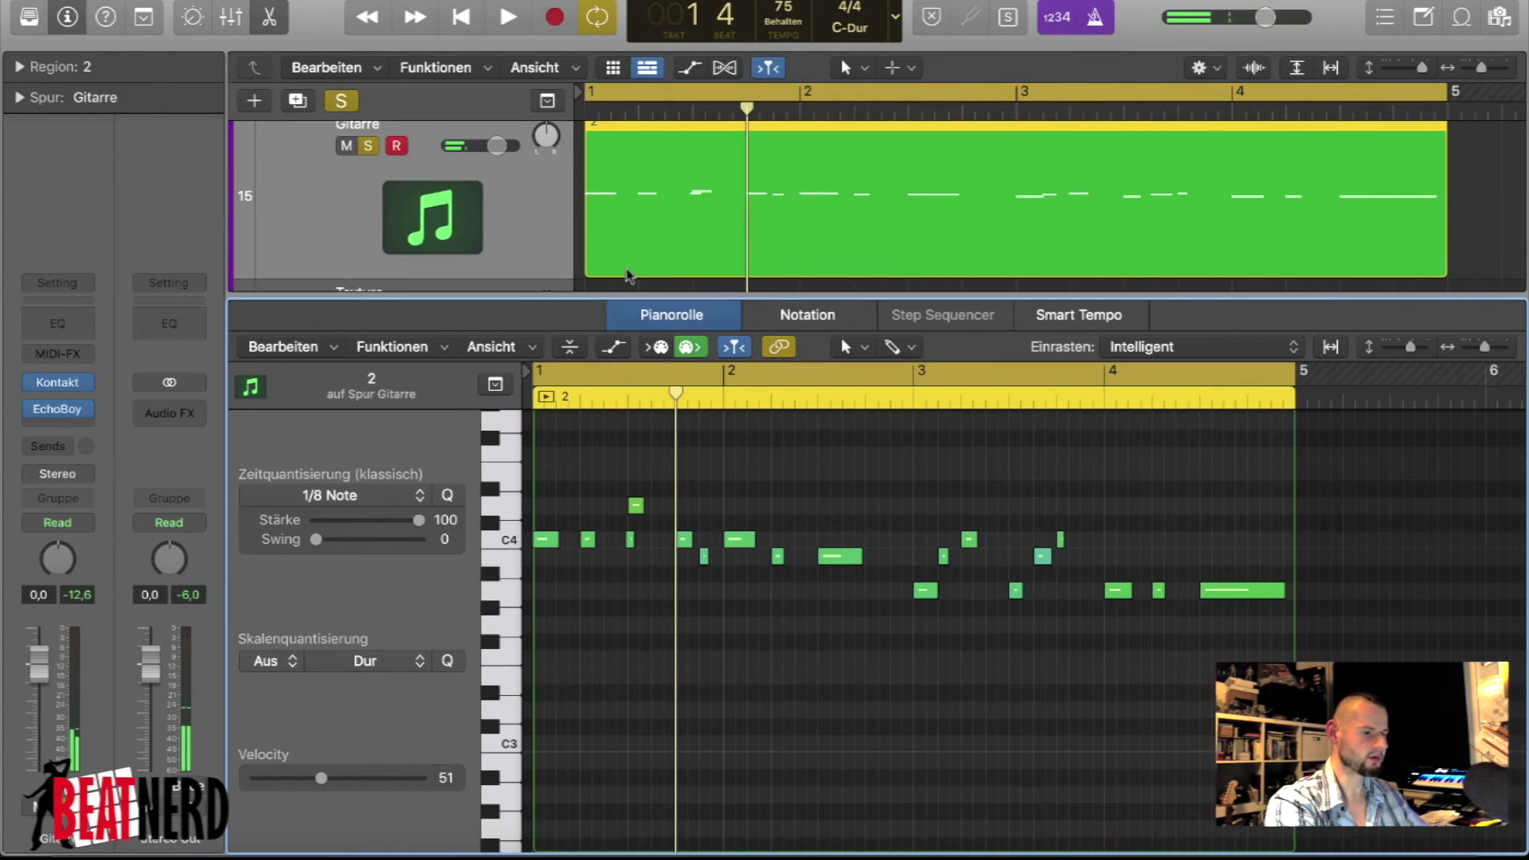
pyautogui.press('e')
pyautogui.scroll(6, 644, 279)
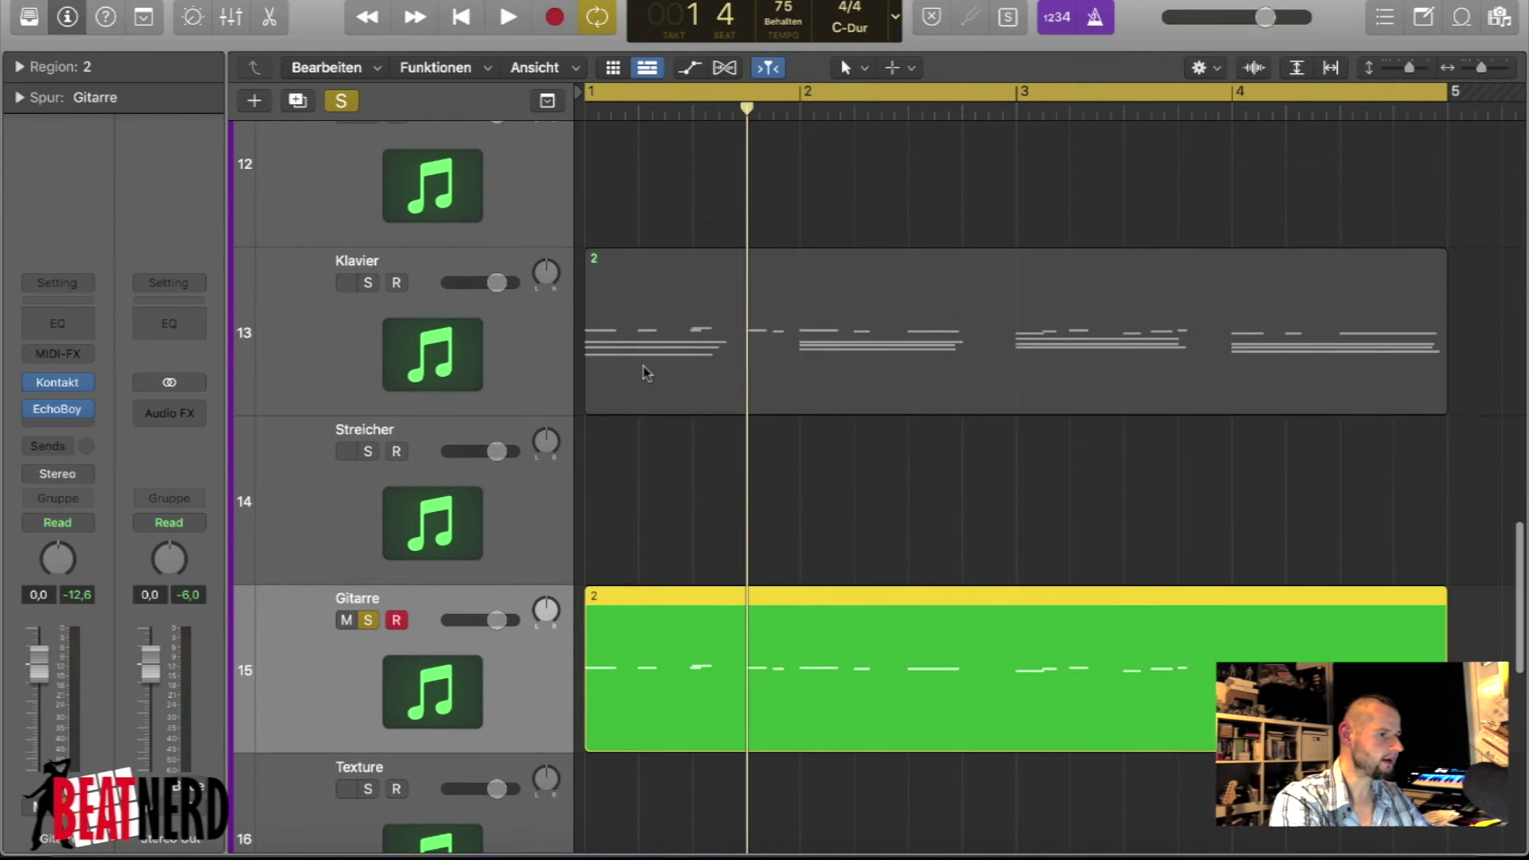
pyautogui.click(644, 373)
pyautogui.press('e')
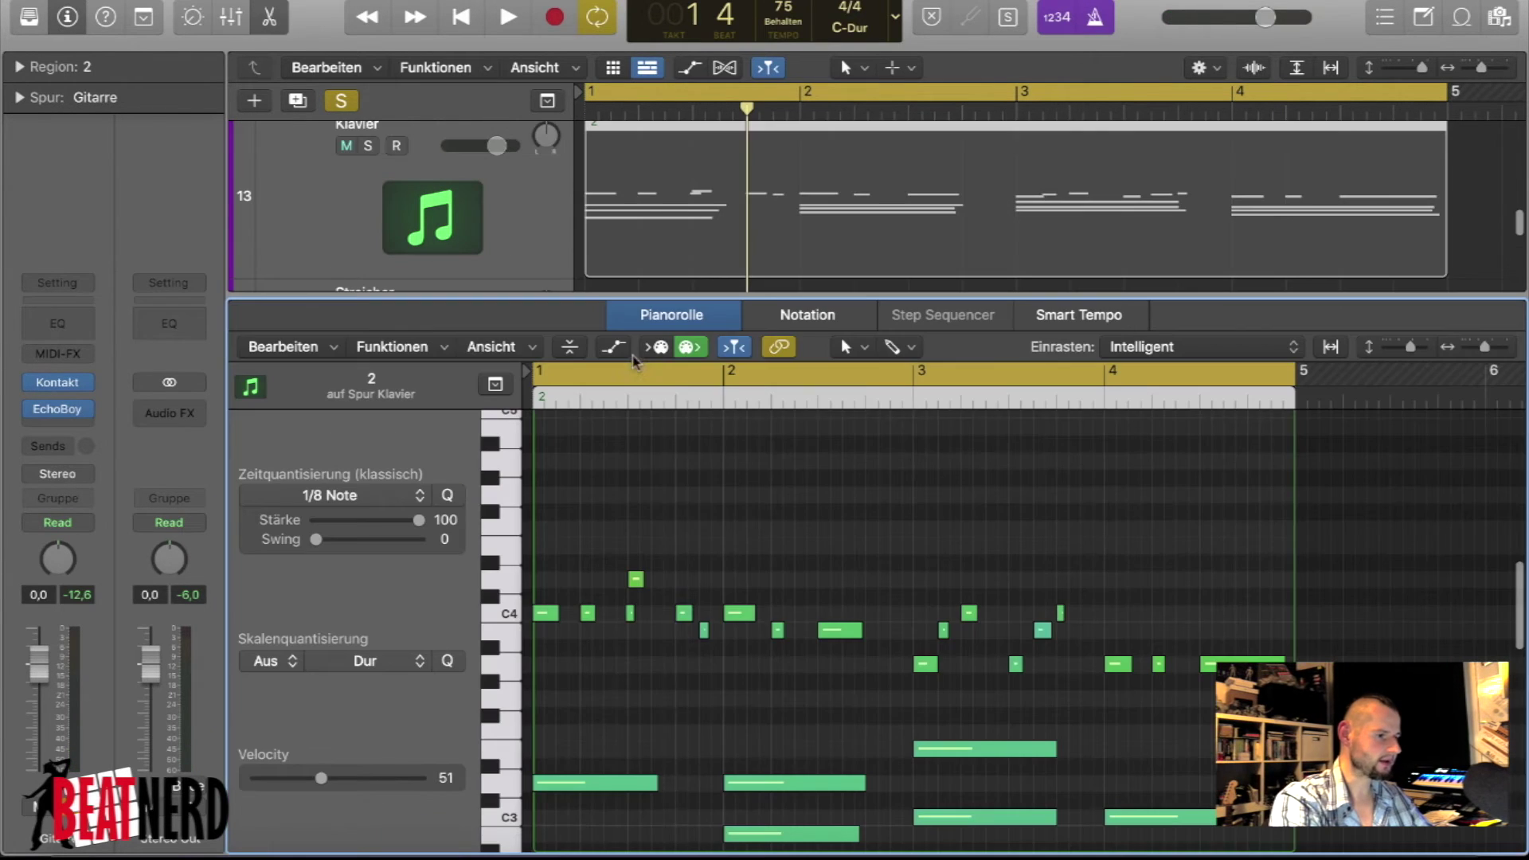
pyautogui.press('e')
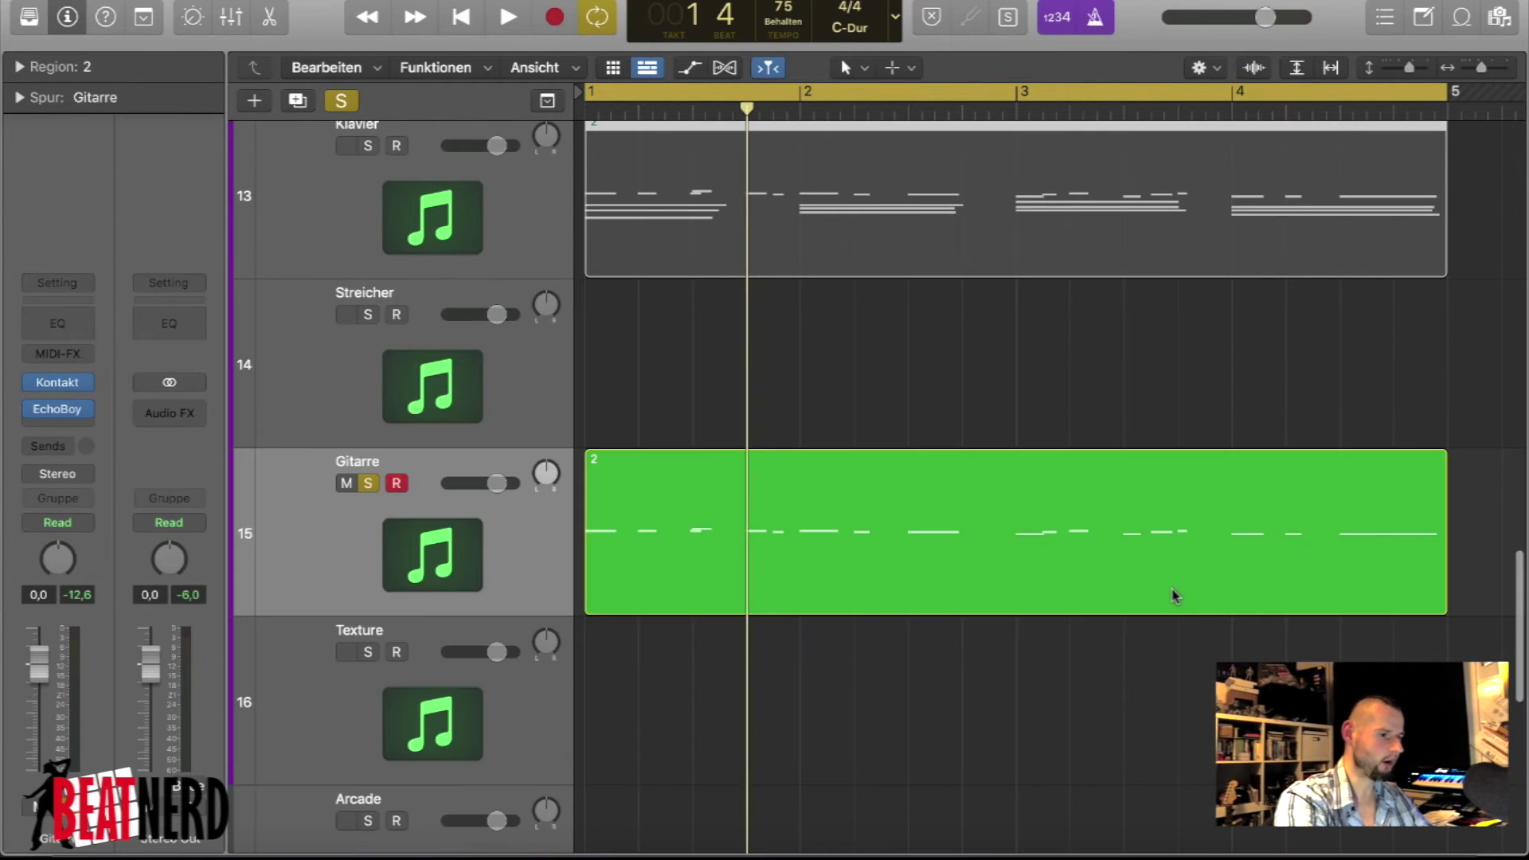
# - Copy the full Klavier region and park the copy far down the timeline on the Klavier track, beyond bar 177
pyautogui.press('super+Left')
pyautogui.scroll(-5, 916, 439)
pyautogui.scroll(4, 915, 437)
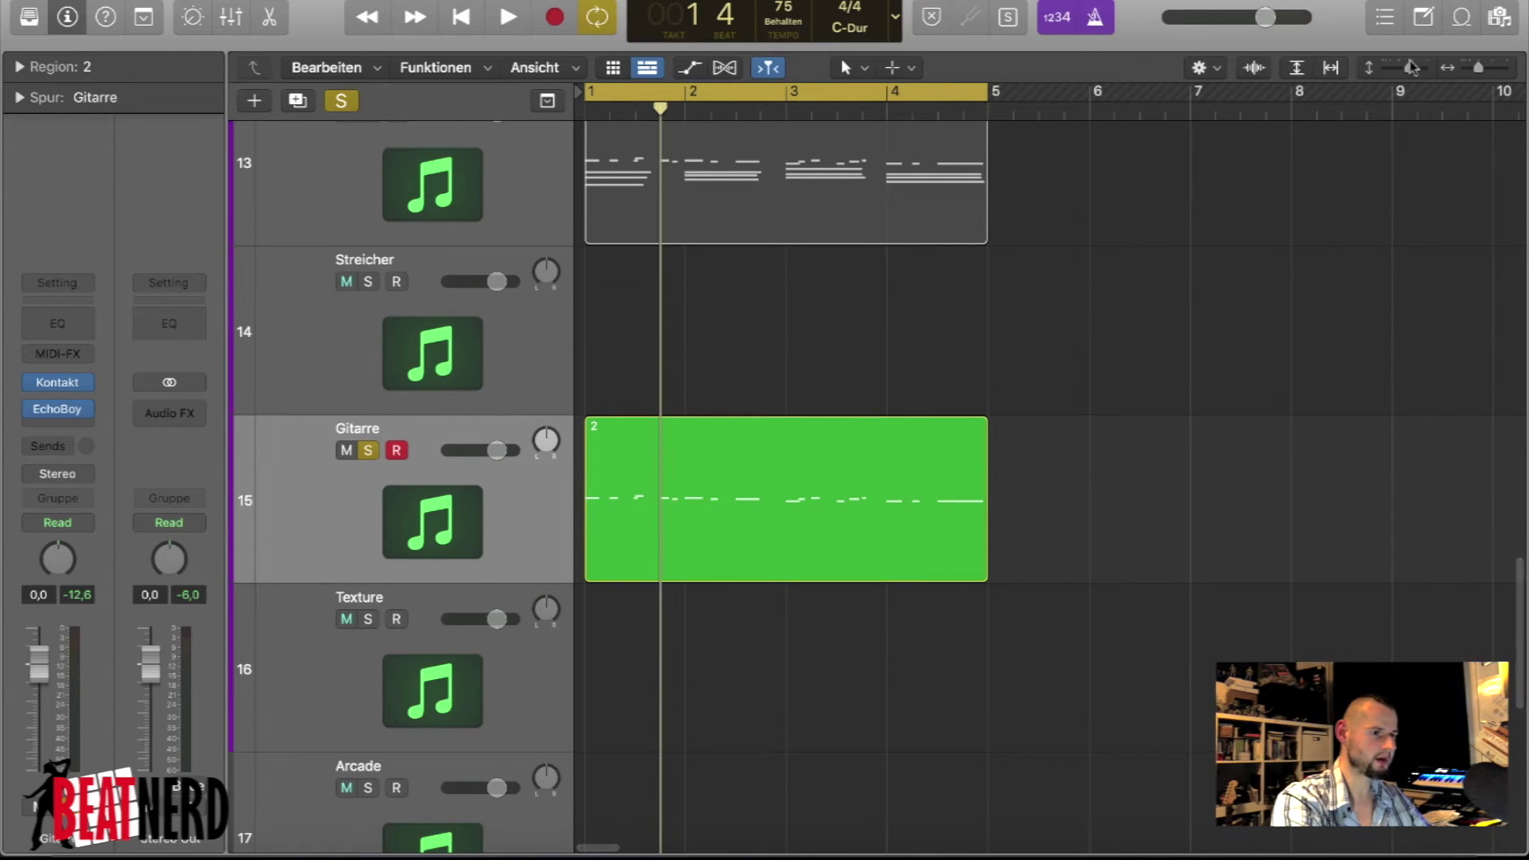
pyautogui.press('super+Up')
pyautogui.click(683, 424)
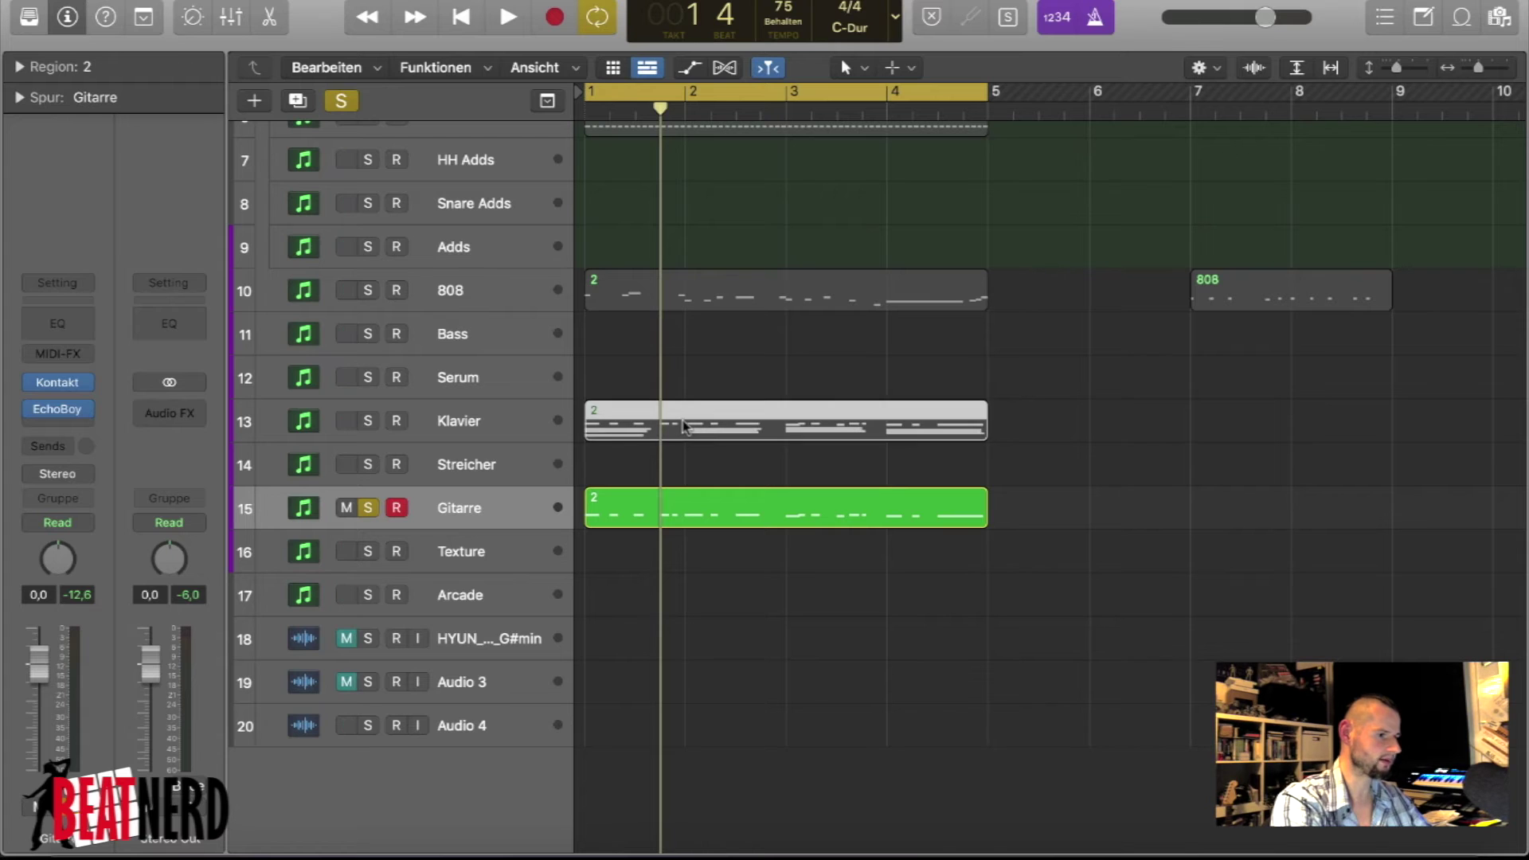
pyautogui.moveTo(683, 424); pyautogui.dragTo(1385, 590)
pyautogui.scroll(-10, 1033, 624)
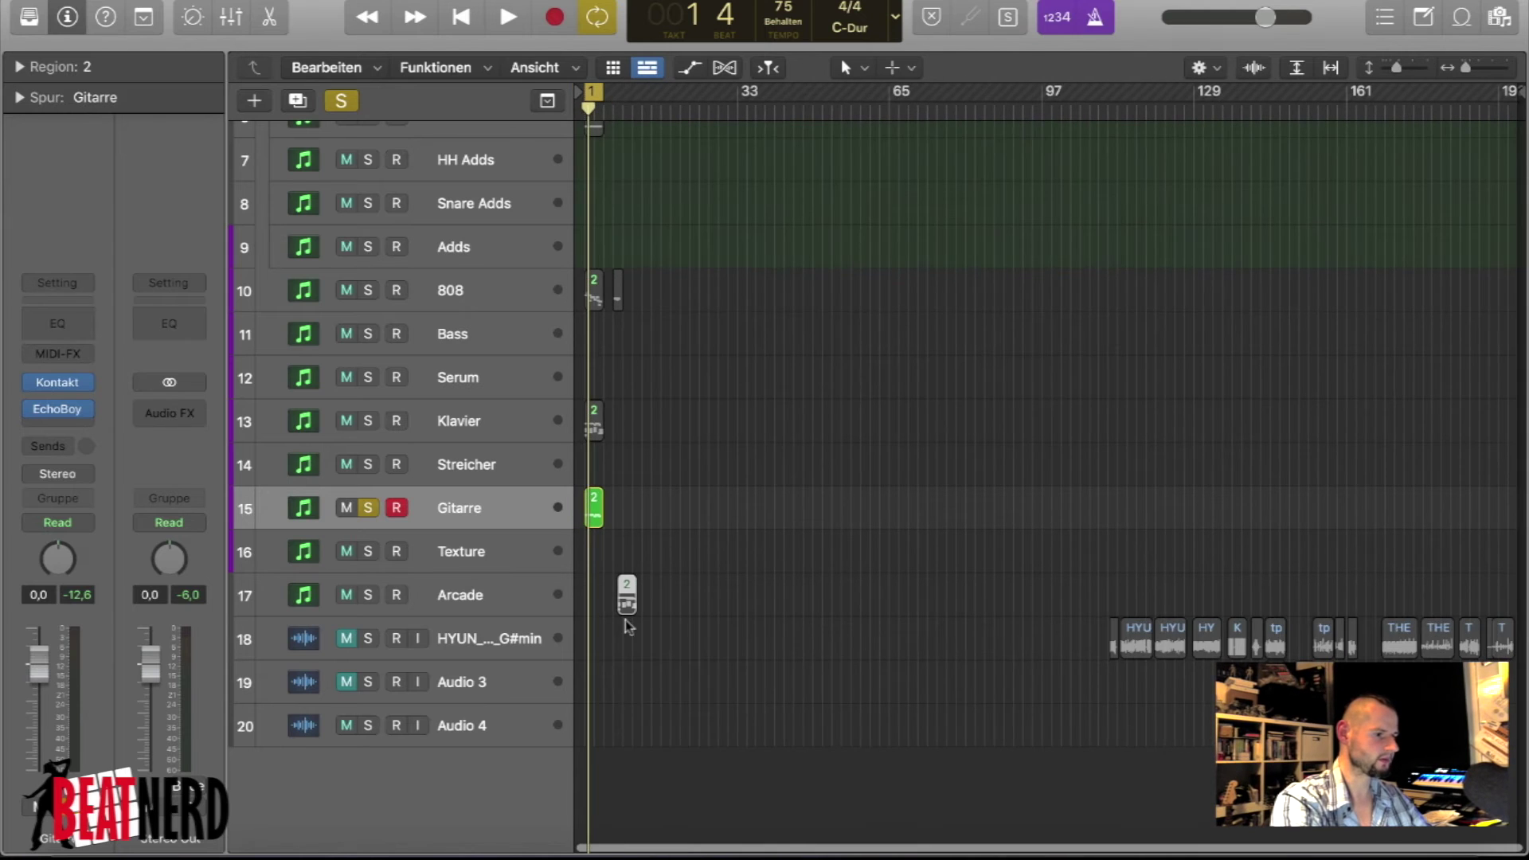
pyautogui.moveTo(627, 601); pyautogui.dragTo(1439, 437)
pyautogui.press('z')
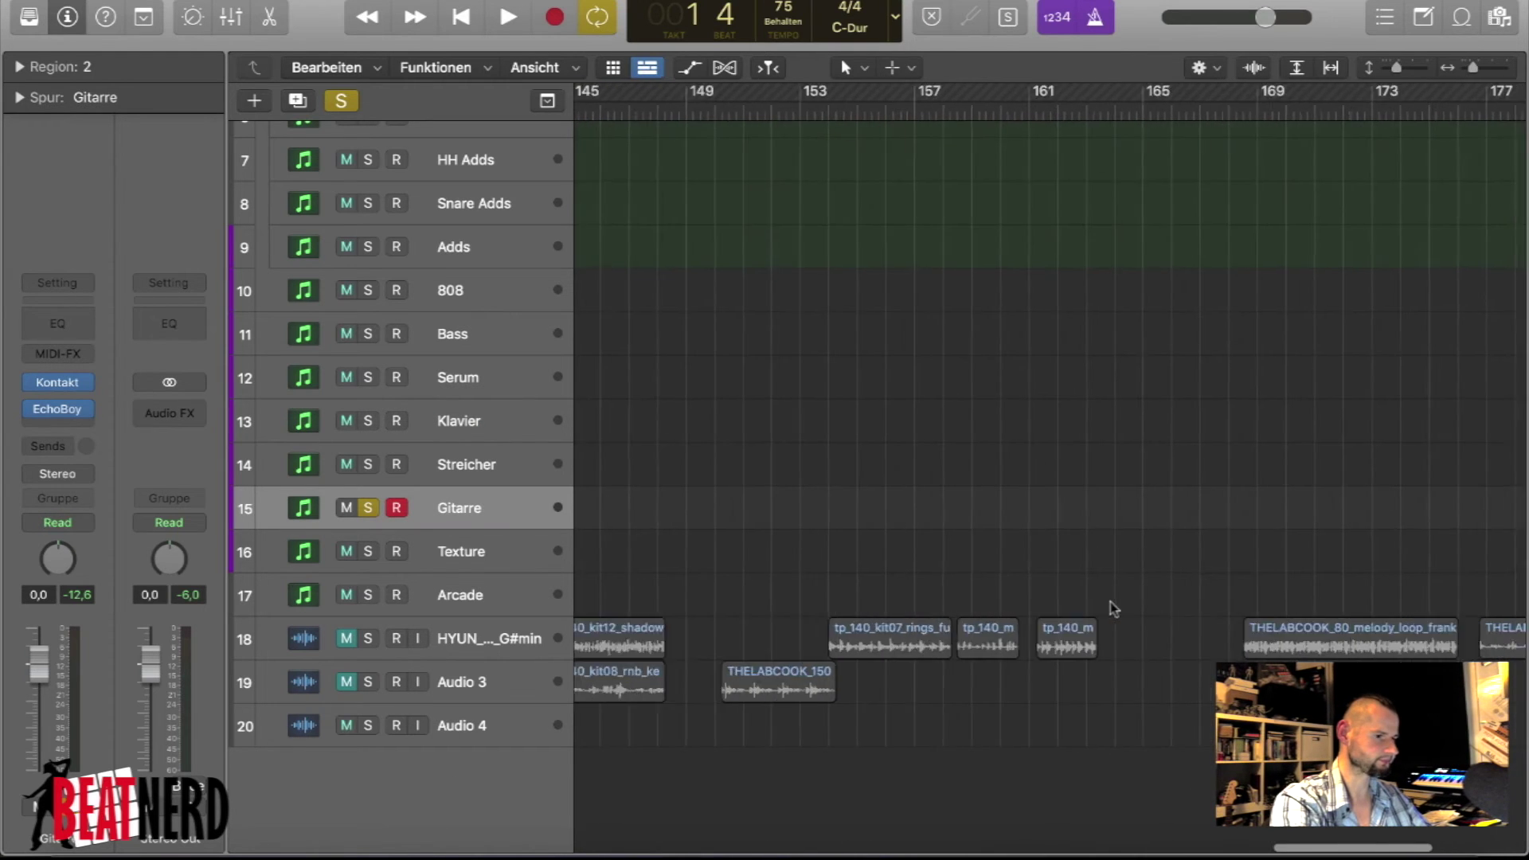
pyautogui.press('z')
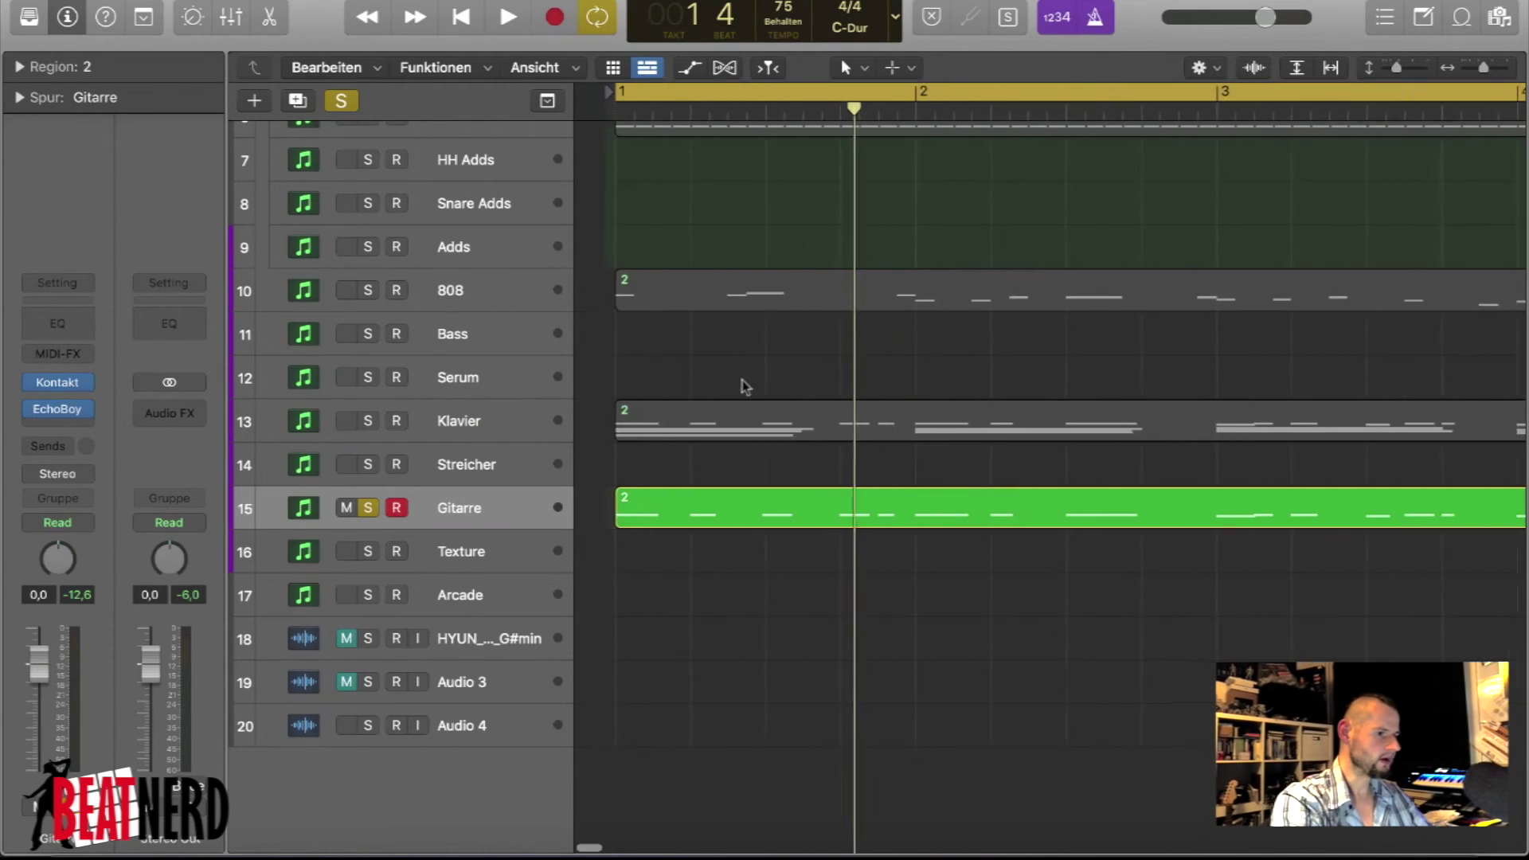
# - Delete all melody notes above the chords in the original Klavier region at bar 1, keeping only the chord notes
pyautogui.doubleClick(682, 408)
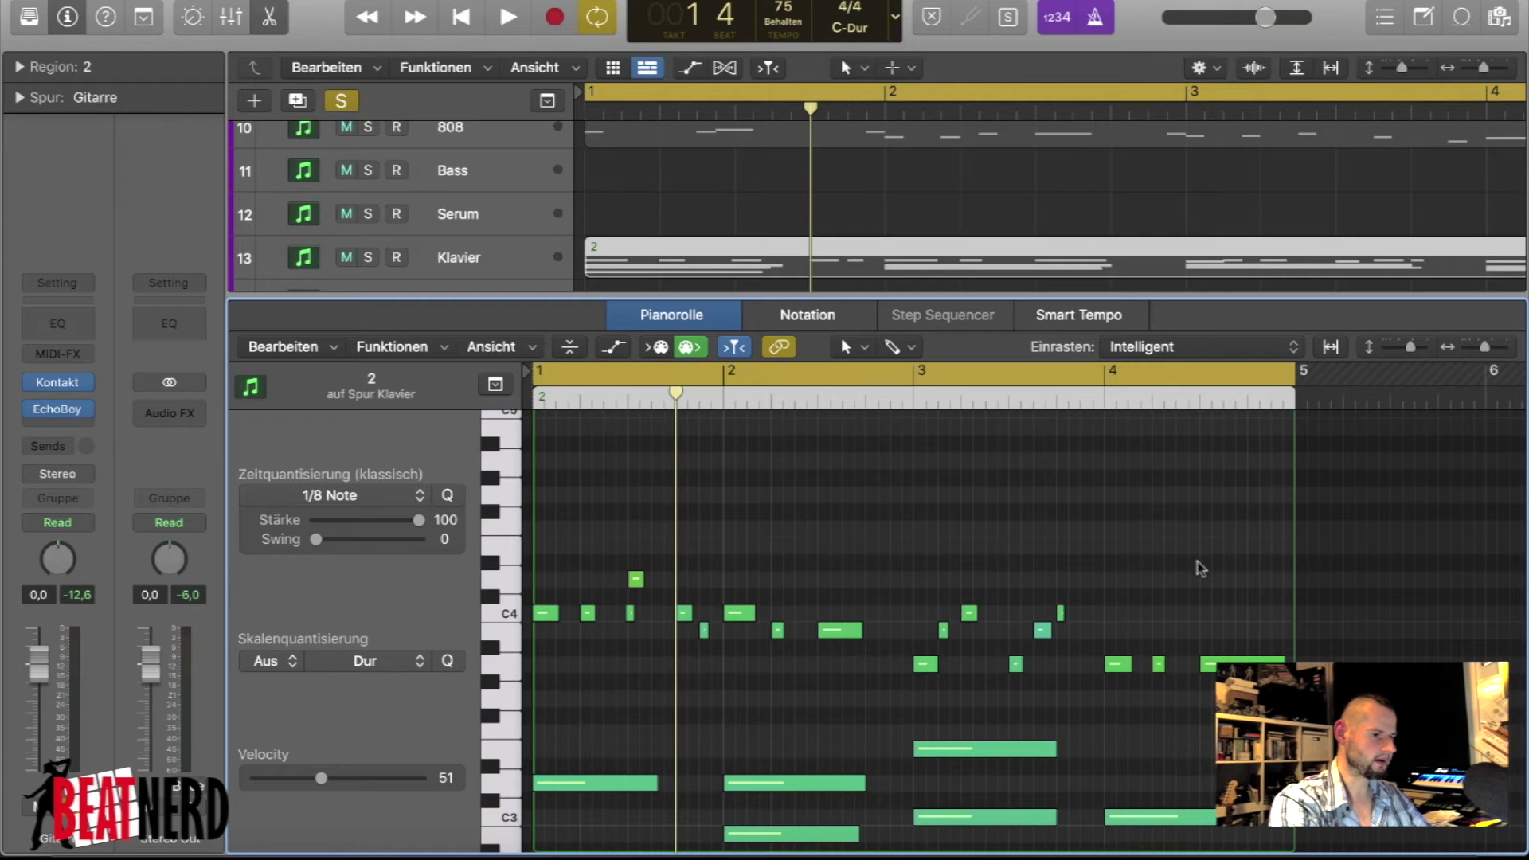
pyautogui.moveTo(1244, 590); pyautogui.dragTo(534, 691)
pyautogui.press('Delete')
pyautogui.moveTo(731, 547); pyautogui.dragTo(617, 607)
pyautogui.press('Delete')
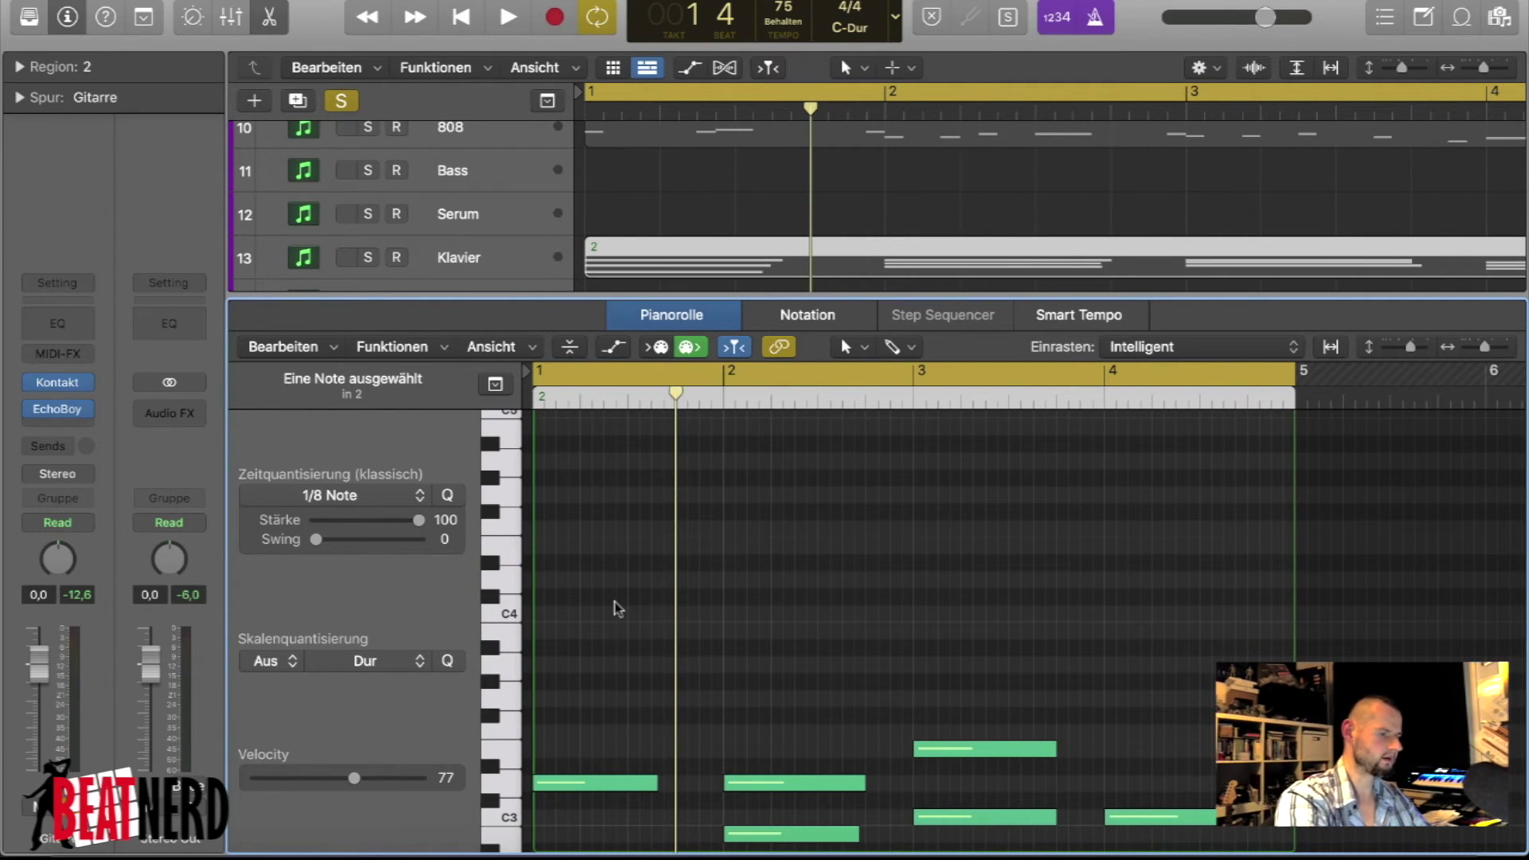
pyautogui.scroll(-5, 618, 609)
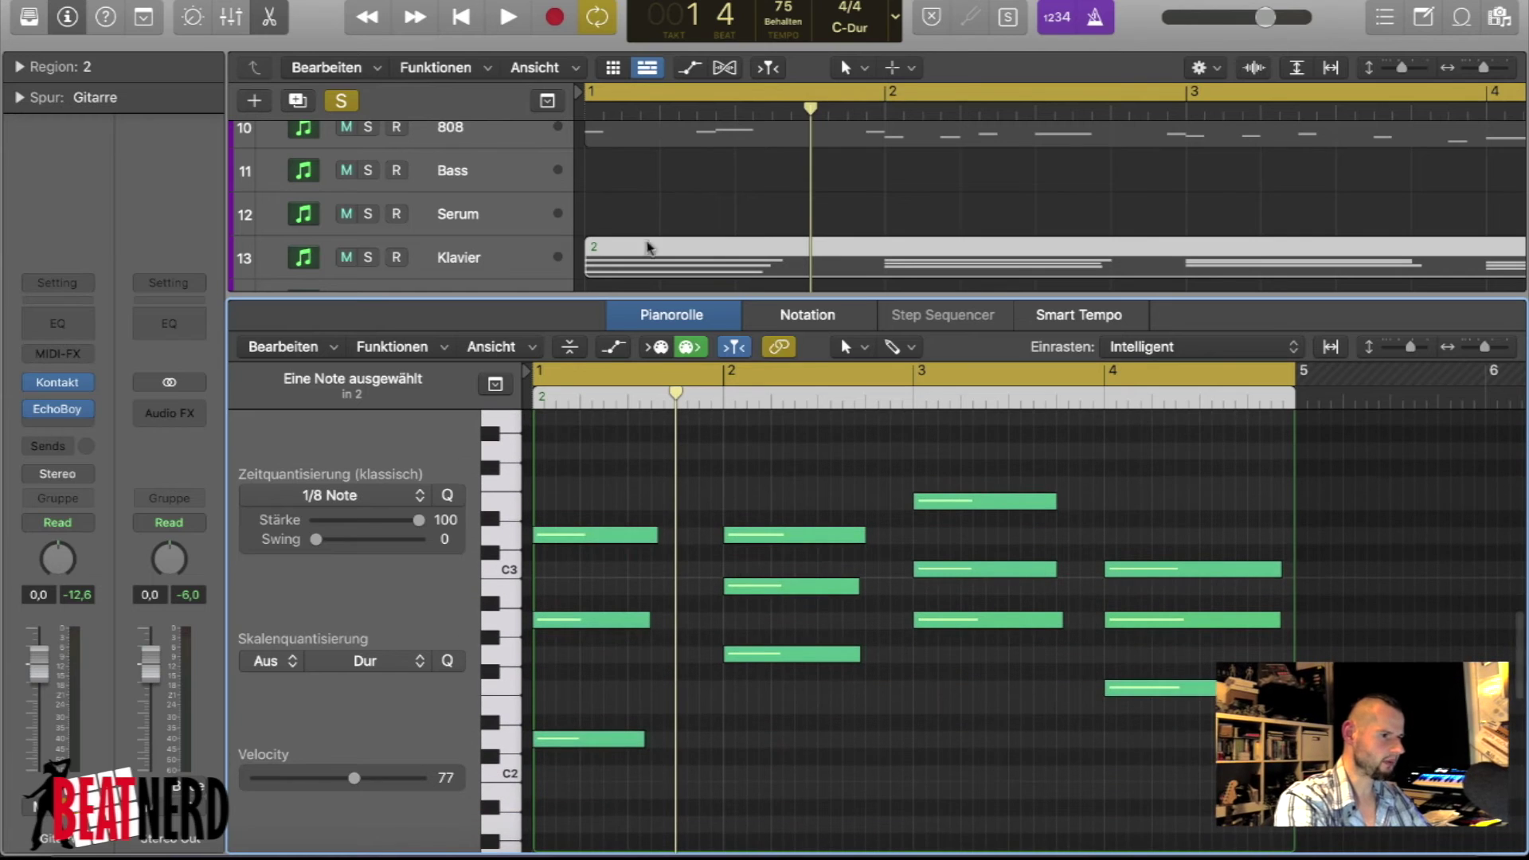
pyautogui.press('e')
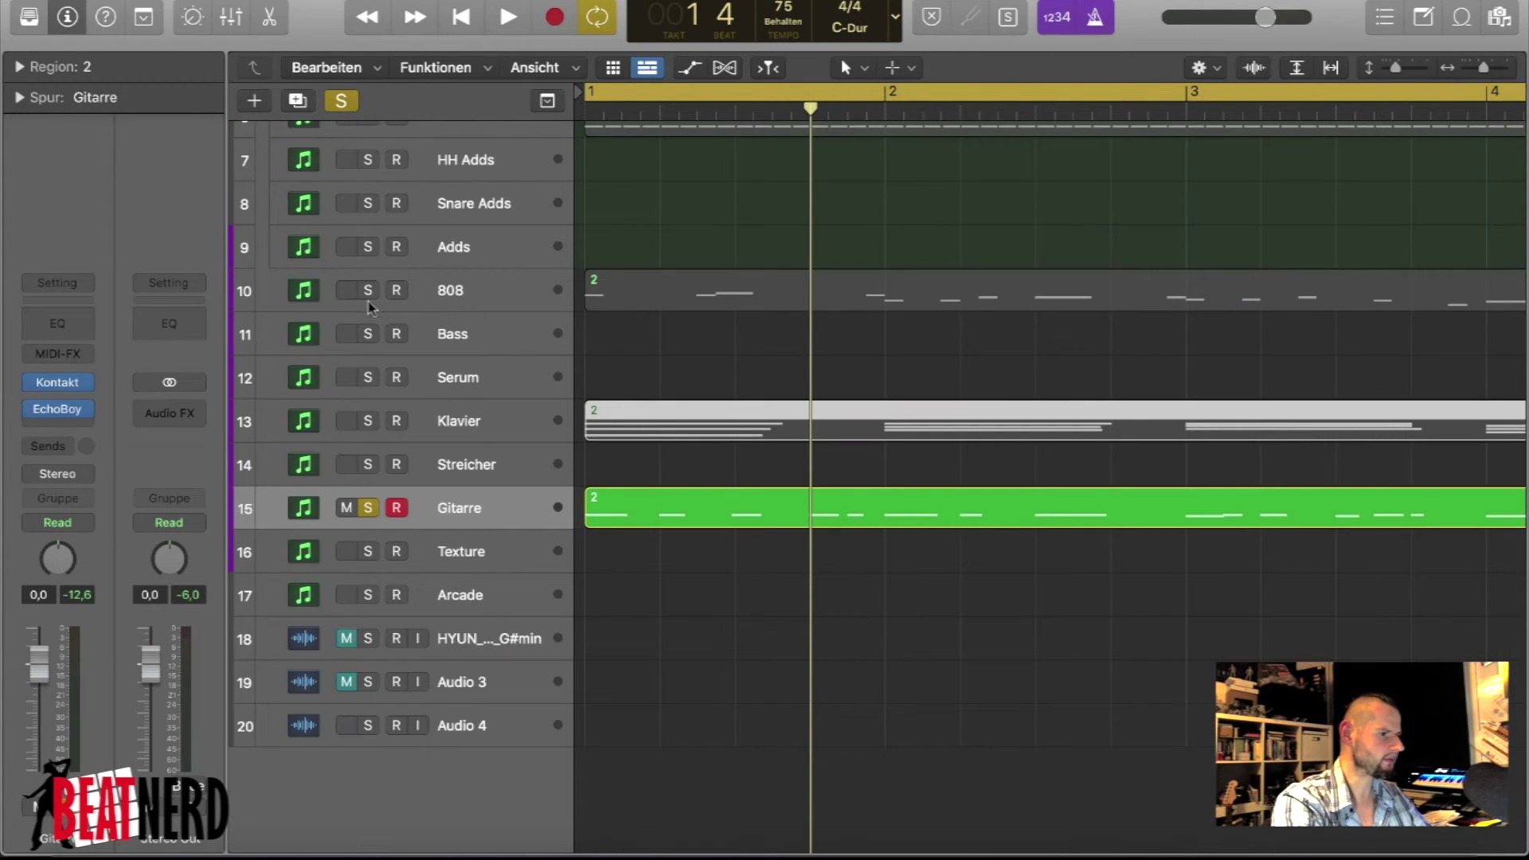
# - Solo the Klavier track instead of the Gitarre track and play its chord region in the piano roll
pyautogui.click(368, 421)
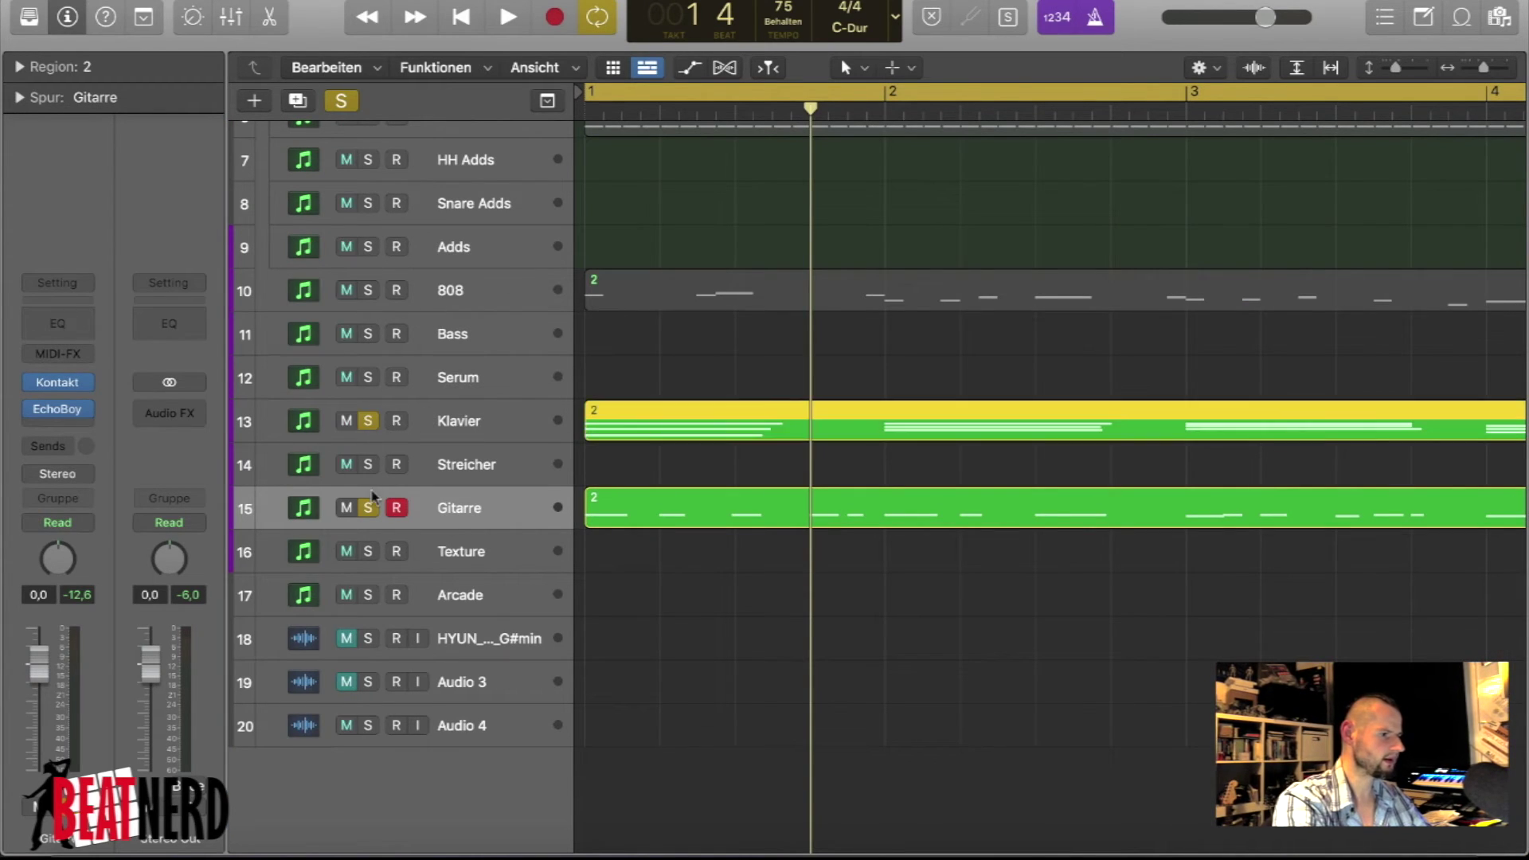
pyautogui.click(368, 507)
pyautogui.doubleClick(703, 434)
pyautogui.press('space')
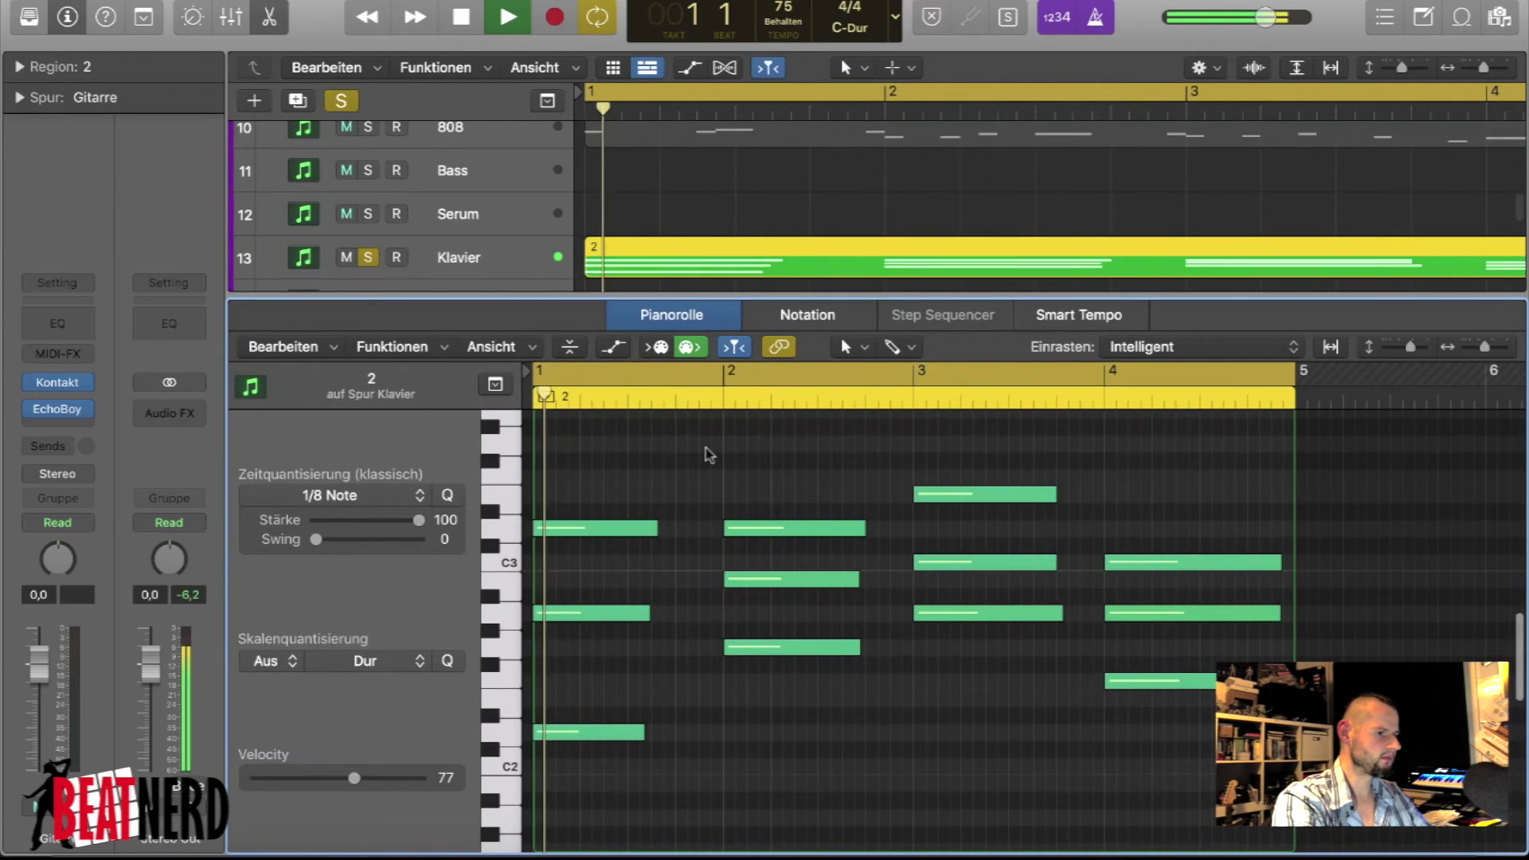
# - Duplicate all twelve Klavier chord notes two octaves higher, placing the copy of the lowest D2 note on D4
pyautogui.moveTo(629, 621); pyautogui.dragTo(1143, 478)
pyautogui.scroll(5, 706, 618)
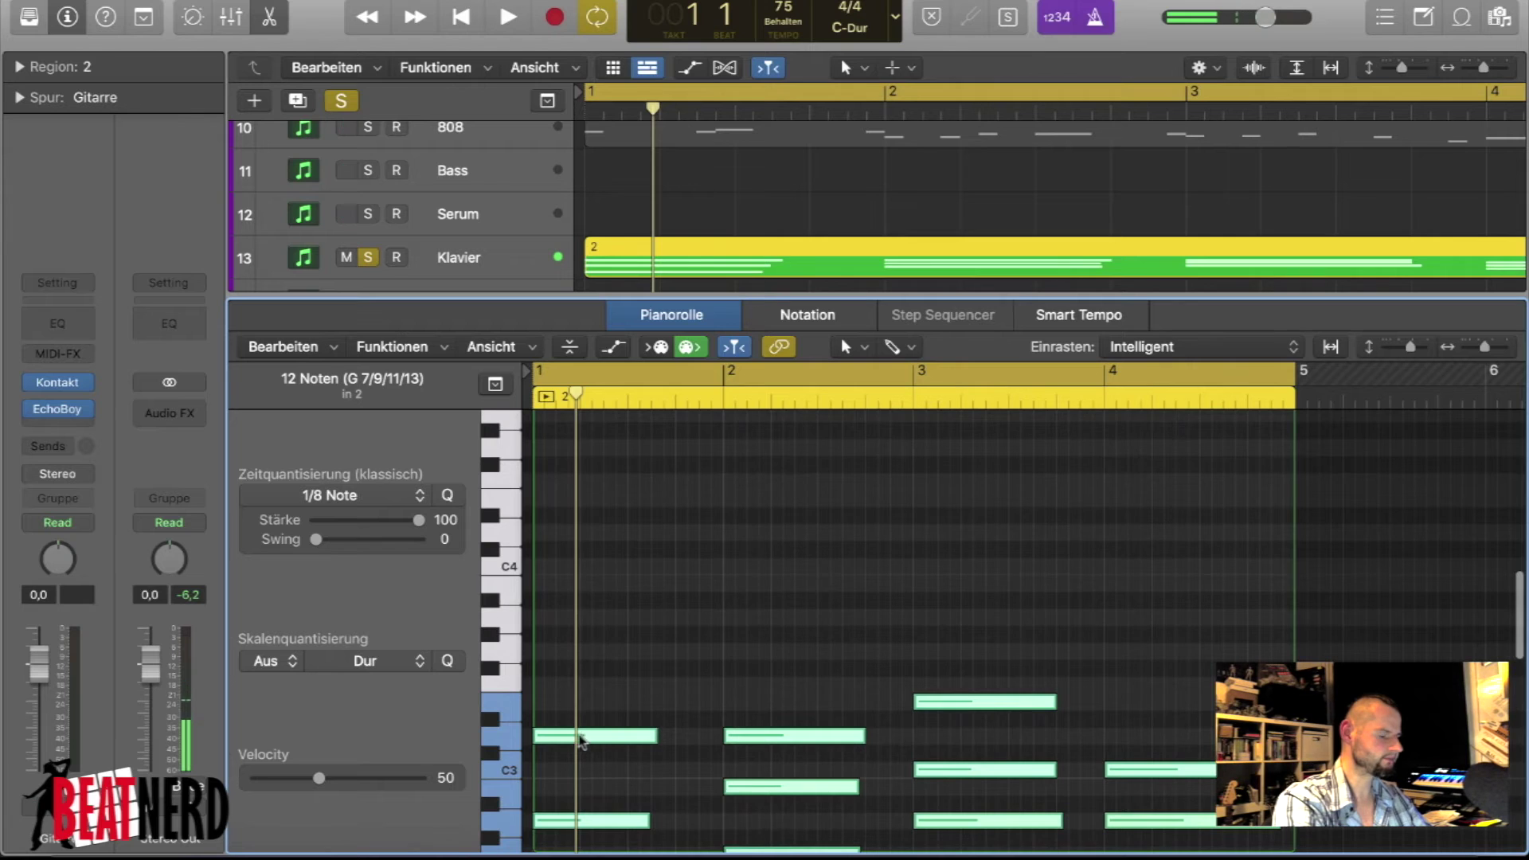
pyautogui.scroll(-3, 579, 741)
pyautogui.click(558, 845)
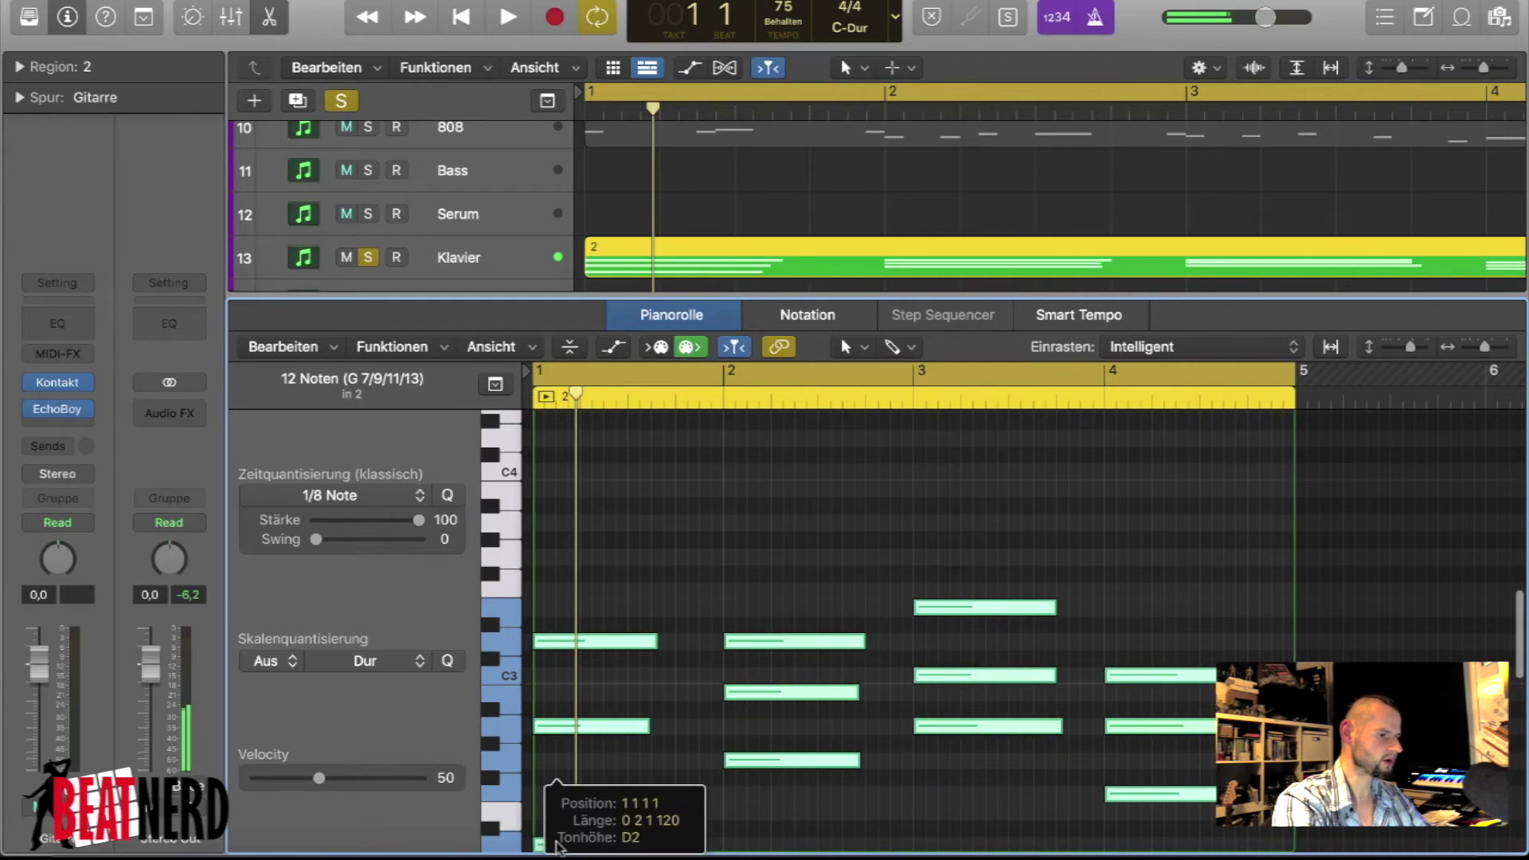
pyautogui.moveTo(557, 845); pyautogui.dragTo(562, 433)
pyautogui.scroll(4, 565, 533)
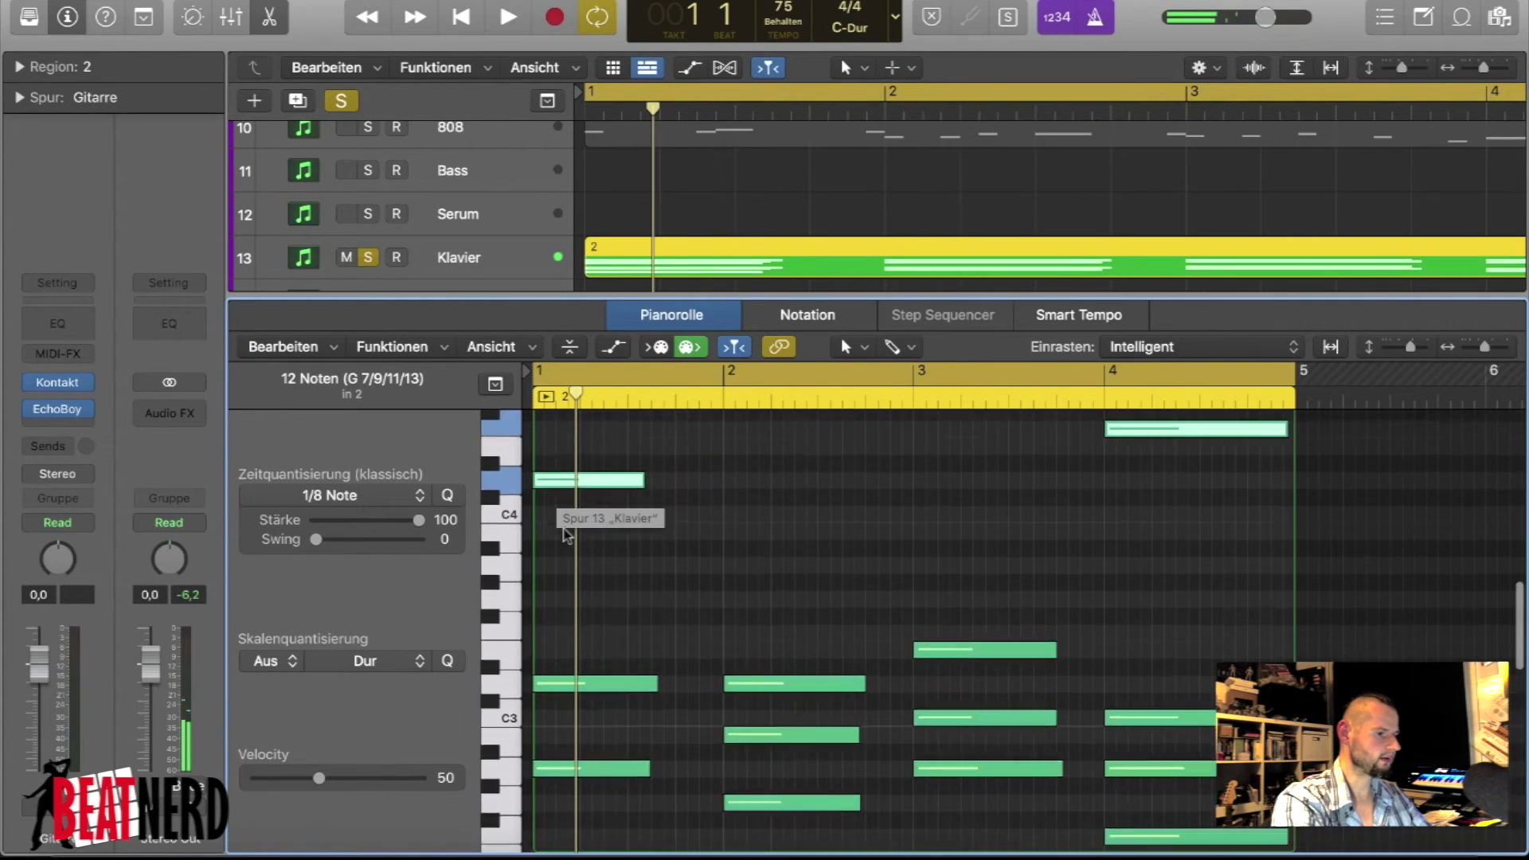
pyautogui.scroll(-4, 564, 531)
pyautogui.scroll(-4, 617, 760)
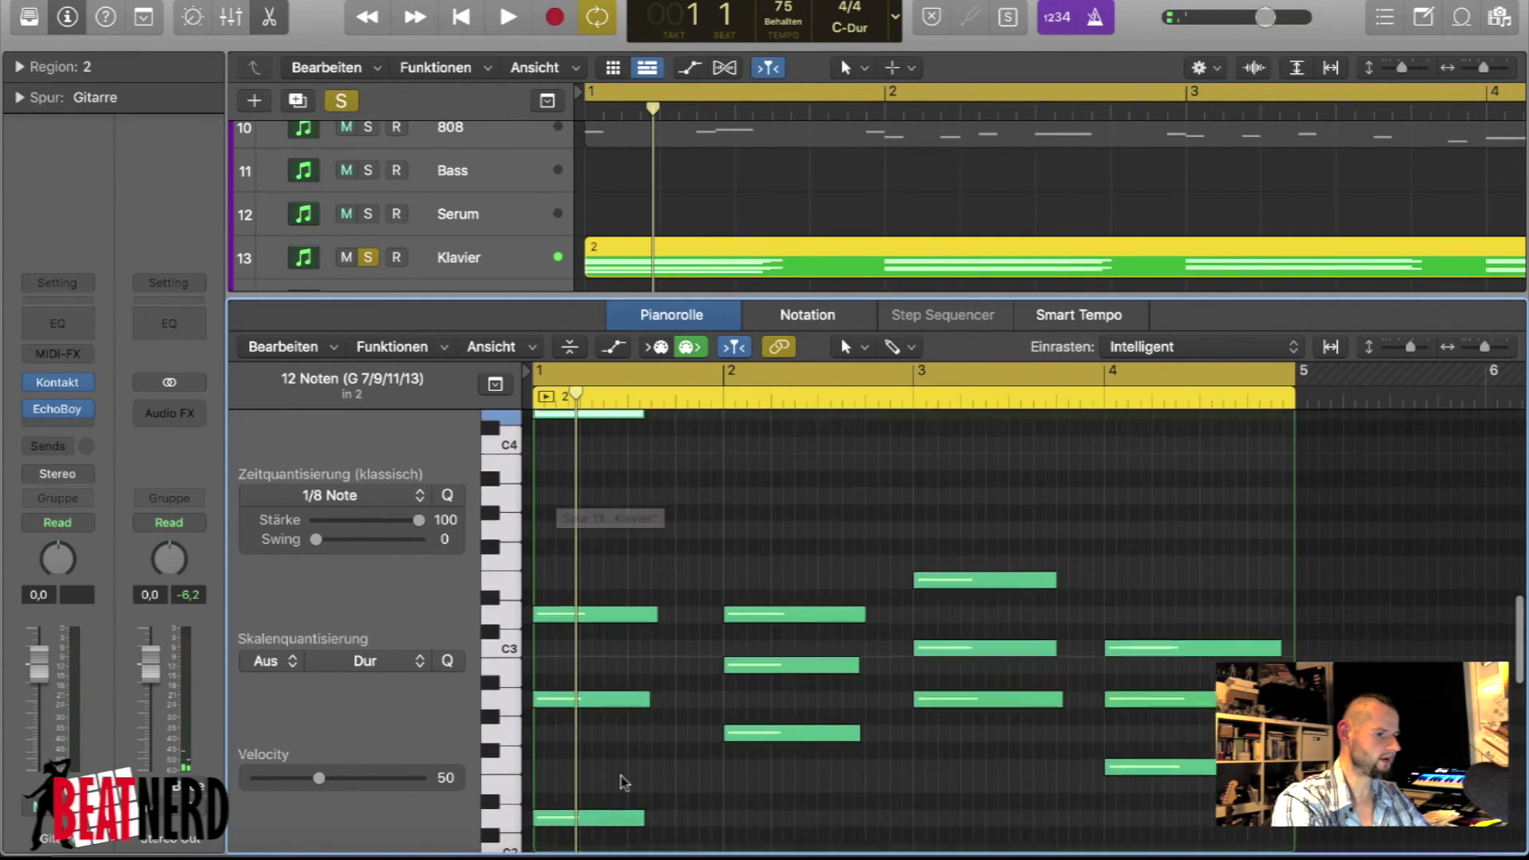
# - Raise the velocity of the lowest original chord notes to 88 in bars 1, 2 and 4, and to 82 in bar 3
pyautogui.moveTo(606, 759); pyautogui.dragTo(1249, 589)
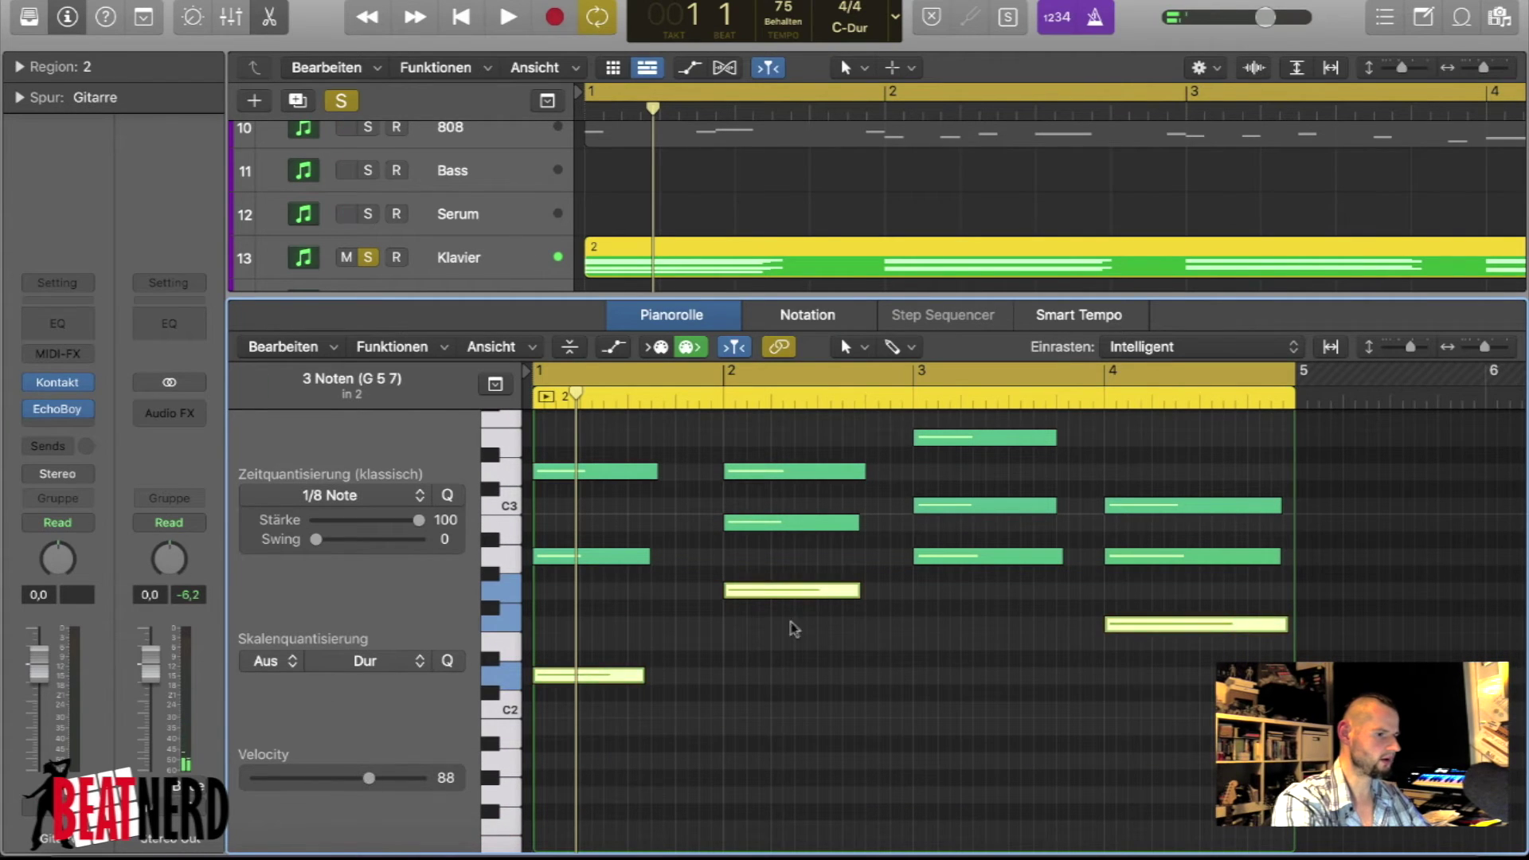
pyautogui.click(975, 560)
pyautogui.moveTo(414, 786); pyautogui.dragTo(368, 788)
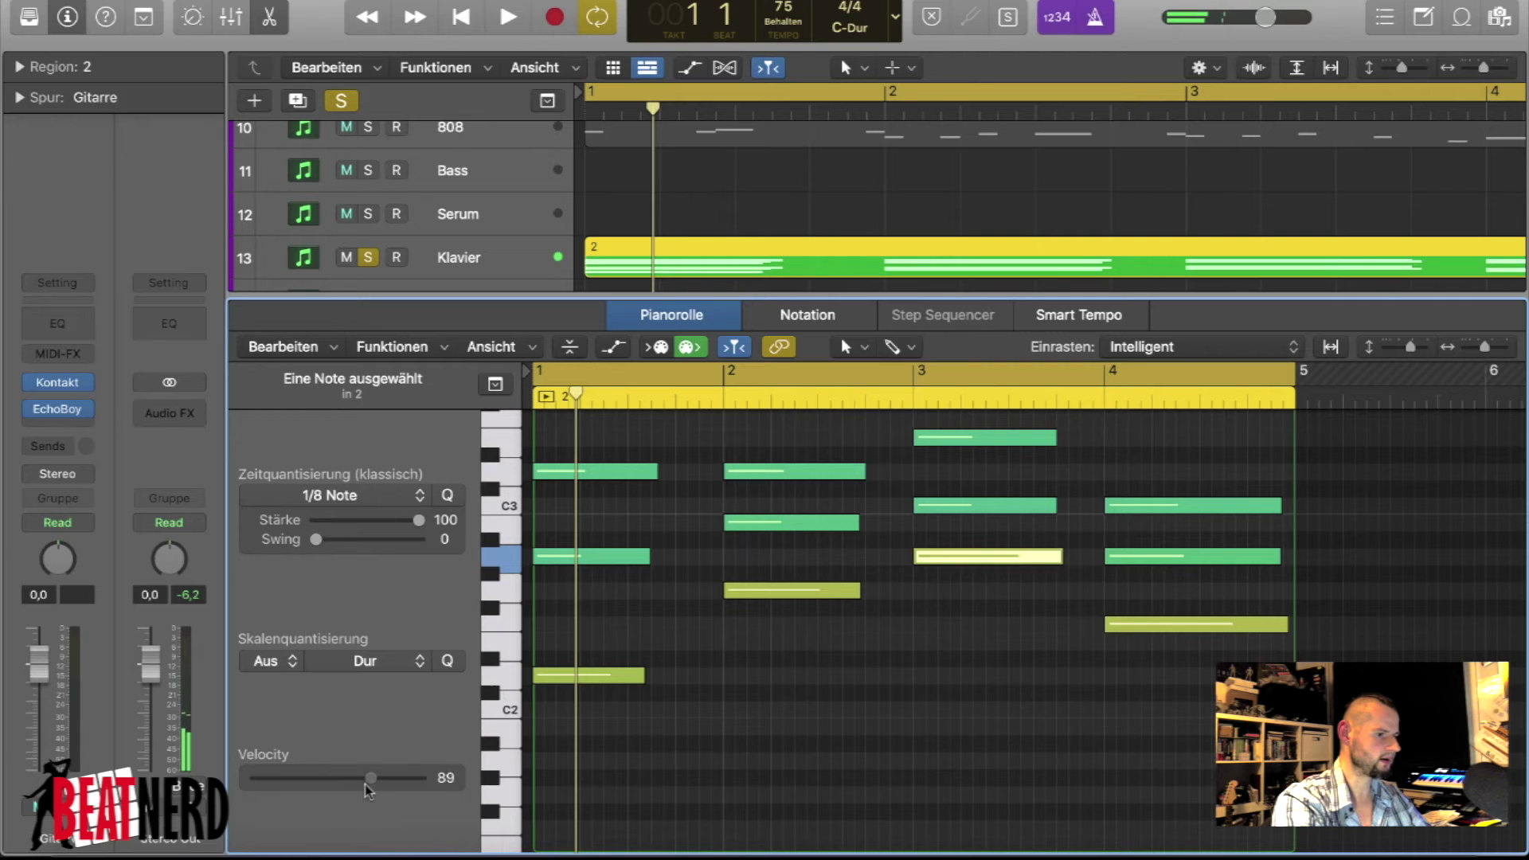
# - Raise the velocity of the topmost duplicated chord notes to 65 in bars 1 to 3, and to 77 in bar 4
pyautogui.scroll(6, 805, 637)
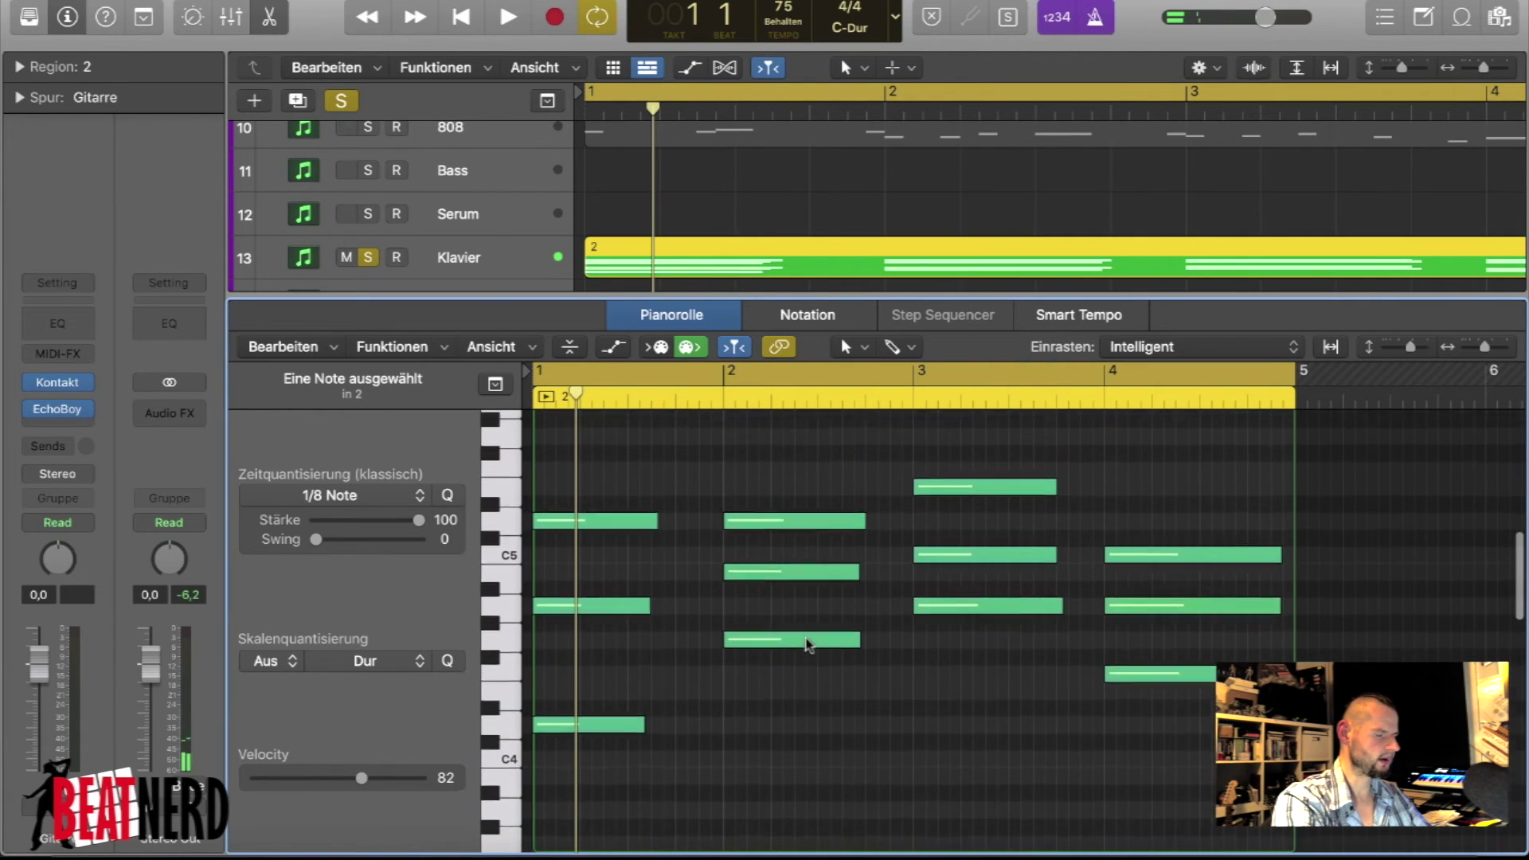
pyautogui.moveTo(772, 479); pyautogui.dragTo(781, 586)
pyautogui.moveTo(636, 443); pyautogui.dragTo(1105, 528)
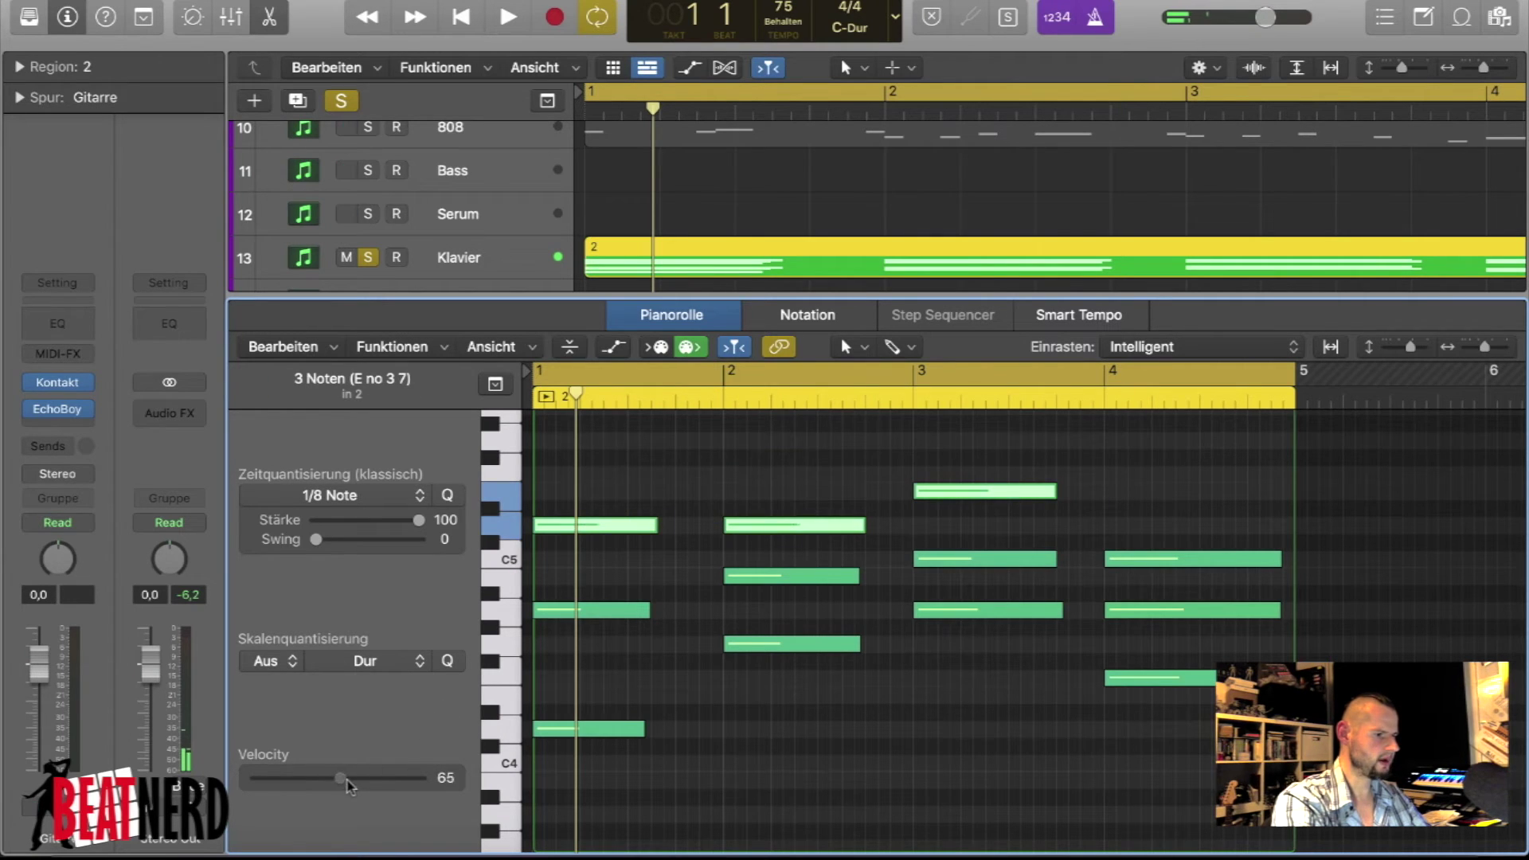
pyautogui.click(1124, 561)
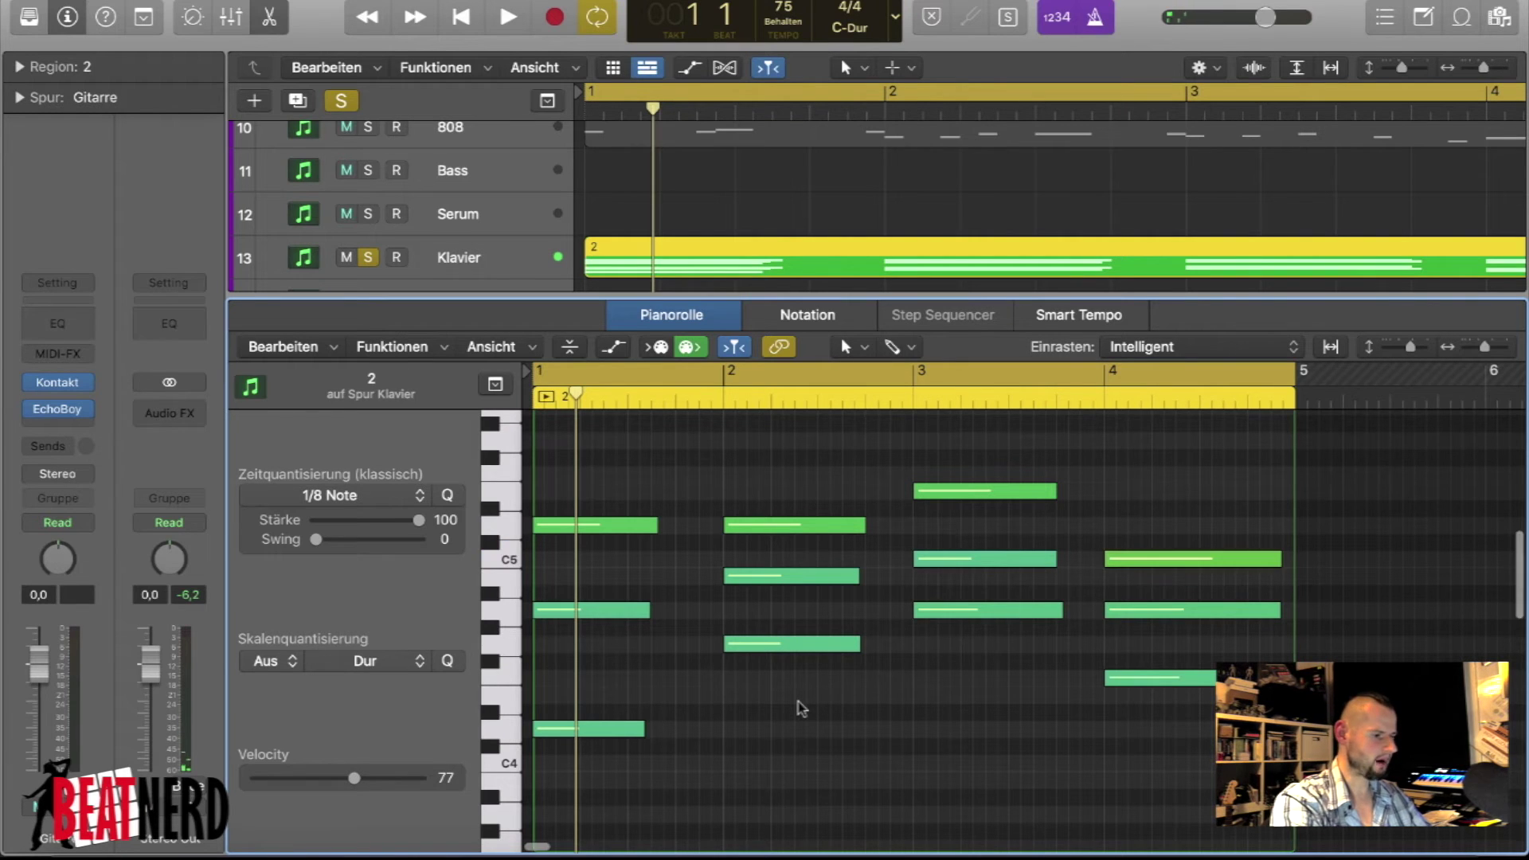
# - Humanize all 24 Klavier notes with the MIDI transformer, using a random deviation of 10 for position, velocity and length
pyautogui.press('super+a')
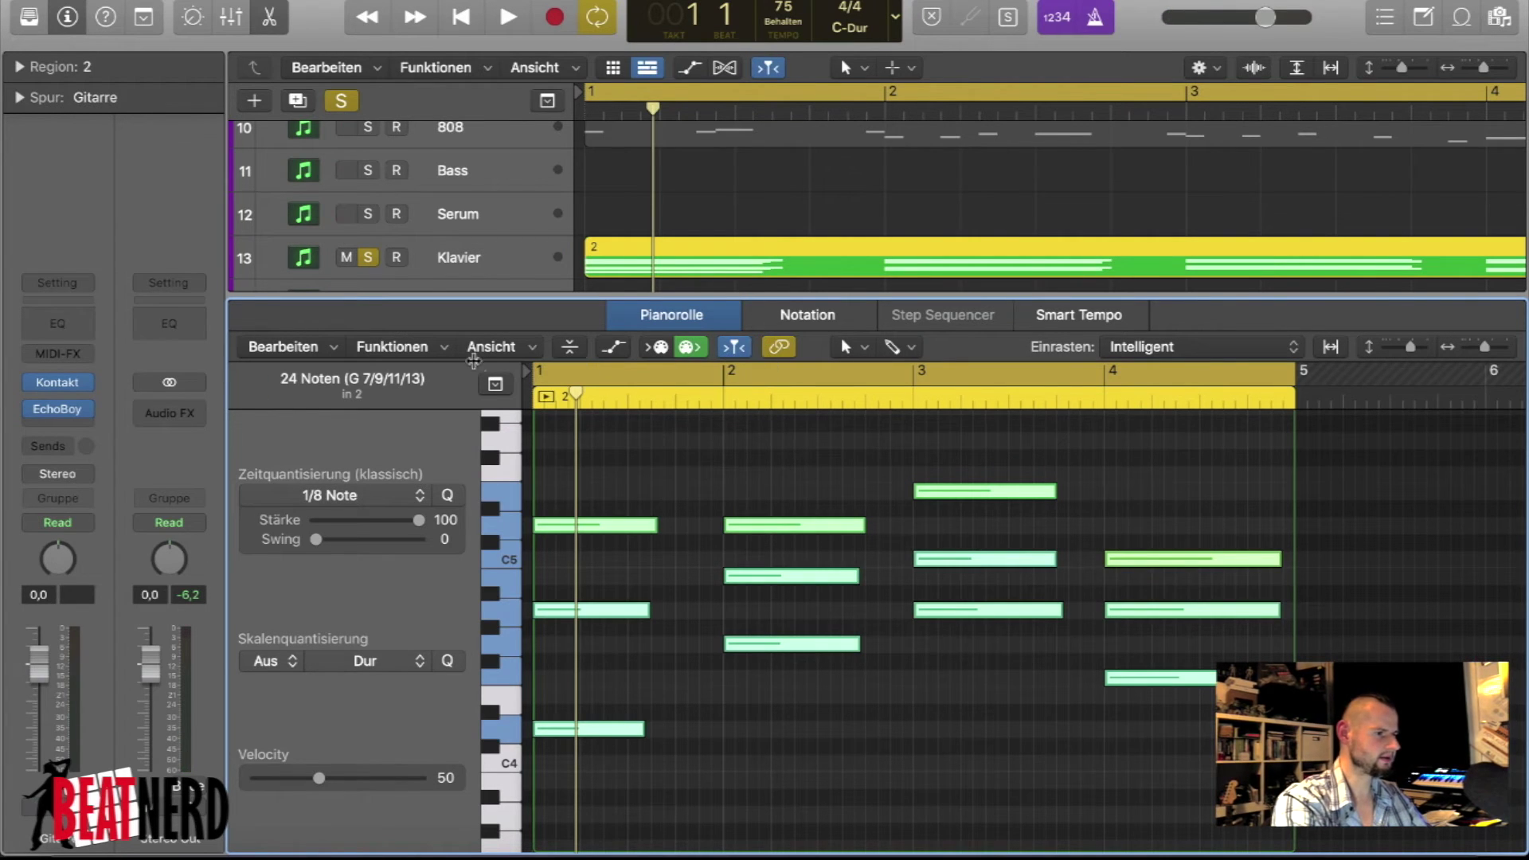
pyautogui.click(394, 346)
pyautogui.click(500, 352)
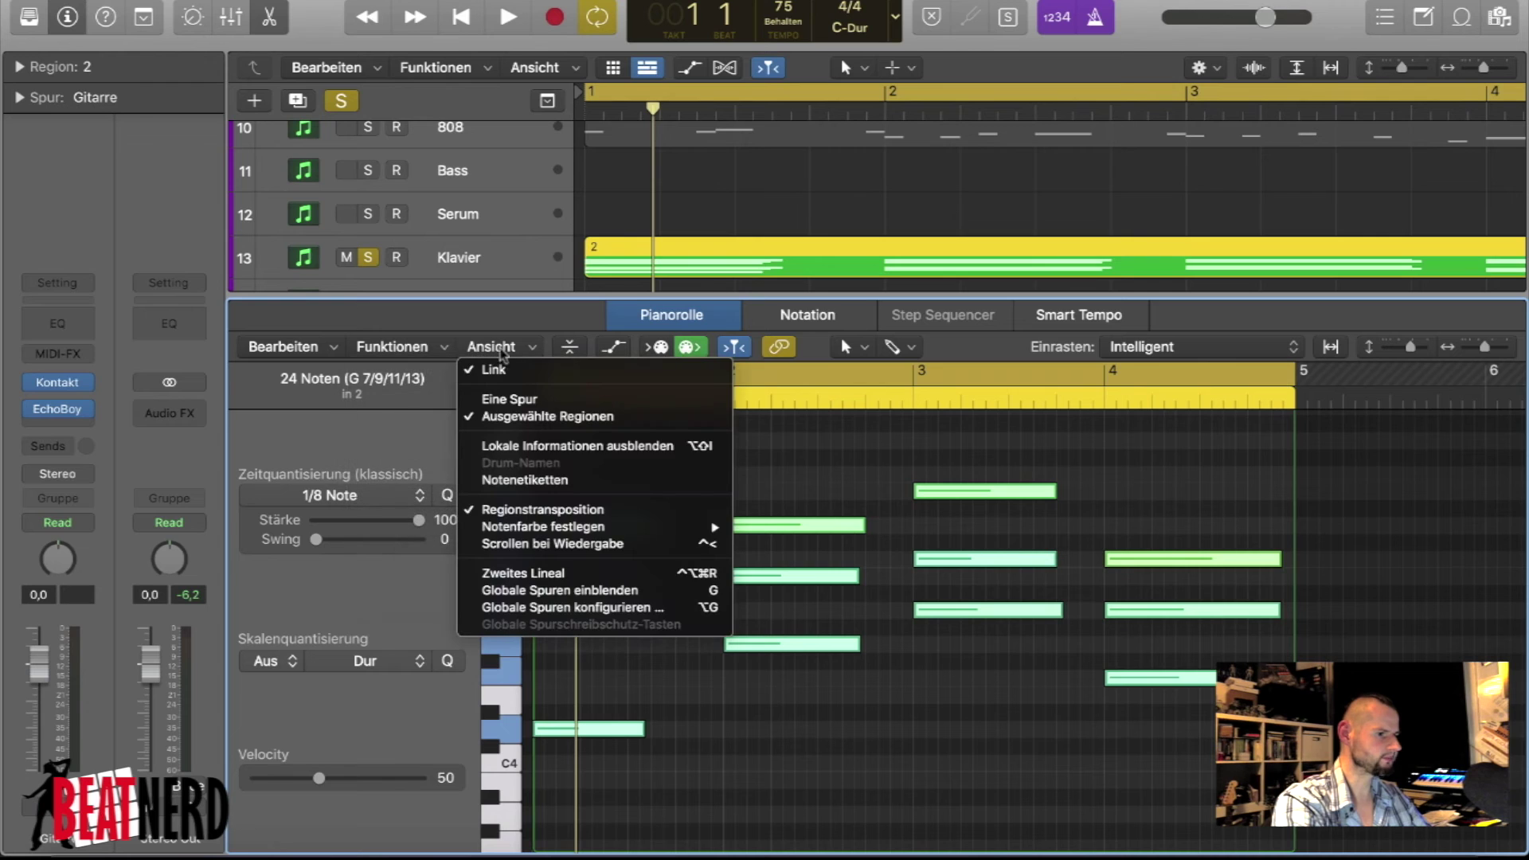
pyautogui.click(422, 351)
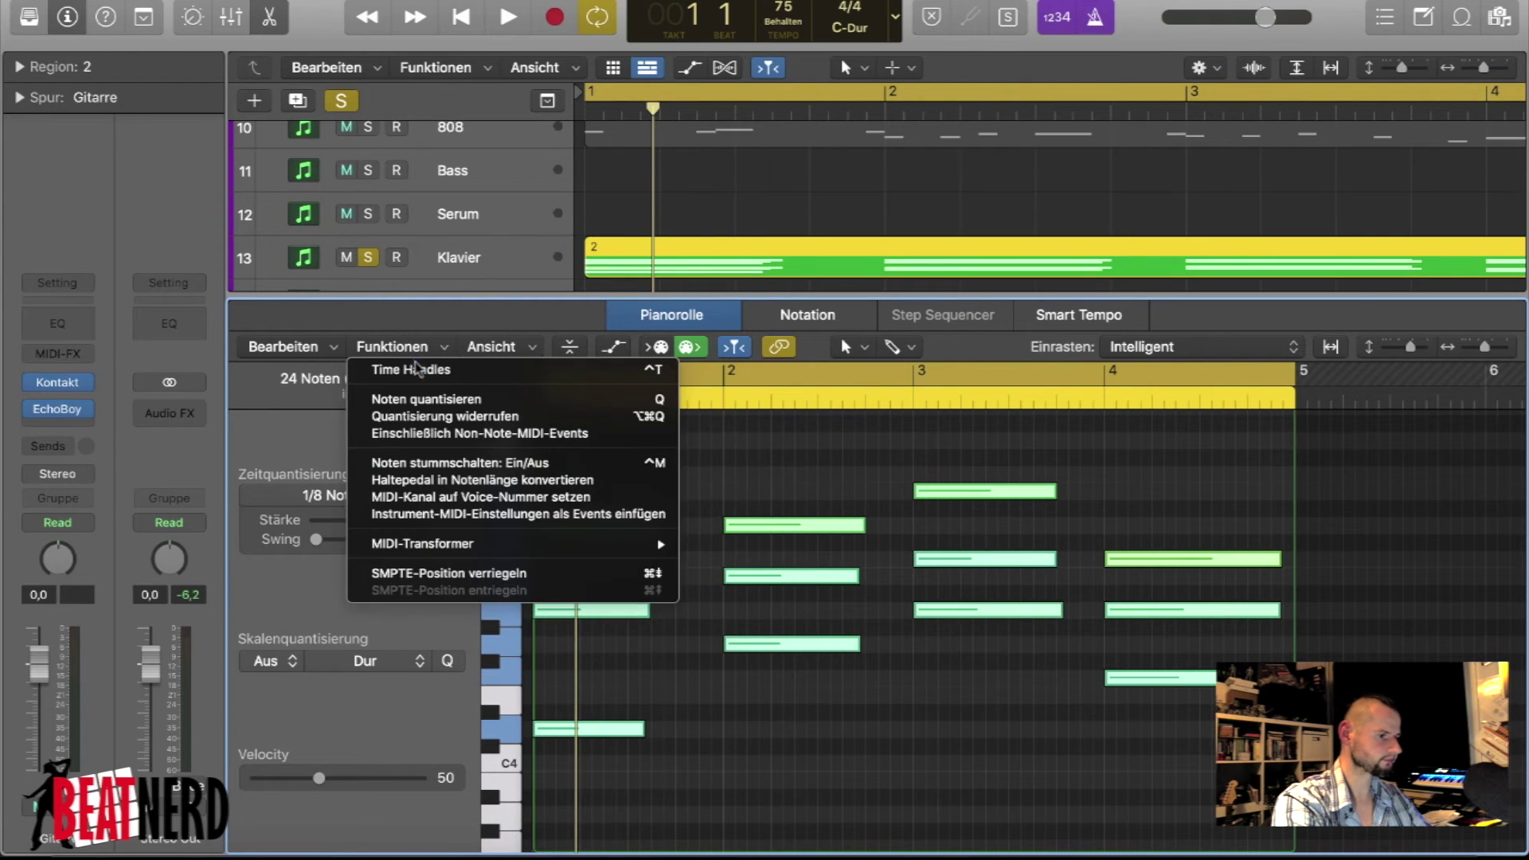
pyautogui.moveTo(499, 542)
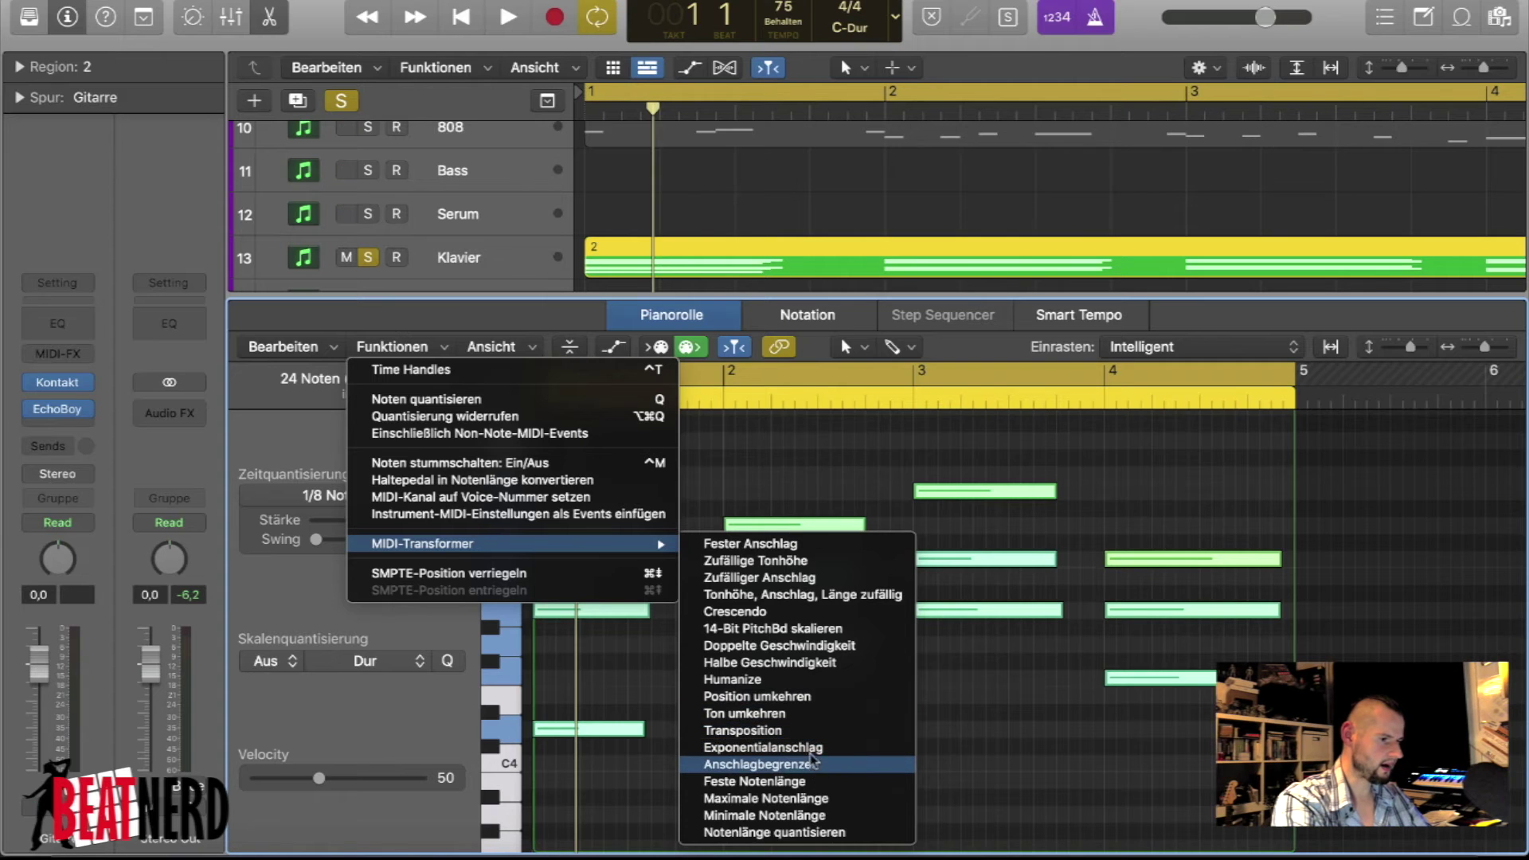
pyautogui.click(772, 681)
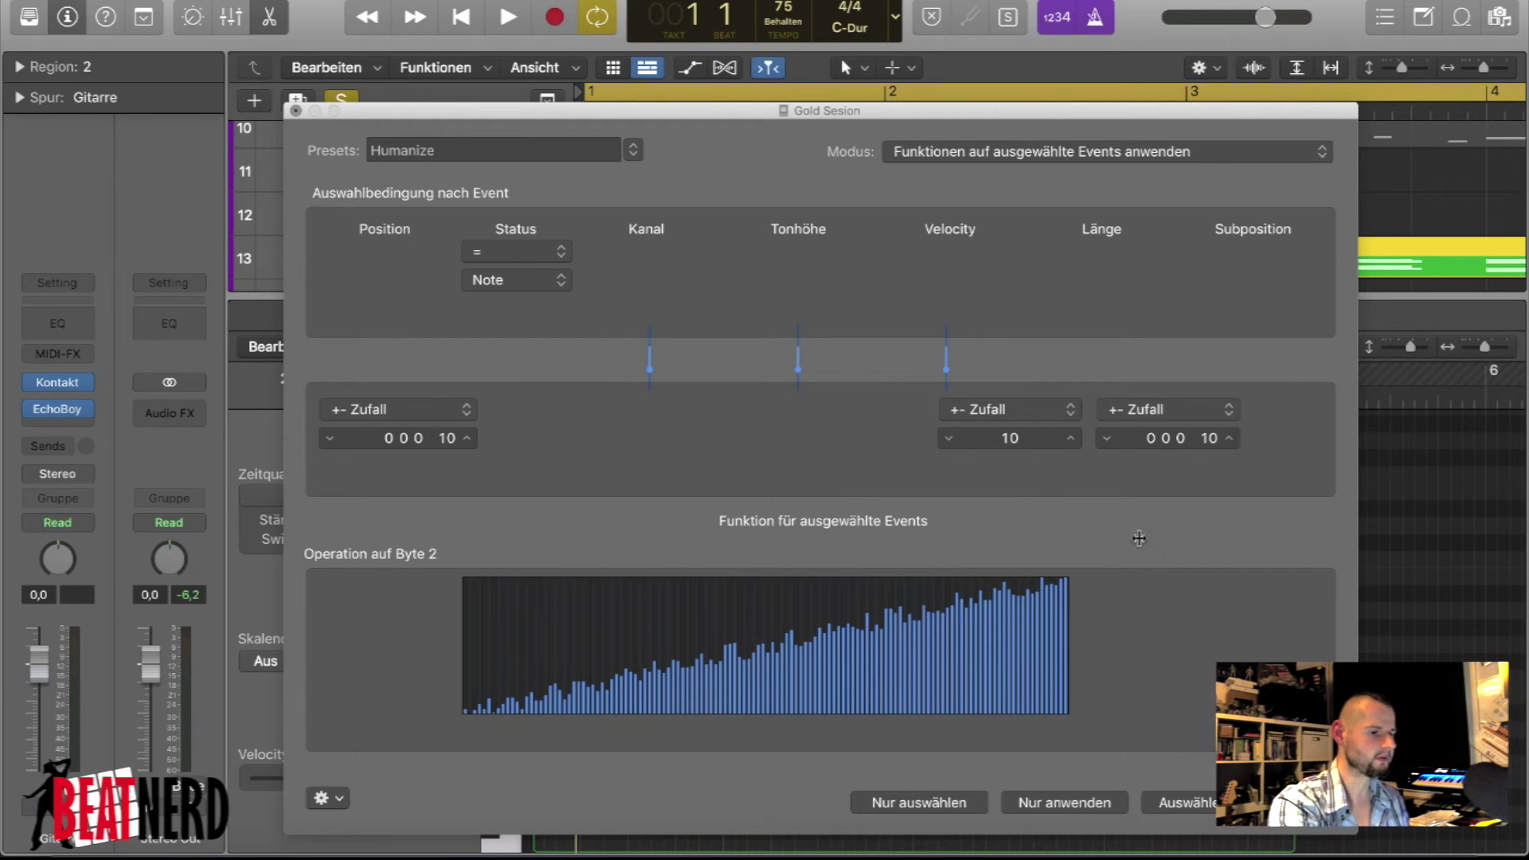
pyautogui.click(294, 112)
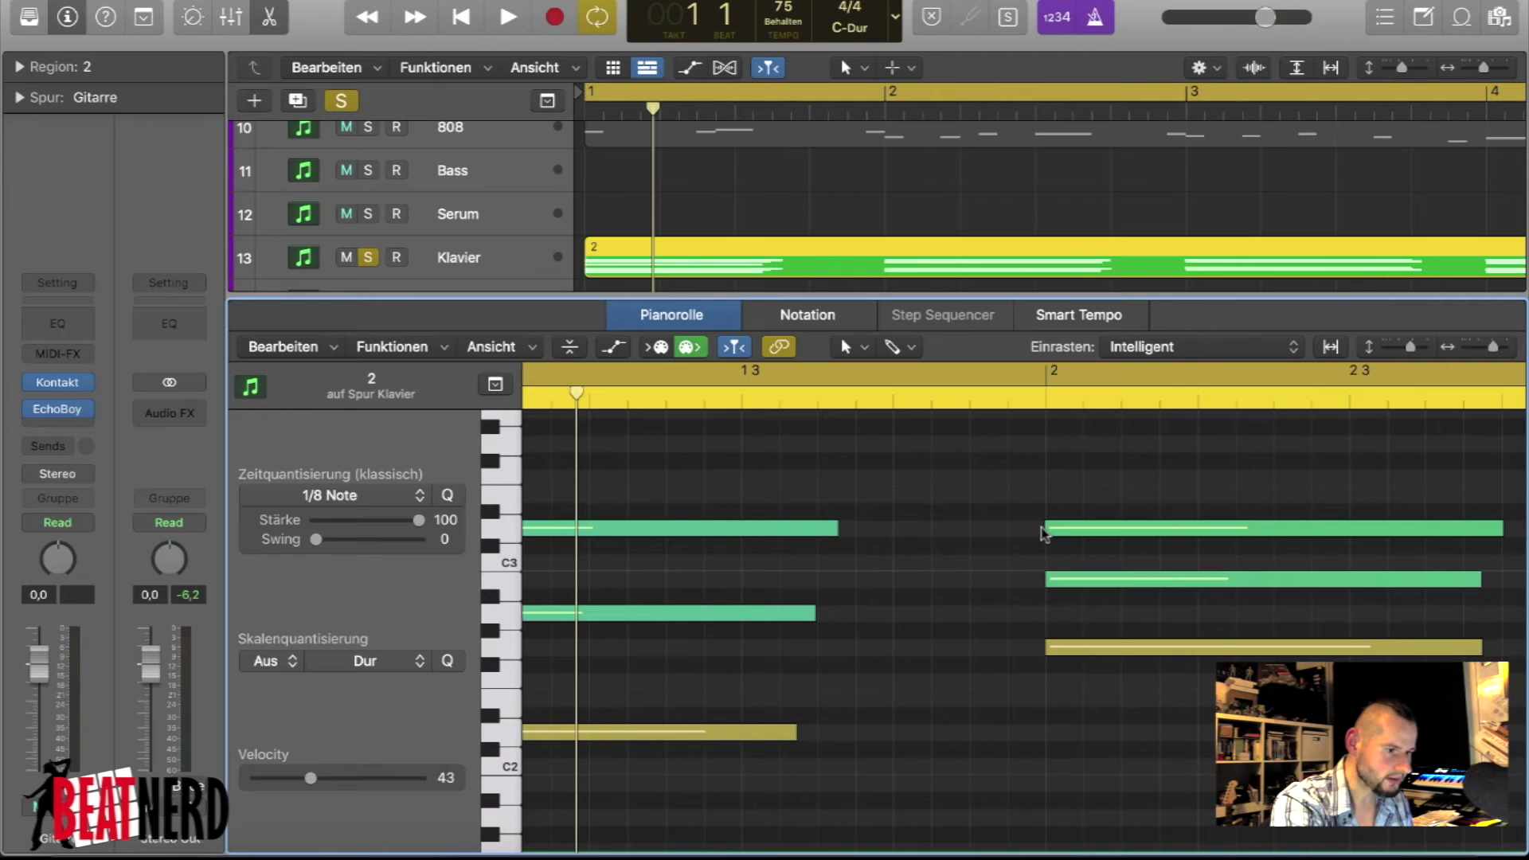
# - Examine the start positions of the bar 1 chord notes in both octaves up close, and close the piano roll
pyautogui.hscroll(-3, 1011, 566)
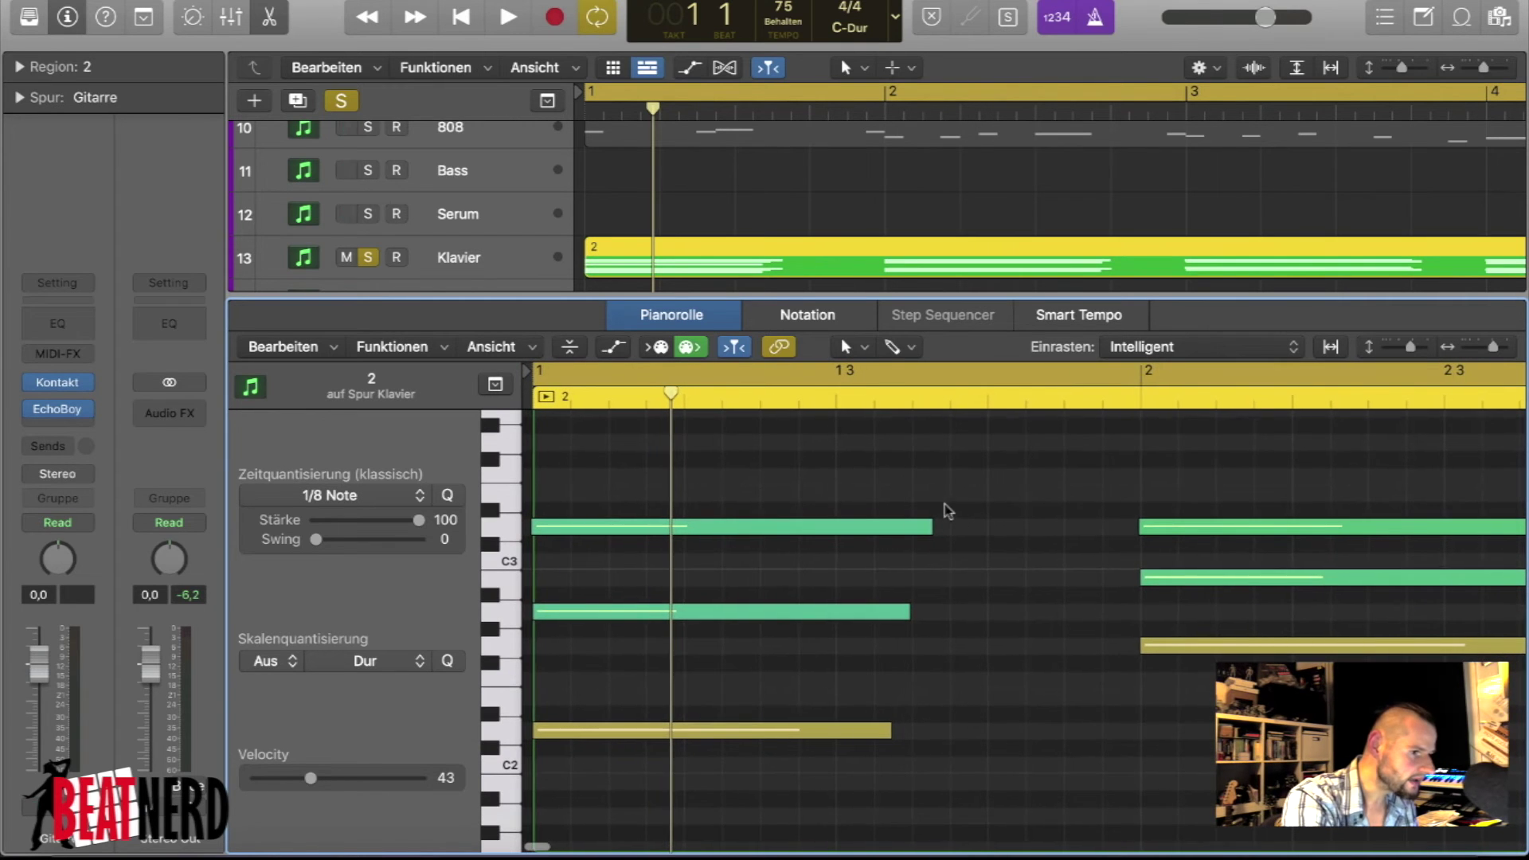
pyautogui.scroll(-2, 923, 494)
pyautogui.moveTo(876, 481); pyautogui.dragTo(692, 726)
pyautogui.scroll(5, 693, 642)
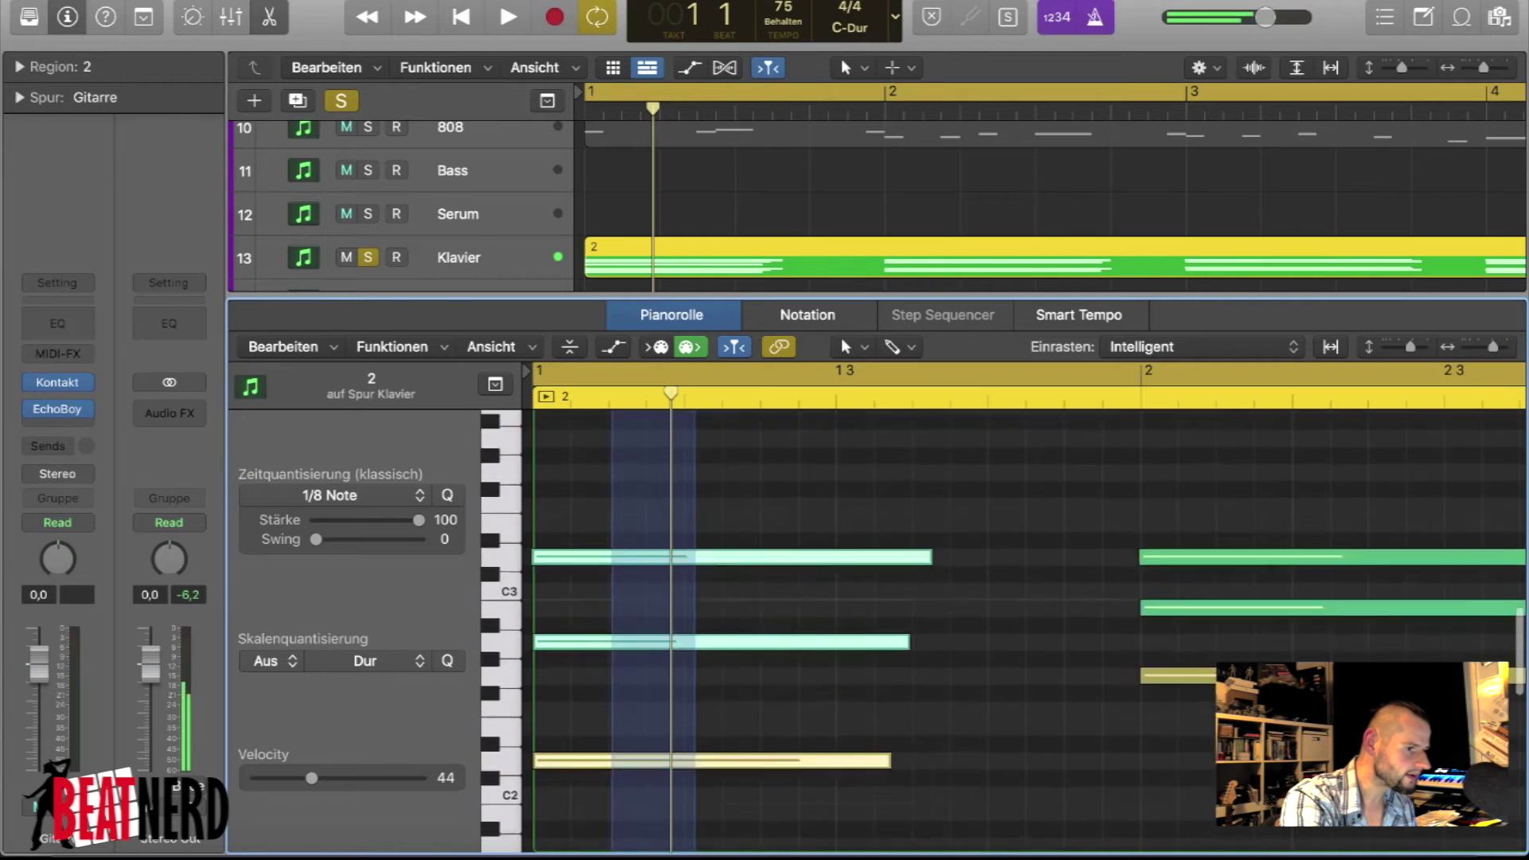
pyautogui.moveTo(611, 844); pyautogui.dragTo(577, 708)
pyautogui.press('super+Left')
pyautogui.press('super+Left')
pyautogui.press('super+Left')
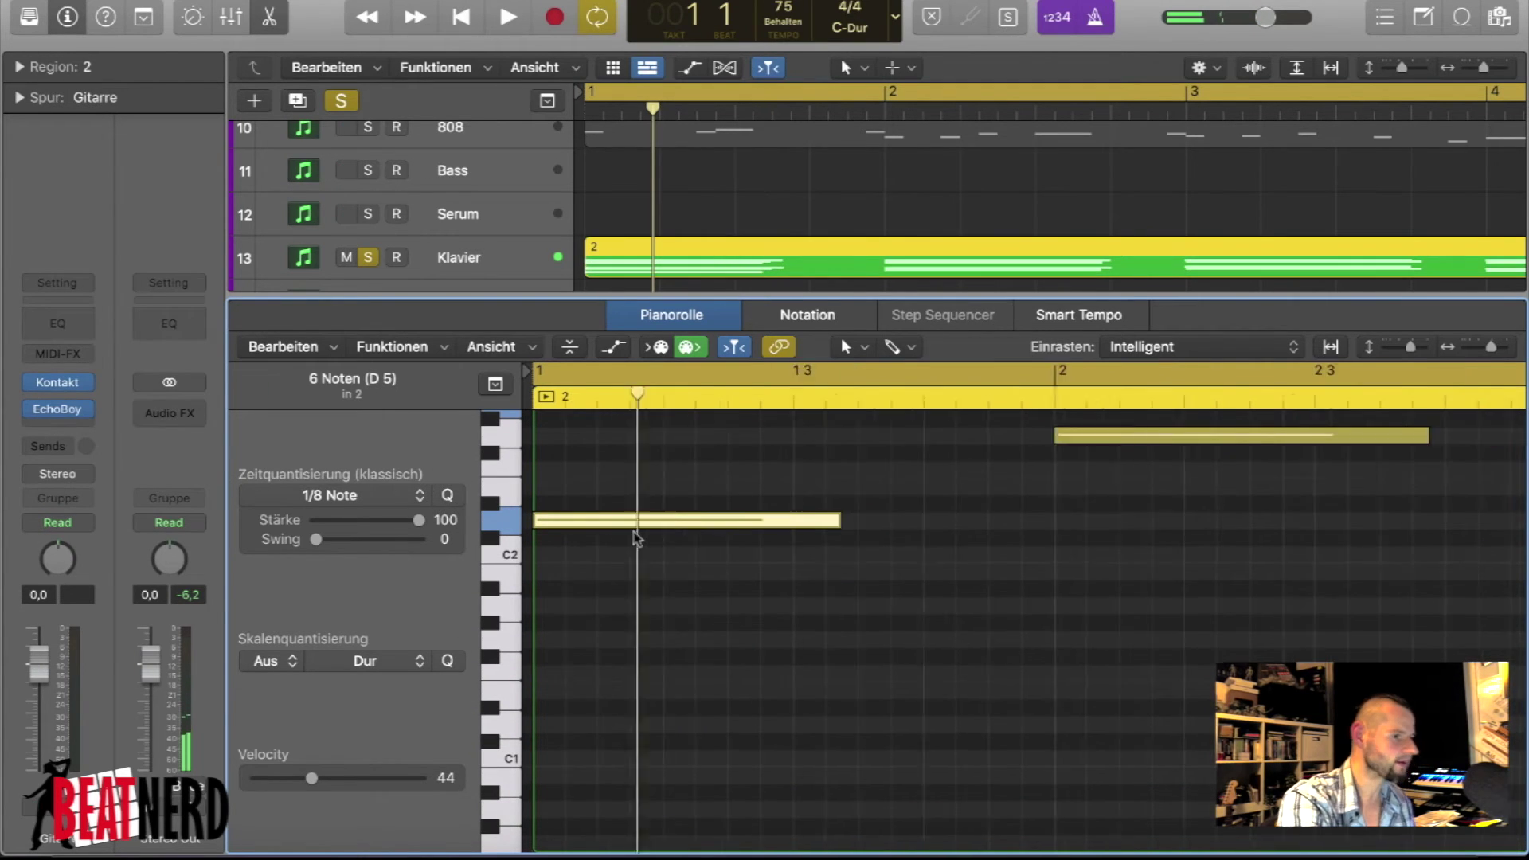
pyautogui.press('e')
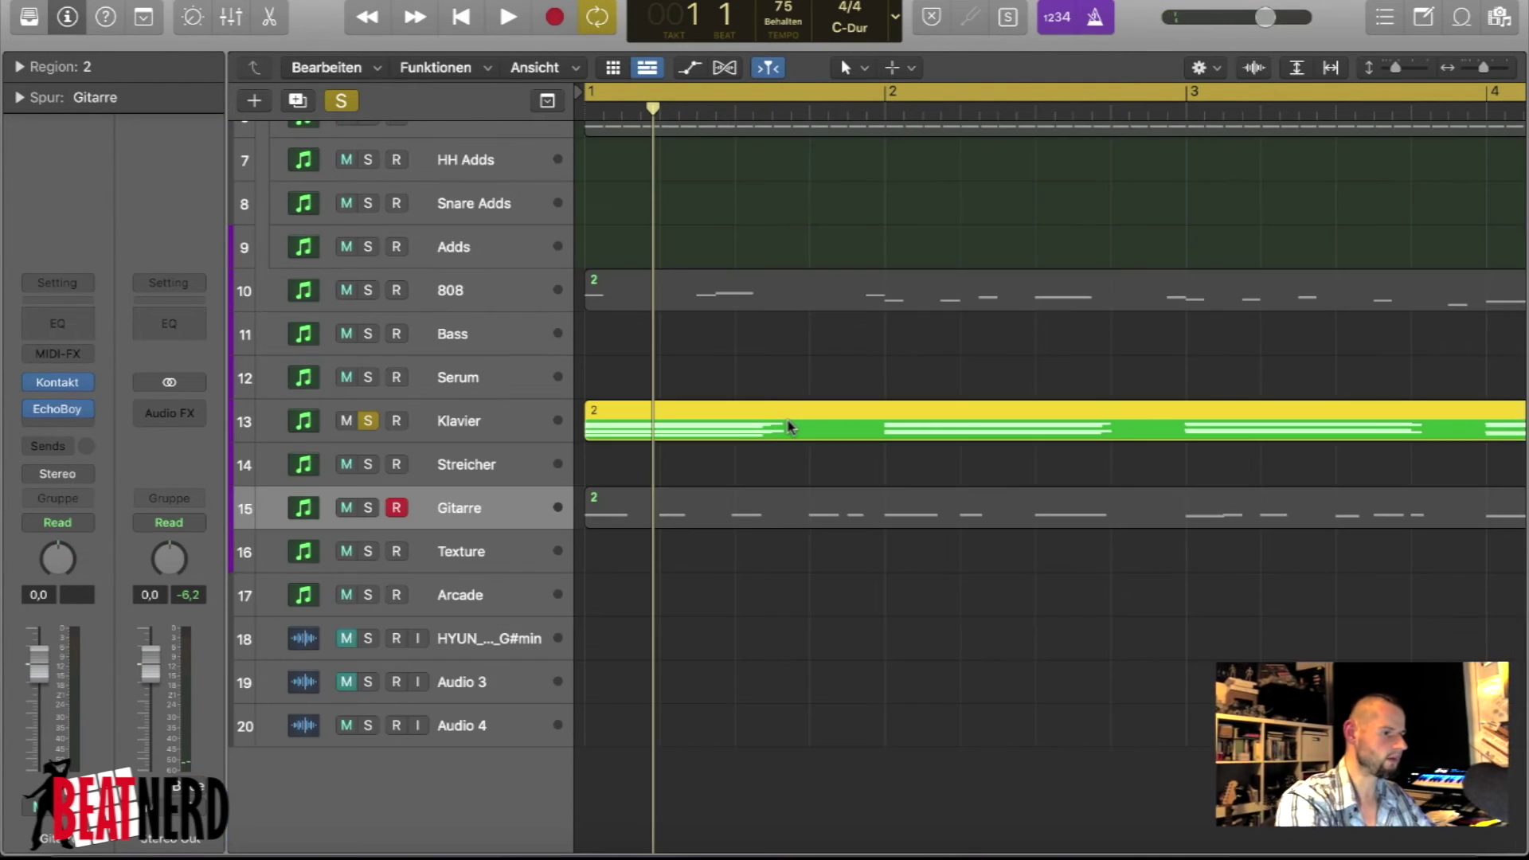
# - Play back the soloed Klavier chords, and unsolo the track to hear them in the full beat
pyautogui.press('space')
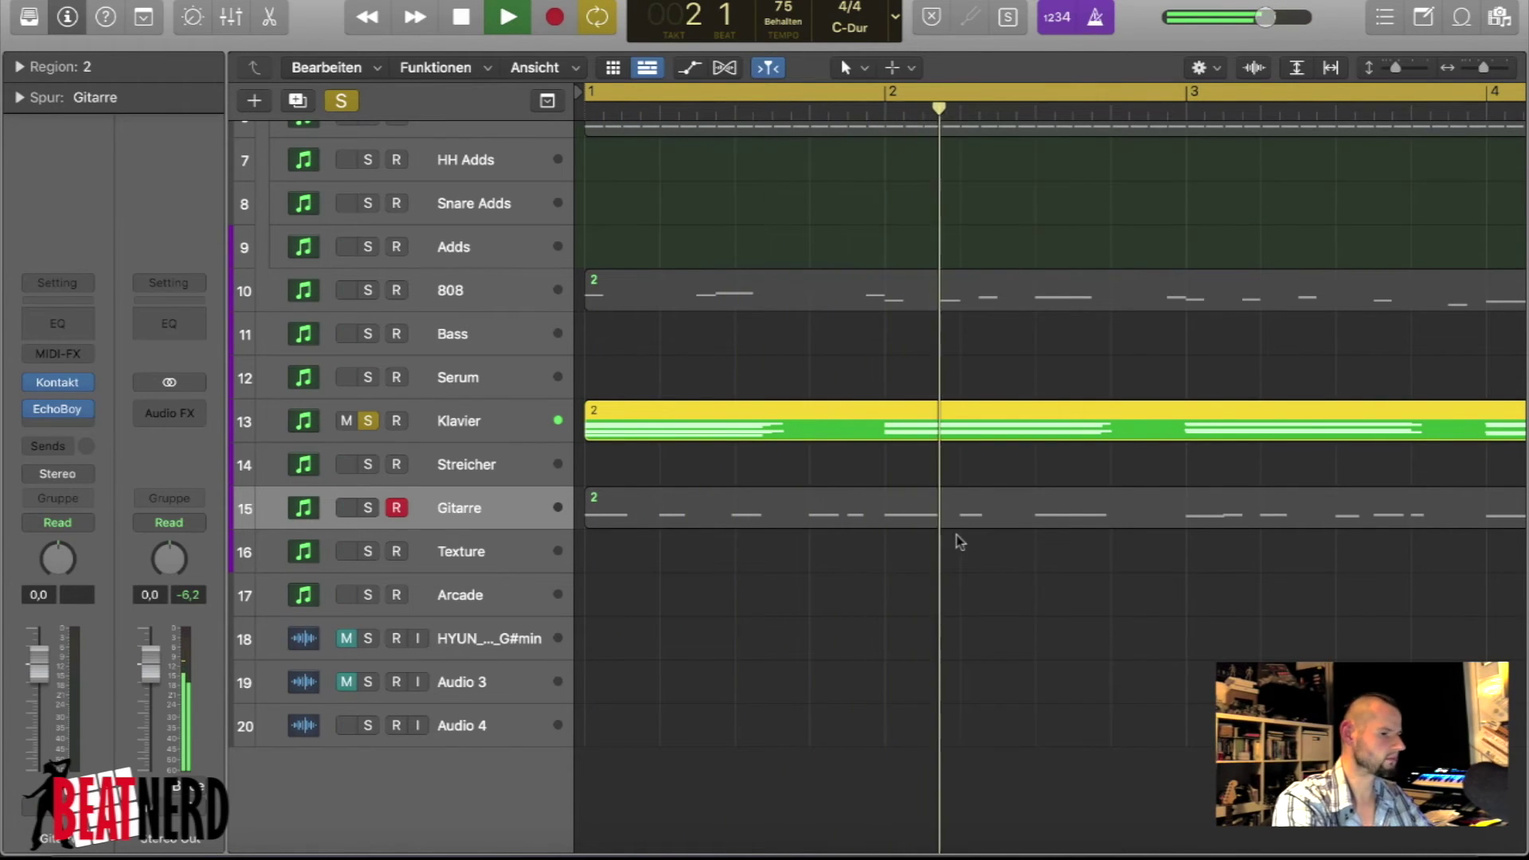
pyautogui.scroll(-2, 955, 536)
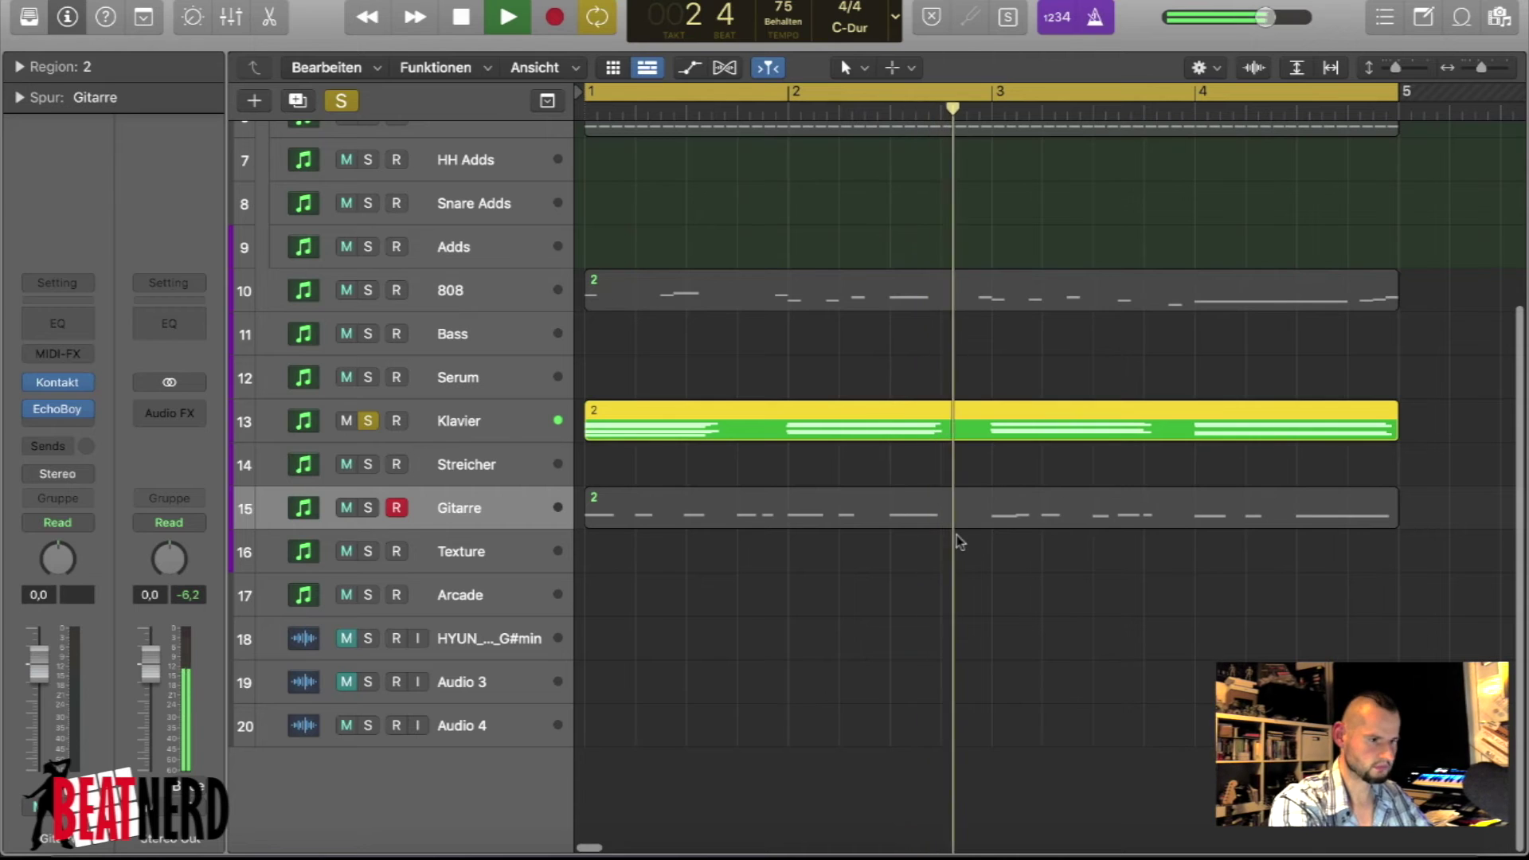
pyautogui.hscroll(1, 959, 541)
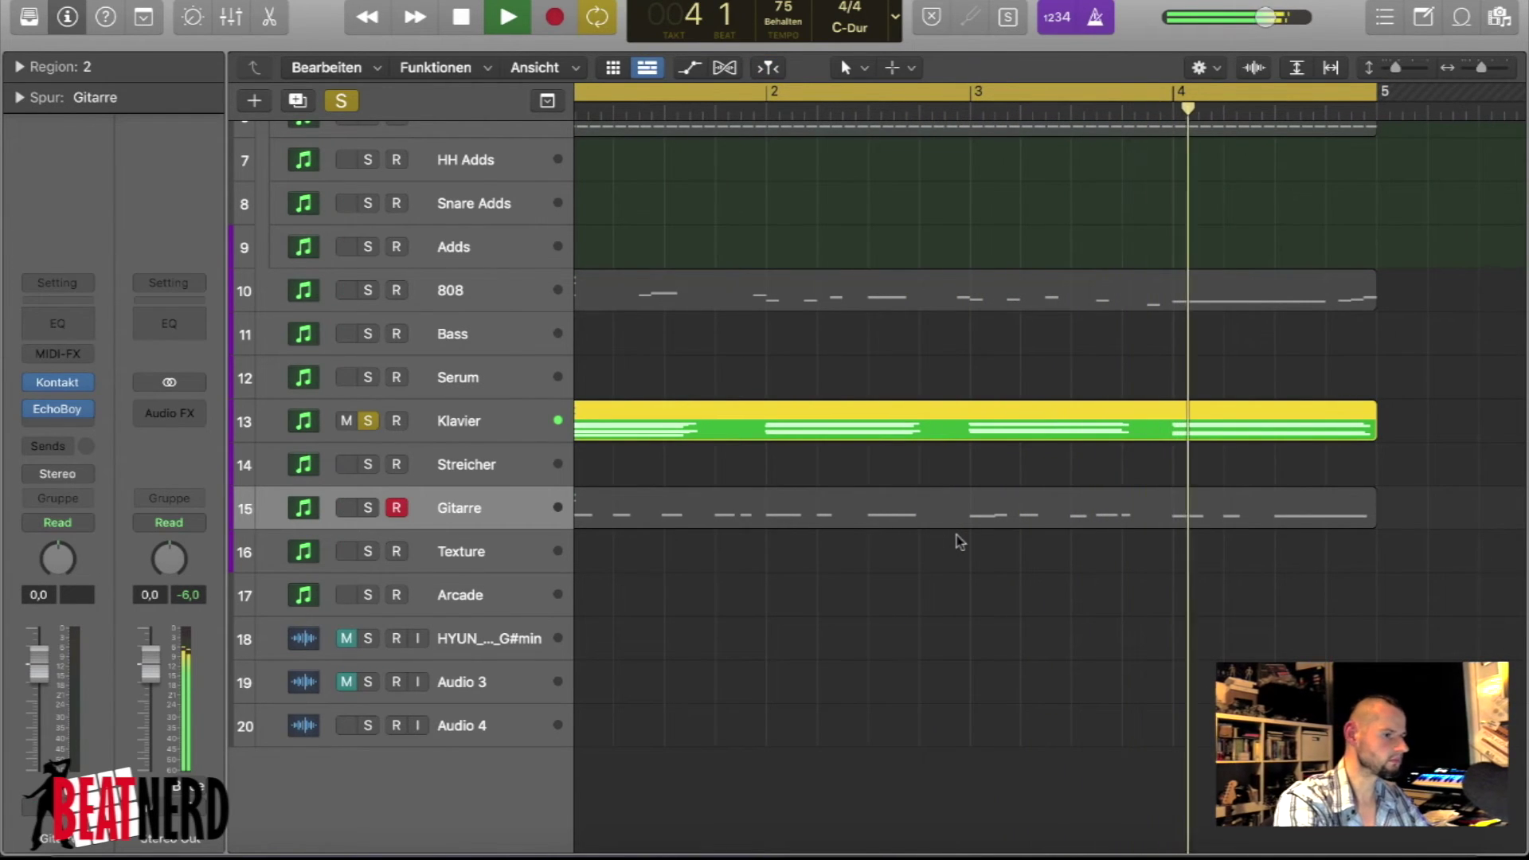
pyautogui.click(370, 420)
pyautogui.hscroll(-1, 809, 396)
pyautogui.press('space')
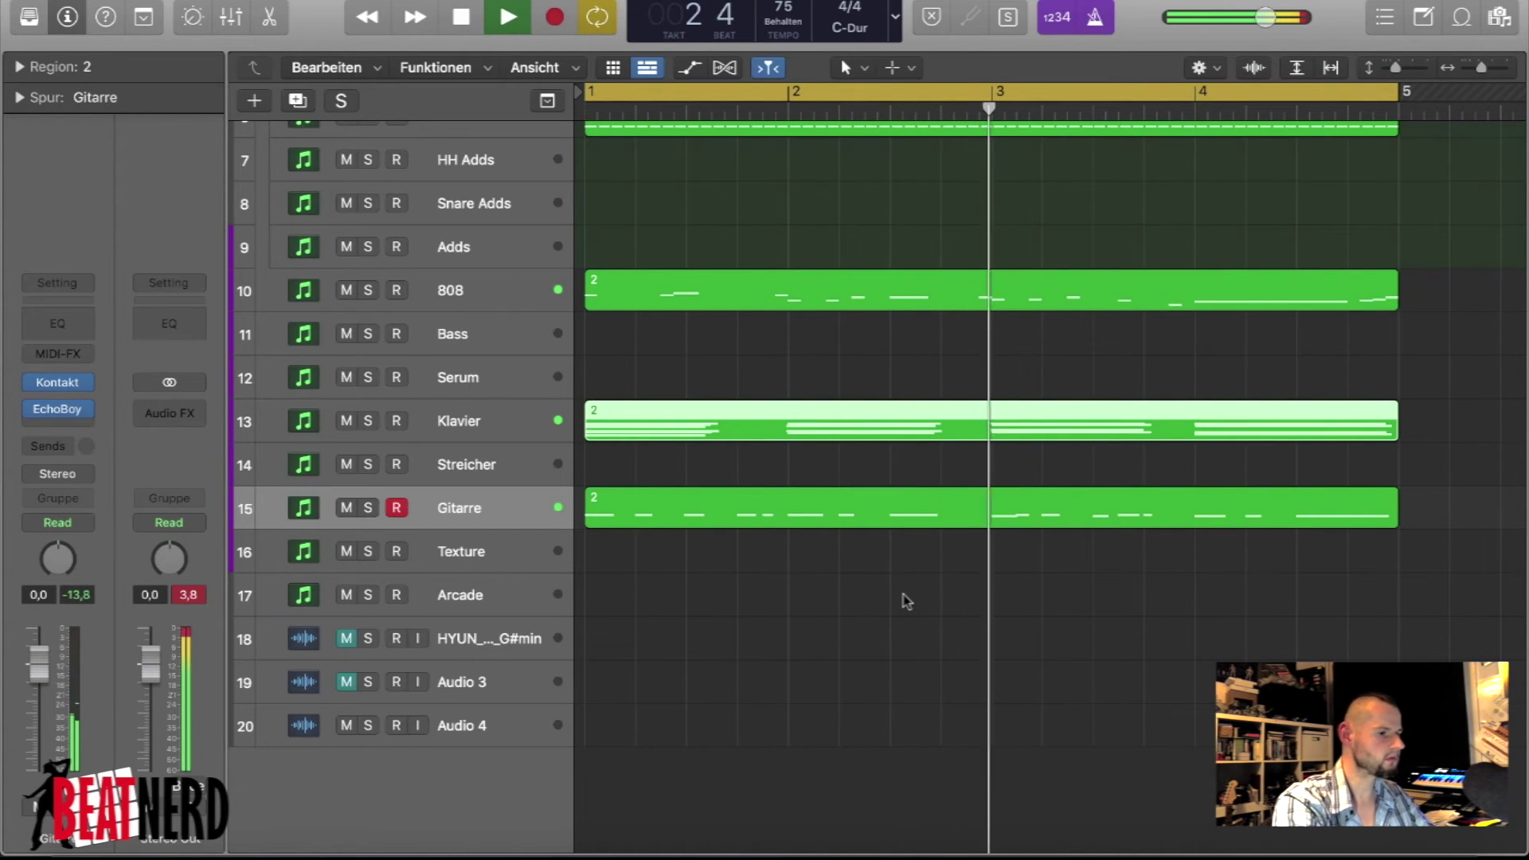
# - Raise the Gitarre track's volume to 0.7 dB and stop playback
pyautogui.click(445, 527)
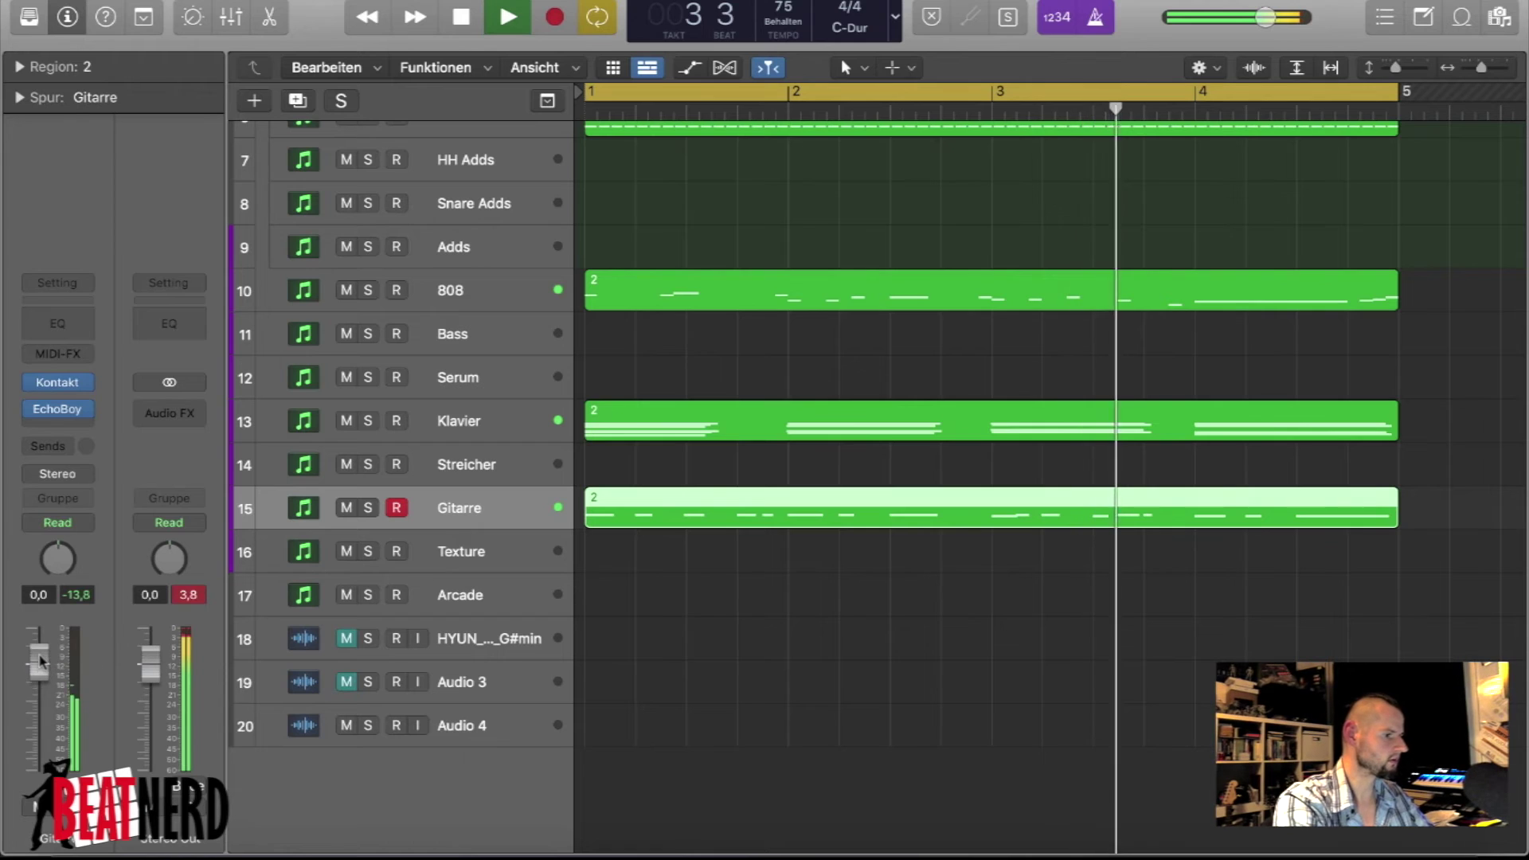
pyautogui.moveTo(38, 660); pyautogui.dragTo(40, 657)
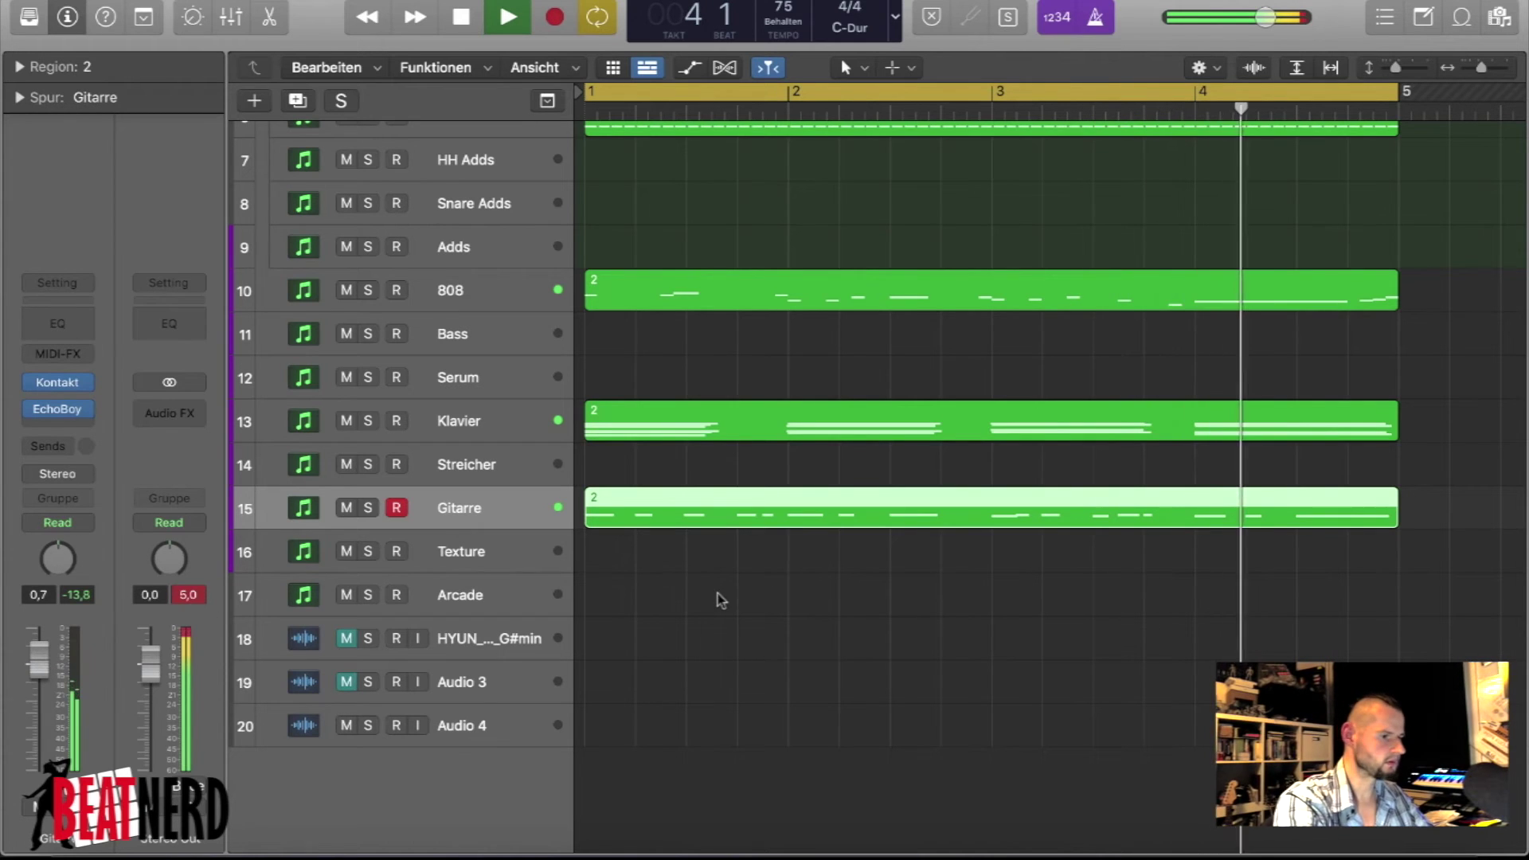
pyautogui.click(701, 538)
pyautogui.press('space')
# - Try all 18 Gitarre melody notes one octave higher, with the first note on C5, and play the beat
pyautogui.doubleClick(676, 517)
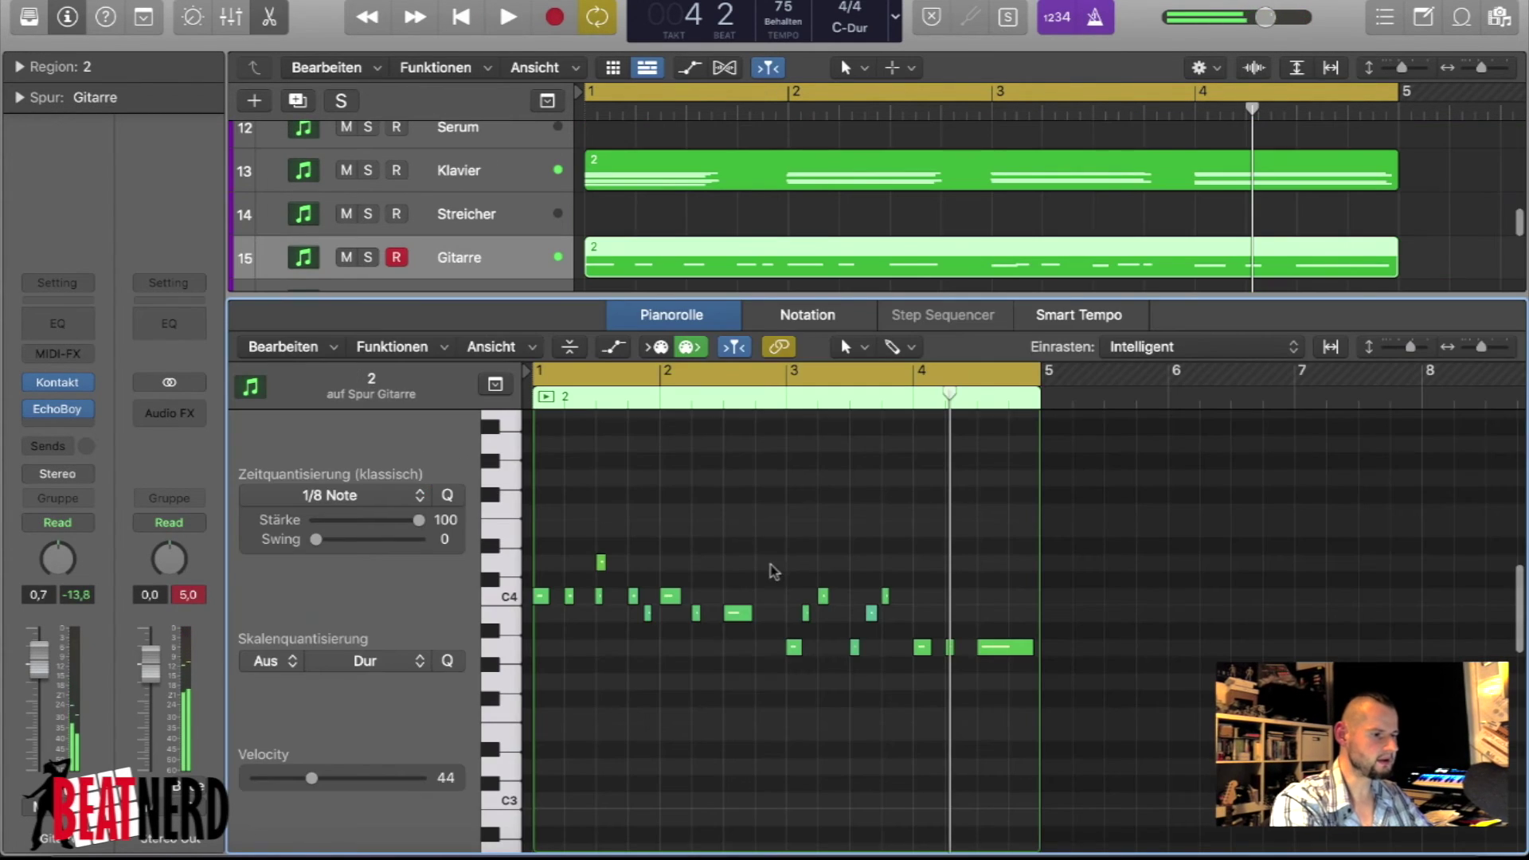
pyautogui.moveTo(1011, 689); pyautogui.dragTo(529, 520)
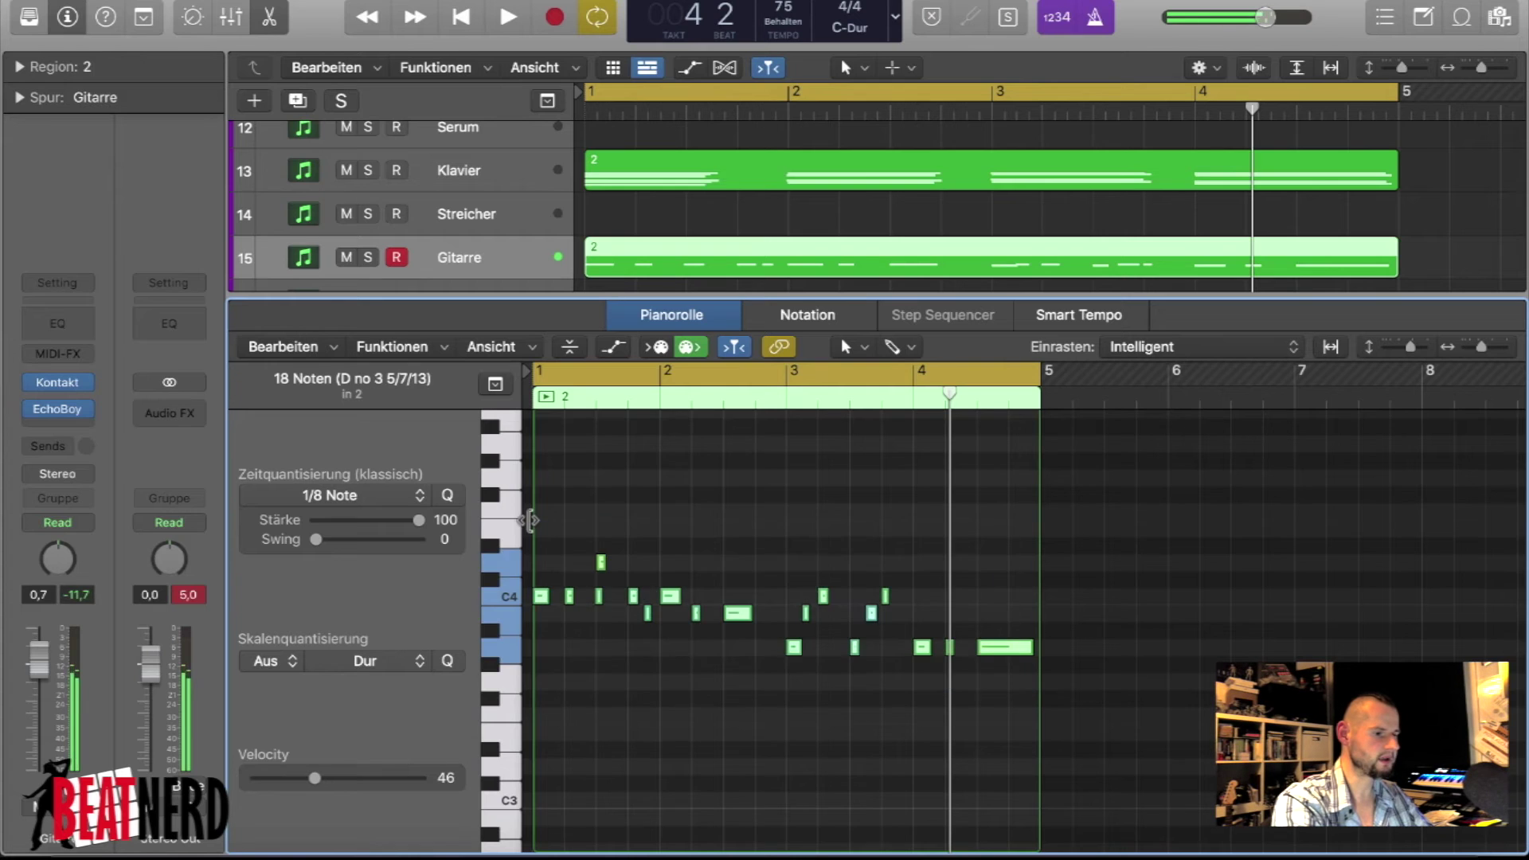
pyautogui.scroll(5, 555, 650)
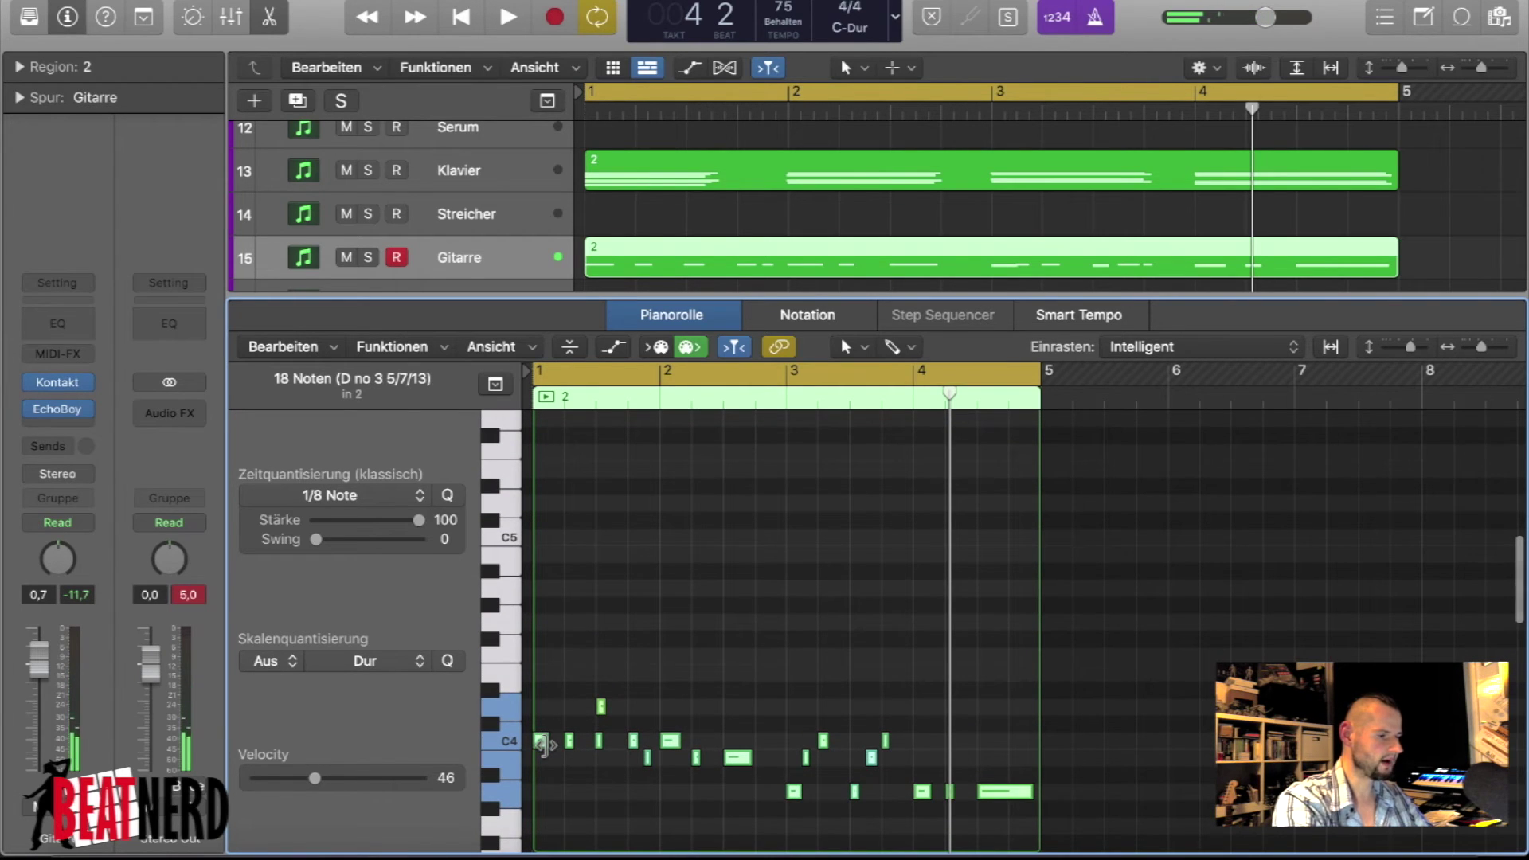
pyautogui.moveTo(542, 745)
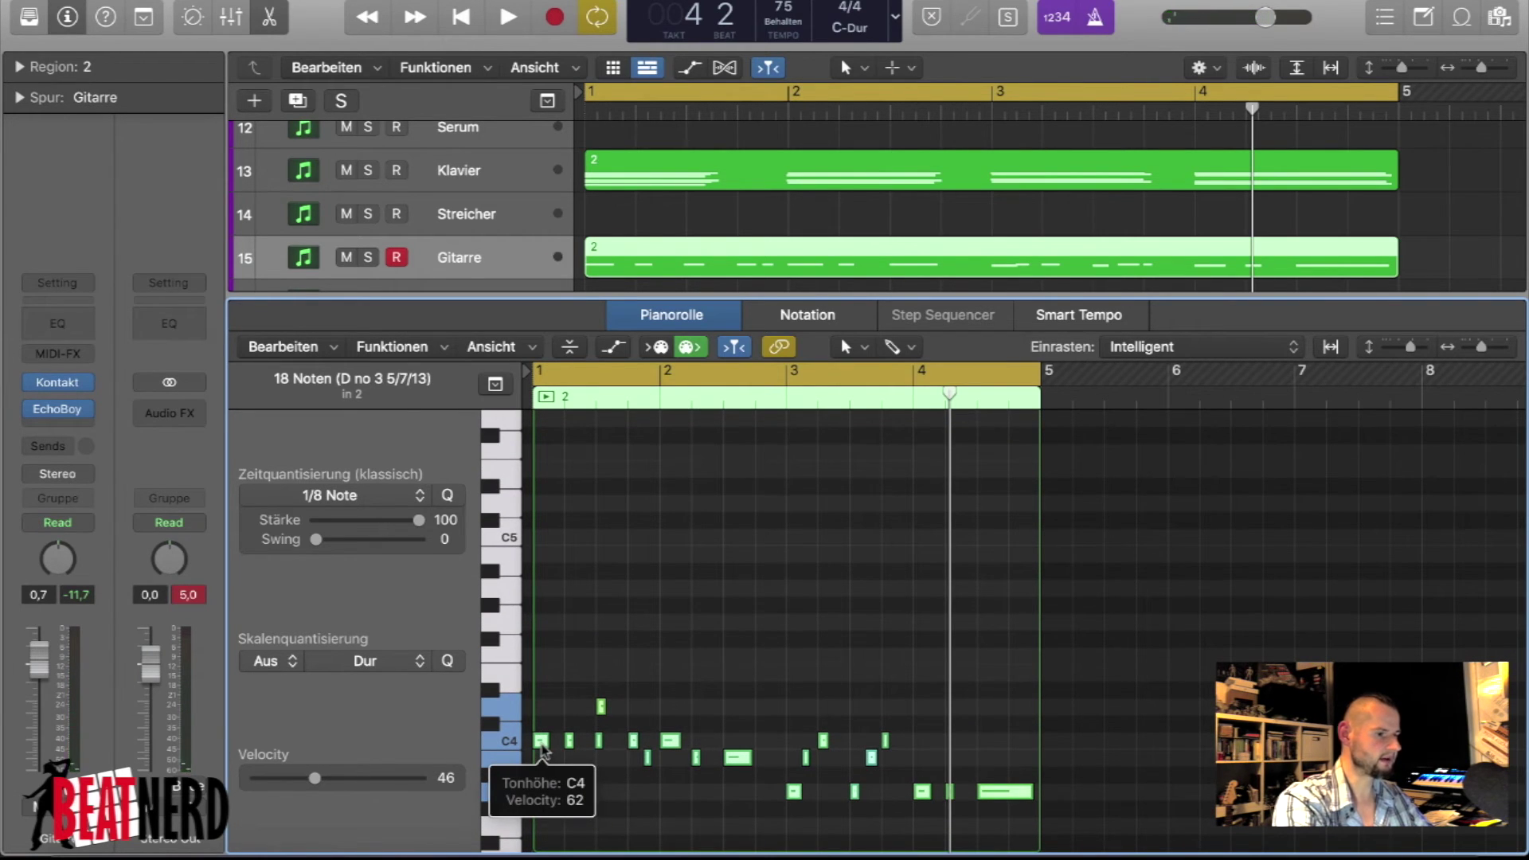
pyautogui.moveTo(543, 745); pyautogui.dragTo(544, 542)
pyautogui.press('space')
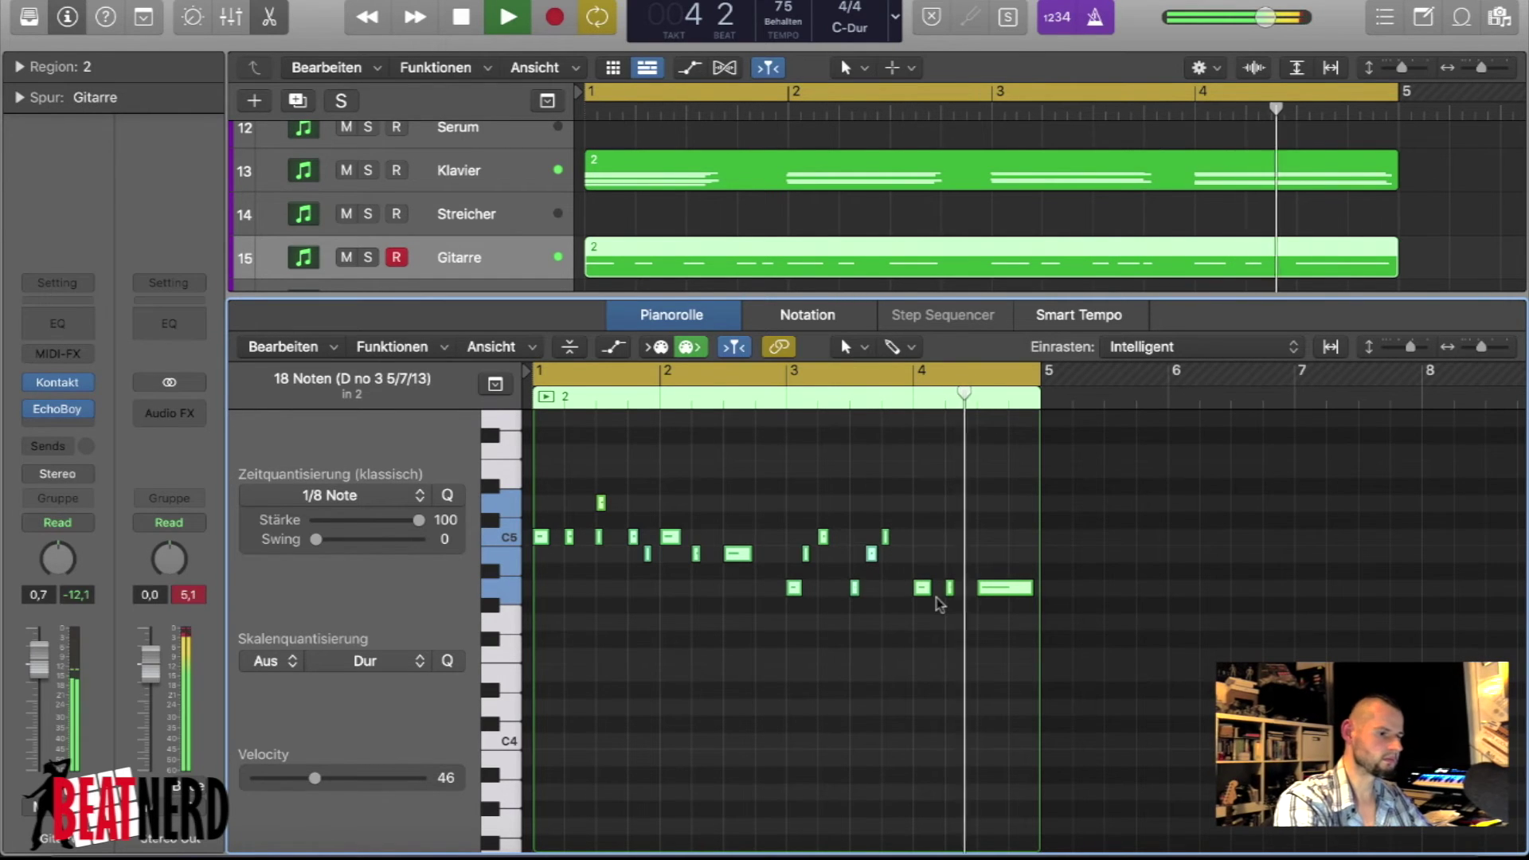
pyautogui.press('space')
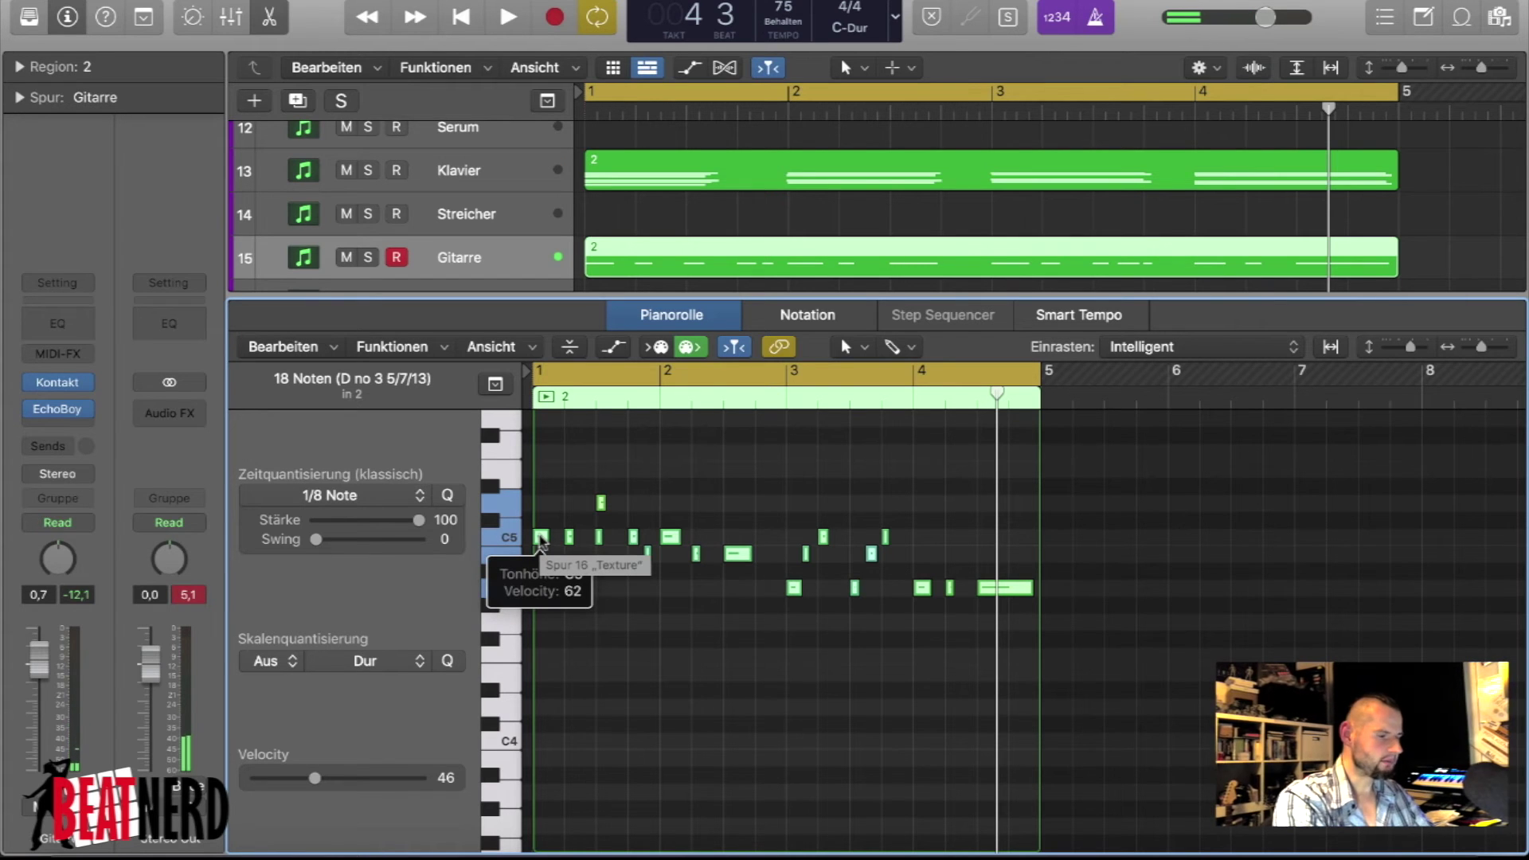
# - Try the Gitarre melody five semitones lower, with the first note on G4, and play the beat
pyautogui.moveTo(541, 541); pyautogui.dragTo(538, 625)
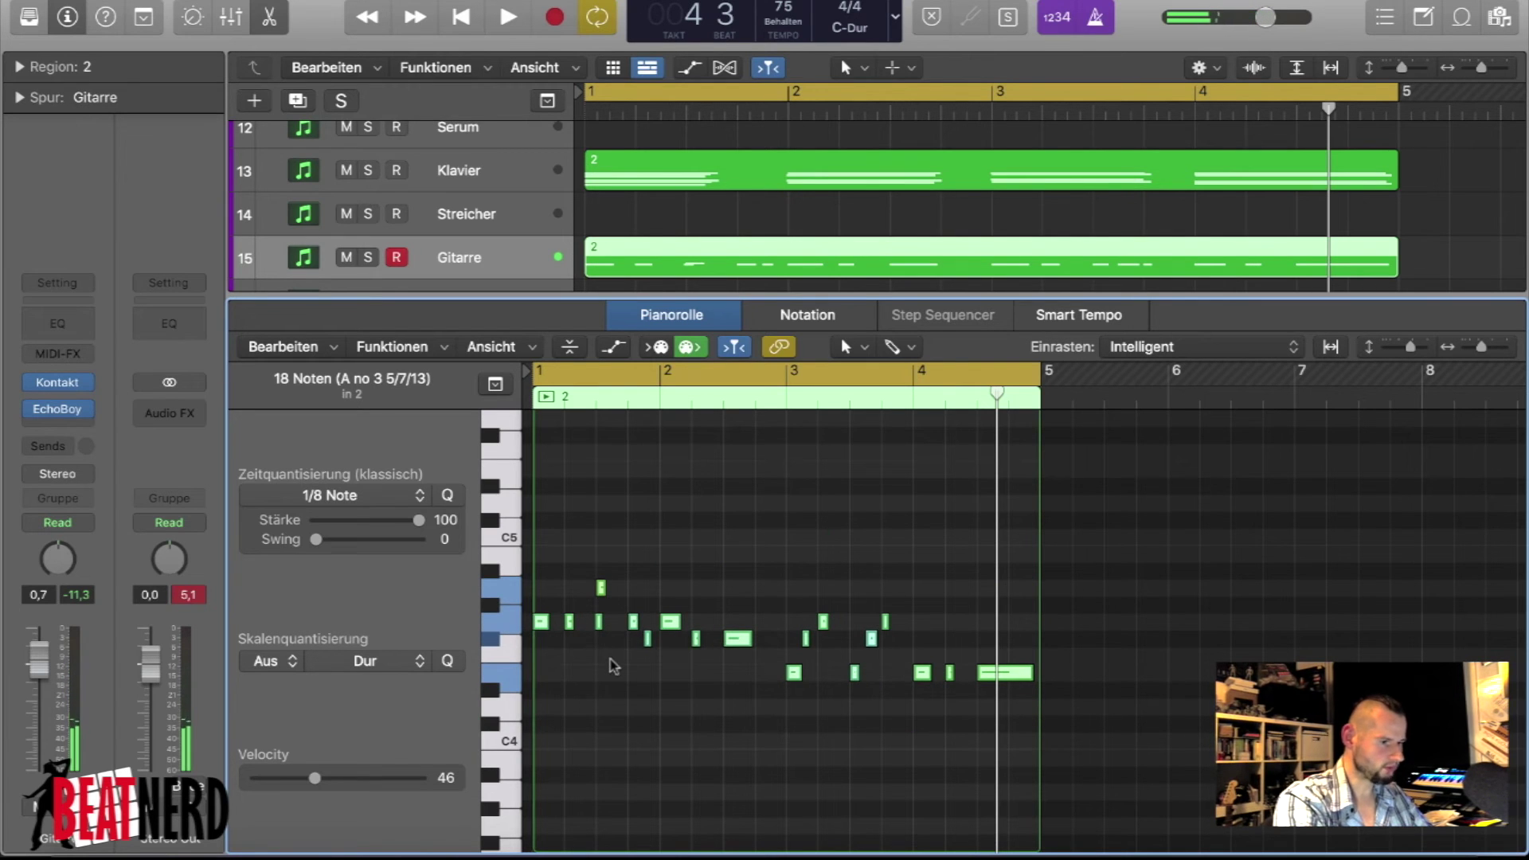
pyautogui.press('space')
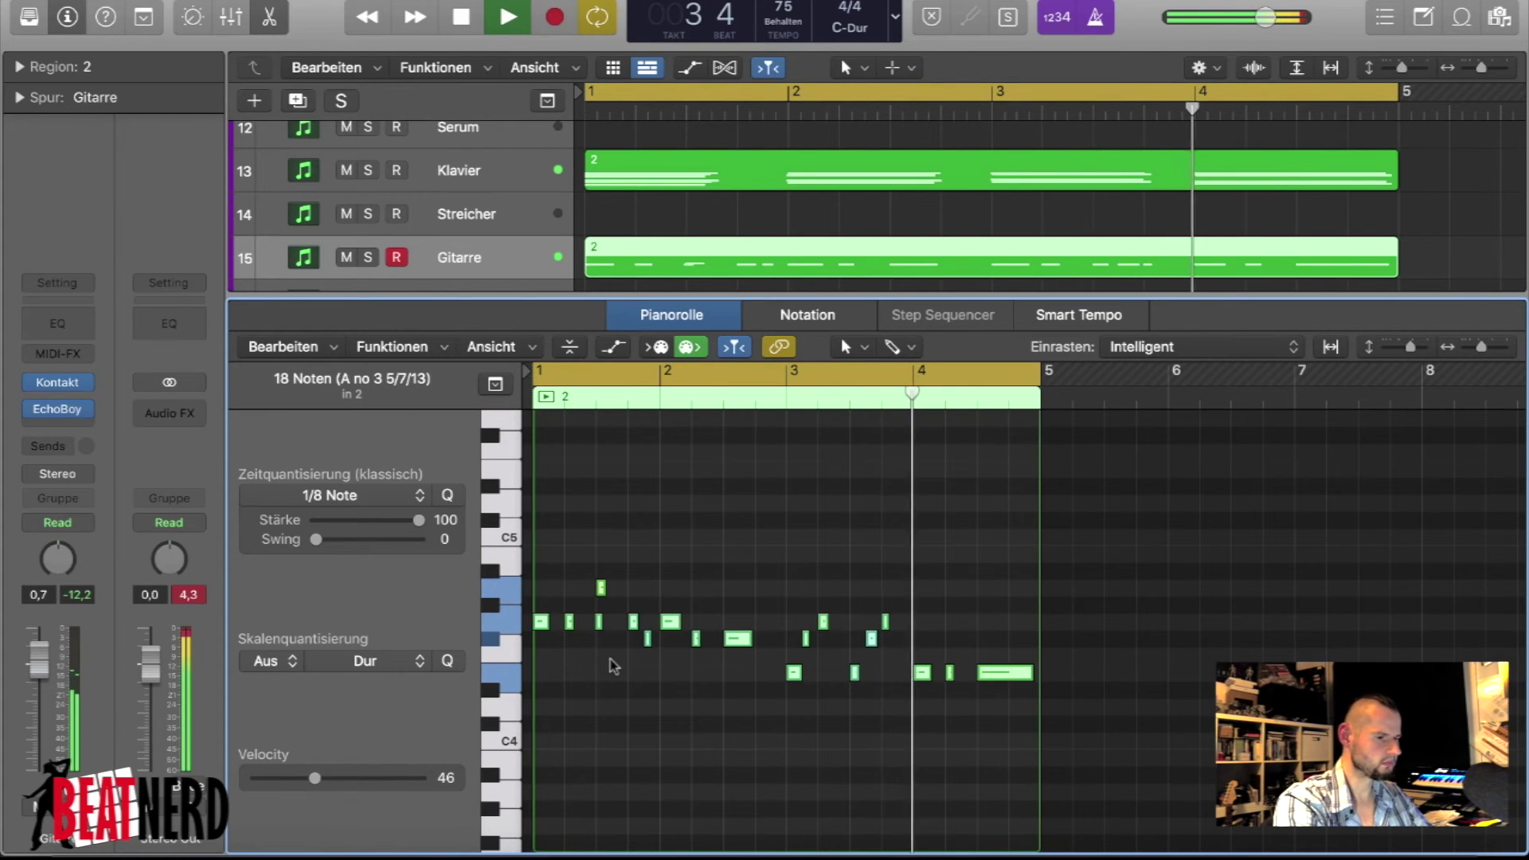
pyautogui.press('space')
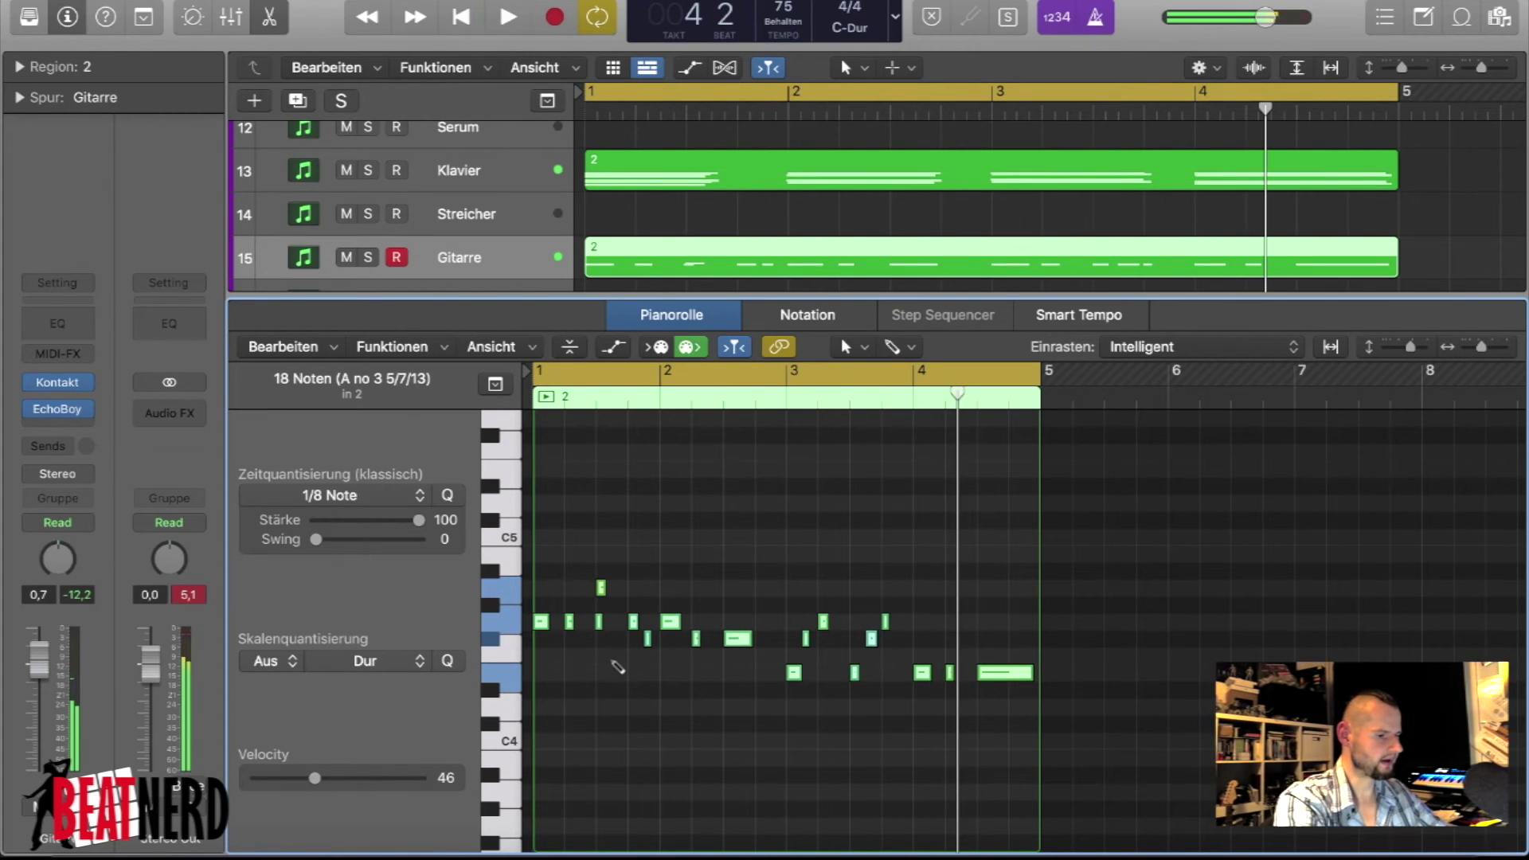
# - Return all Gitarre notes to their original octave with the first note on C4, and close the piano roll
pyautogui.hotkey('alt', 'Up')
pyautogui.hotkey('alt', 'Up')
pyautogui.hotkey('alt', 'Up')
pyautogui.hotkey('alt', 'Up')
pyautogui.hotkey('alt', 'Up')
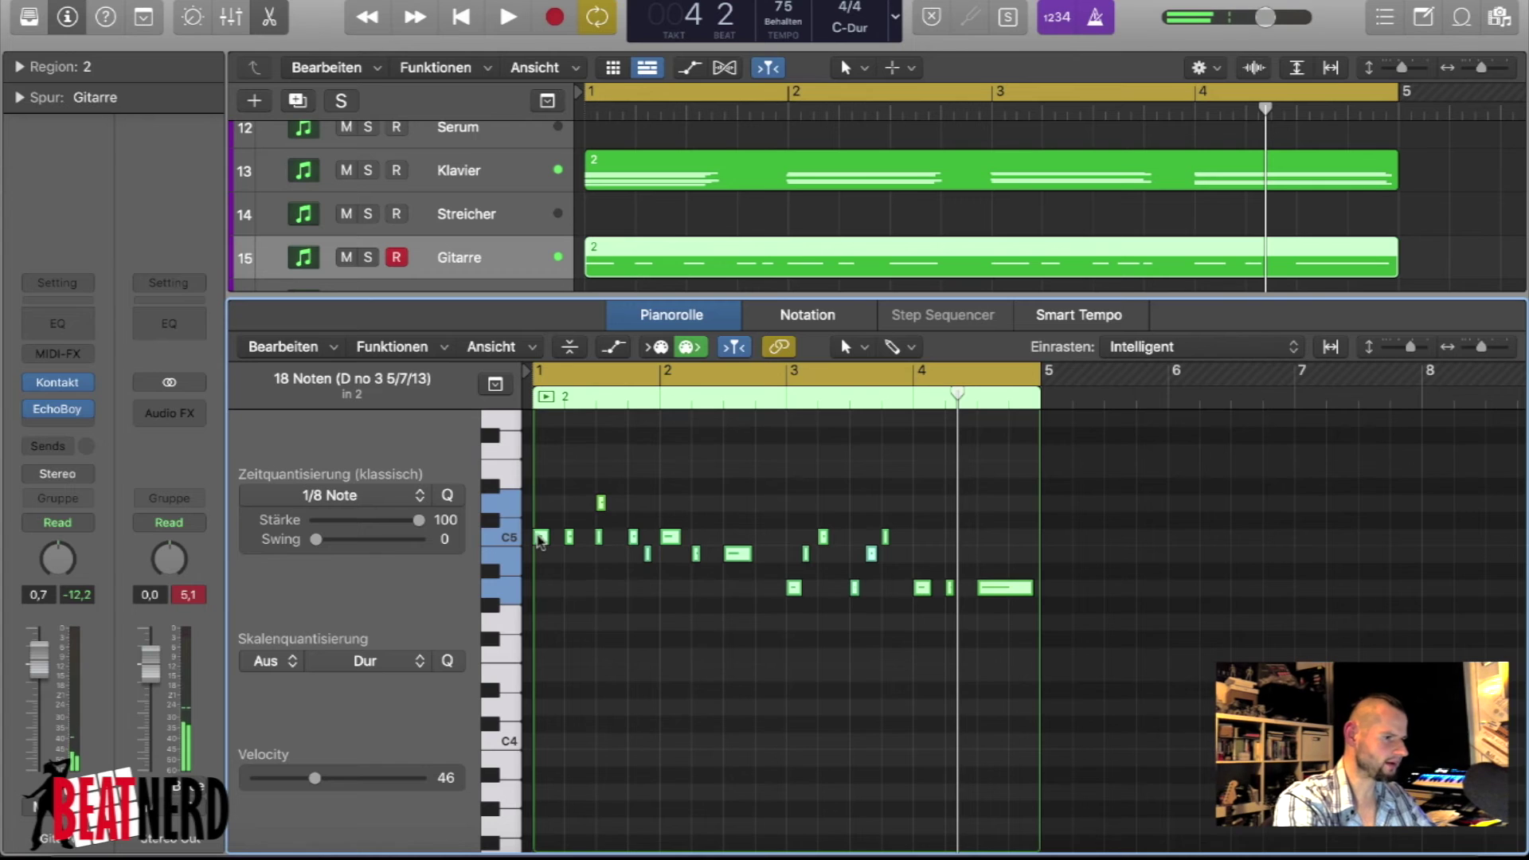
pyautogui.moveTo(539, 538); pyautogui.dragTo(541, 741)
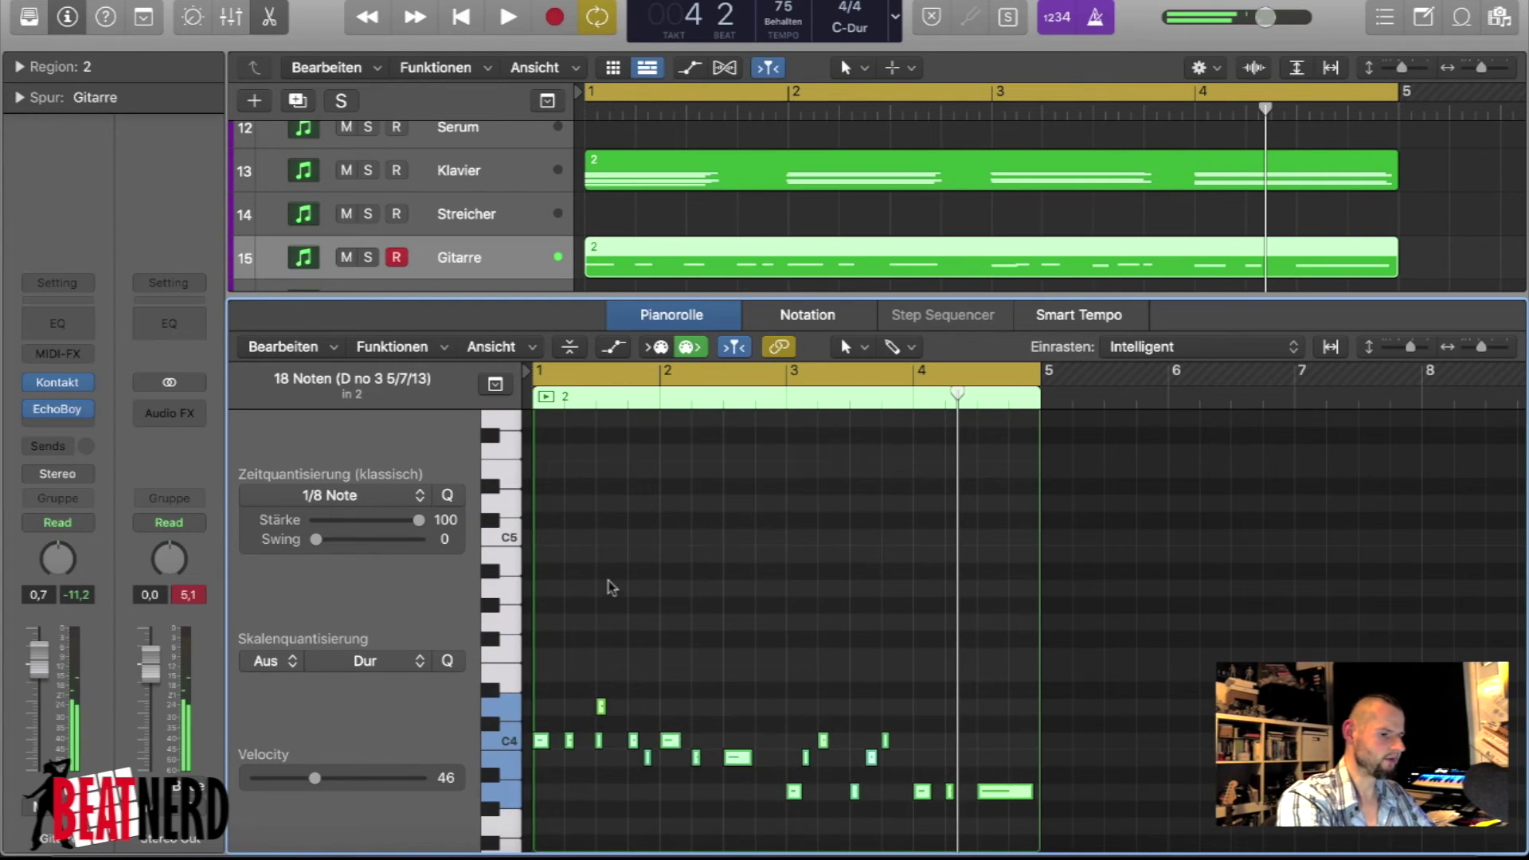
pyautogui.press('e')
# - Add a Channel EQ to the Klavier track and enable its low cut at 158 Hz with a 12 dB/Oct slope
pyautogui.click(698, 430)
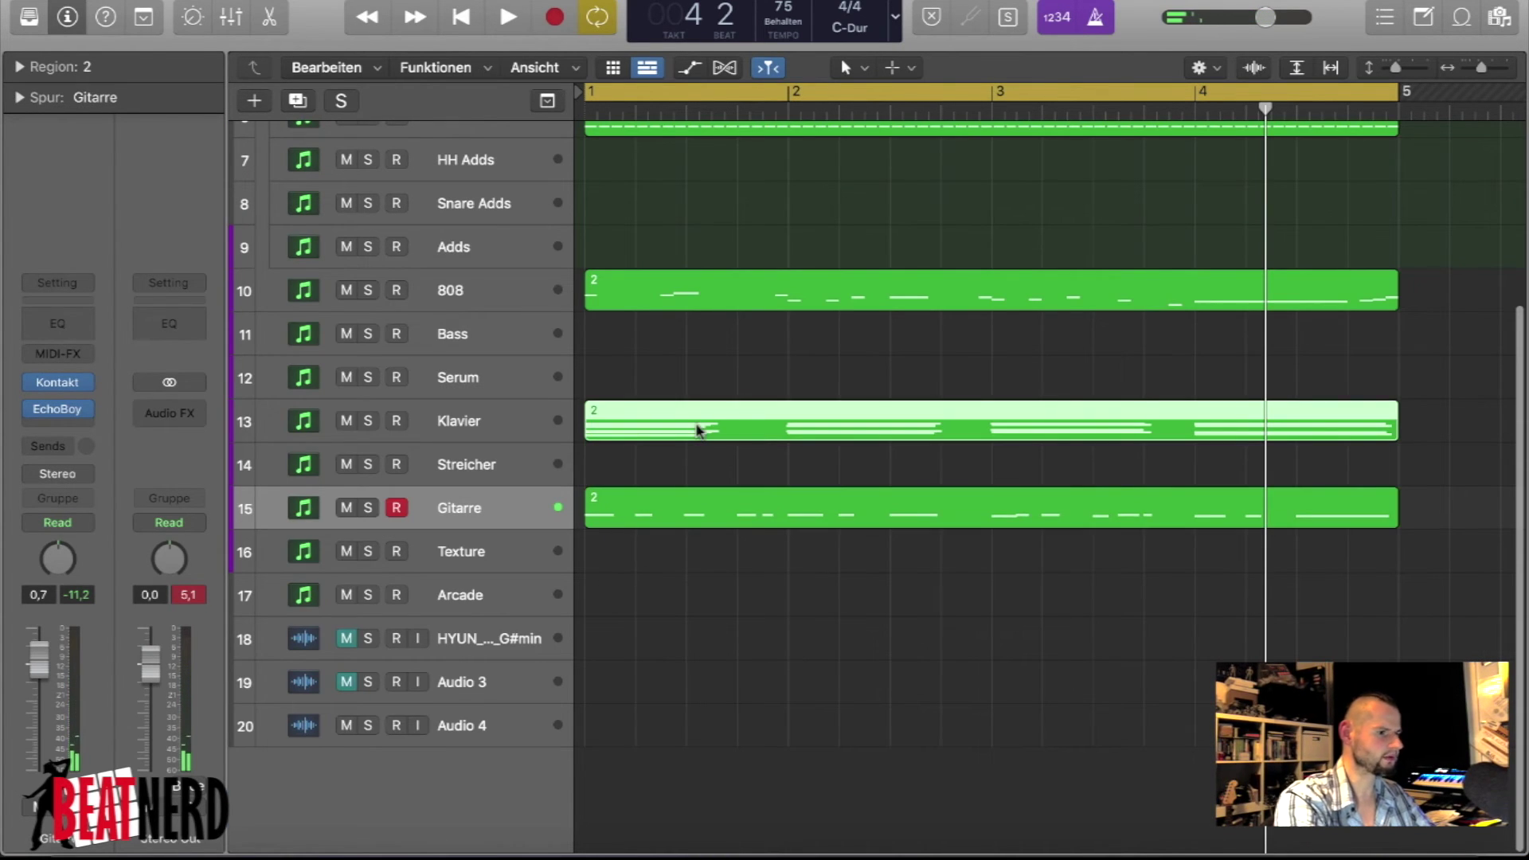
pyautogui.click(508, 429)
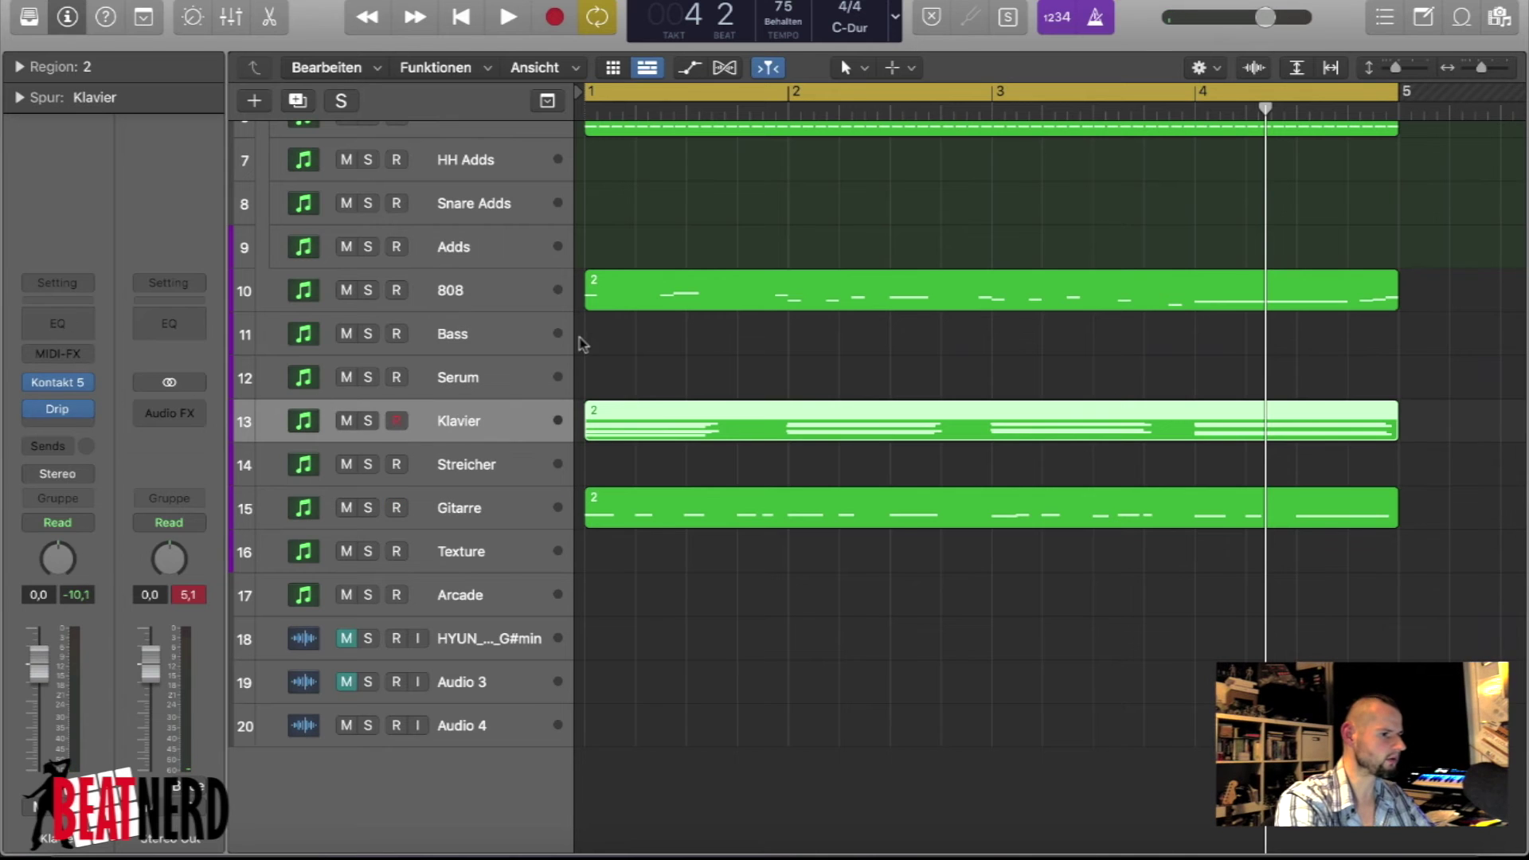
pyautogui.hotkey('ctrl', 'e')
pyautogui.click(559, 340)
pyautogui.moveTo(557, 519); pyautogui.dragTo(816, 528)
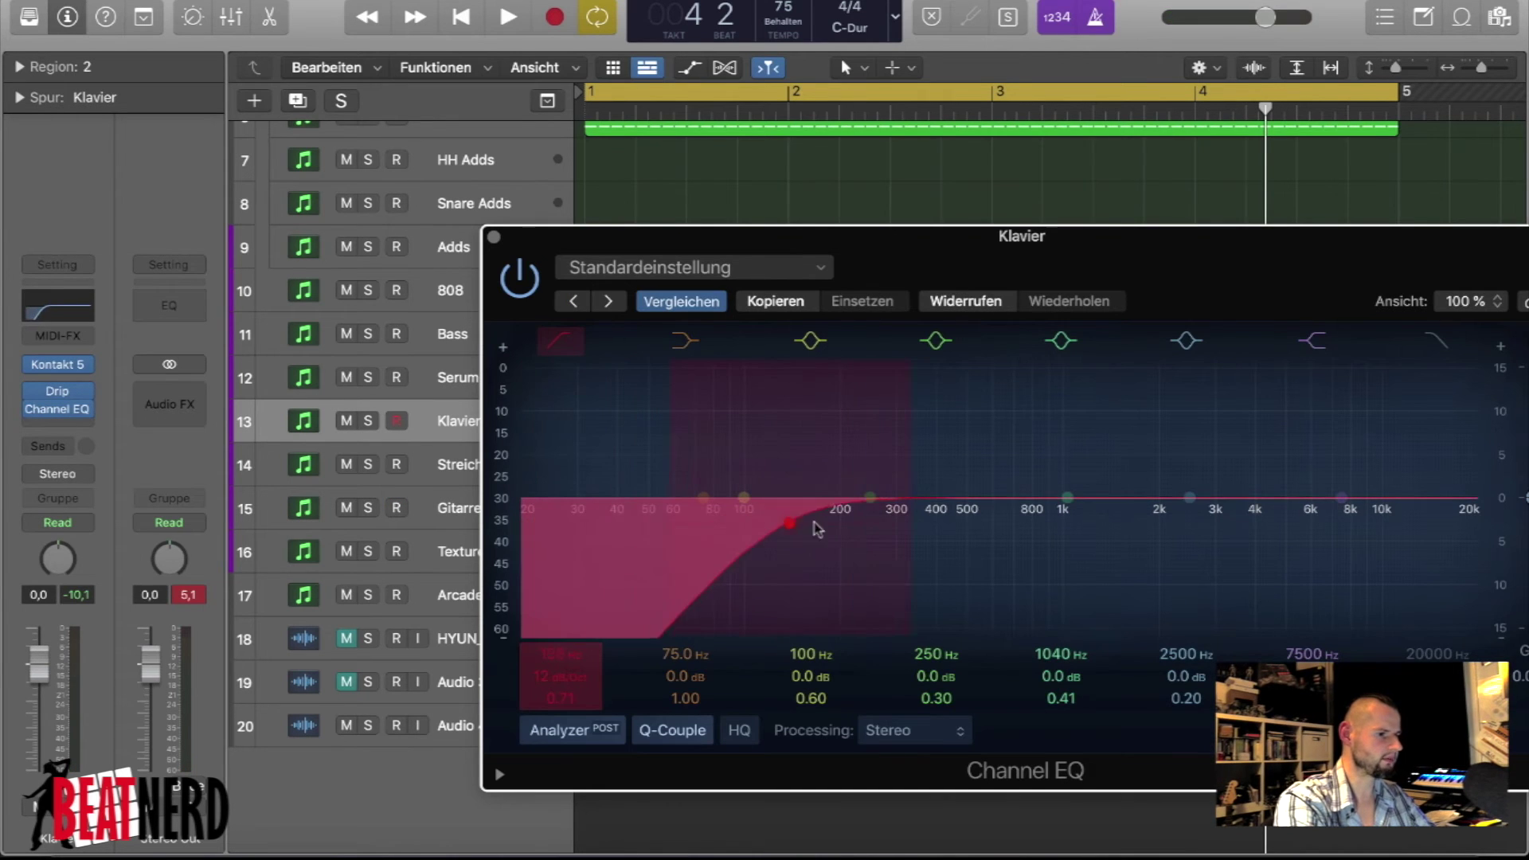
# - Enable the high cut in the Klavier Channel EQ and set it to 2300 Hz
pyautogui.moveTo(891, 267); pyautogui.dragTo(612, 239)
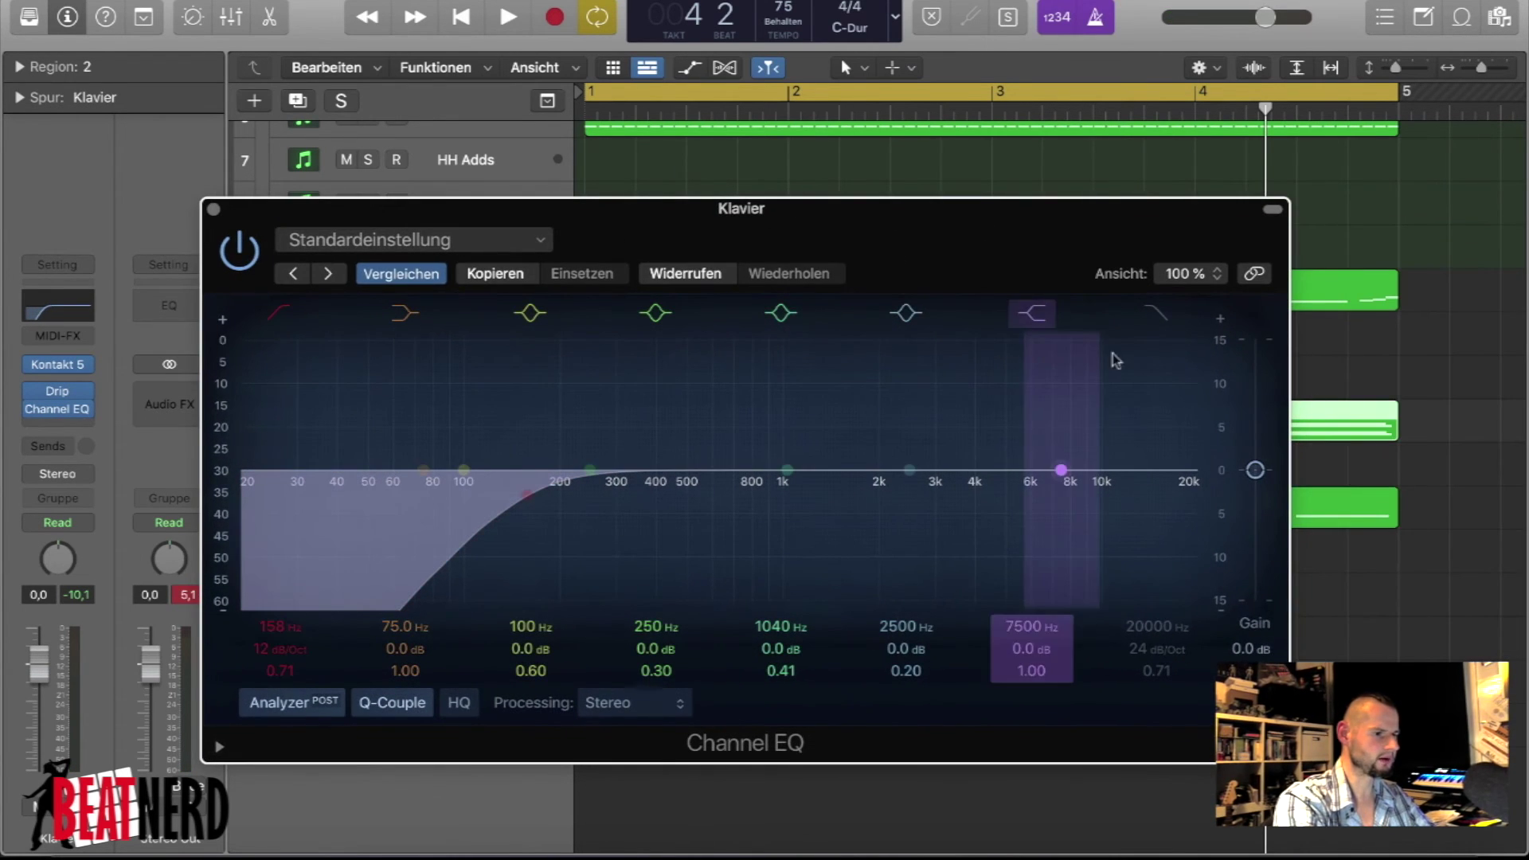
pyautogui.click(1161, 315)
pyautogui.moveTo(1137, 509); pyautogui.dragTo(863, 513)
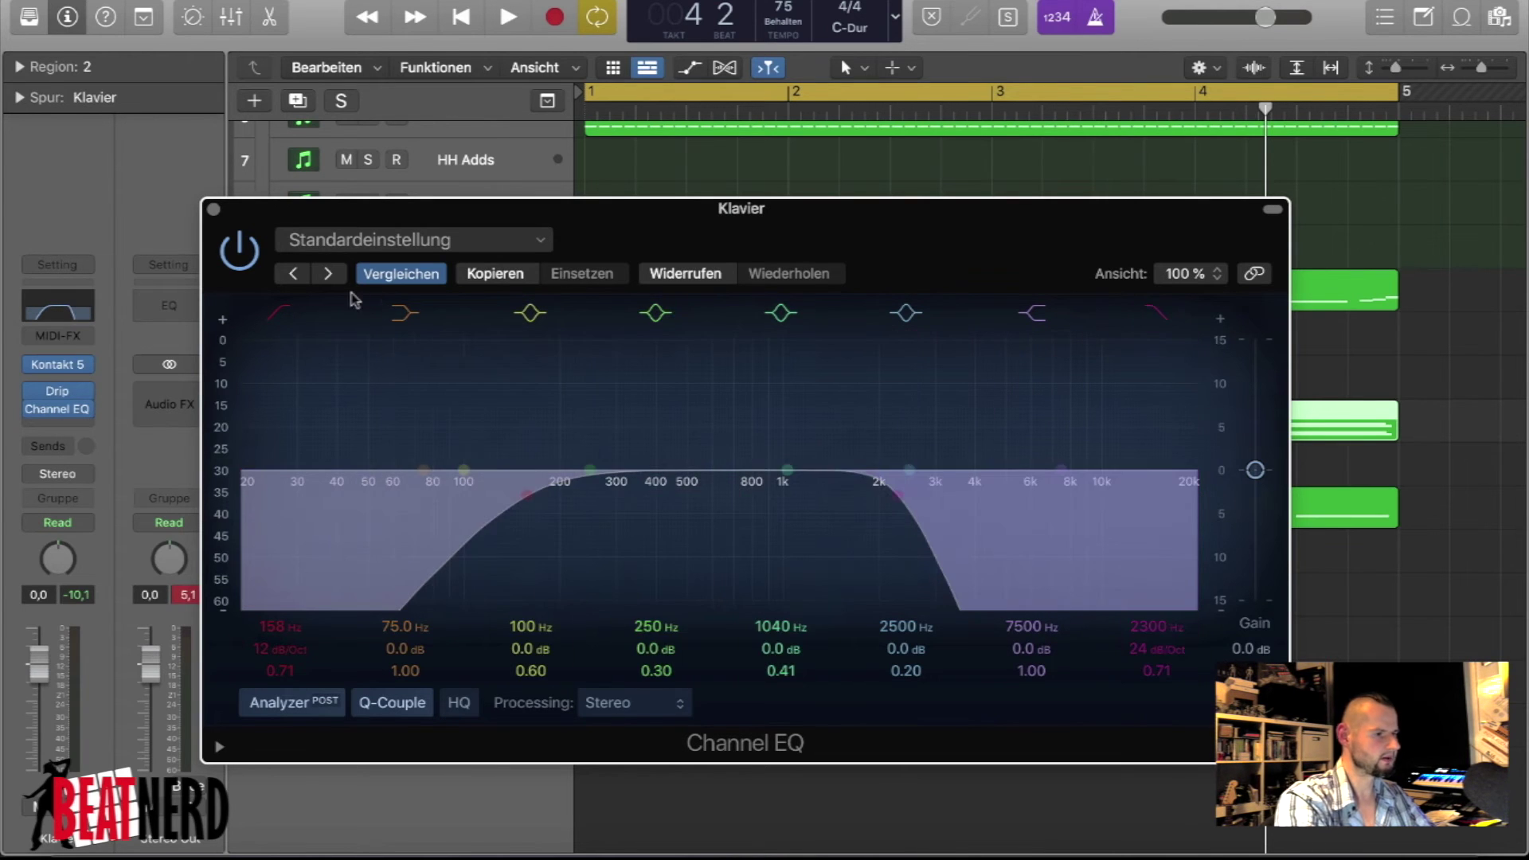
# - Boost the Klavier Channel EQ by 2.8 dB at 660 Hz, close it and play the beat
pyautogui.moveTo(760, 469)
pyautogui.mouseDown()
pyautogui.moveTo(719, 443)
pyautogui.moveTo(763, 446)
pyautogui.mouseUp()
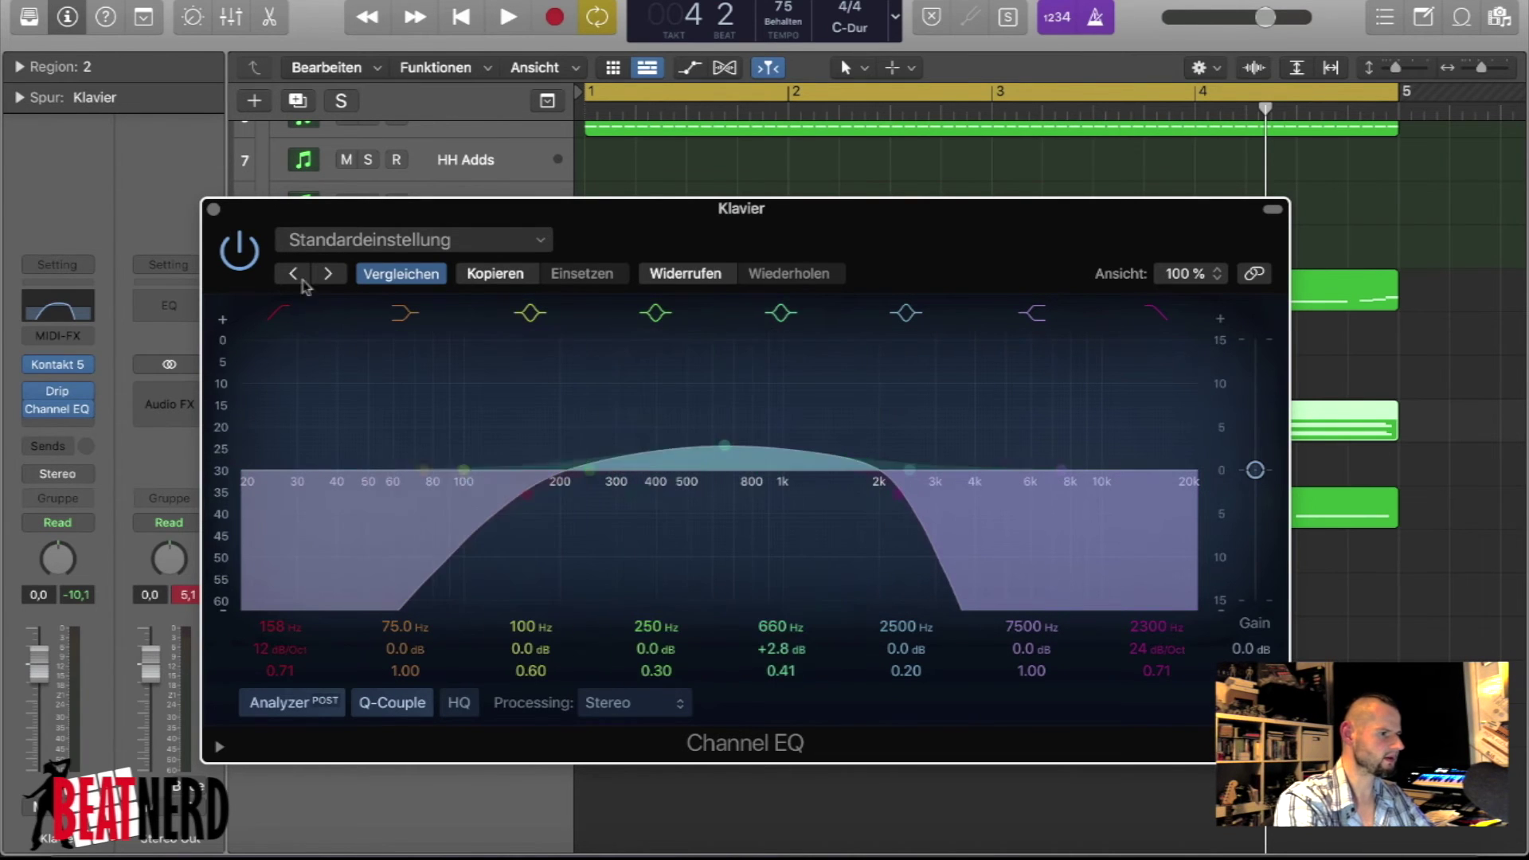
pyautogui.click(213, 209)
pyautogui.press('space')
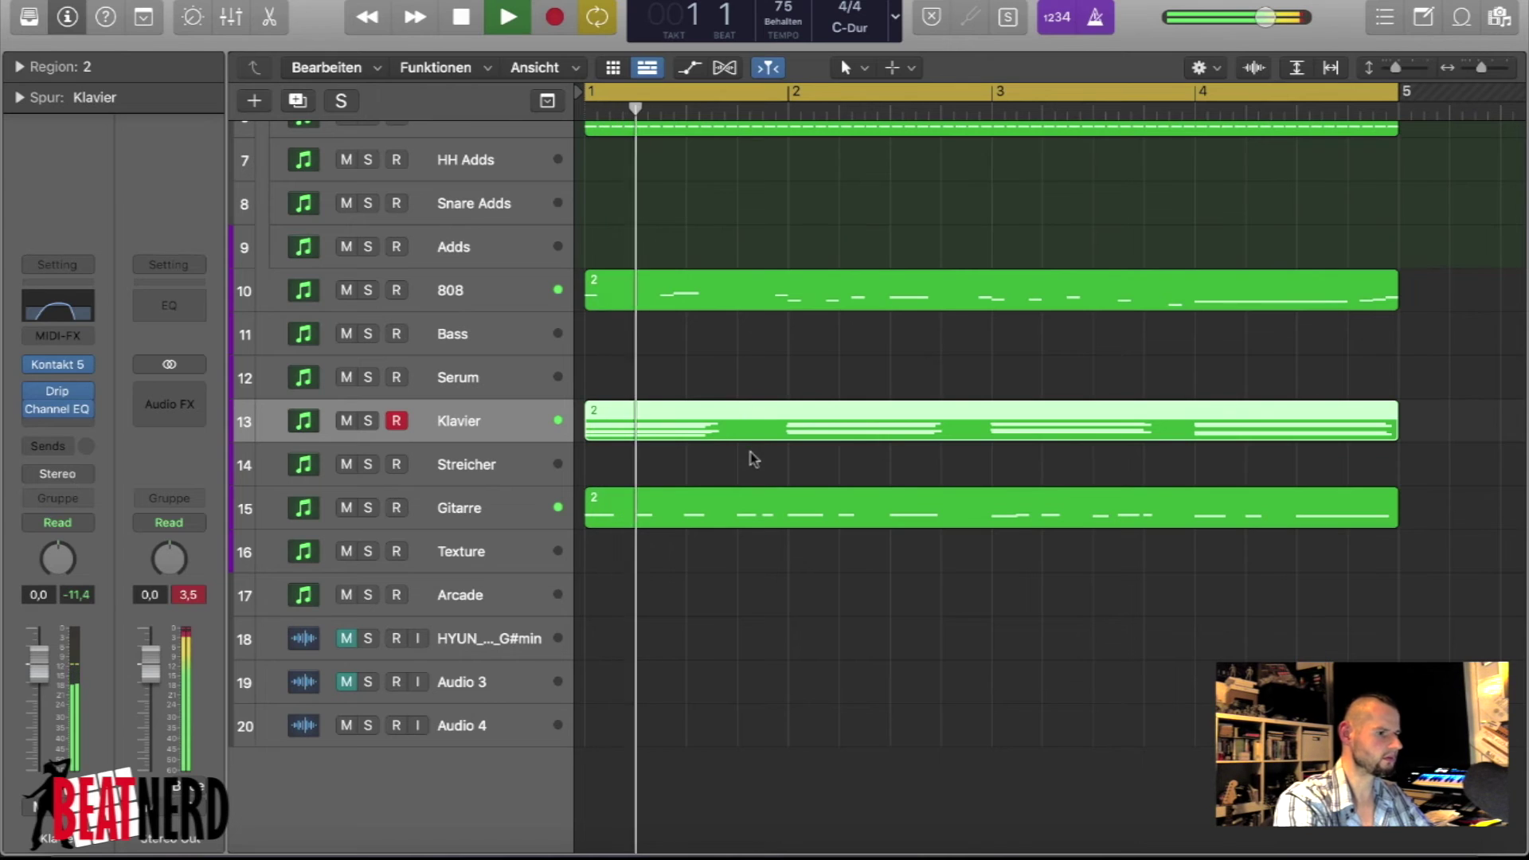
# - Add a Channel EQ to Gitarre with a 73.5 Hz low cut, +3.1 dB at 5100 Hz and +2.4 dB at 520 Hz
pyautogui.click(486, 525)
pyautogui.press('space')
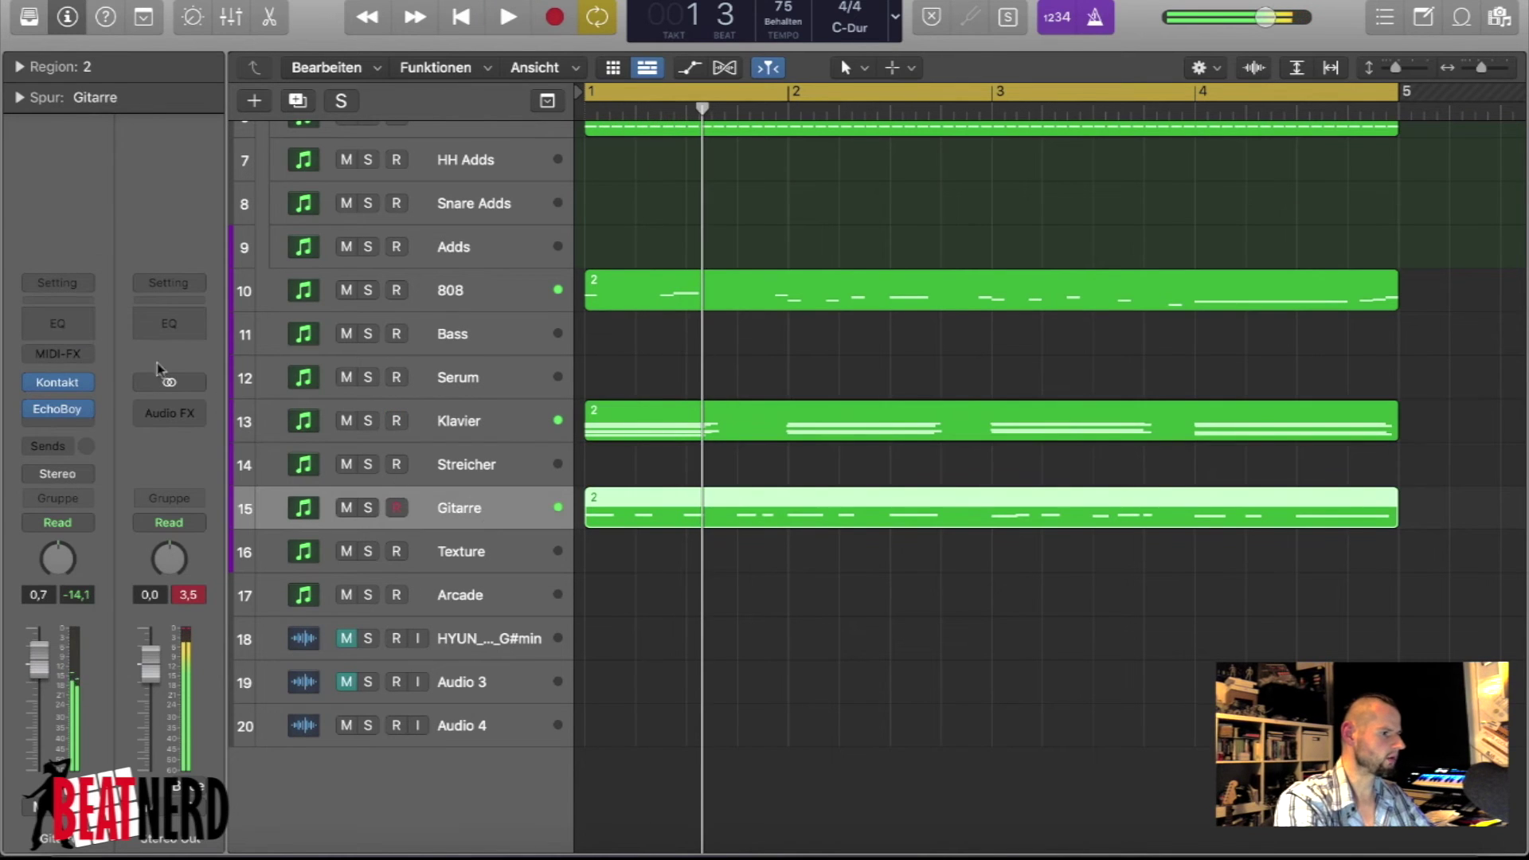
pyautogui.click(70, 323)
pyautogui.moveTo(853, 273); pyautogui.dragTo(538, 251)
pyautogui.press('space')
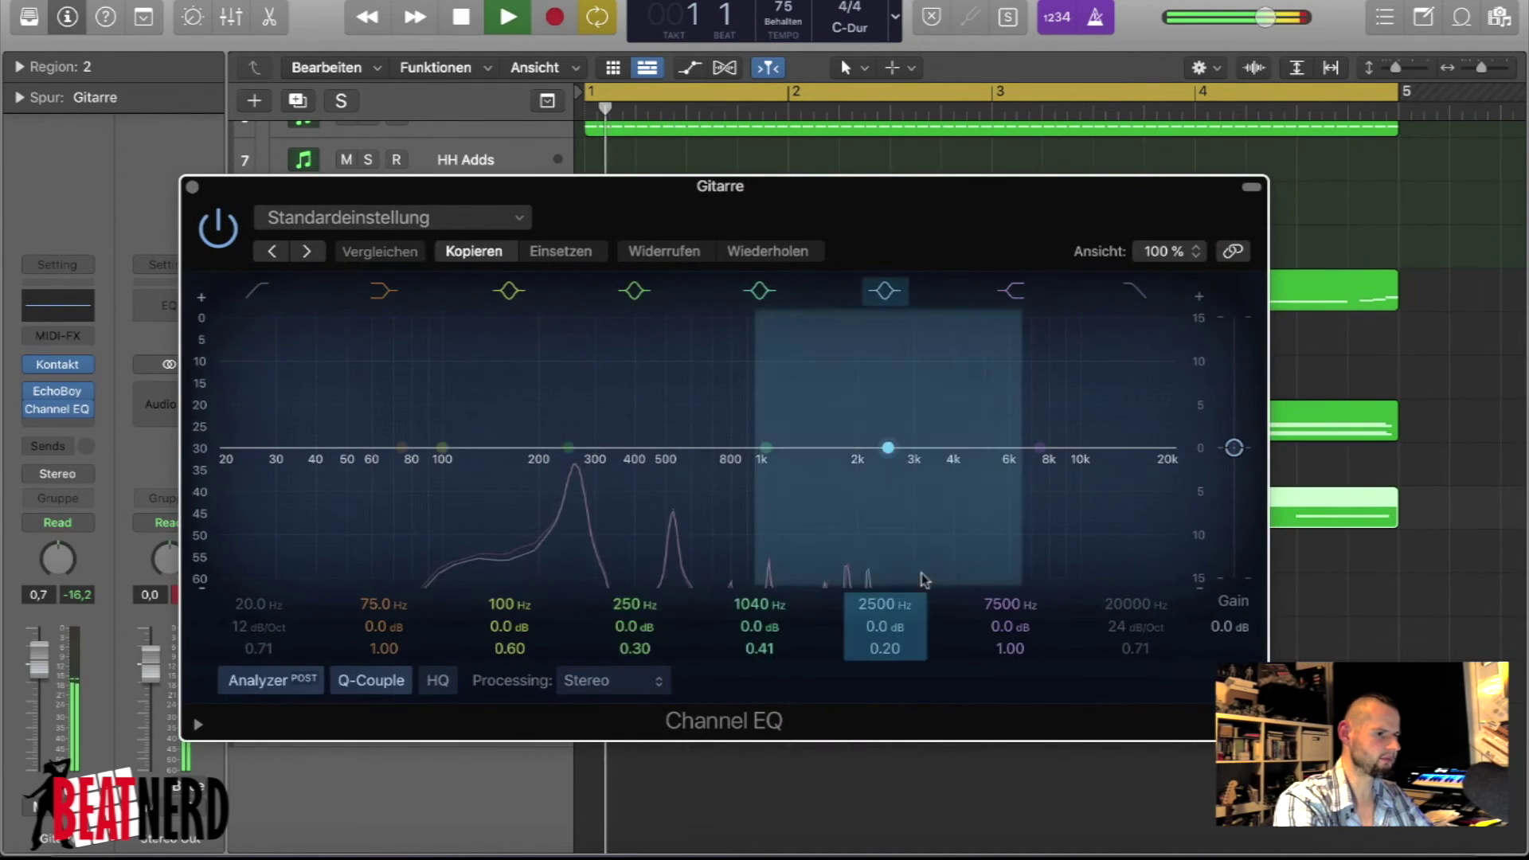
pyautogui.moveTo(581, 478); pyautogui.dragTo(986, 421)
pyautogui.moveTo(239, 366); pyautogui.dragTo(402, 470)
pyautogui.moveTo(761, 446); pyautogui.dragTo(653, 419)
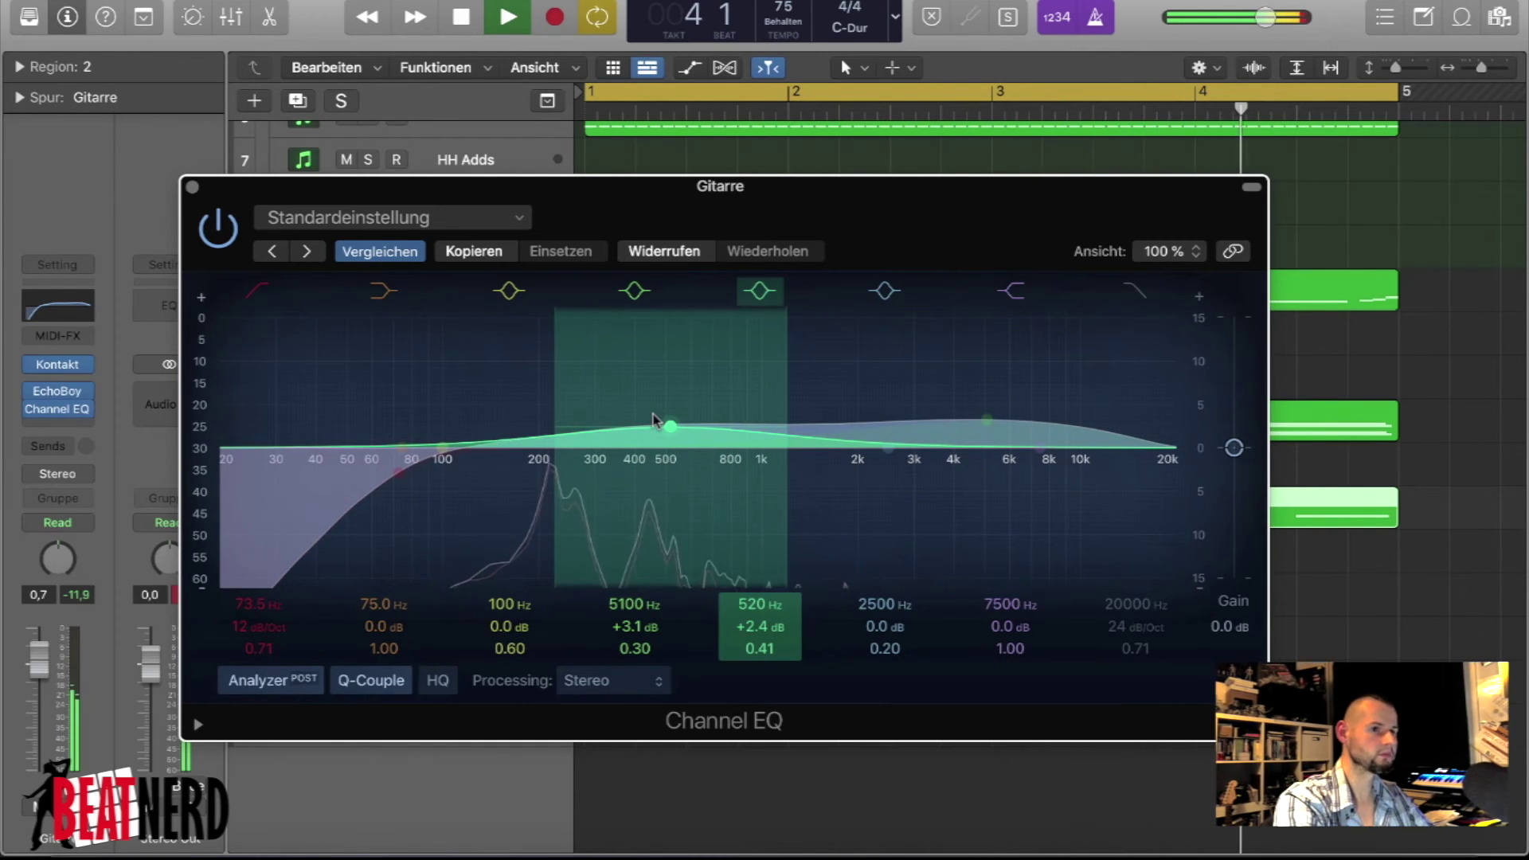
pyautogui.click(192, 188)
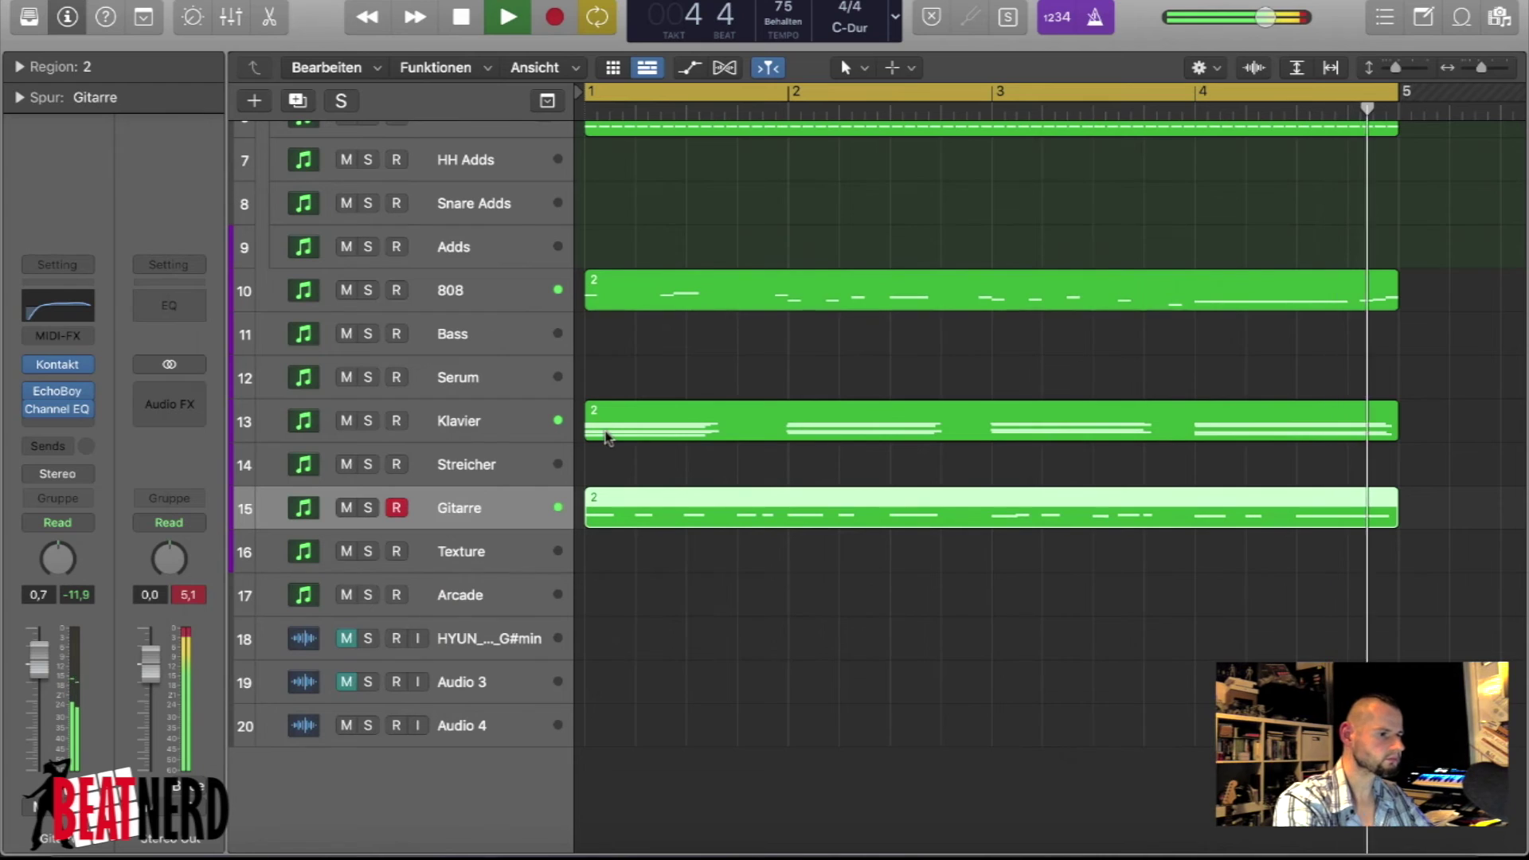
# - Lower the Klavier track's volume to -5.4 dB during playback, select the Gitarre track and stop the beat
pyautogui.click(470, 424)
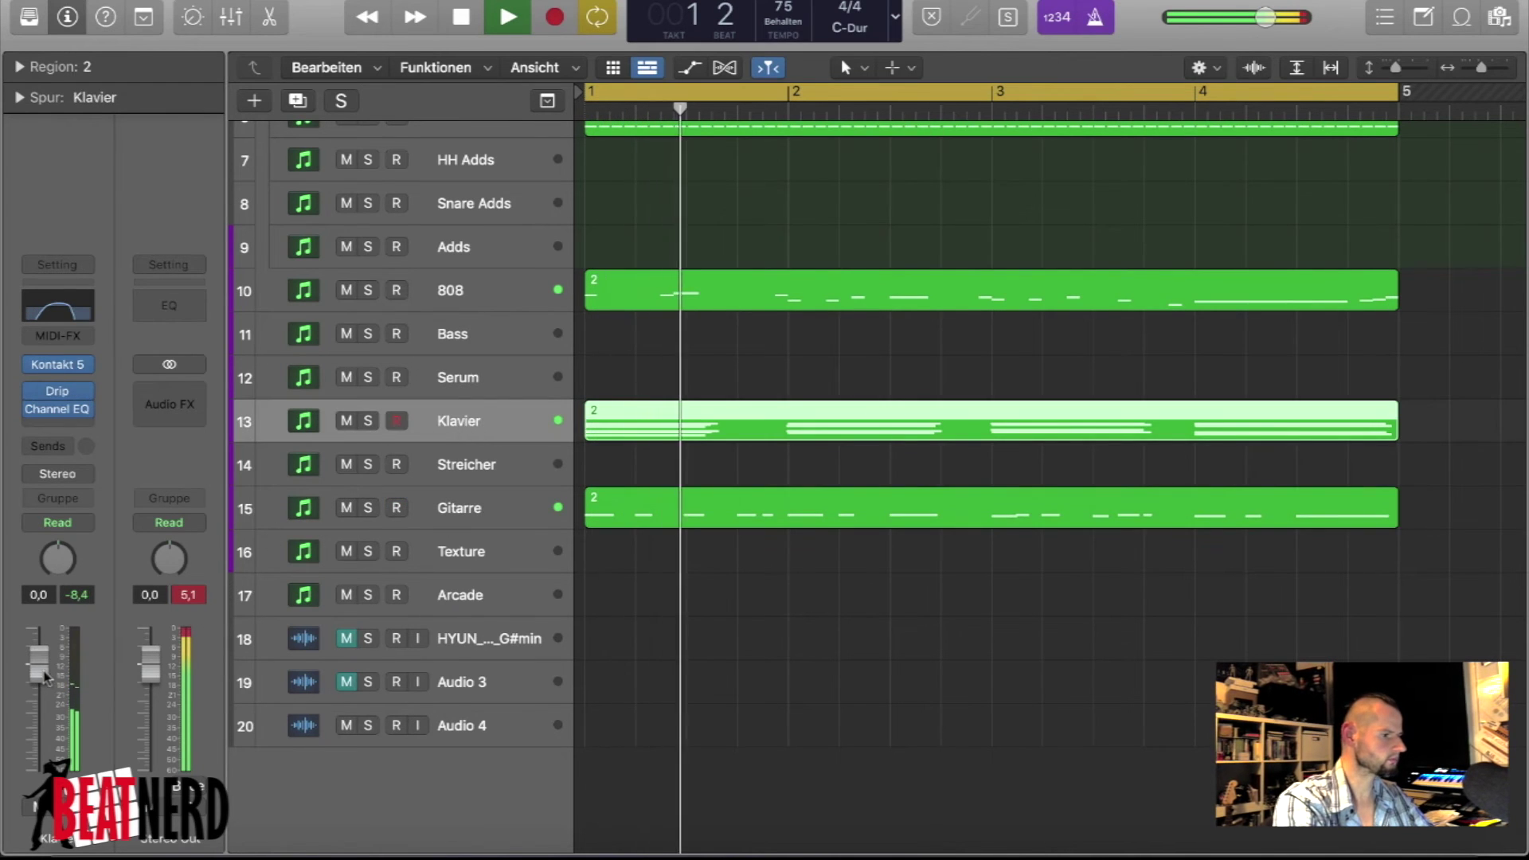
pyautogui.moveTo(44, 677); pyautogui.dragTo(38, 721)
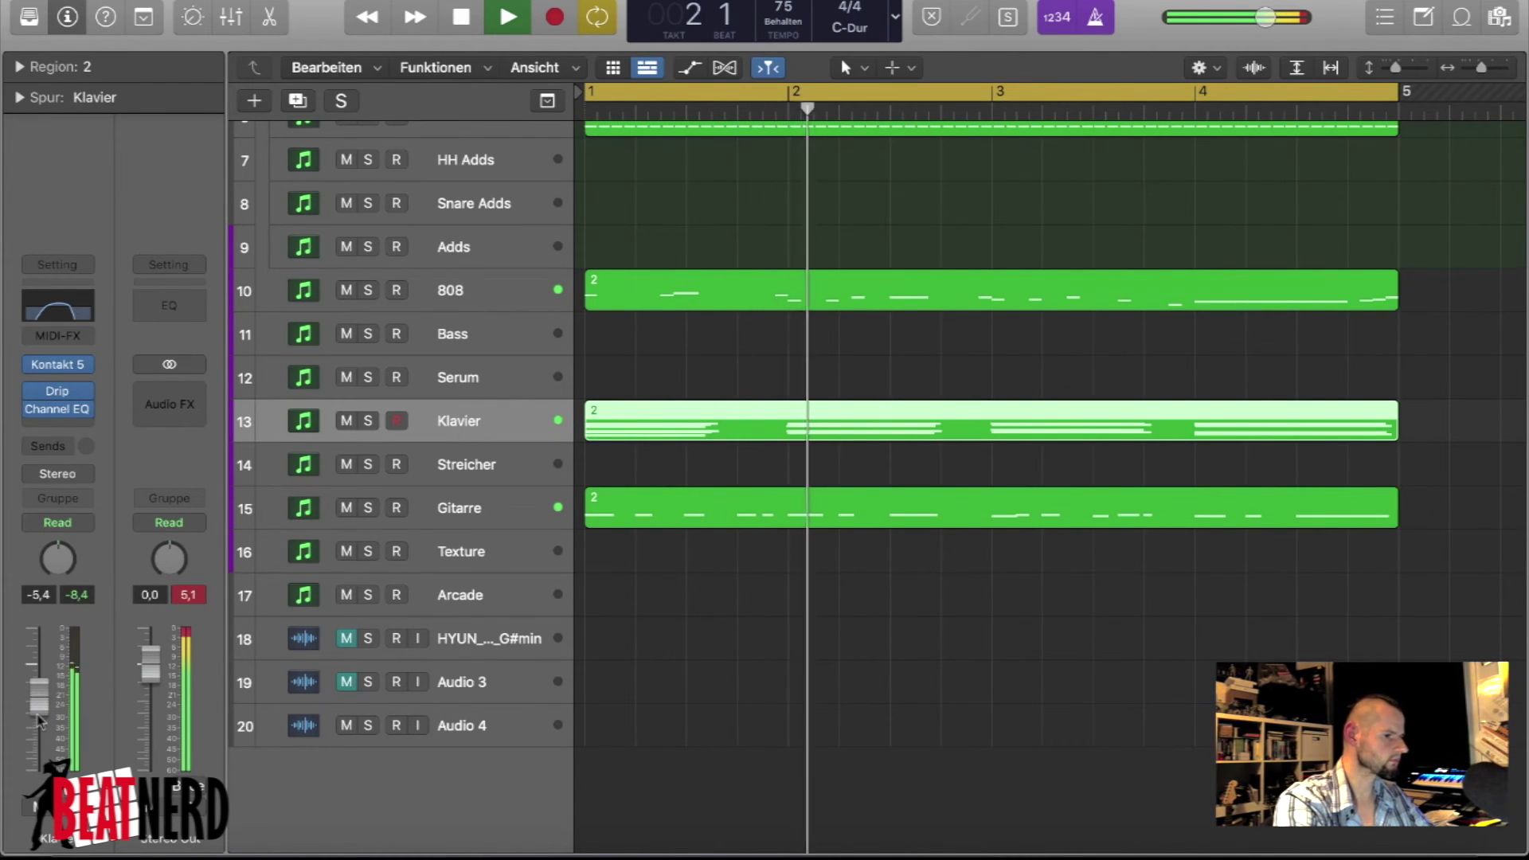
pyautogui.click(449, 509)
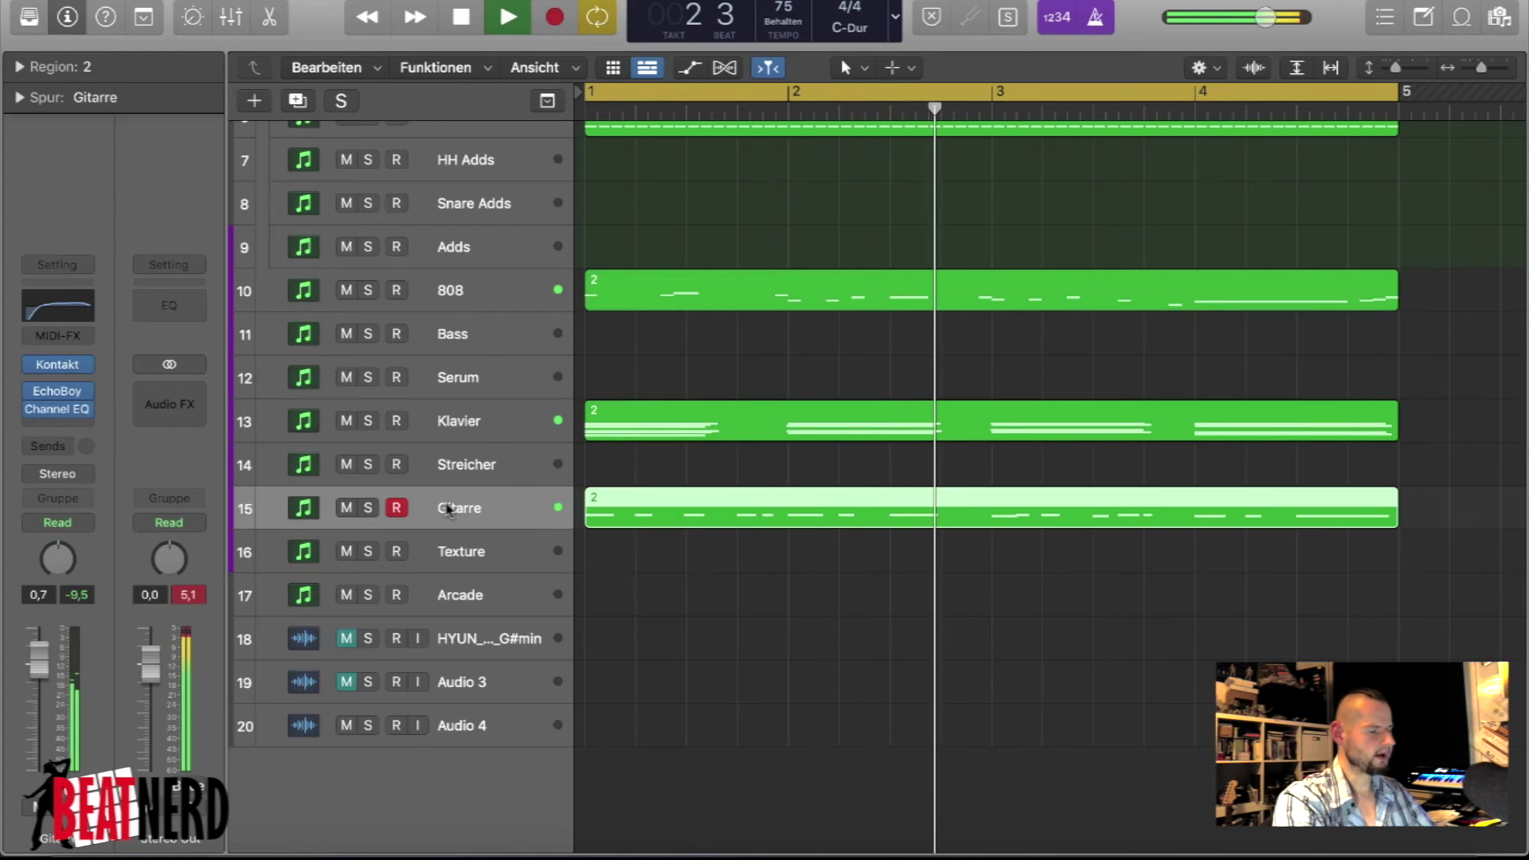
pyautogui.press('space')
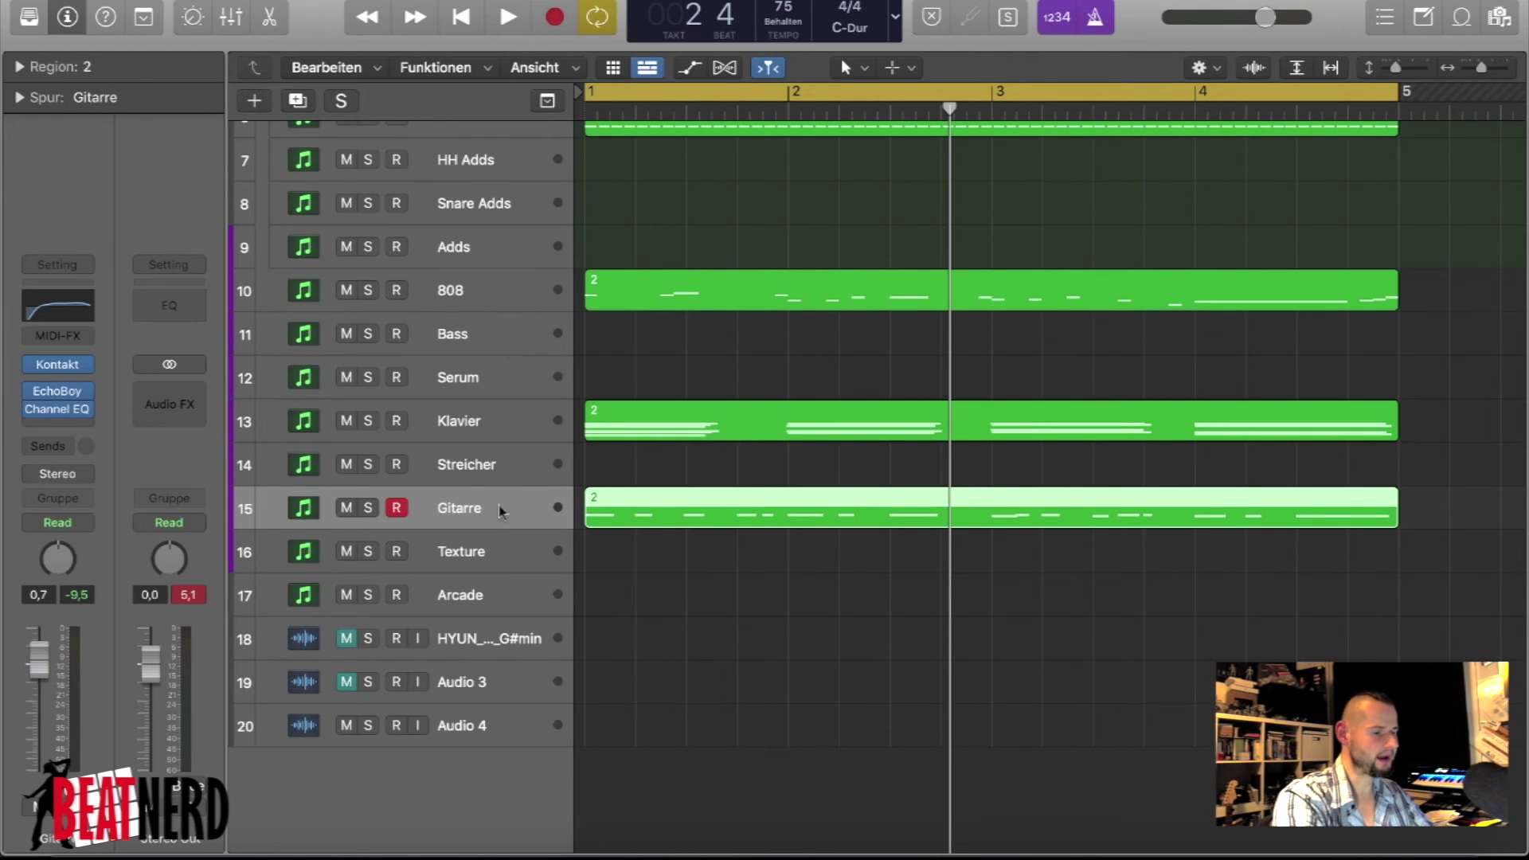
# - Create one software instrument track below Gitarre with the stereo Xfer Records Serum synth
pyautogui.click(252, 104)
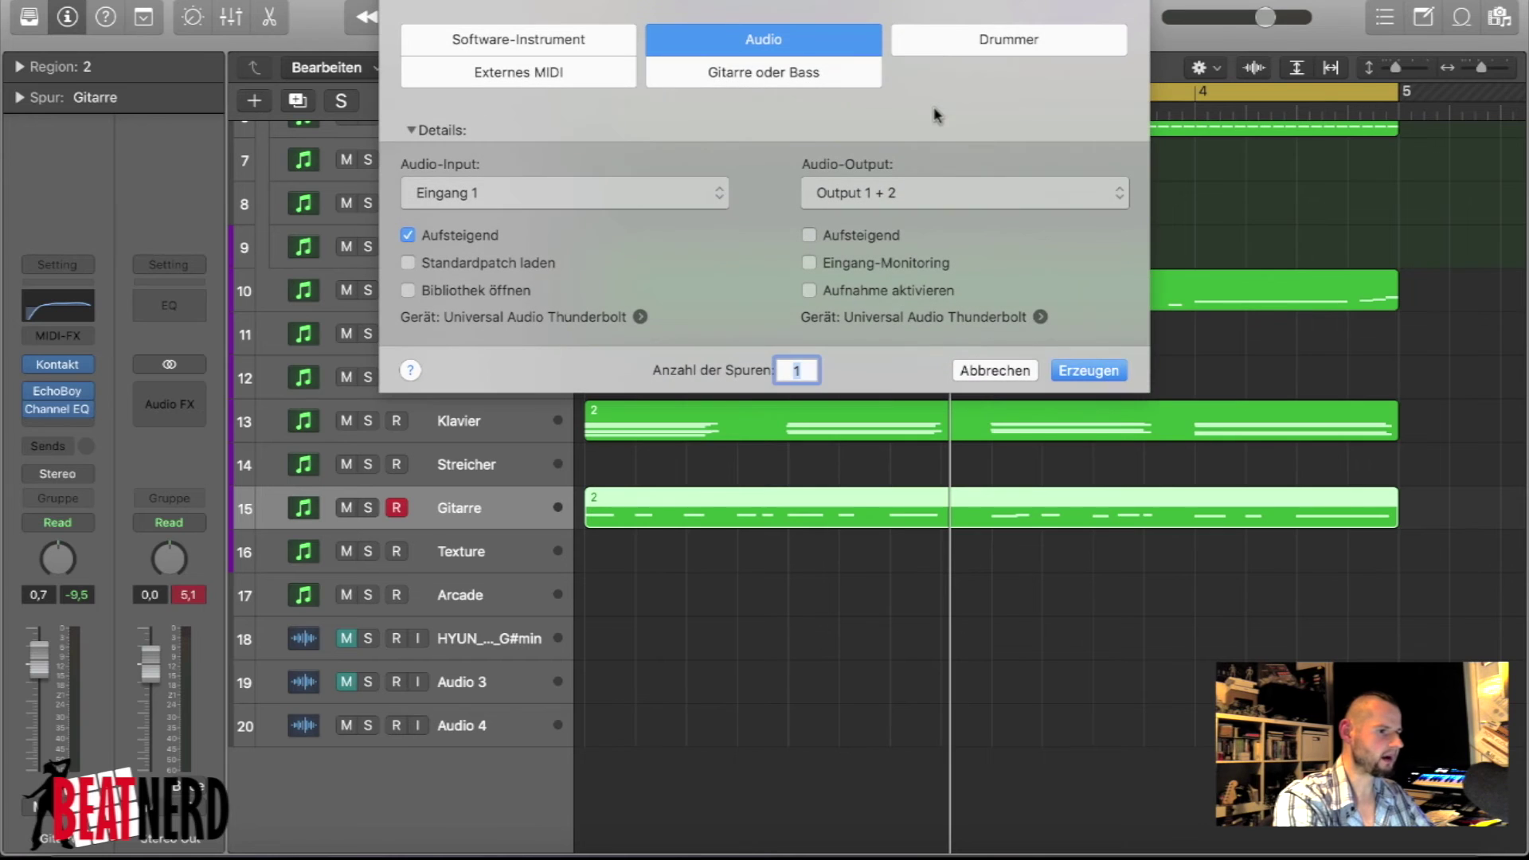
pyautogui.click(544, 39)
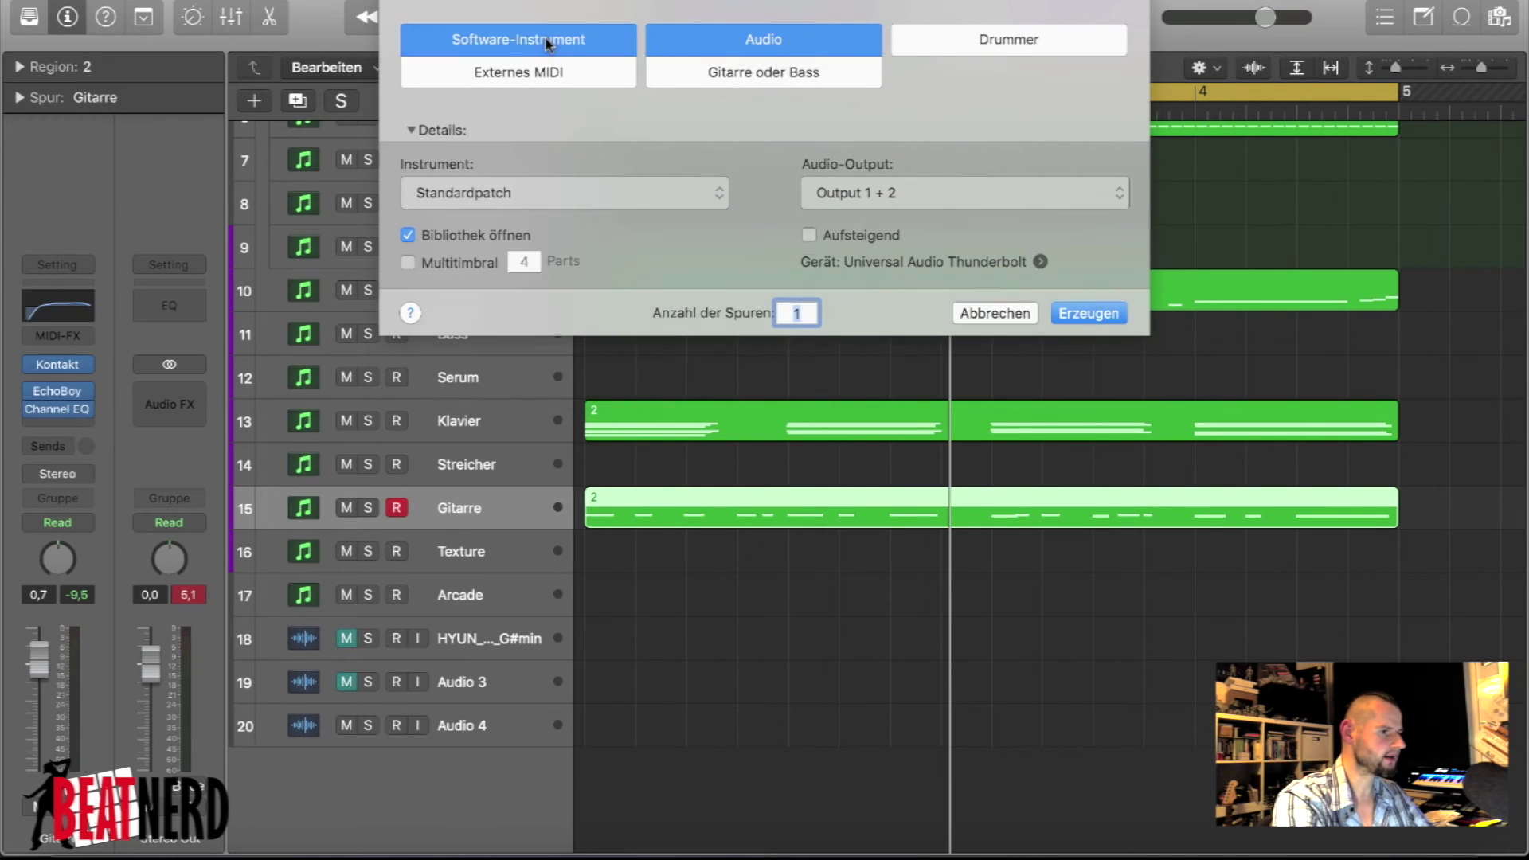
pyautogui.click(521, 195)
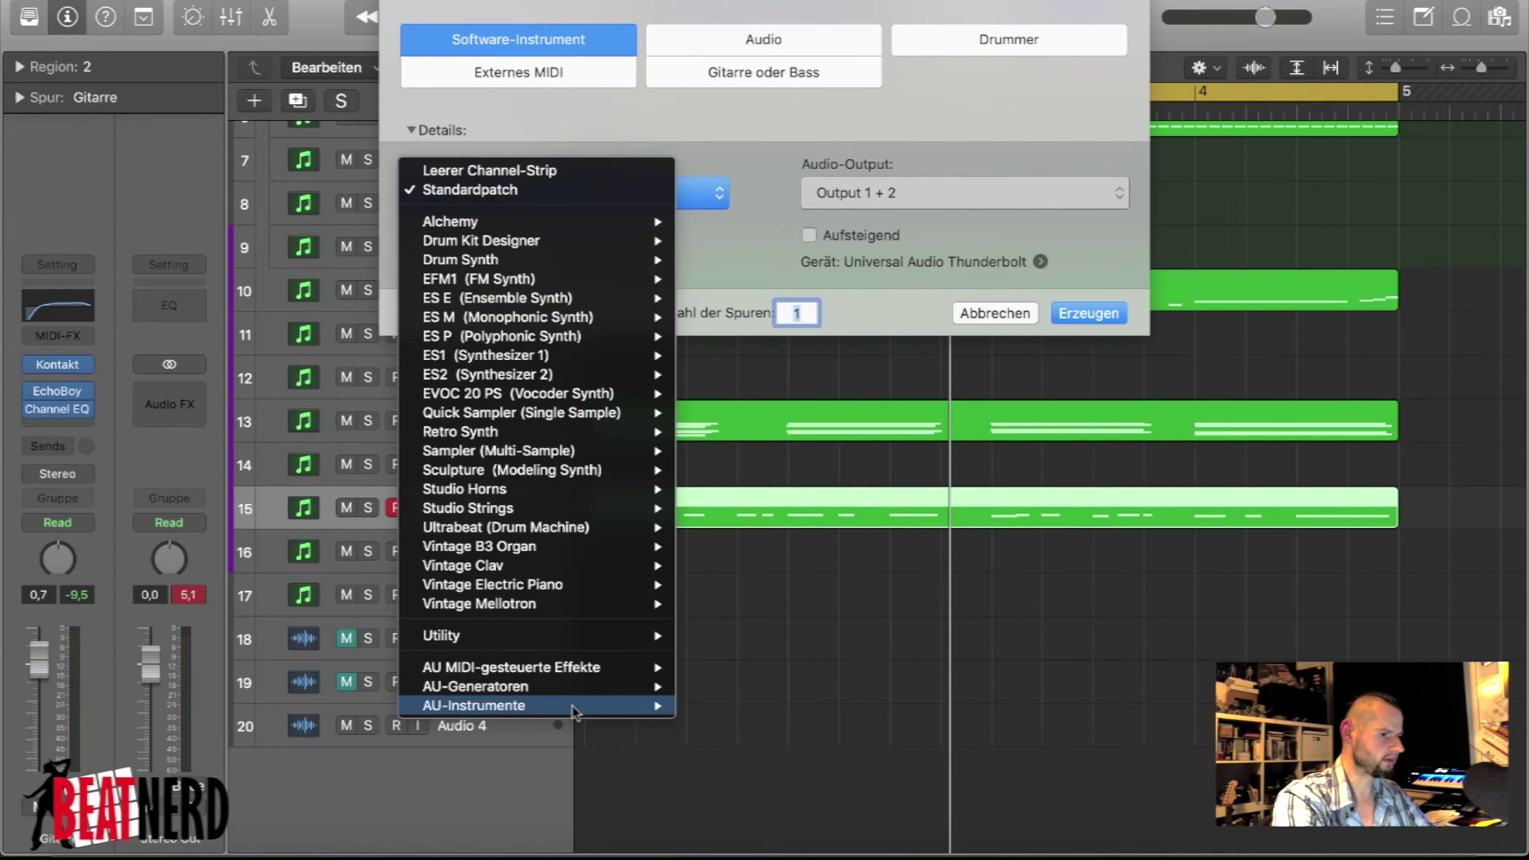
pyautogui.moveTo(573, 706)
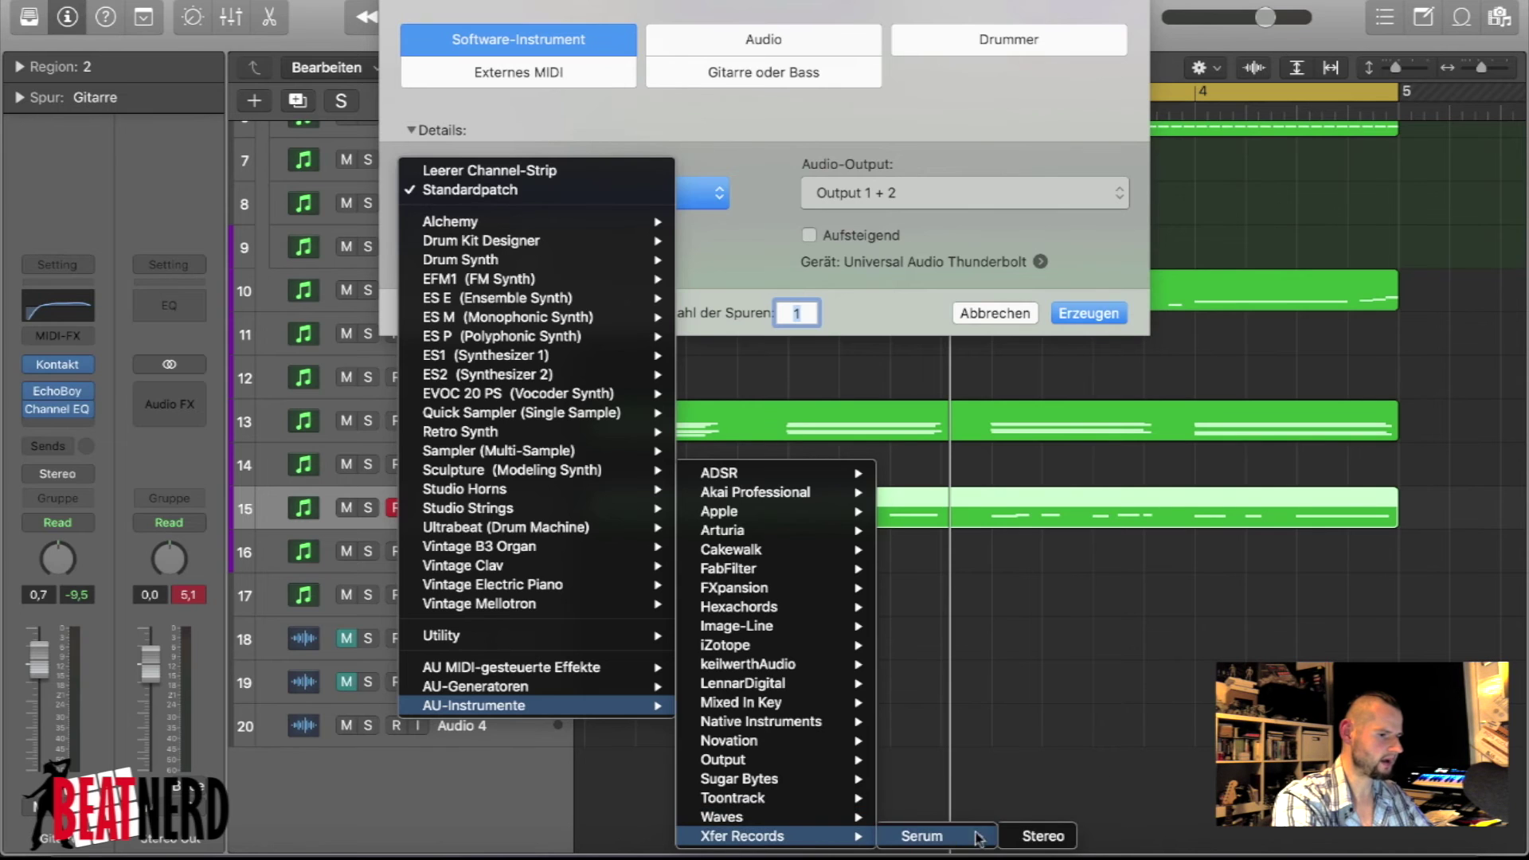
pyautogui.click(1038, 835)
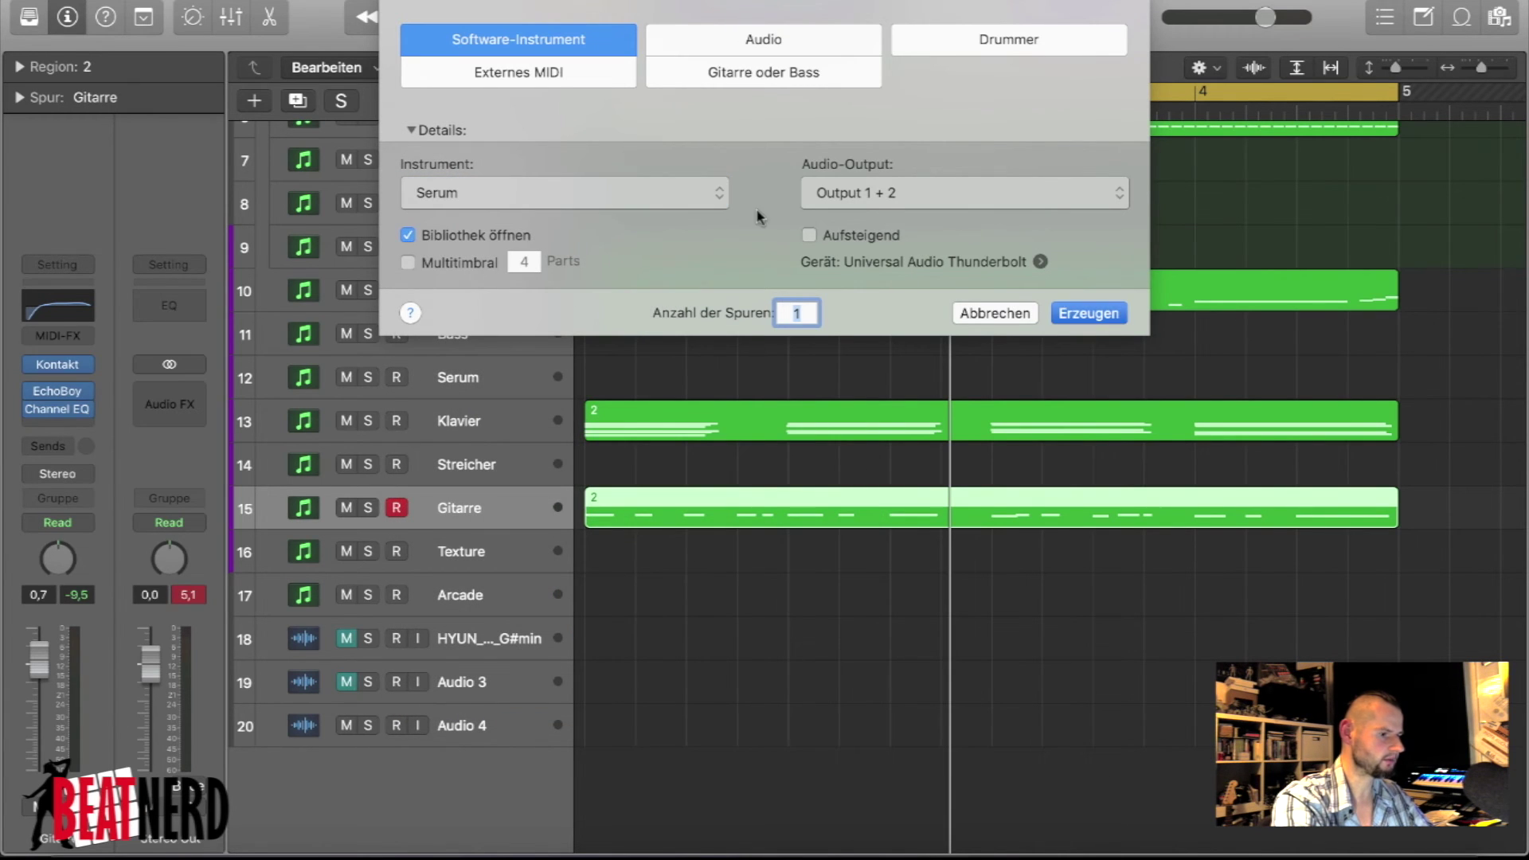
pyautogui.press('Return')
# - Close the library and copy the Gitarre melody region onto the new Serum track
pyautogui.click(30, 17)
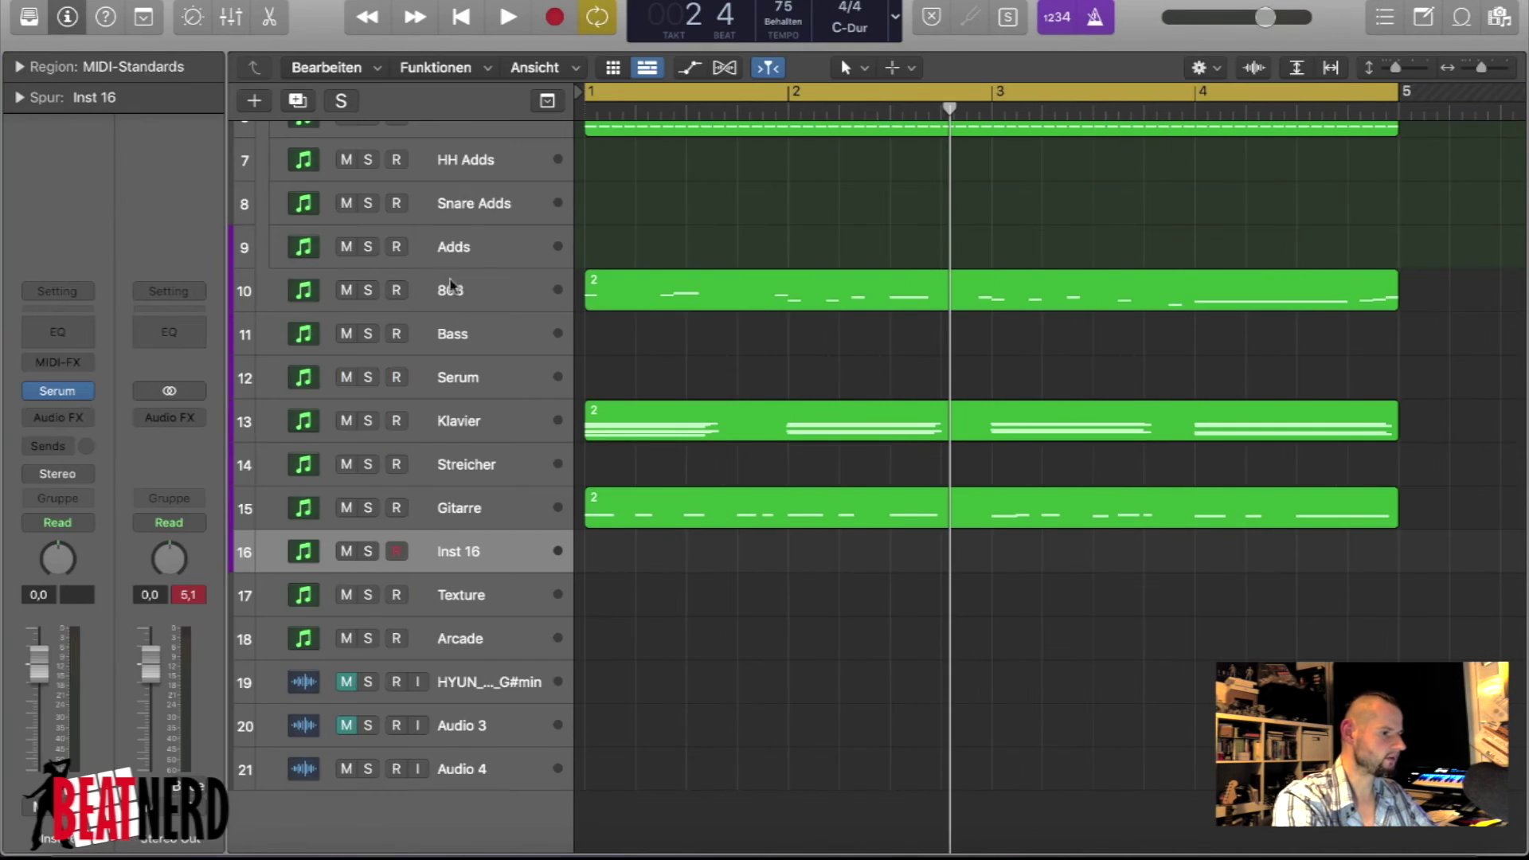
pyautogui.click(635, 515)
pyautogui.moveTo(636, 516); pyautogui.dragTo(641, 557)
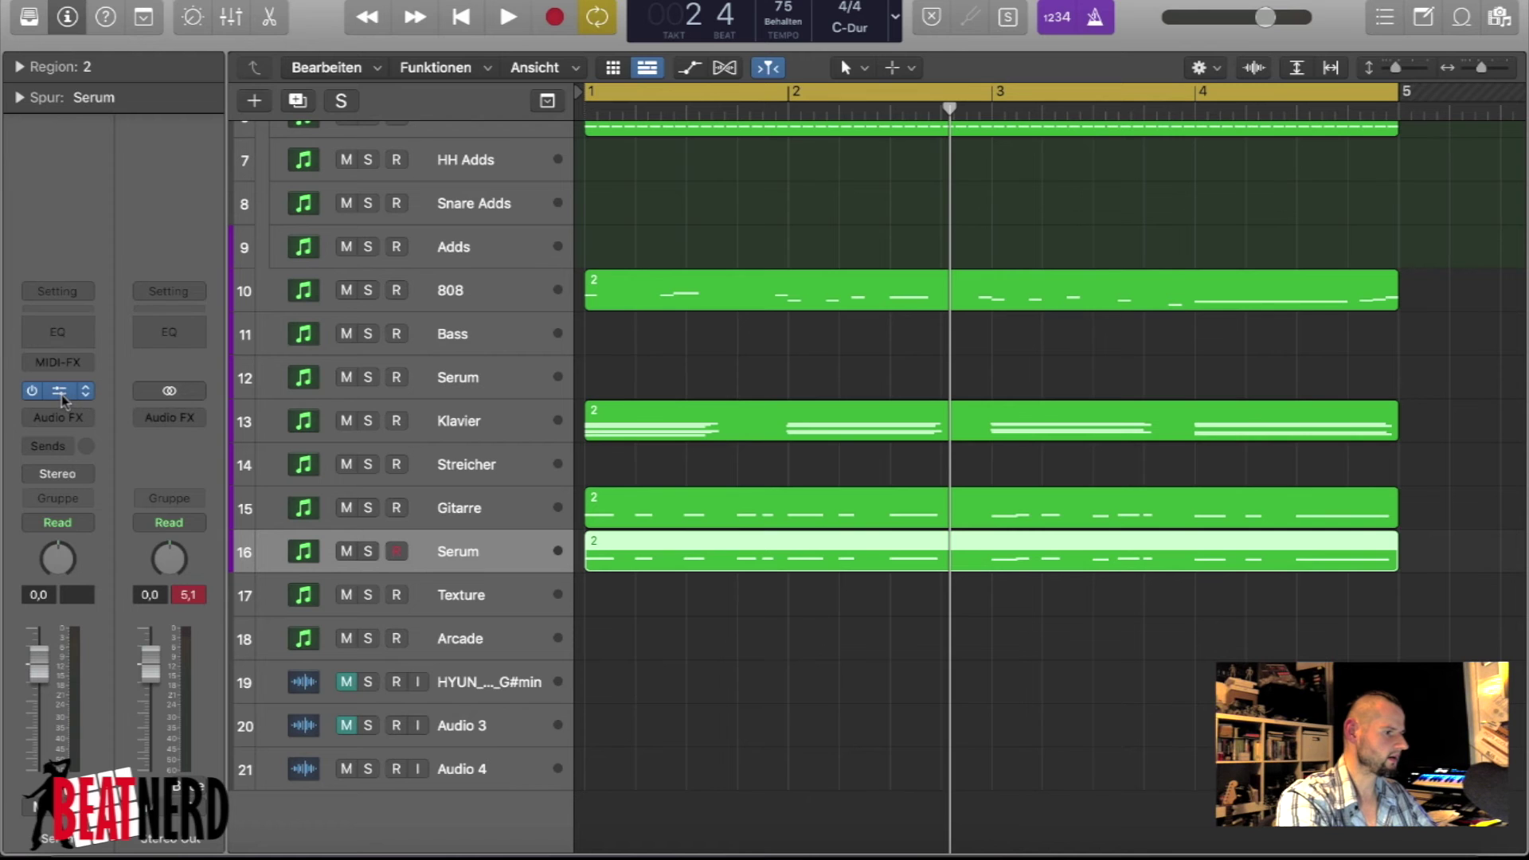
# - Load the plucked preset PL Modern Drop 1 [DRK] in Serum, audition the track soloed and close the synth window
pyautogui.press('v')
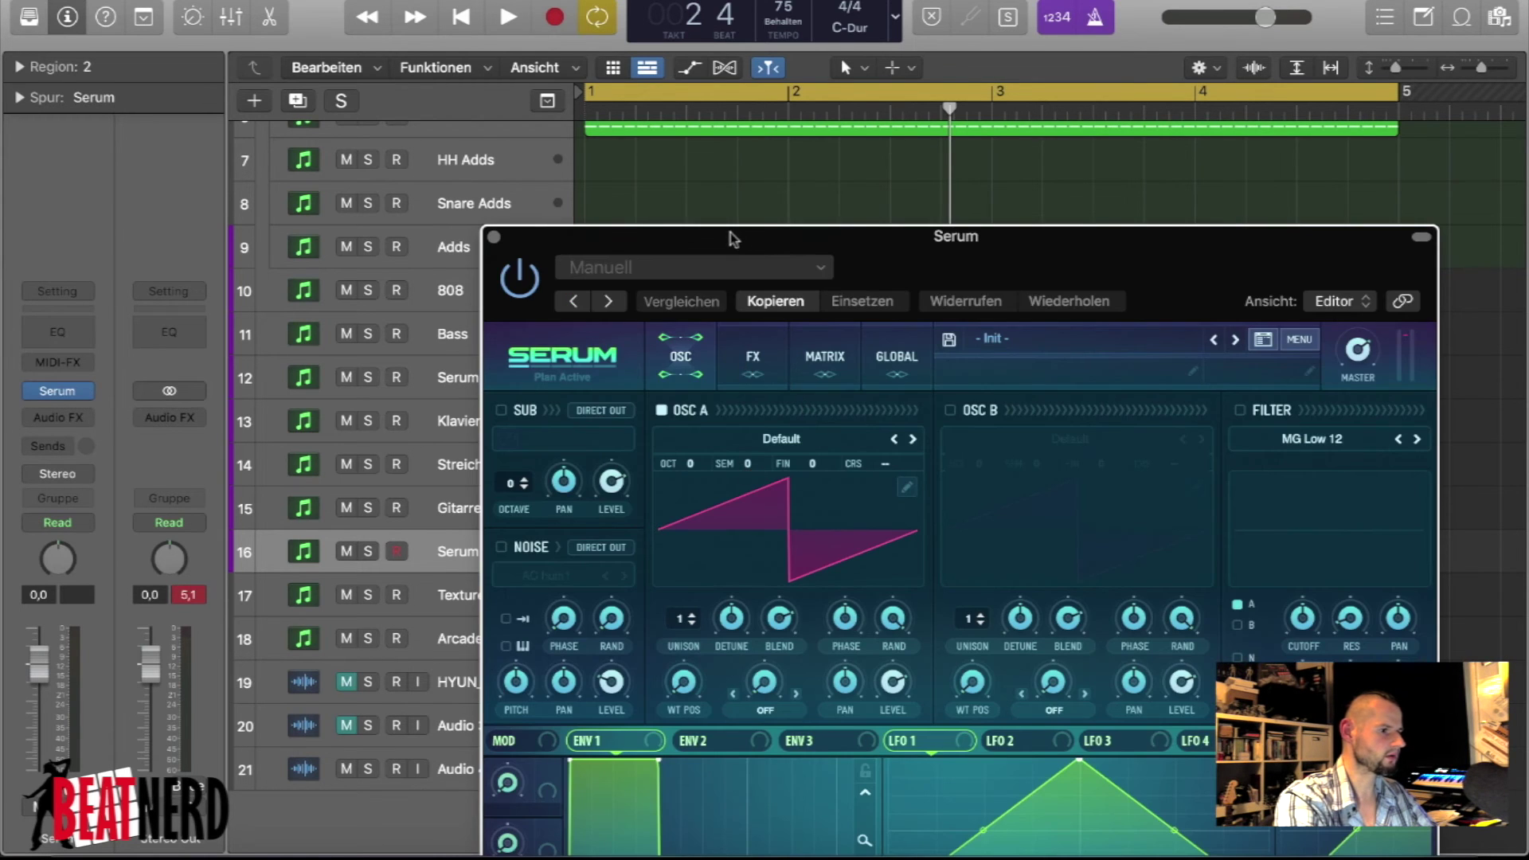
pyautogui.moveTo(730, 233); pyautogui.dragTo(418, 68)
pyautogui.click(367, 551)
pyautogui.click(840, 182)
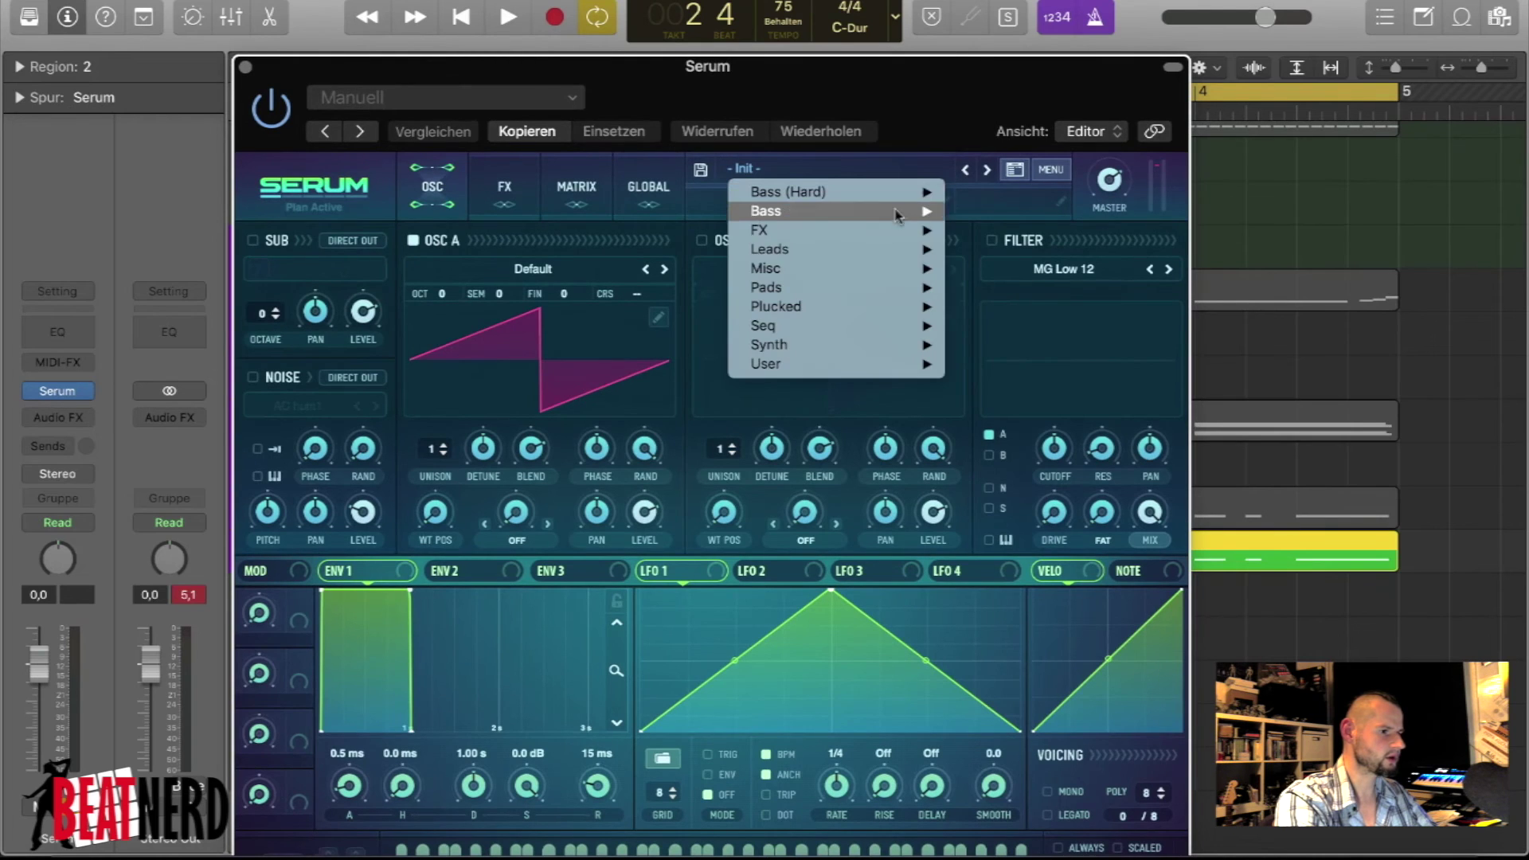
pyautogui.moveTo(876, 307)
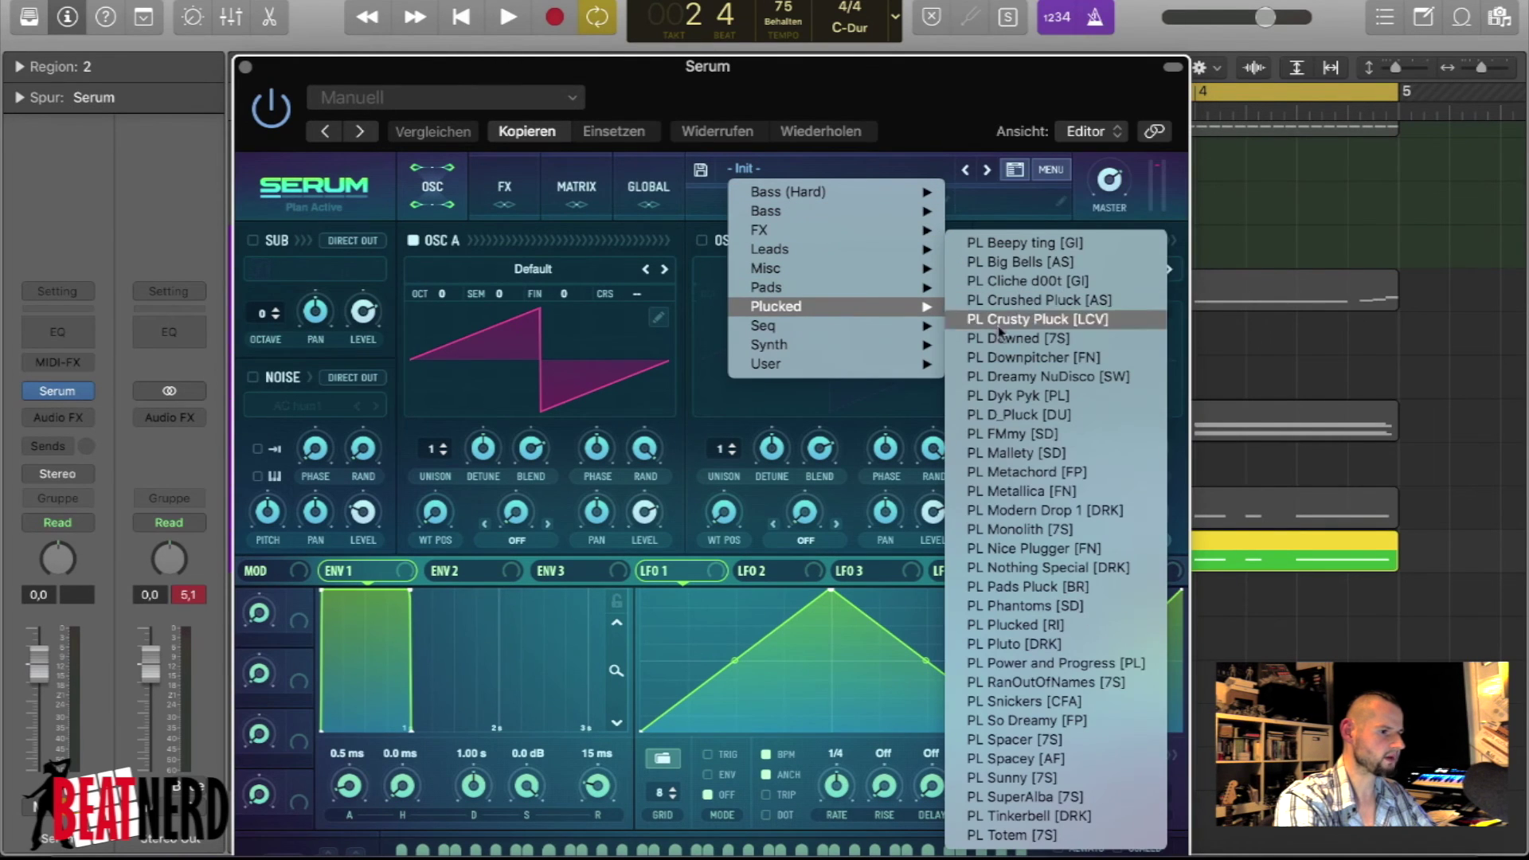
pyautogui.click(1019, 510)
pyautogui.press('space')
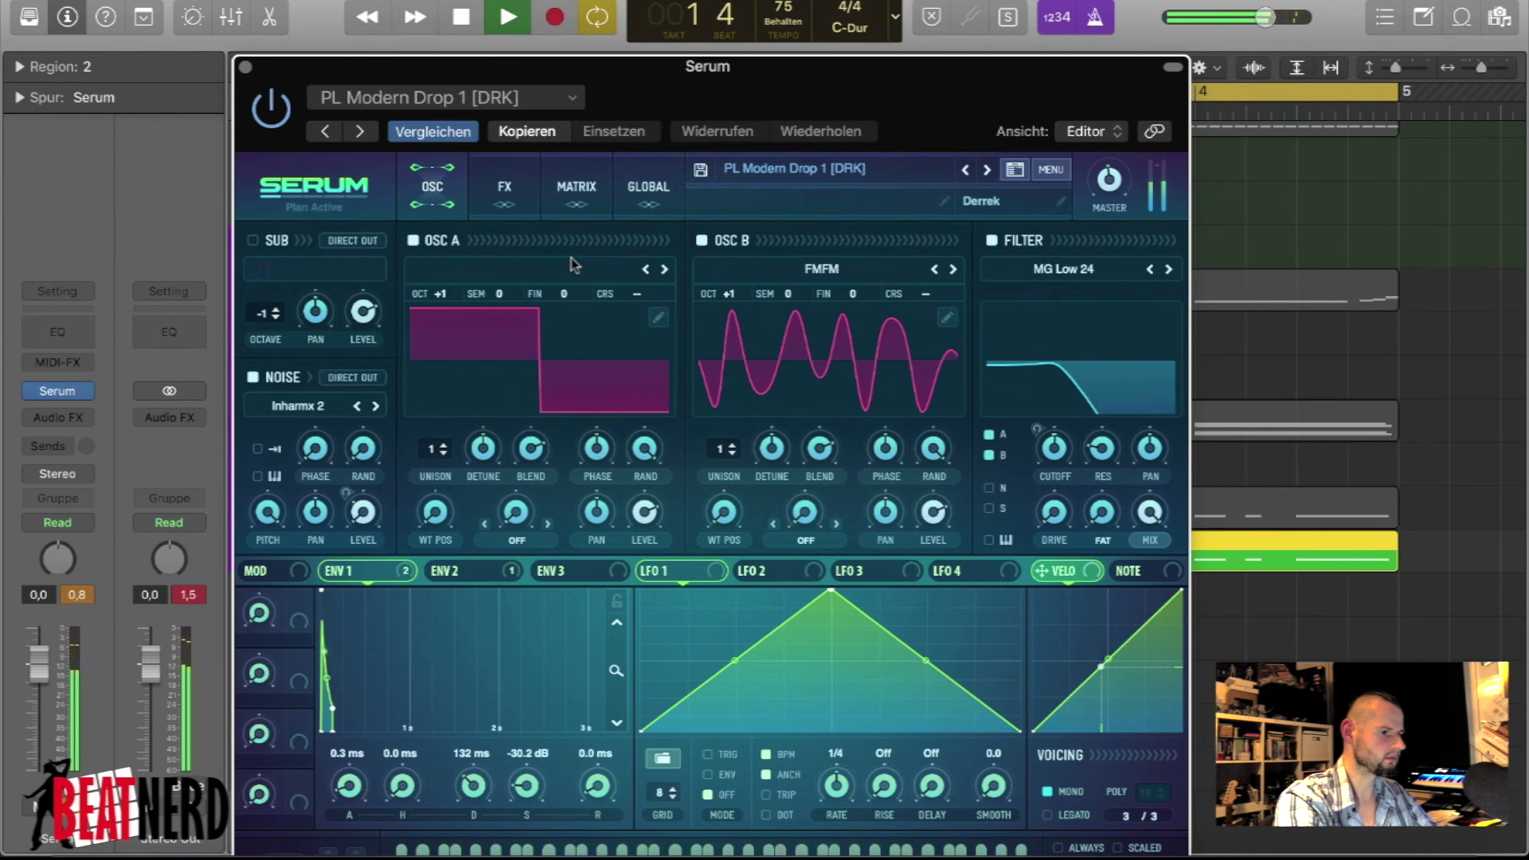
pyautogui.click(248, 67)
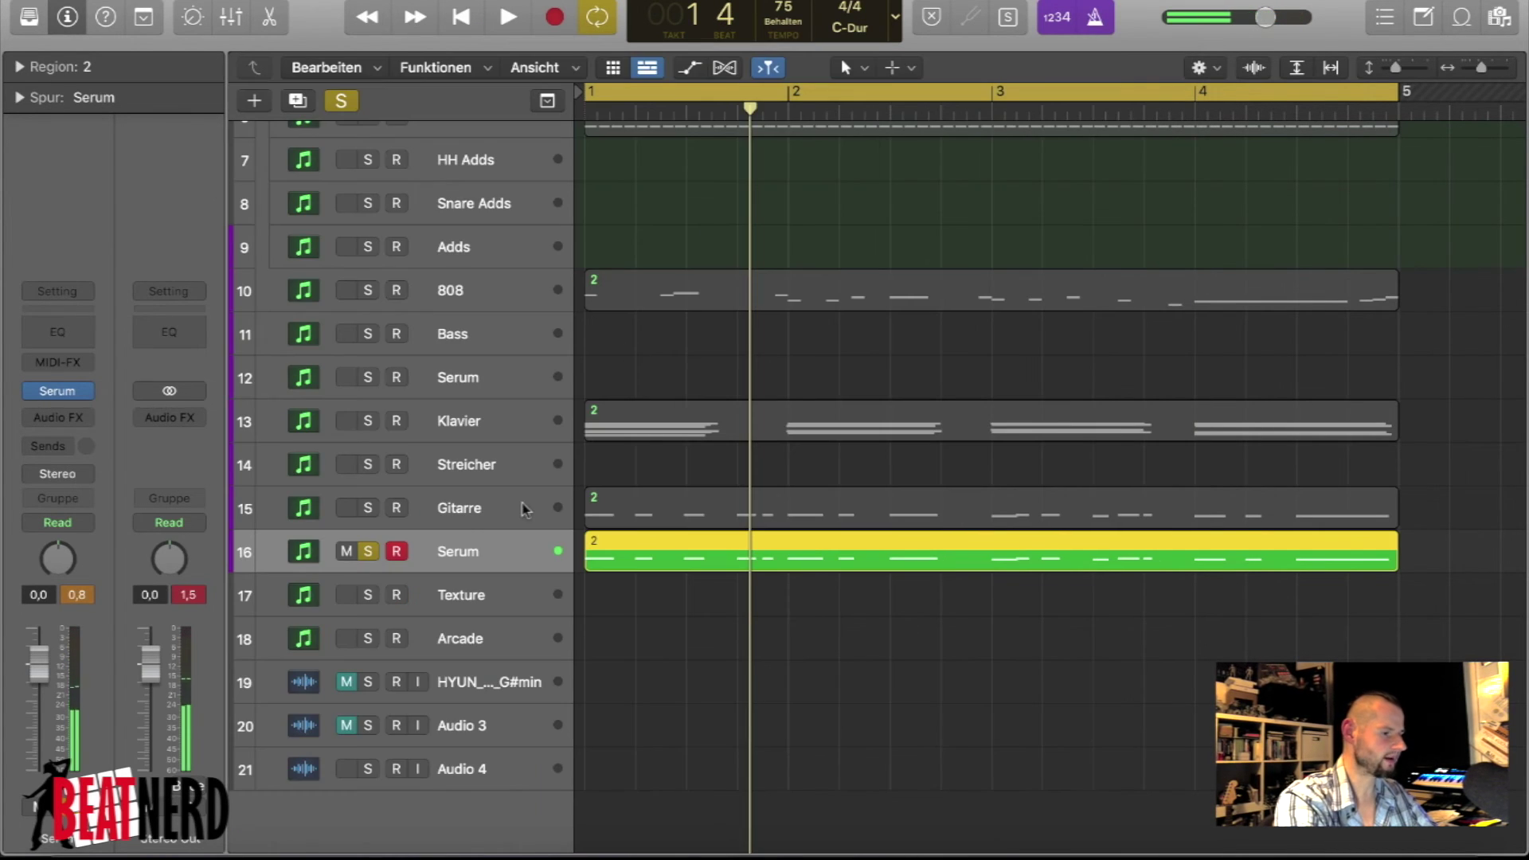
# - Solo the Gitarre track together with Serum and lower Serum's volume to -4.5 dB during playback
pyautogui.click(368, 508)
pyautogui.press('space')
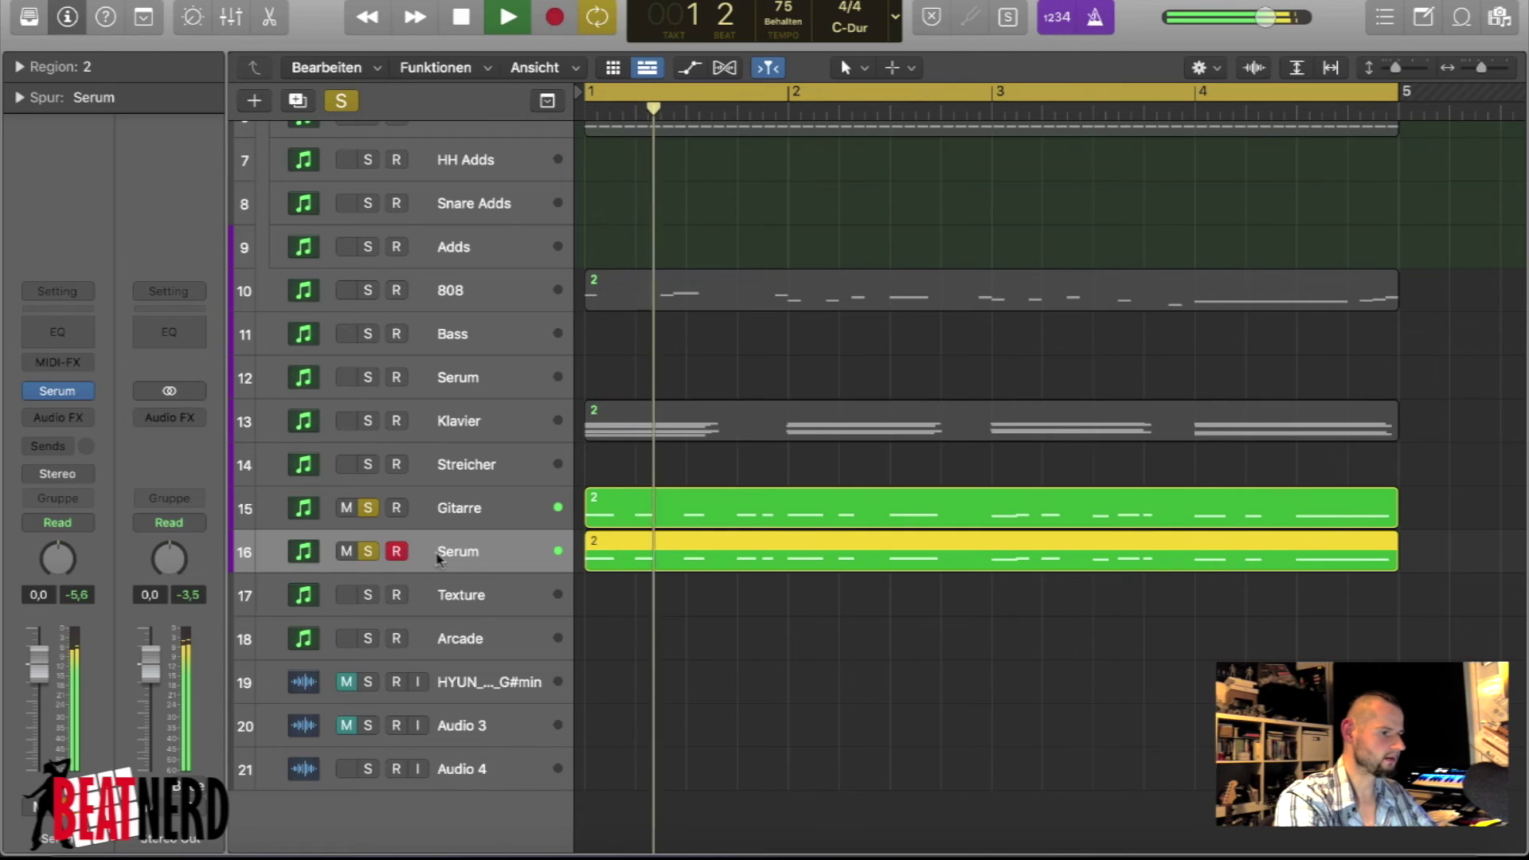
pyautogui.moveTo(39, 663); pyautogui.dragTo(38, 691)
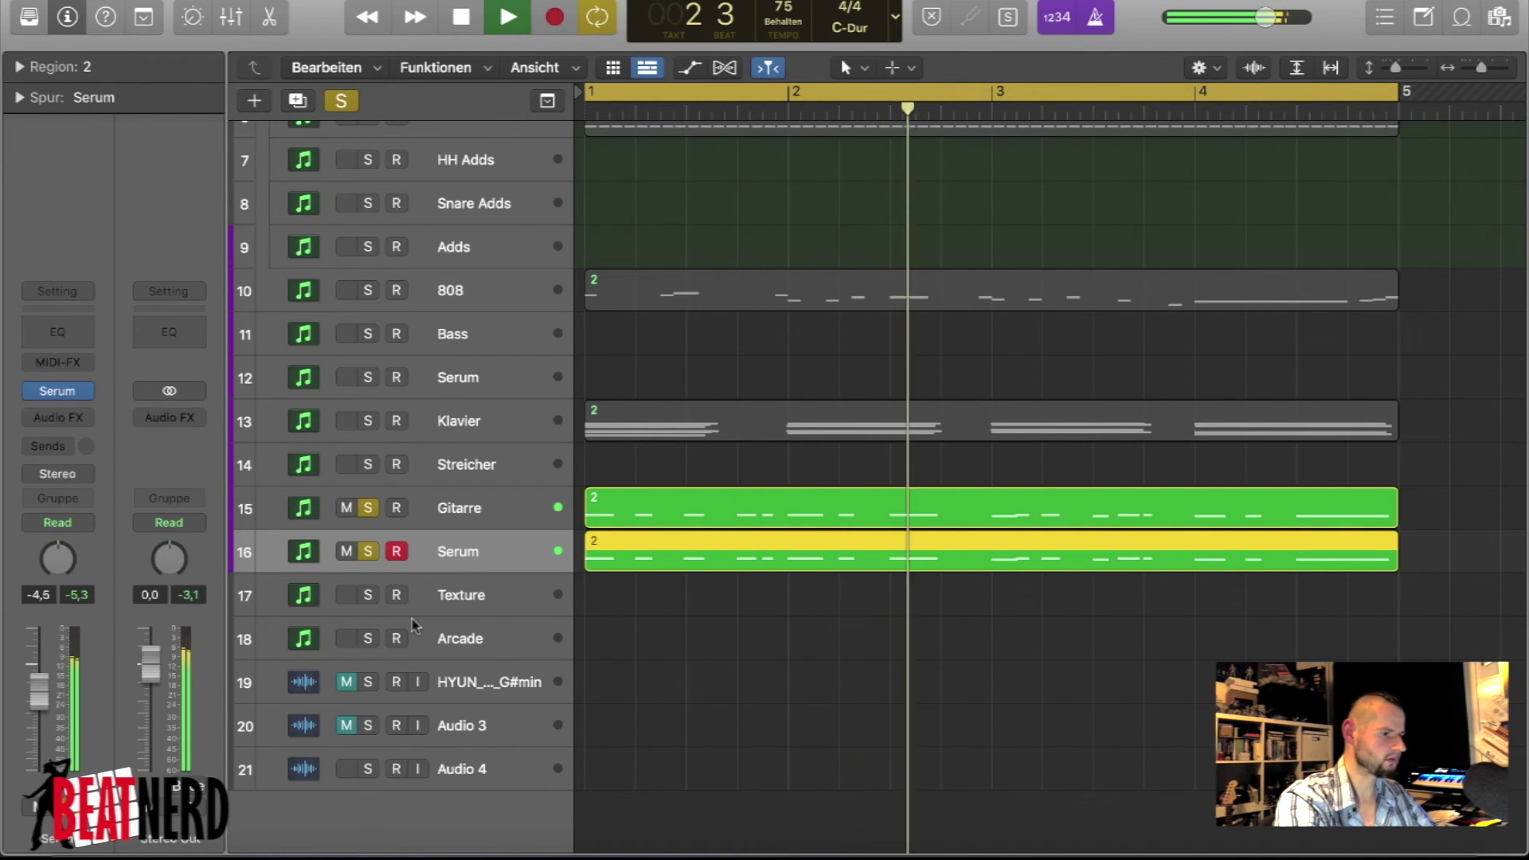
pyautogui.press('space')
# - Unsolo the Gitarre and Serum tracks, play the full beat and lower Serum's volume to -9.0 dB
pyautogui.click(368, 507)
pyautogui.click(368, 551)
pyautogui.press('Return')
pyautogui.press('space')
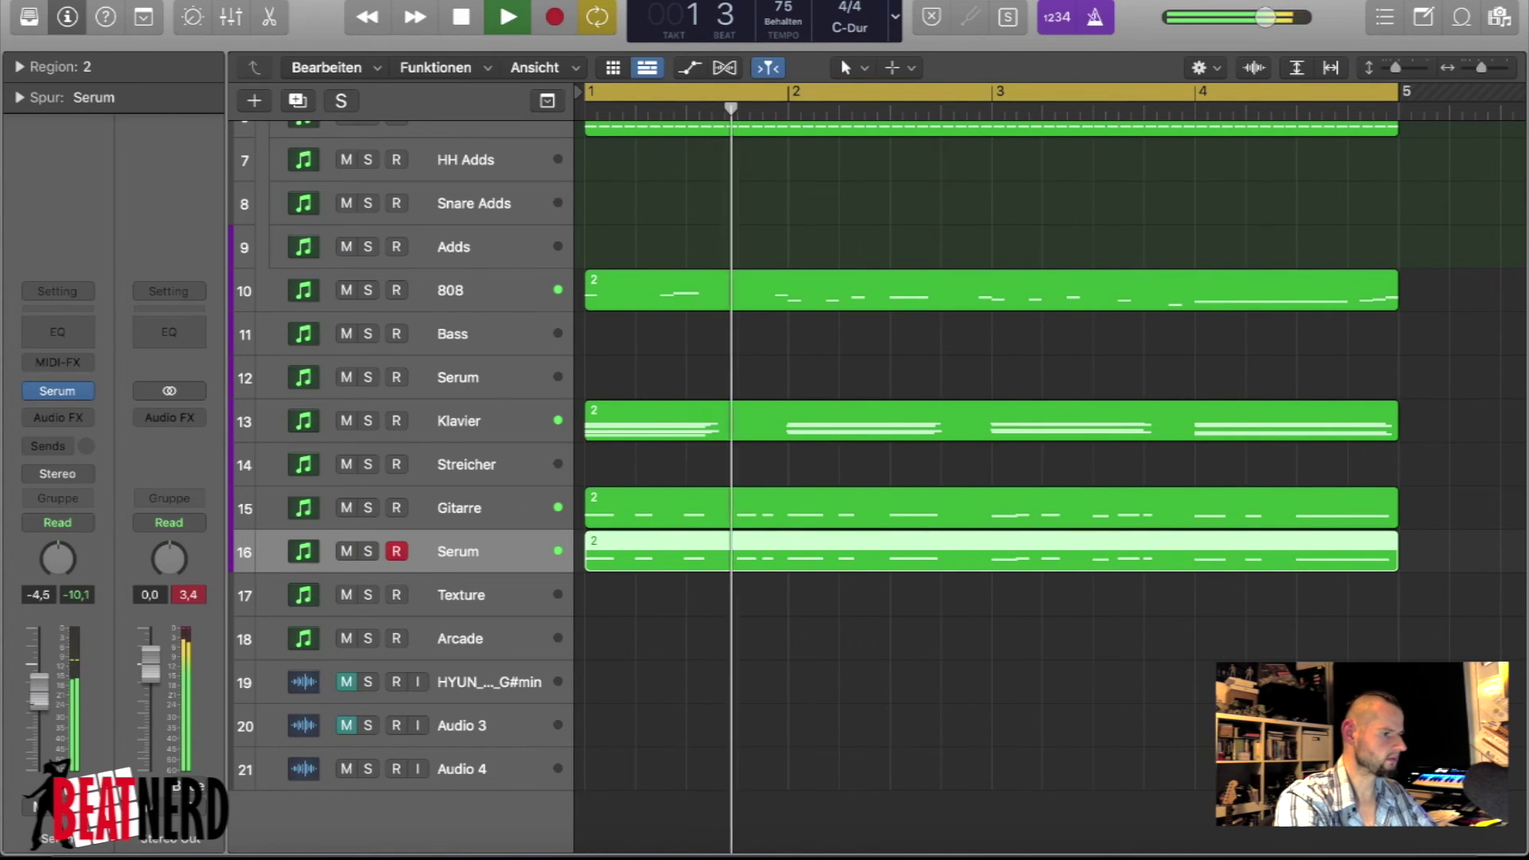
pyautogui.moveTo(35, 706); pyautogui.dragTo(45, 728)
# - Mute the Gitarre track and play the beat with only Serum carrying the melody
pyautogui.click(346, 508)
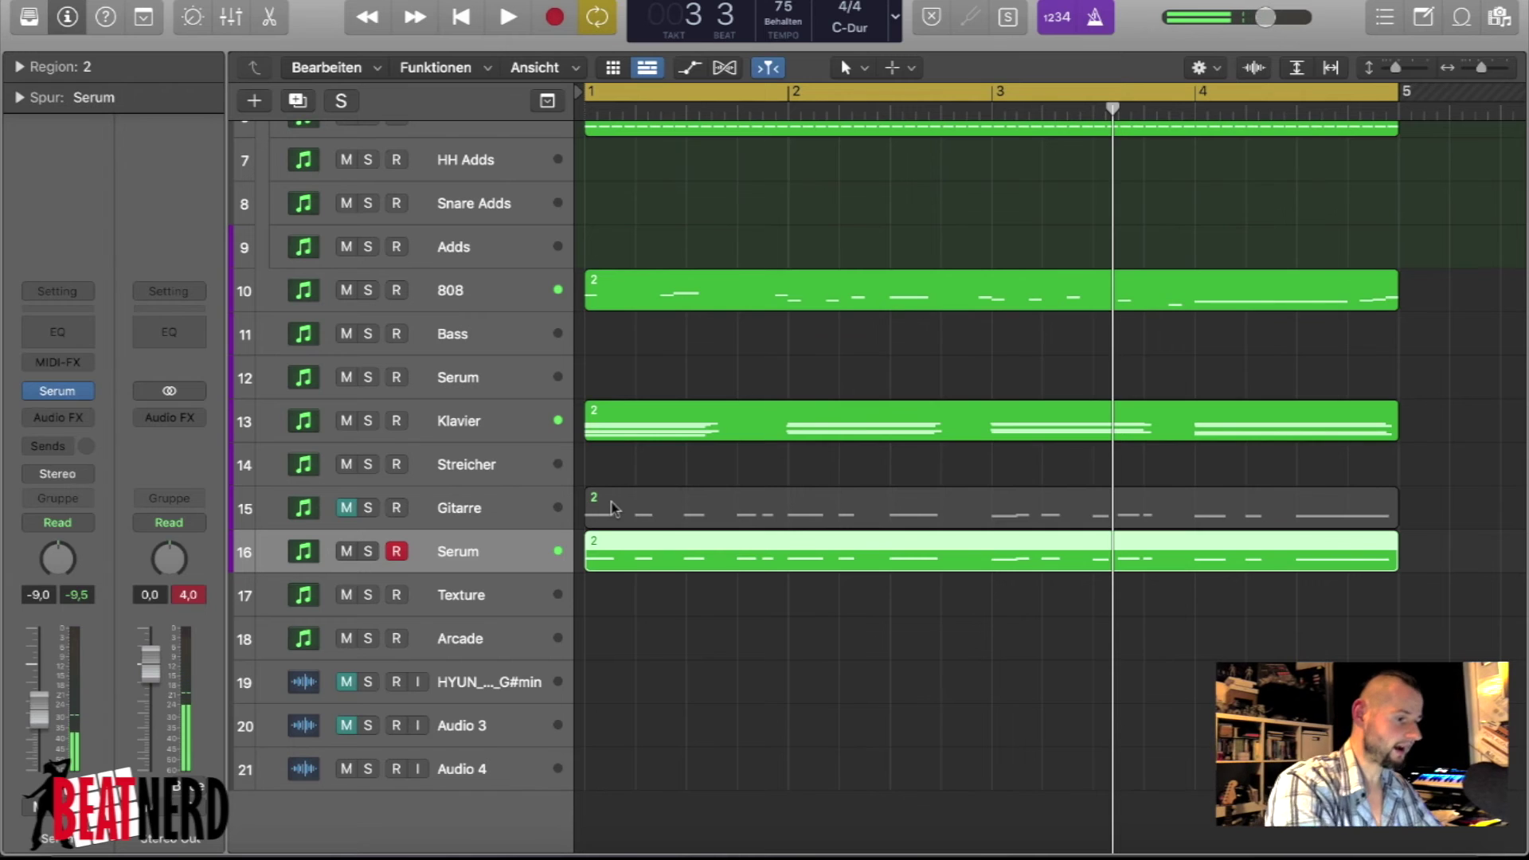
pyautogui.click(494, 504)
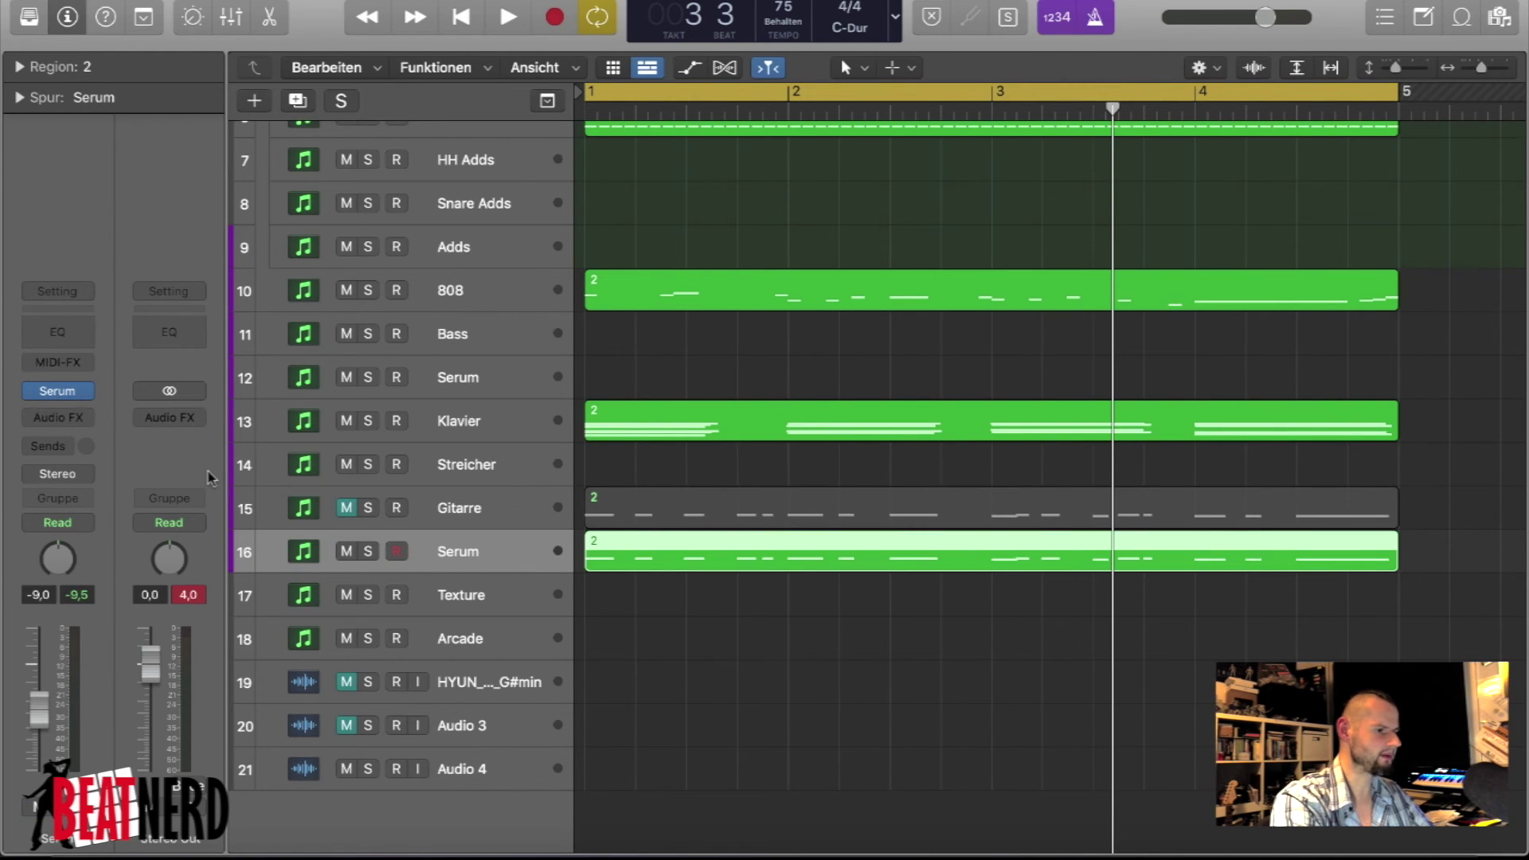
pyautogui.press('space')
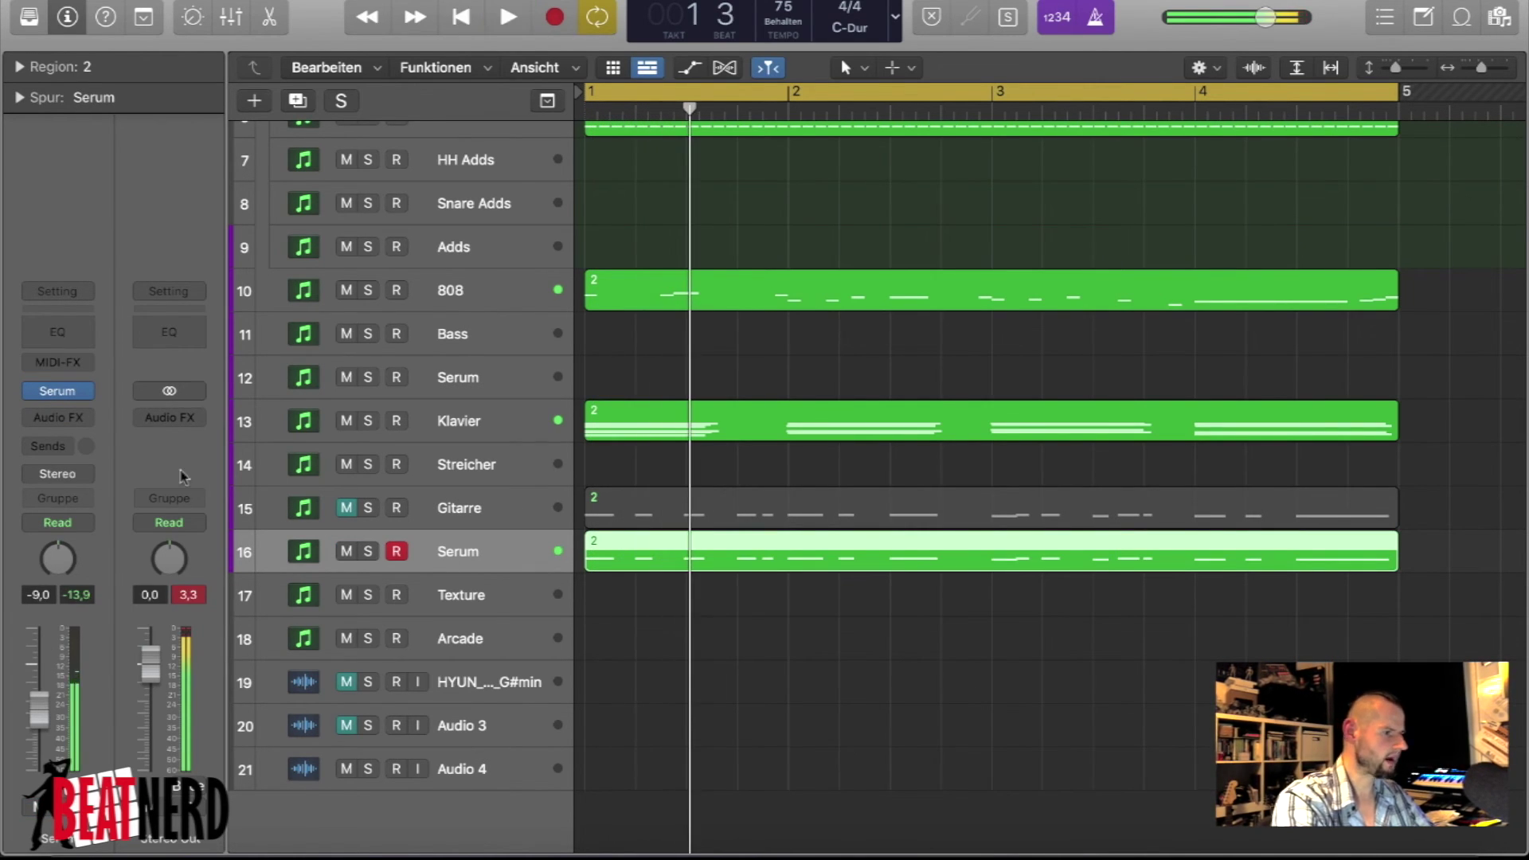
# - Insert the stereo FabFilter Timeless 2 delay on the Serum track
pyautogui.click(82, 419)
pyautogui.moveTo(47, 809)
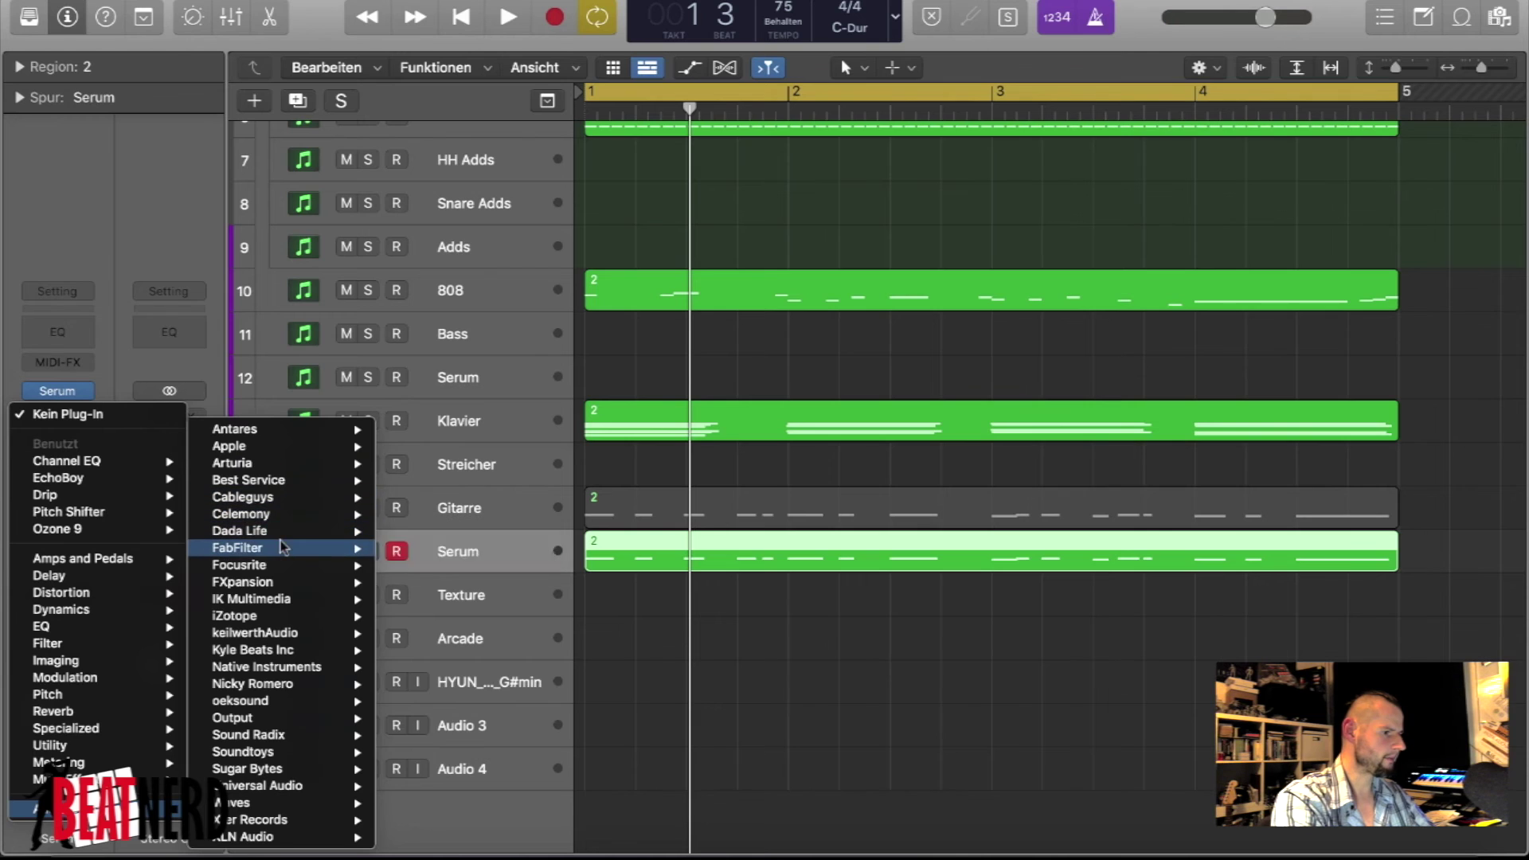
pyautogui.moveTo(282, 547)
pyautogui.moveTo(561, 702)
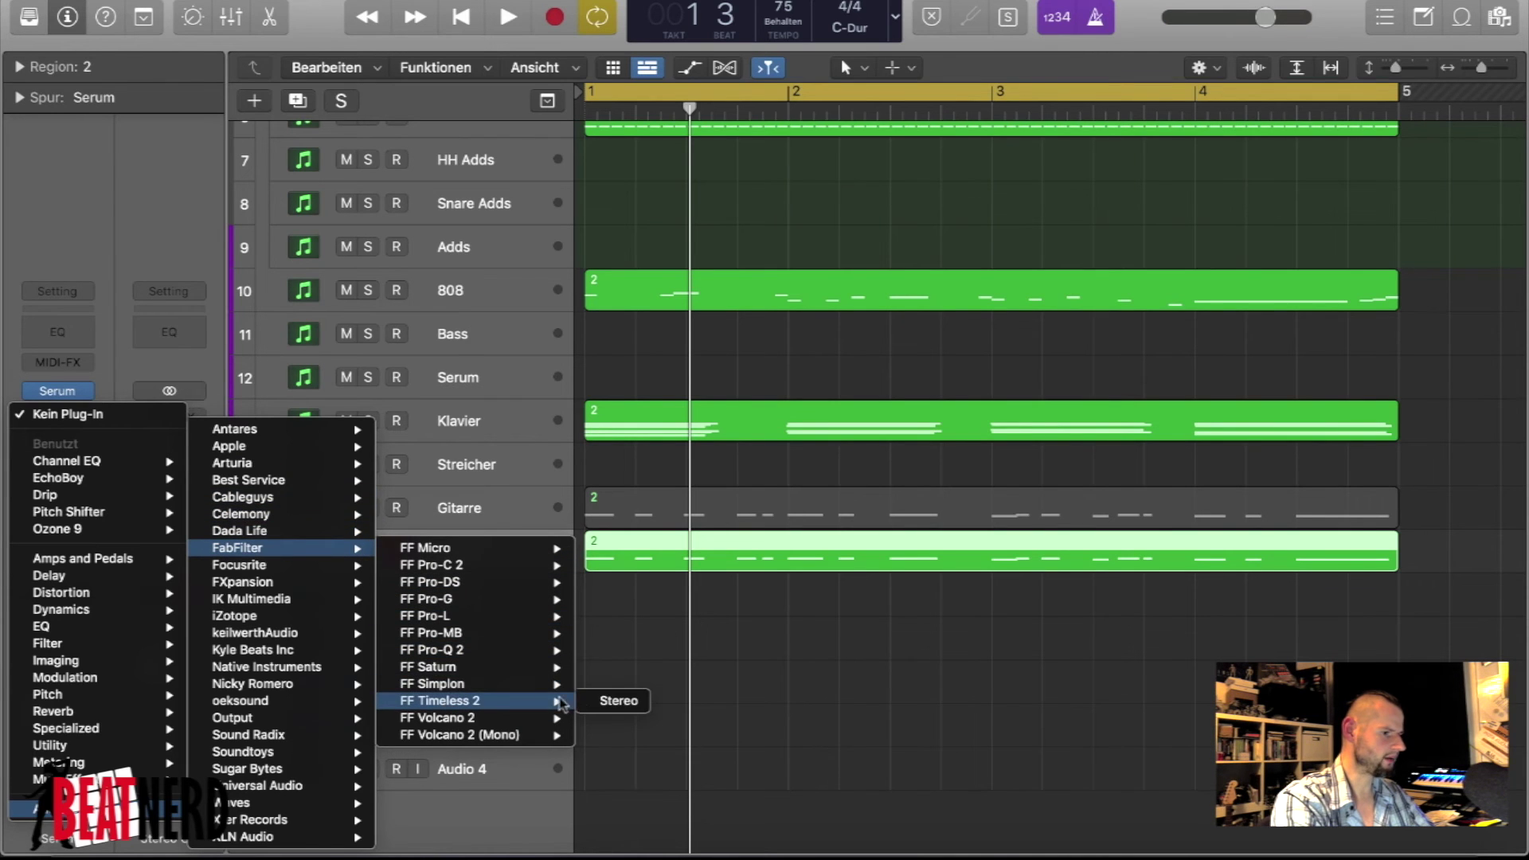
pyautogui.click(611, 701)
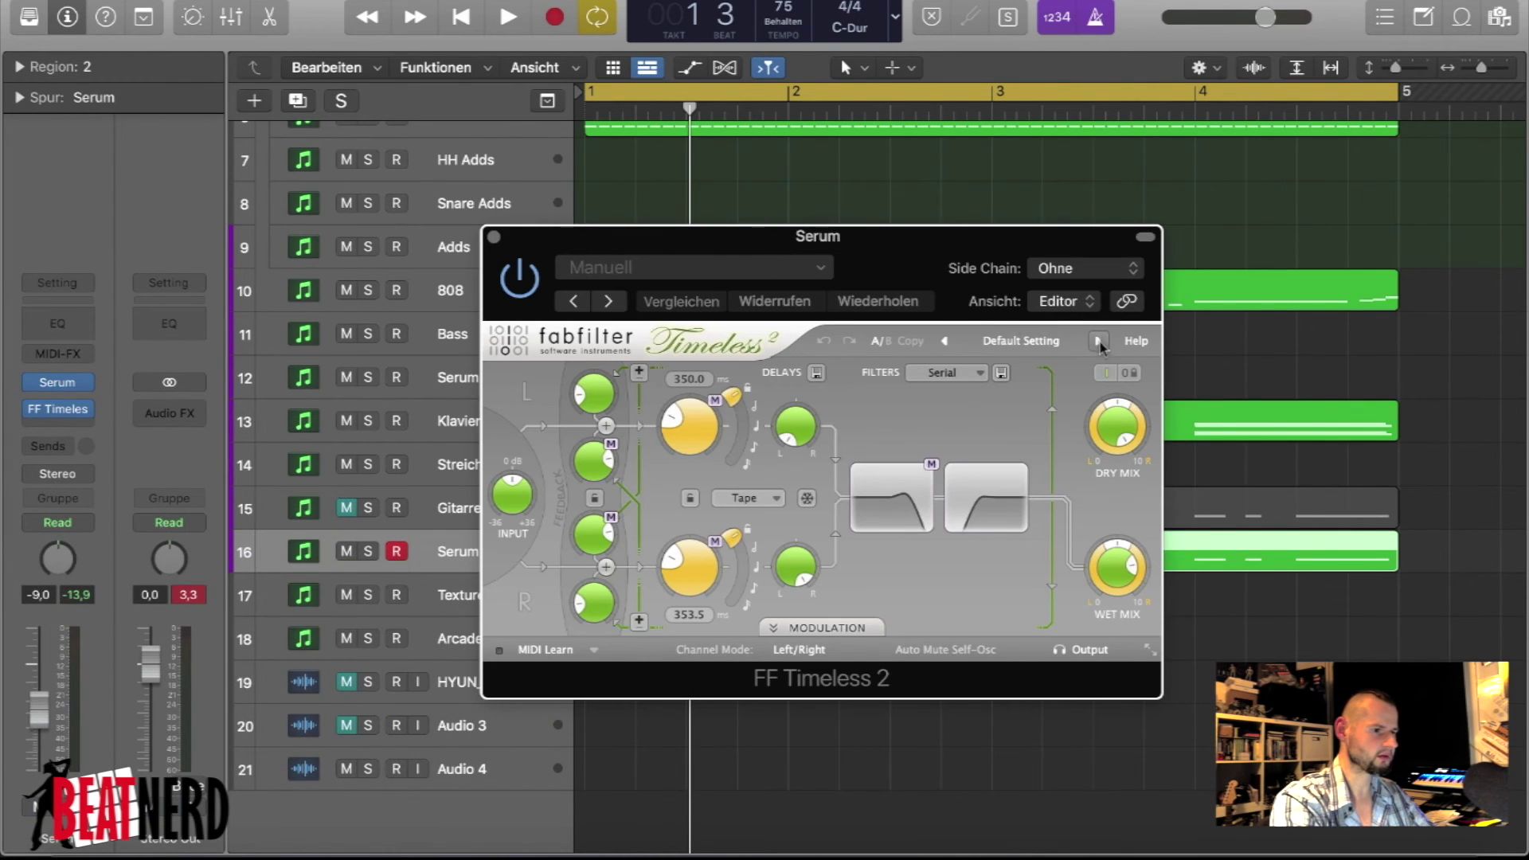
# - Browse the Timeless 2 presets, load Beauty, close the plug-in and play the beat
pyautogui.click(1099, 342)
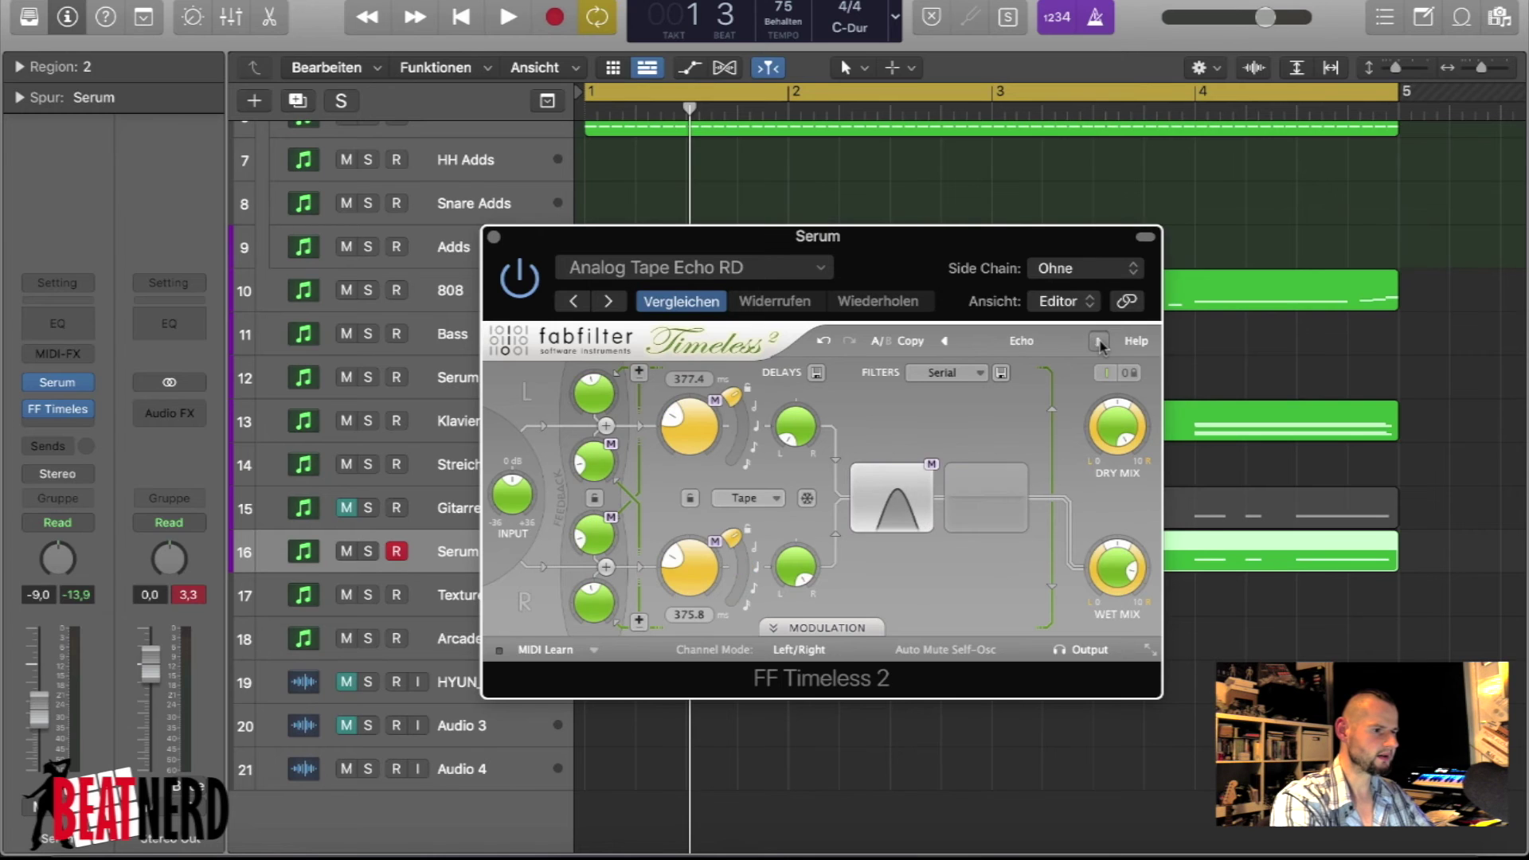
pyautogui.click(1099, 342)
pyautogui.click(946, 341)
pyautogui.click(946, 341)
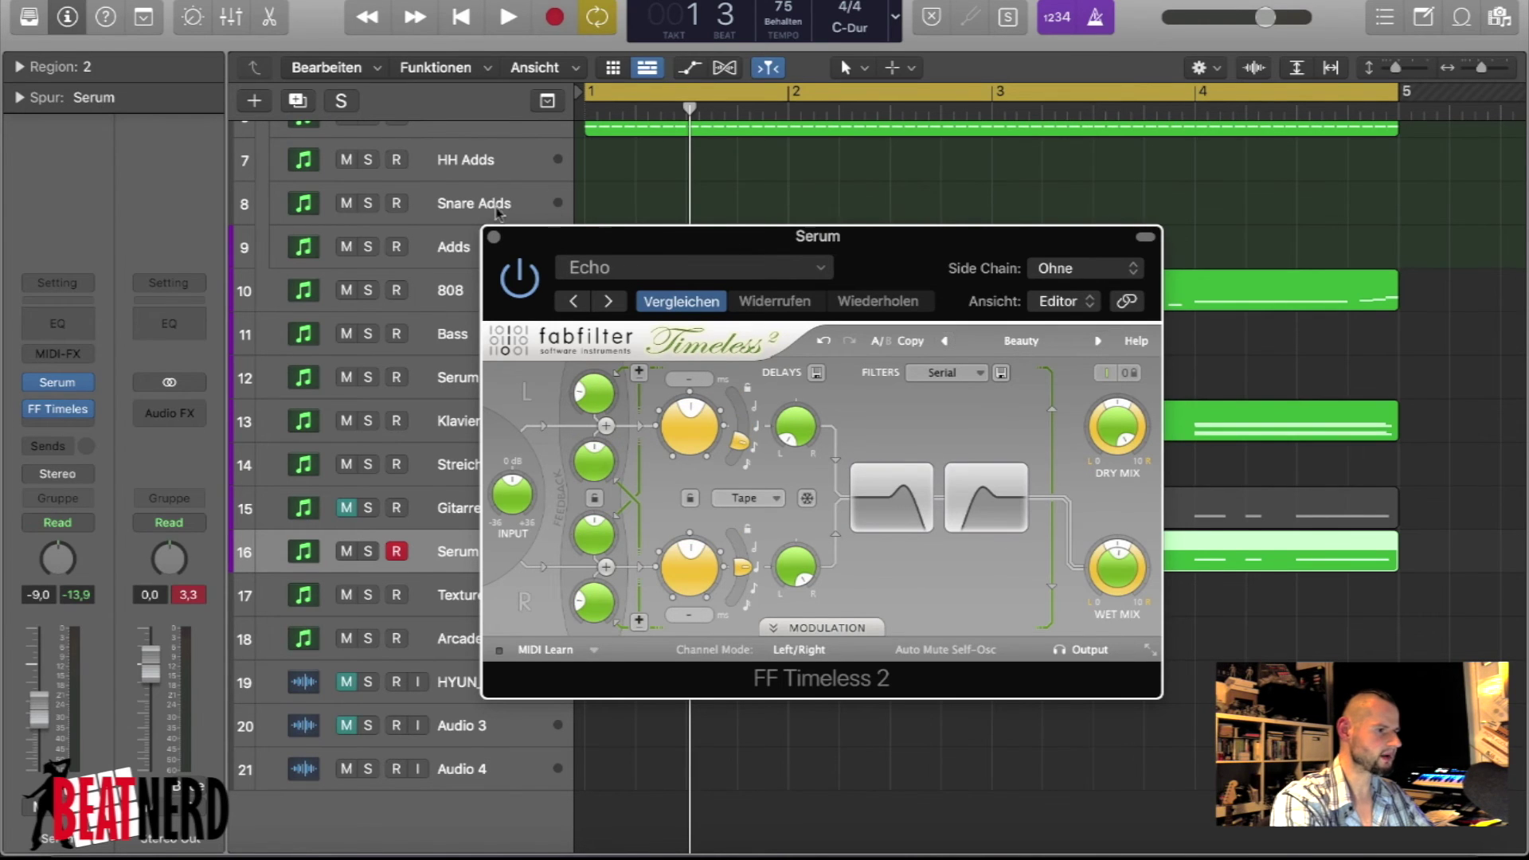
pyautogui.click(493, 237)
pyautogui.press('space')
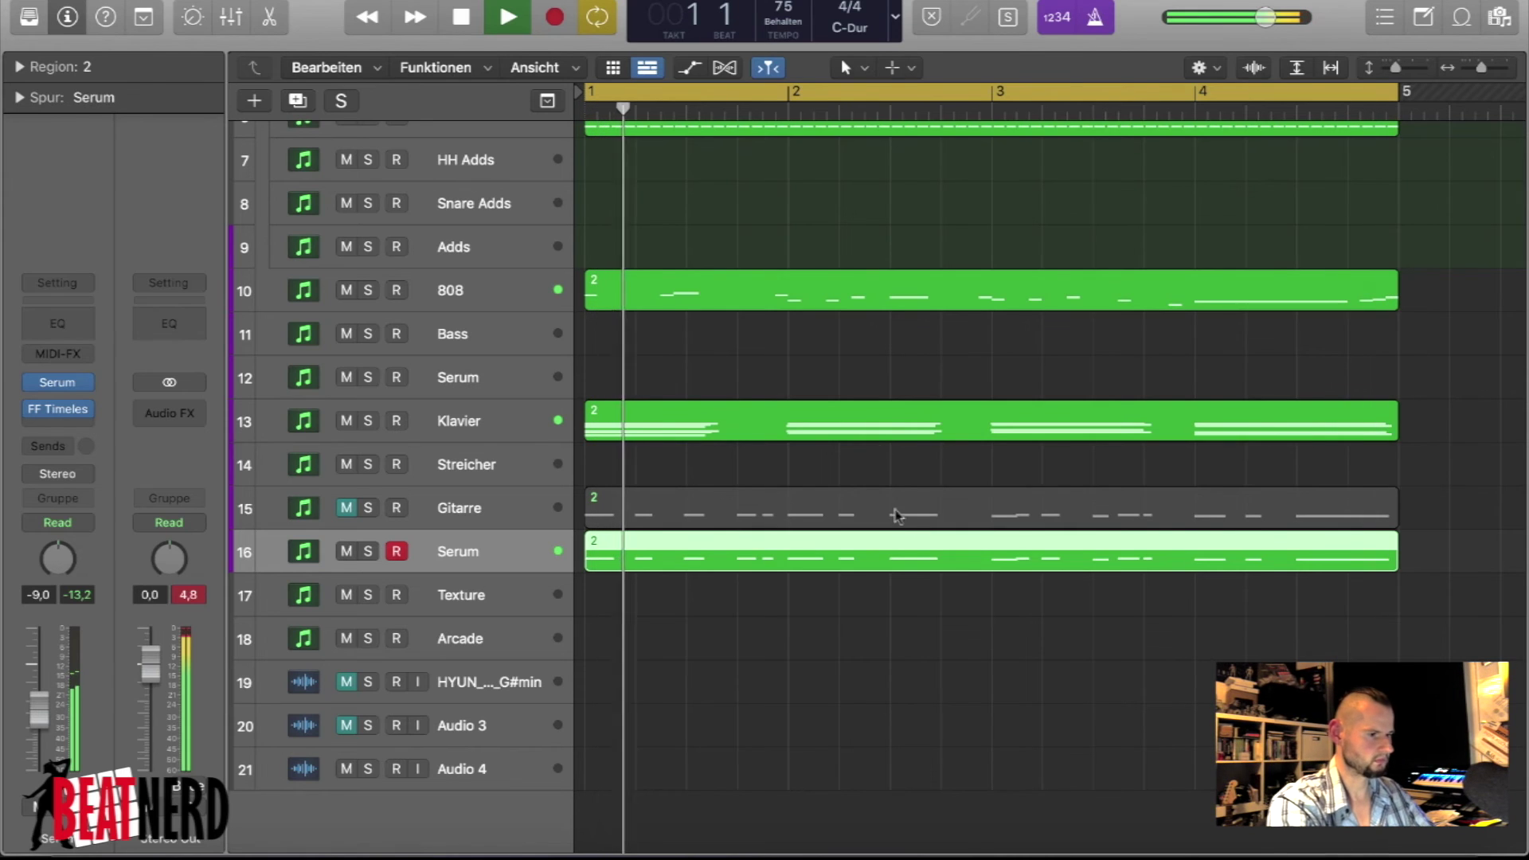
pyautogui.scroll(2, 845, 438)
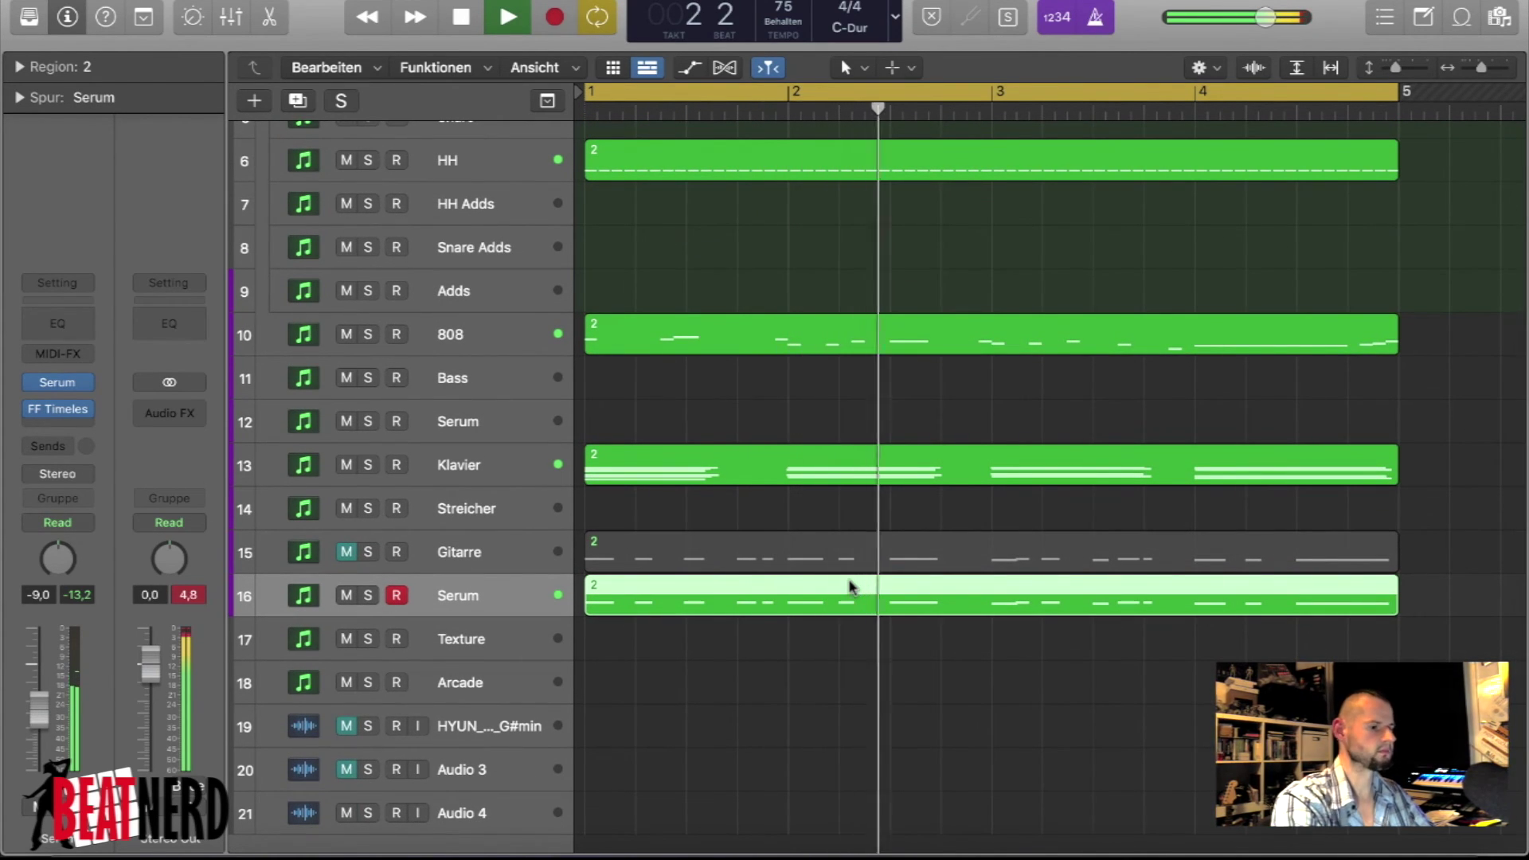
# - Stop playback, open the Arcade instrument on the Arcade track and move its window fully into view
pyautogui.press('space')
pyautogui.scroll(1, 850, 588)
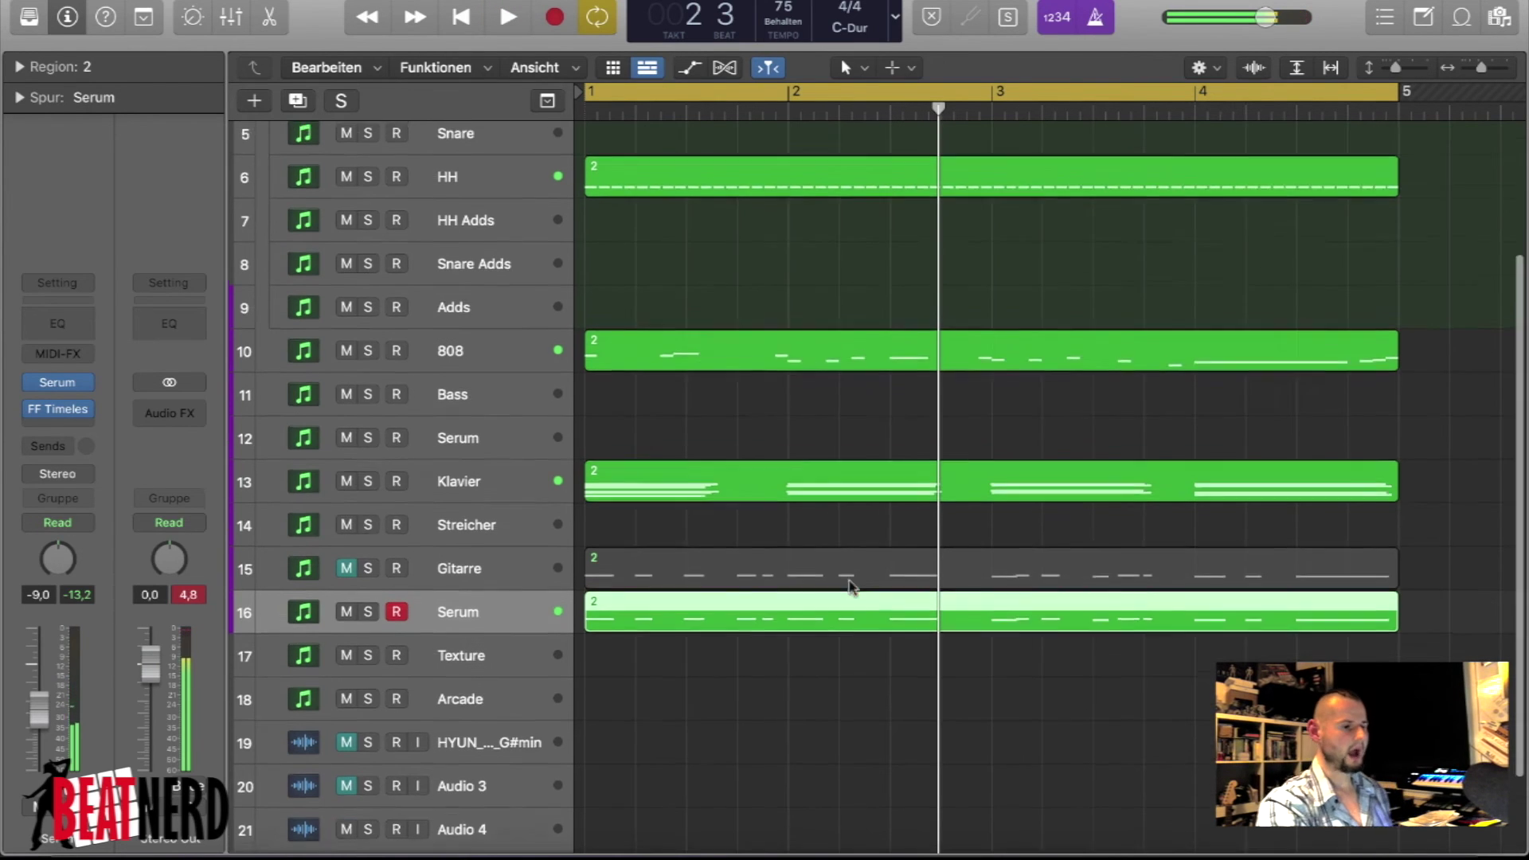
pyautogui.scroll(2, 850, 587)
pyautogui.click(459, 744)
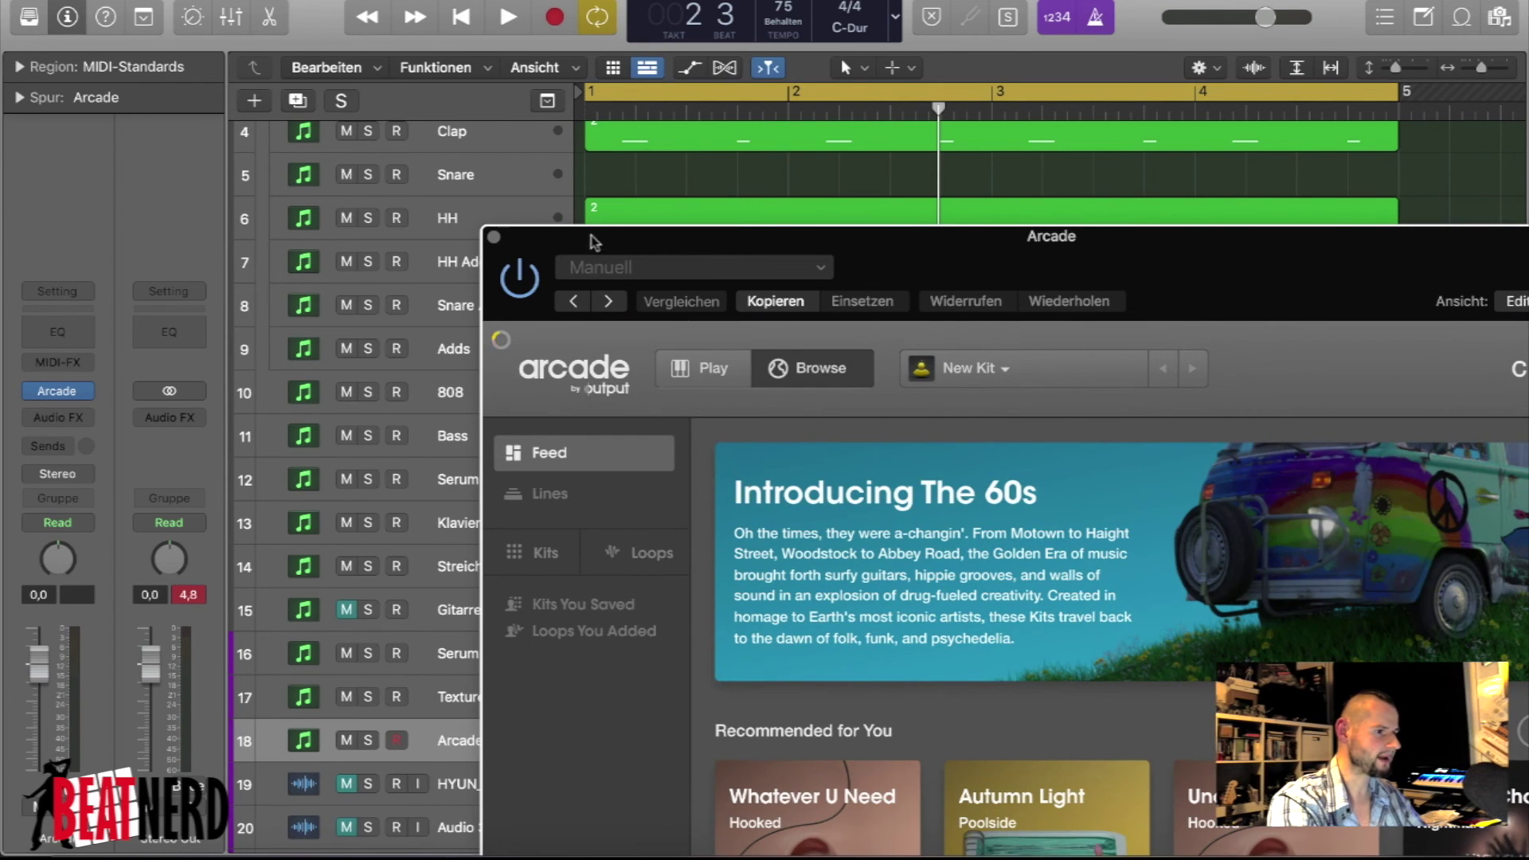
pyautogui.moveTo(591, 241); pyautogui.dragTo(267, 0)
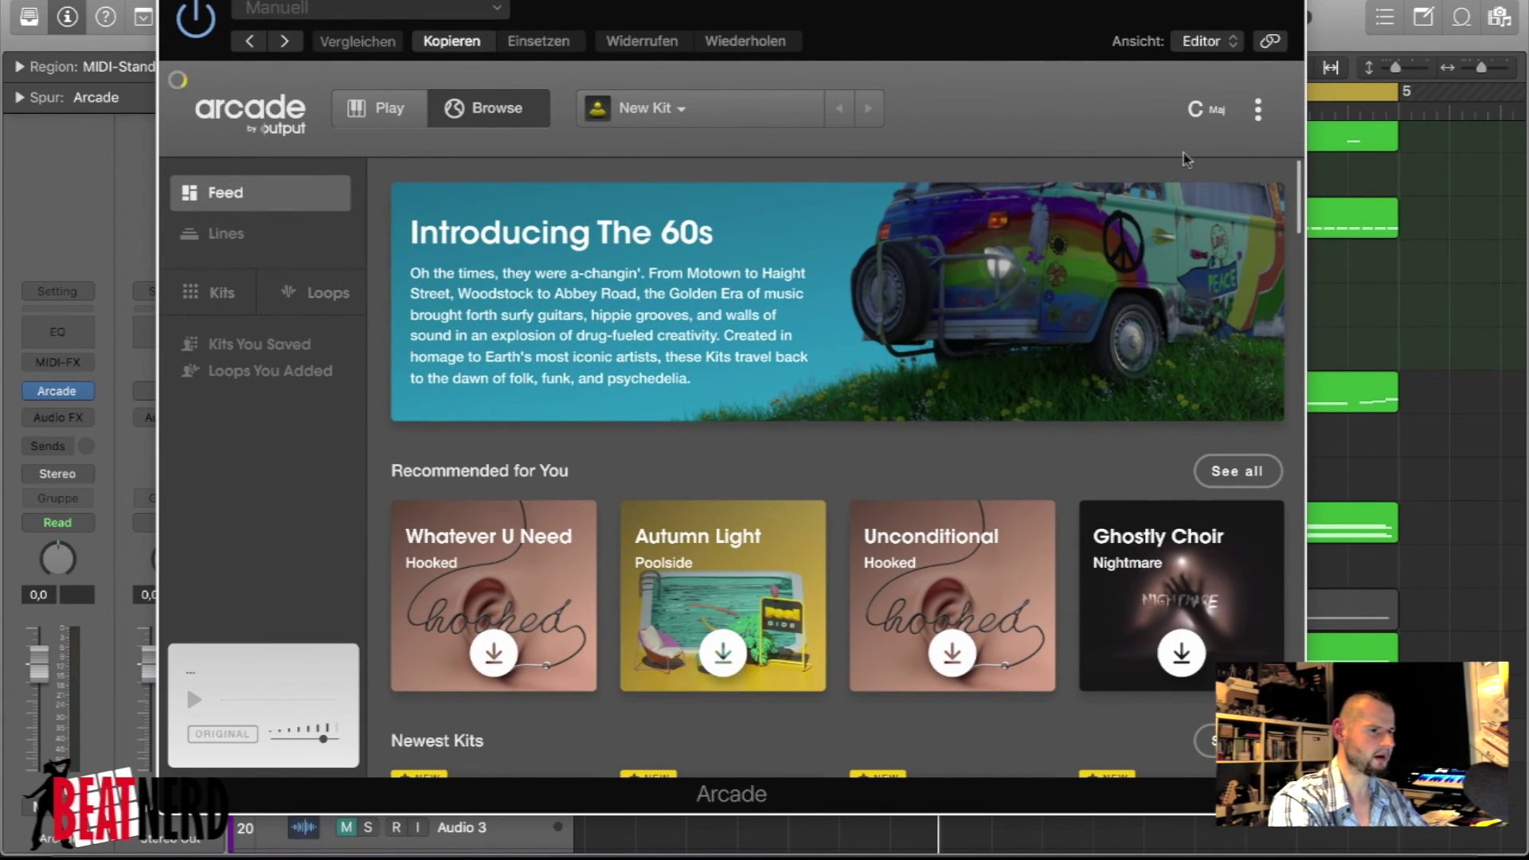
# - Preview and load the Hooked kit Whatever U Need in Arcade, and try it over the beat
pyautogui.moveTo(649, 662)
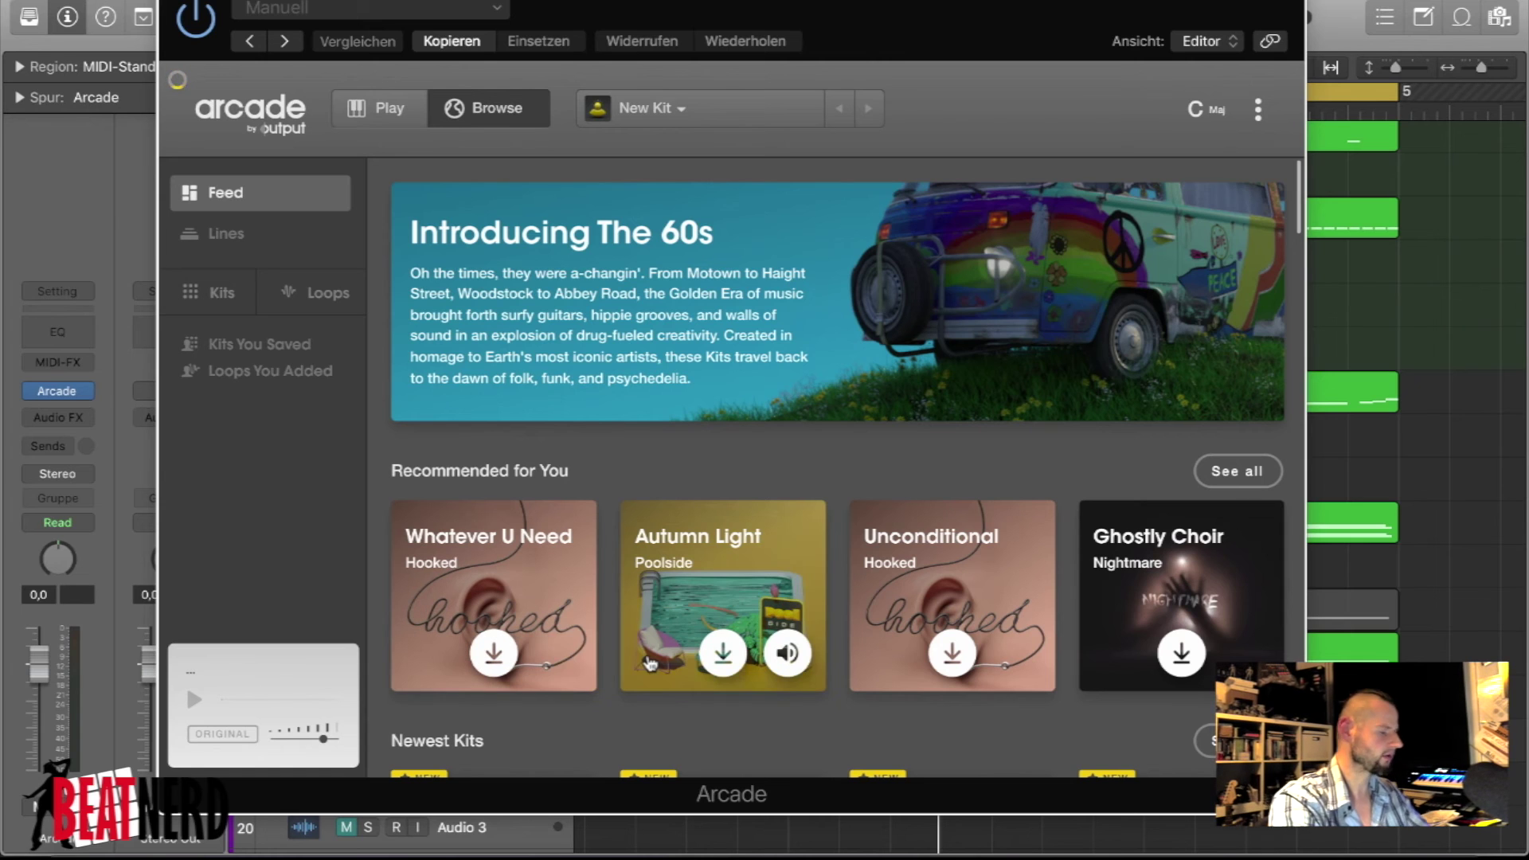
pyautogui.scroll(-3, 952, 605)
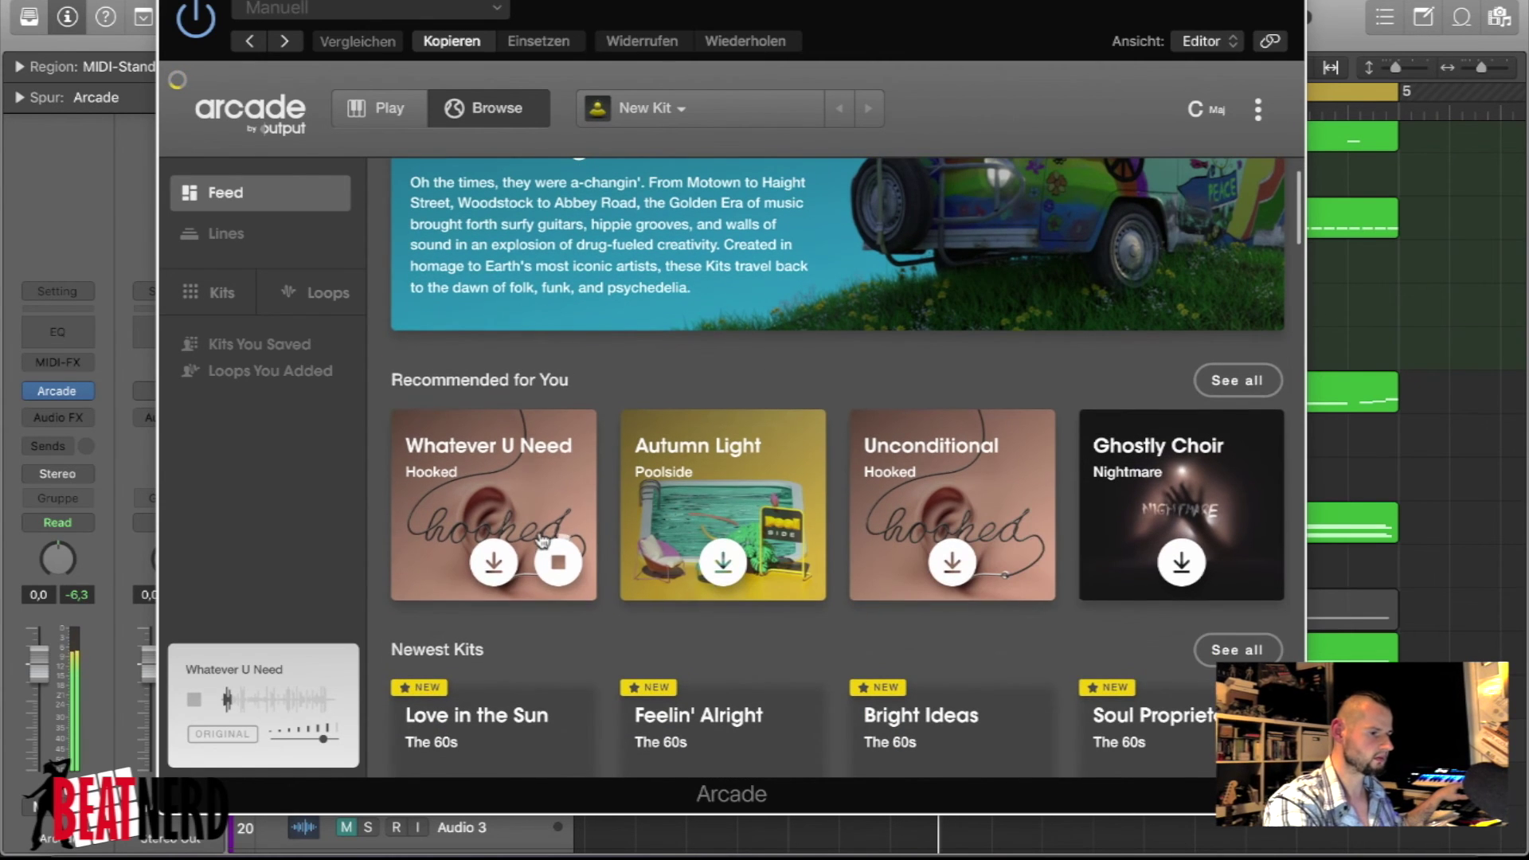
pyautogui.click(543, 478)
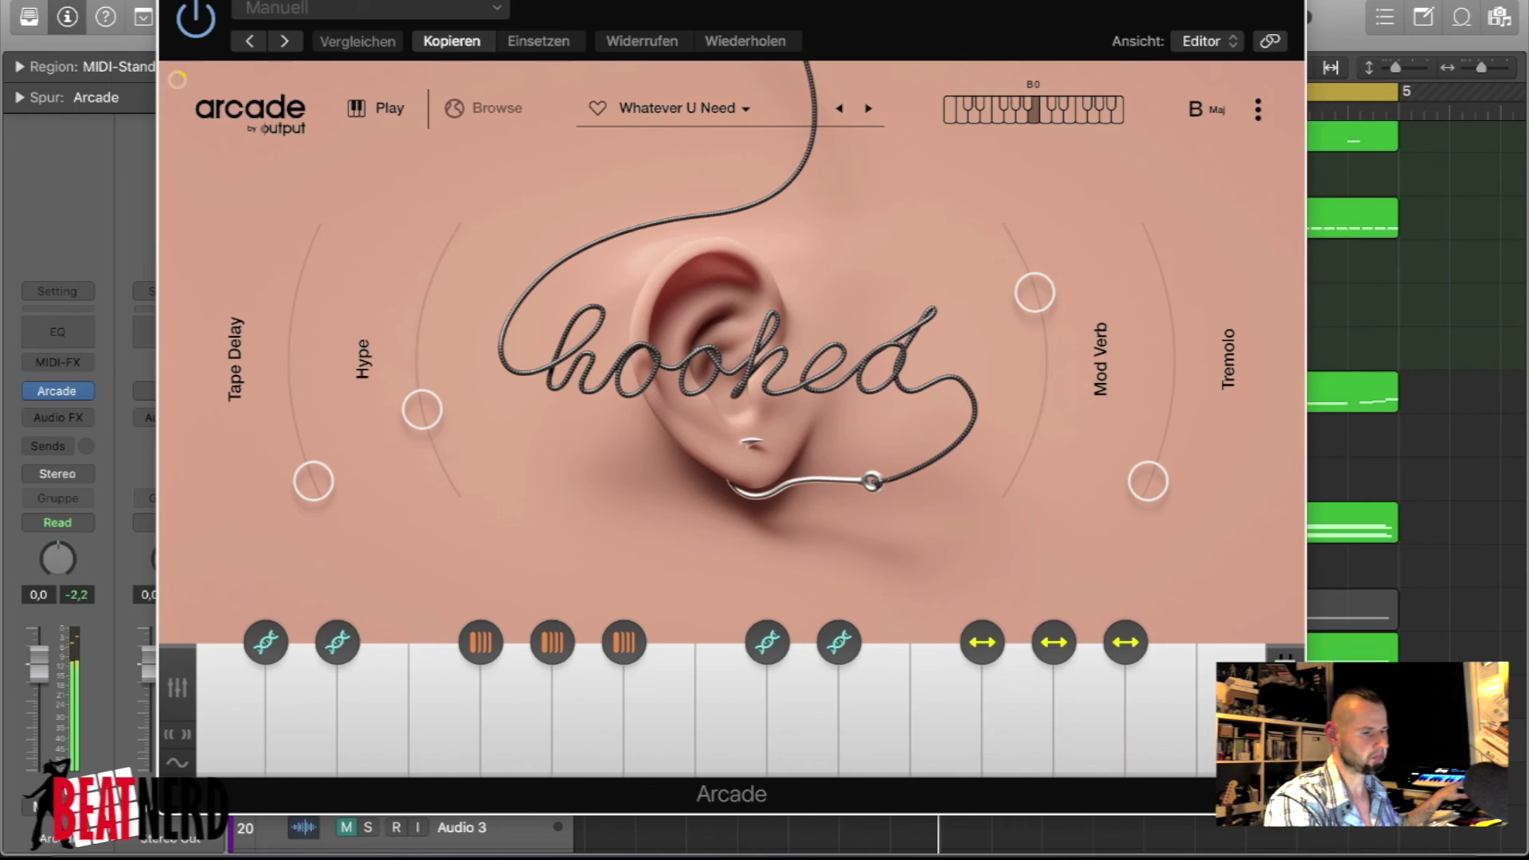
pyautogui.press('super+w')
pyautogui.press('Return')
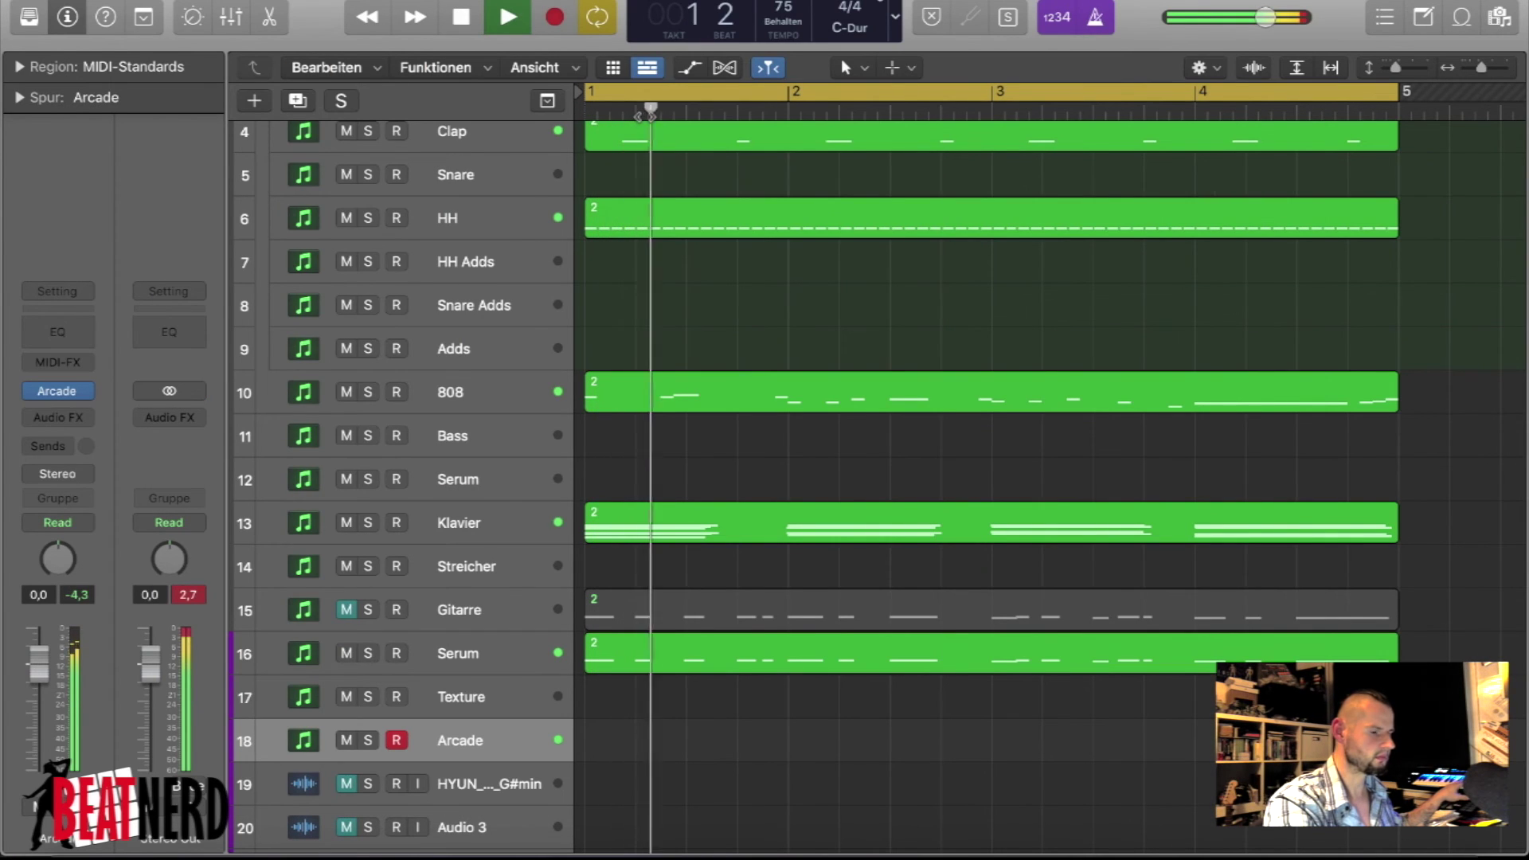
pyautogui.press('space')
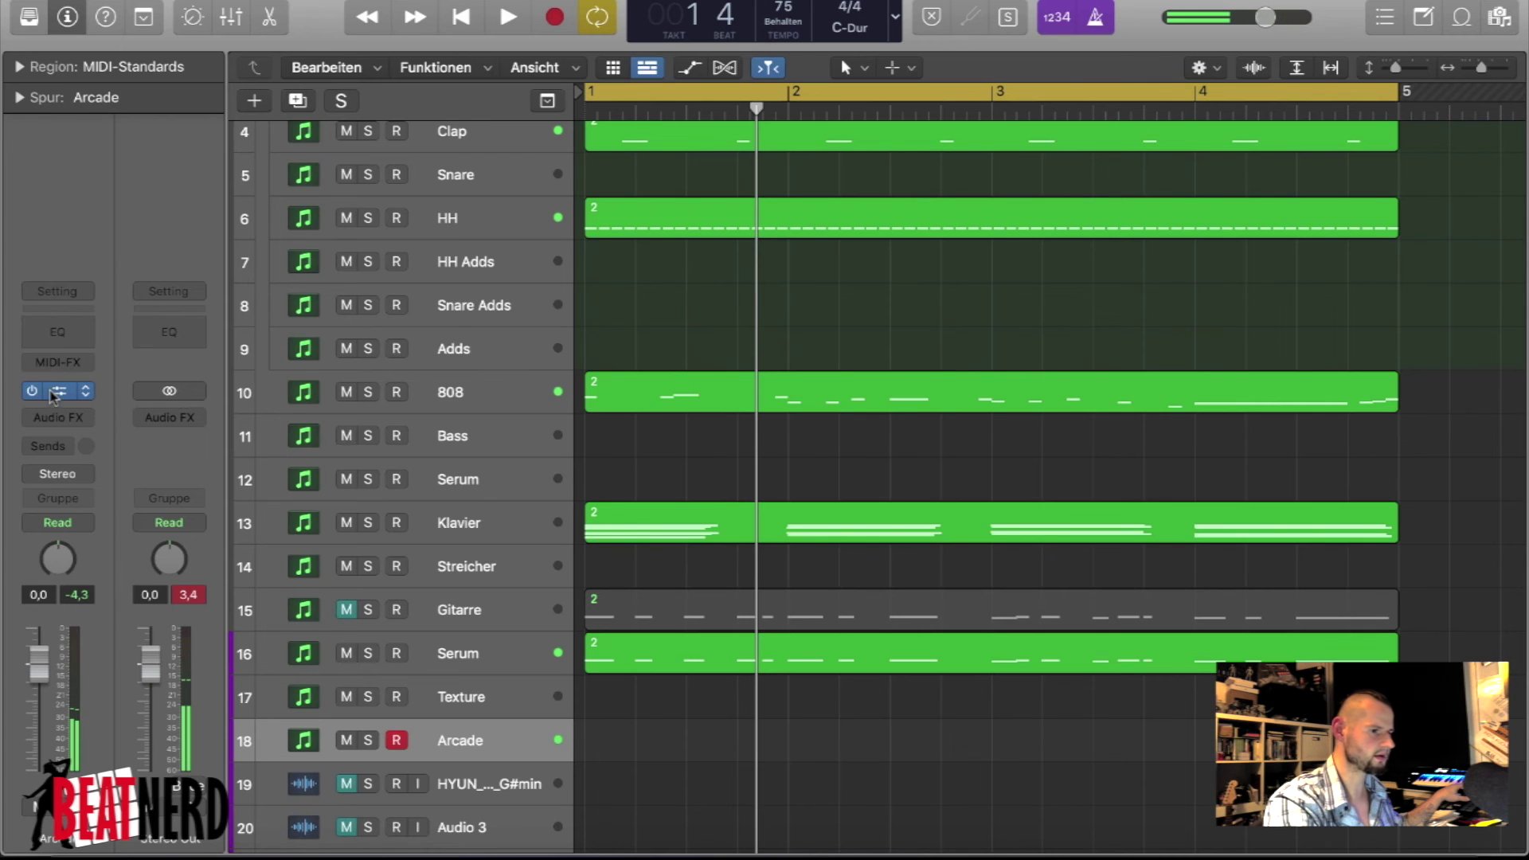
# - Set Arcade's session key to C Maj
pyautogui.press('v')
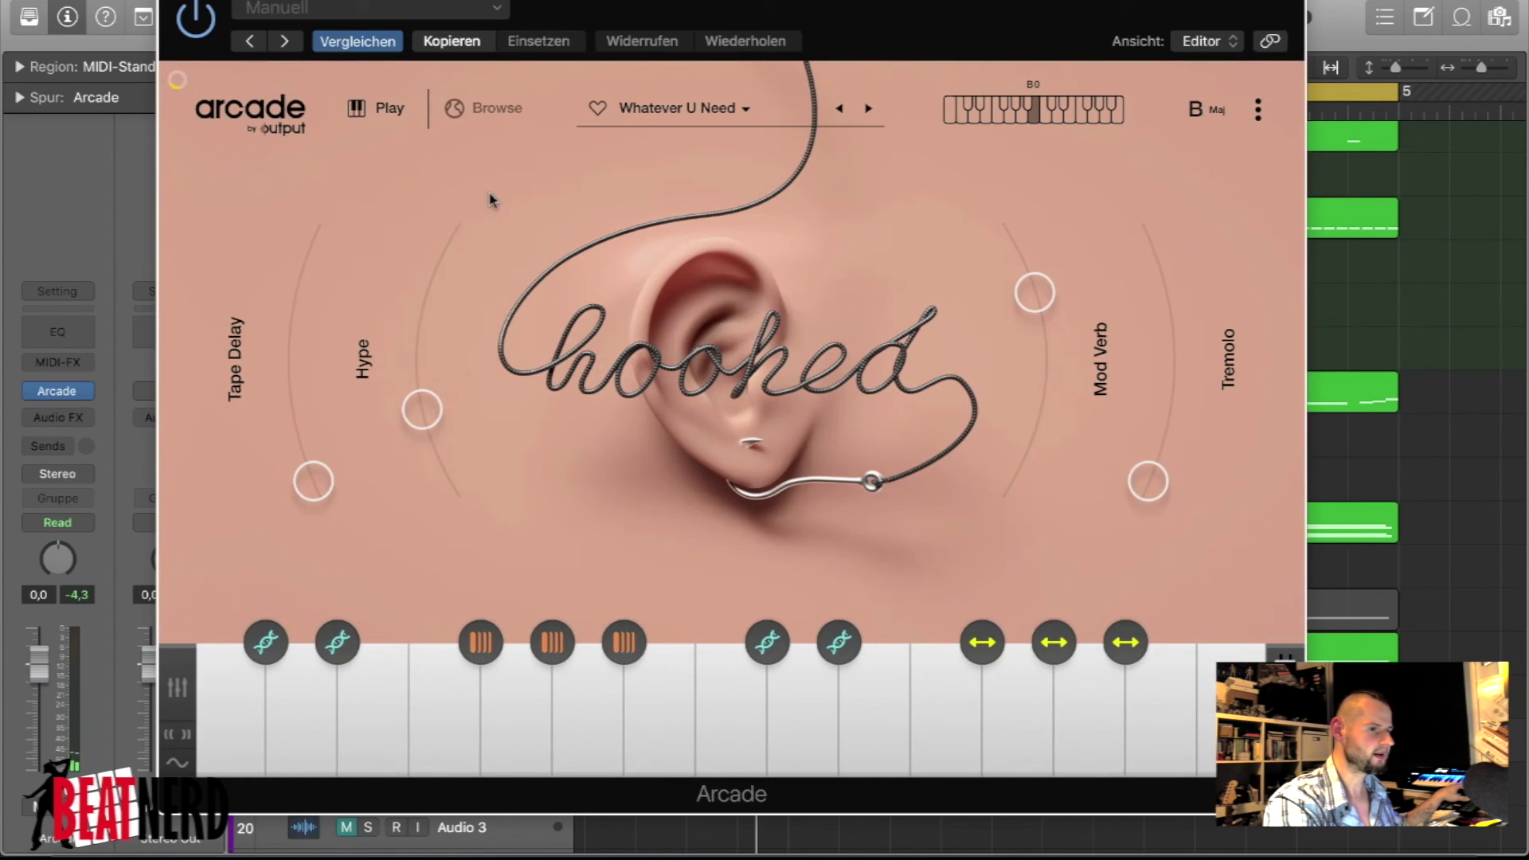
pyautogui.click(1206, 112)
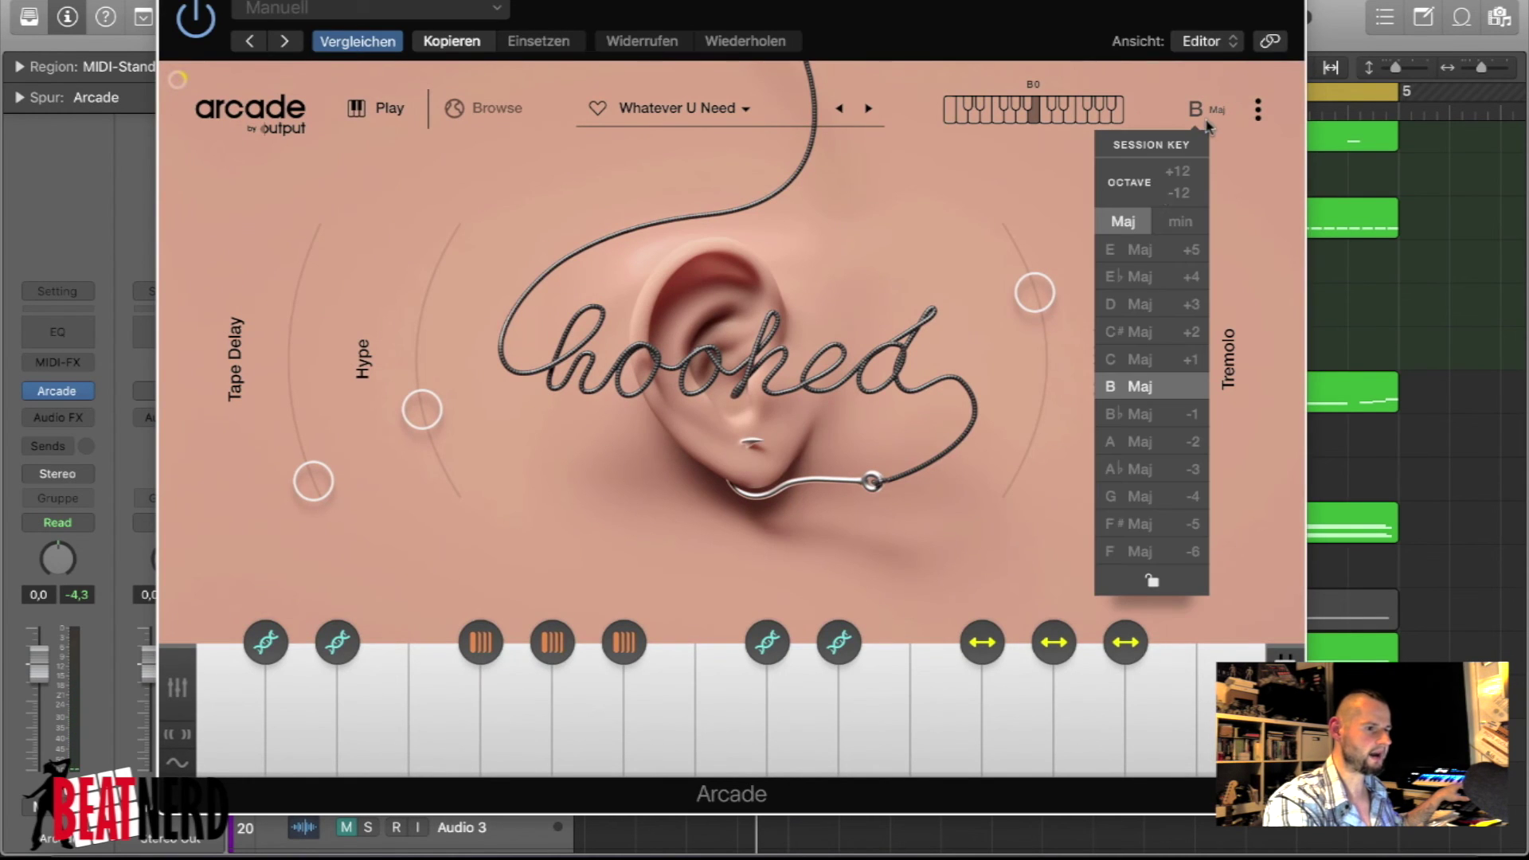
pyautogui.click(1132, 360)
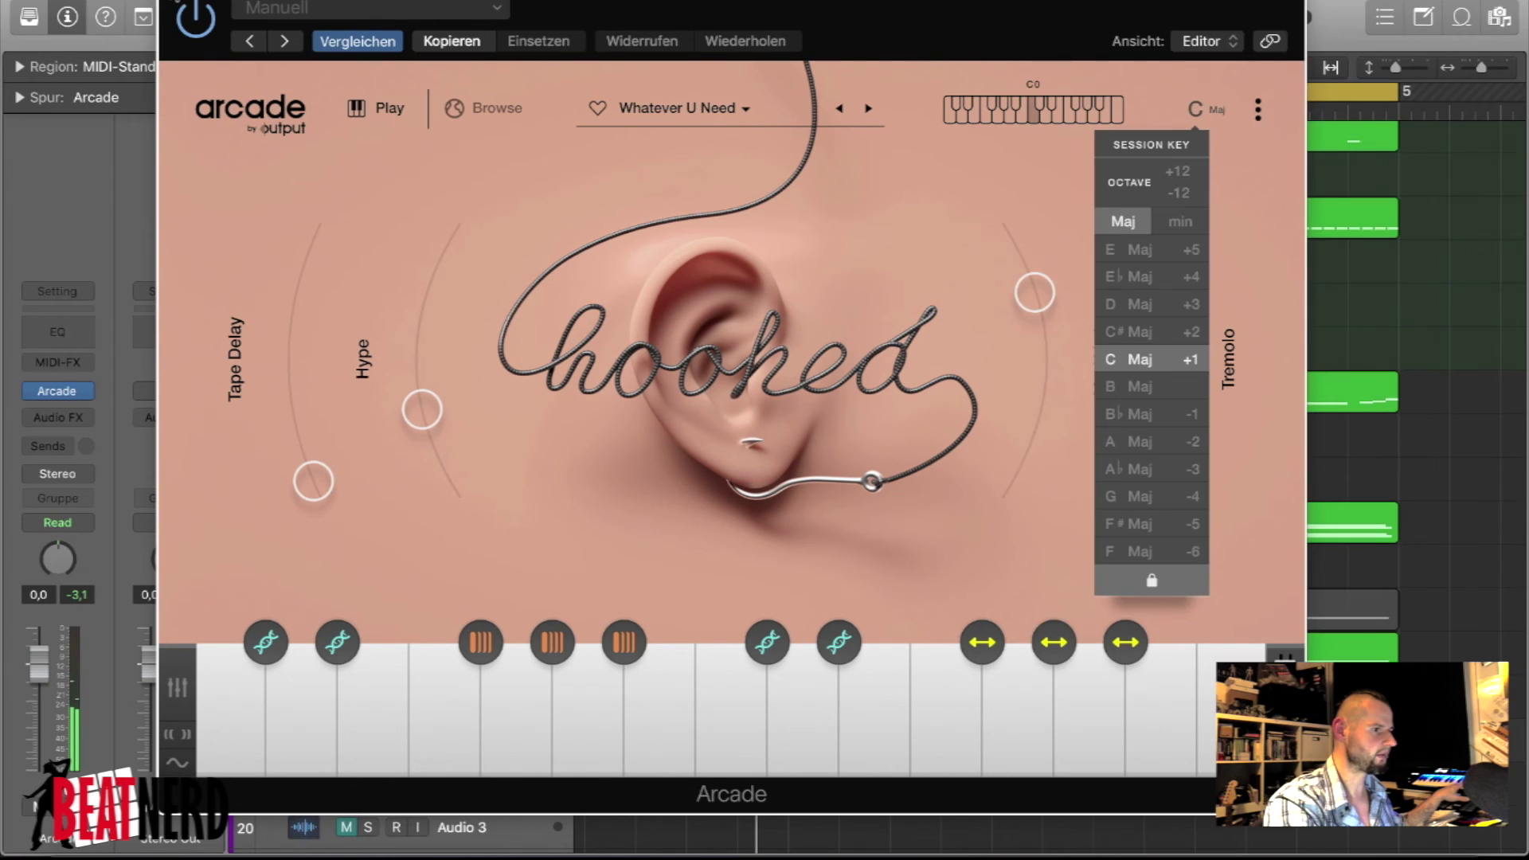
# - Close Arcade, play the beat and lower the Arcade track's volume to -6.6 dB
pyautogui.press('super+w')
pyautogui.press('space')
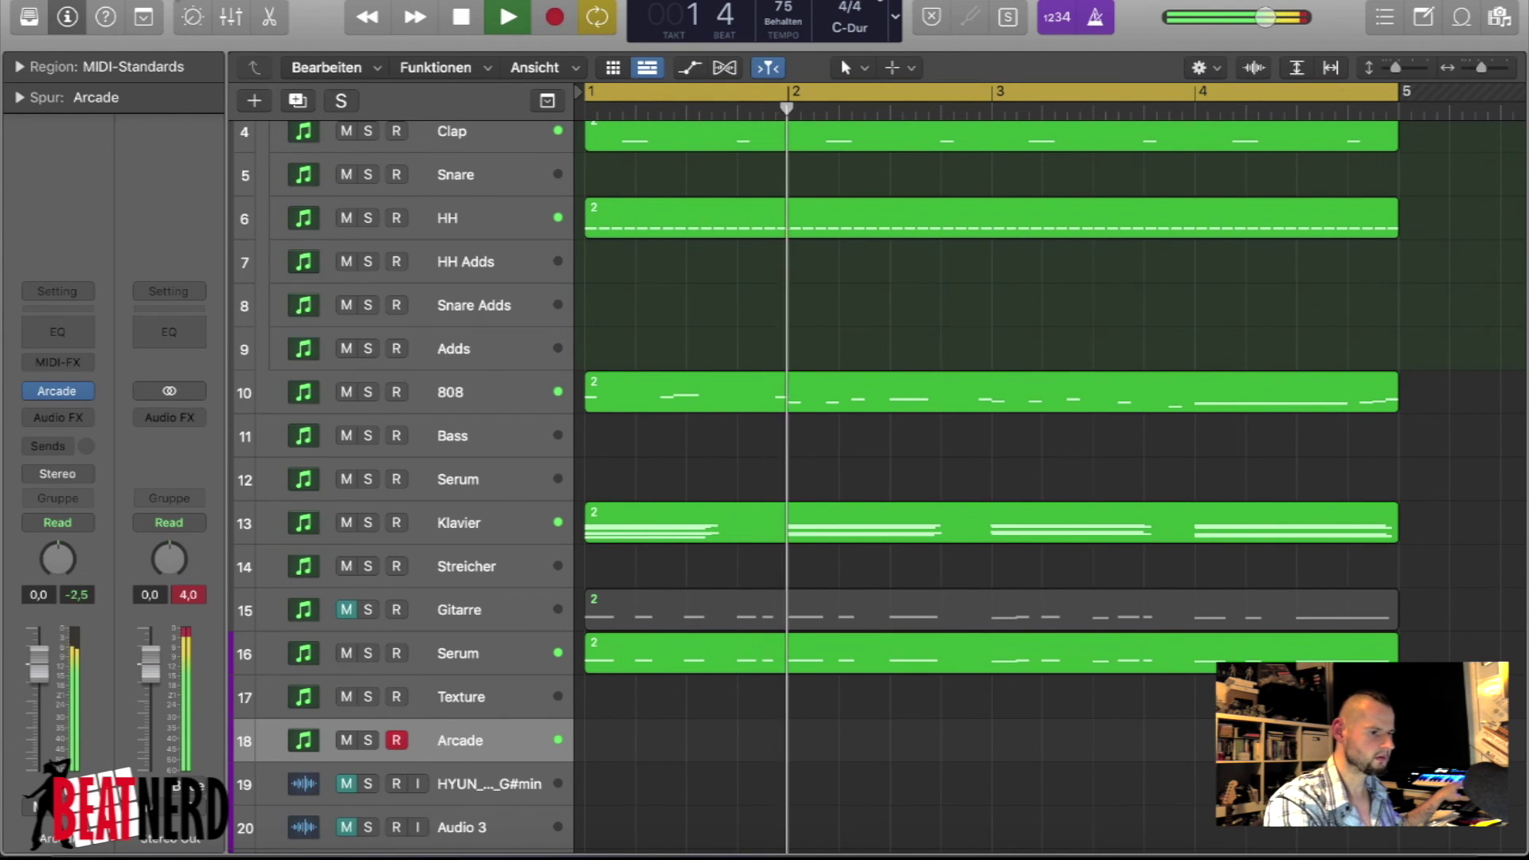
pyautogui.moveTo(38, 665); pyautogui.dragTo(37, 737)
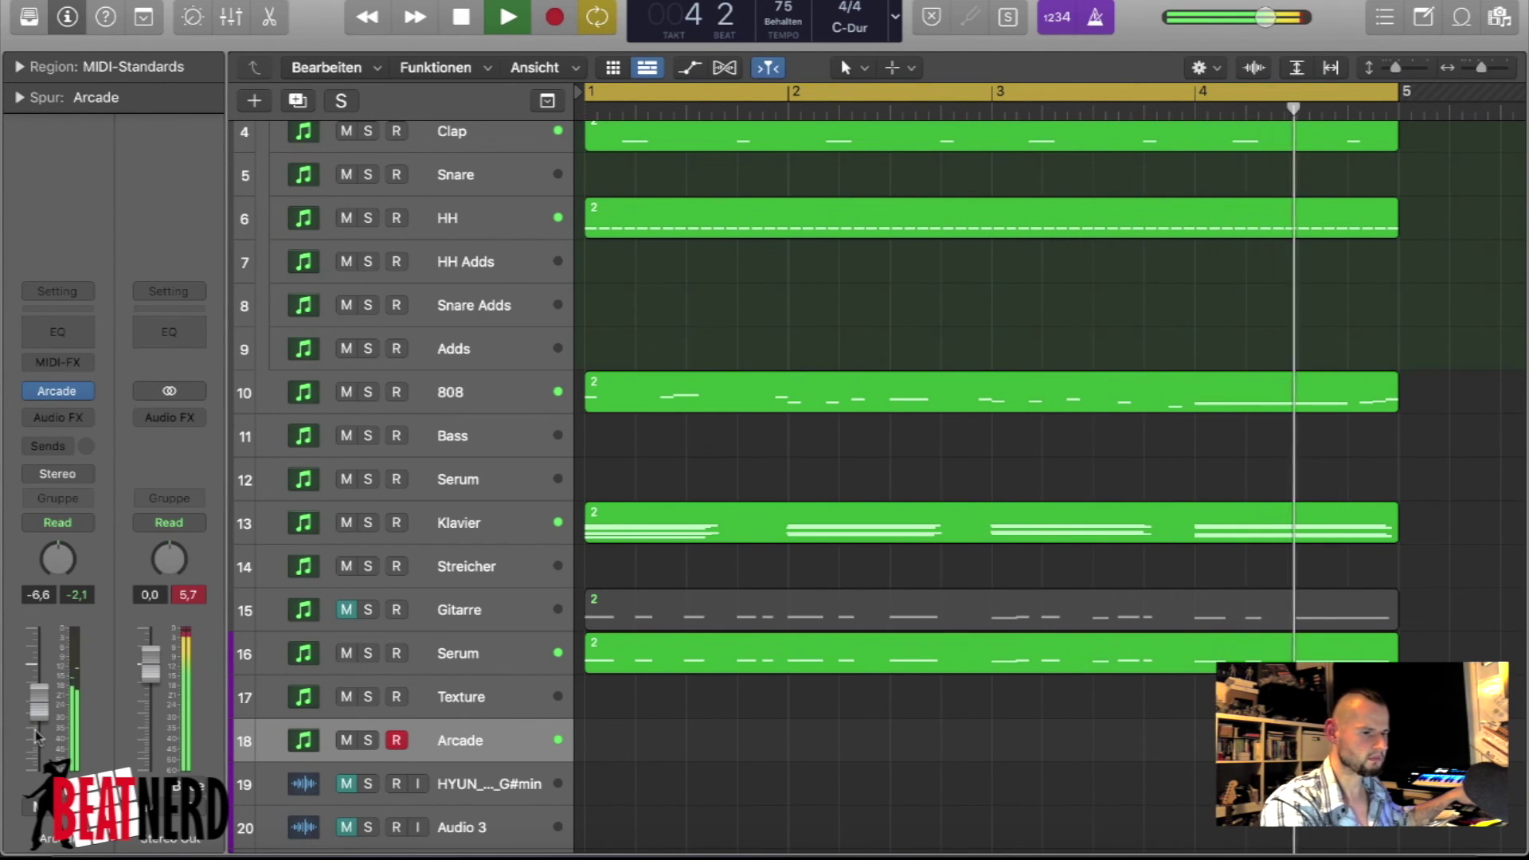
pyautogui.press('space')
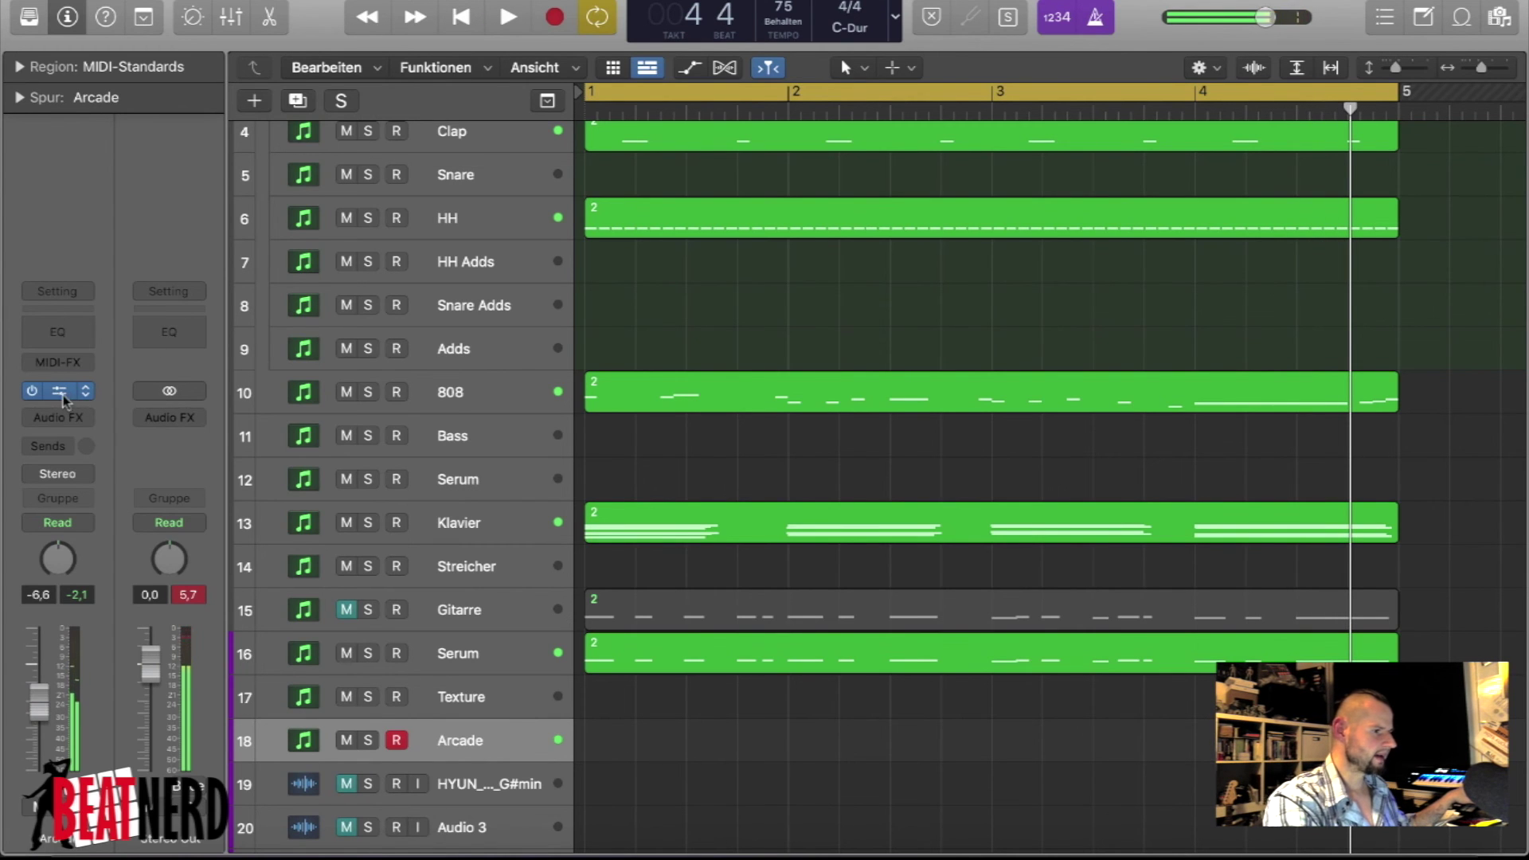
# - Browse Arcade's kits, preview and load Summer Memories from Chill and Vibey Chords, and try it over the beat
pyautogui.press('v')
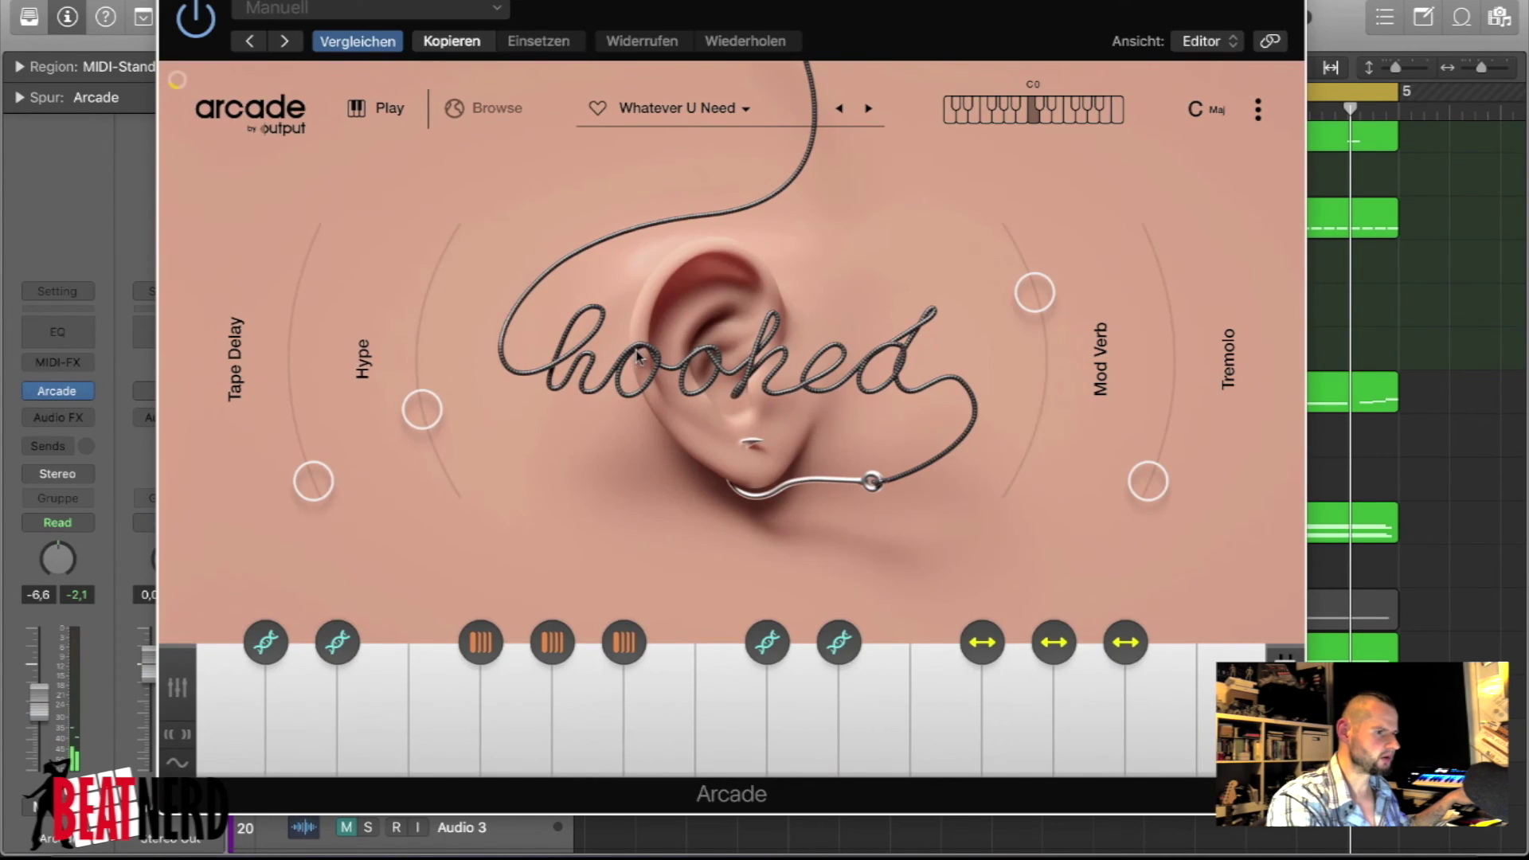
pyautogui.click(454, 108)
pyautogui.scroll(-3, 796, 414)
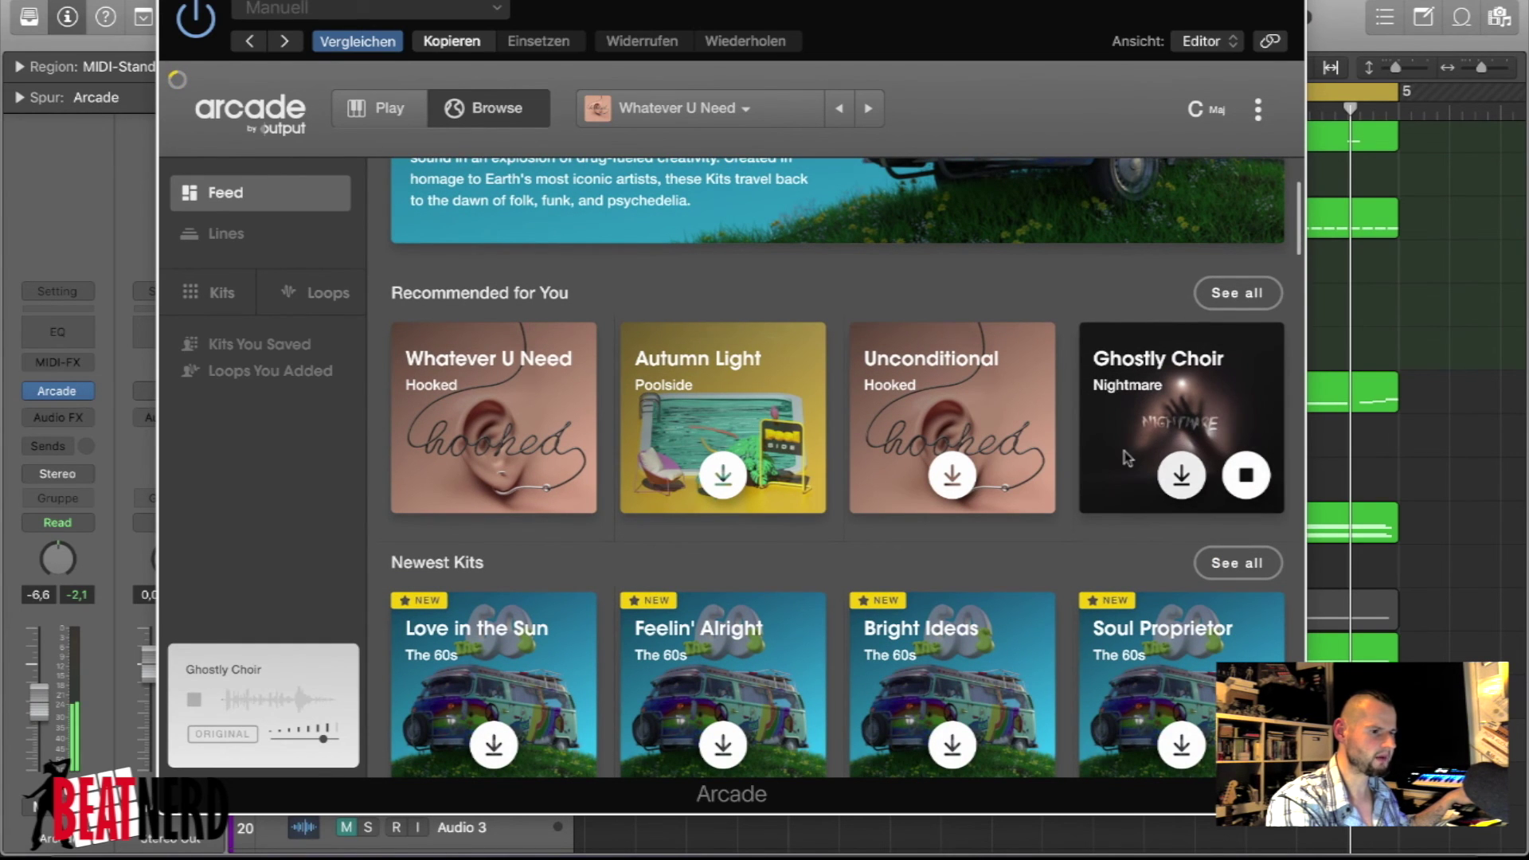
pyautogui.scroll(-10, 1126, 458)
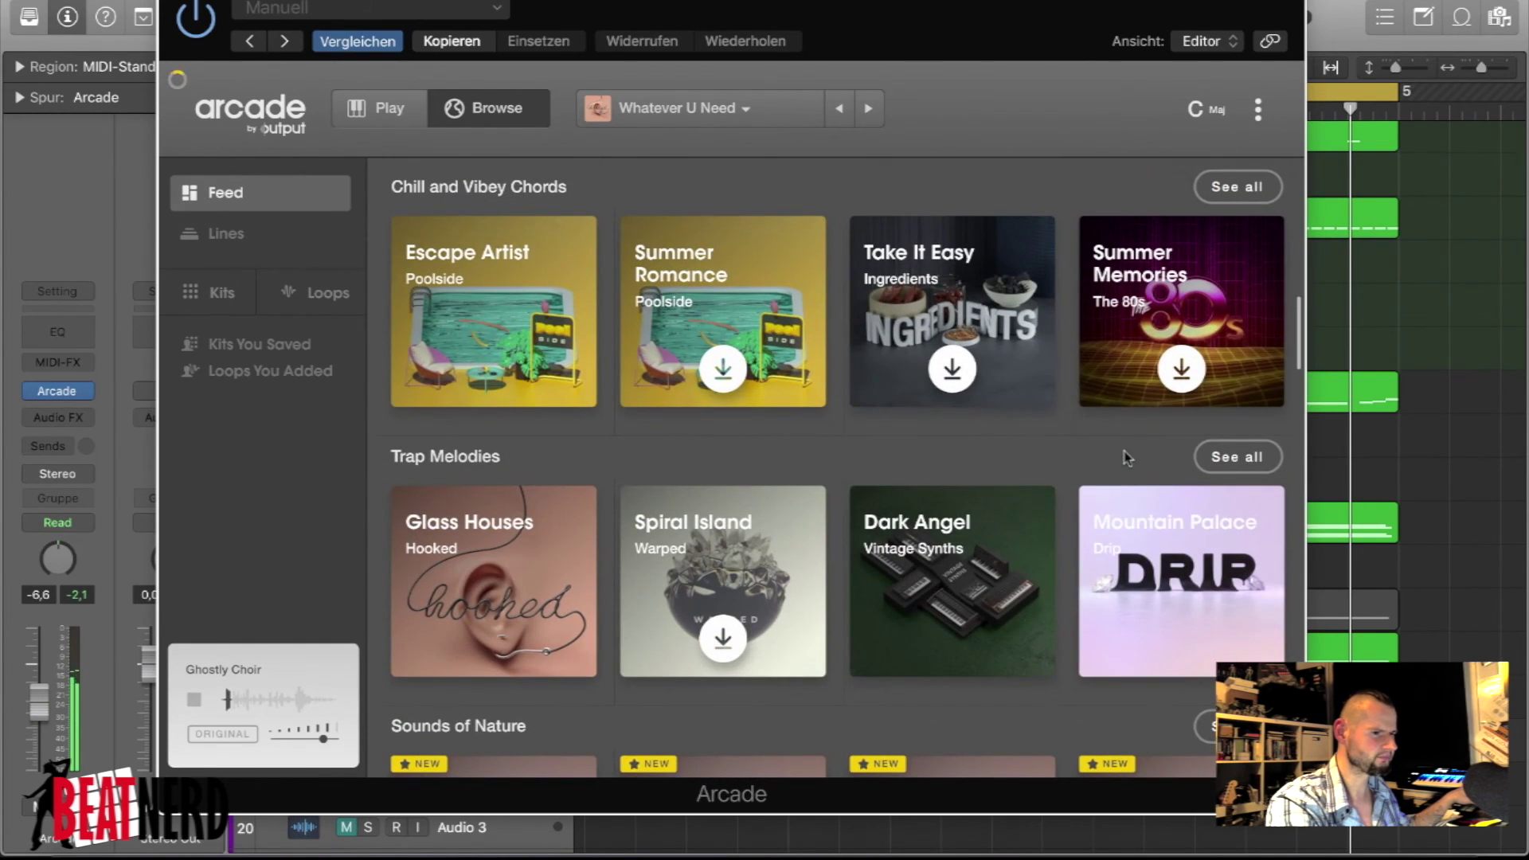
pyautogui.moveTo(1191, 303)
pyautogui.click(1244, 368)
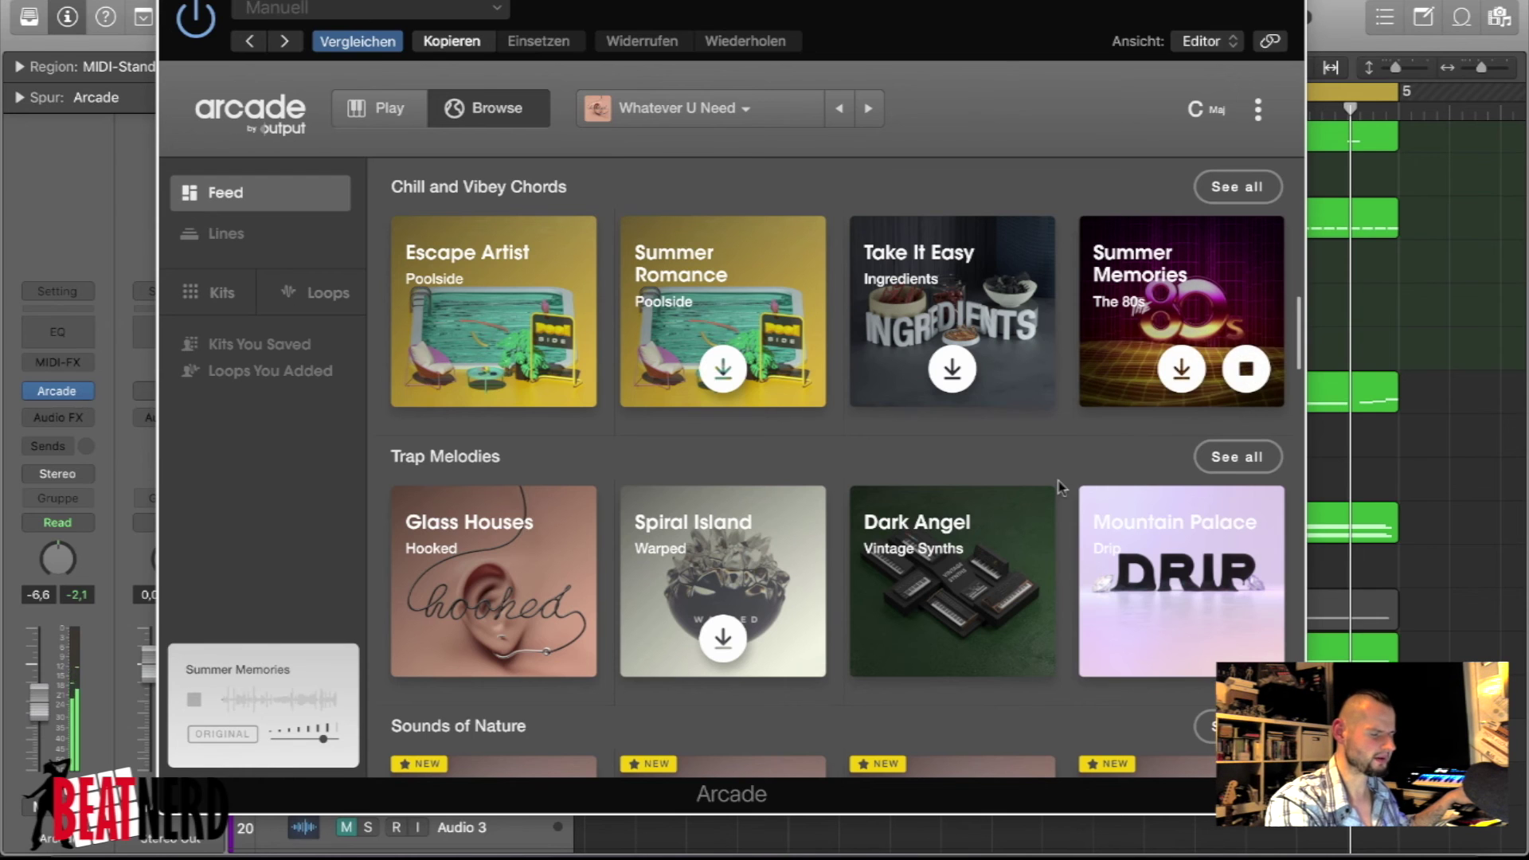
pyautogui.scroll(-1, 1186, 311)
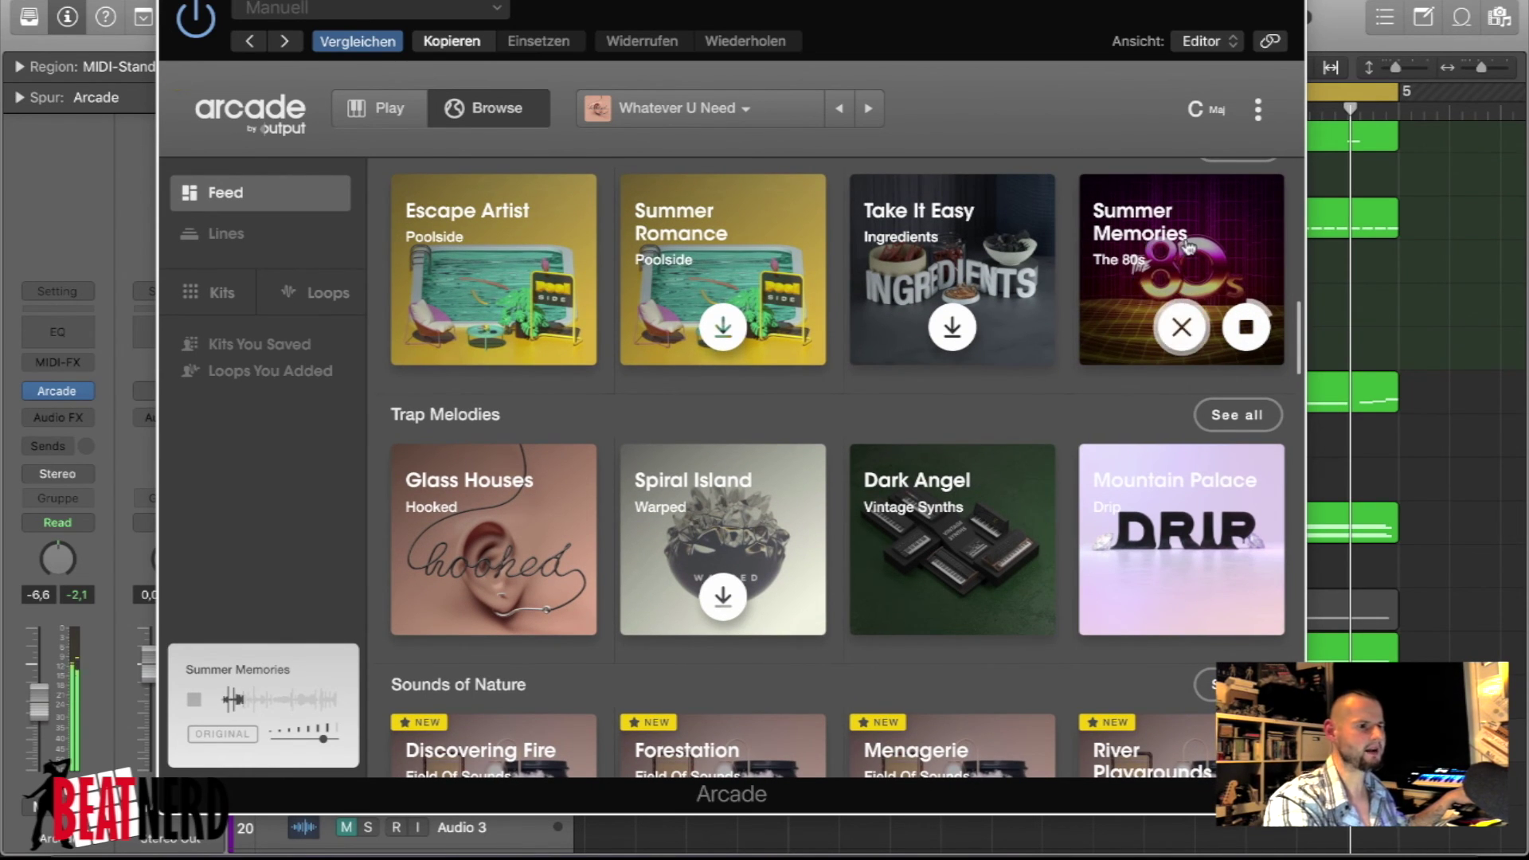
pyautogui.click(1189, 248)
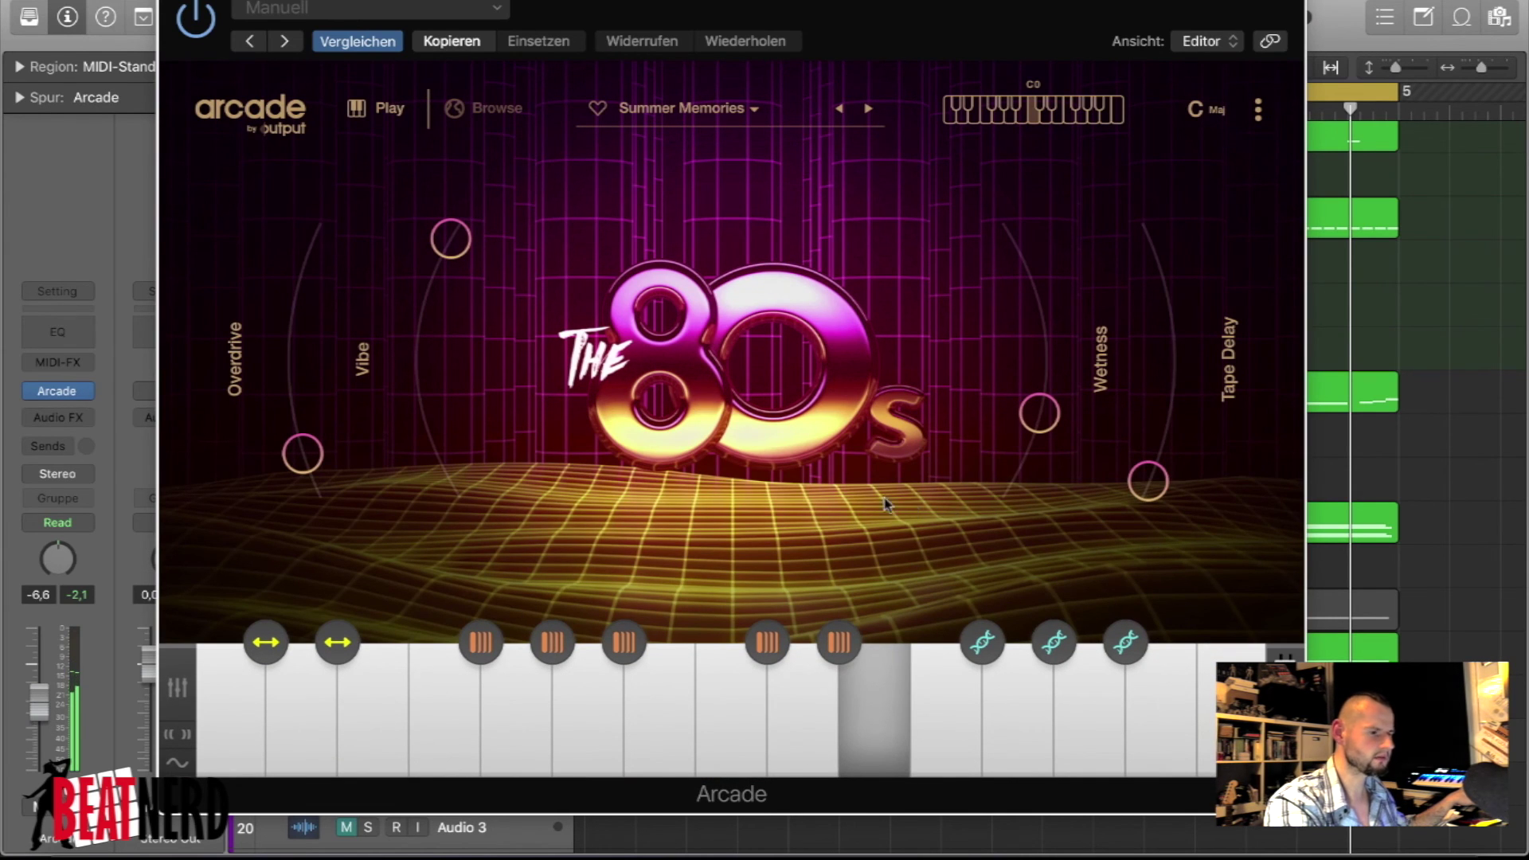
pyautogui.press('super+w')
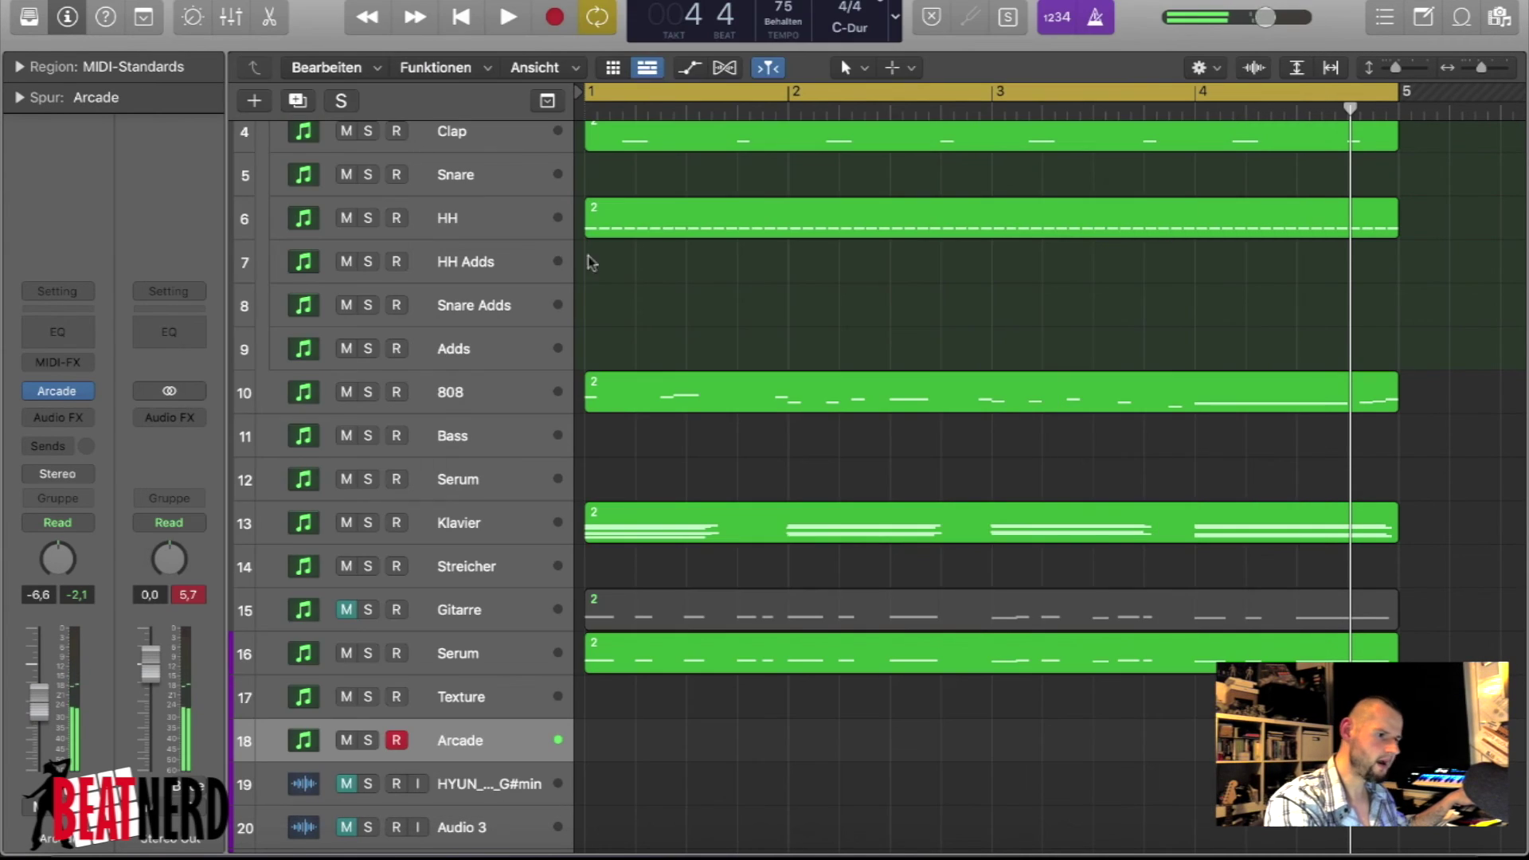
pyautogui.press('space')
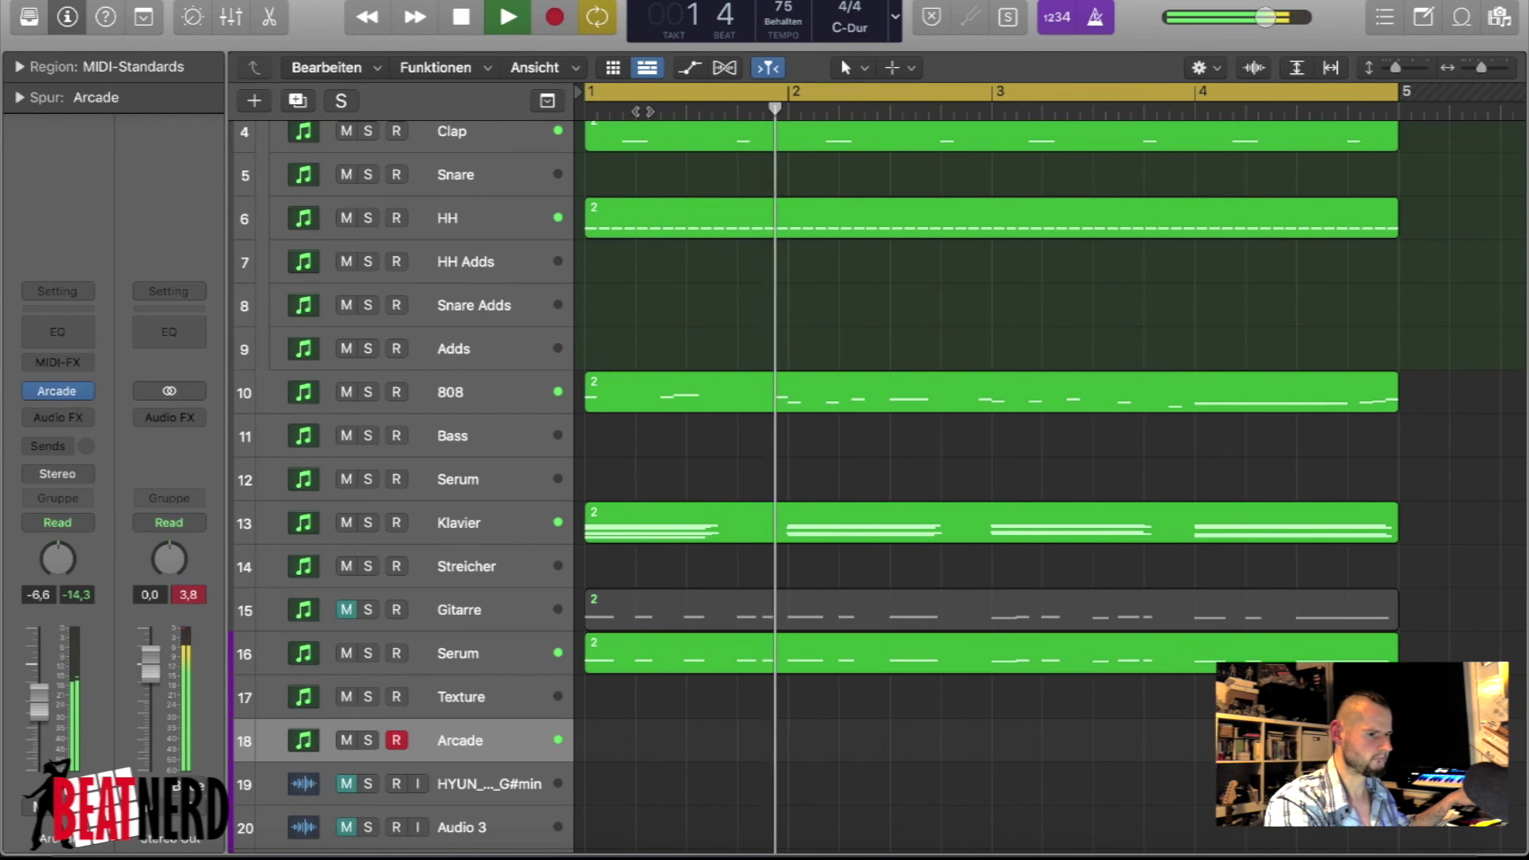
# - Record a held note across bars 1 to 4 on the Arcade track
pyautogui.press('space')
pyautogui.press('r')
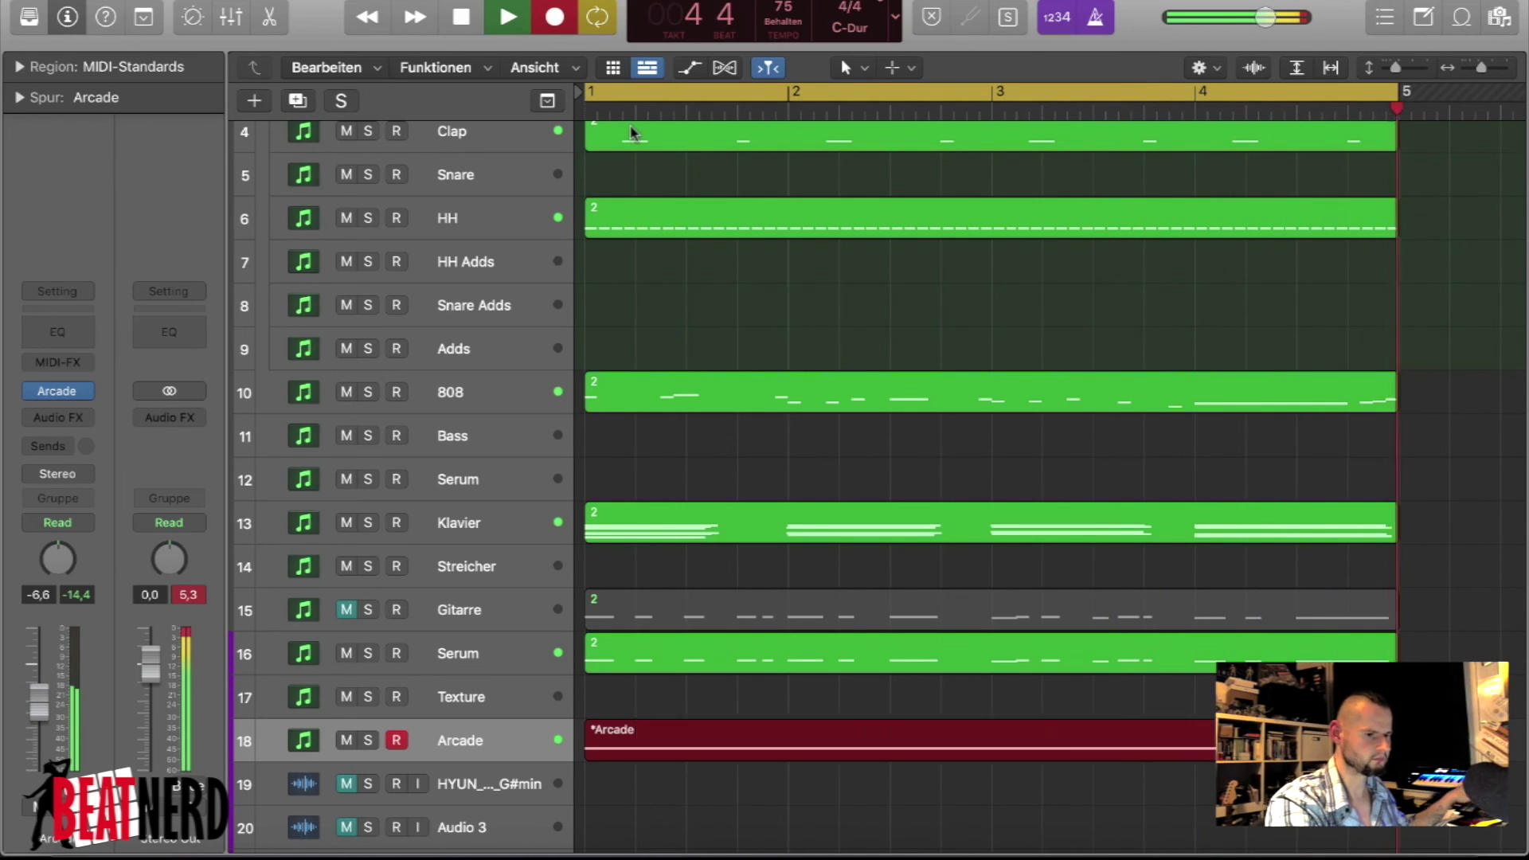
pyautogui.press('space')
pyautogui.click(726, 690)
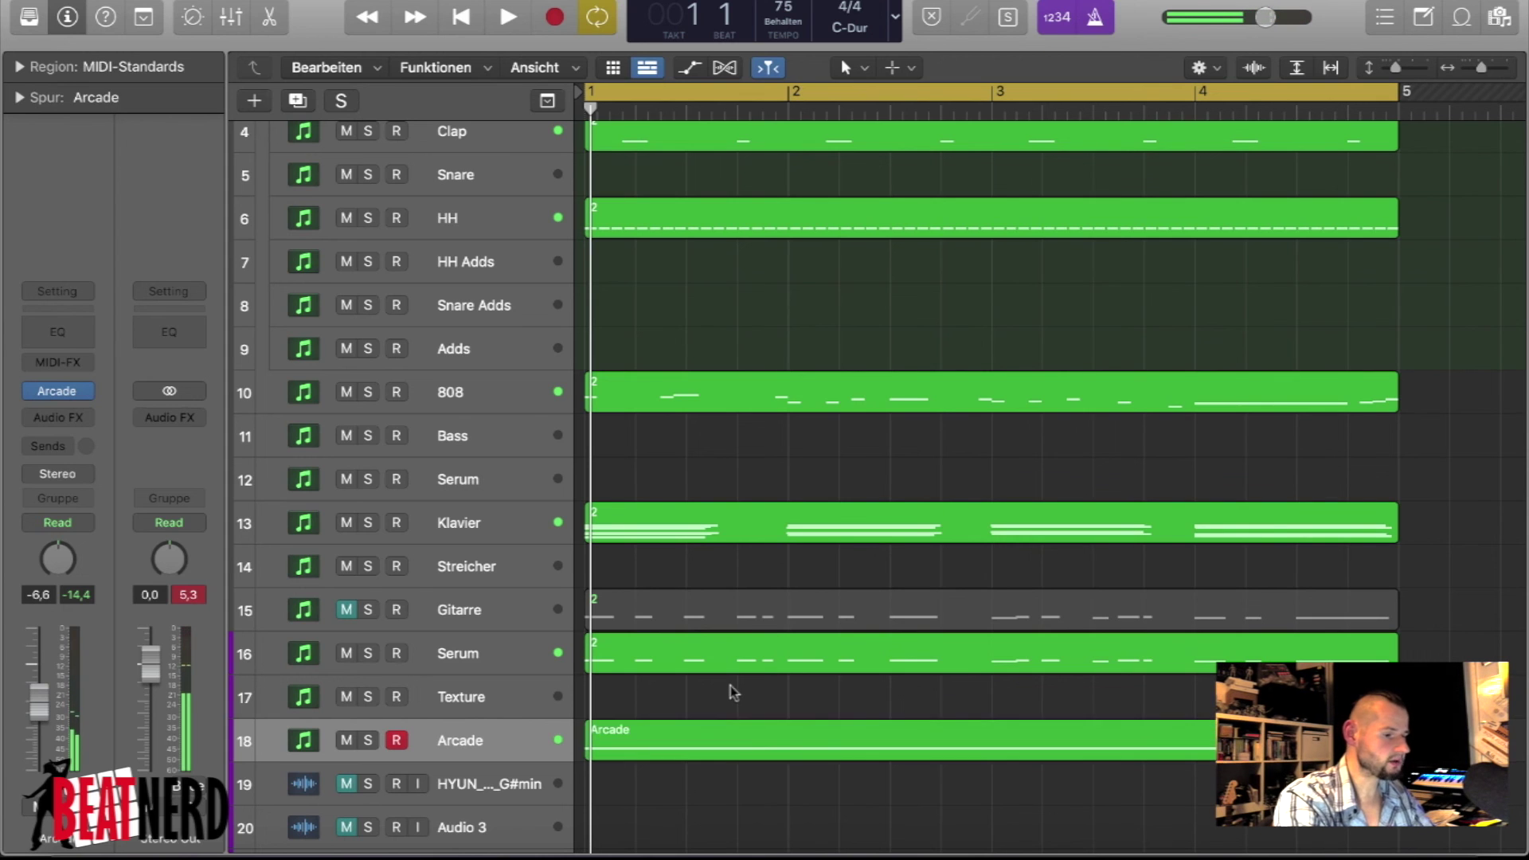
# - Open the recorded Arcade region in the piano roll and slightly extend the end of its held note
pyautogui.doubleClick(713, 733)
pyautogui.click(603, 613)
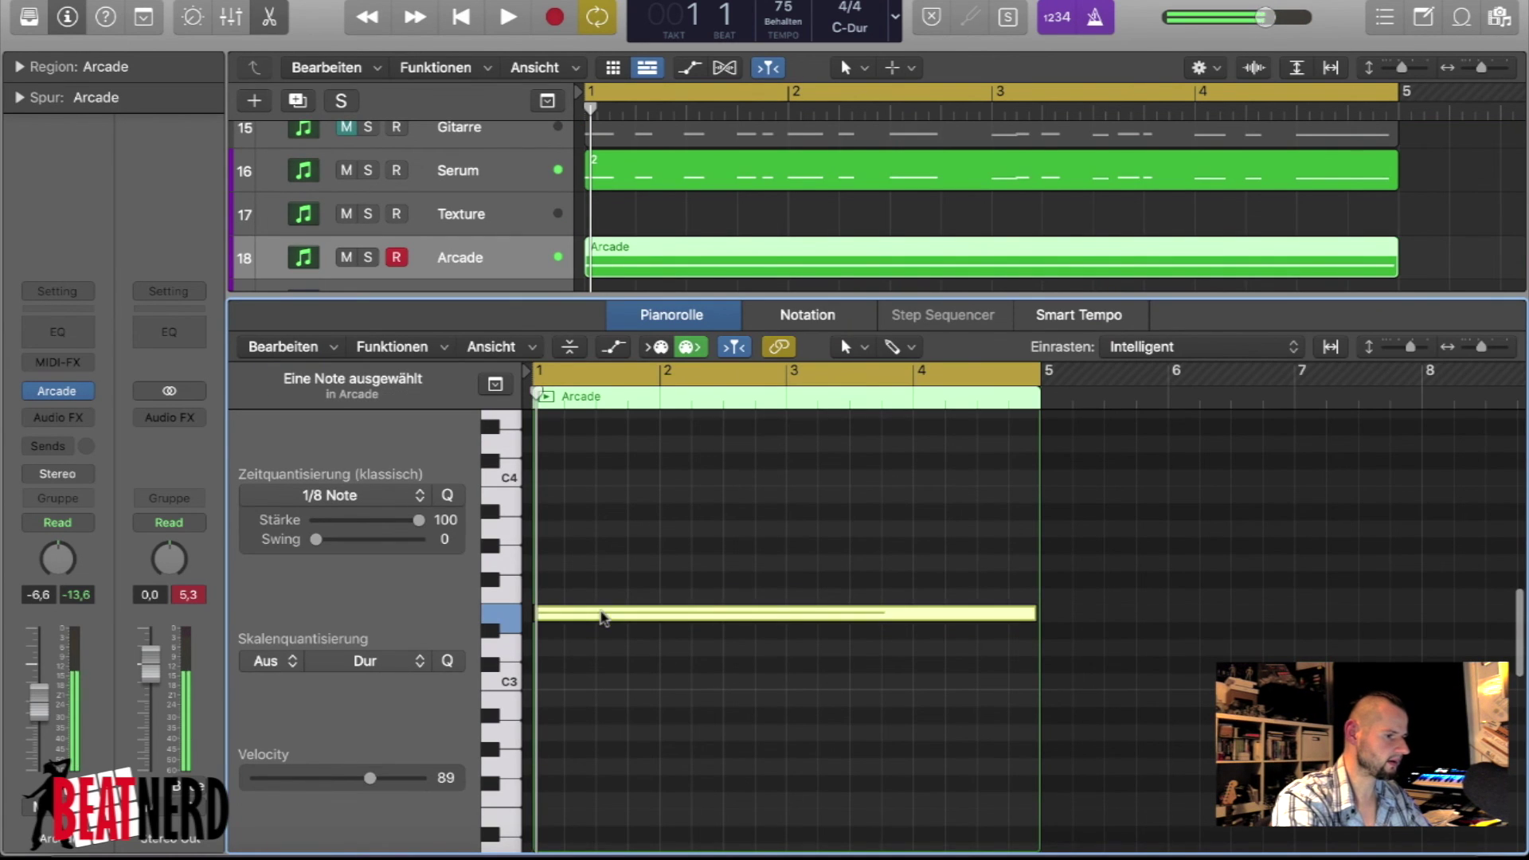
pyautogui.scroll(5, 1068, 641)
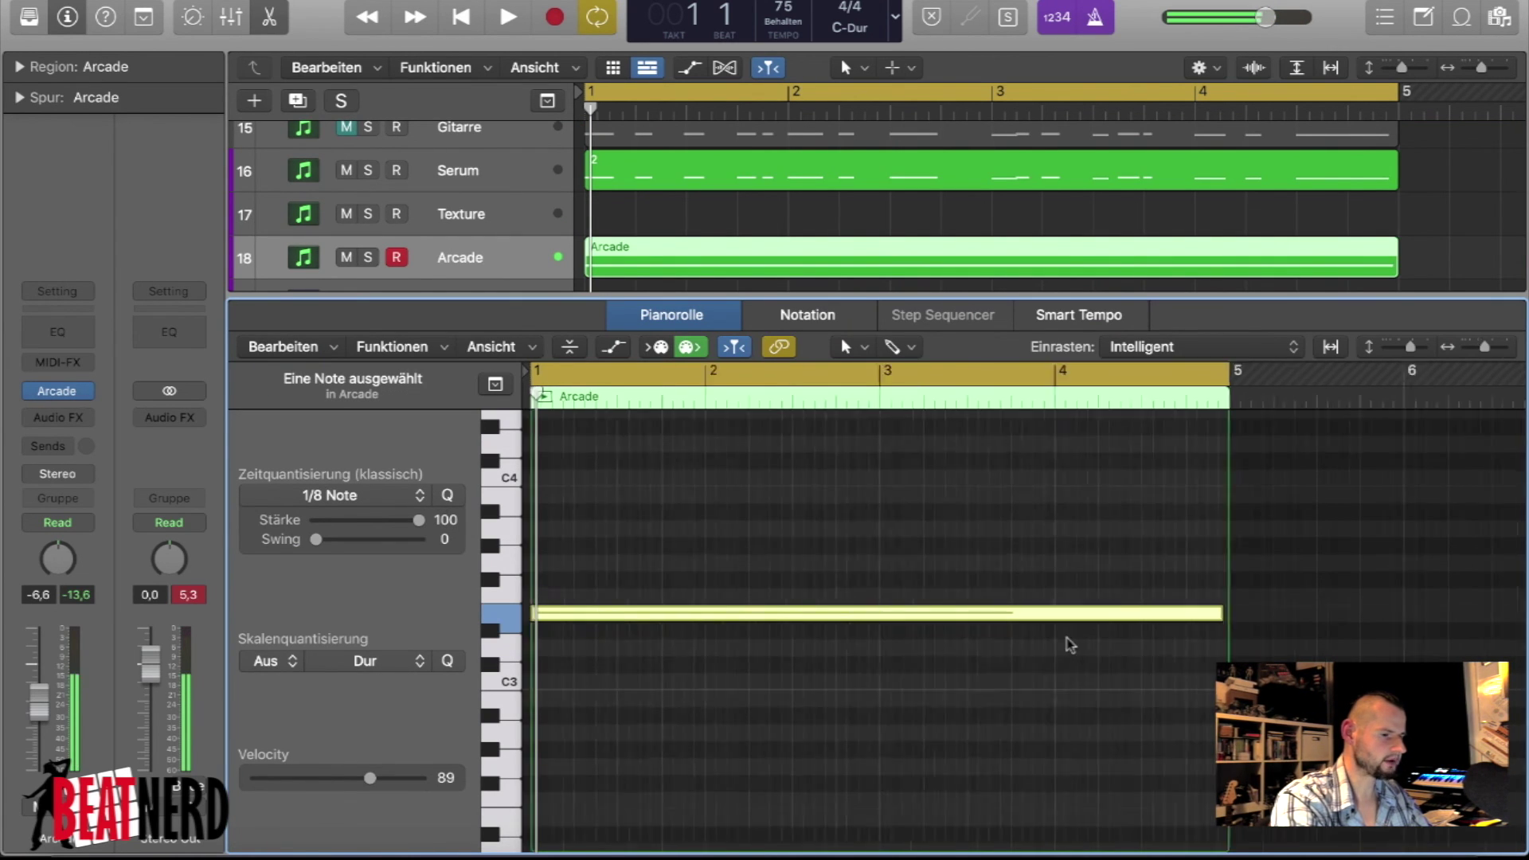
pyautogui.hscroll(5, 1069, 645)
pyautogui.moveTo(1143, 620); pyautogui.dragTo(1150, 620)
pyautogui.press('e')
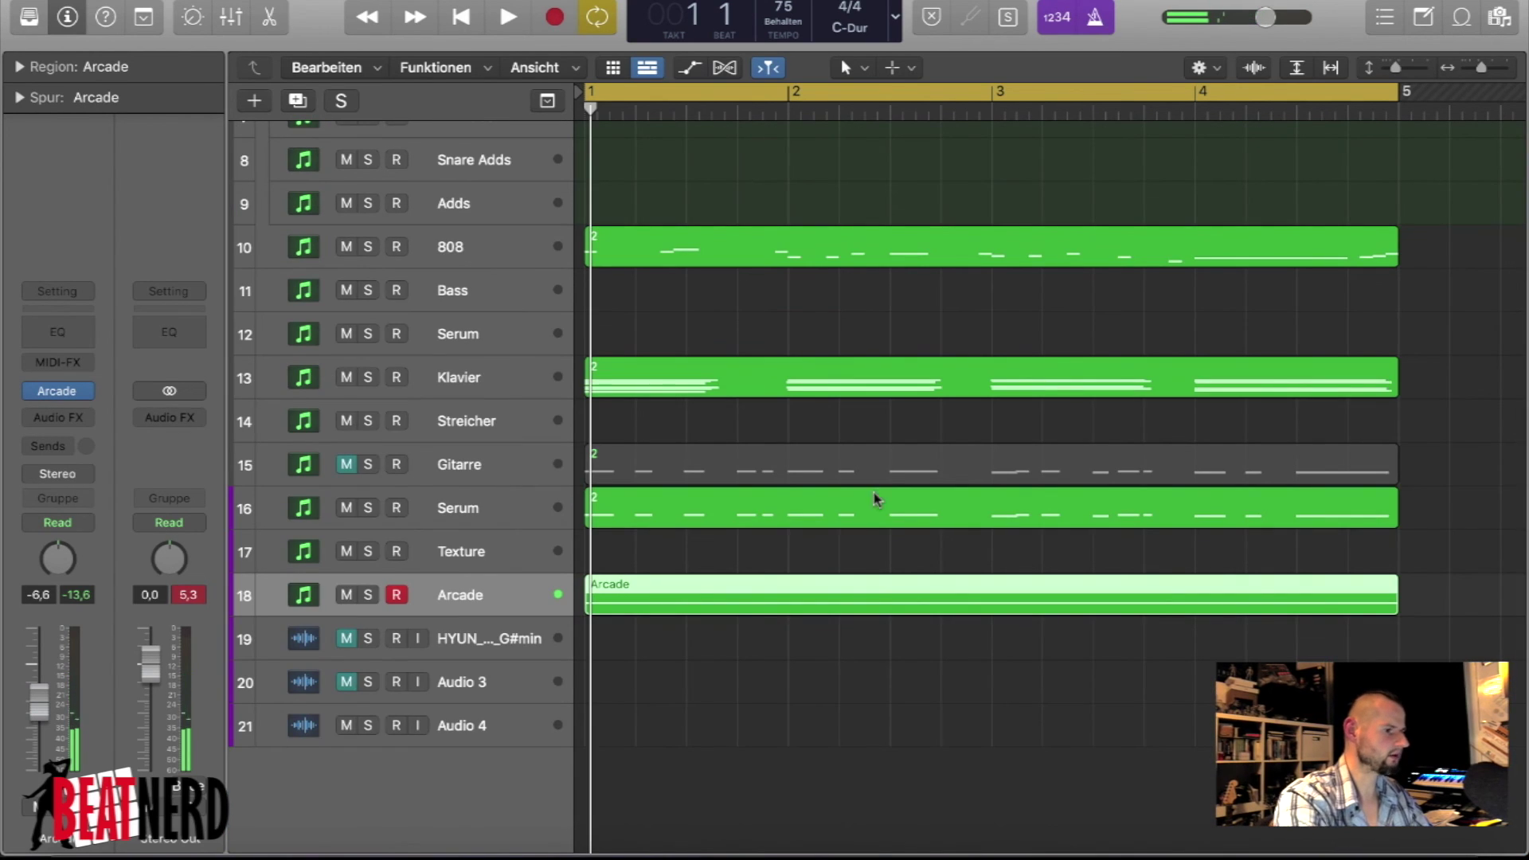
# - Solo the Arcade track for a listen and insert the stereo Sugar Bytes Effectrix plug-in on it
pyautogui.click(368, 595)
pyautogui.press('space')
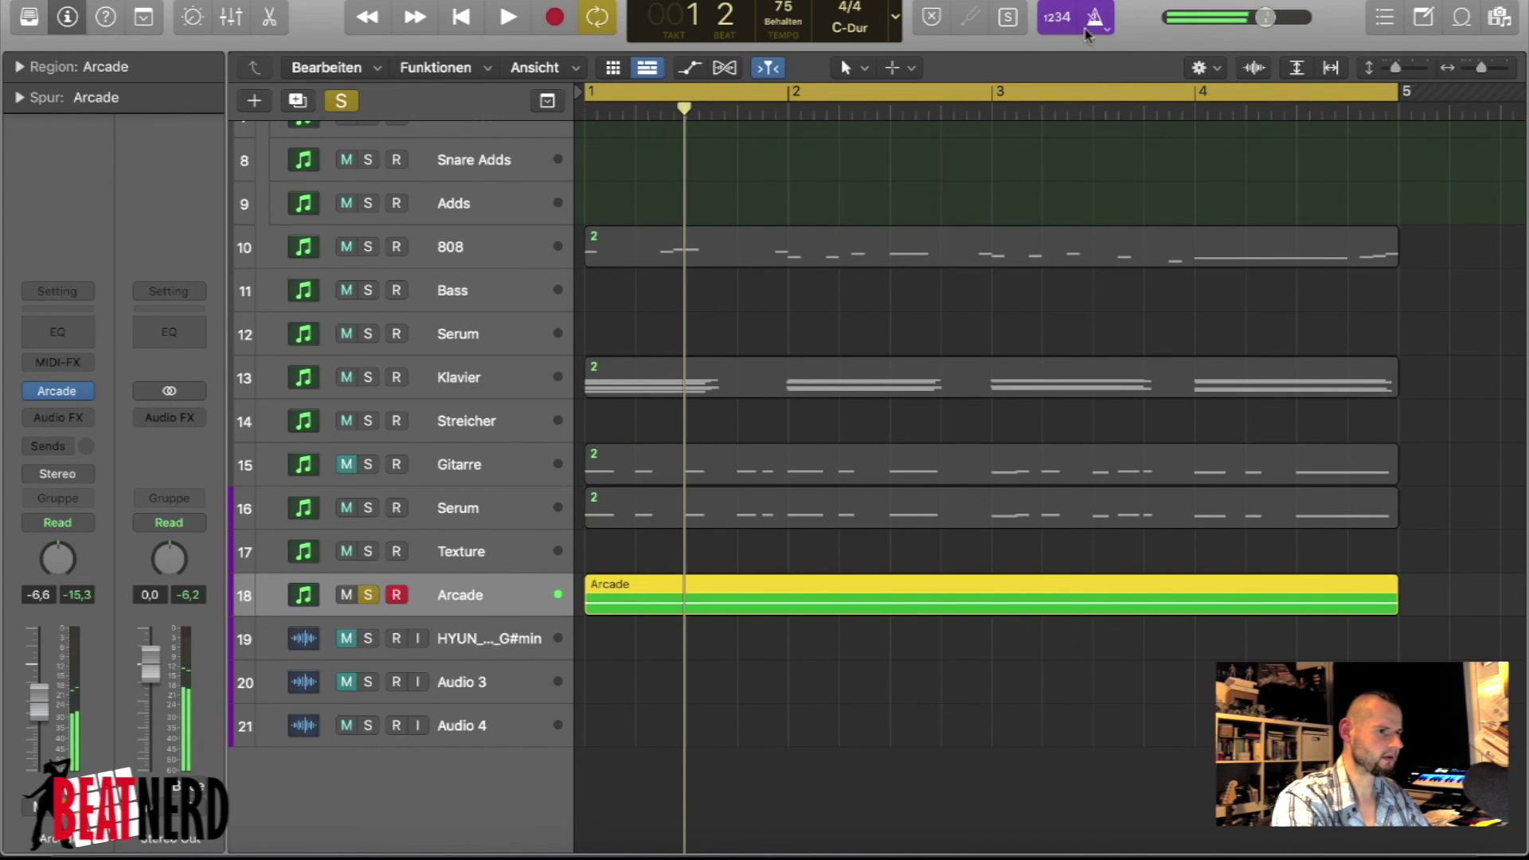
pyautogui.click(88, 413)
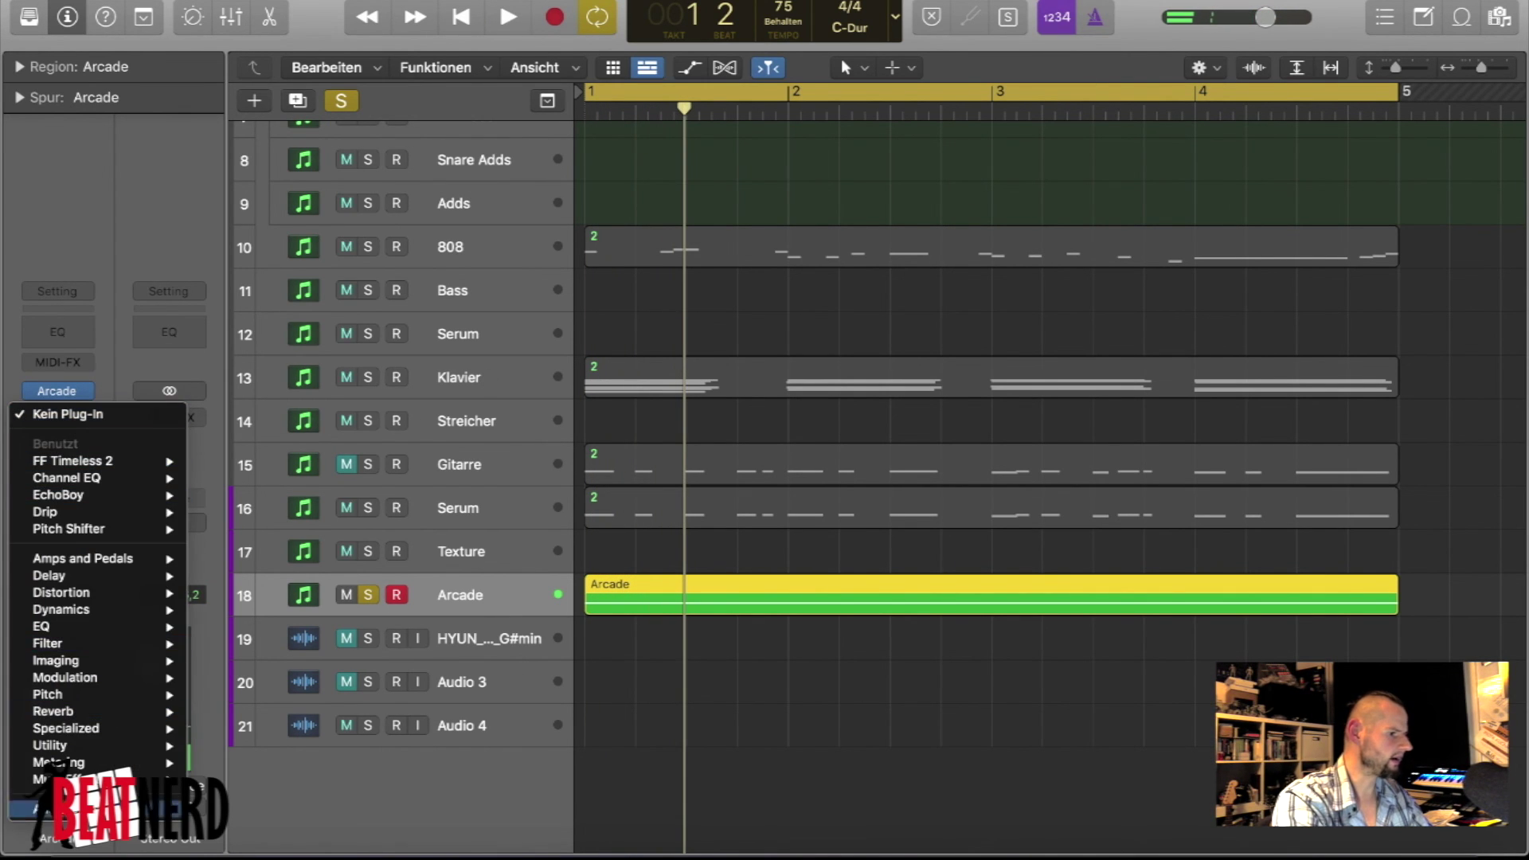
pyautogui.moveTo(32, 809)
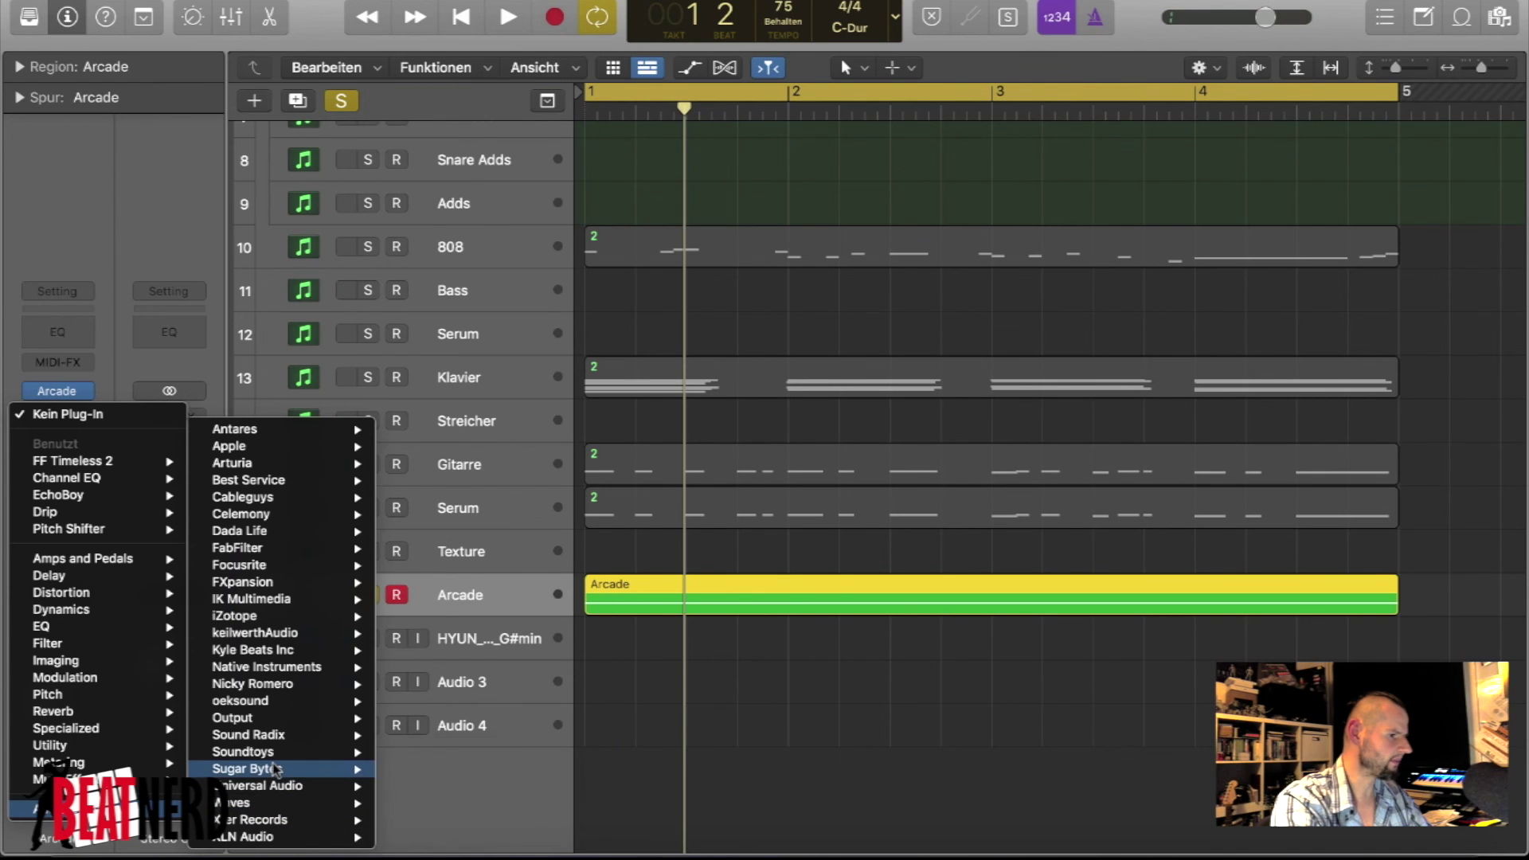
pyautogui.moveTo(274, 768)
pyautogui.moveTo(405, 769)
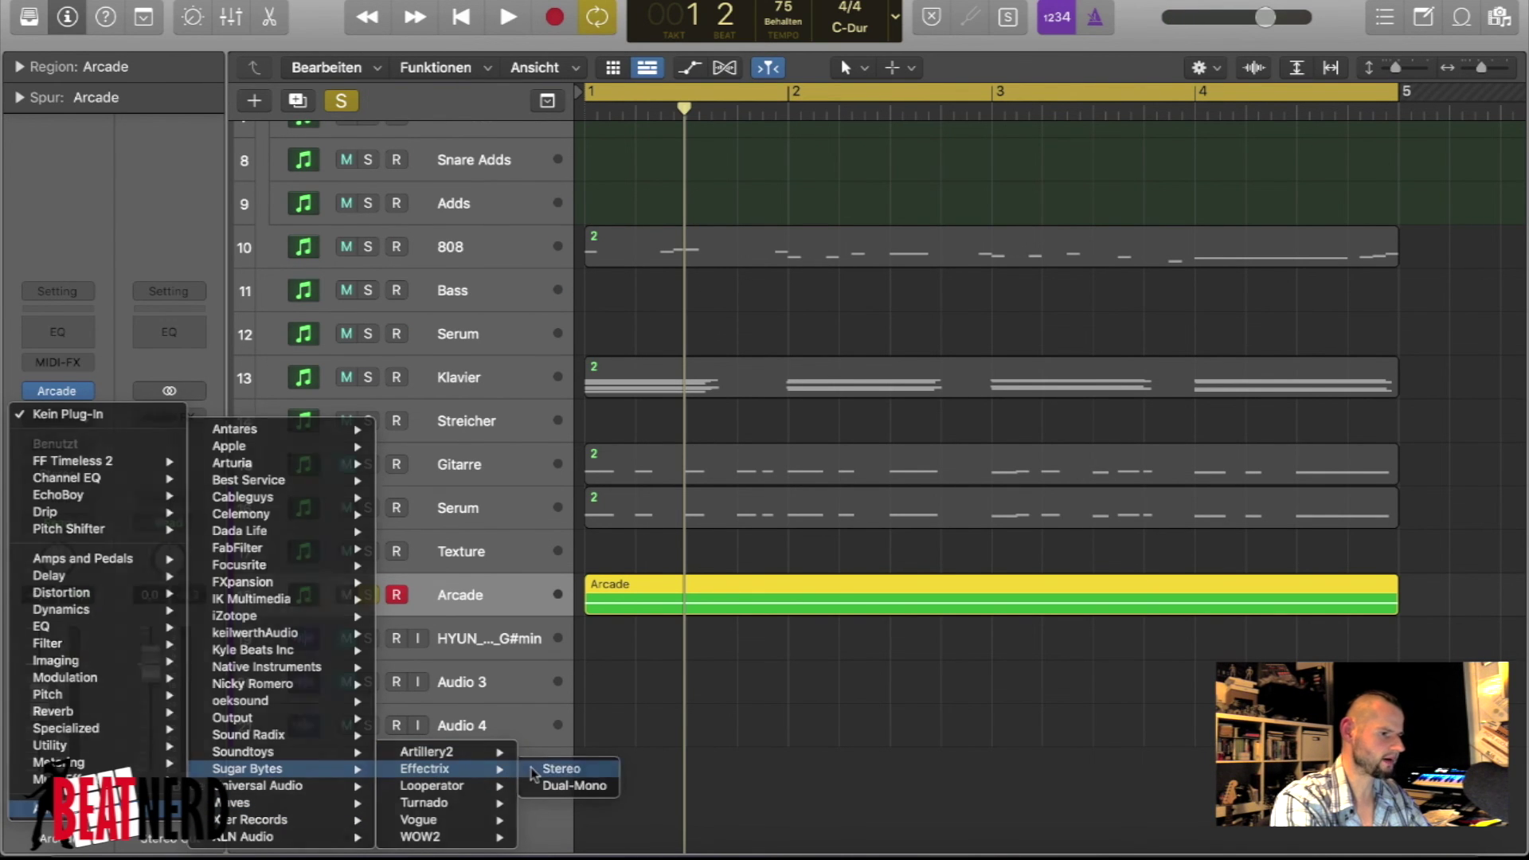
pyautogui.click(563, 768)
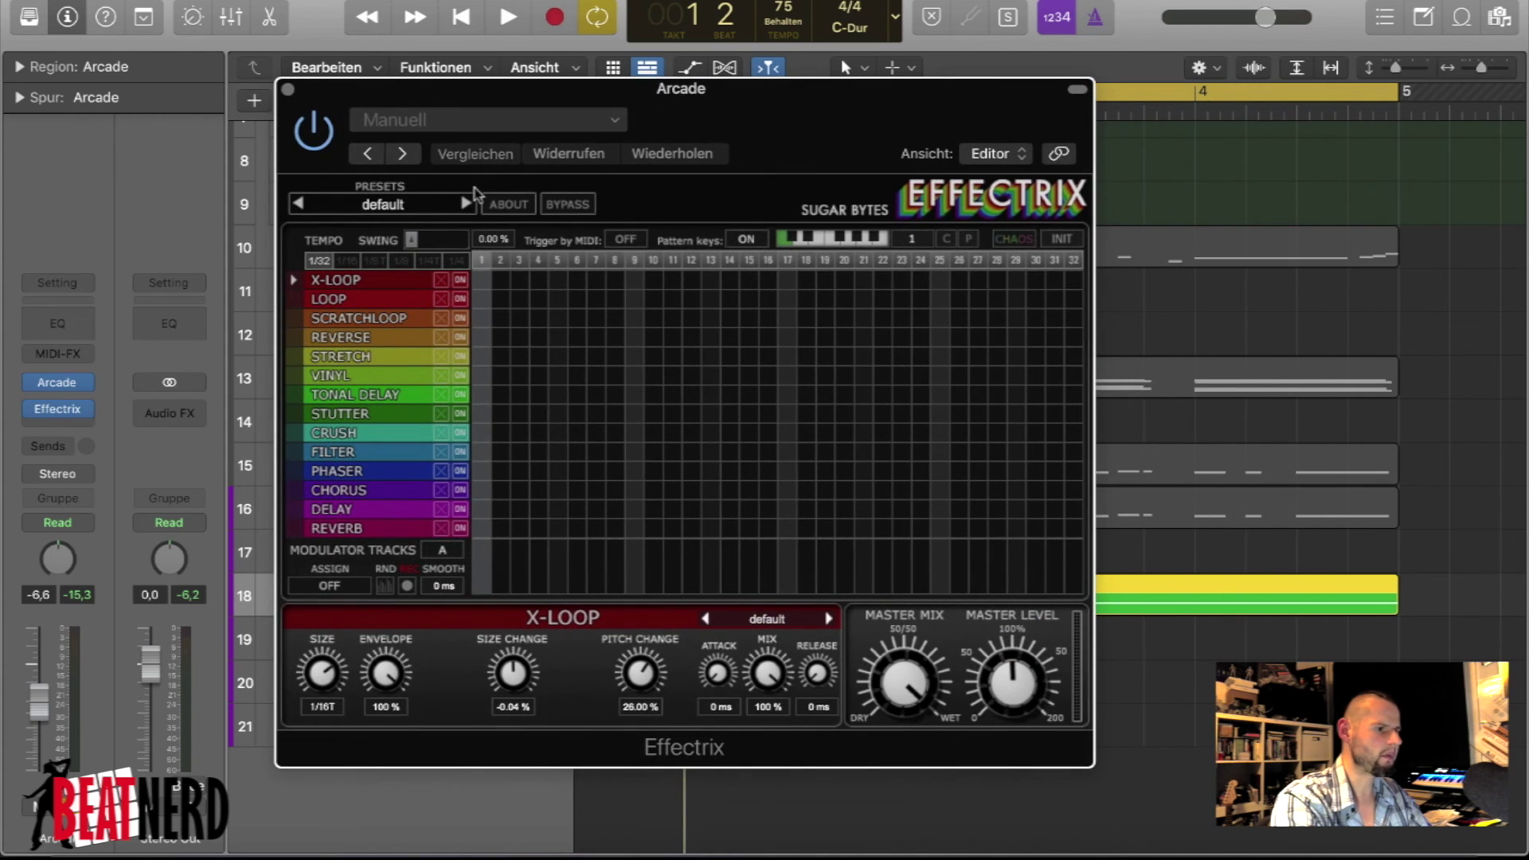
# - Load and audition the Atmolooper preset in Effectrix, close the plug-in, and play the full beat with the Arcade track unsoloed
pyautogui.click(466, 204)
pyautogui.press('space')
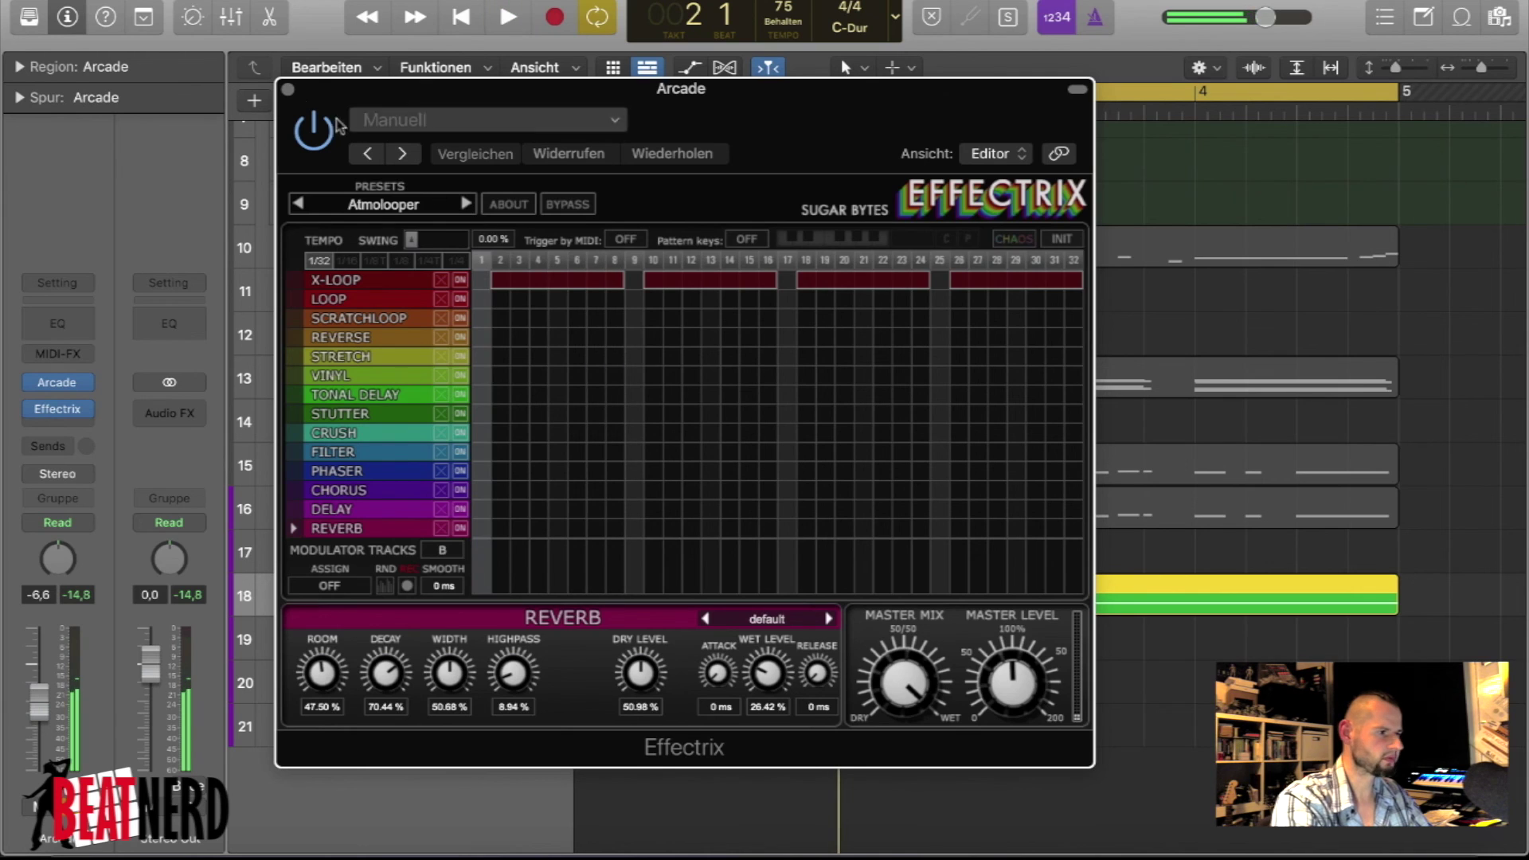
pyautogui.press('space')
pyautogui.click(289, 89)
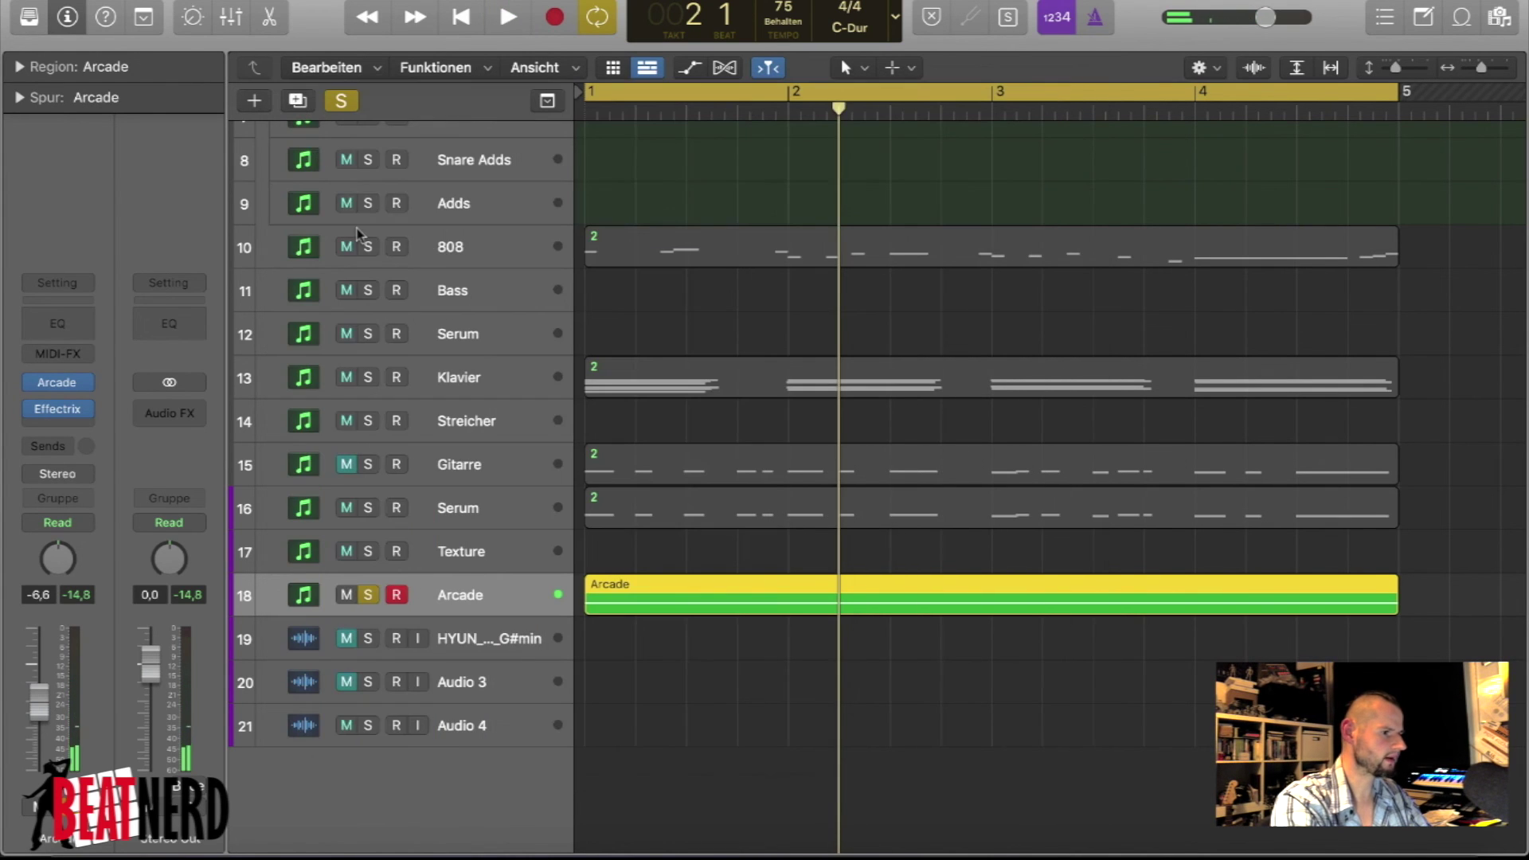
pyautogui.click(344, 99)
pyautogui.press('space')
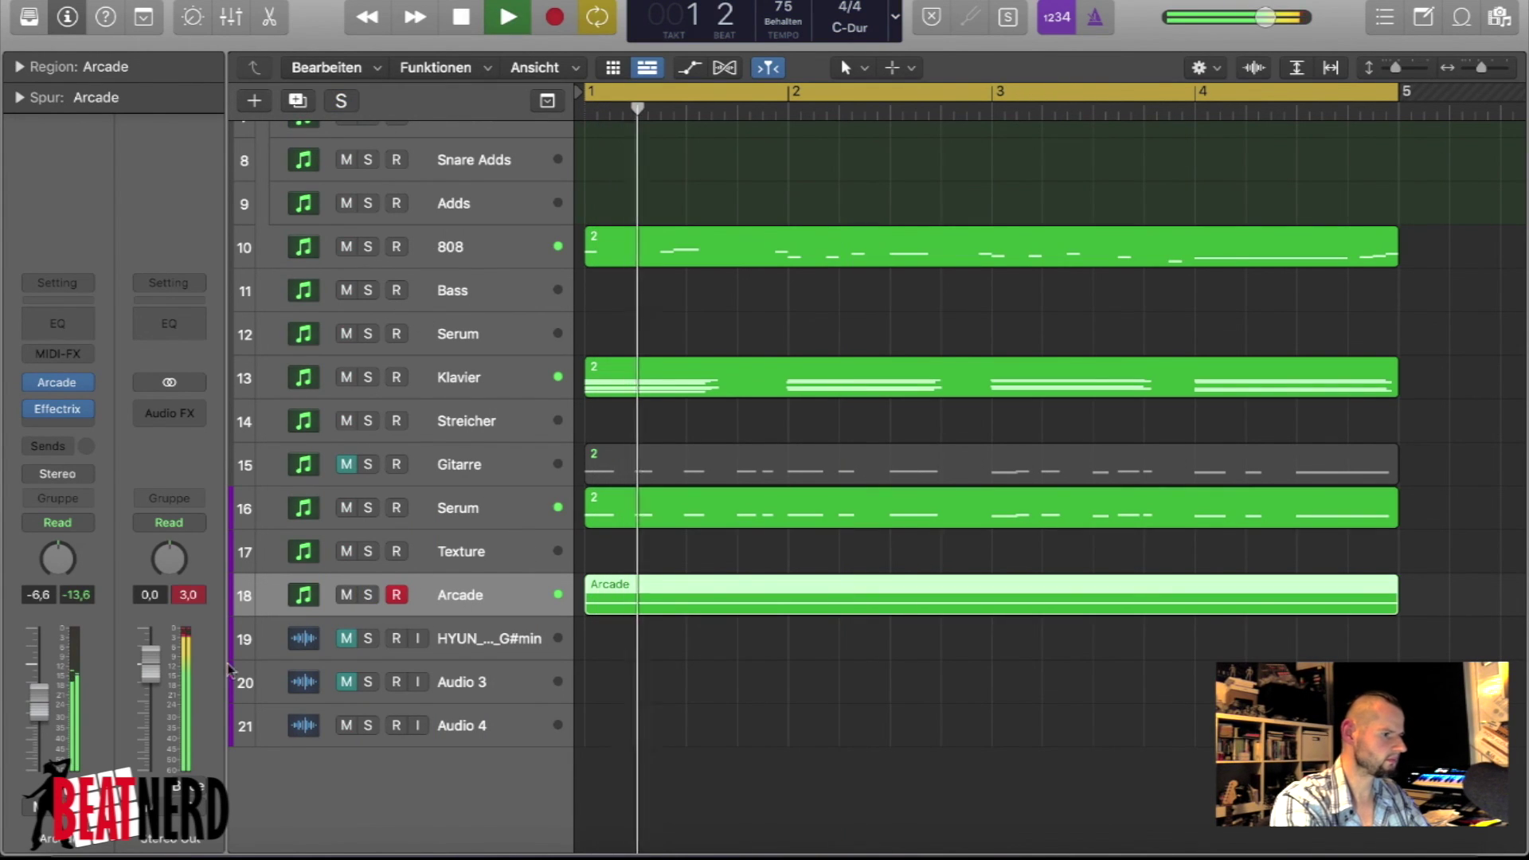
# - Lower the Arcade track's volume to -14.2 dB and insert the stereo Space Designer reverb on it with Wet at -16.5 dB
pyautogui.moveTo(42, 726); pyautogui.dragTo(46, 755)
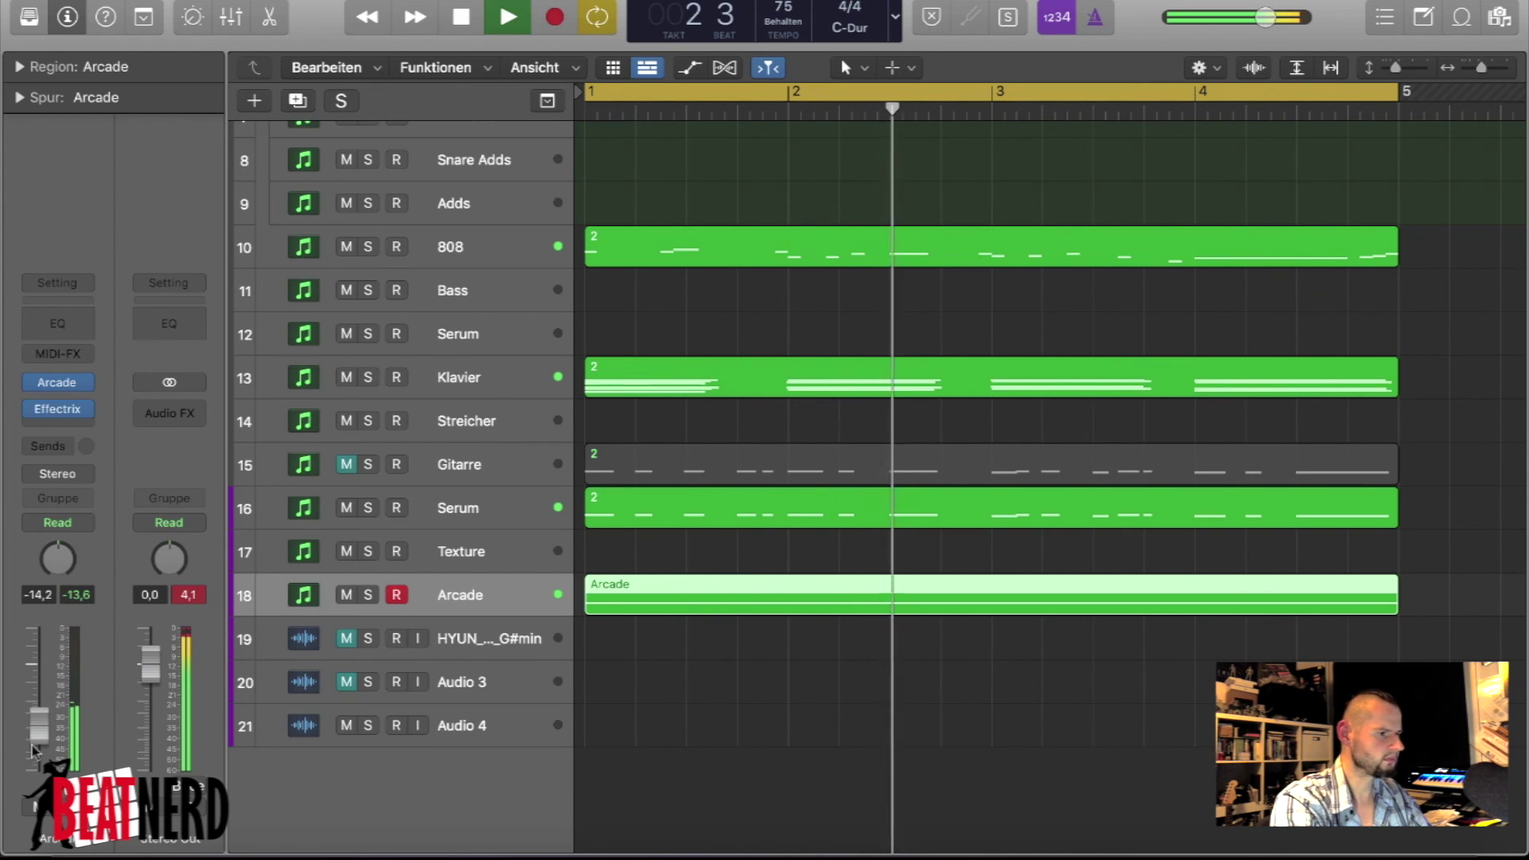
pyautogui.press('space')
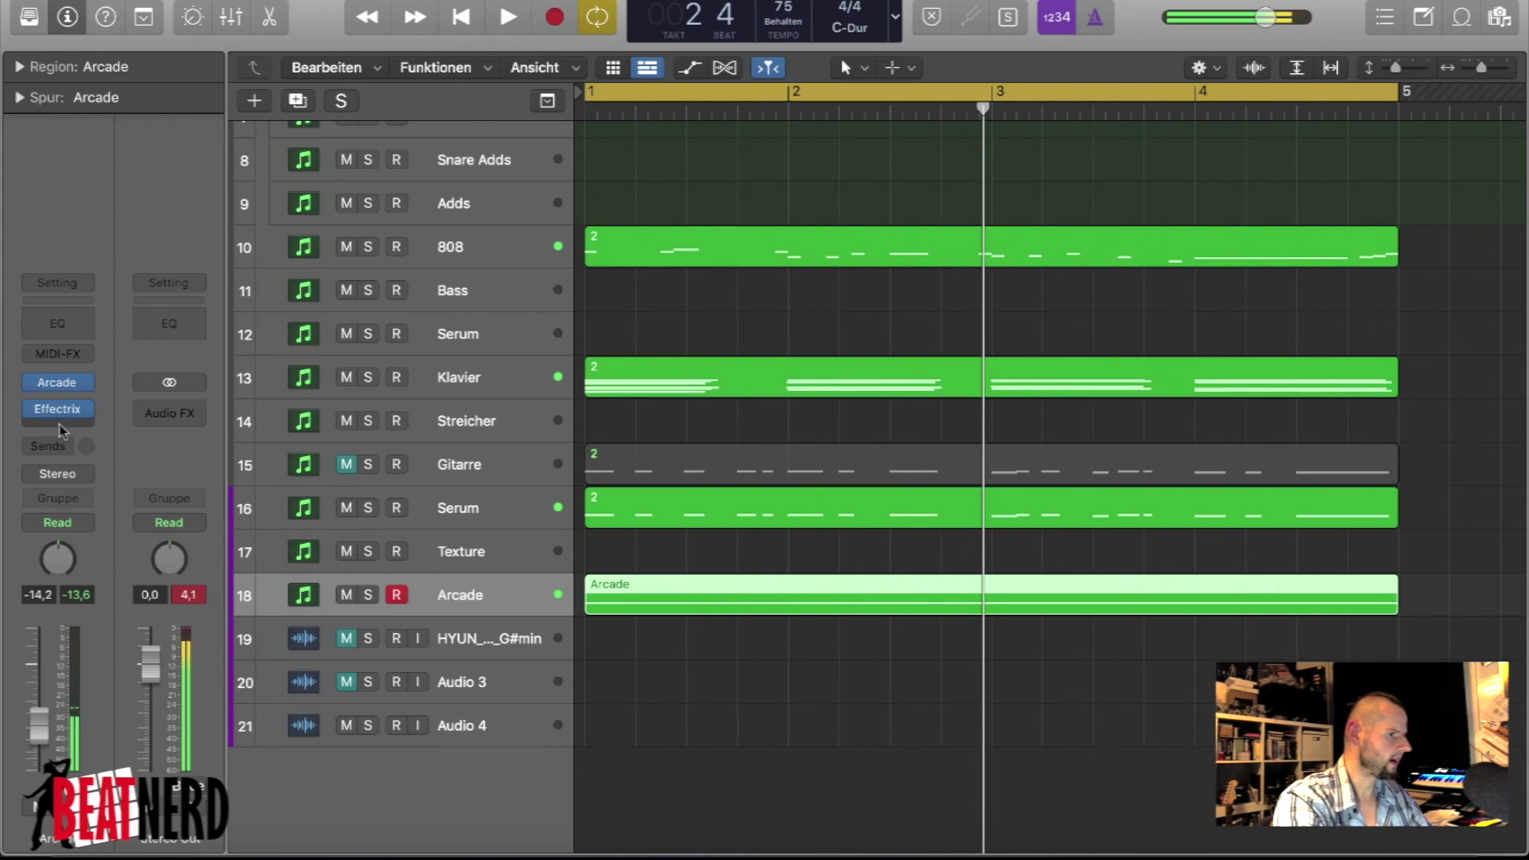
pyautogui.click(58, 428)
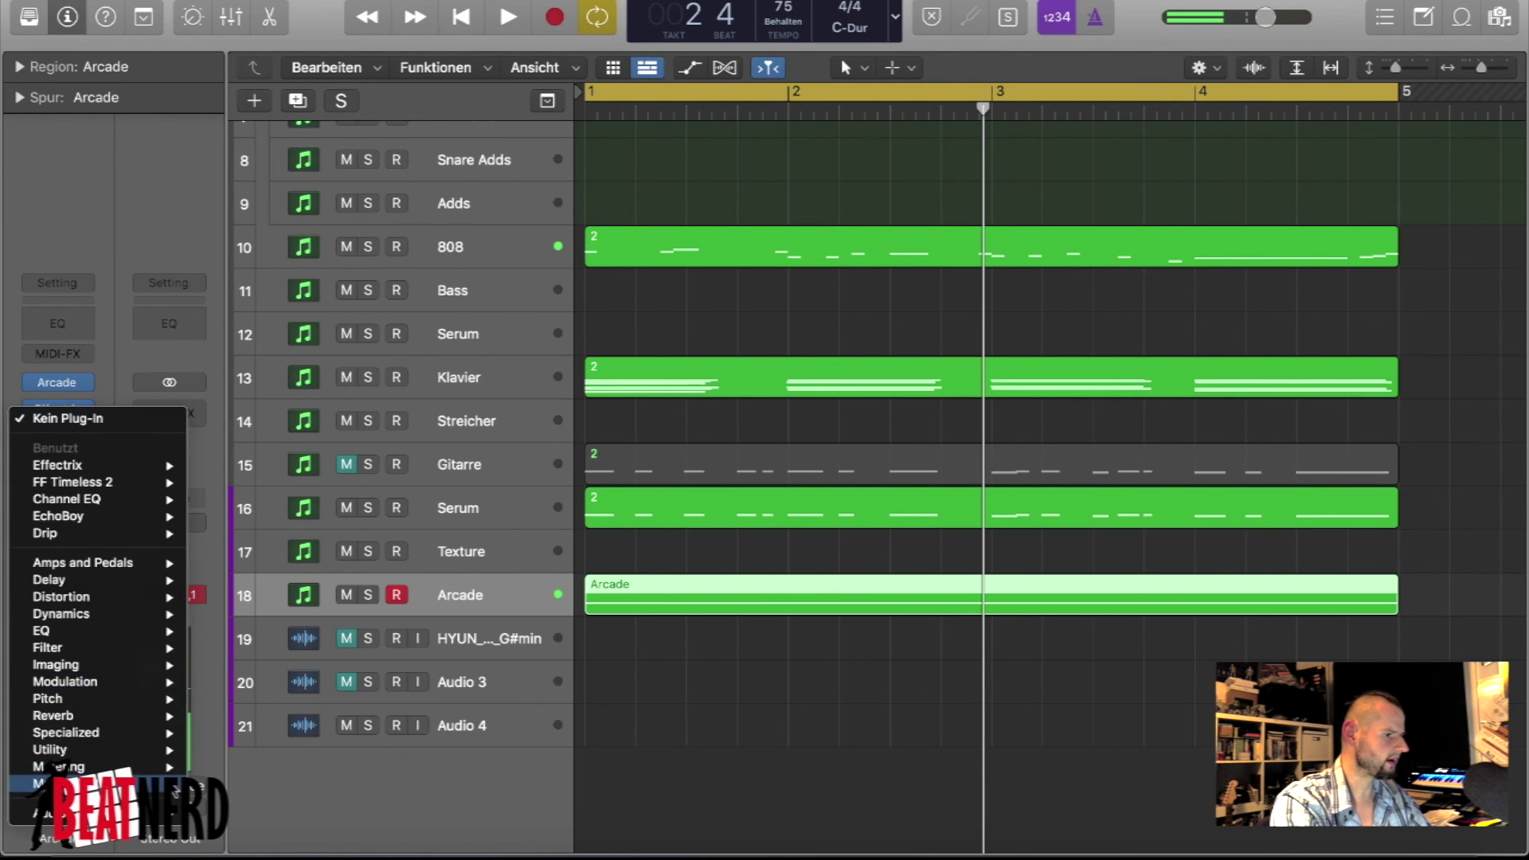
pyautogui.moveTo(149, 730)
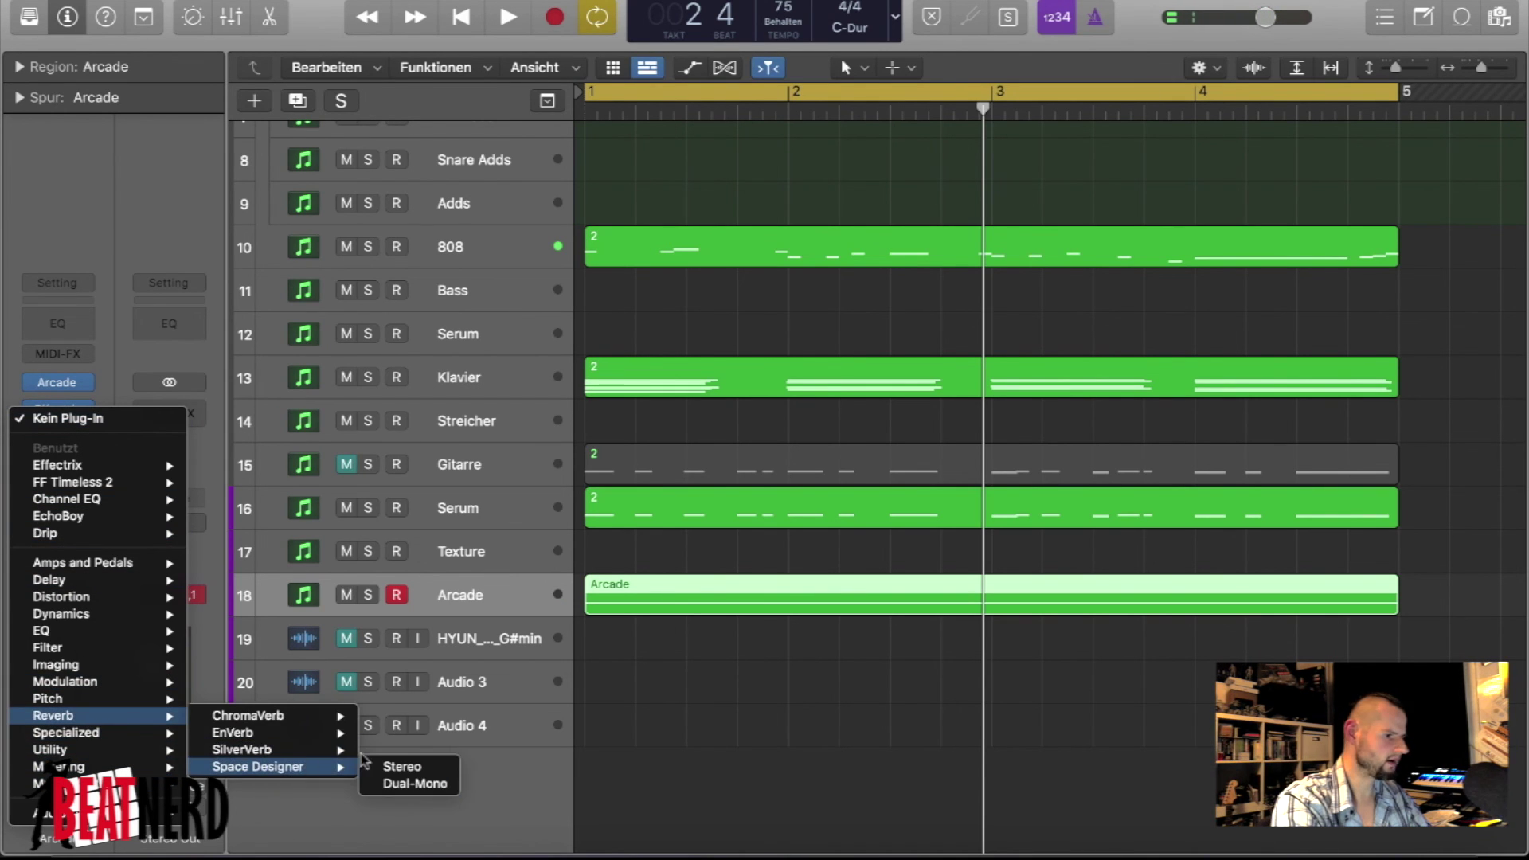
pyautogui.click(381, 767)
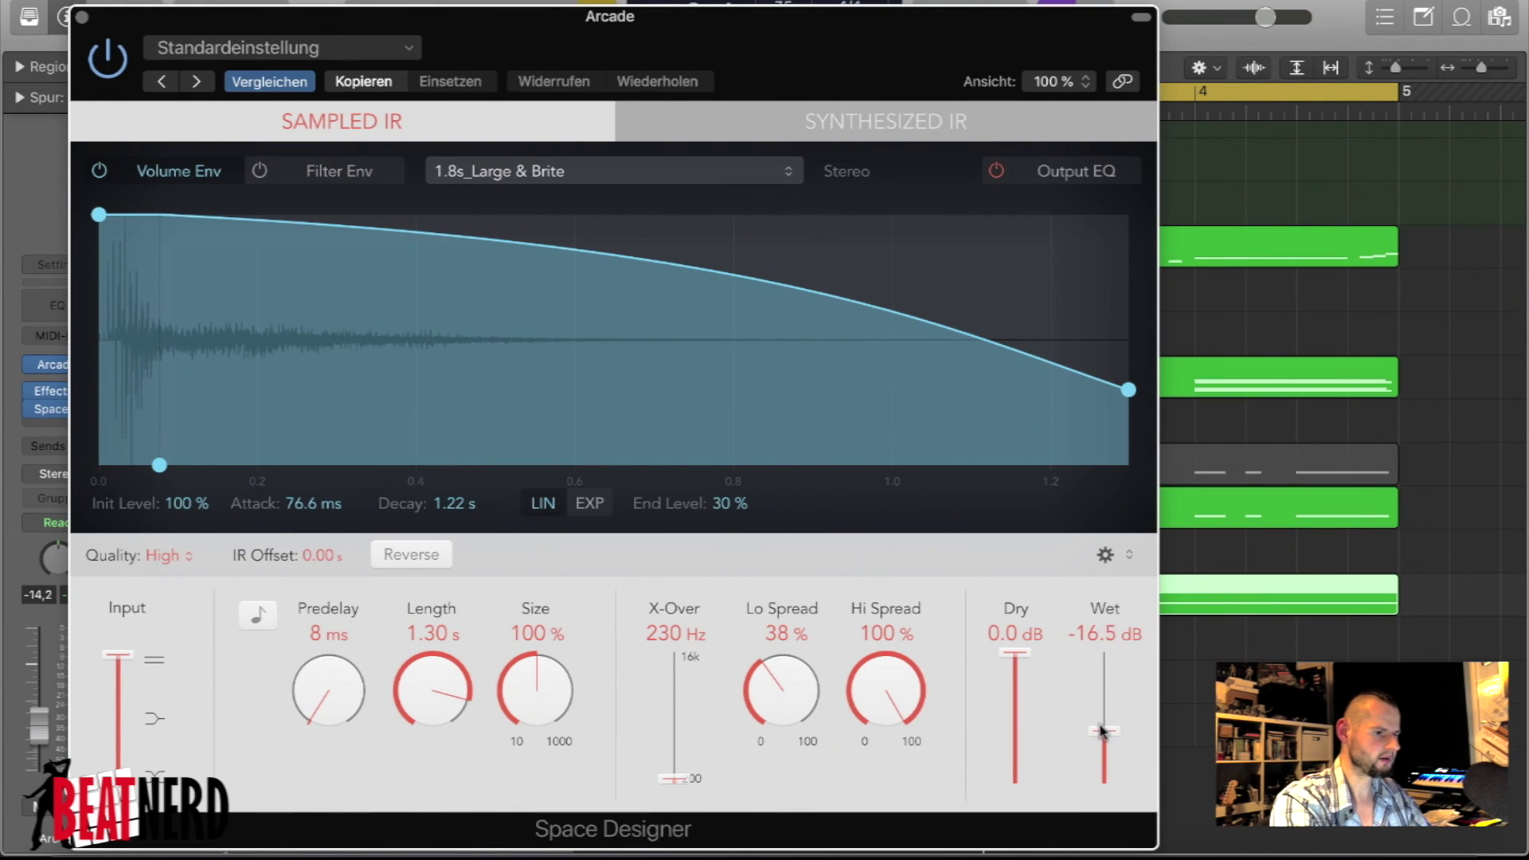
pyautogui.click(81, 16)
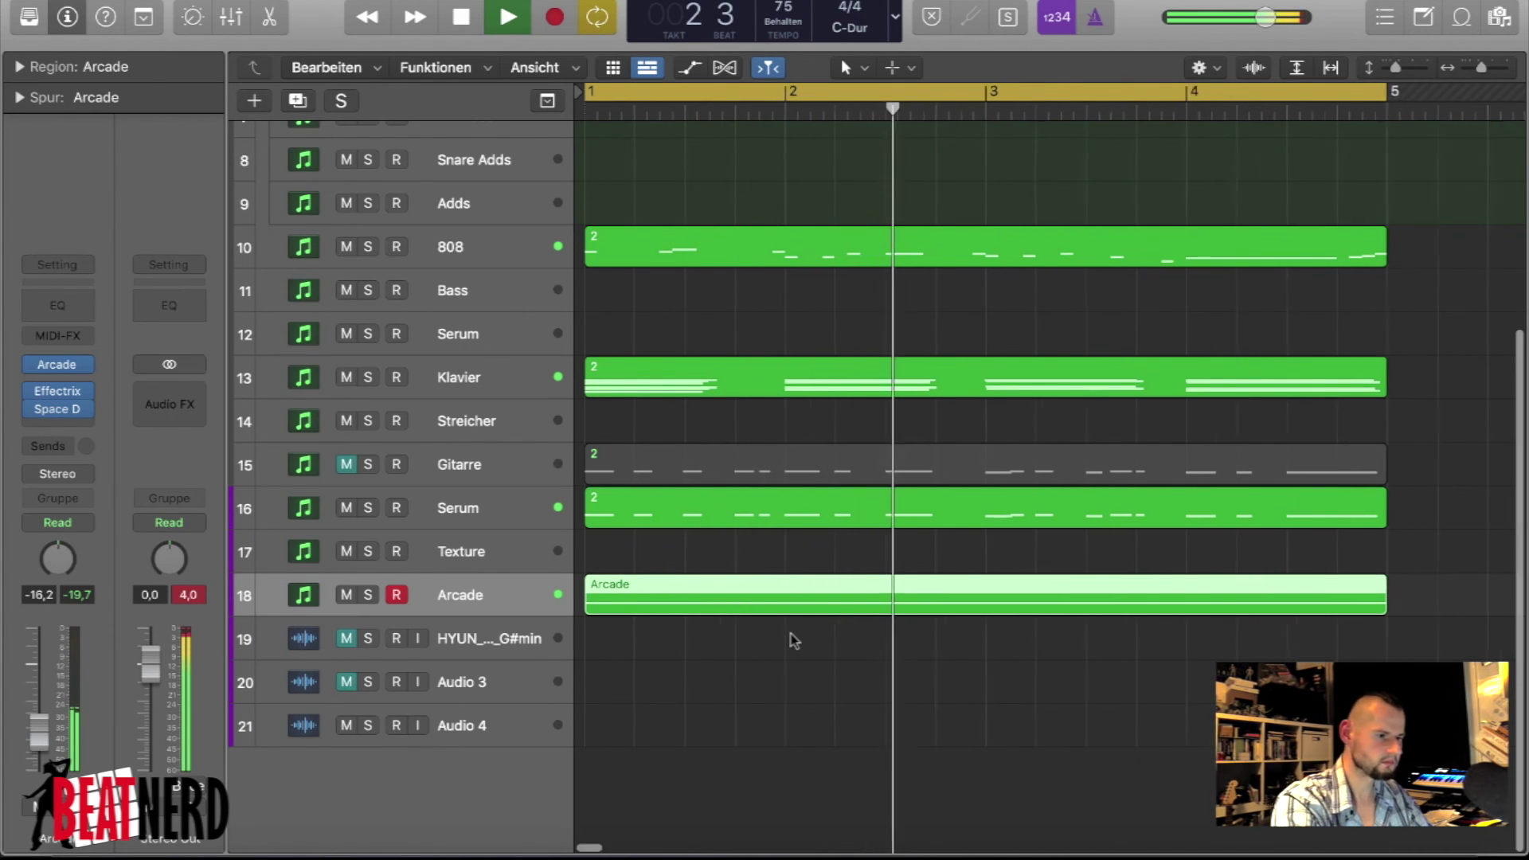
# - Listen to the four-bar loop with the reverb on the Arcade track, stop playback, and deselect the Arcade region
pyautogui.press('super+Left')
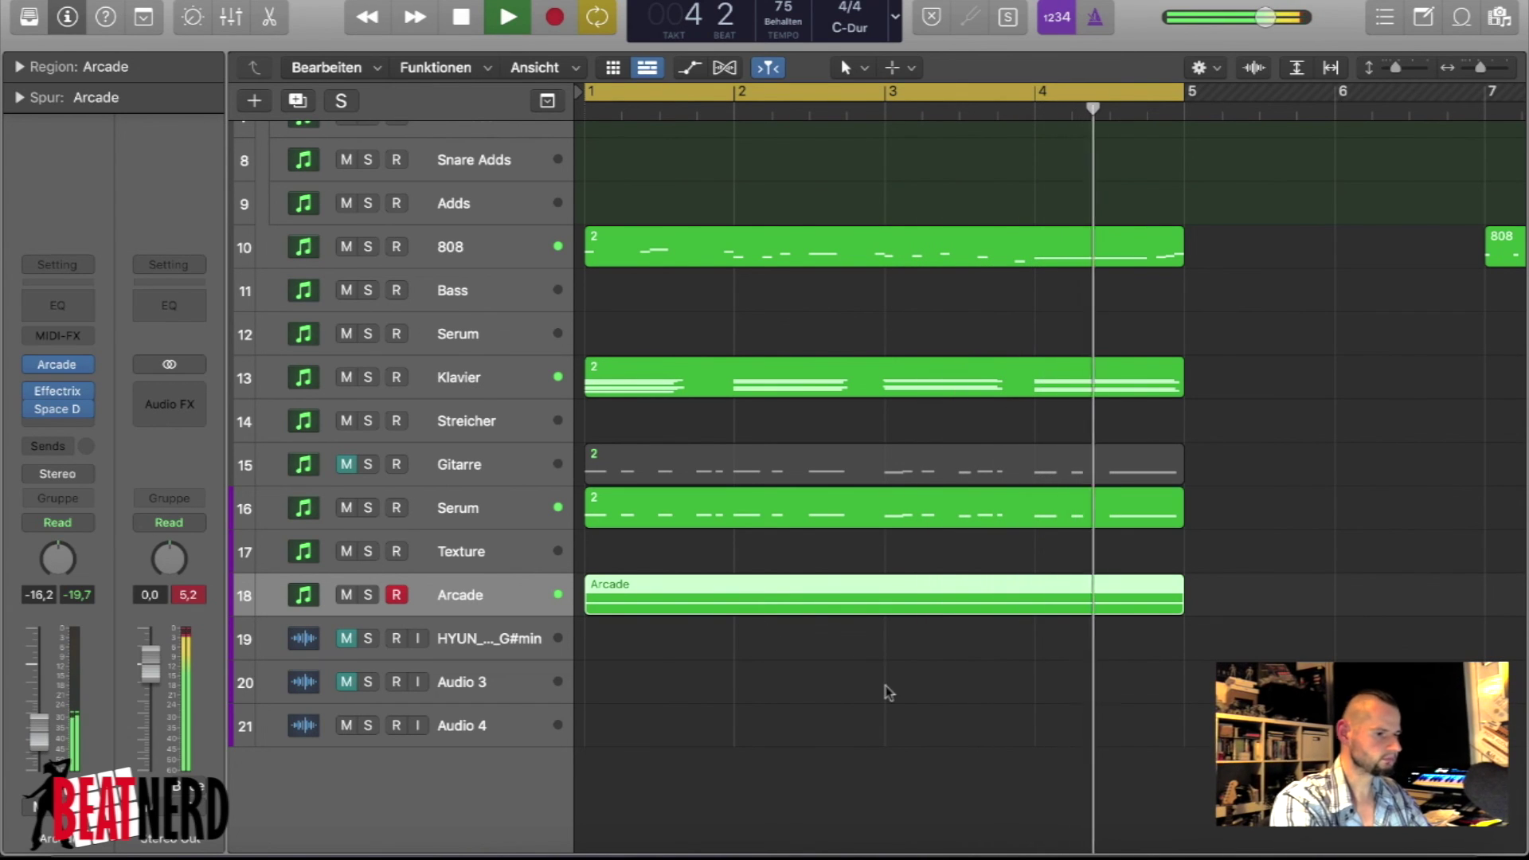
pyautogui.press('space')
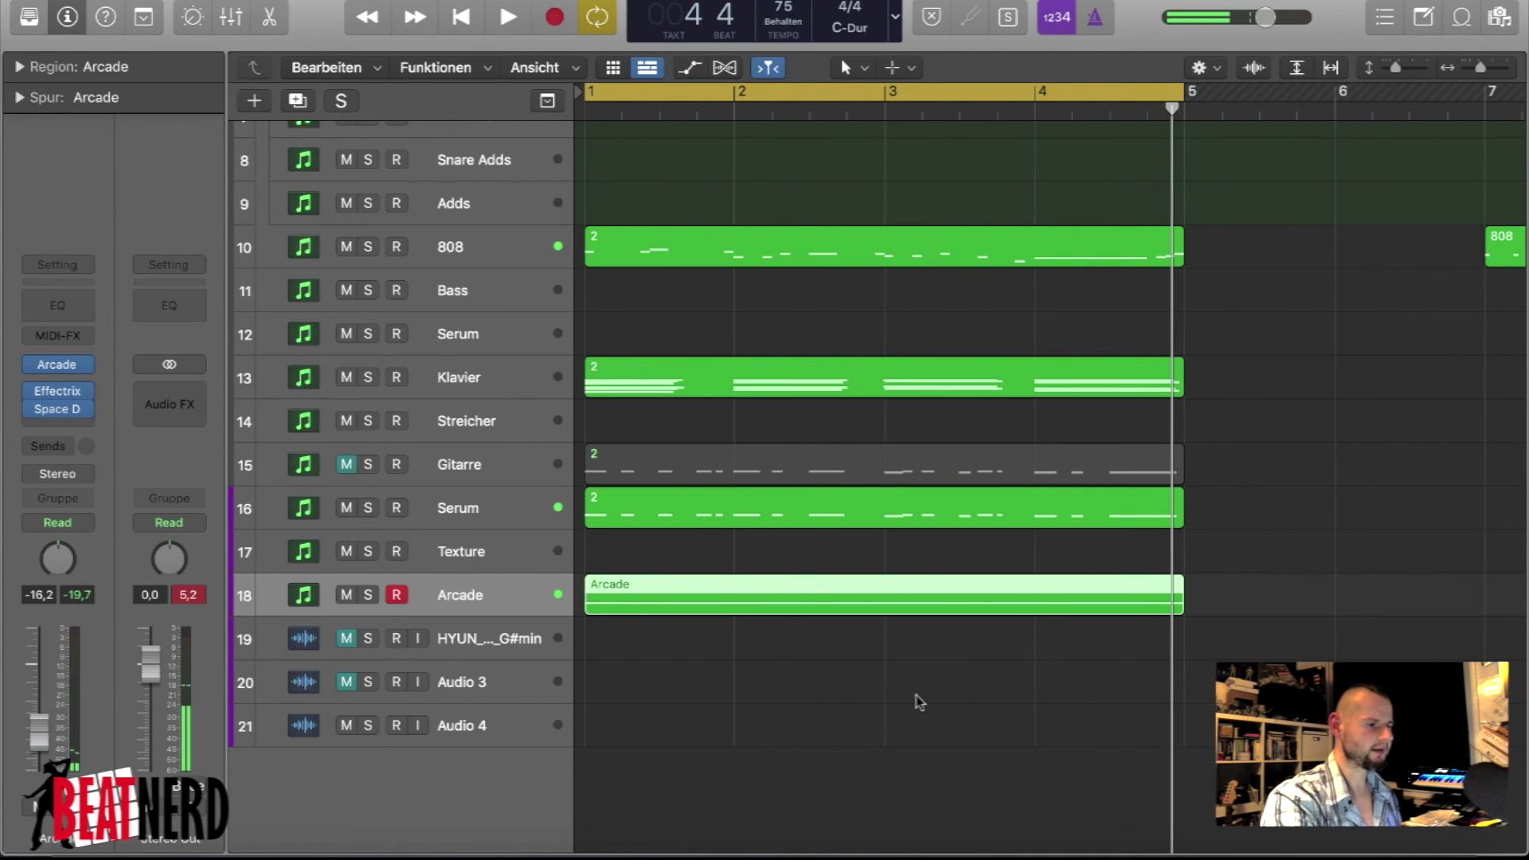
pyautogui.click(868, 689)
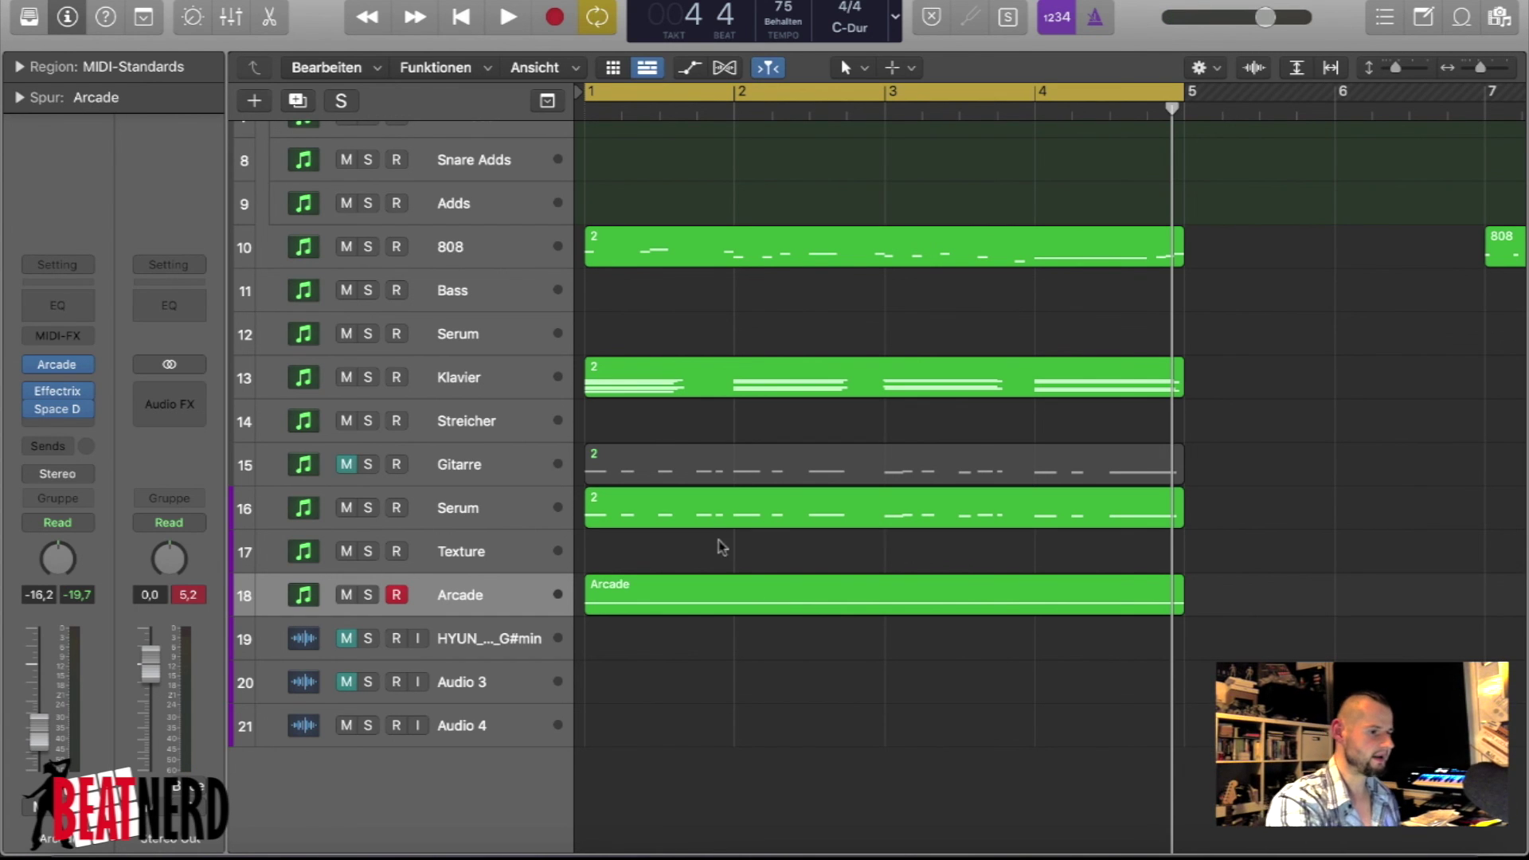
# - Mute the Serum melody on track 16 and play the loop, unmute it during playback to compare, and stop
pyautogui.click(345, 508)
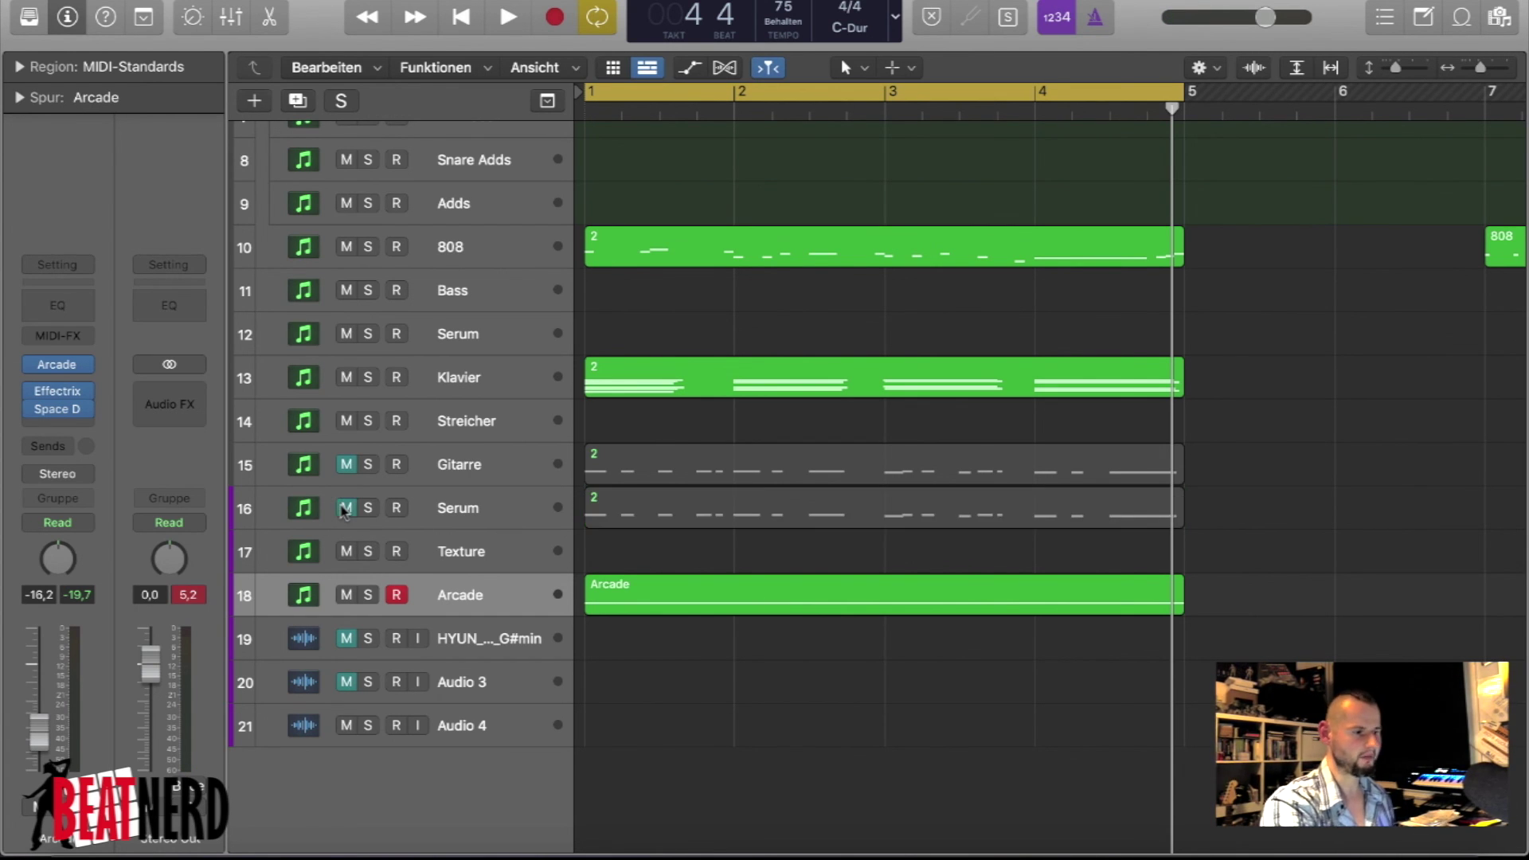
pyautogui.press('space')
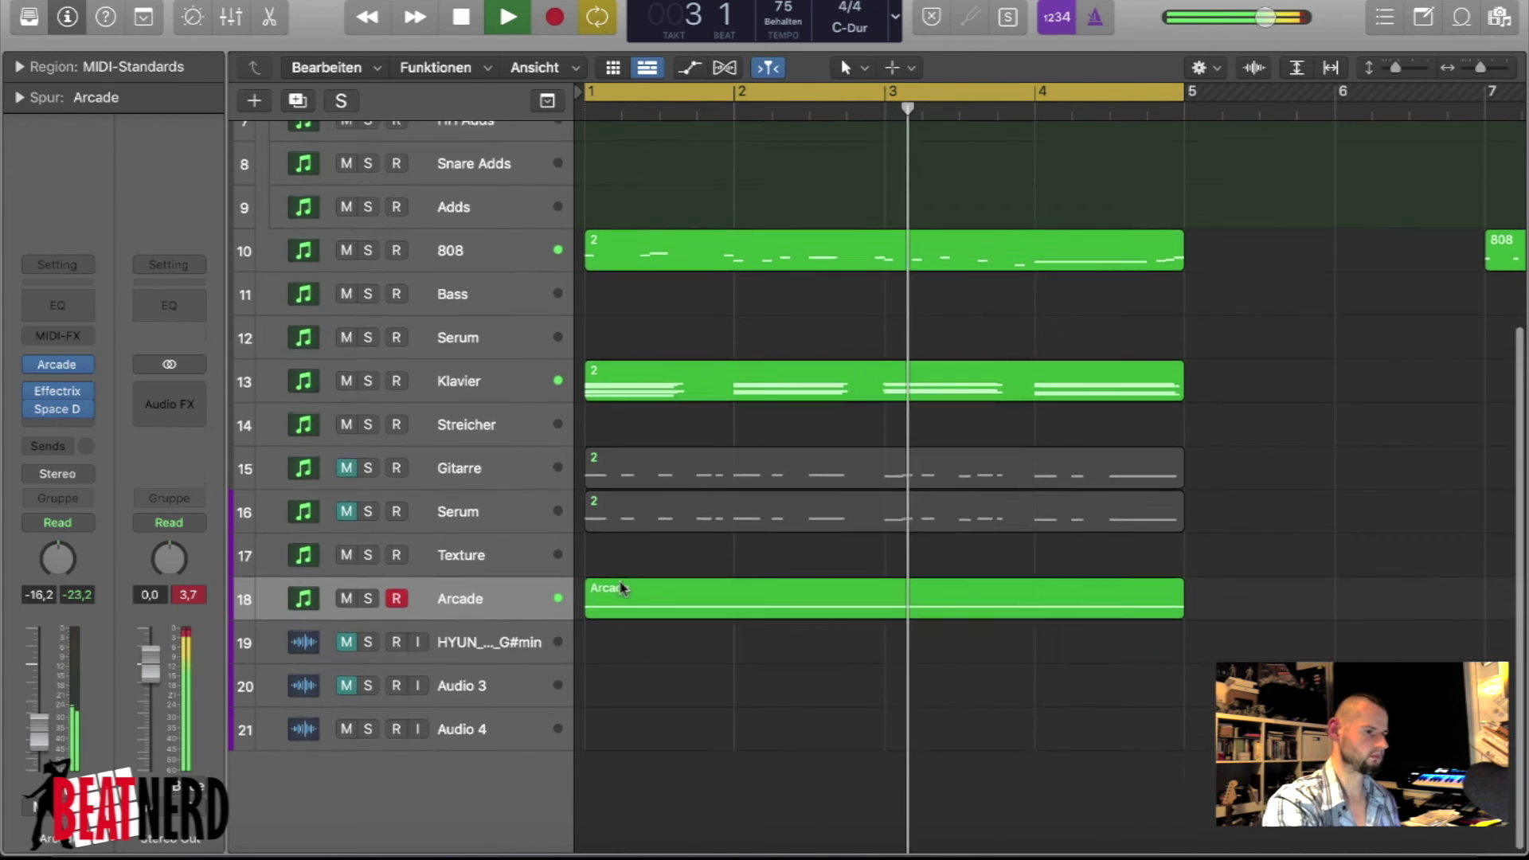
pyautogui.scroll(3, 620, 587)
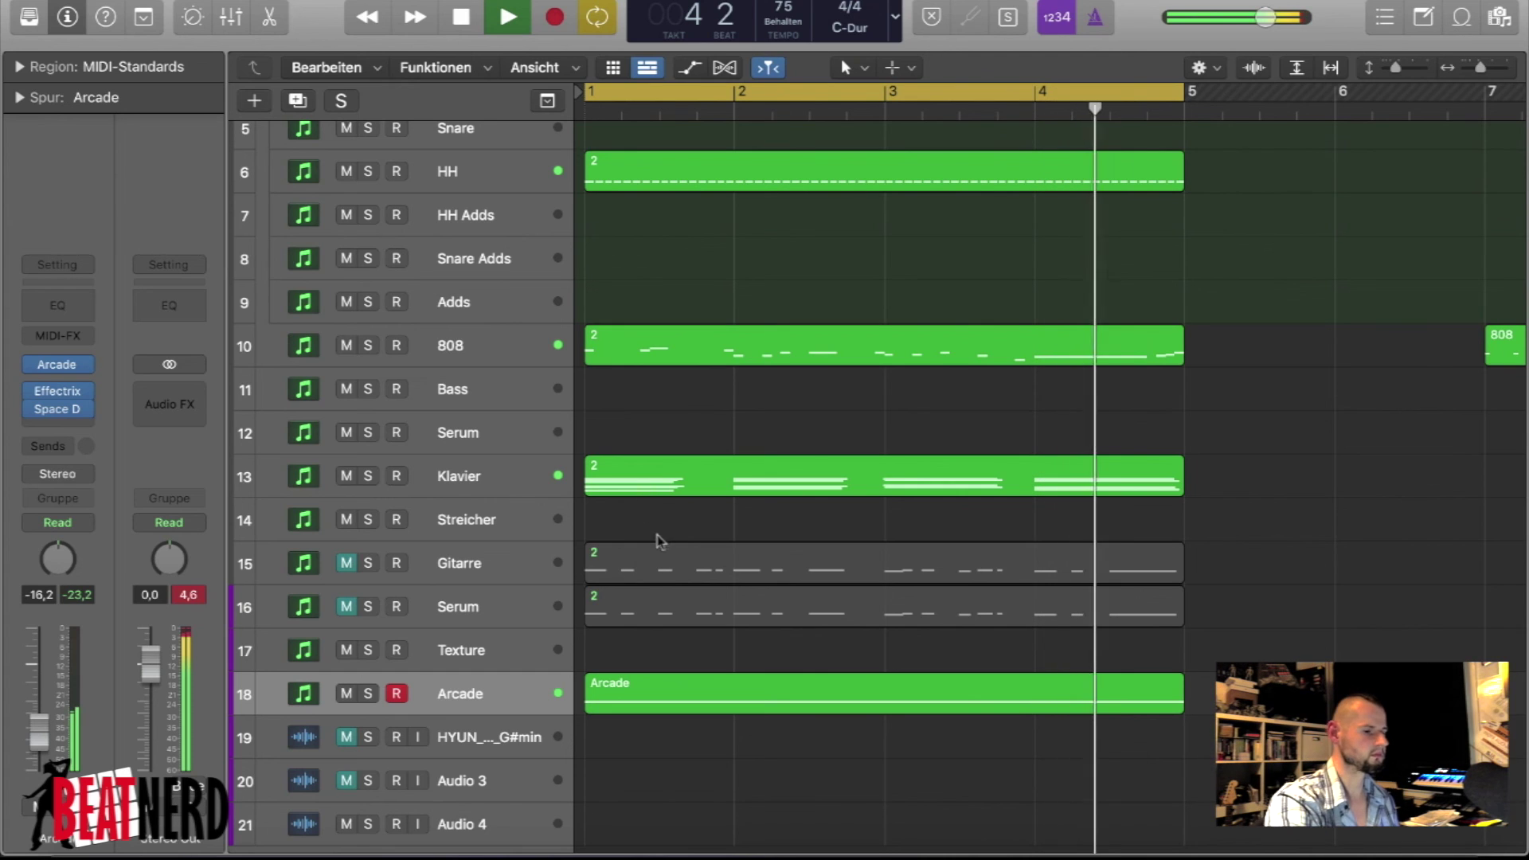
pyautogui.click(345, 606)
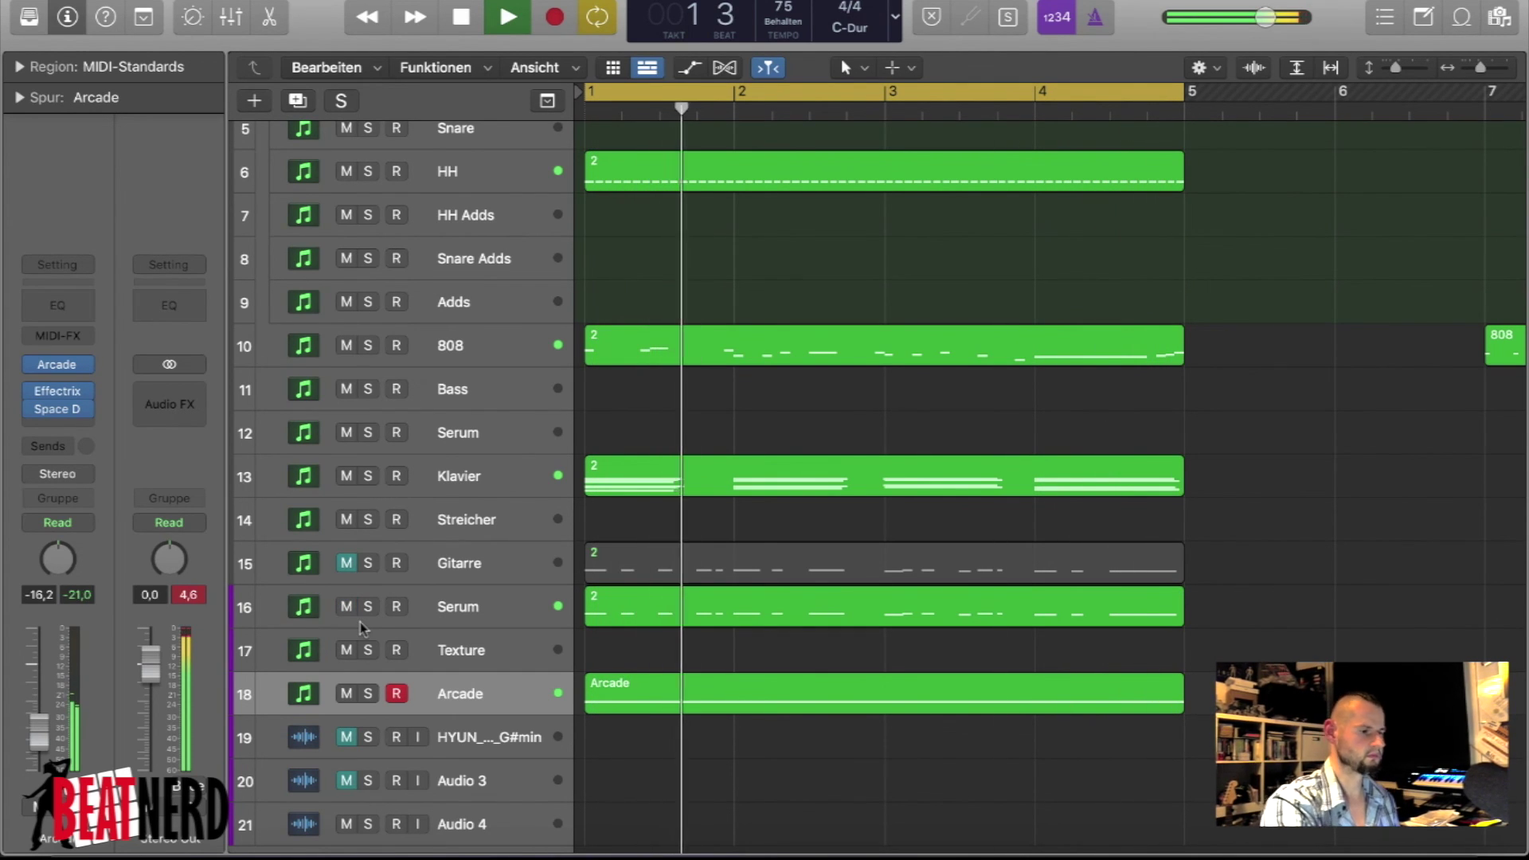
pyautogui.press('space')
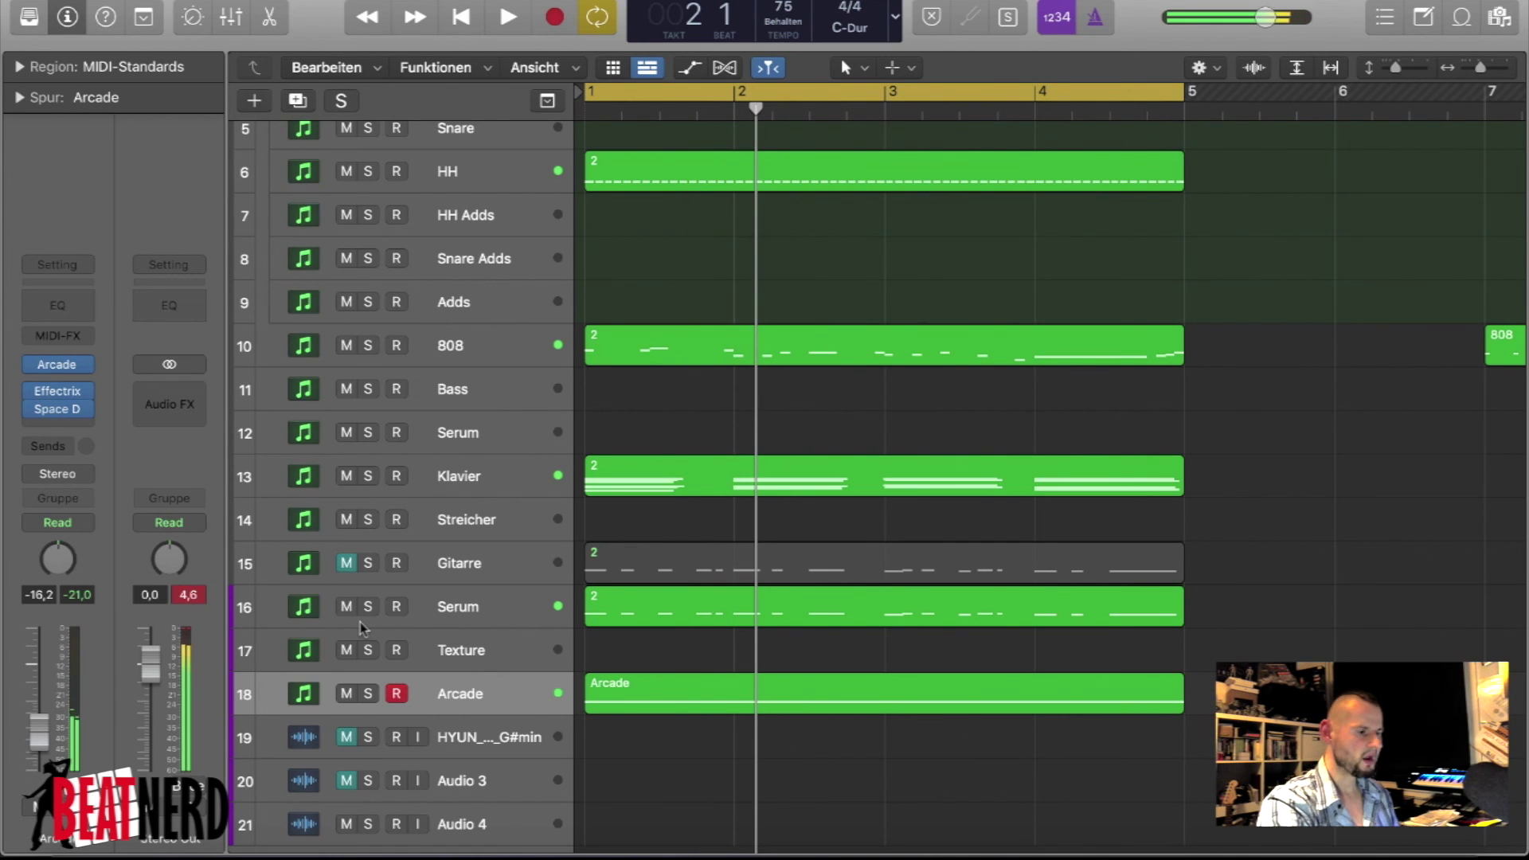